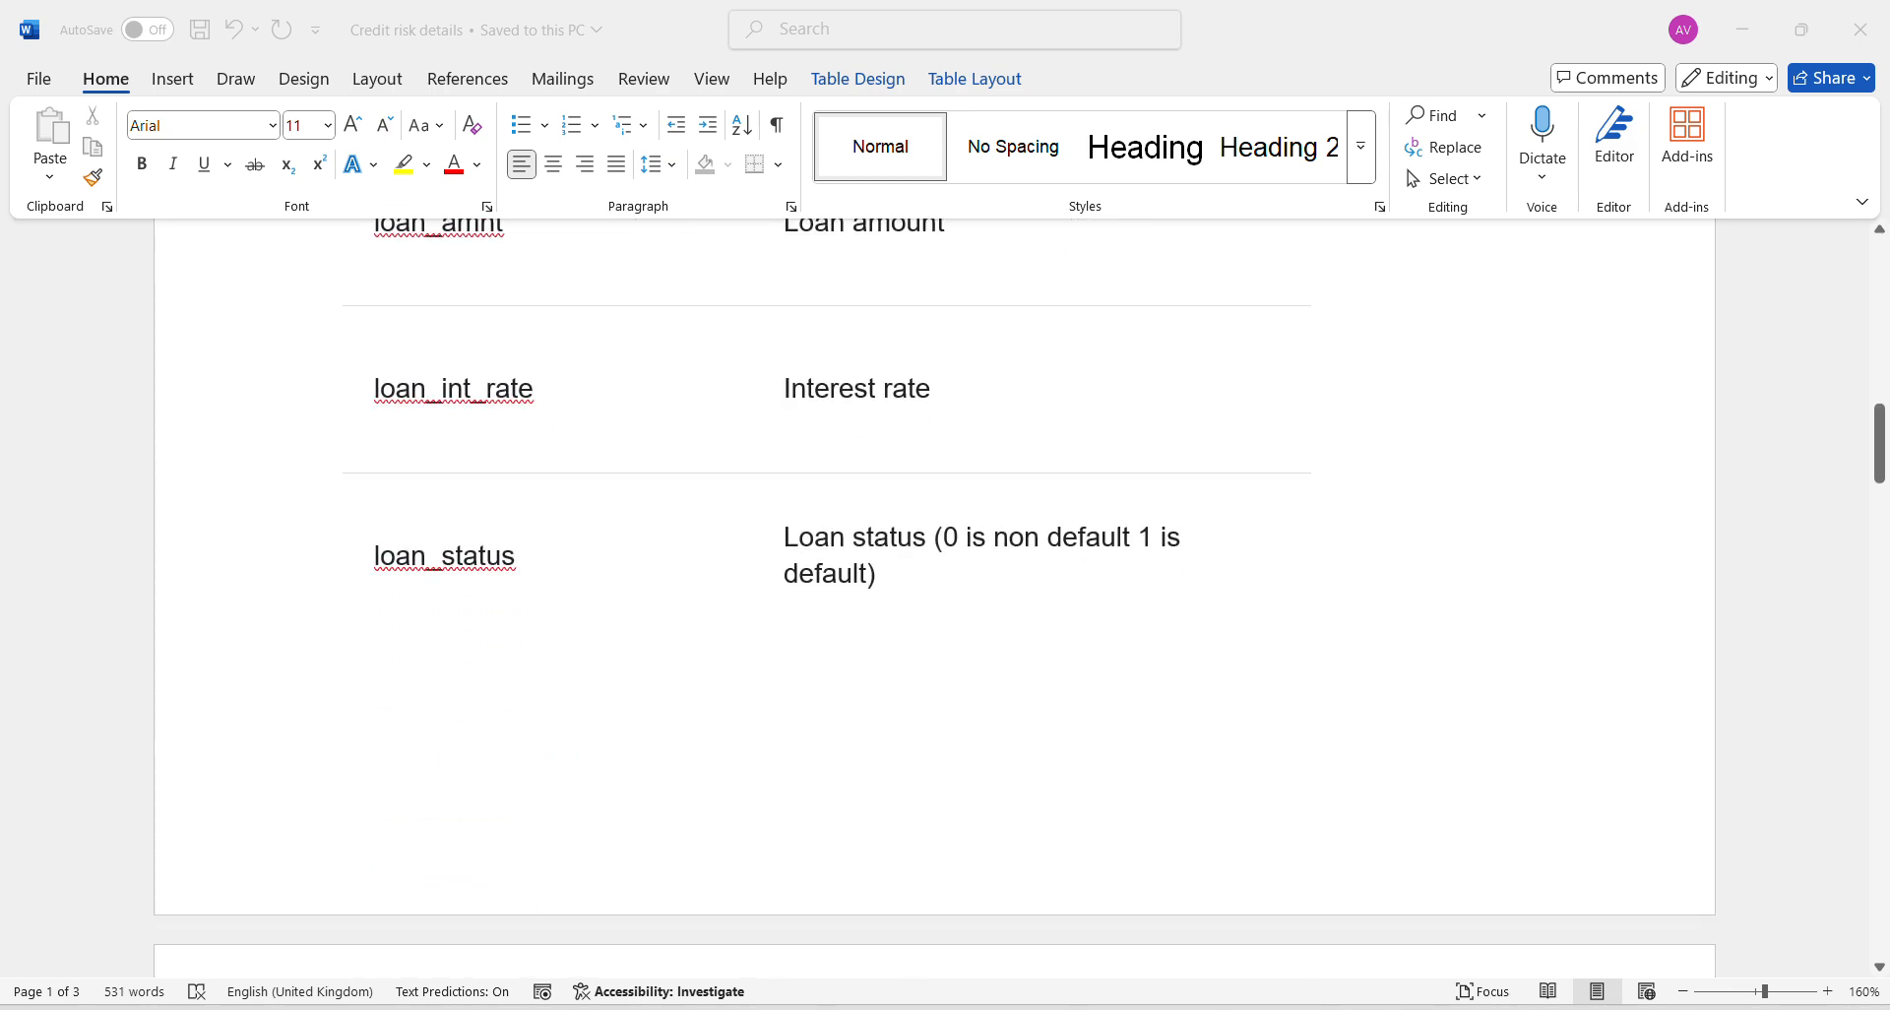
Switch to the credit_risk_dataset workbook in Excel and autofit the column widths of the whole data range.
{"action": "left_click", "coordinate": [1333, 980]}
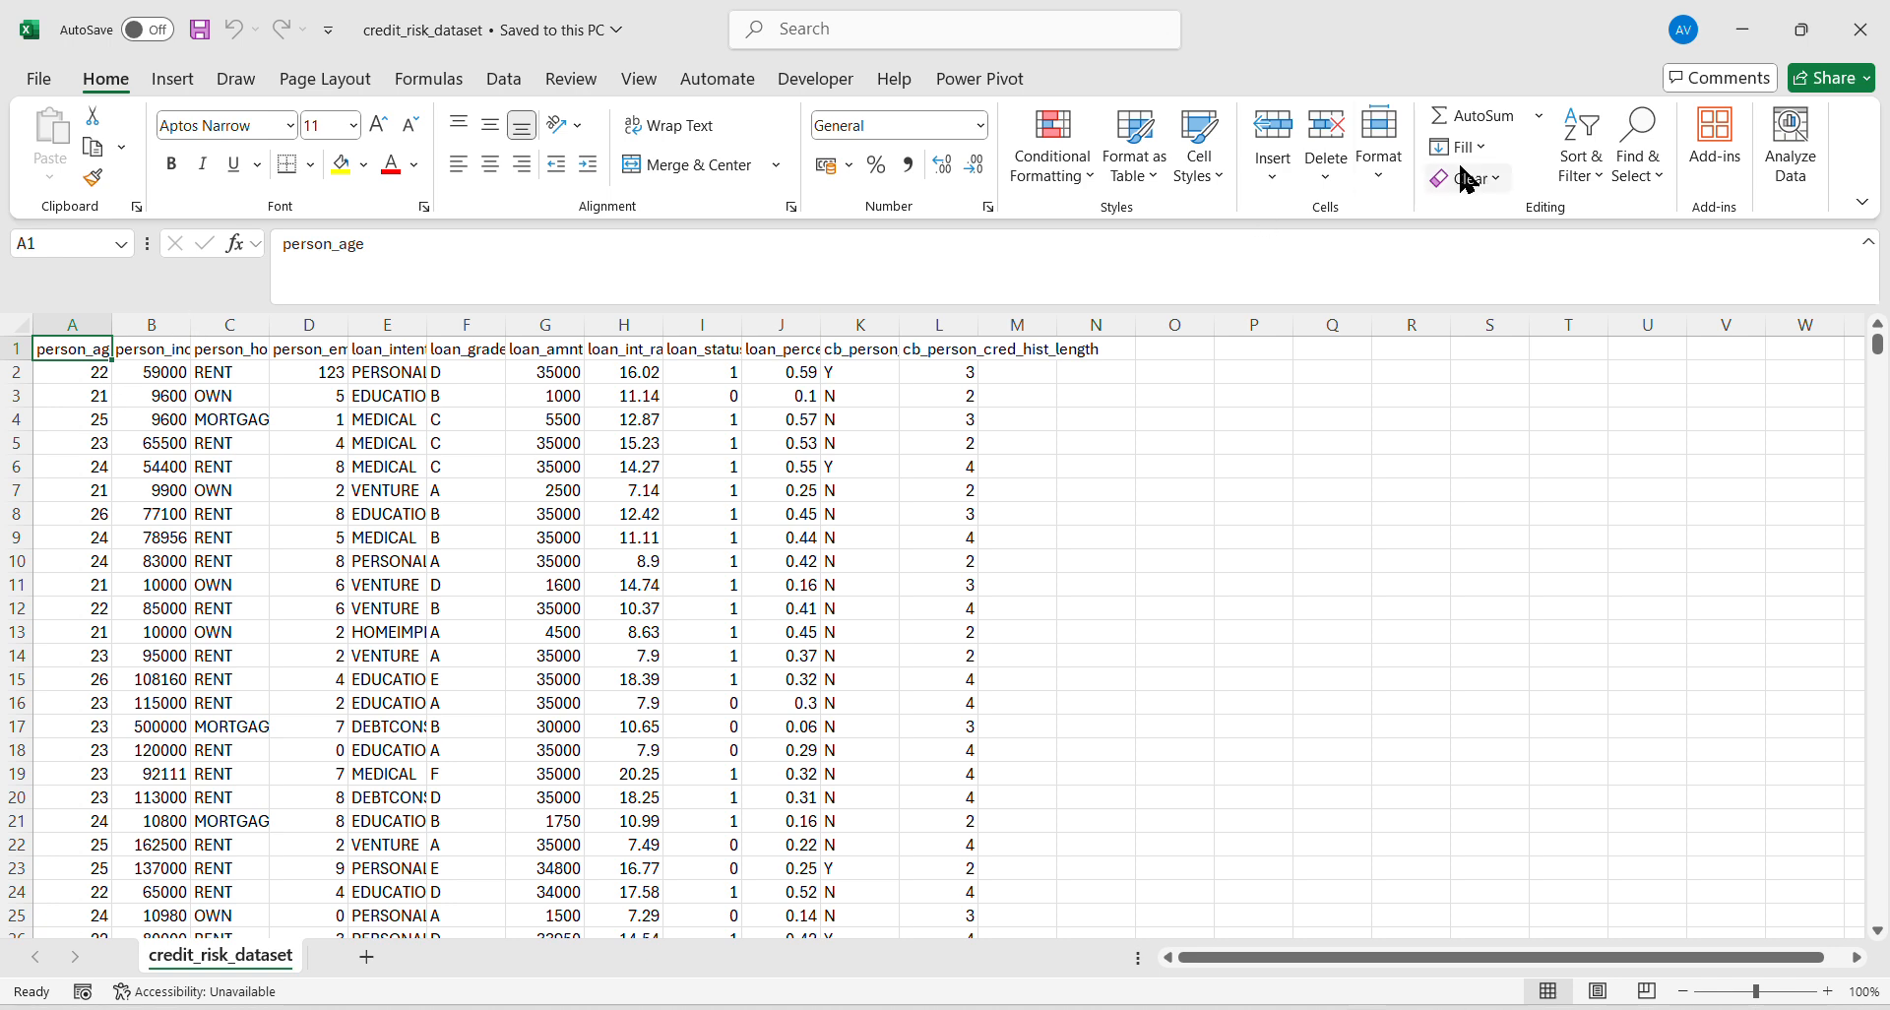
{"action": "left_click", "coordinate": [1368, 182]}
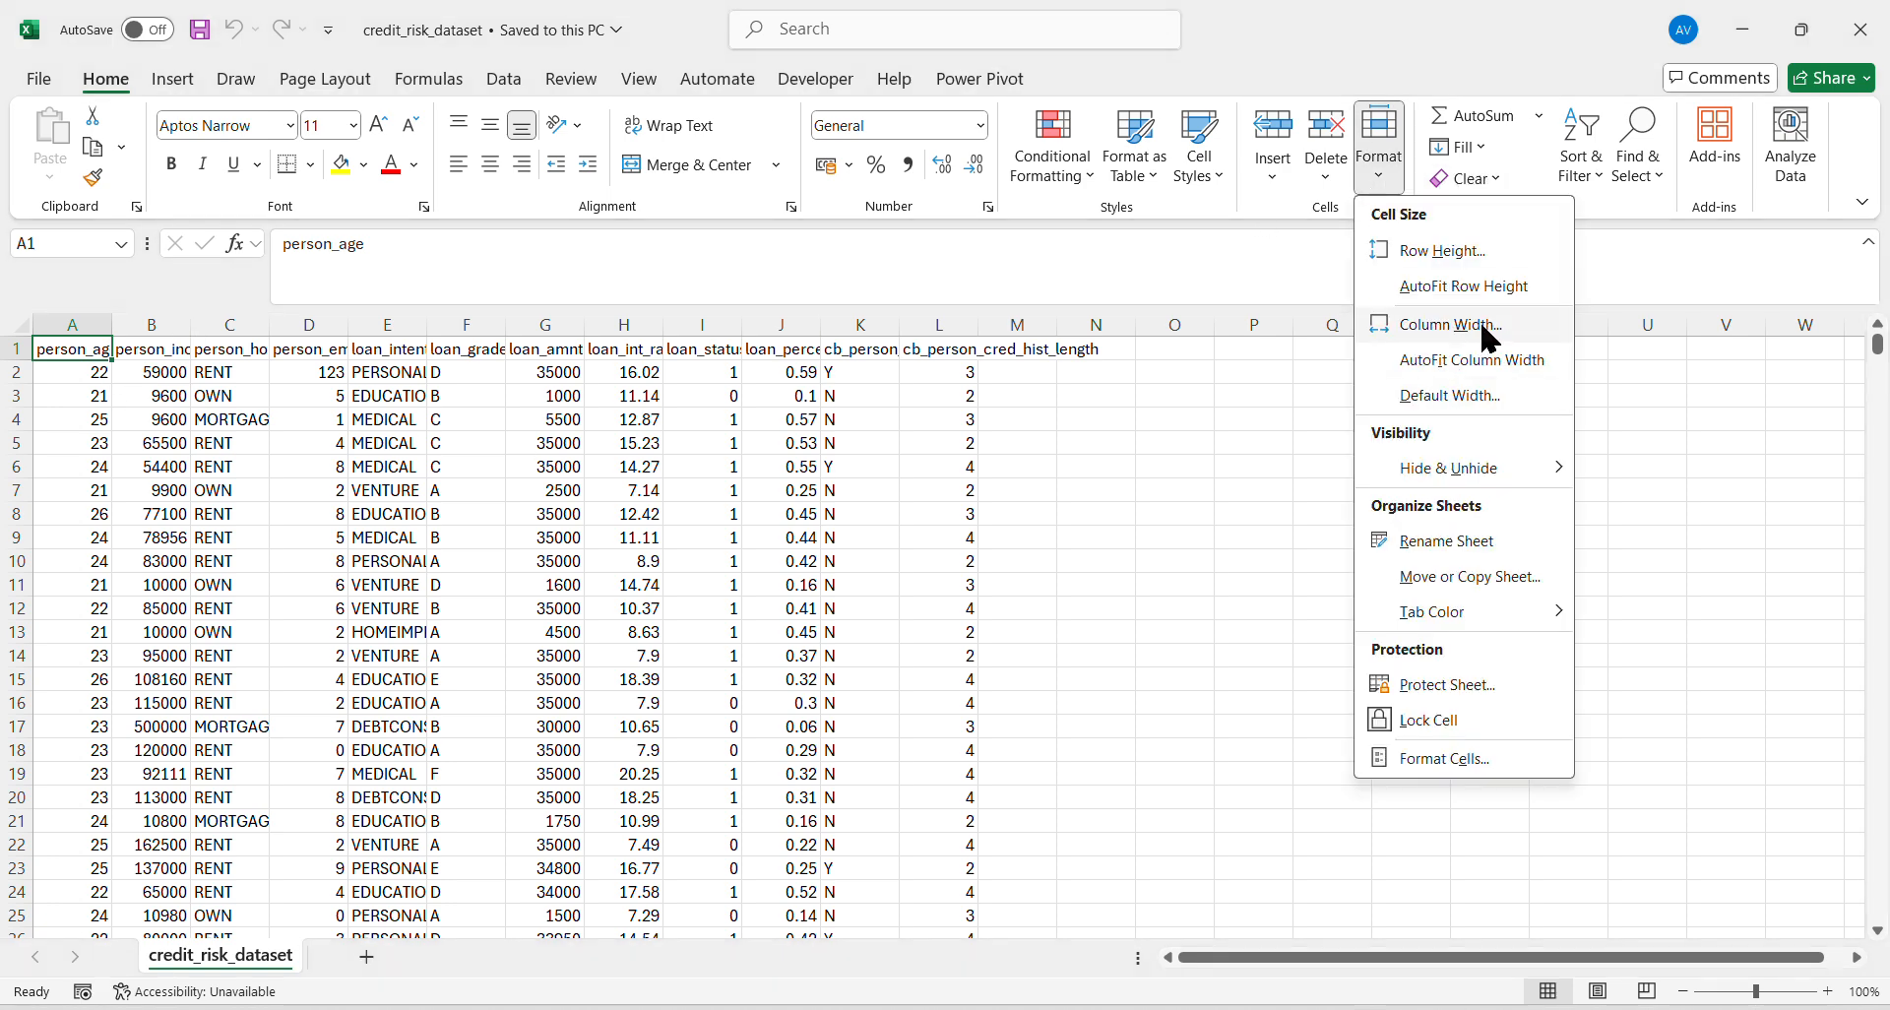
{"action": "left_click", "coordinate": [1513, 358]}
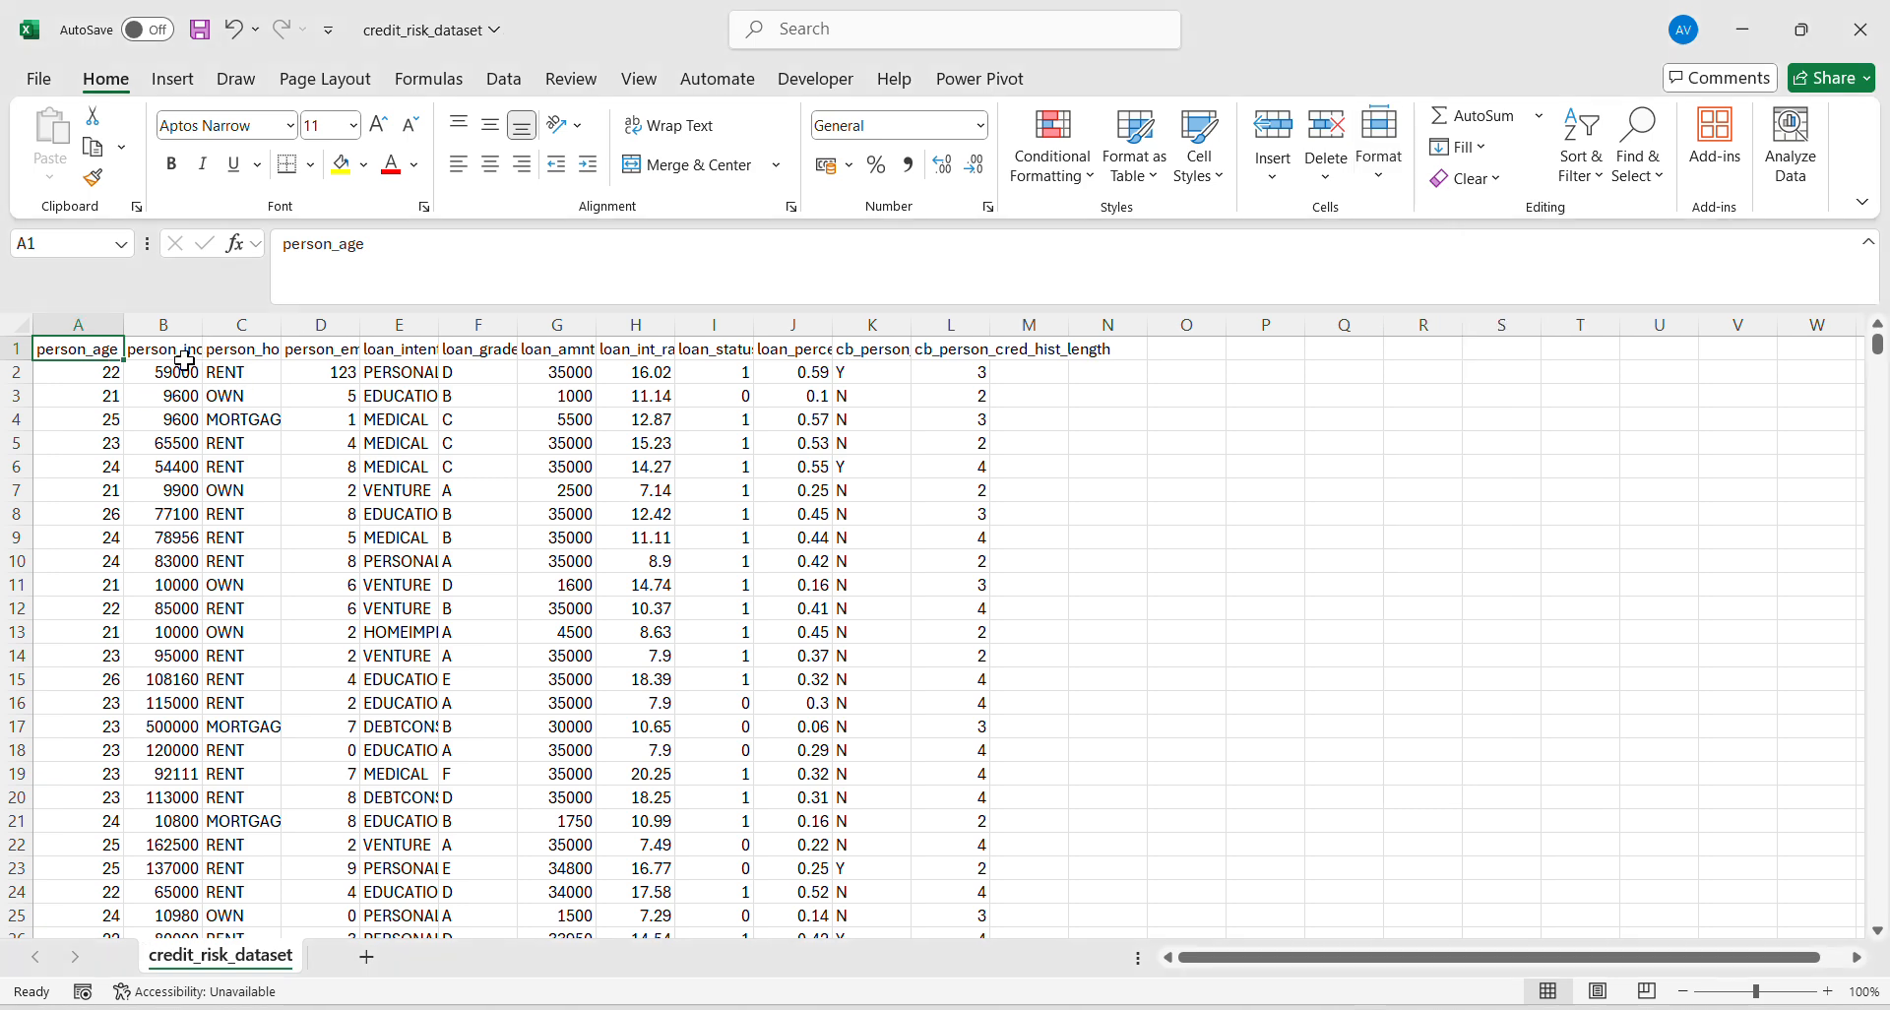
{"action": "key", "text": "ctrl+shift+End"}
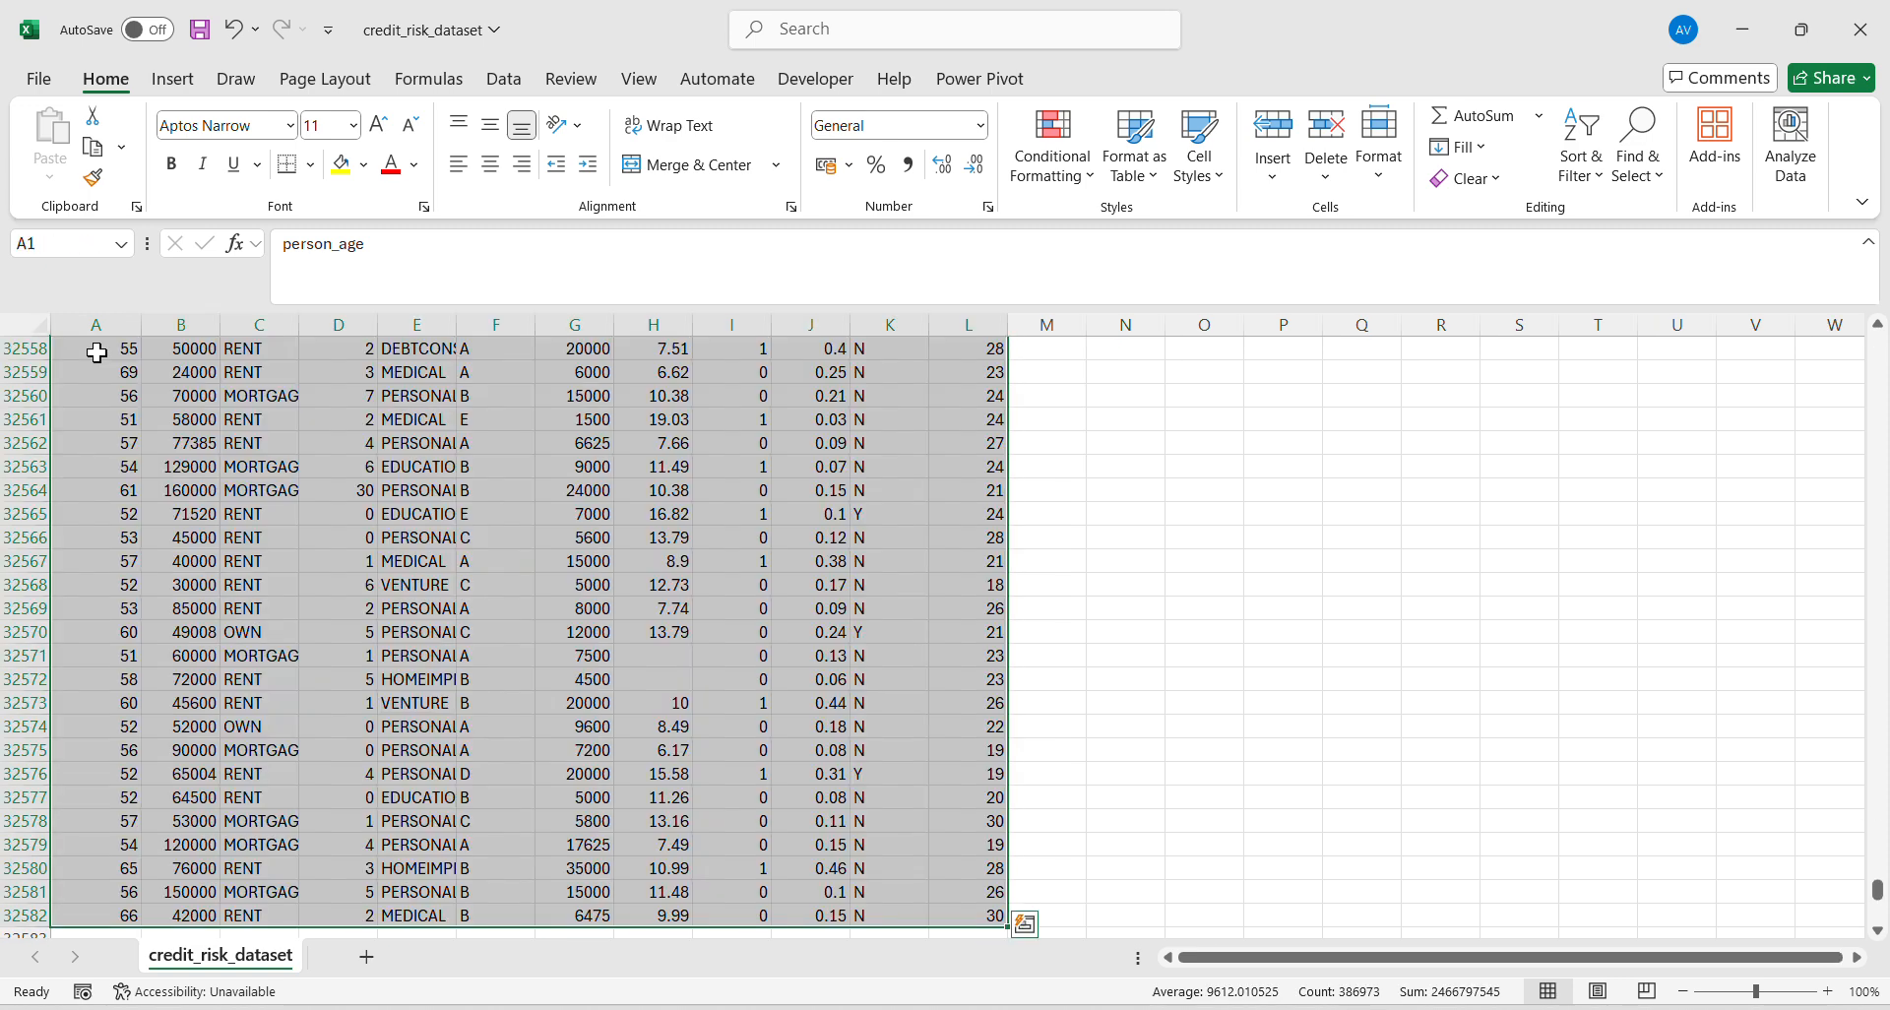
{"action": "left_click", "coordinate": [1383, 177]}
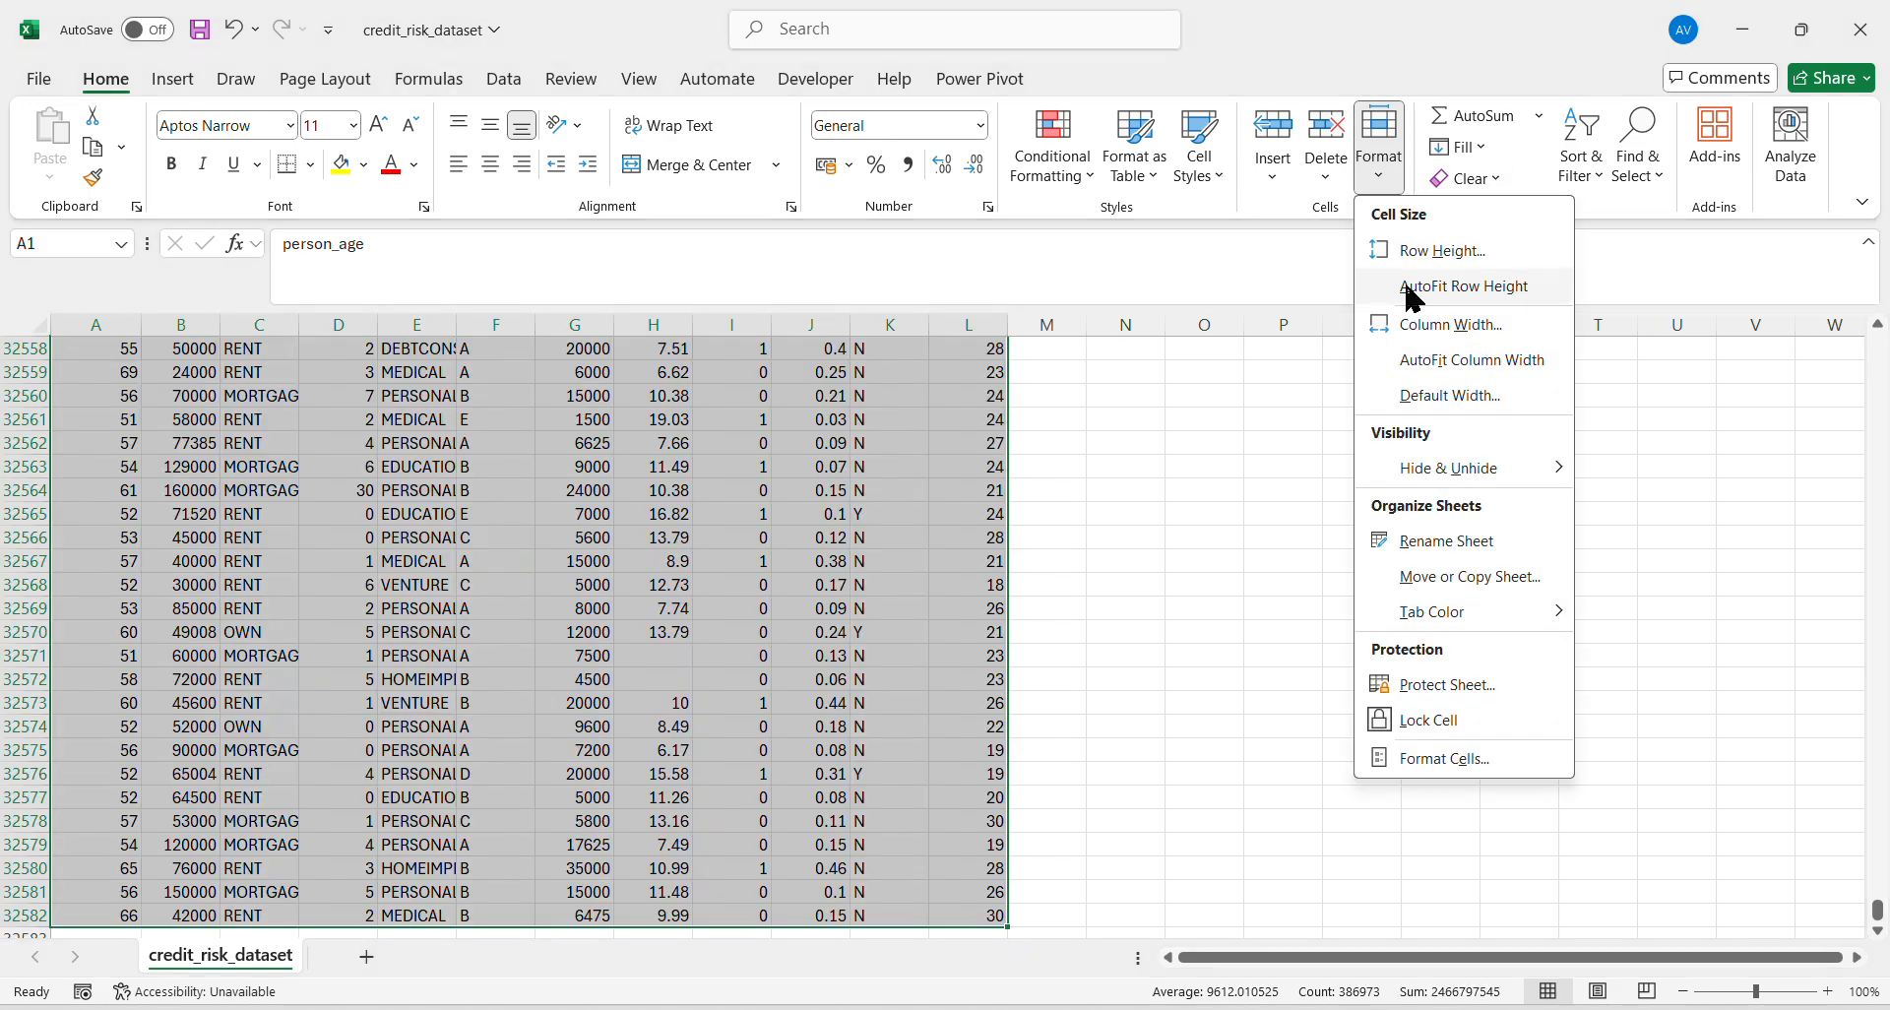
{"action": "left_click", "coordinate": [1480, 366]}
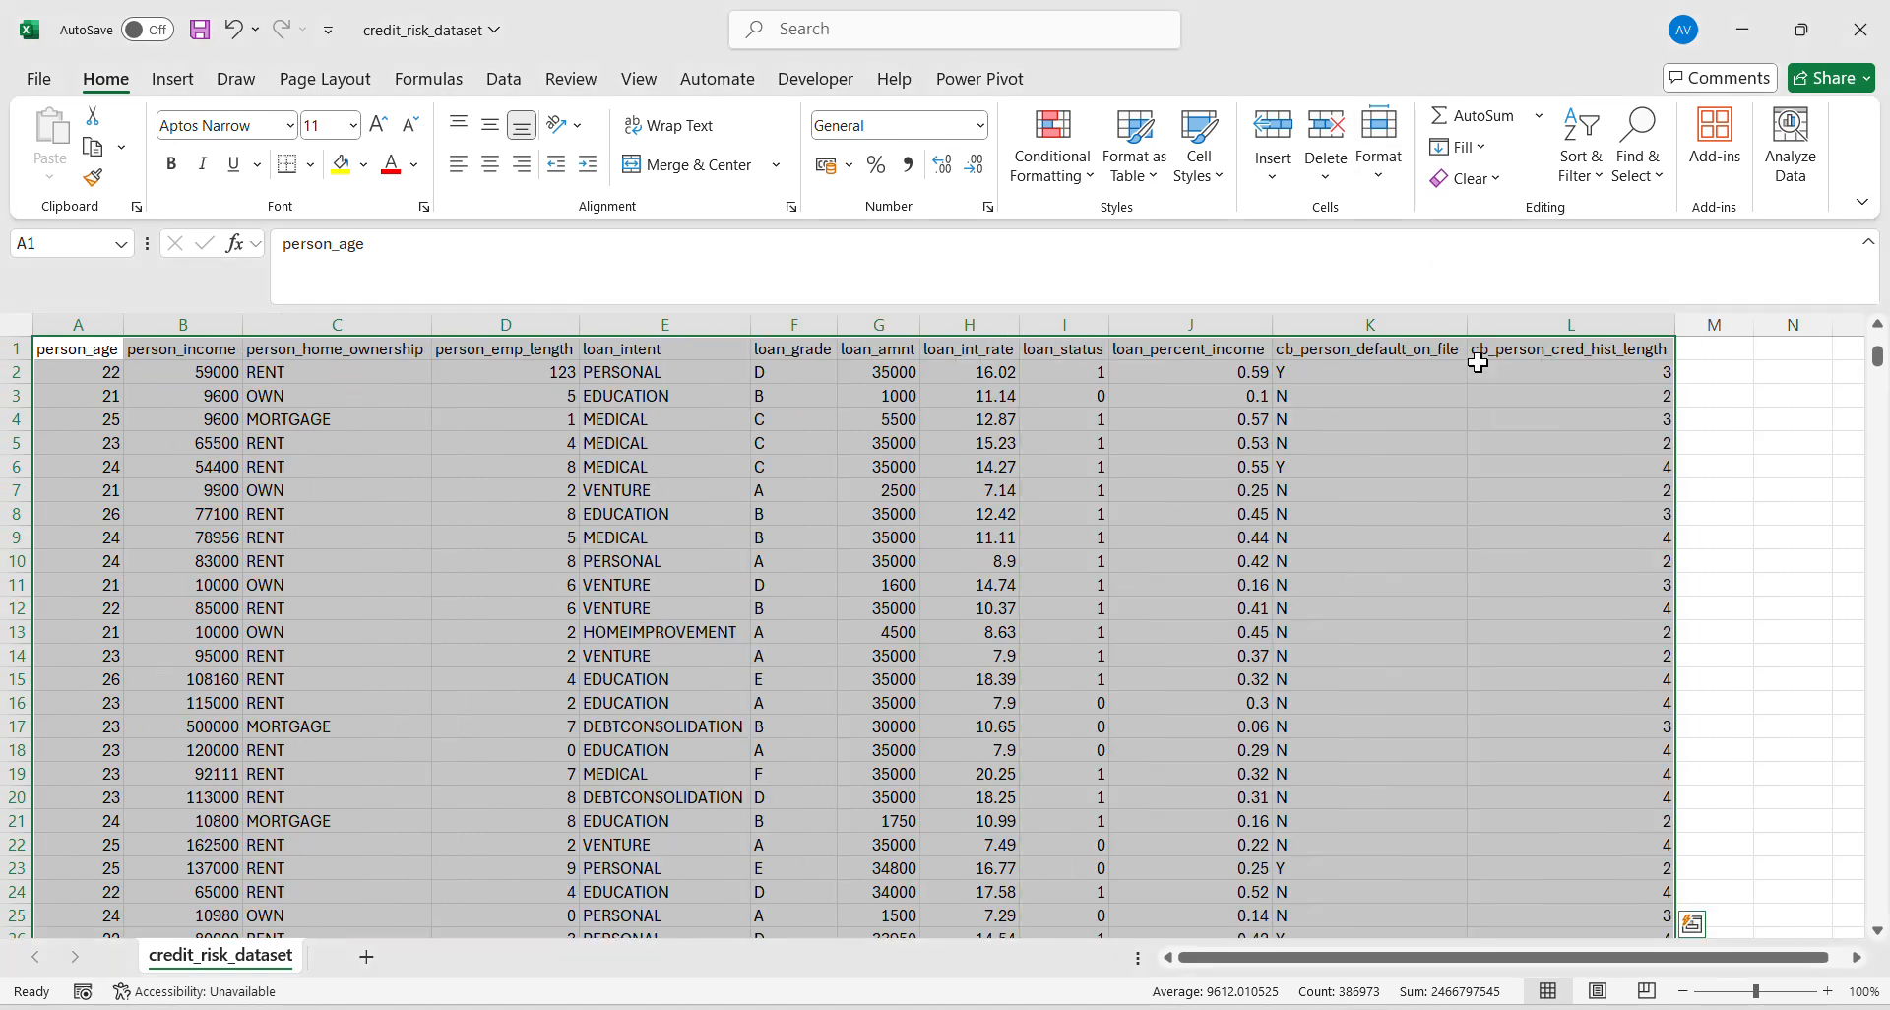
Convert the range A1:L32582 into a table with headers.
{"action": "left_click", "coordinate": [110, 417]}
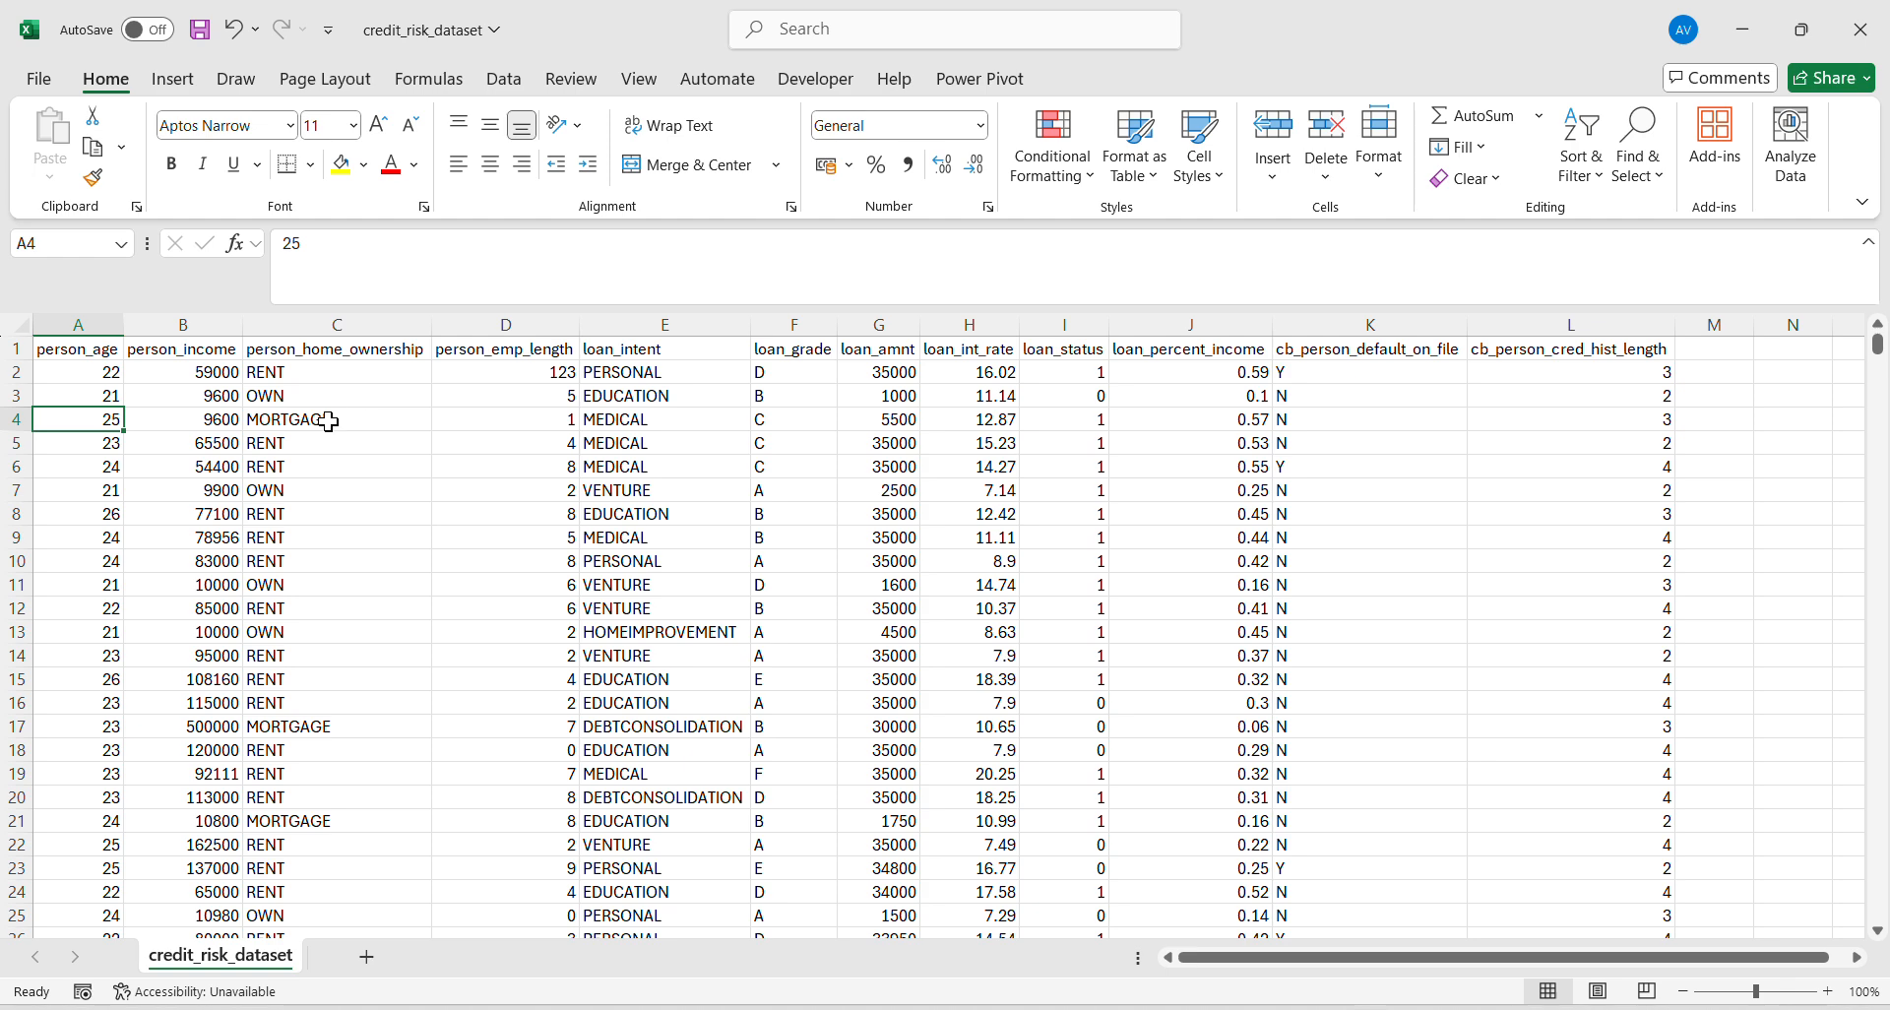
{"action": "key", "text": "ctrl+t"}
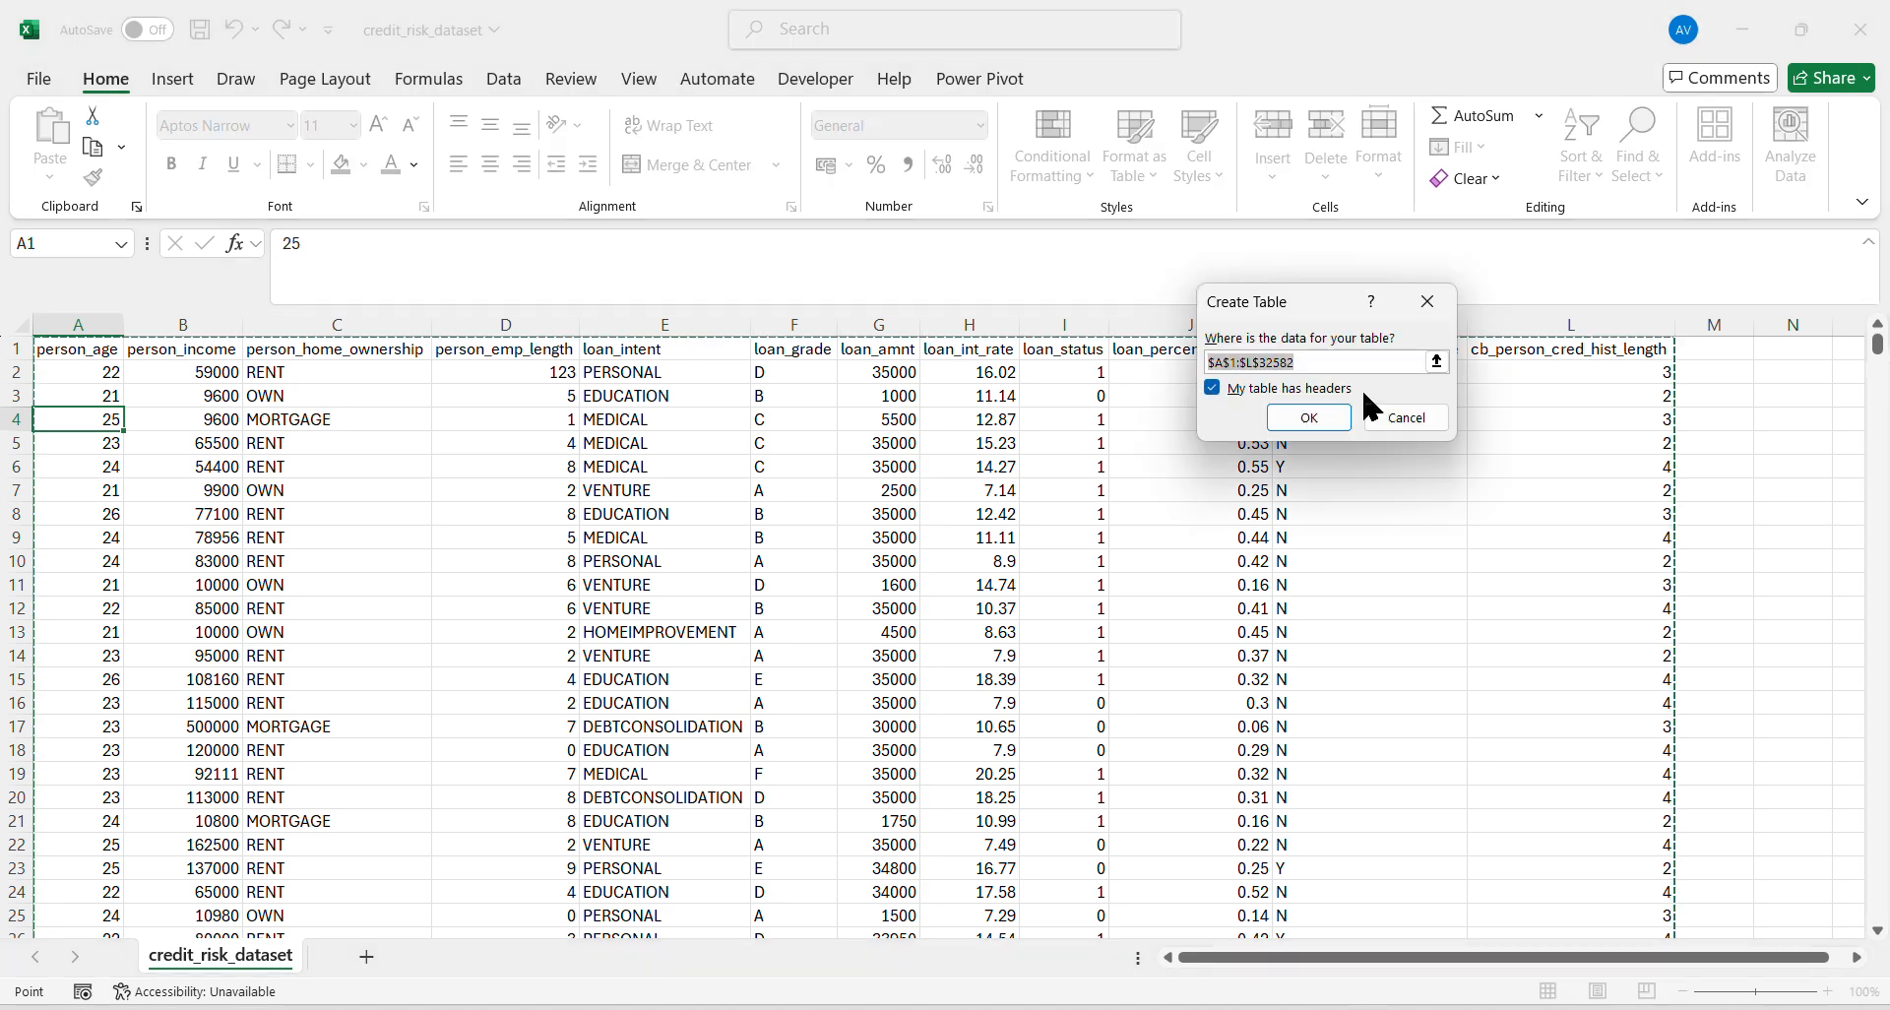
{"action": "left_click", "coordinate": [1309, 417]}
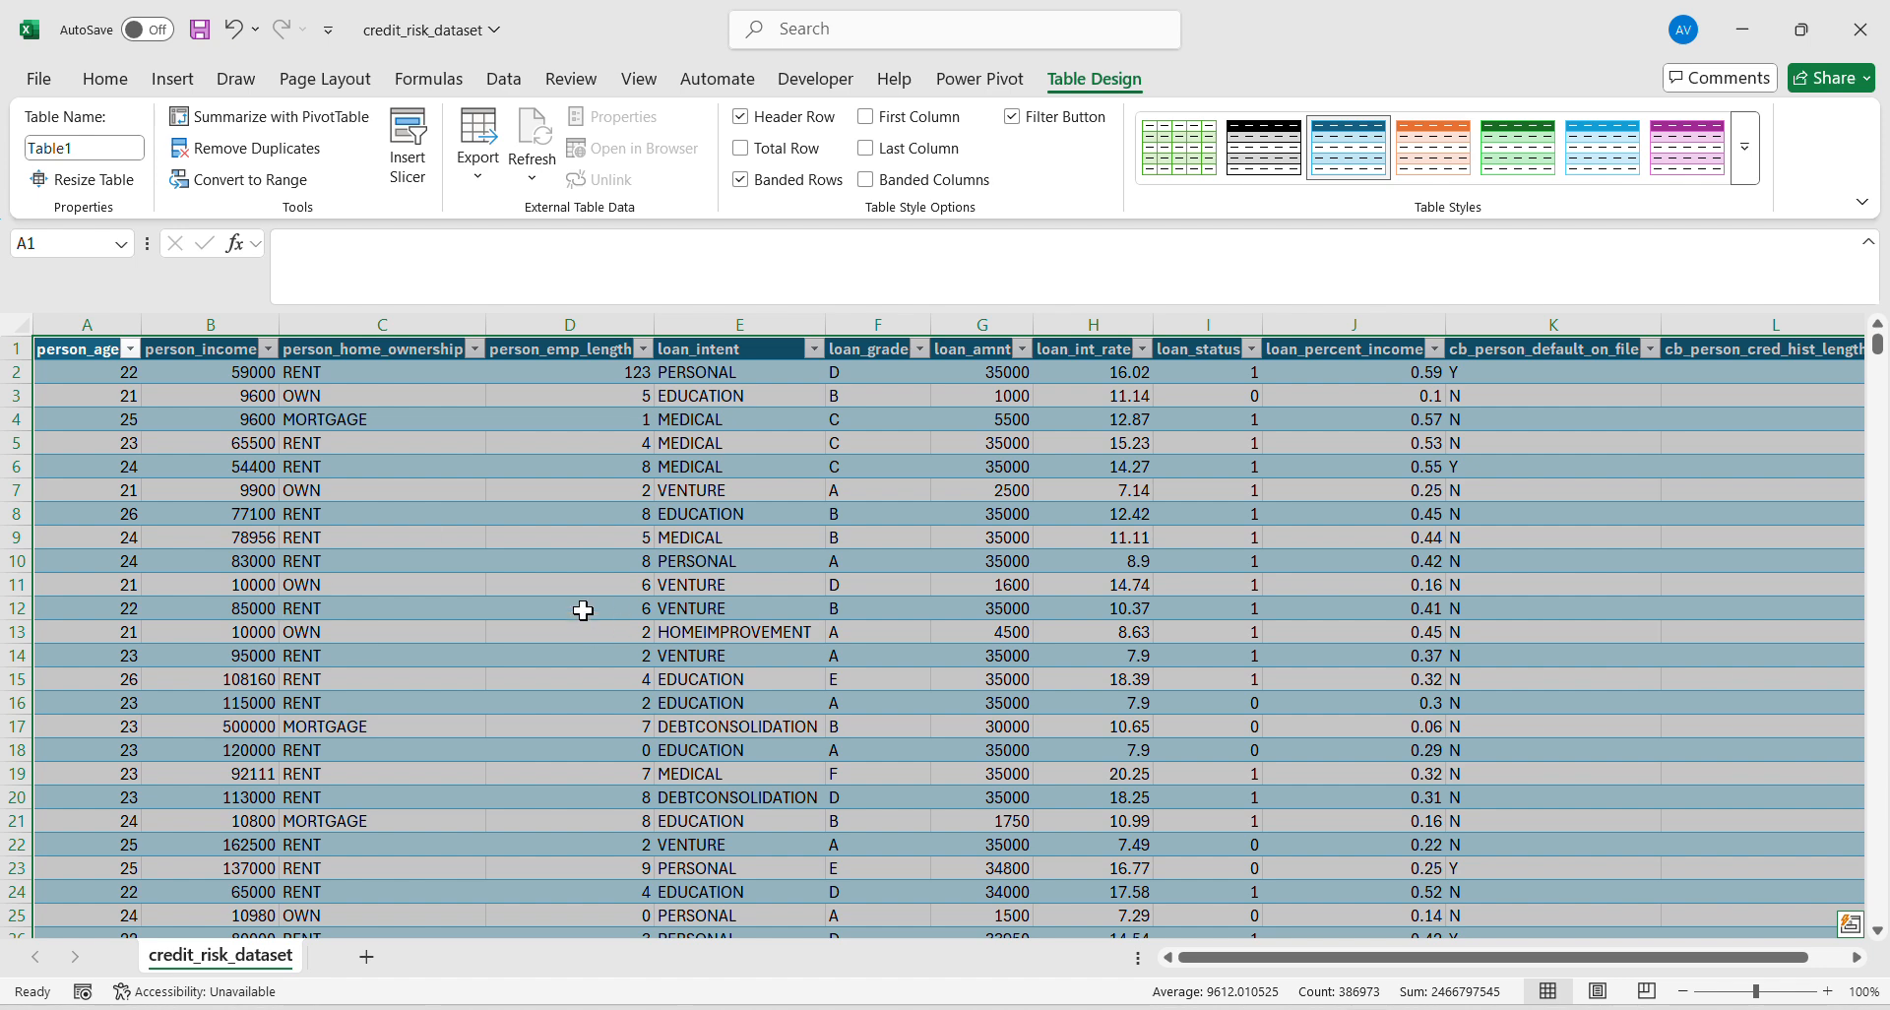
{"action": "left_click", "coordinate": [428, 492]}
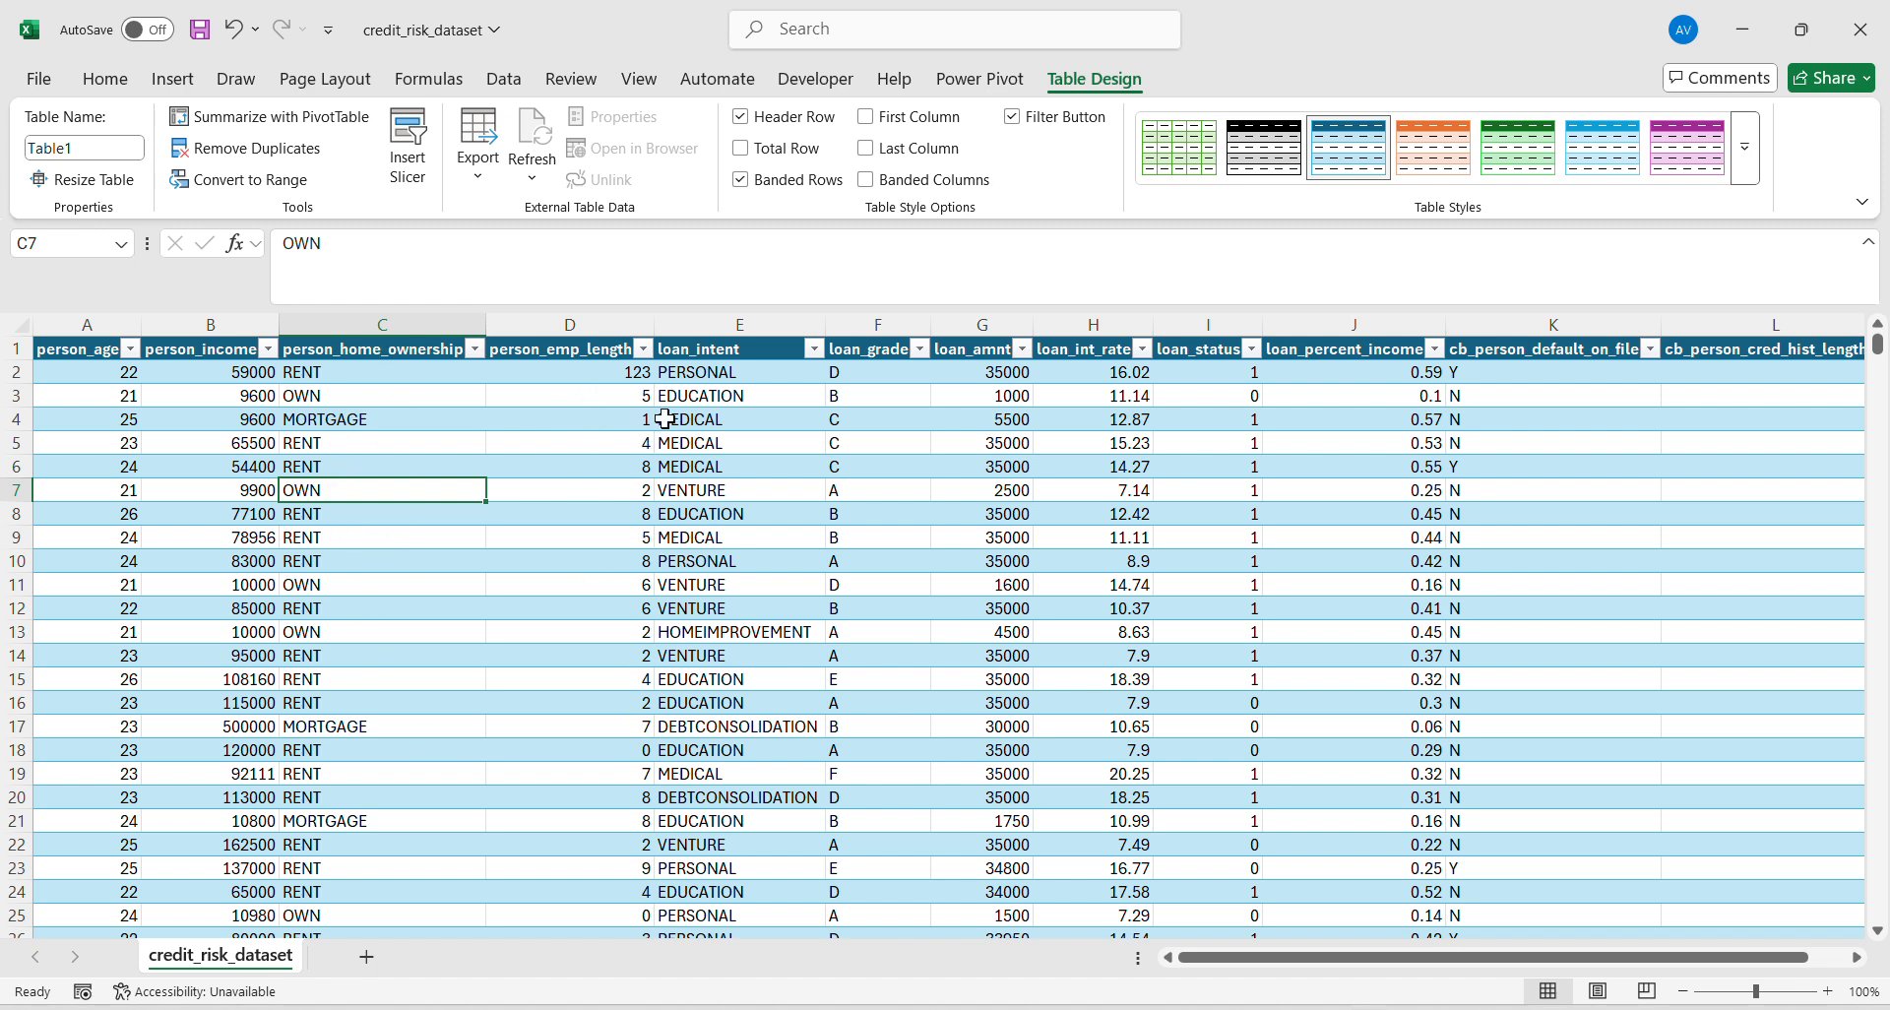
Examine the employment length values and the filter values of the loan intent, loan grade, loan amount and interest rate columns.
{"action": "left_click", "coordinate": [620, 370]}
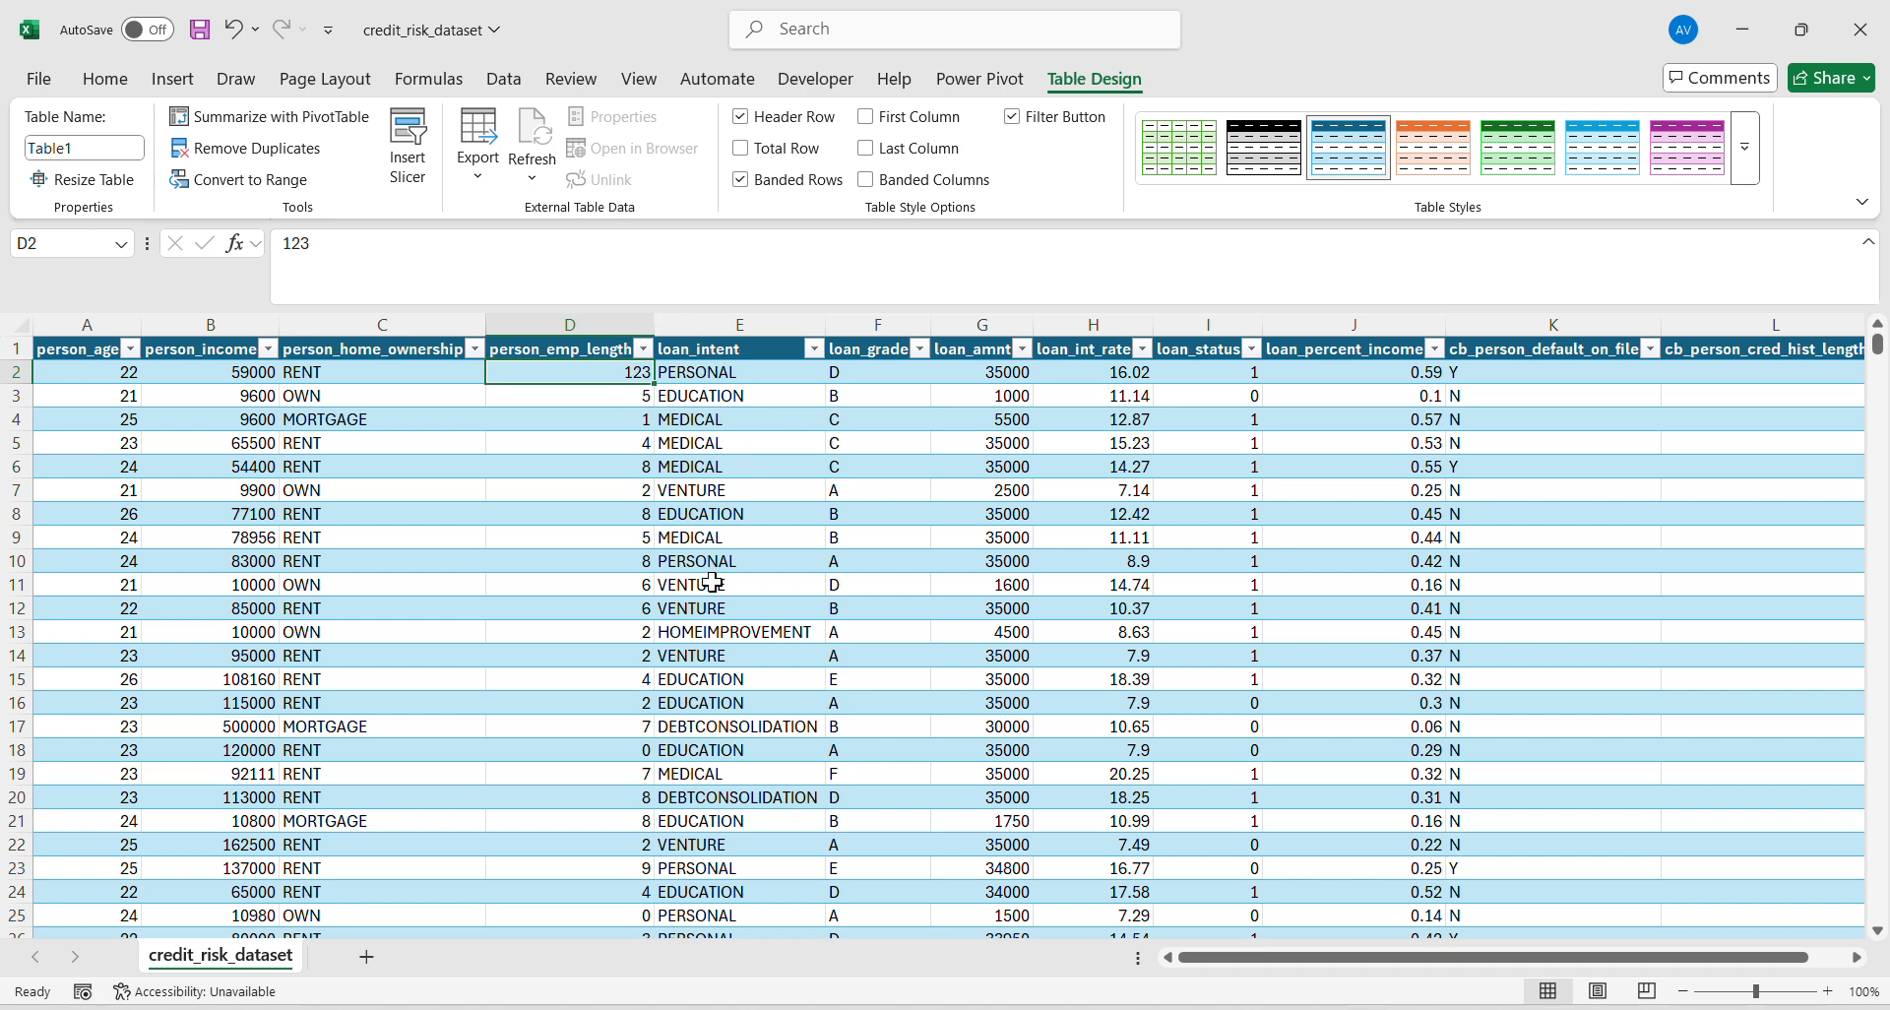
{"action": "scroll", "coordinate": [817, 802], "scroll_direction": "down", "scroll_amount": 8}
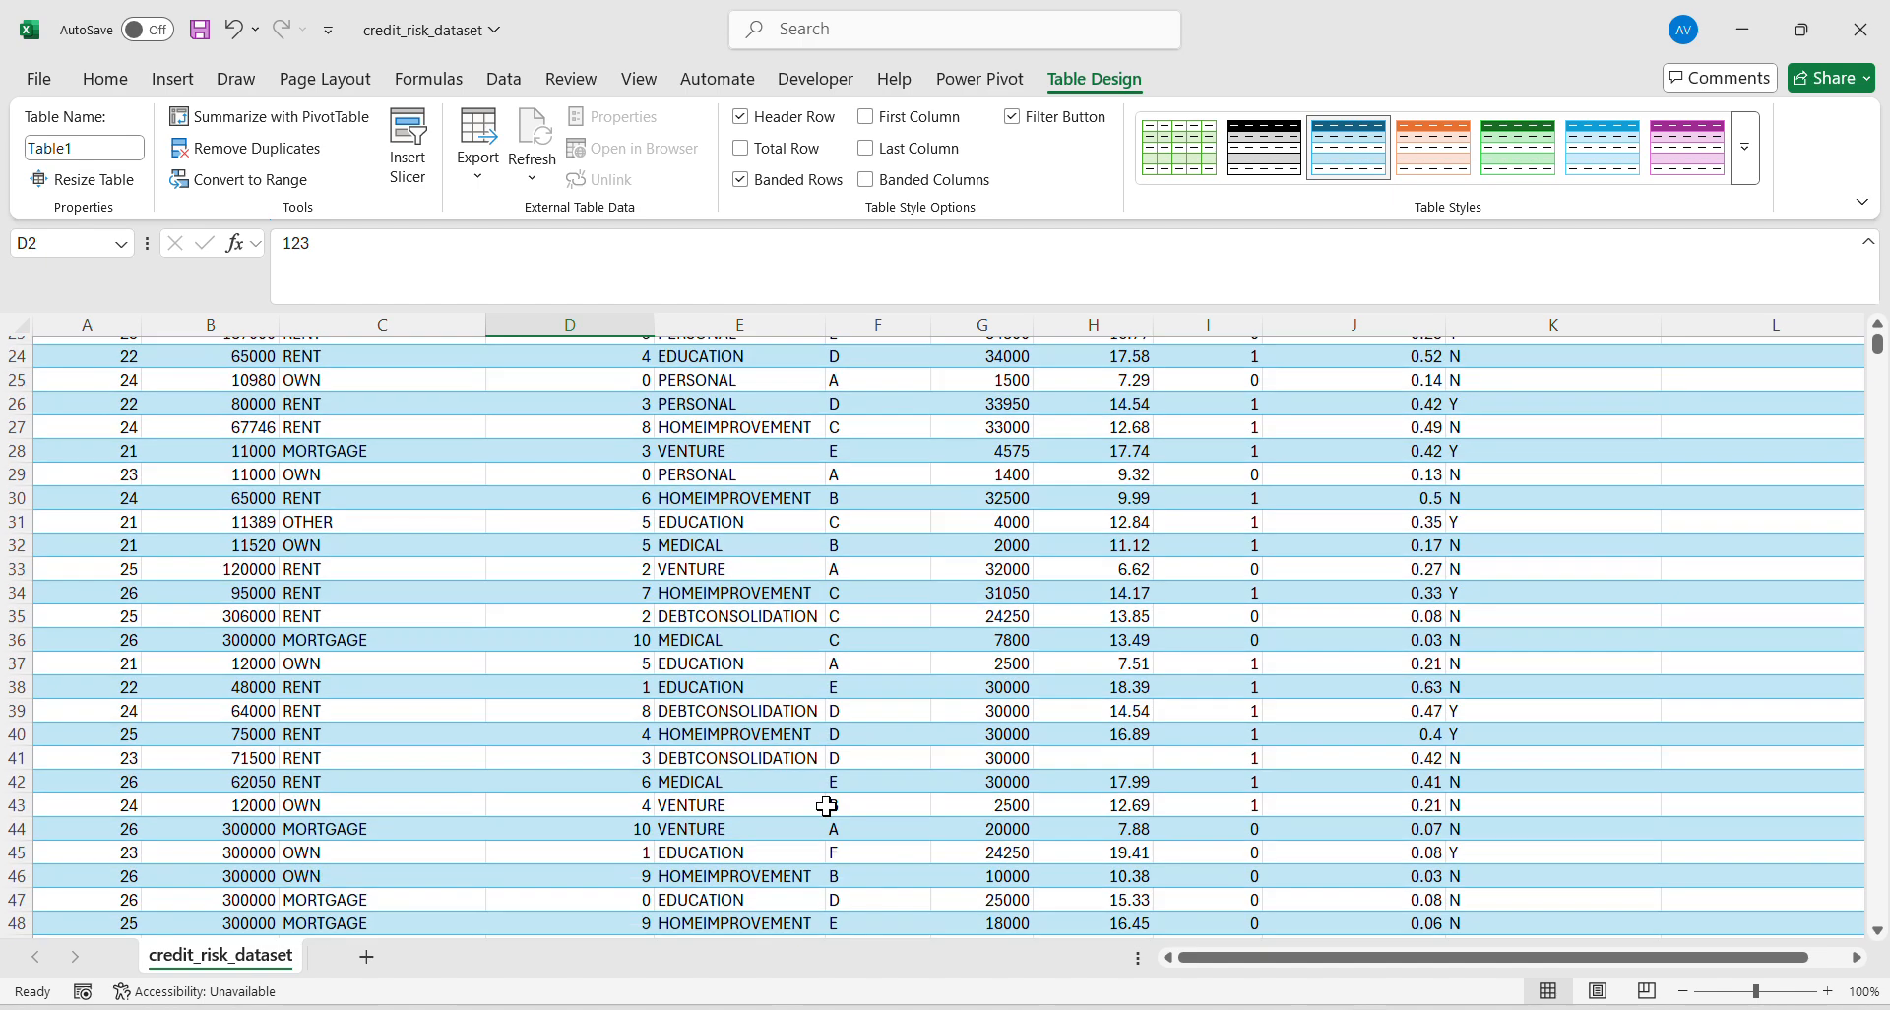
{"action": "scroll", "coordinate": [799, 406], "scroll_direction": "up", "scroll_amount": 8}
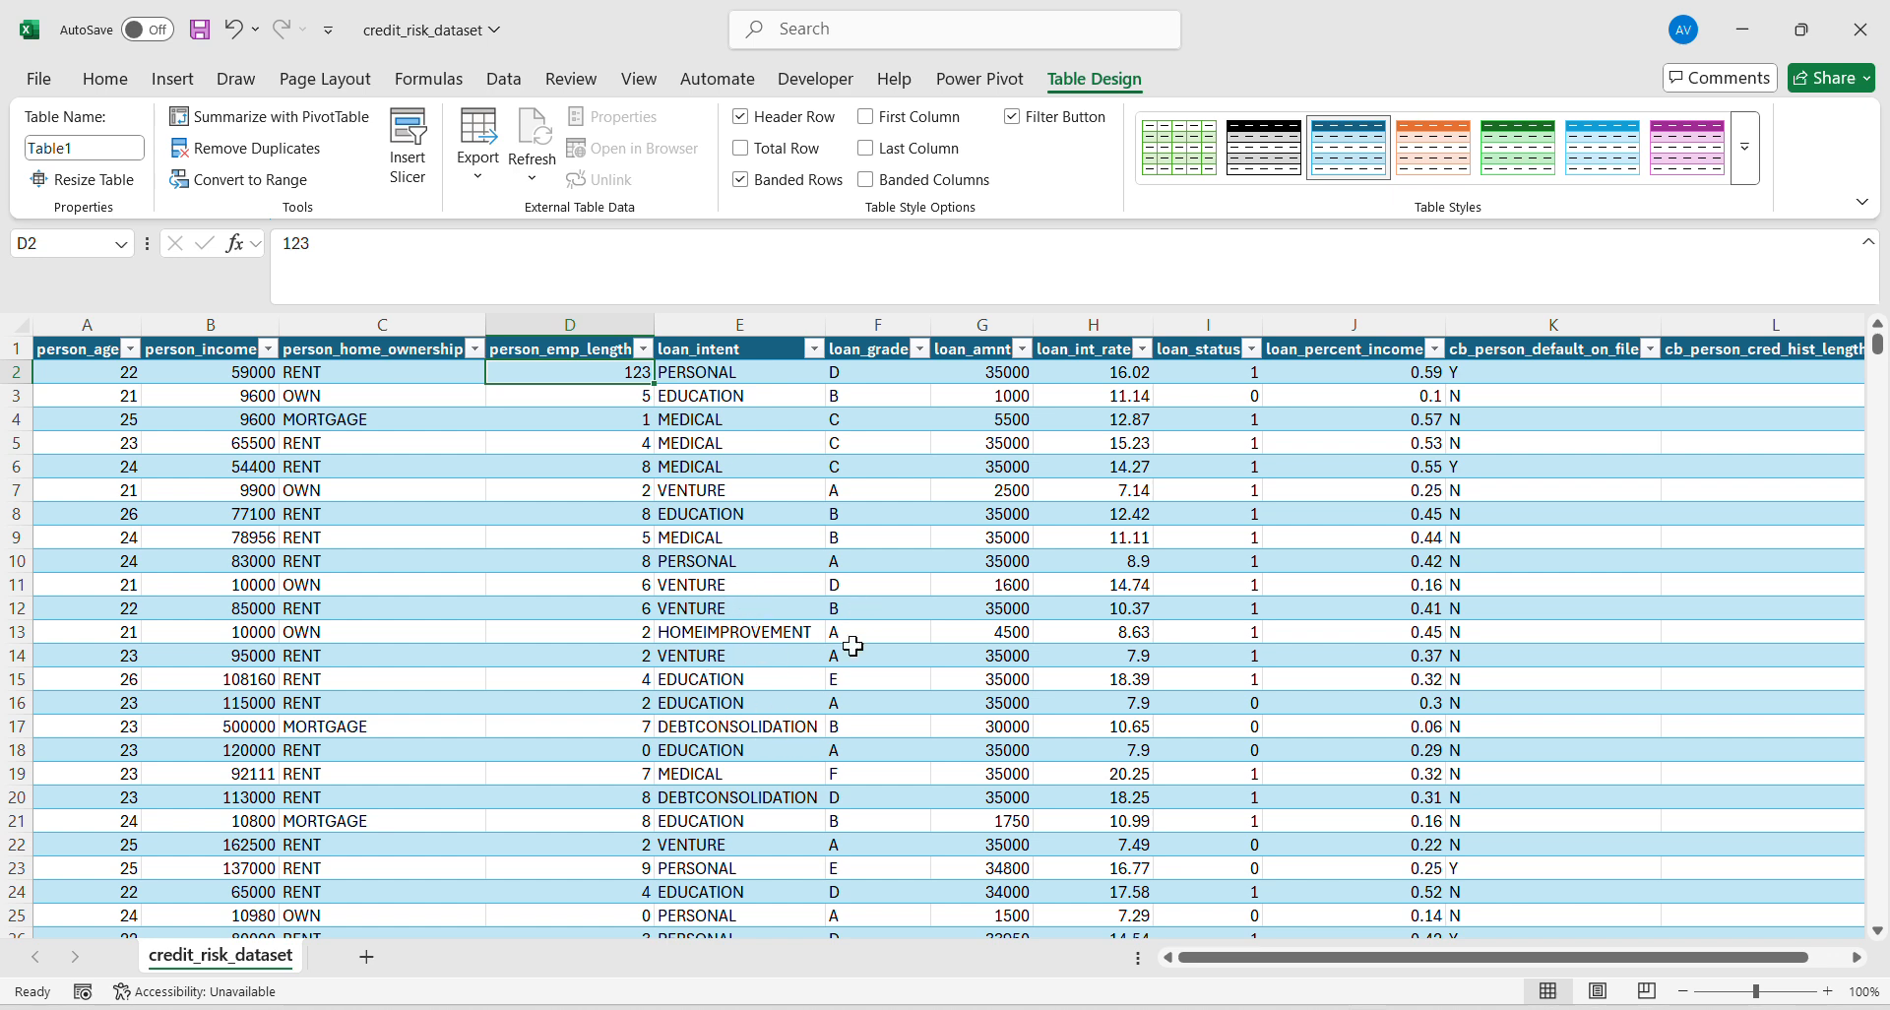
{"action": "left_click", "coordinate": [813, 349]}
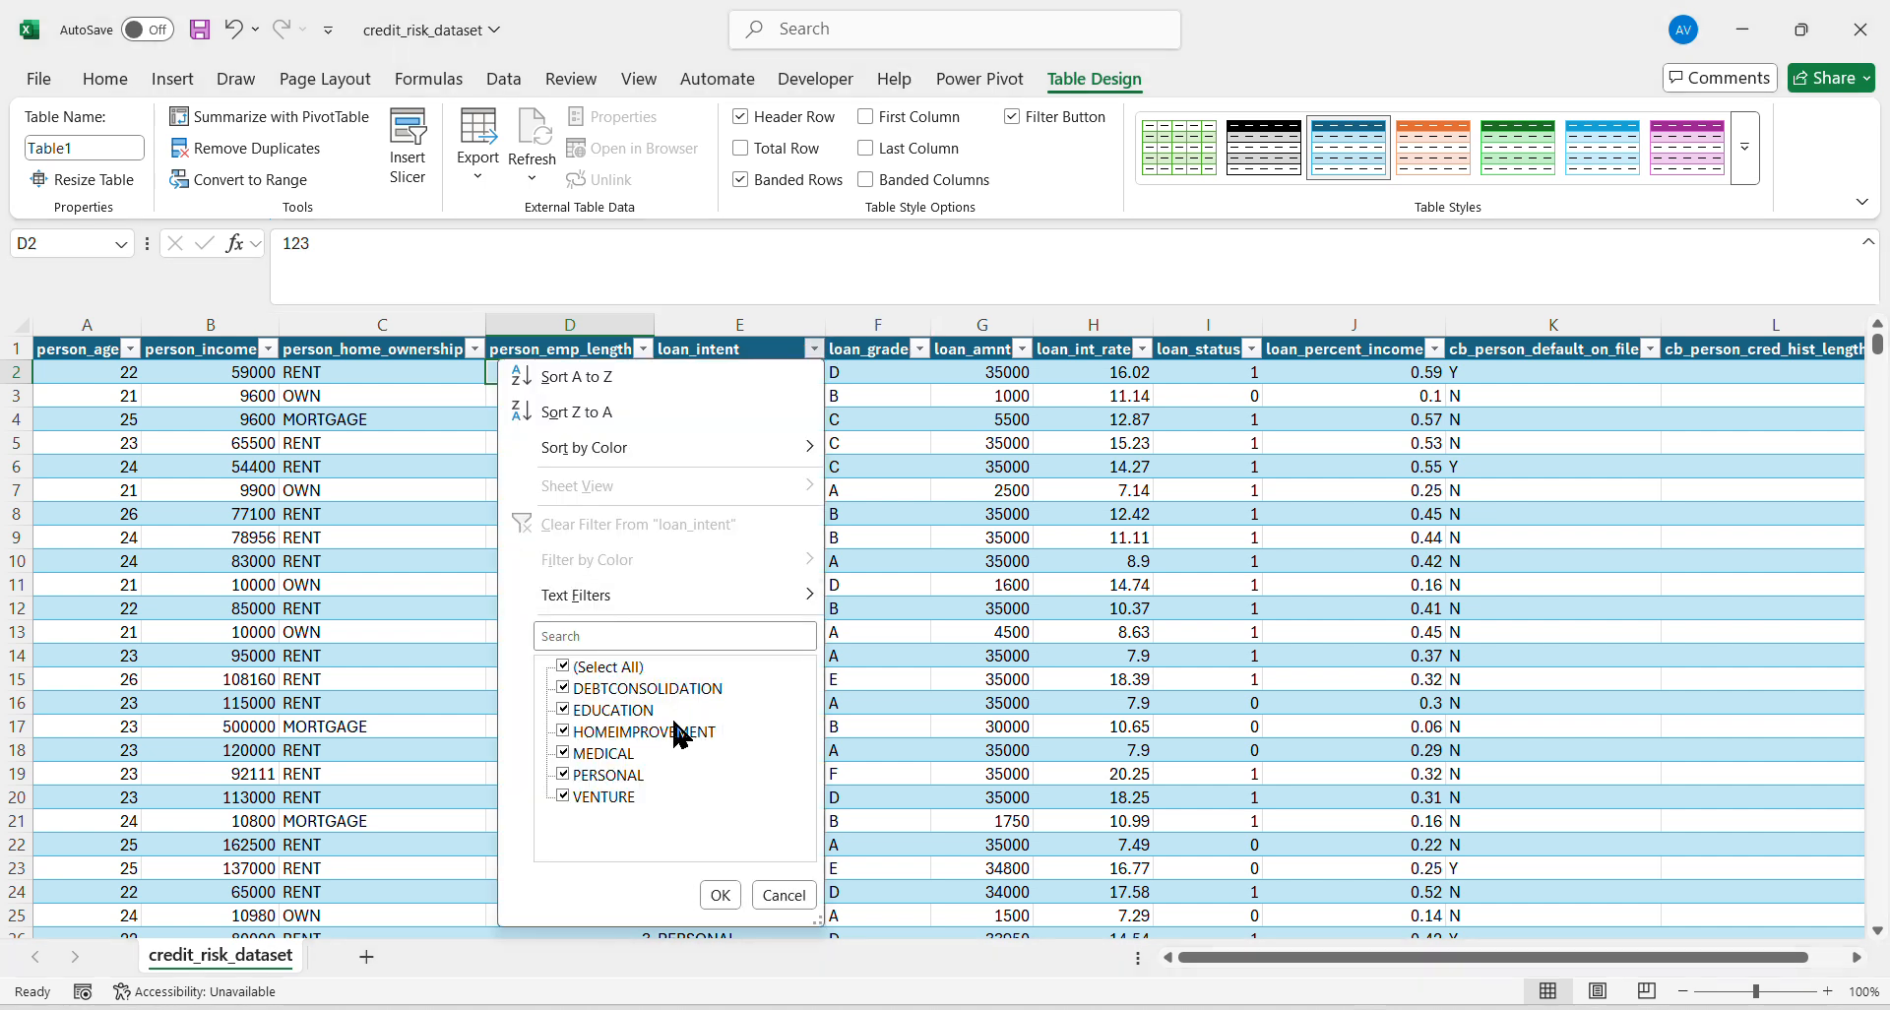
{"action": "left_click", "coordinate": [922, 349]}
{"action": "left_click", "coordinate": [922, 353]}
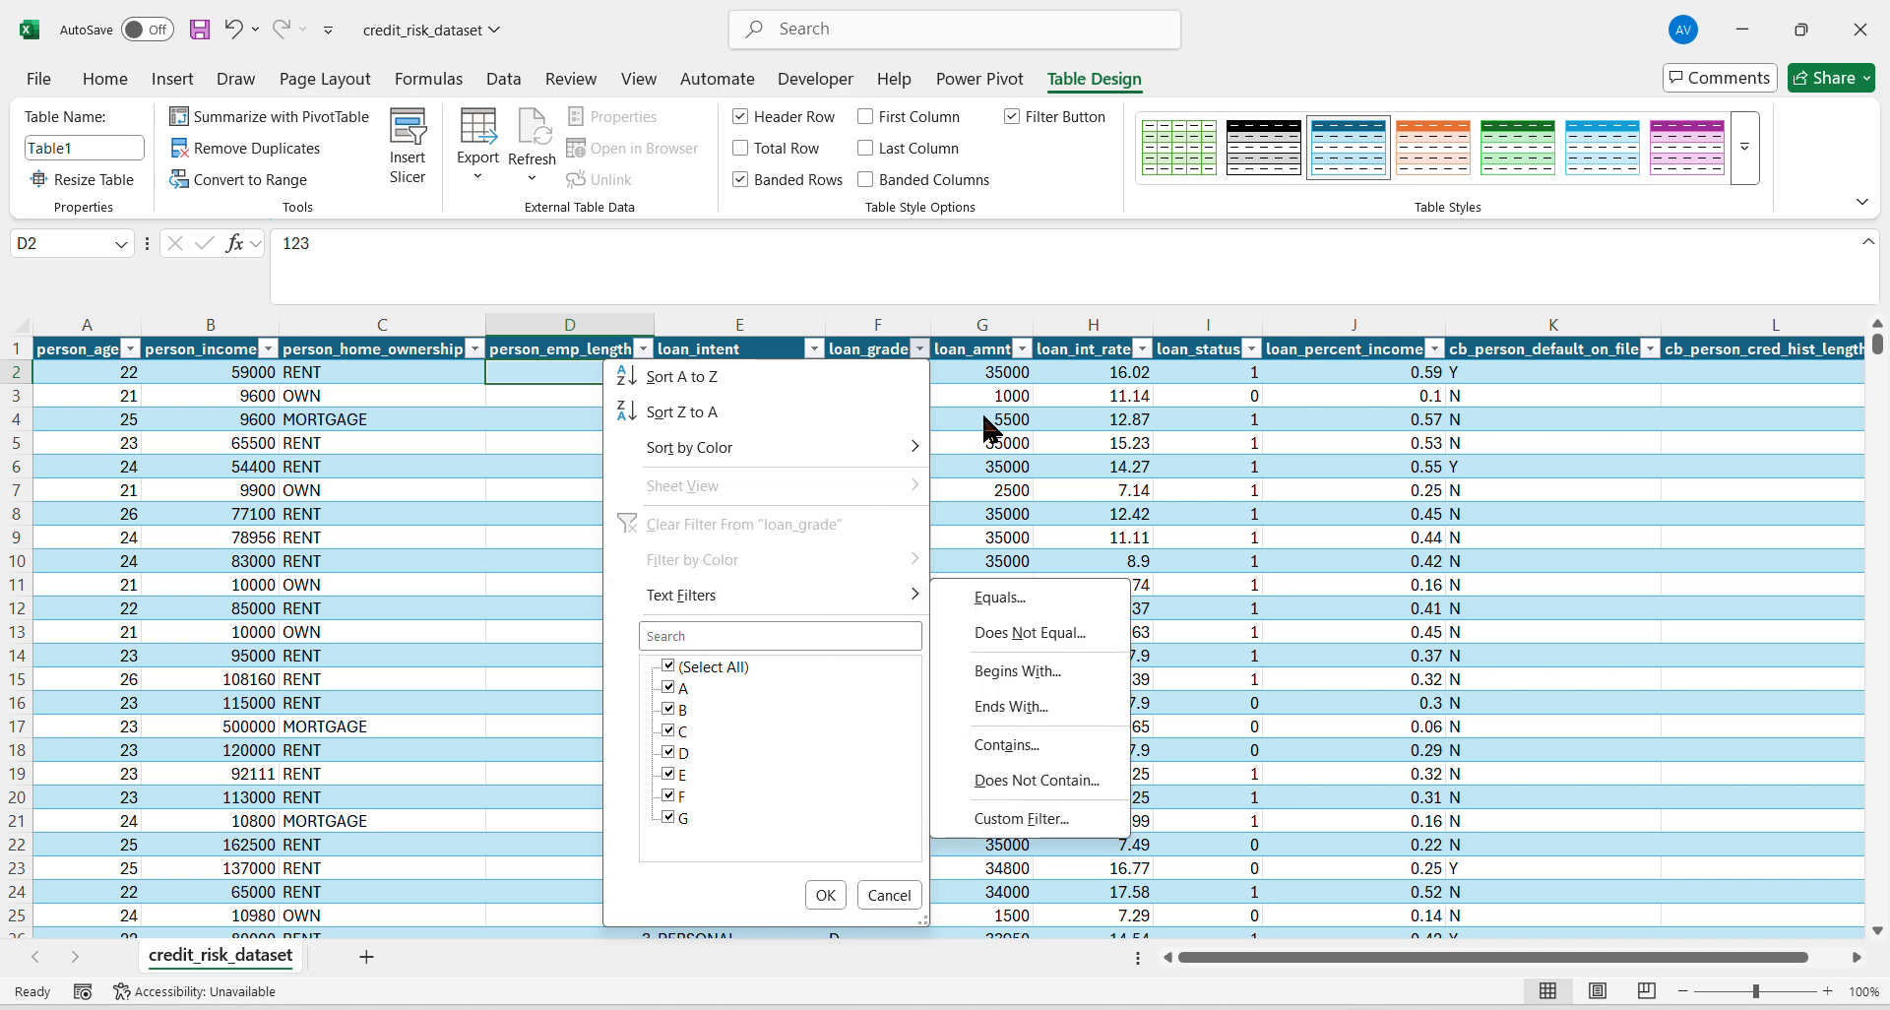
{"action": "left_click", "coordinate": [1019, 352]}
{"action": "left_click", "coordinate": [1020, 353]}
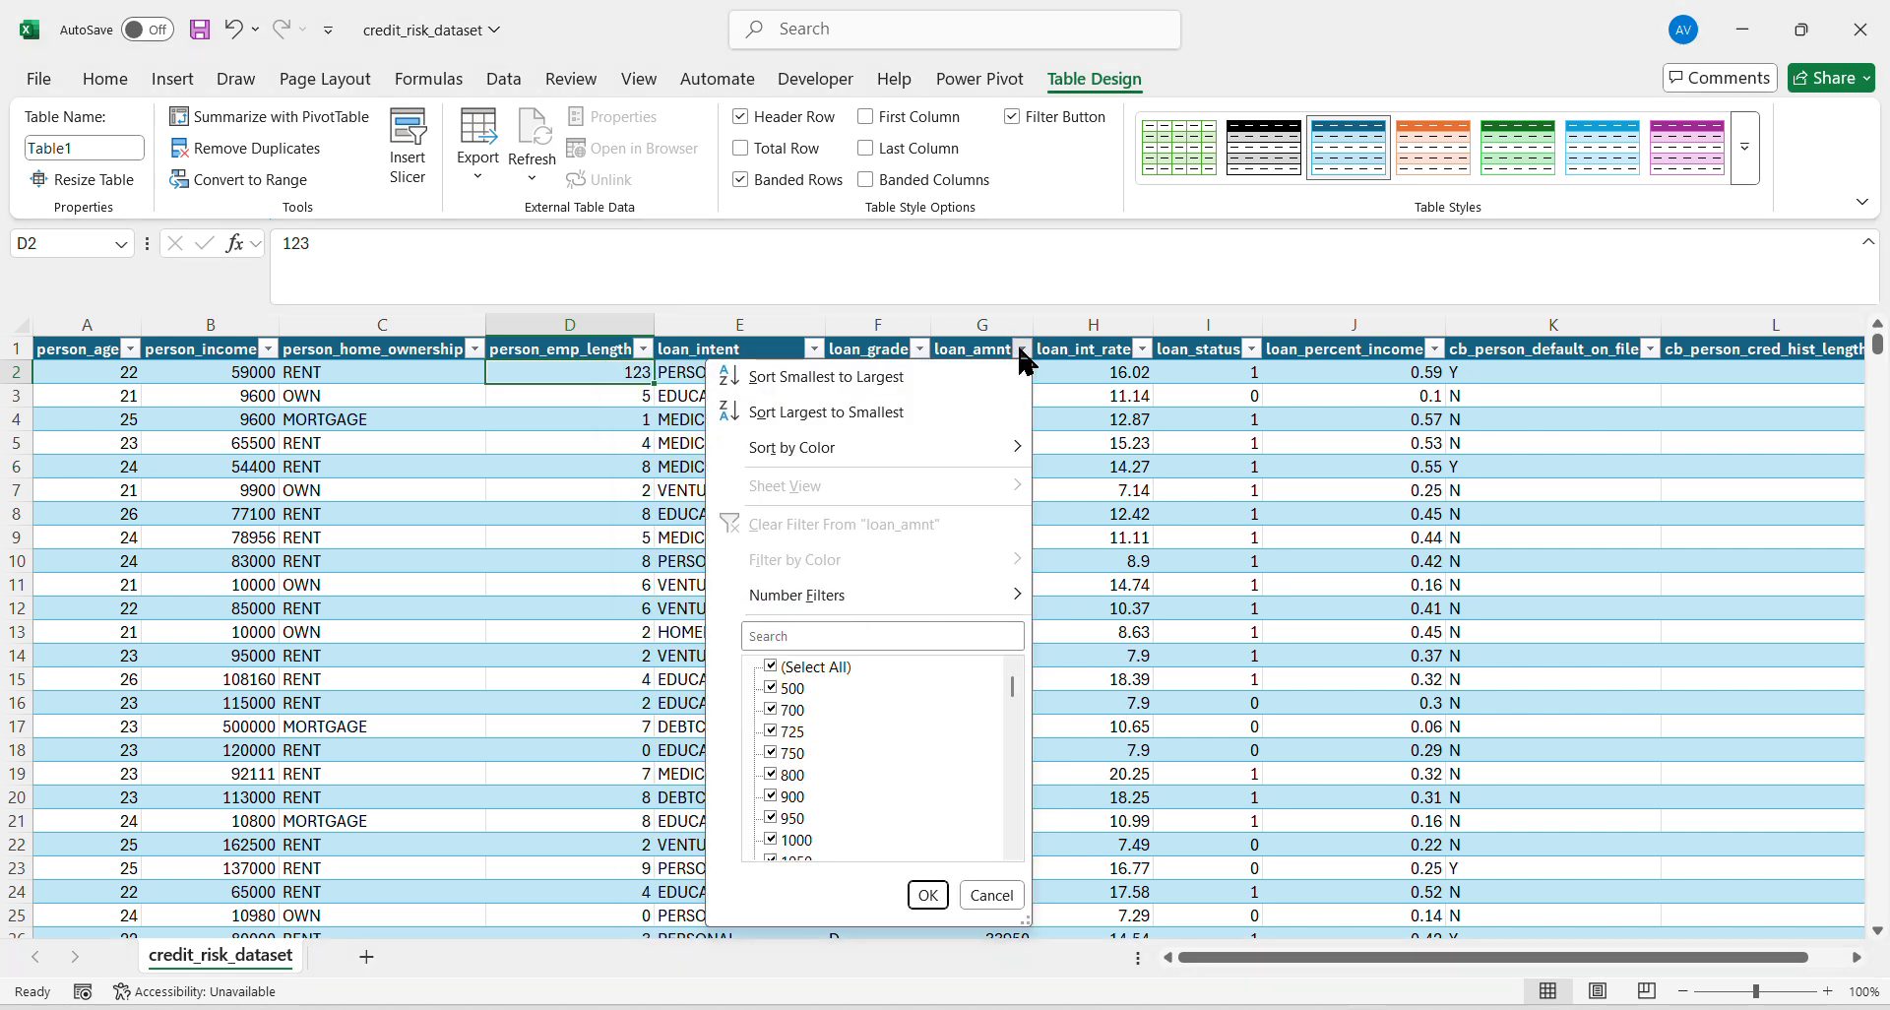
{"action": "left_click", "coordinate": [1021, 353]}
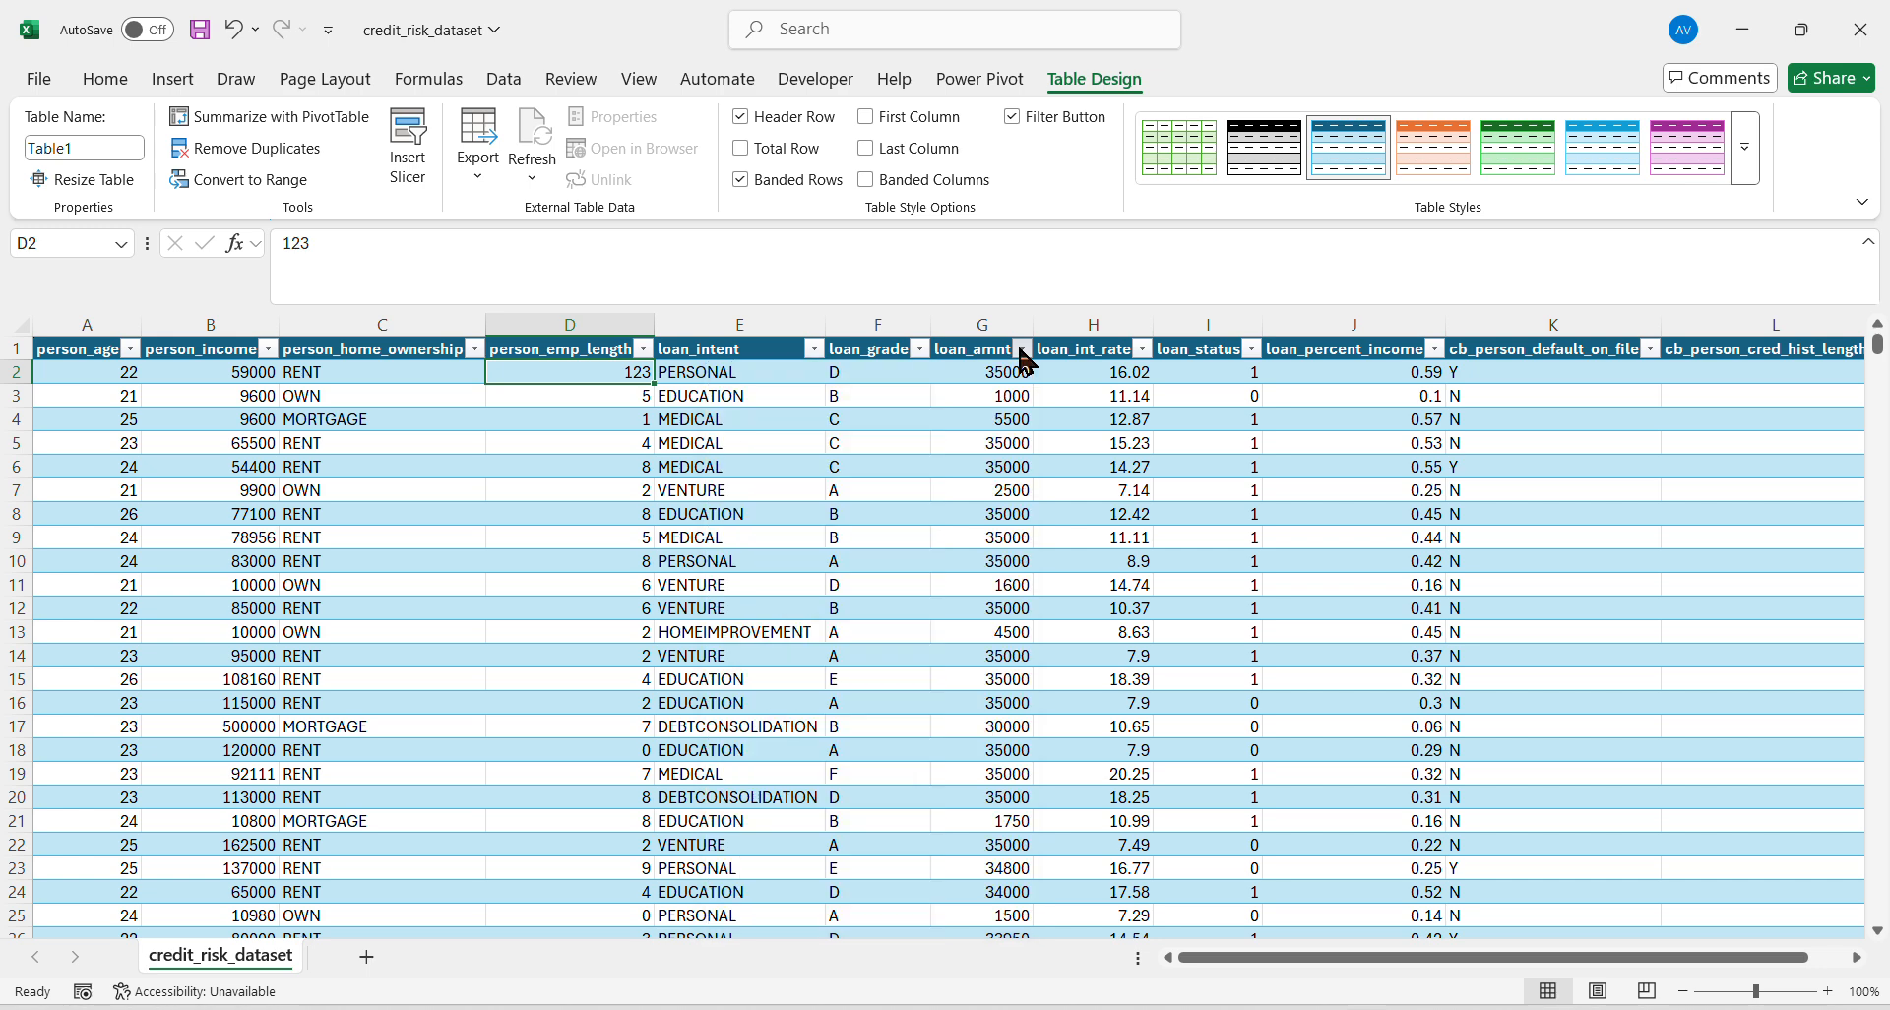
{"action": "left_click", "coordinate": [1142, 349]}
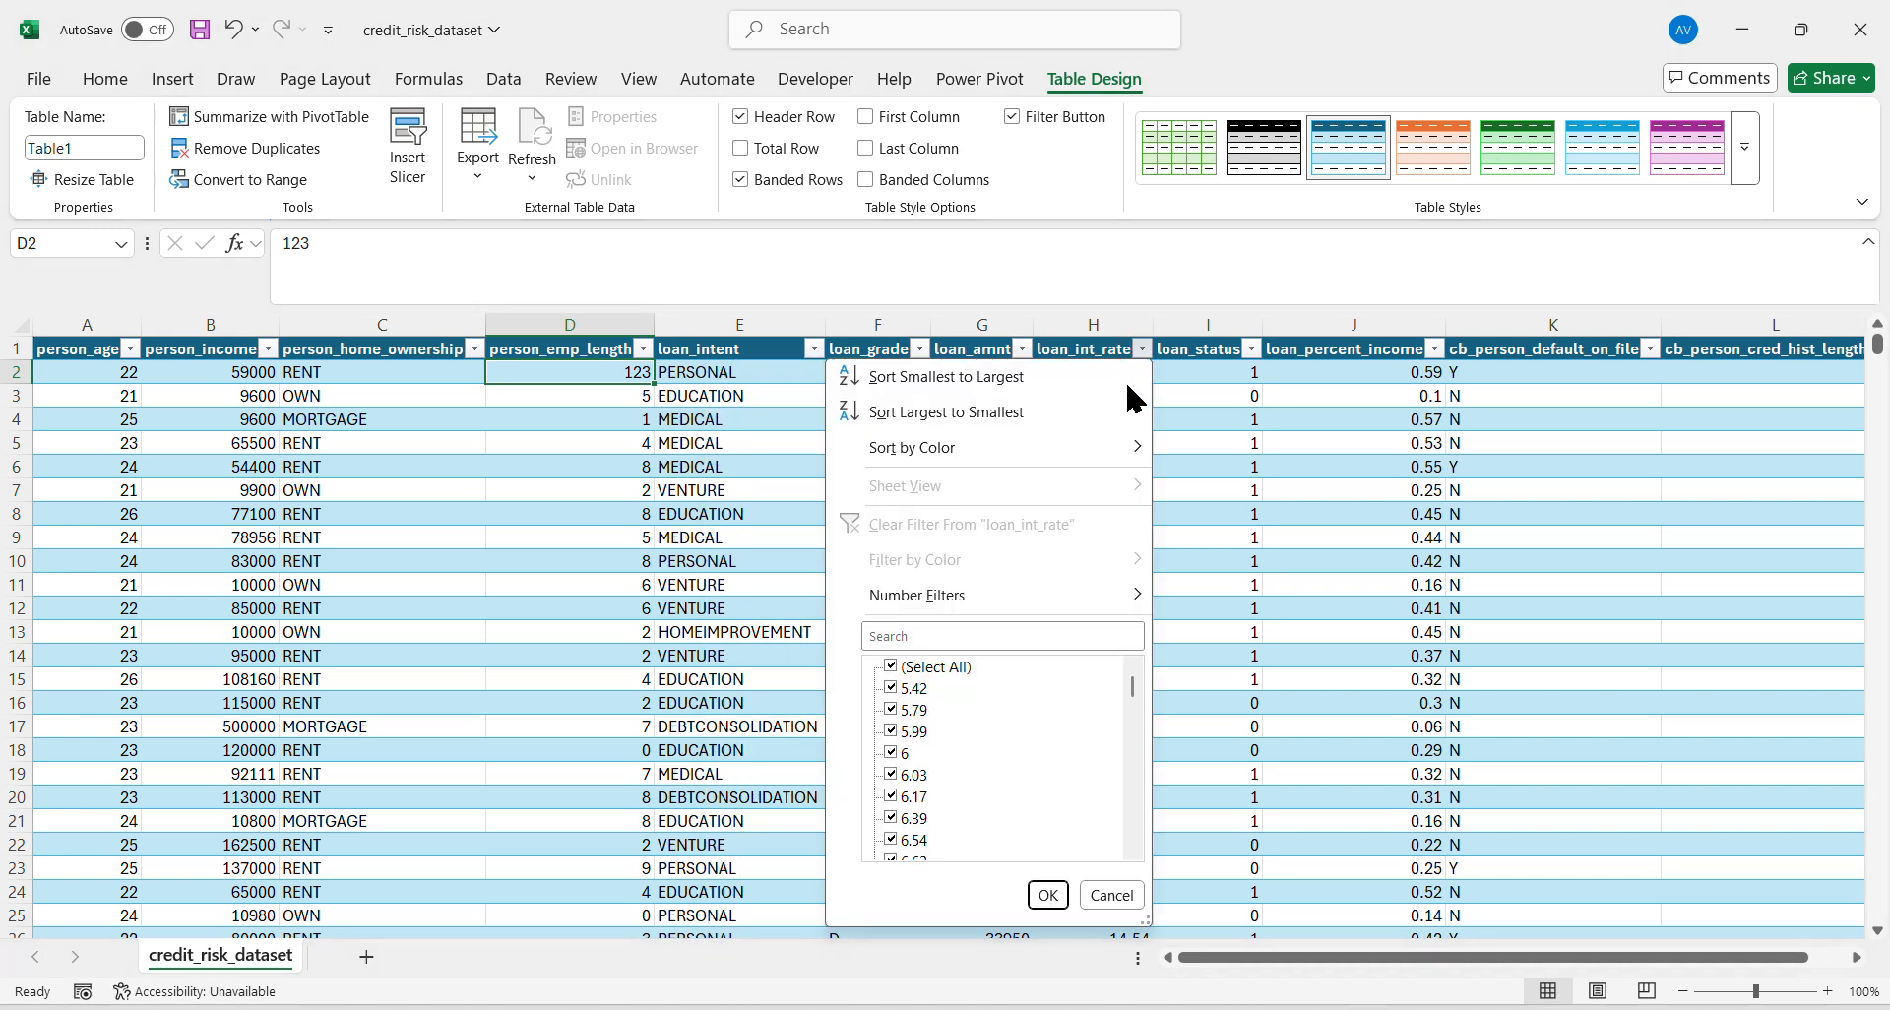
{"action": "left_click", "coordinate": [1257, 361]}
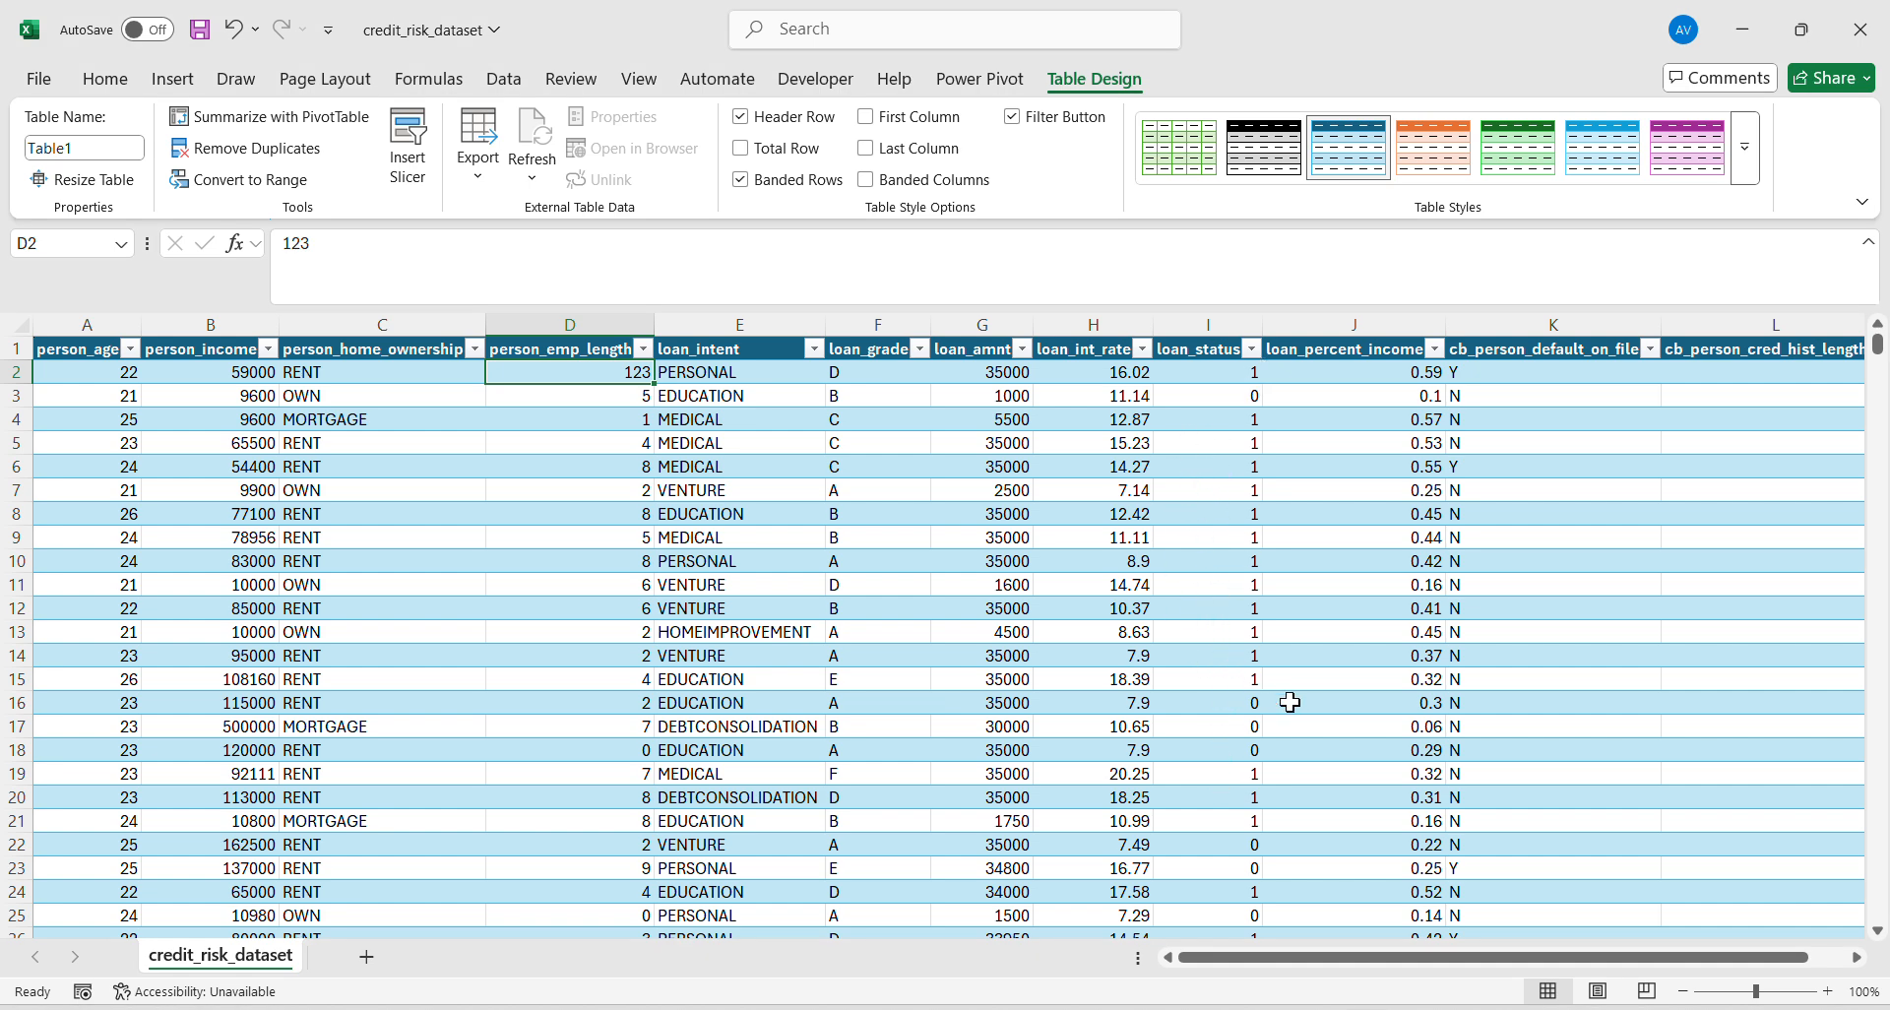
Review the percent income and historical default columns and the filter values of cb_person_cred_hist_length.
{"action": "scroll", "coordinate": [1338, 675], "scroll_direction": "right", "scroll_amount": 2}
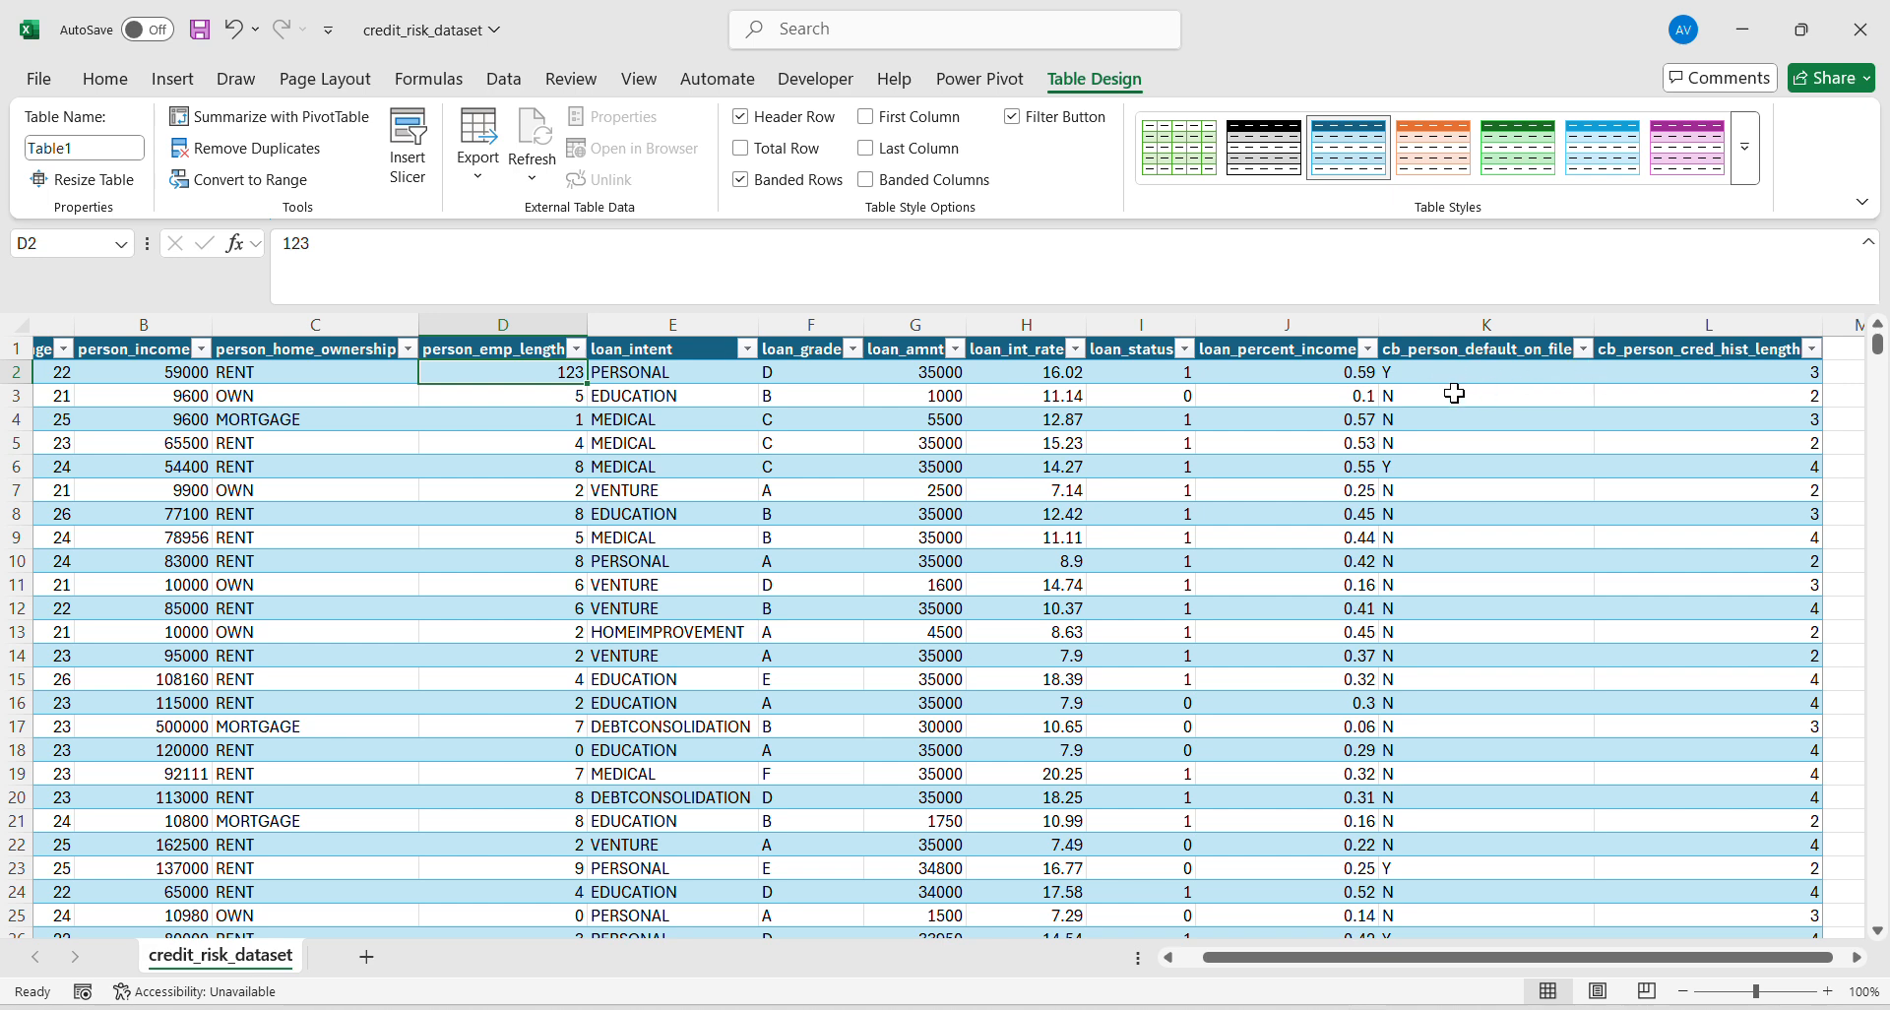
{"action": "scroll", "coordinate": [1506, 506], "scroll_direction": "down", "scroll_amount": 2}
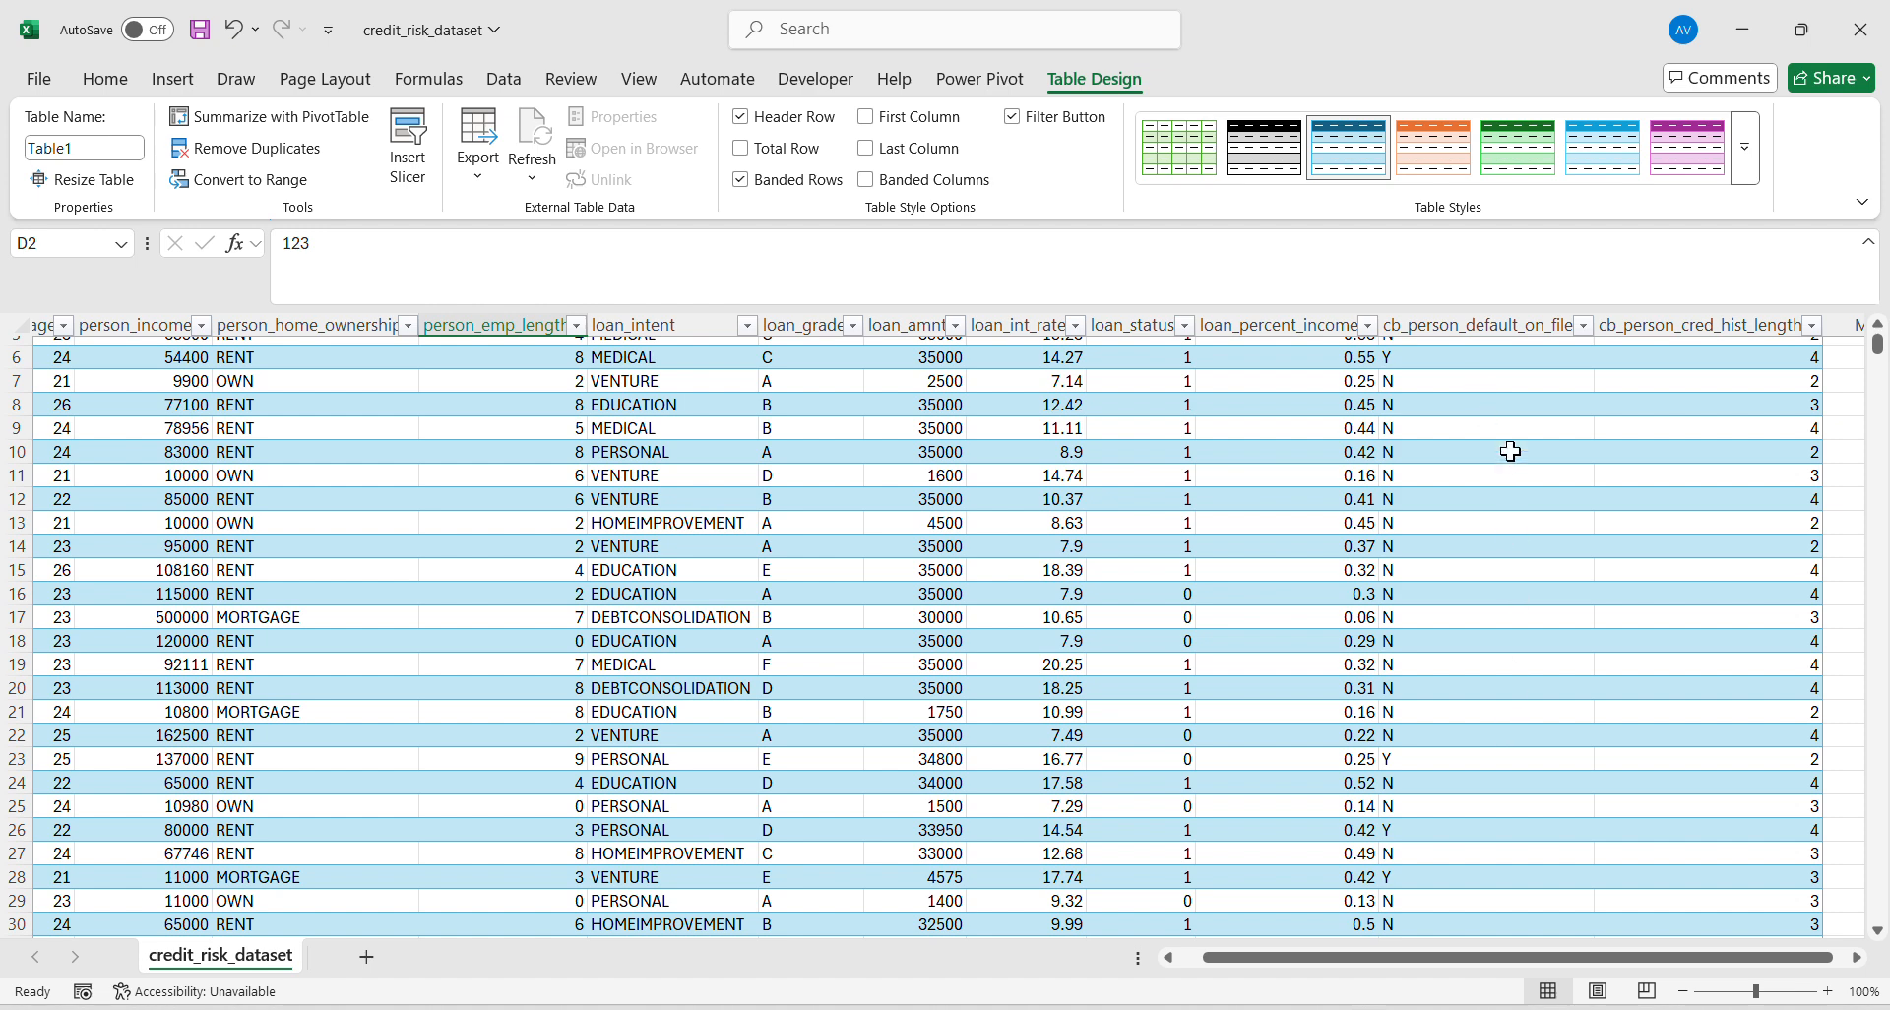
{"action": "scroll", "coordinate": [1509, 448], "scroll_direction": "up", "scroll_amount": 2}
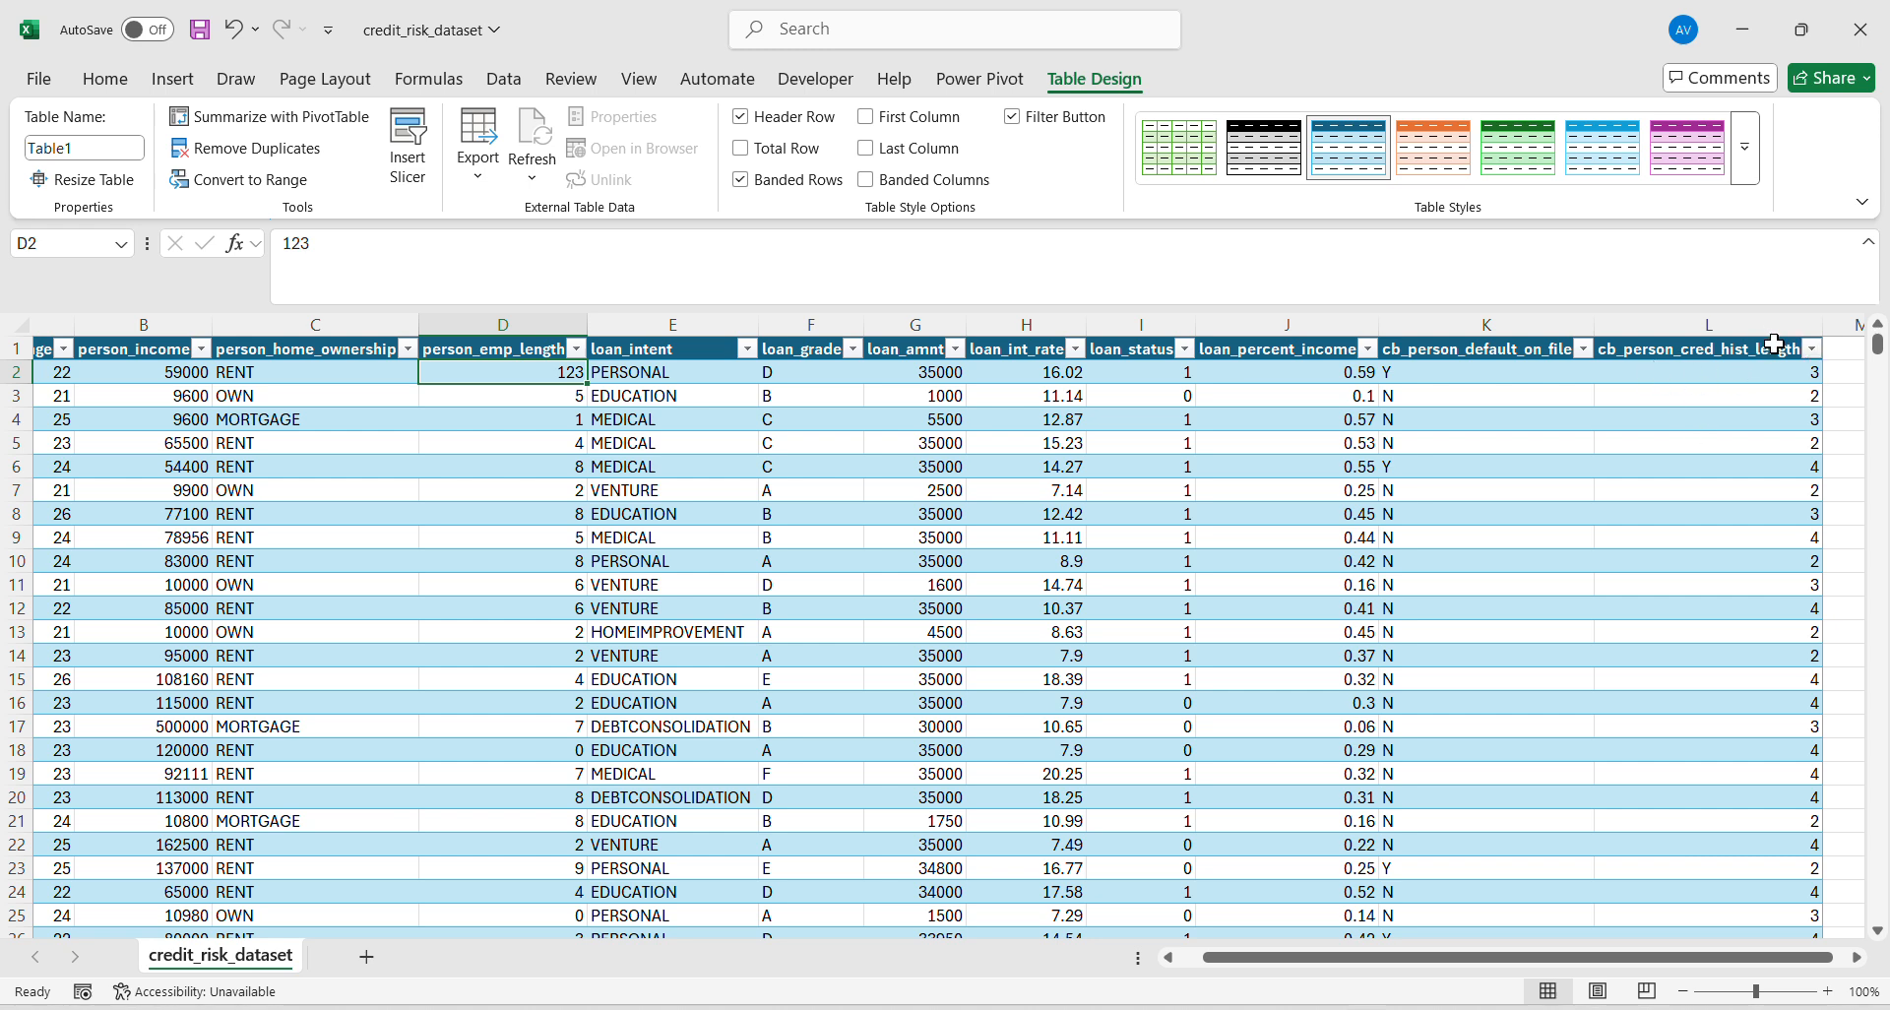
{"action": "left_click", "coordinate": [1813, 353]}
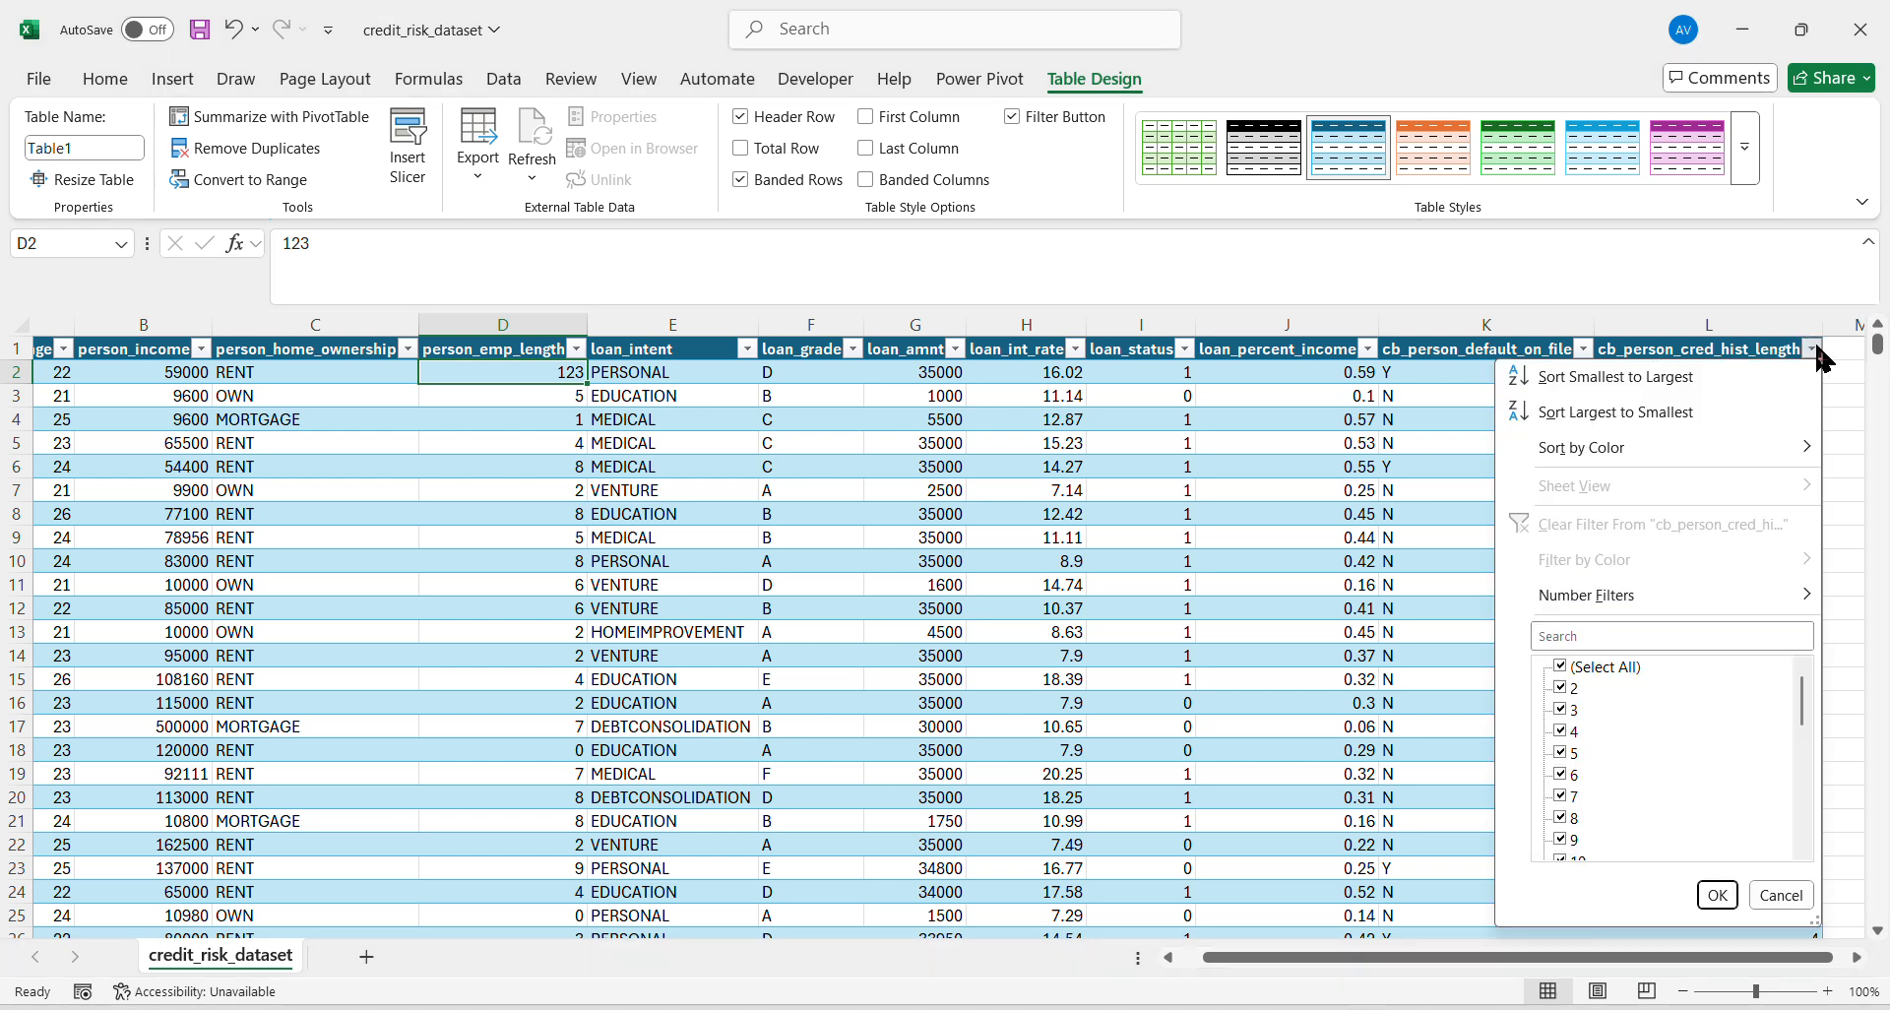
{"action": "left_click", "coordinate": [1813, 350]}
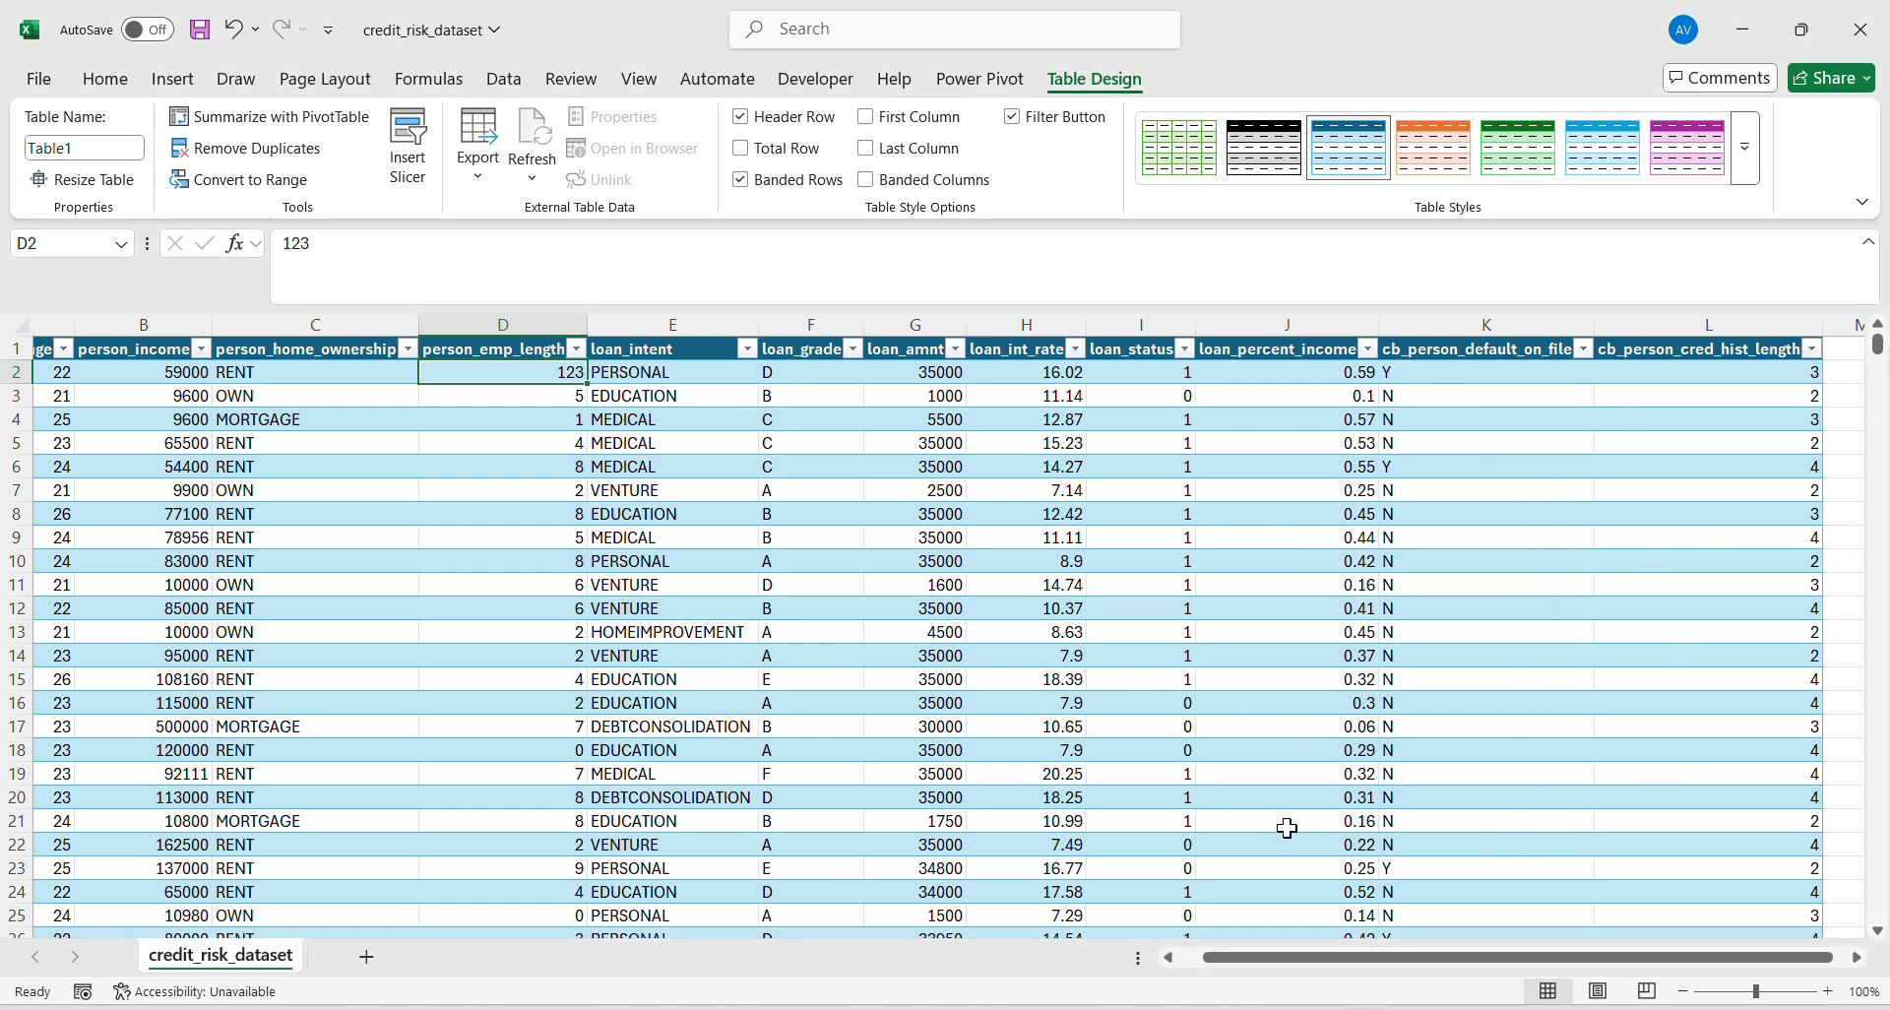
Switch to the Credit risk details document in Word and read the last column descriptions and the first project questions.
{"action": "left_click", "coordinate": [1185, 1009]}
{"action": "scroll", "coordinate": [918, 692], "scroll_direction": "down", "scroll_amount": 10}
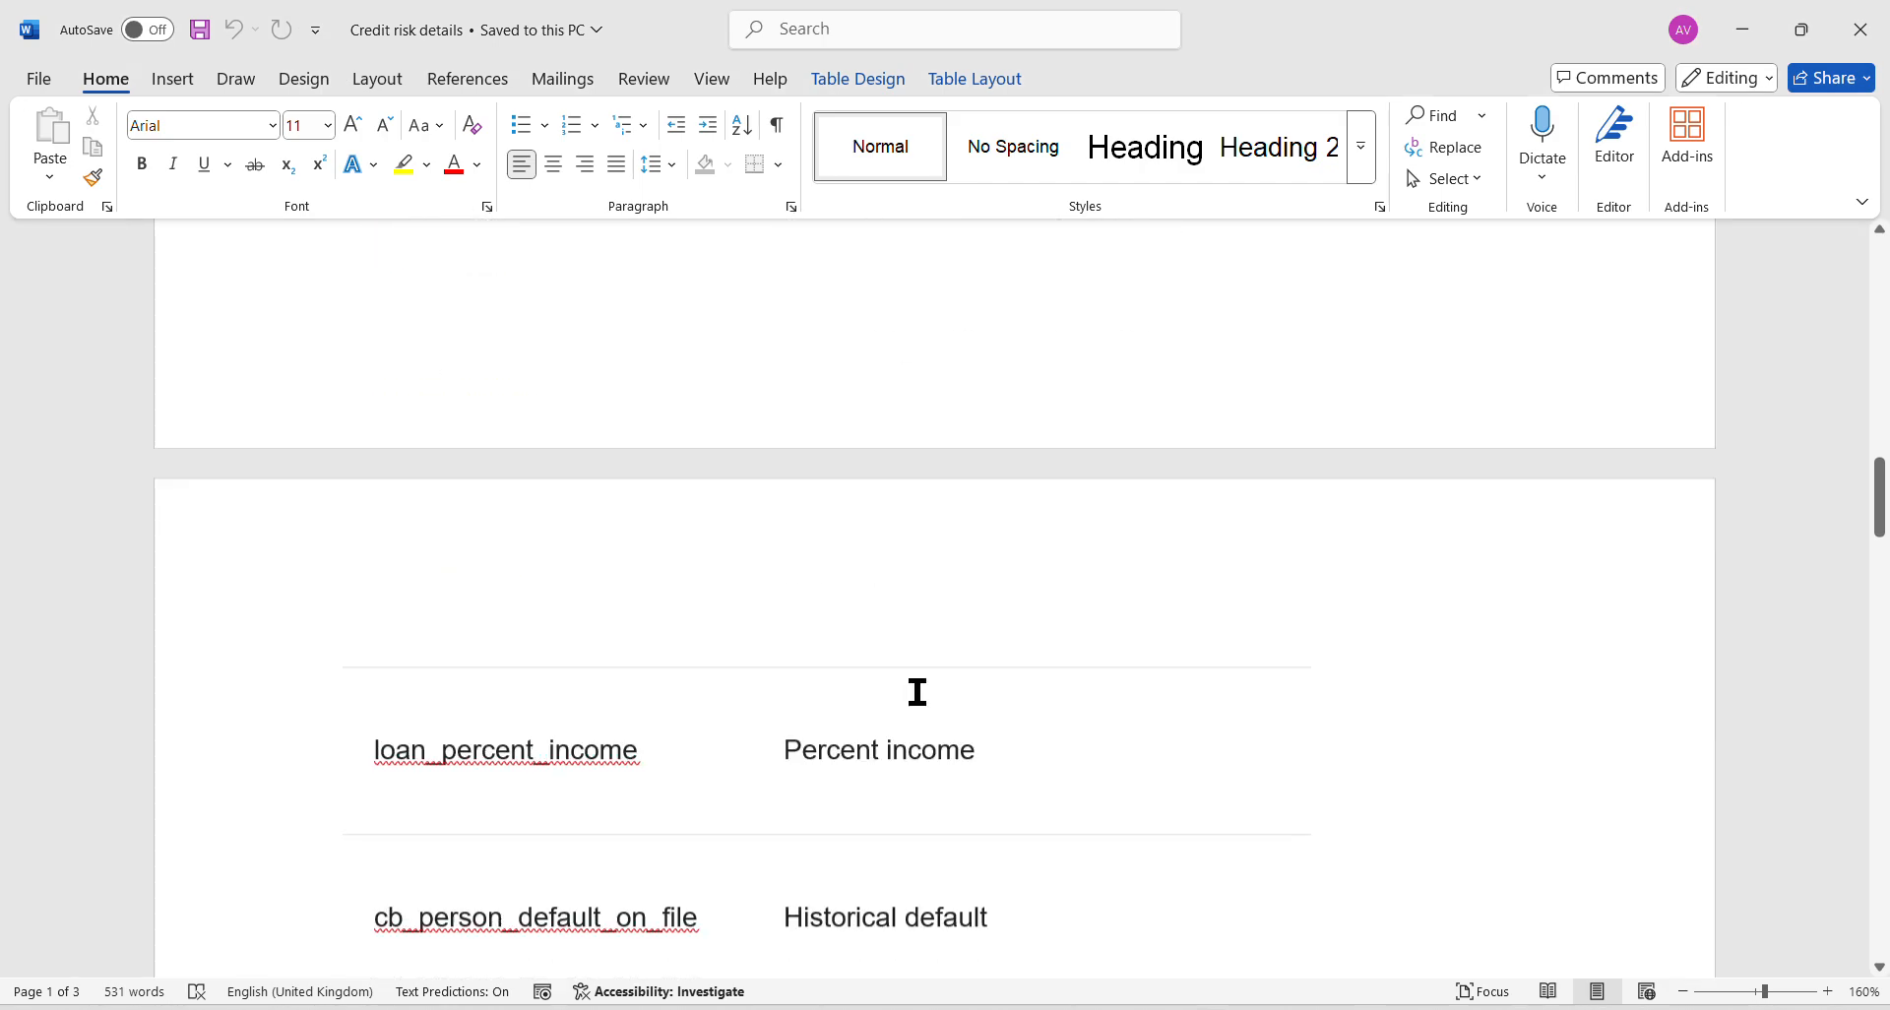
{"action": "scroll", "coordinate": [917, 692], "scroll_direction": "down", "scroll_amount": 3}
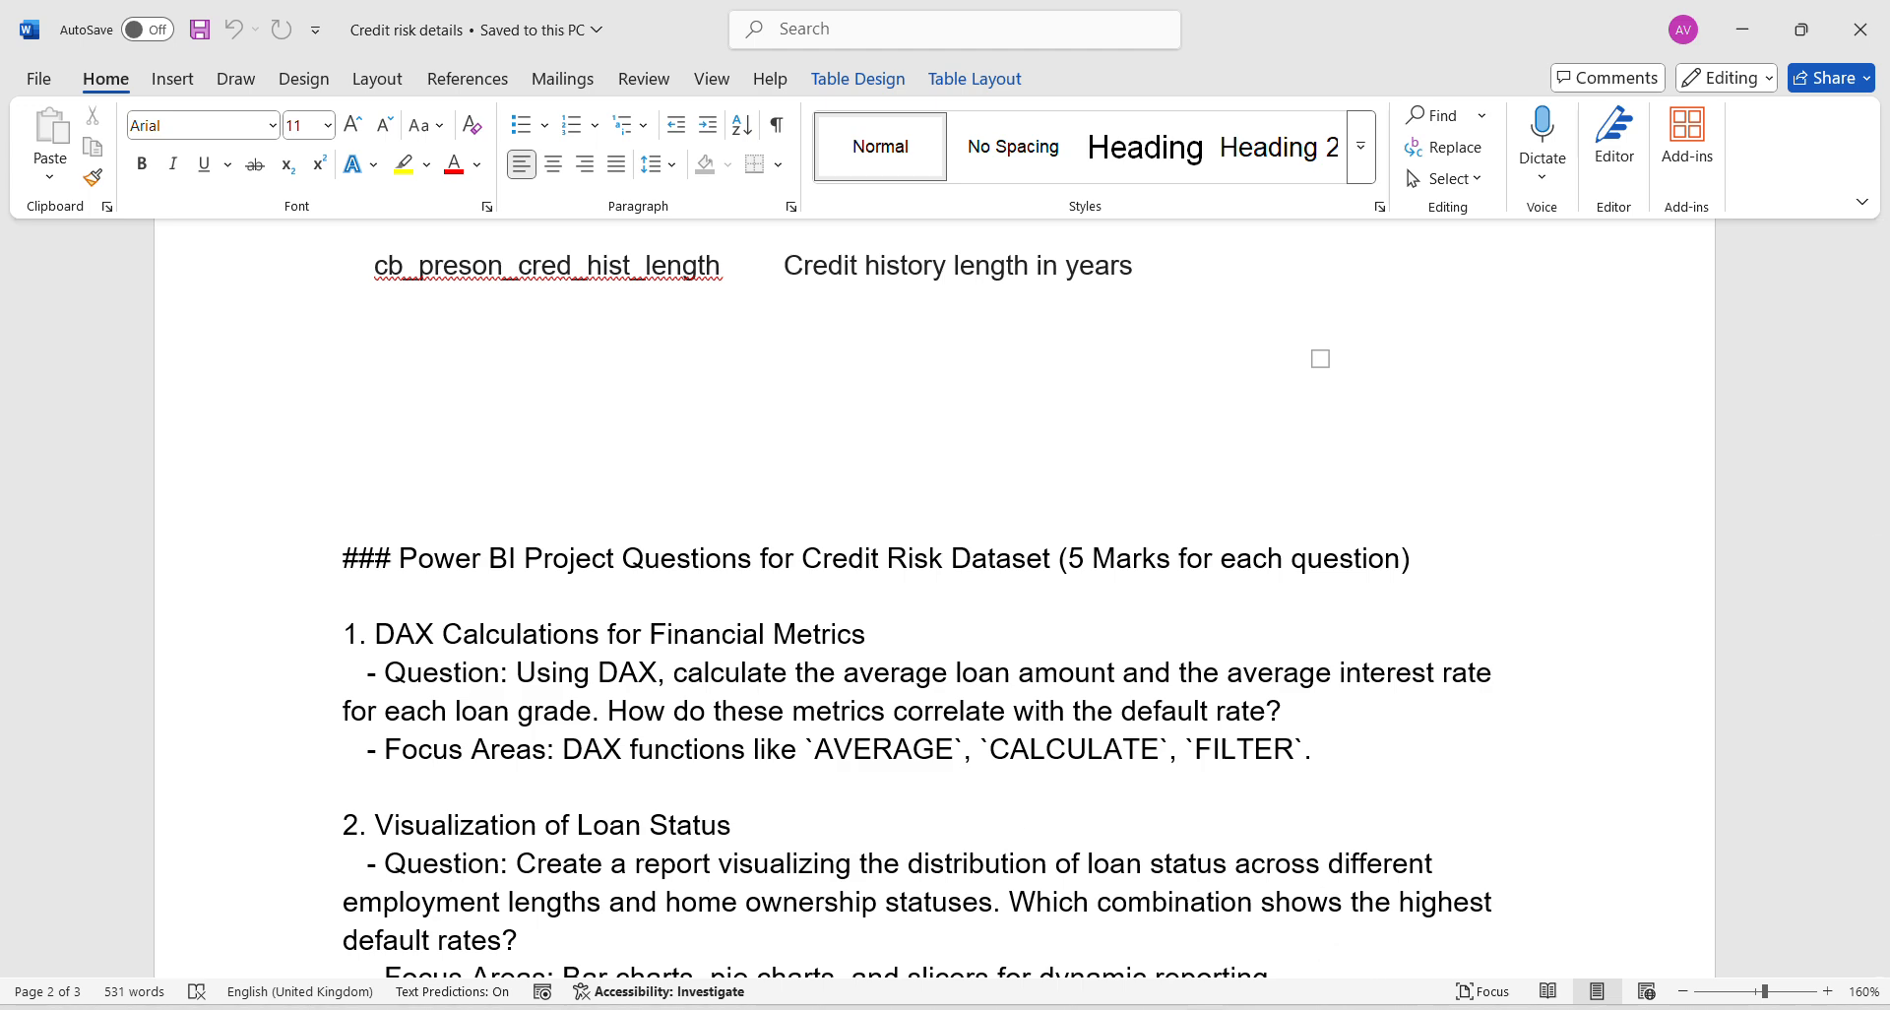
Switch to the credit Risk report in Power BI and open the BY GRADE page.
{"action": "mouse_move", "coordinate": [1367, 1009]}
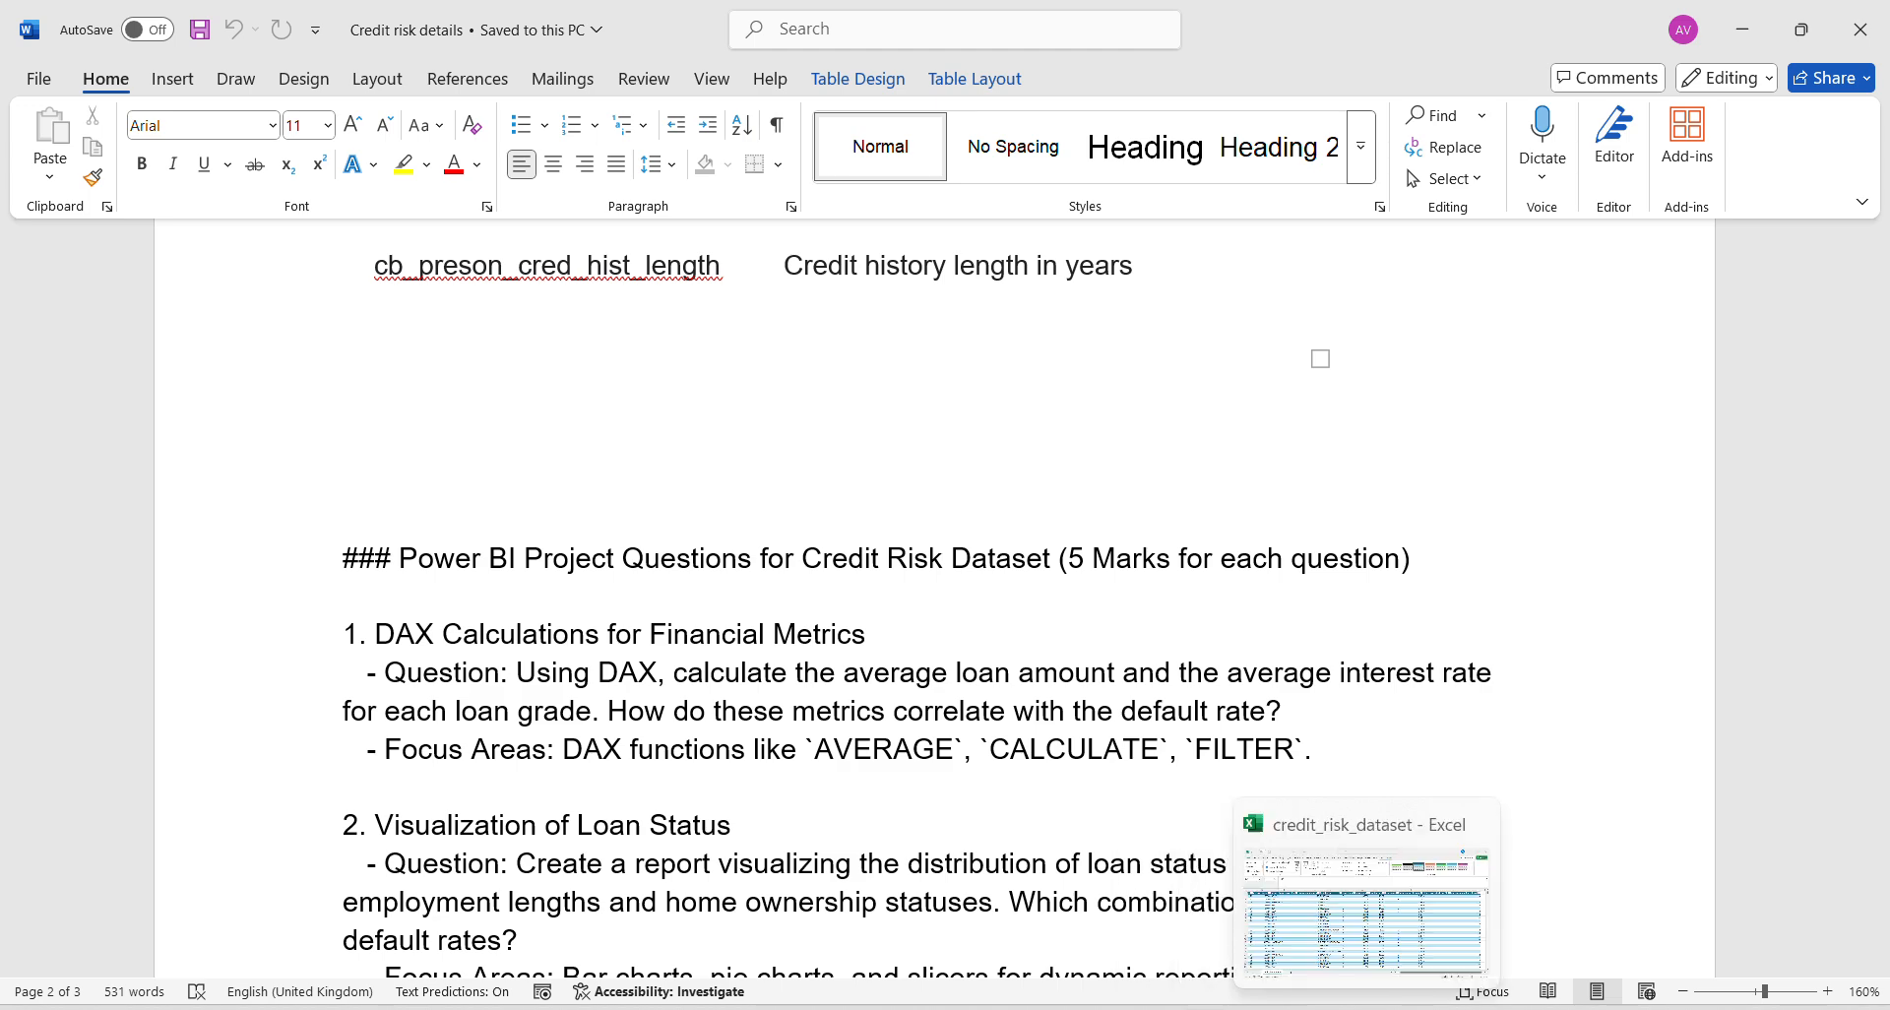
{"action": "left_click", "coordinate": [1313, 1009]}
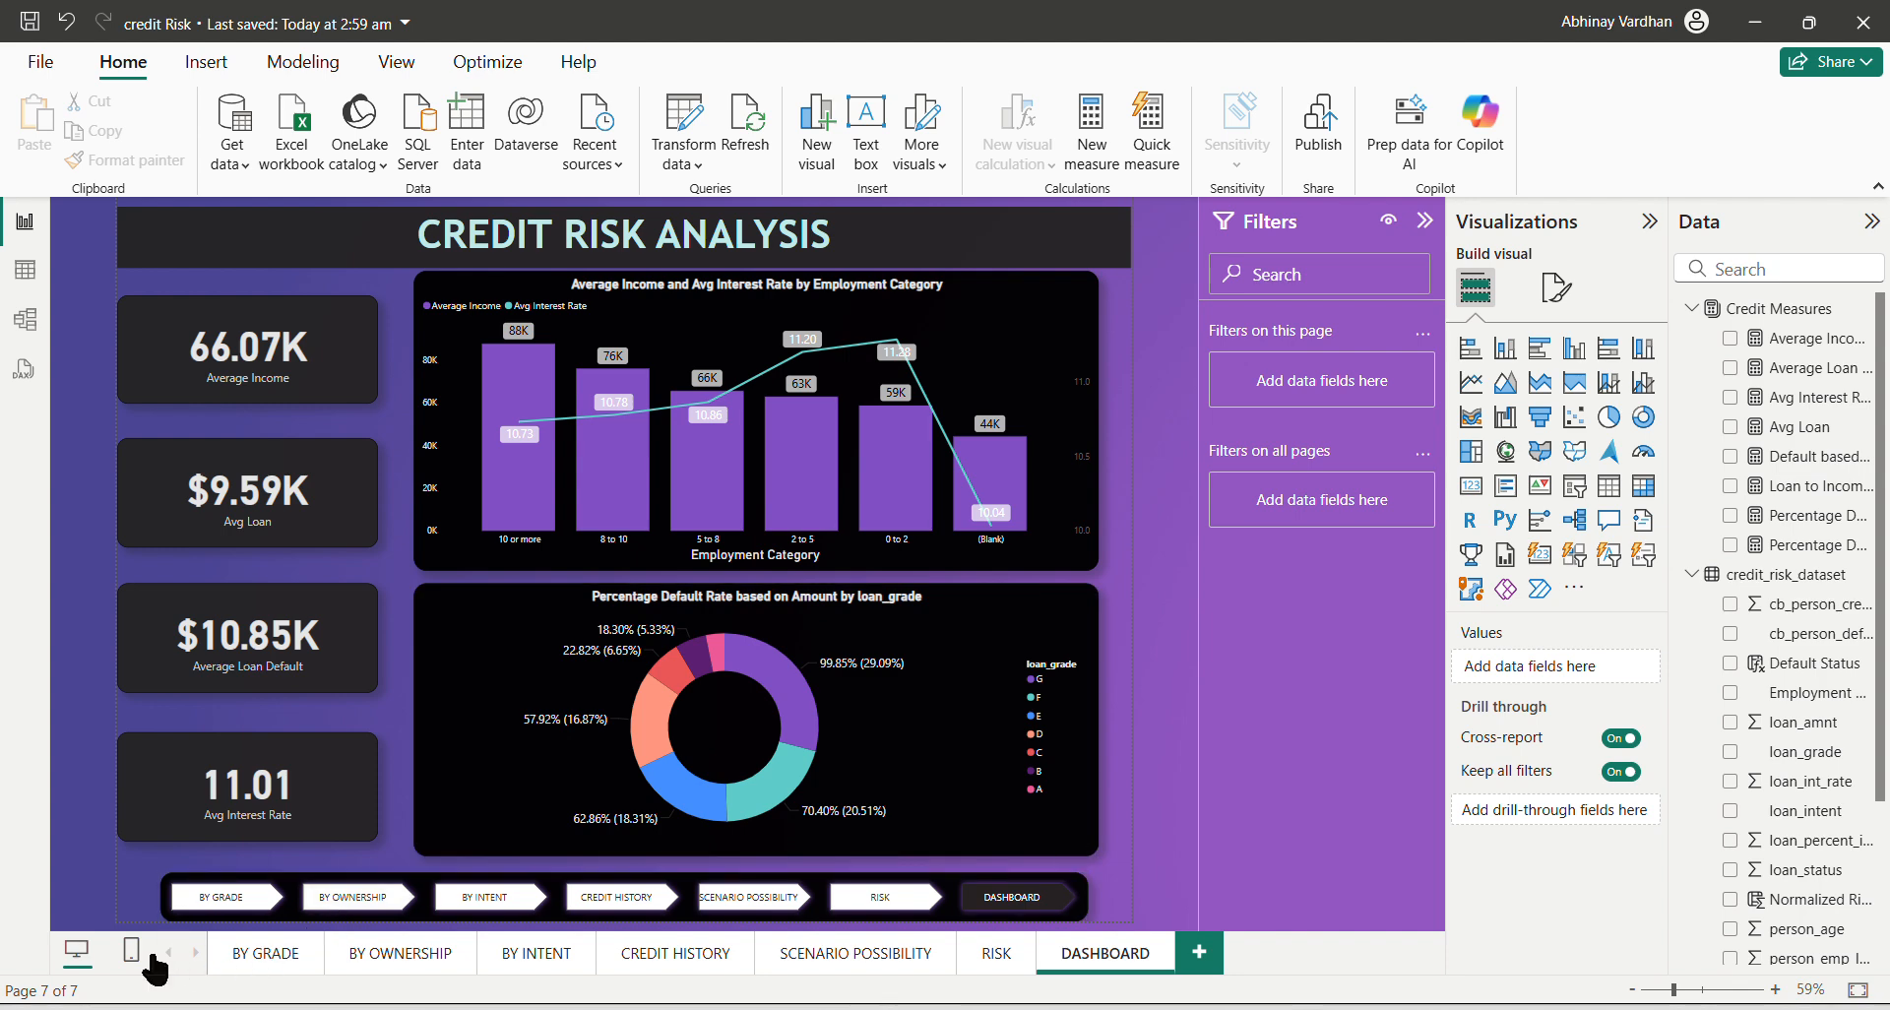
{"action": "left_click", "coordinate": [252, 963]}
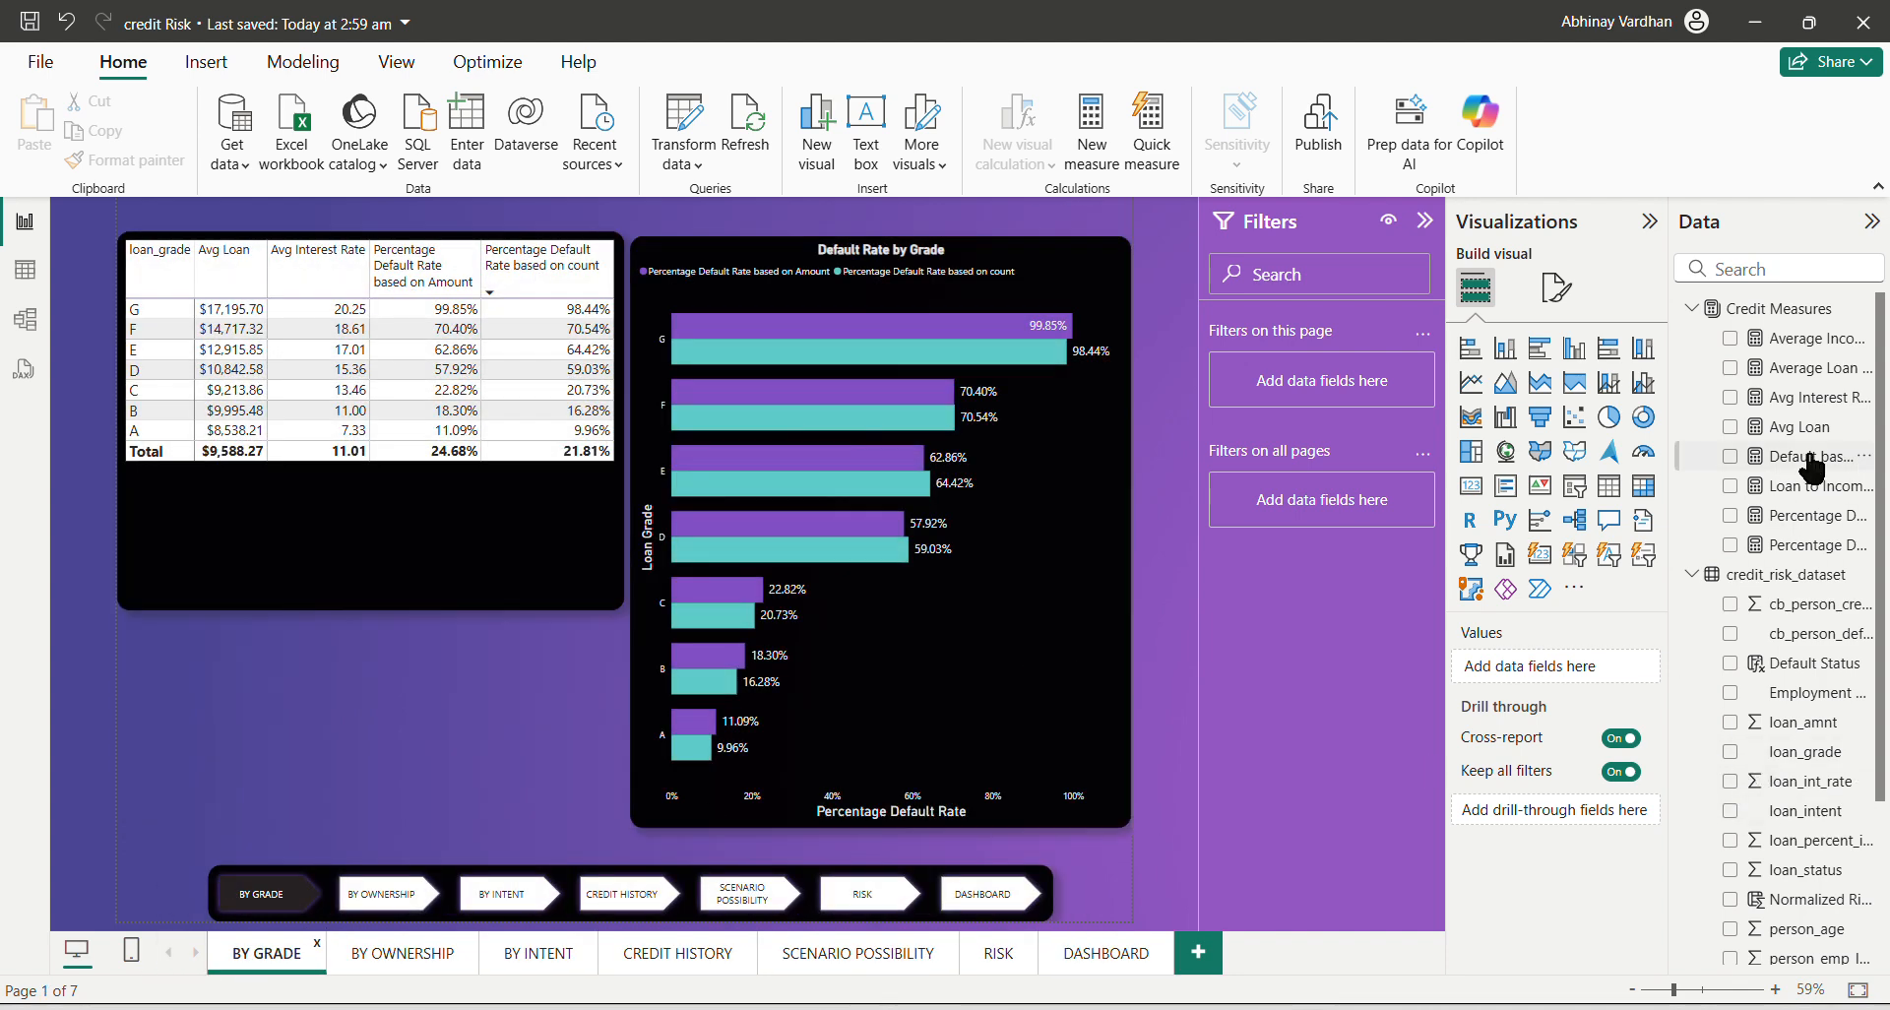
Display the Average Income measure from Credit Measures and review its DAX formula.
{"action": "left_click", "coordinate": [1801, 340]}
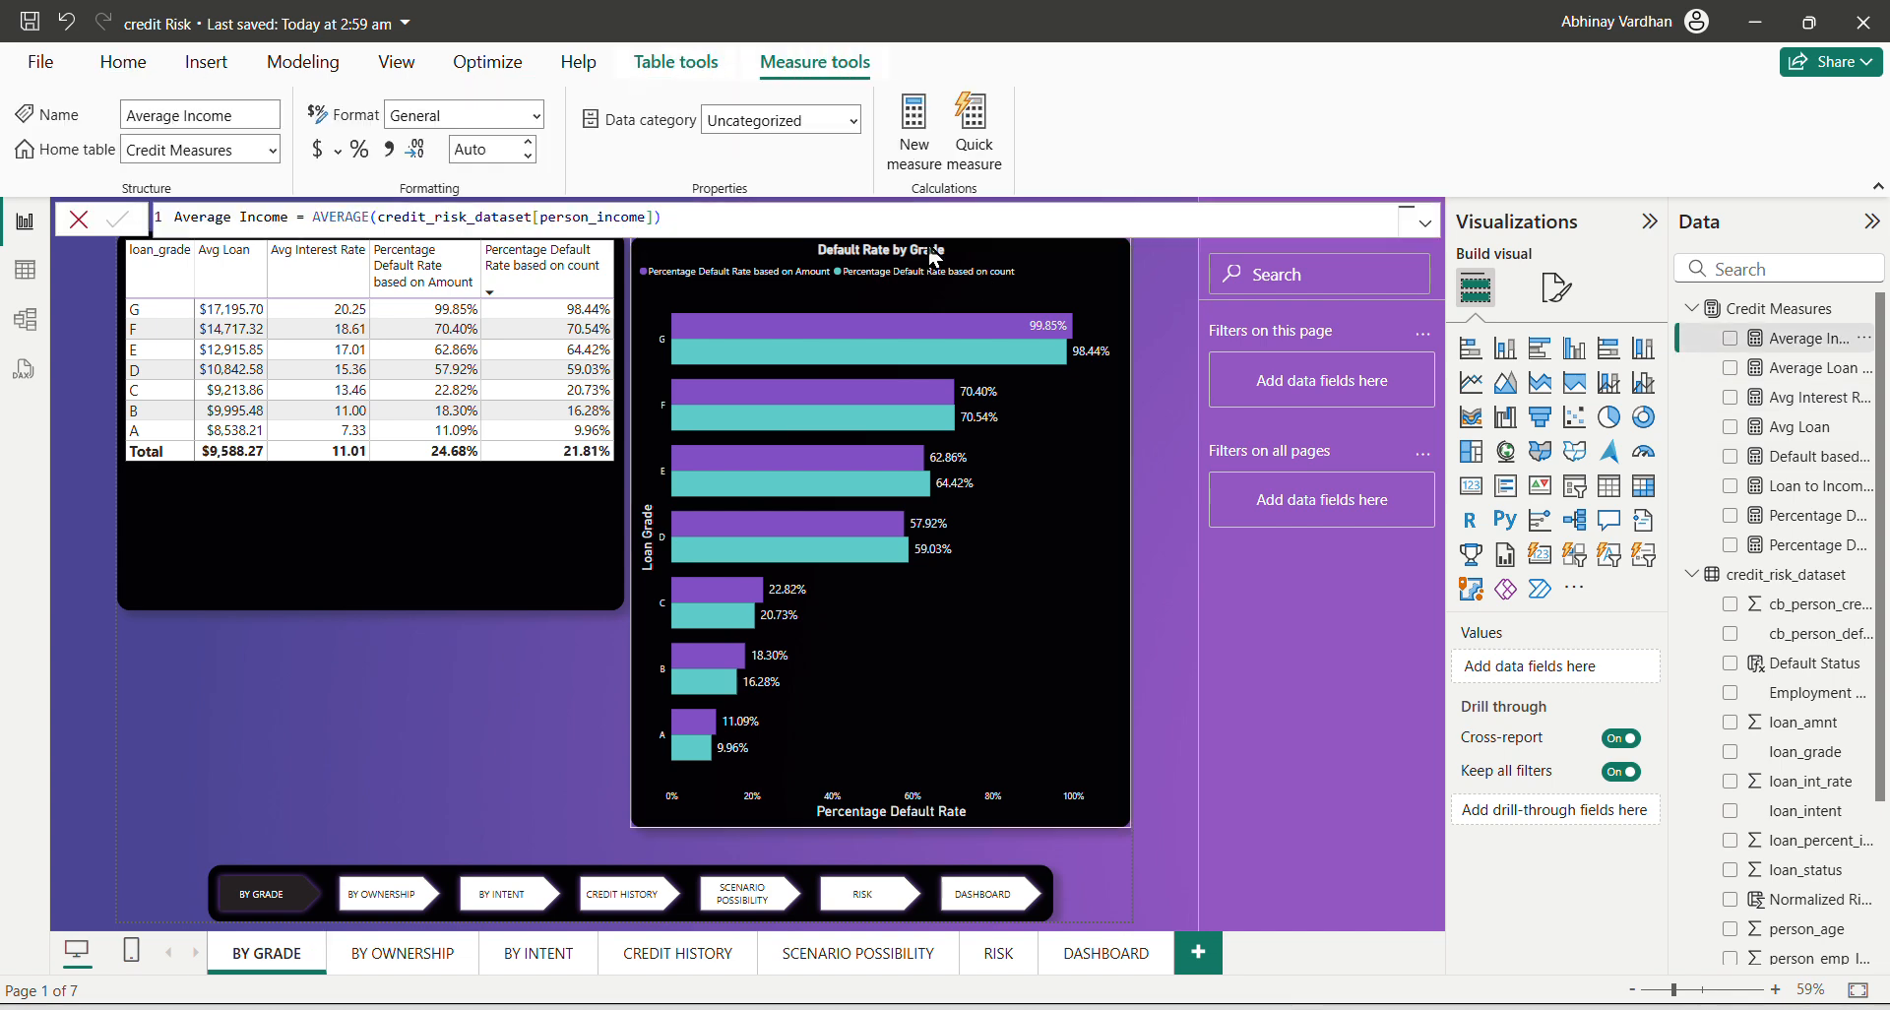
{"action": "left_click_drag", "start_coordinate": [178, 209], "coordinate": [664, 220]}
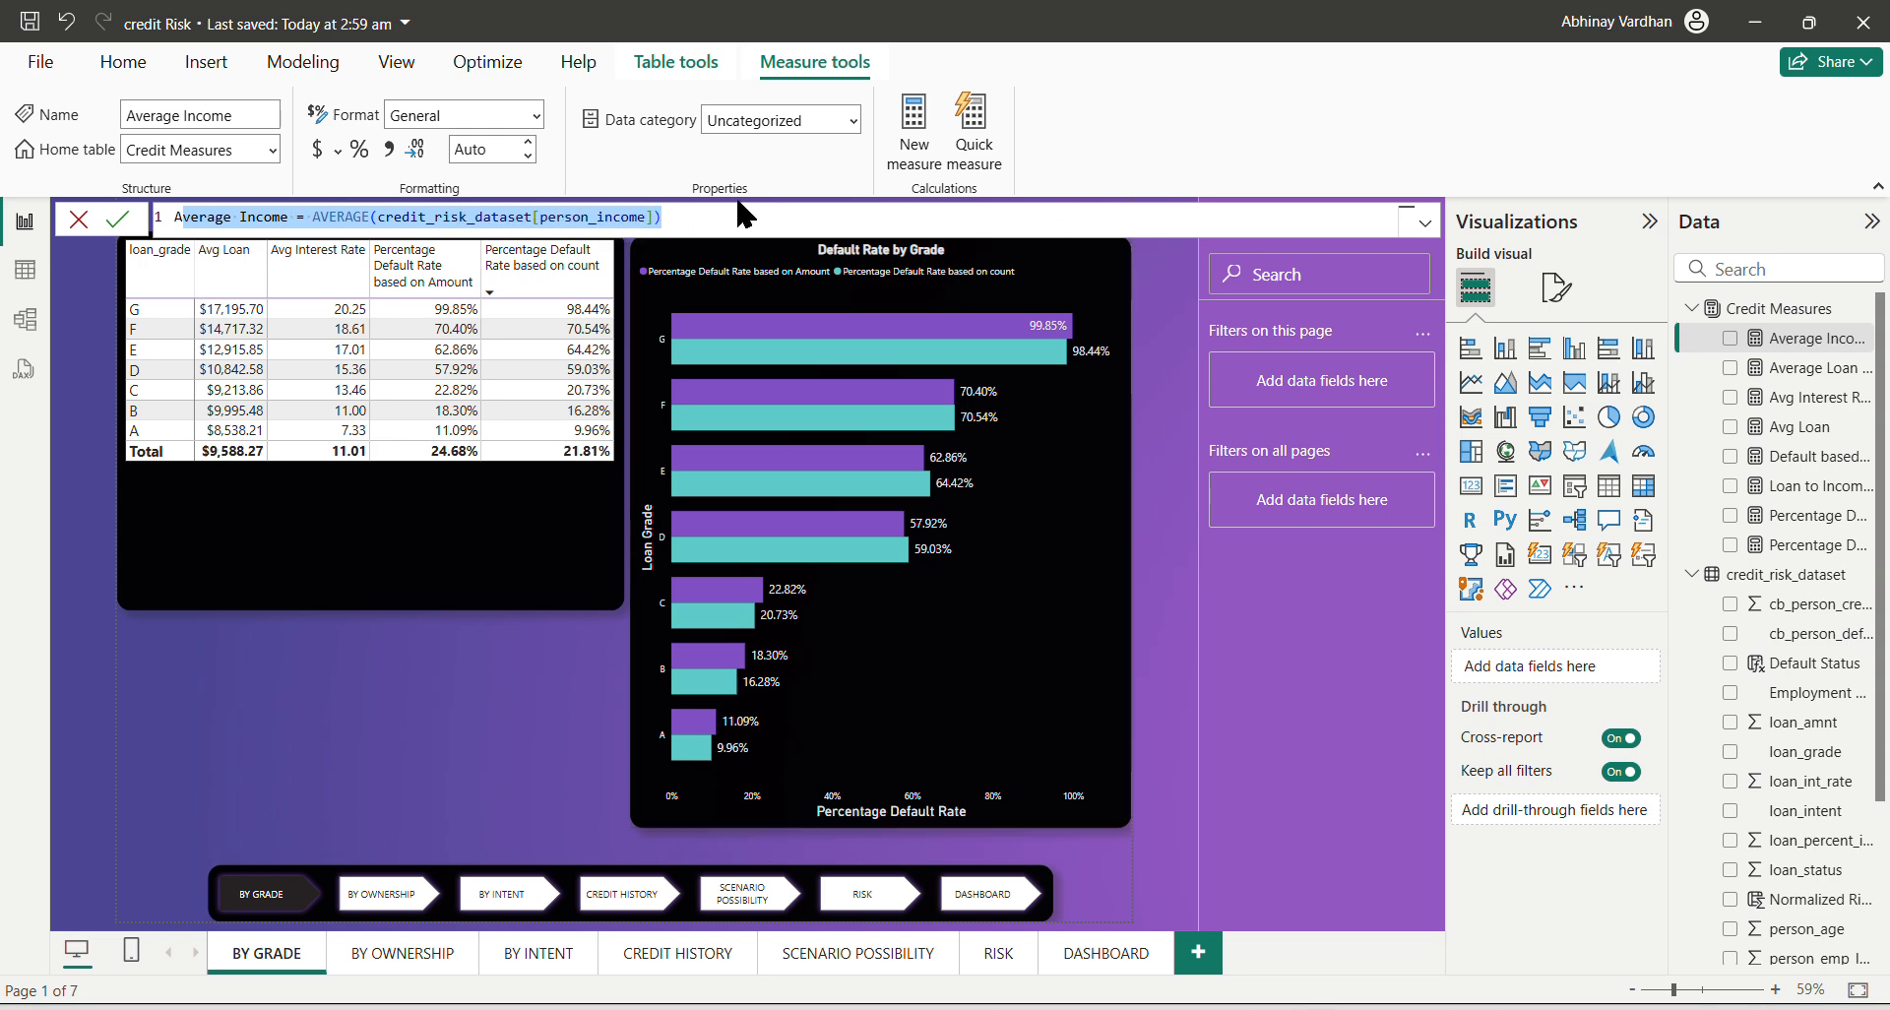
{"action": "left_click", "coordinate": [692, 215]}
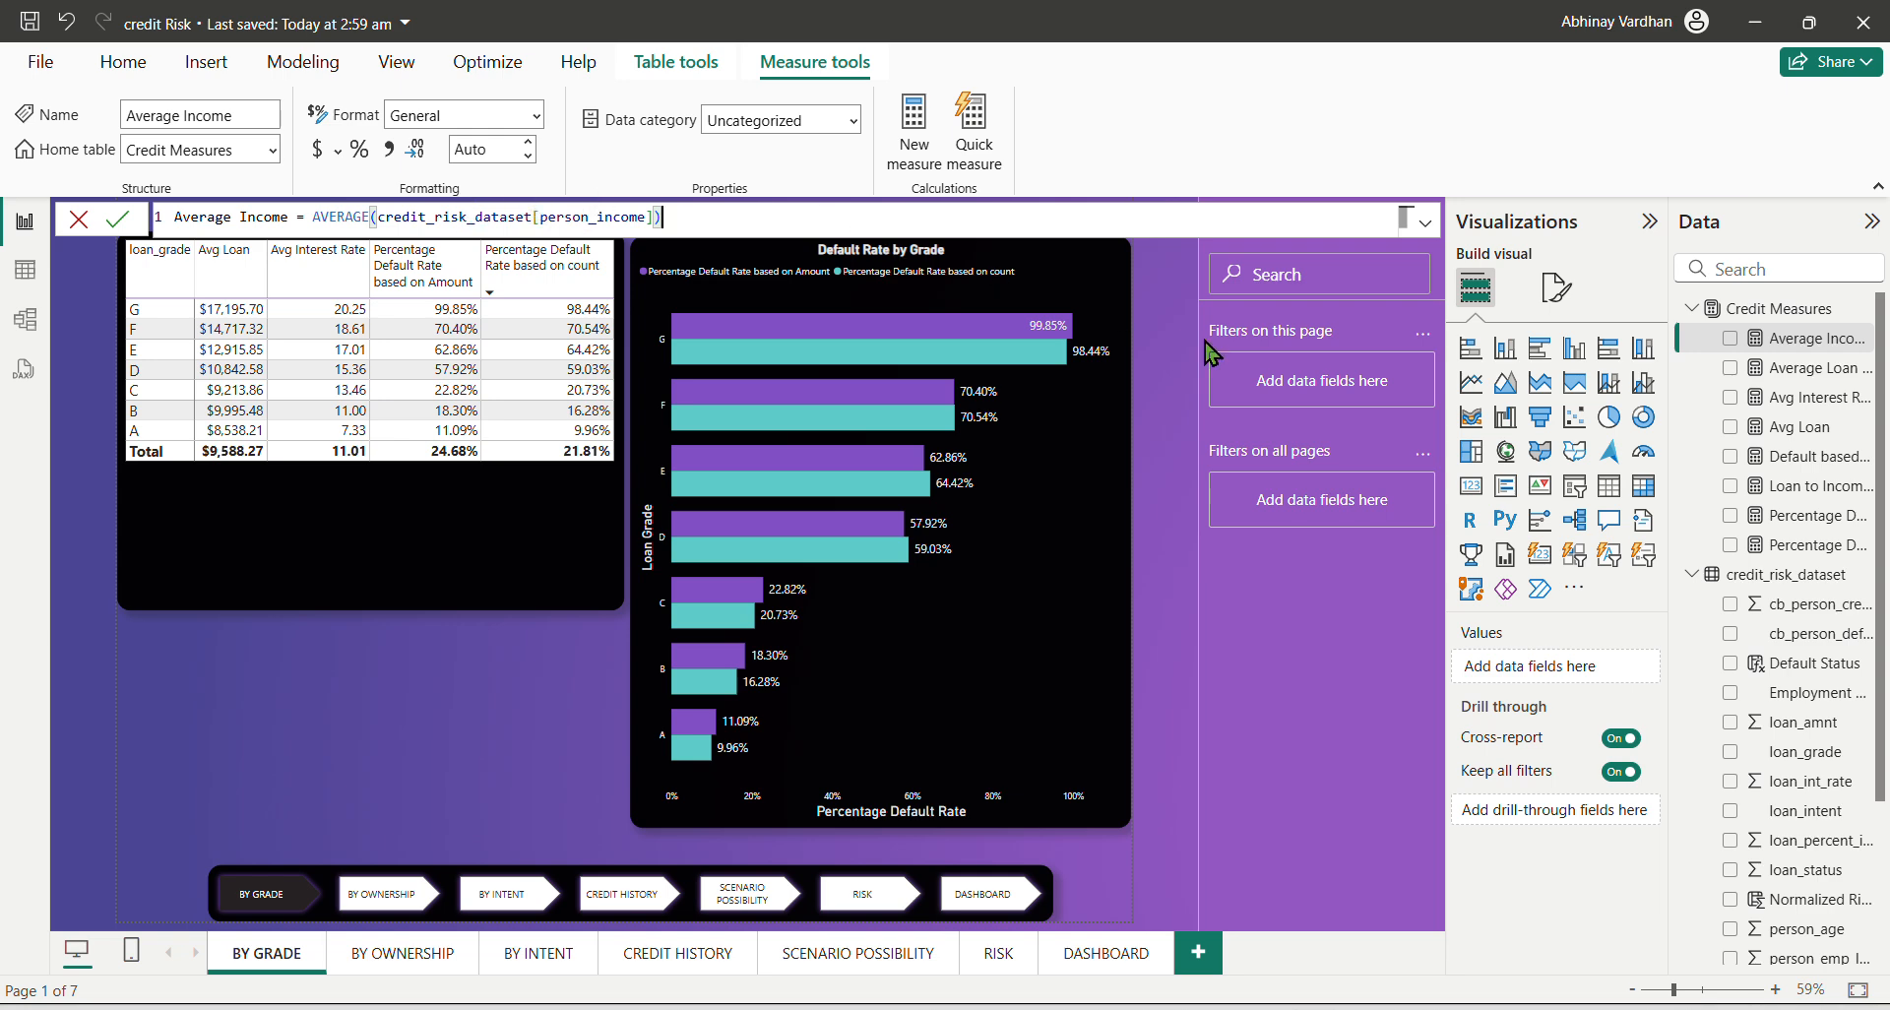
Display the Average Loan Default measure and review the loan_amnt average and loan_status filter in its DAX formula.
{"action": "left_click", "coordinate": [1780, 368]}
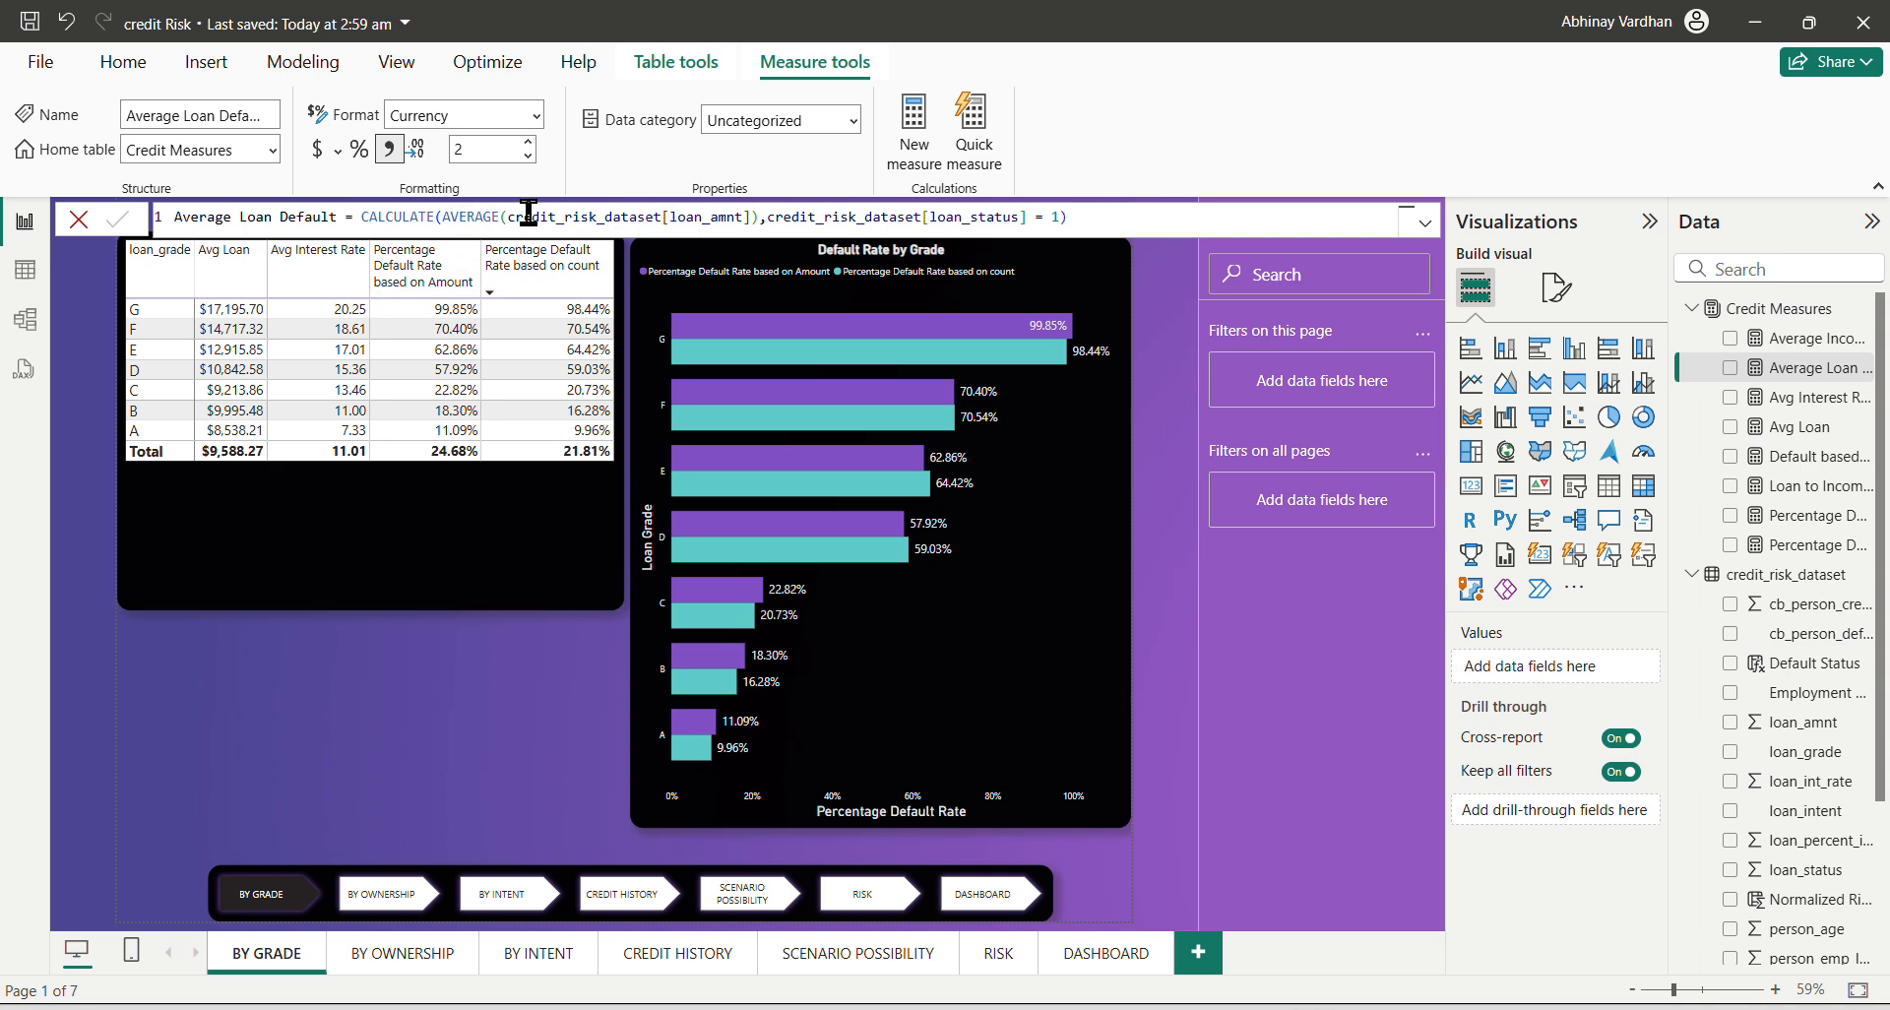
{"action": "left_click_drag", "start_coordinate": [509, 217], "coordinate": [754, 218]}
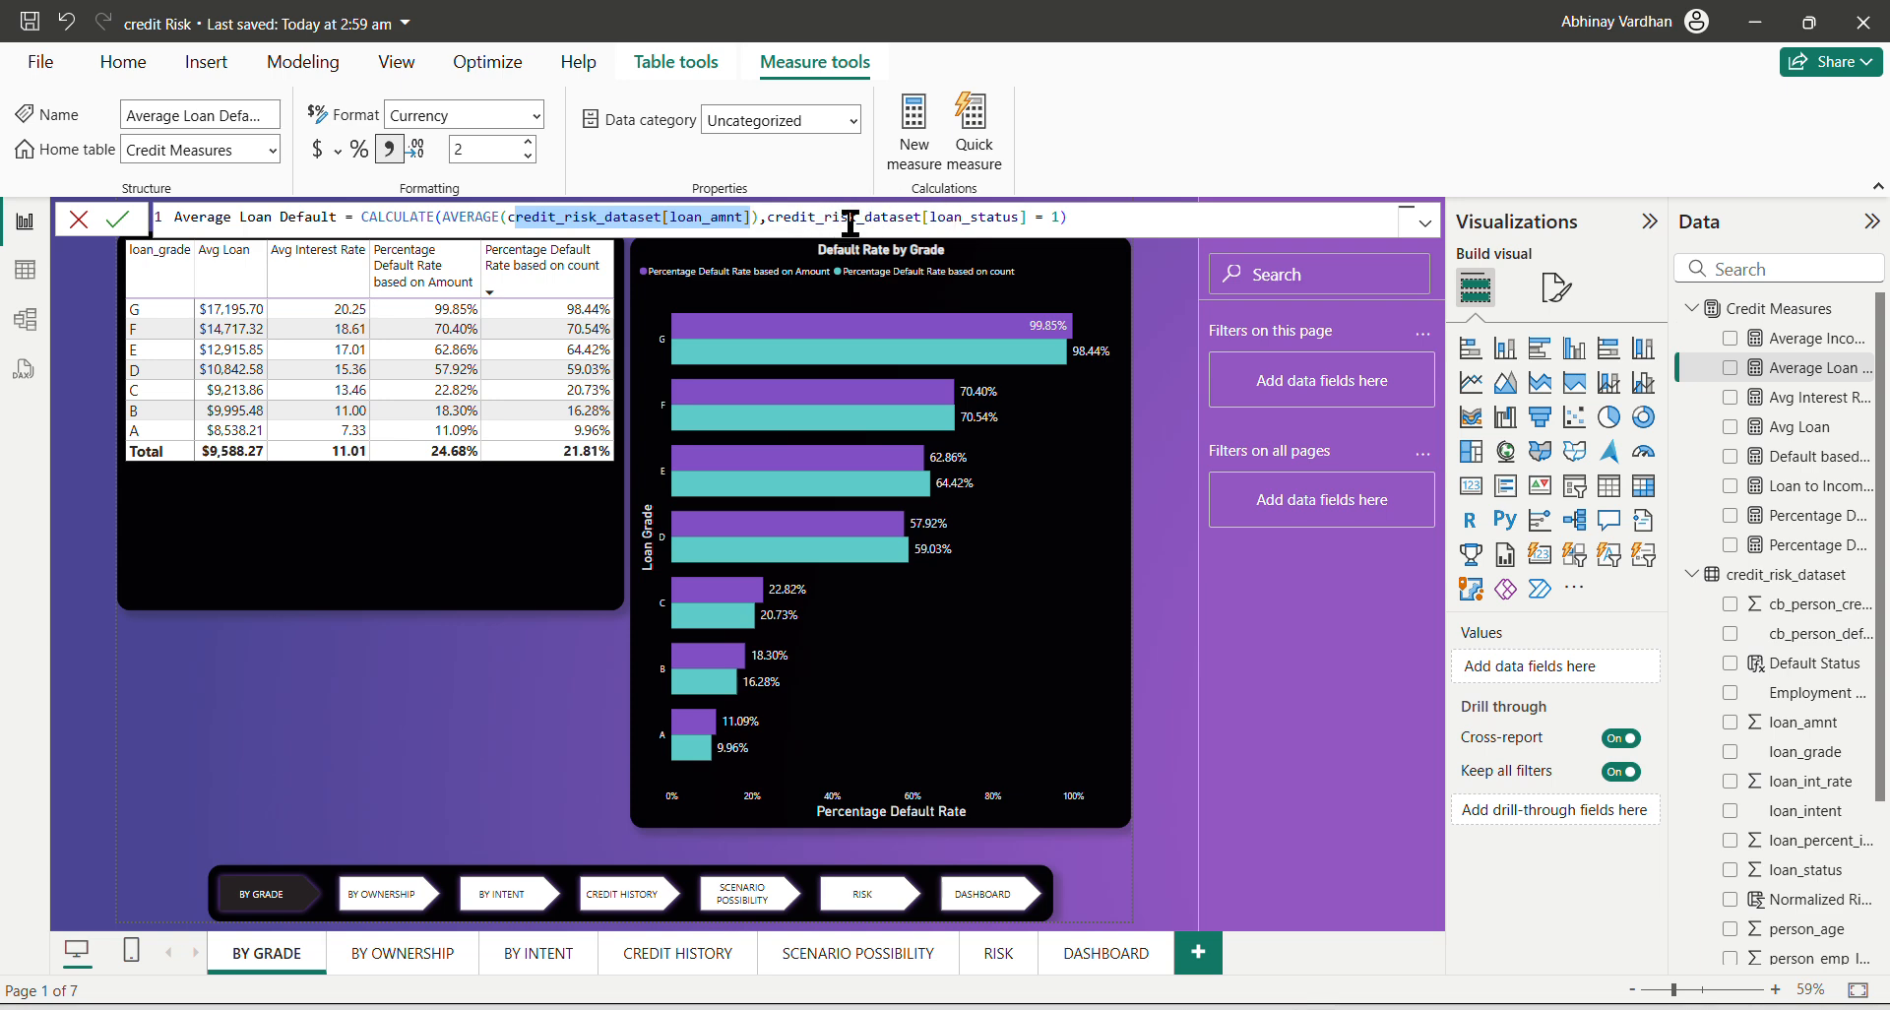
{"action": "left_click", "coordinate": [1068, 215]}
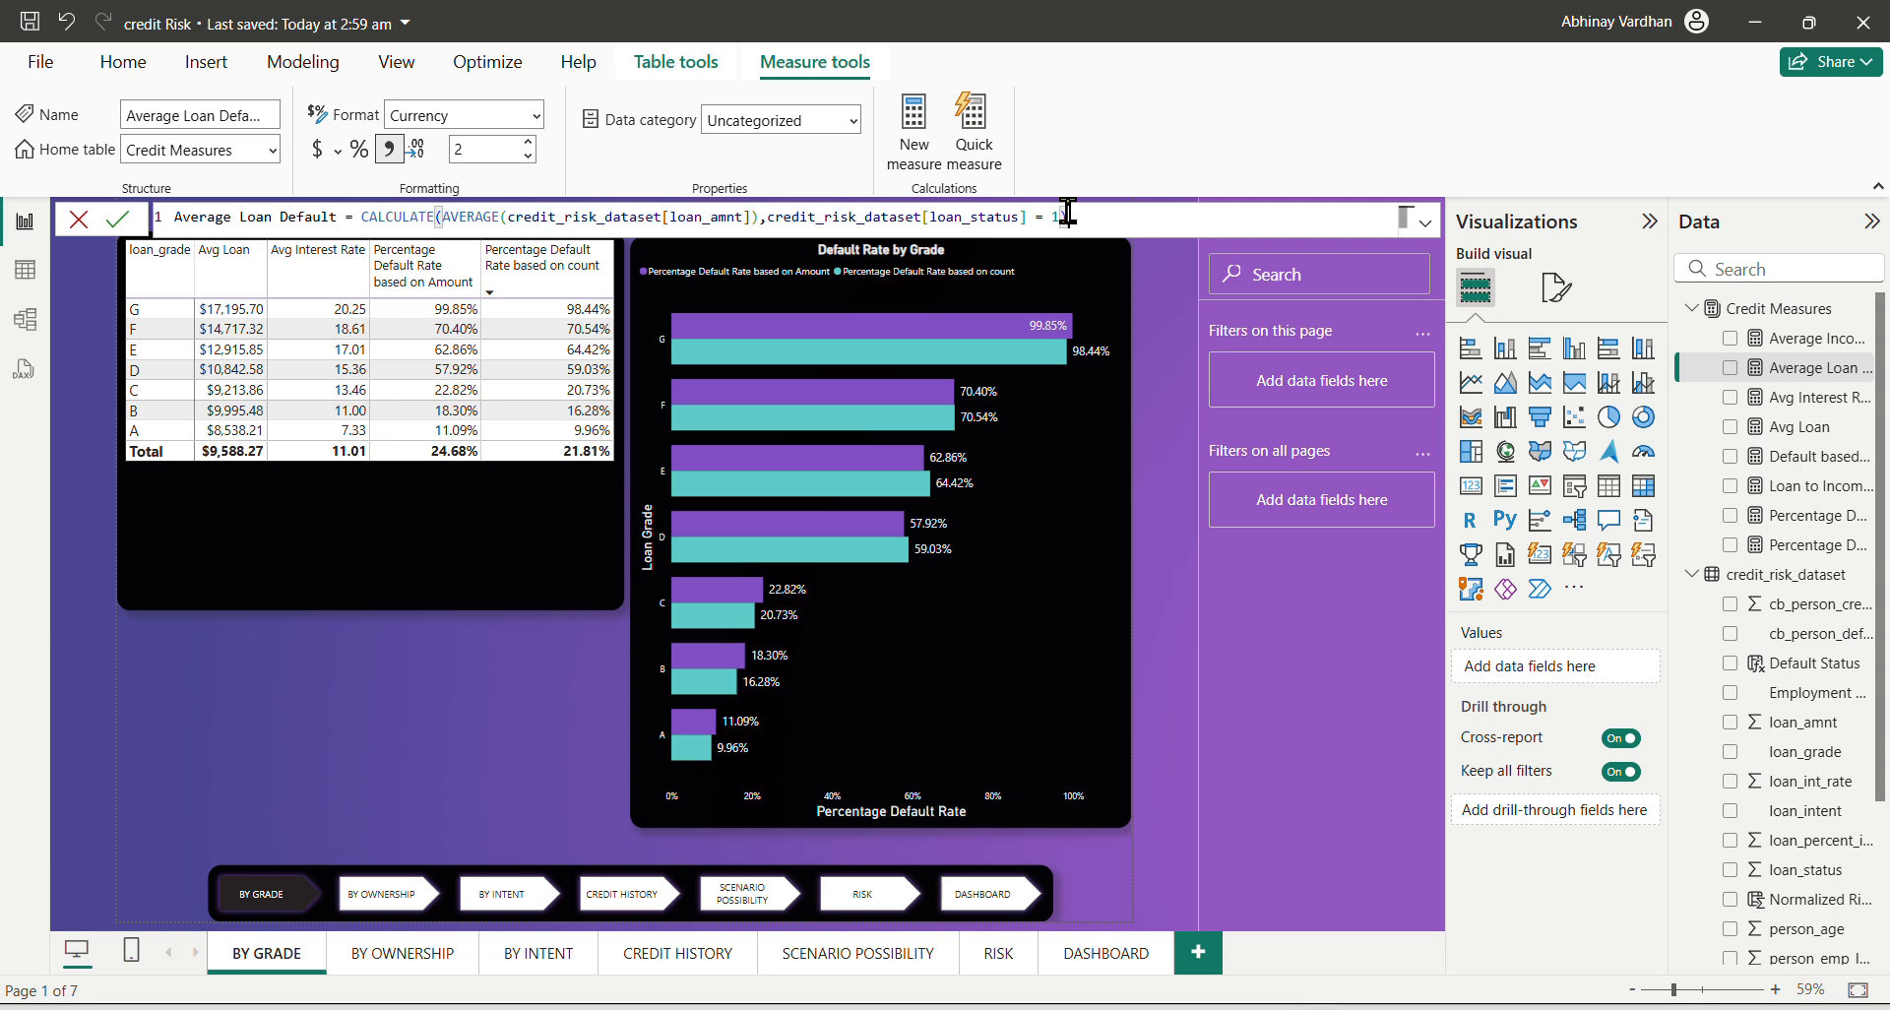
Display the Avg Interest Rate and Avg Loan measures and review their DAX formulas.
{"action": "type", "text": ")"}
{"action": "right_click", "coordinate": [1854, 396]}
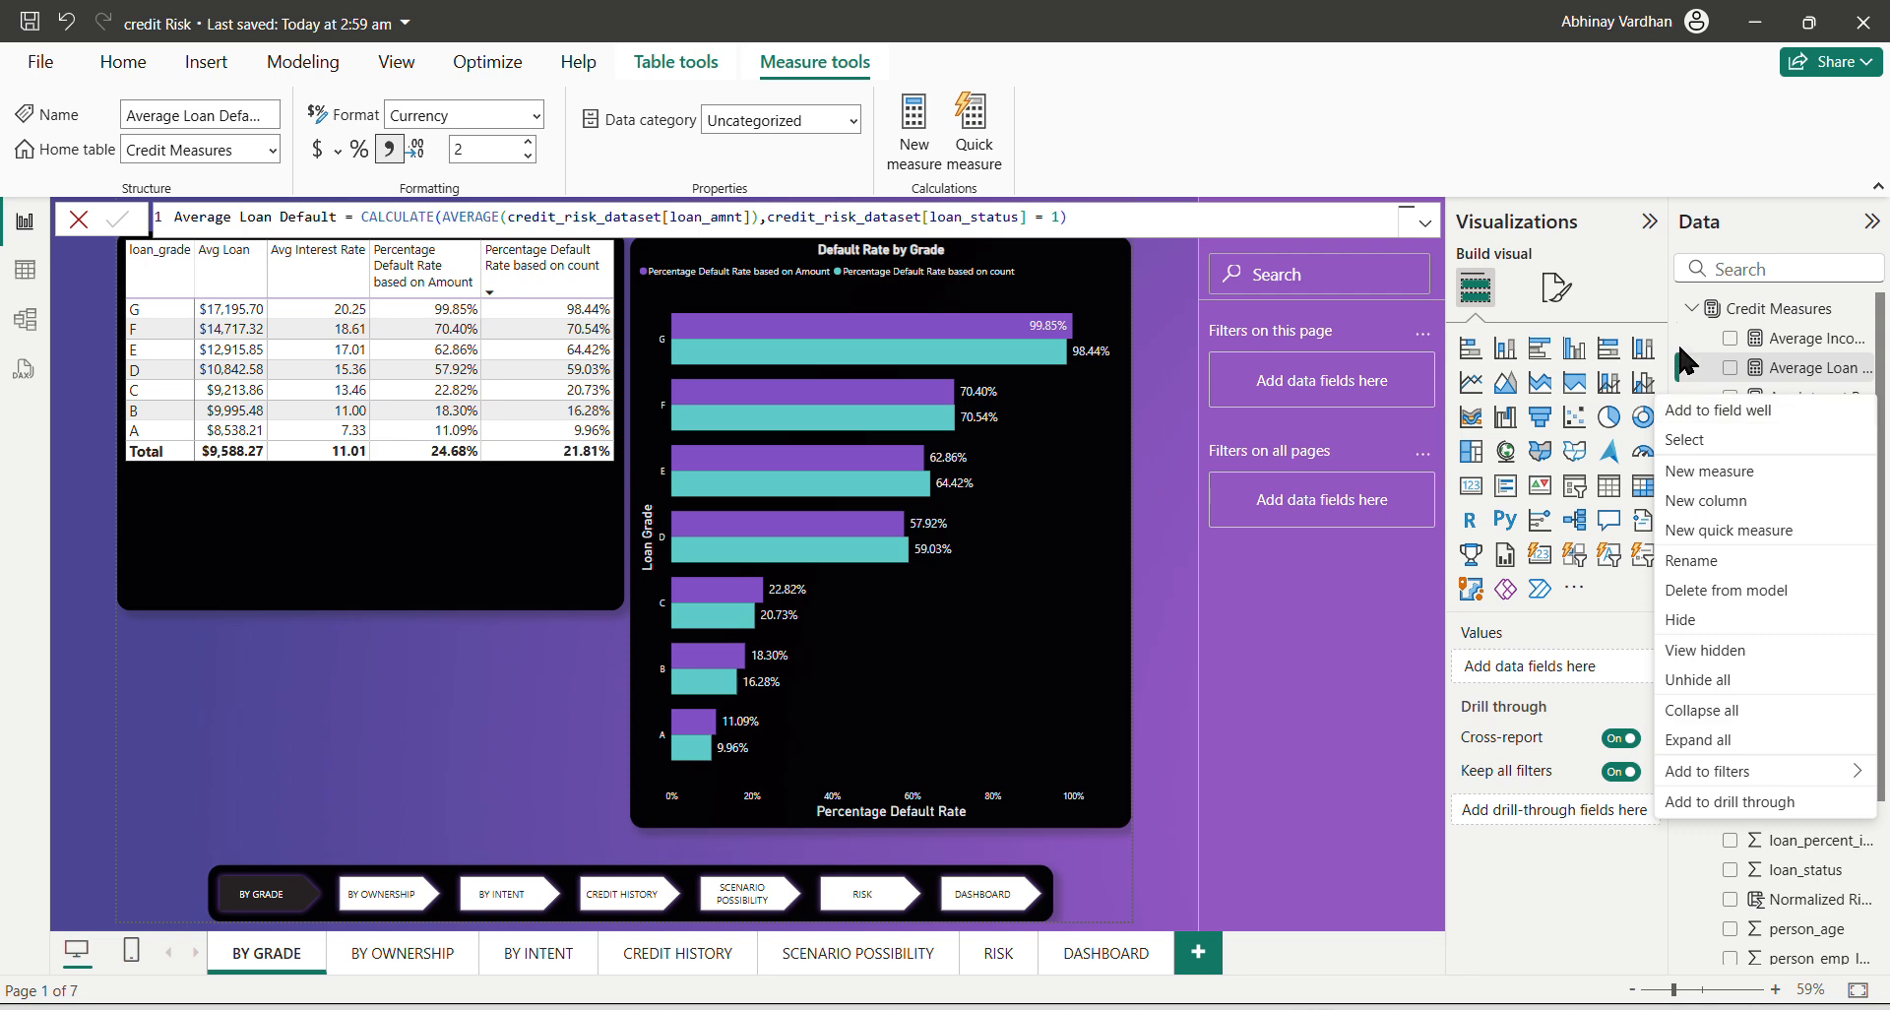
{"action": "left_click", "coordinate": [1716, 190]}
{"action": "left_click", "coordinate": [1807, 397]}
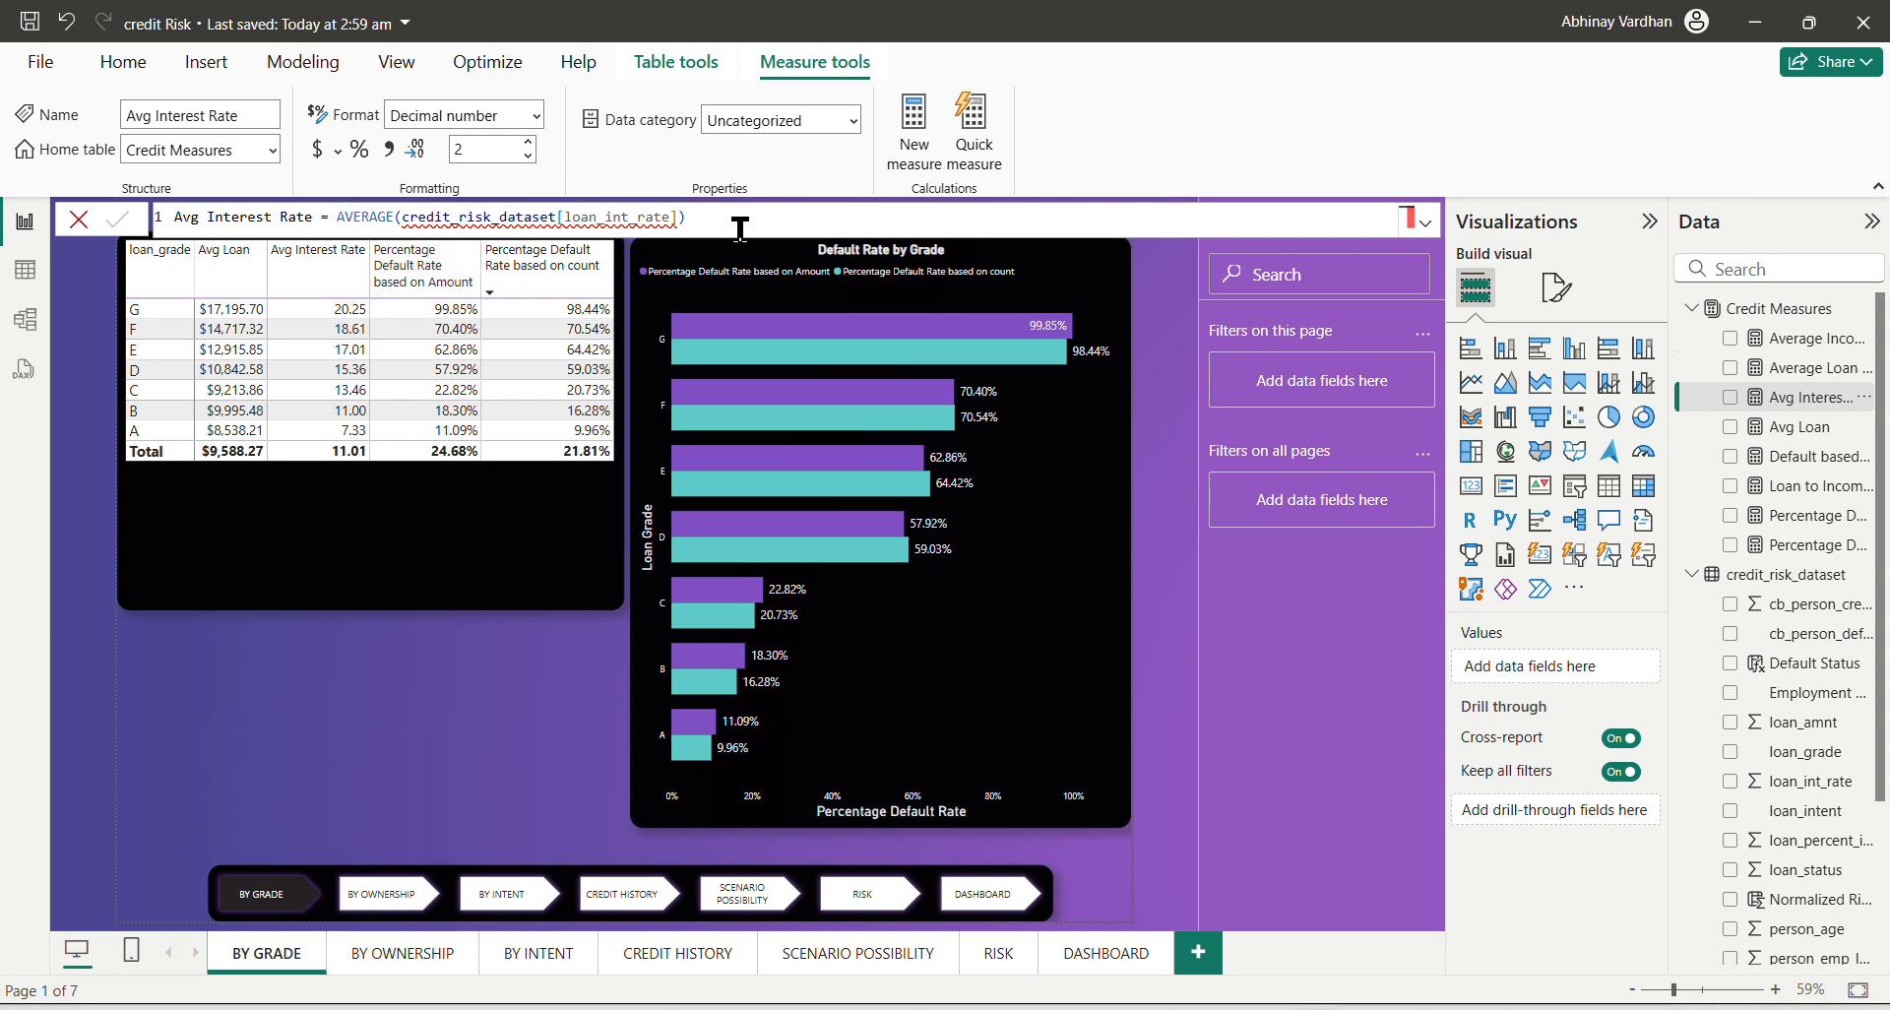
{"action": "left_click", "coordinate": [1811, 427]}
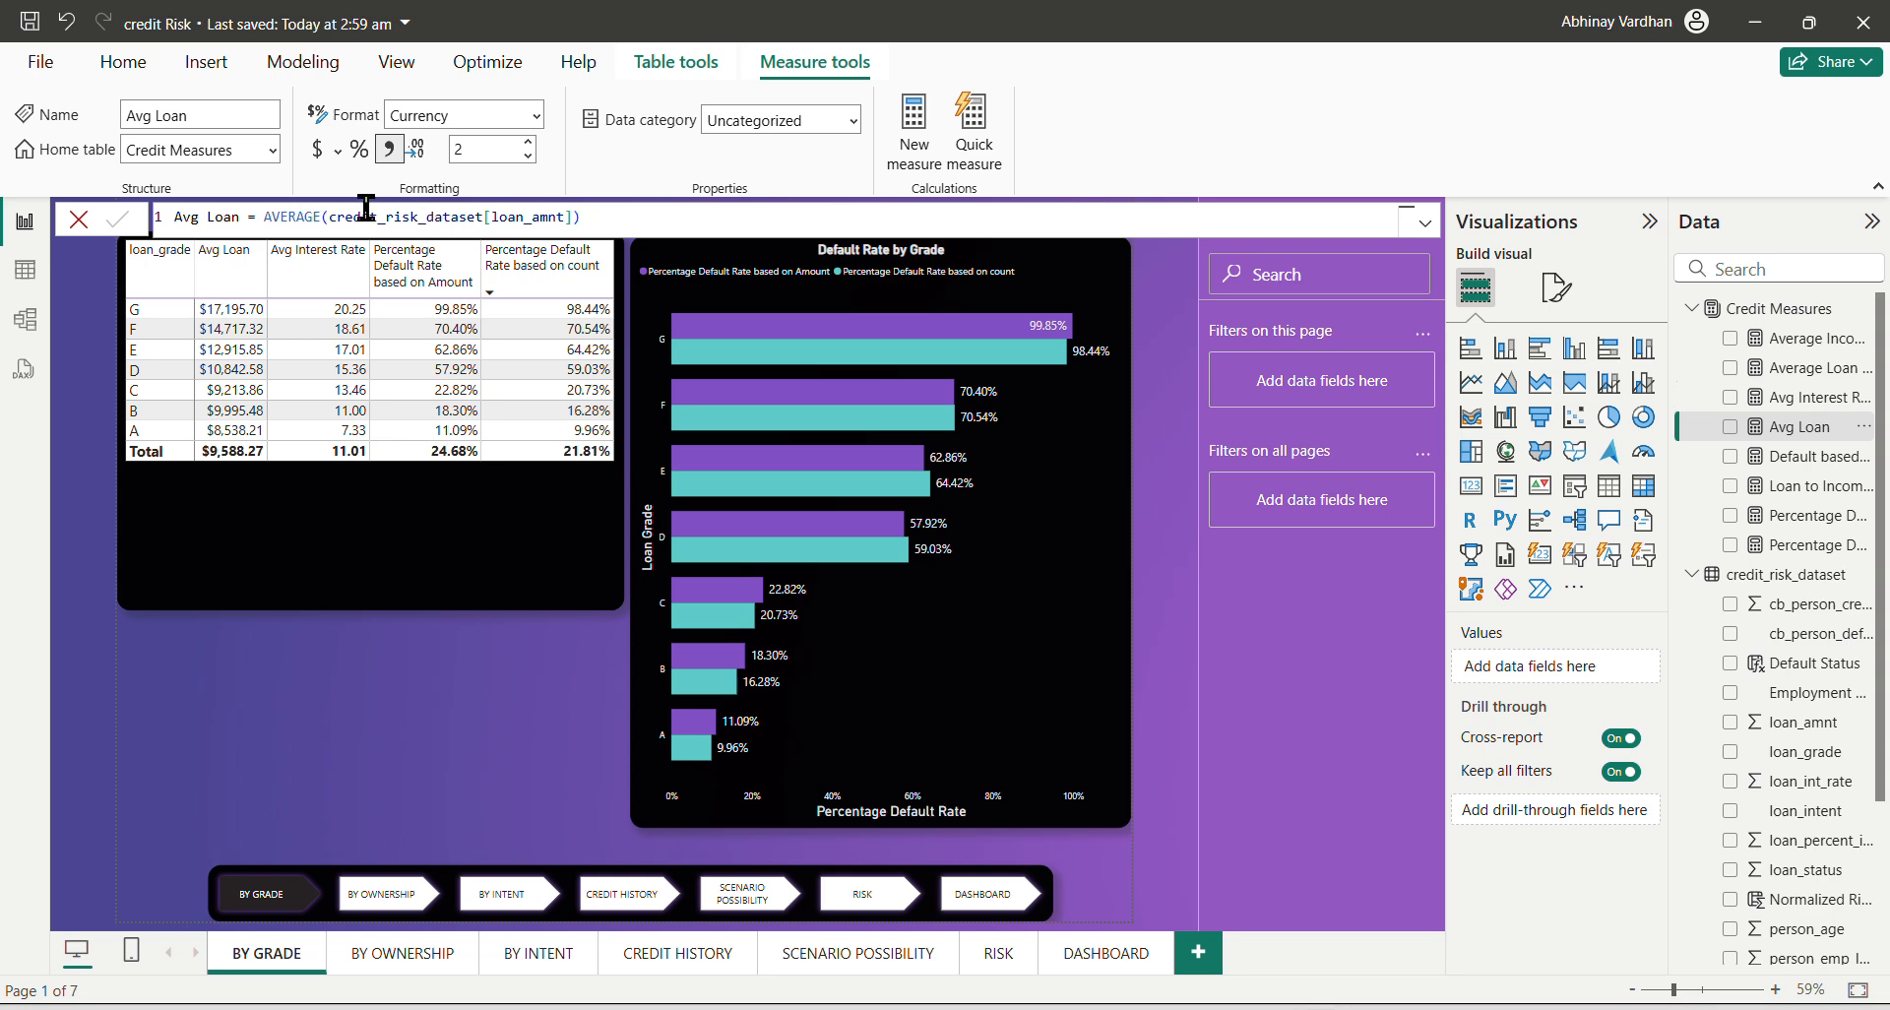
Compare the Average Income and Avg Loan formulas, and review the Default based on interest and Loan to Income Ratio measures.
{"action": "left_click", "coordinate": [1795, 340]}
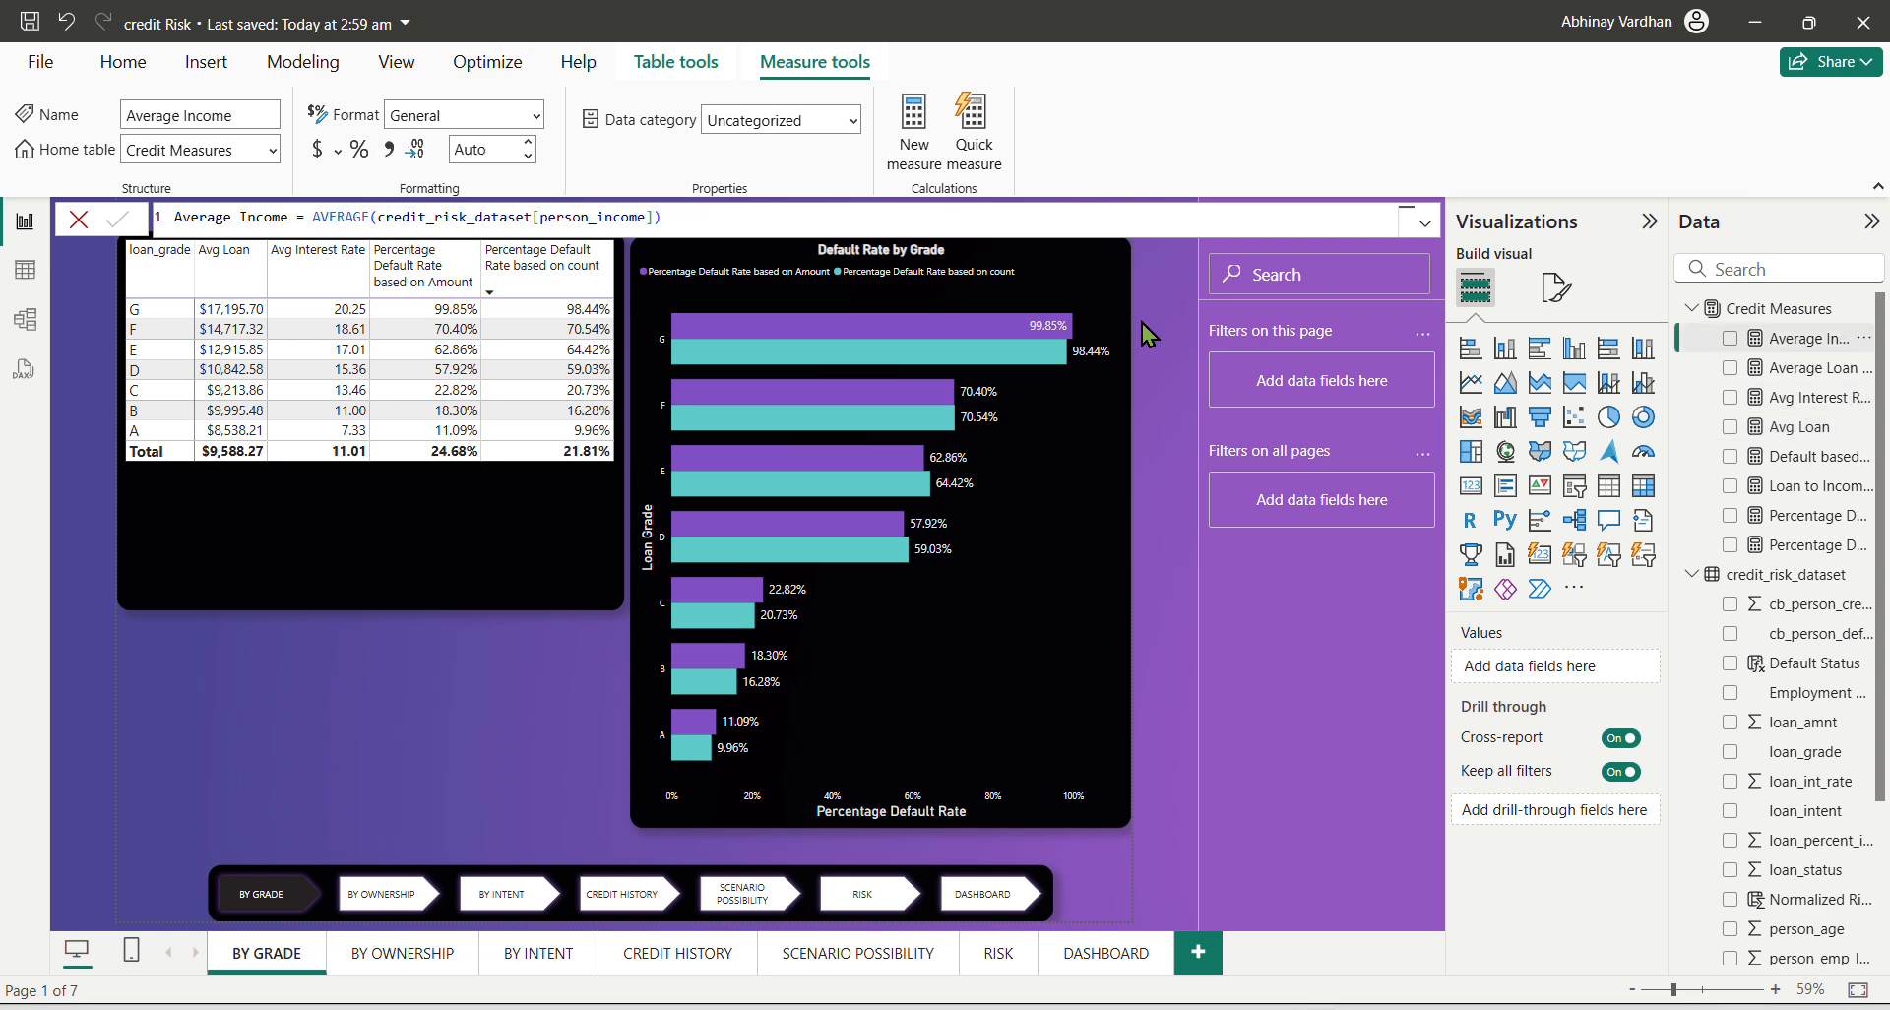
{"action": "left_click", "coordinate": [1799, 435]}
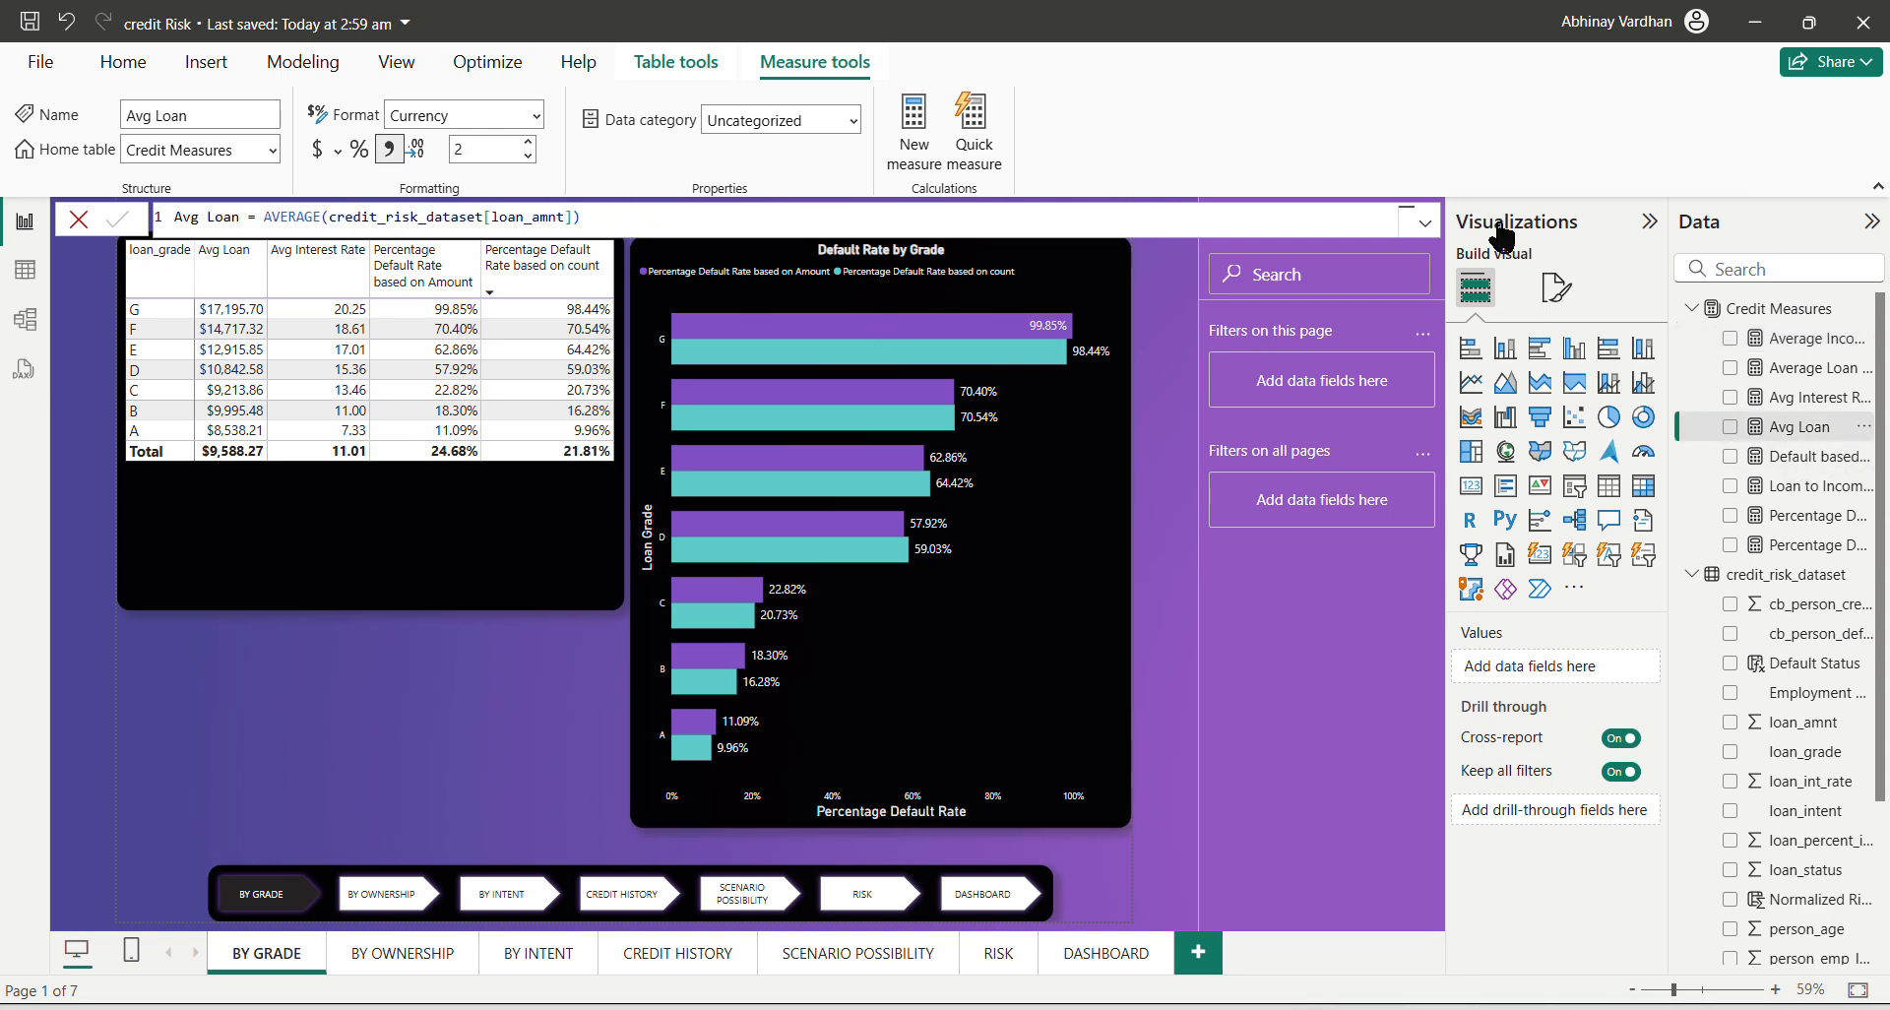
{"action": "left_click", "coordinate": [1831, 458]}
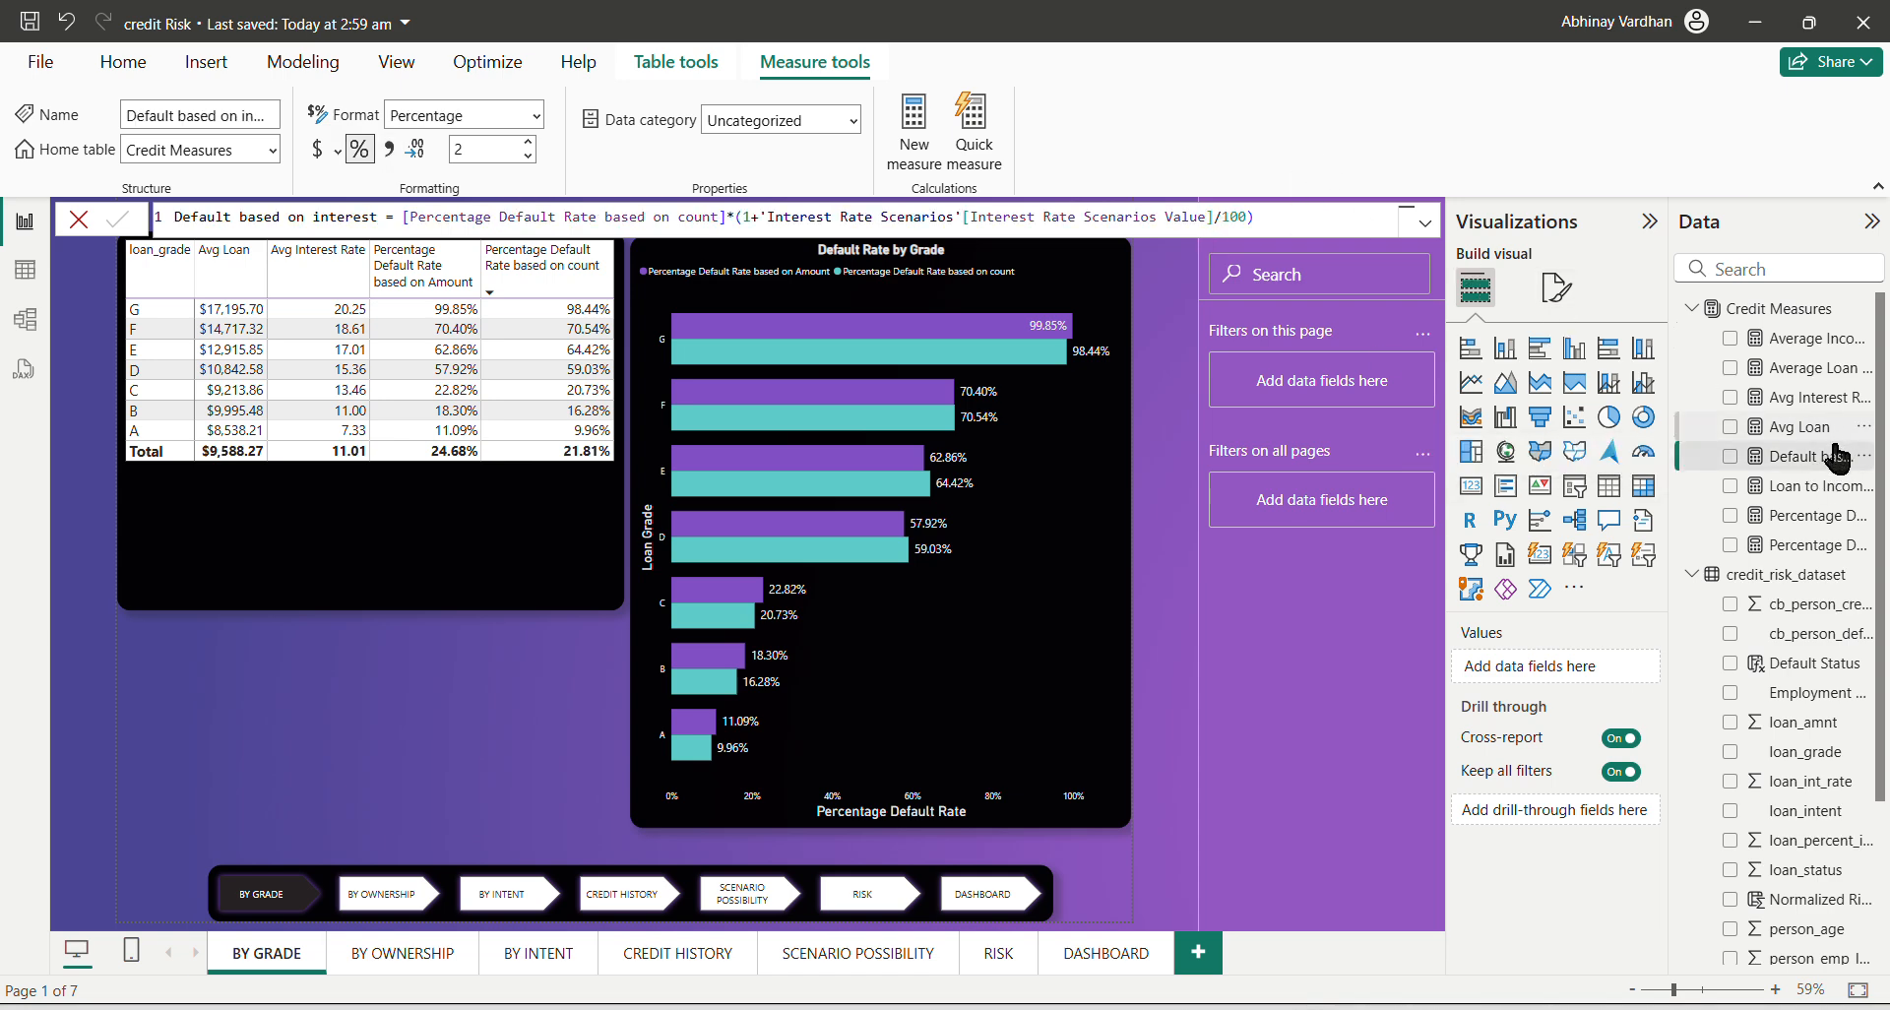
{"action": "left_click", "coordinate": [1814, 485]}
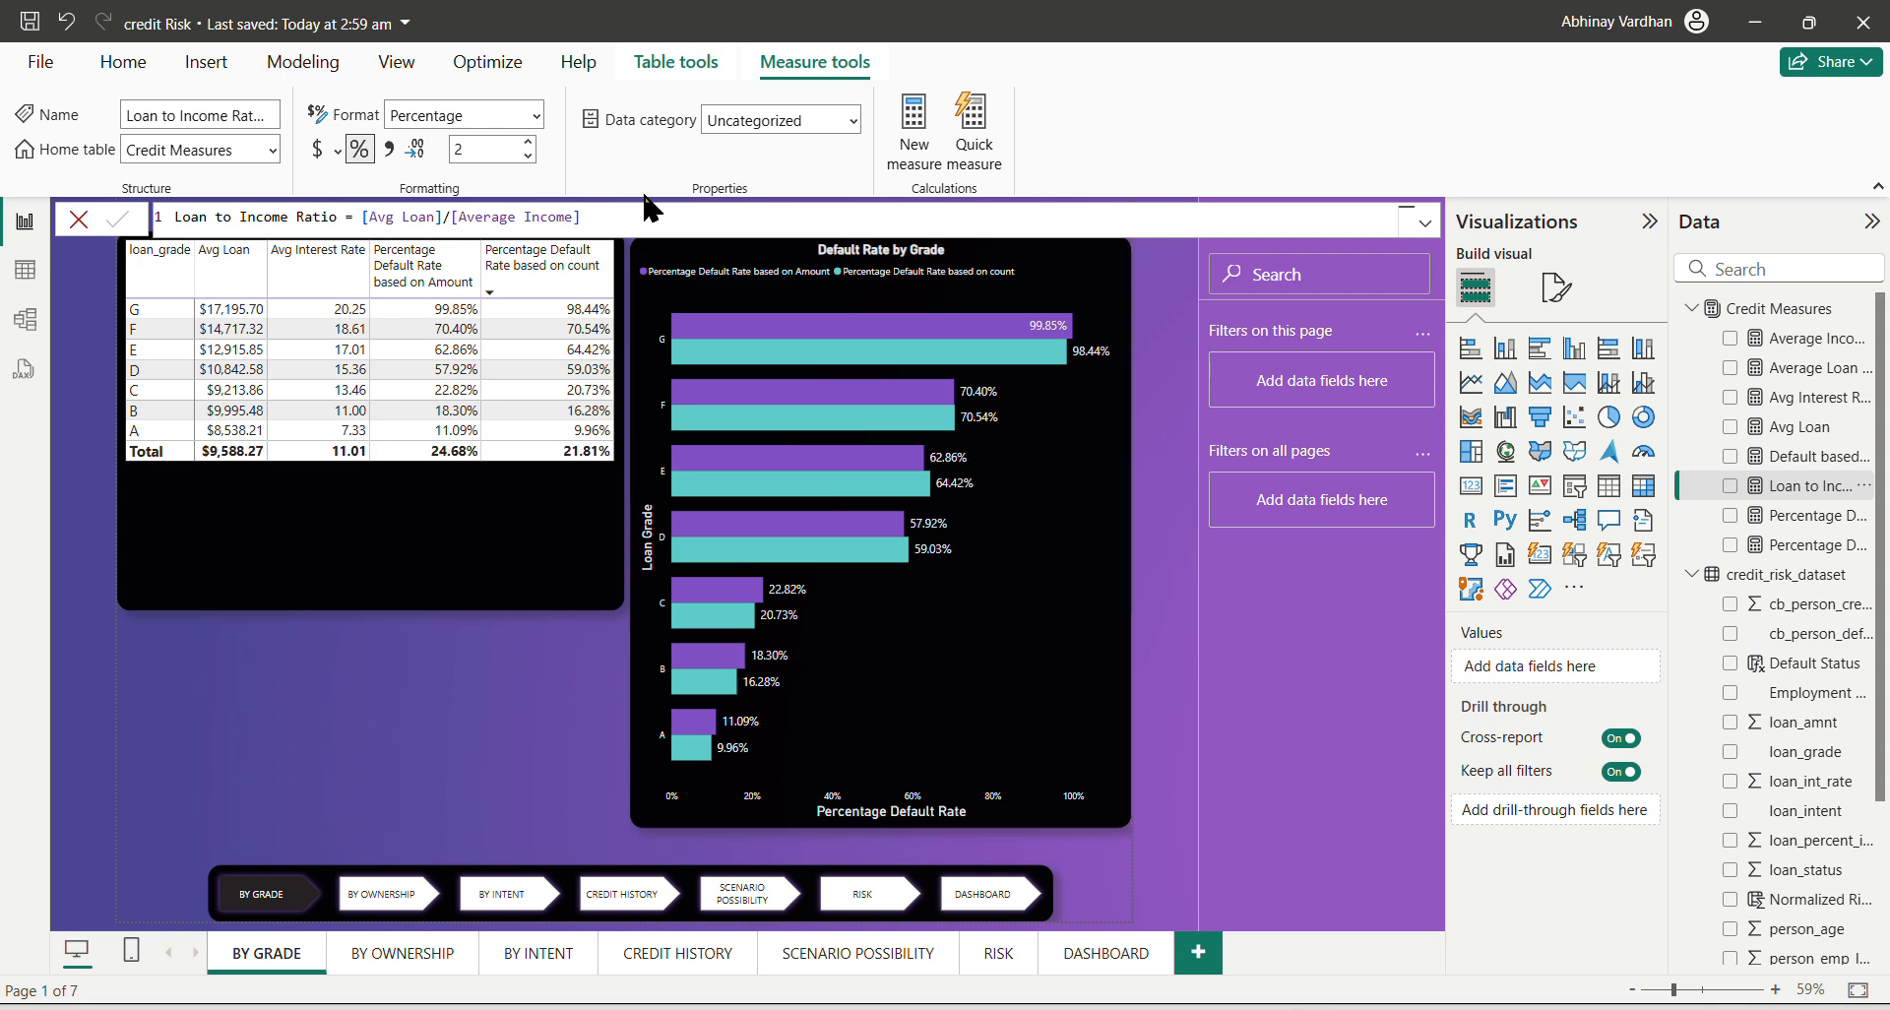
Display the Percentage Default Rate measures based on Amount and on count, and compare their SUM and COUNT formulas.
{"action": "left_click", "coordinate": [1829, 518]}
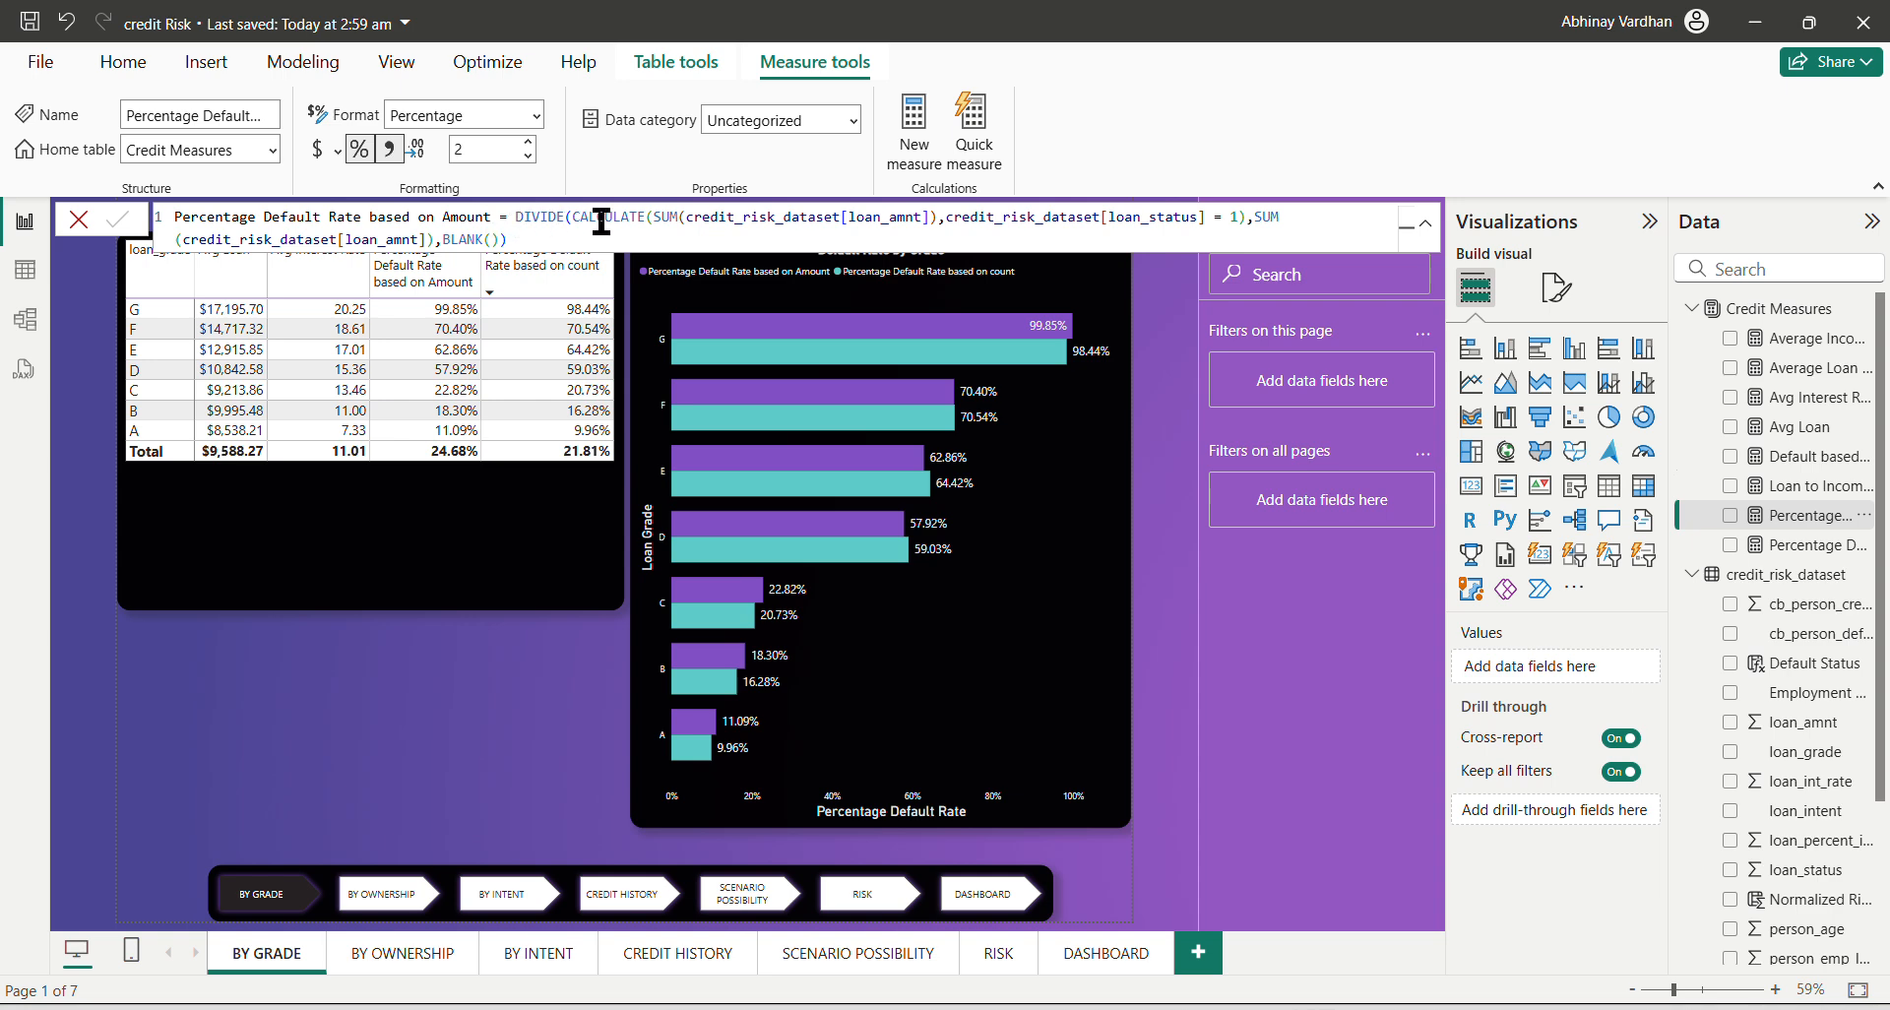
{"action": "left_click_drag", "start_coordinate": [597, 220], "coordinate": [1236, 218]}
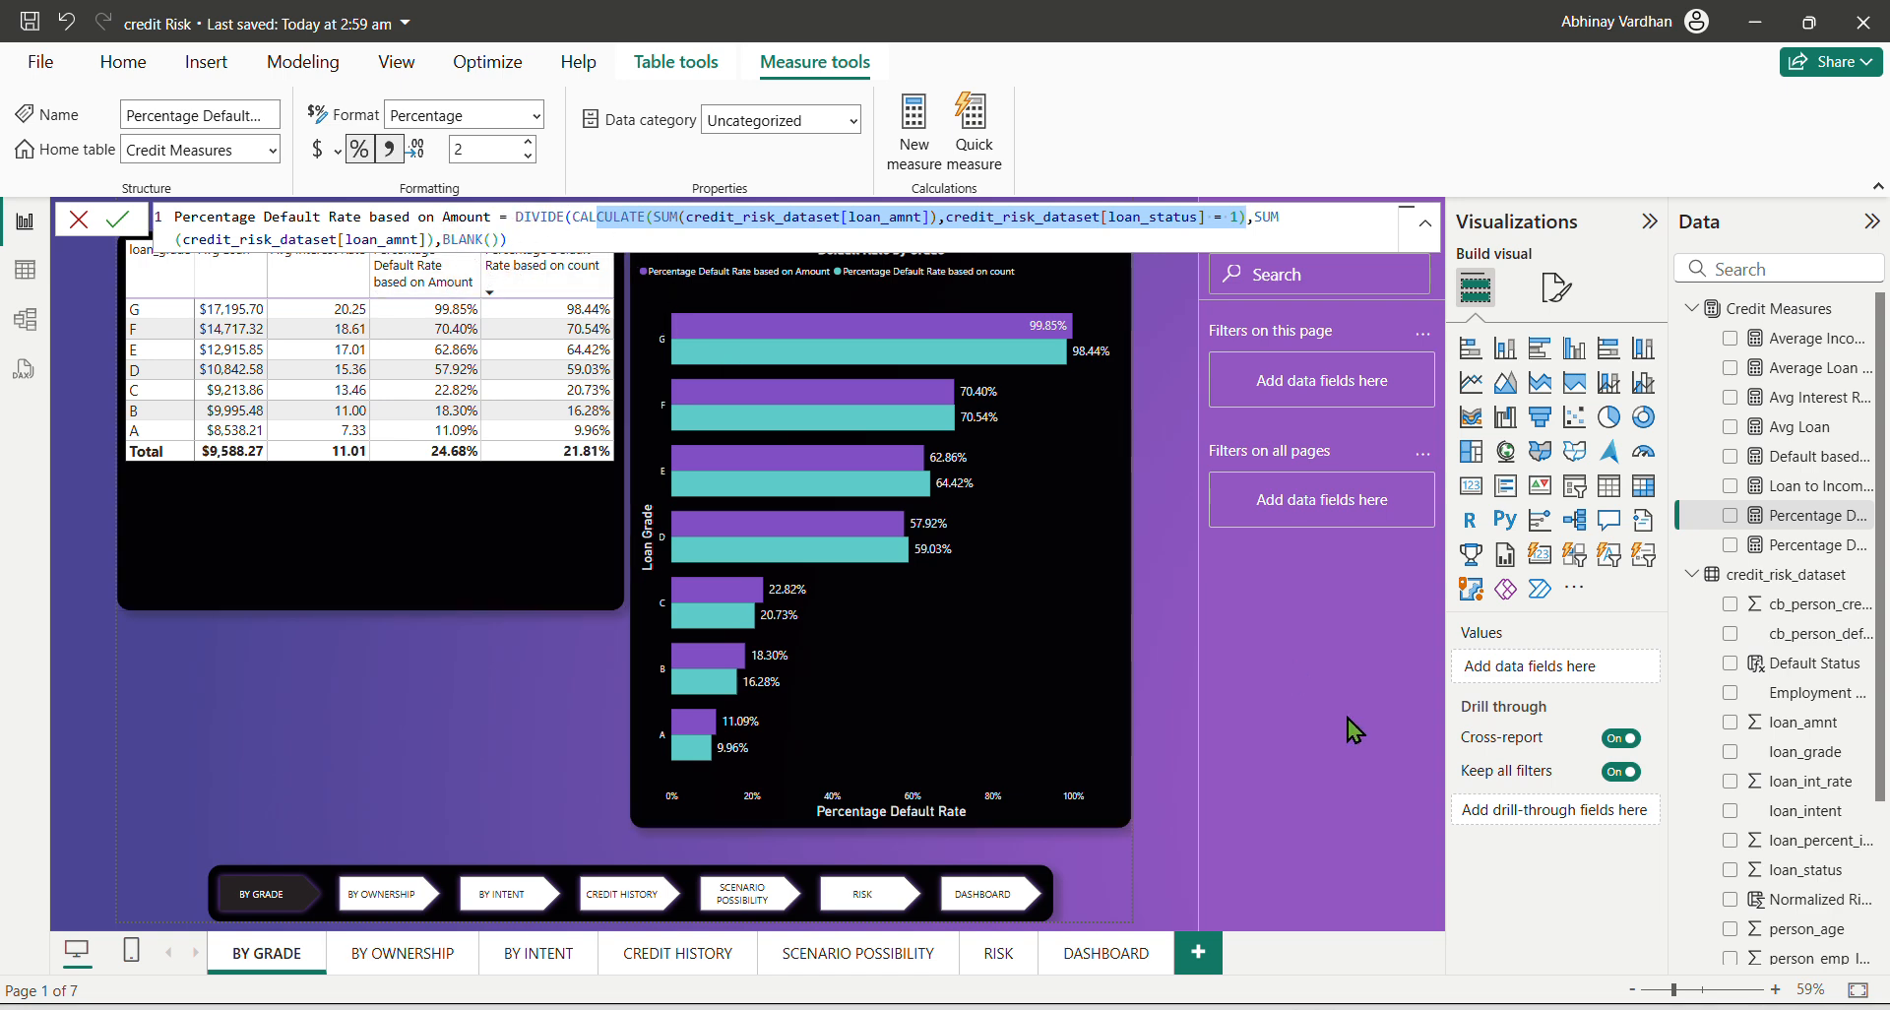
{"action": "left_click", "coordinate": [1816, 545]}
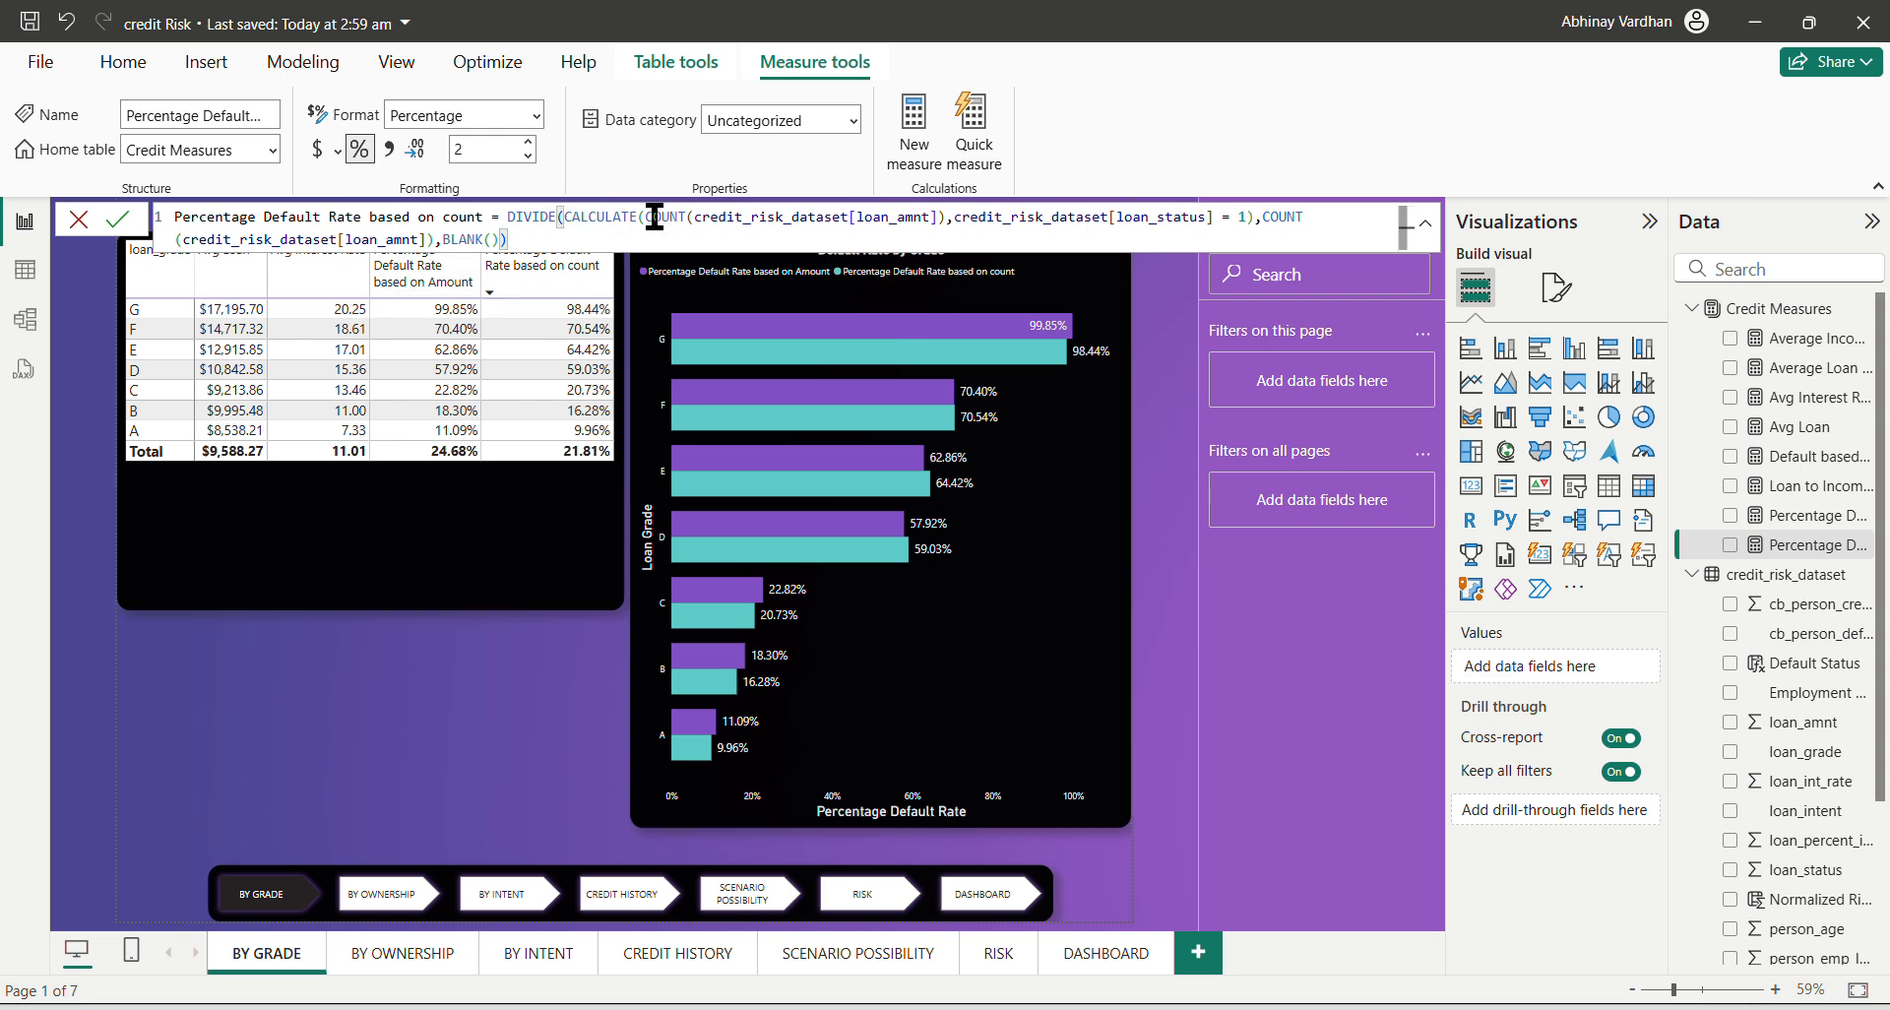
{"action": "left_click_drag", "start_coordinate": [647, 217], "coordinate": [693, 220]}
{"action": "left_click", "coordinate": [1816, 515]}
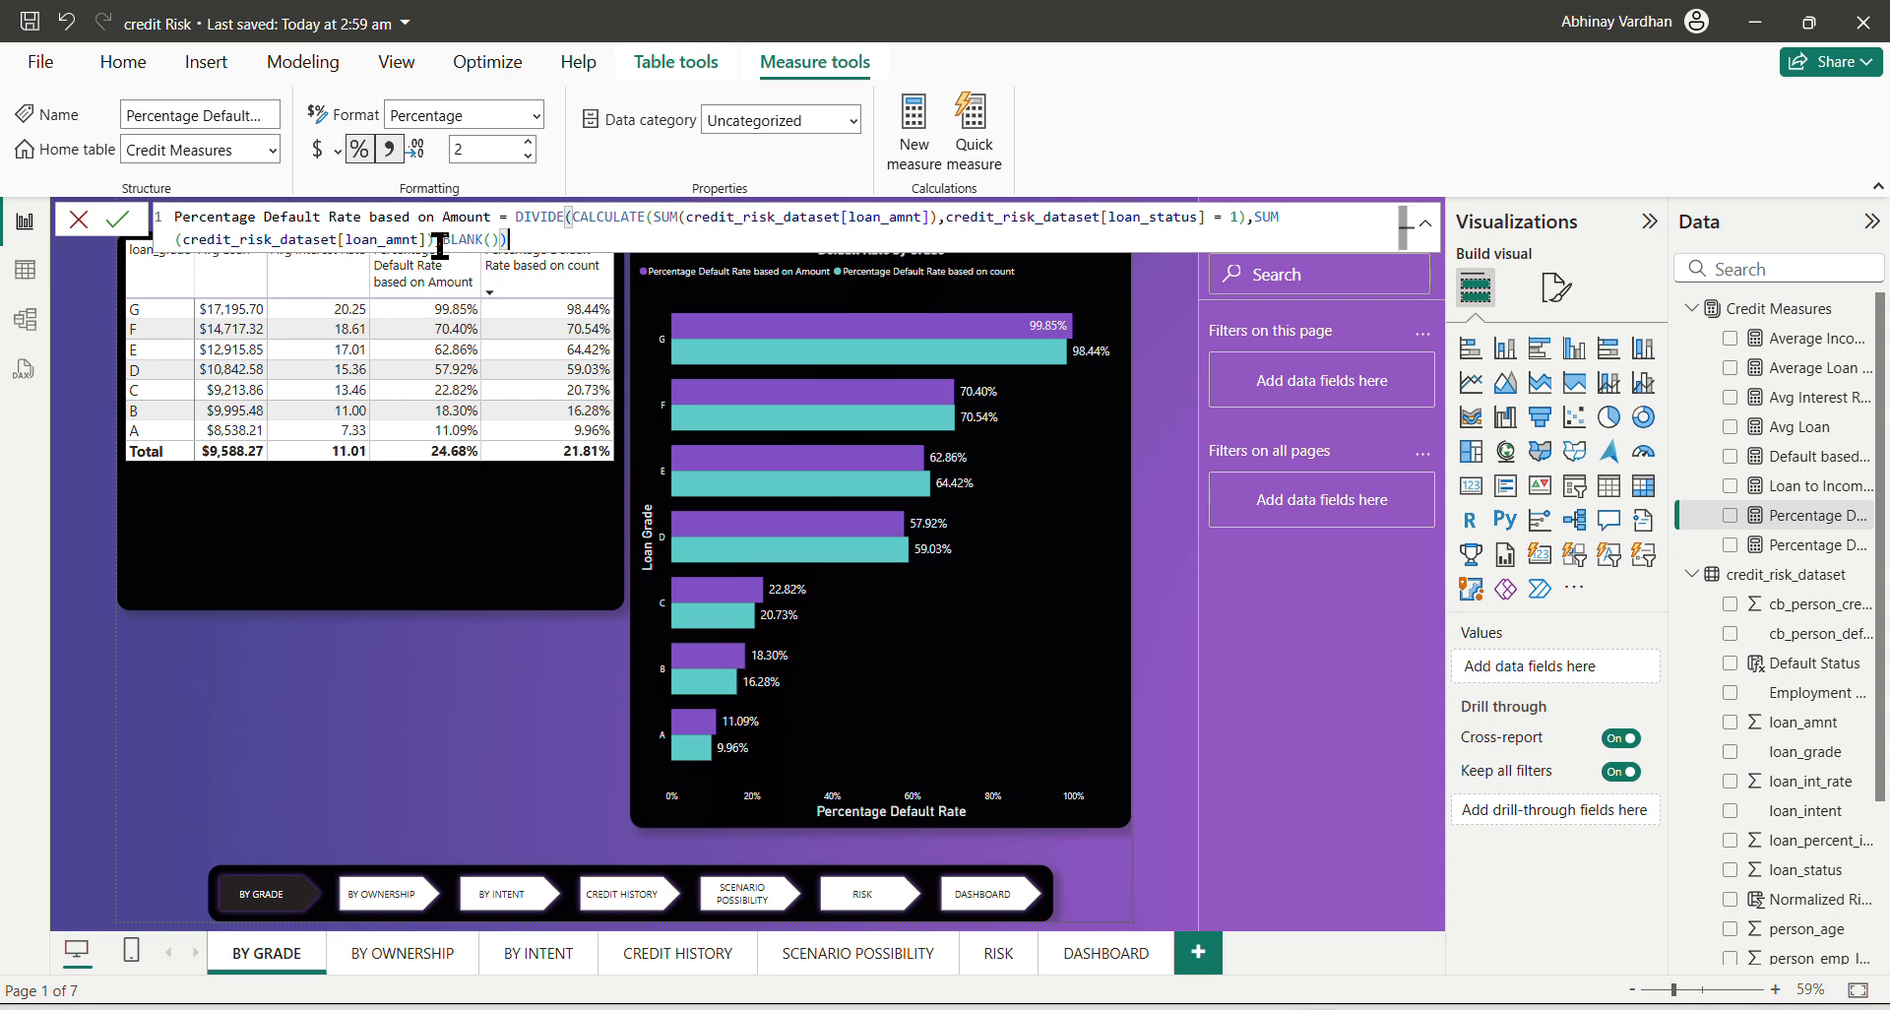
{"action": "left_click", "coordinate": [1821, 544]}
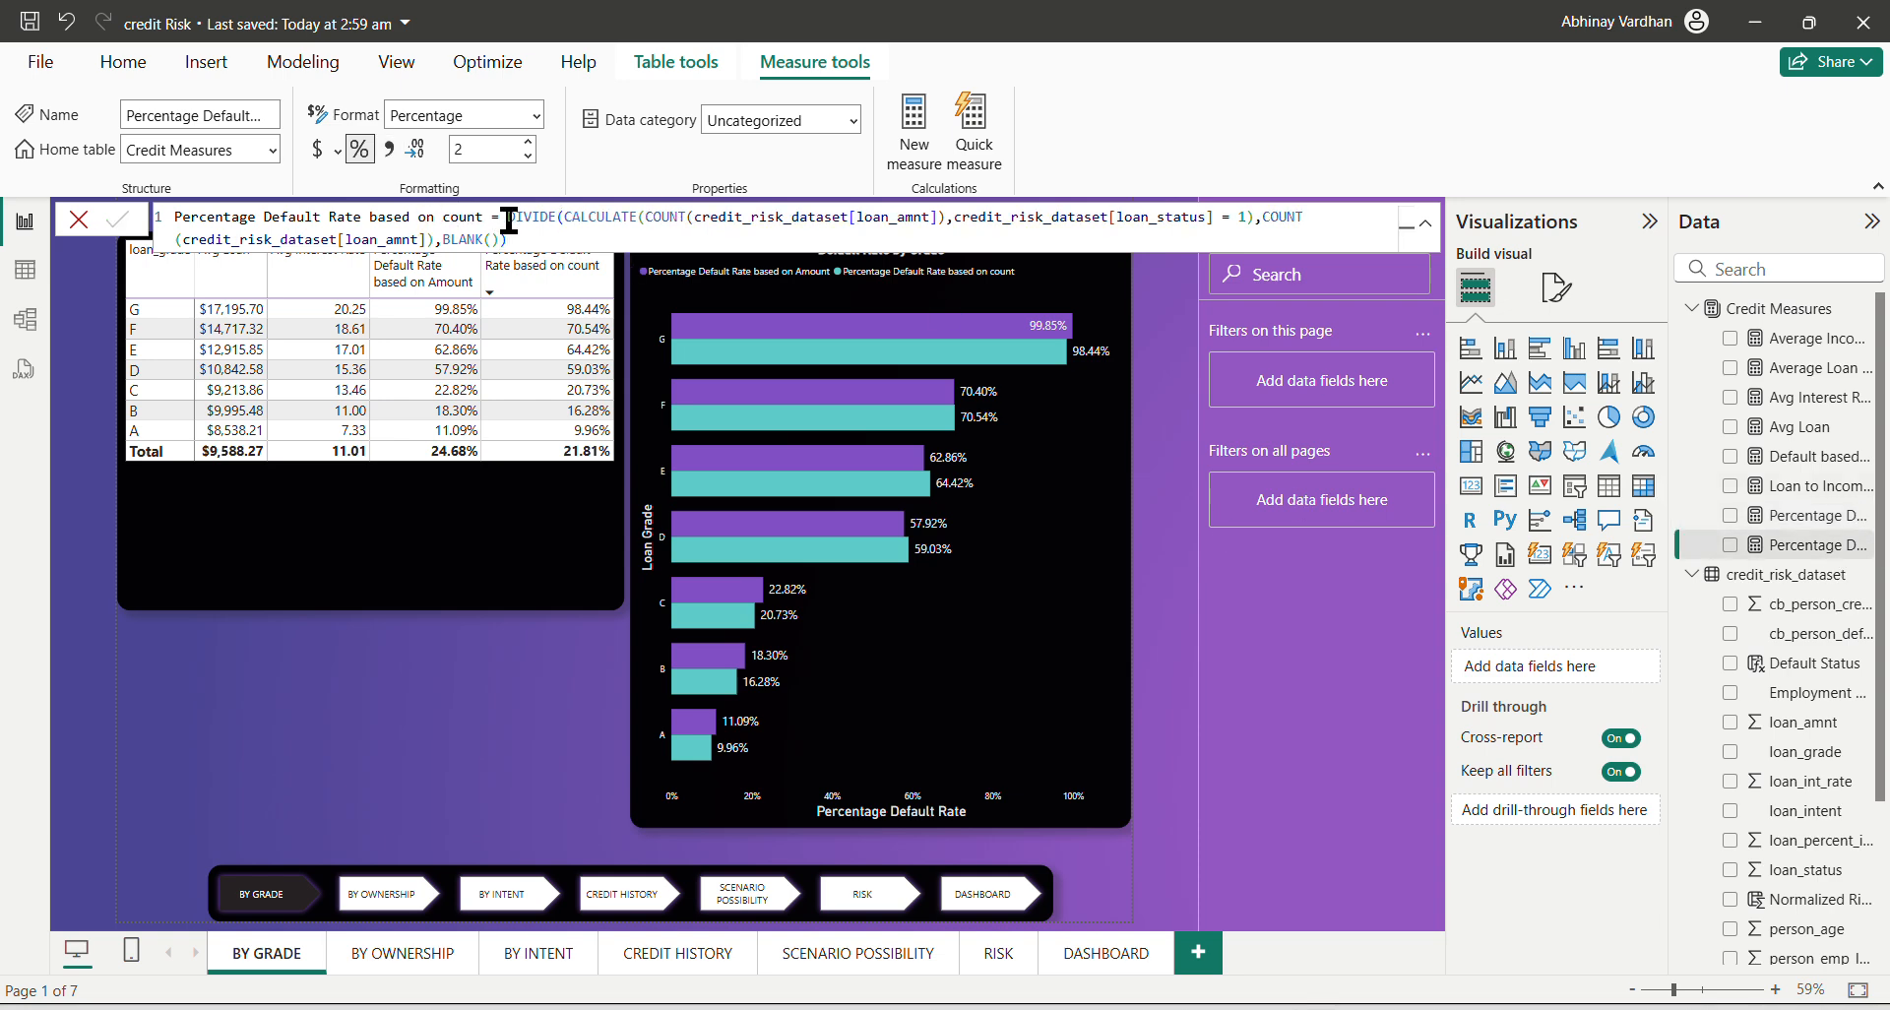
{"action": "left_click", "coordinate": [344, 726]}
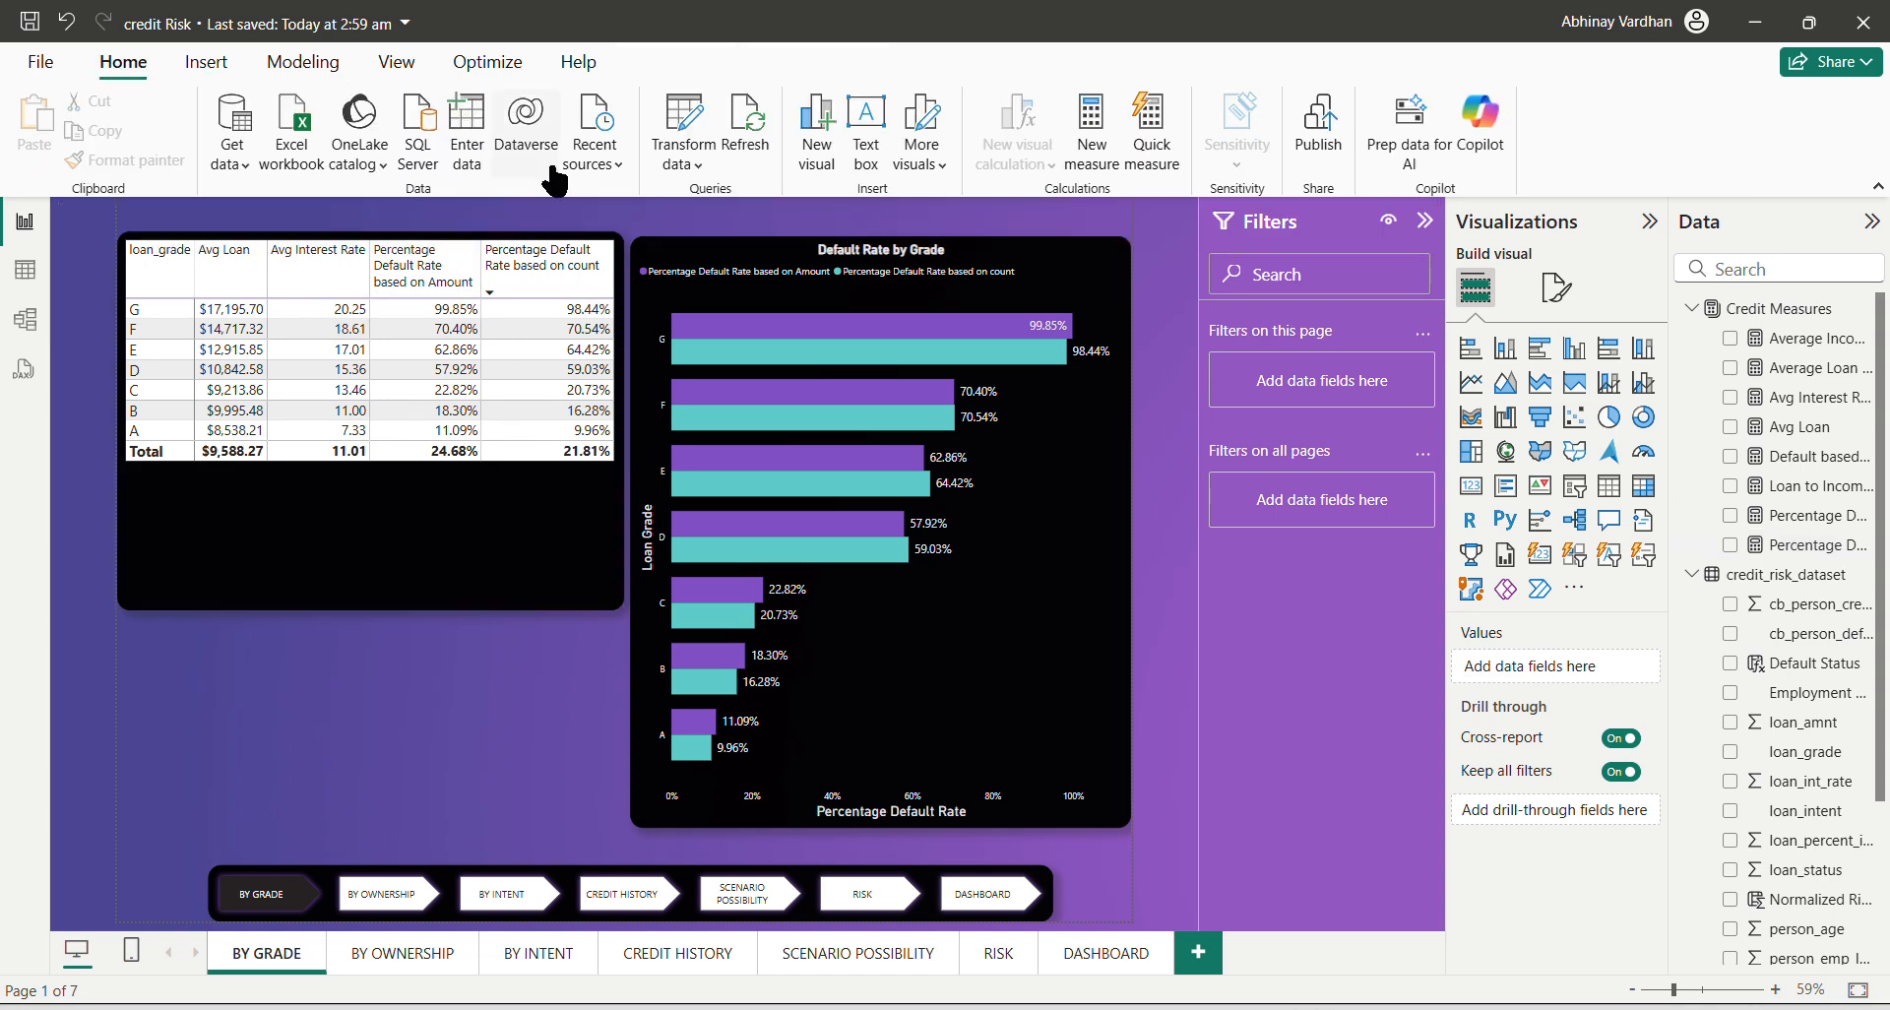
Display both Percentage Default Rate measures again, highlight the amount-based measure's name in its formula, and return to the report canvas.
{"action": "left_click", "coordinate": [1787, 547]}
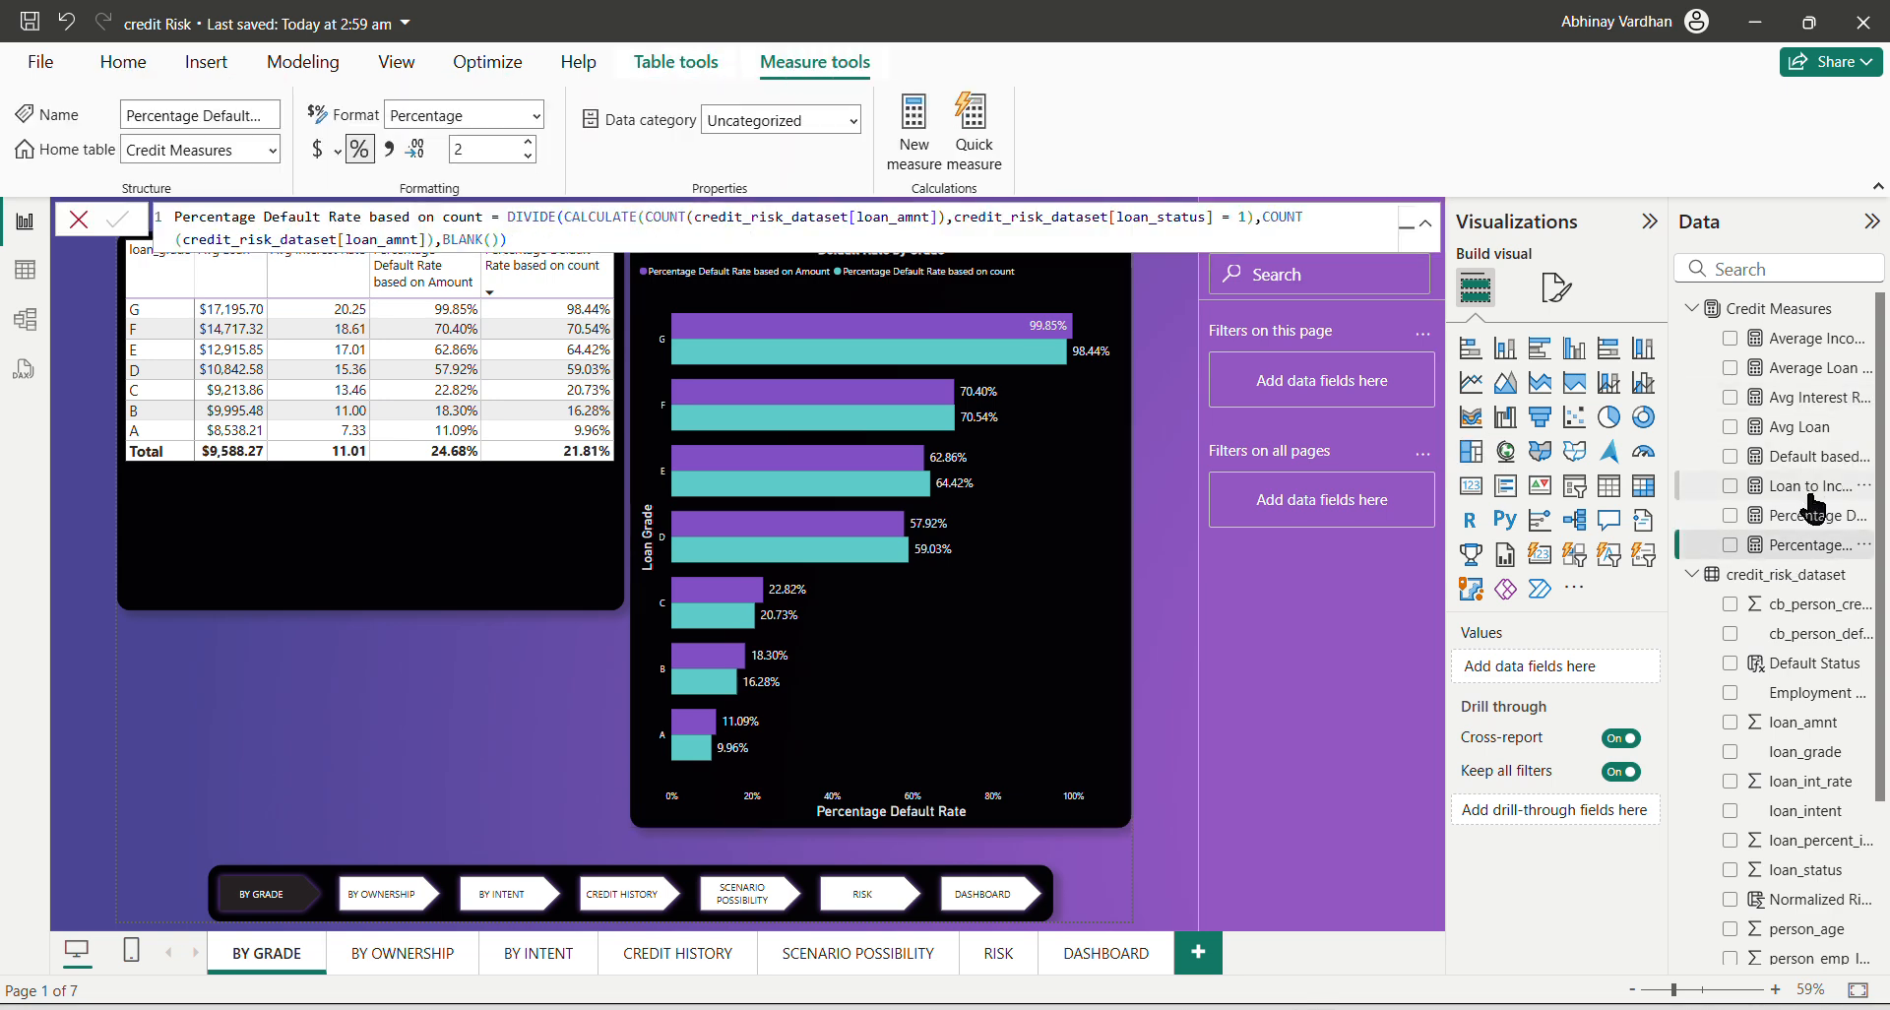
{"action": "left_click", "coordinate": [1810, 515]}
{"action": "left_click_drag", "start_coordinate": [313, 217], "coordinate": [502, 218]}
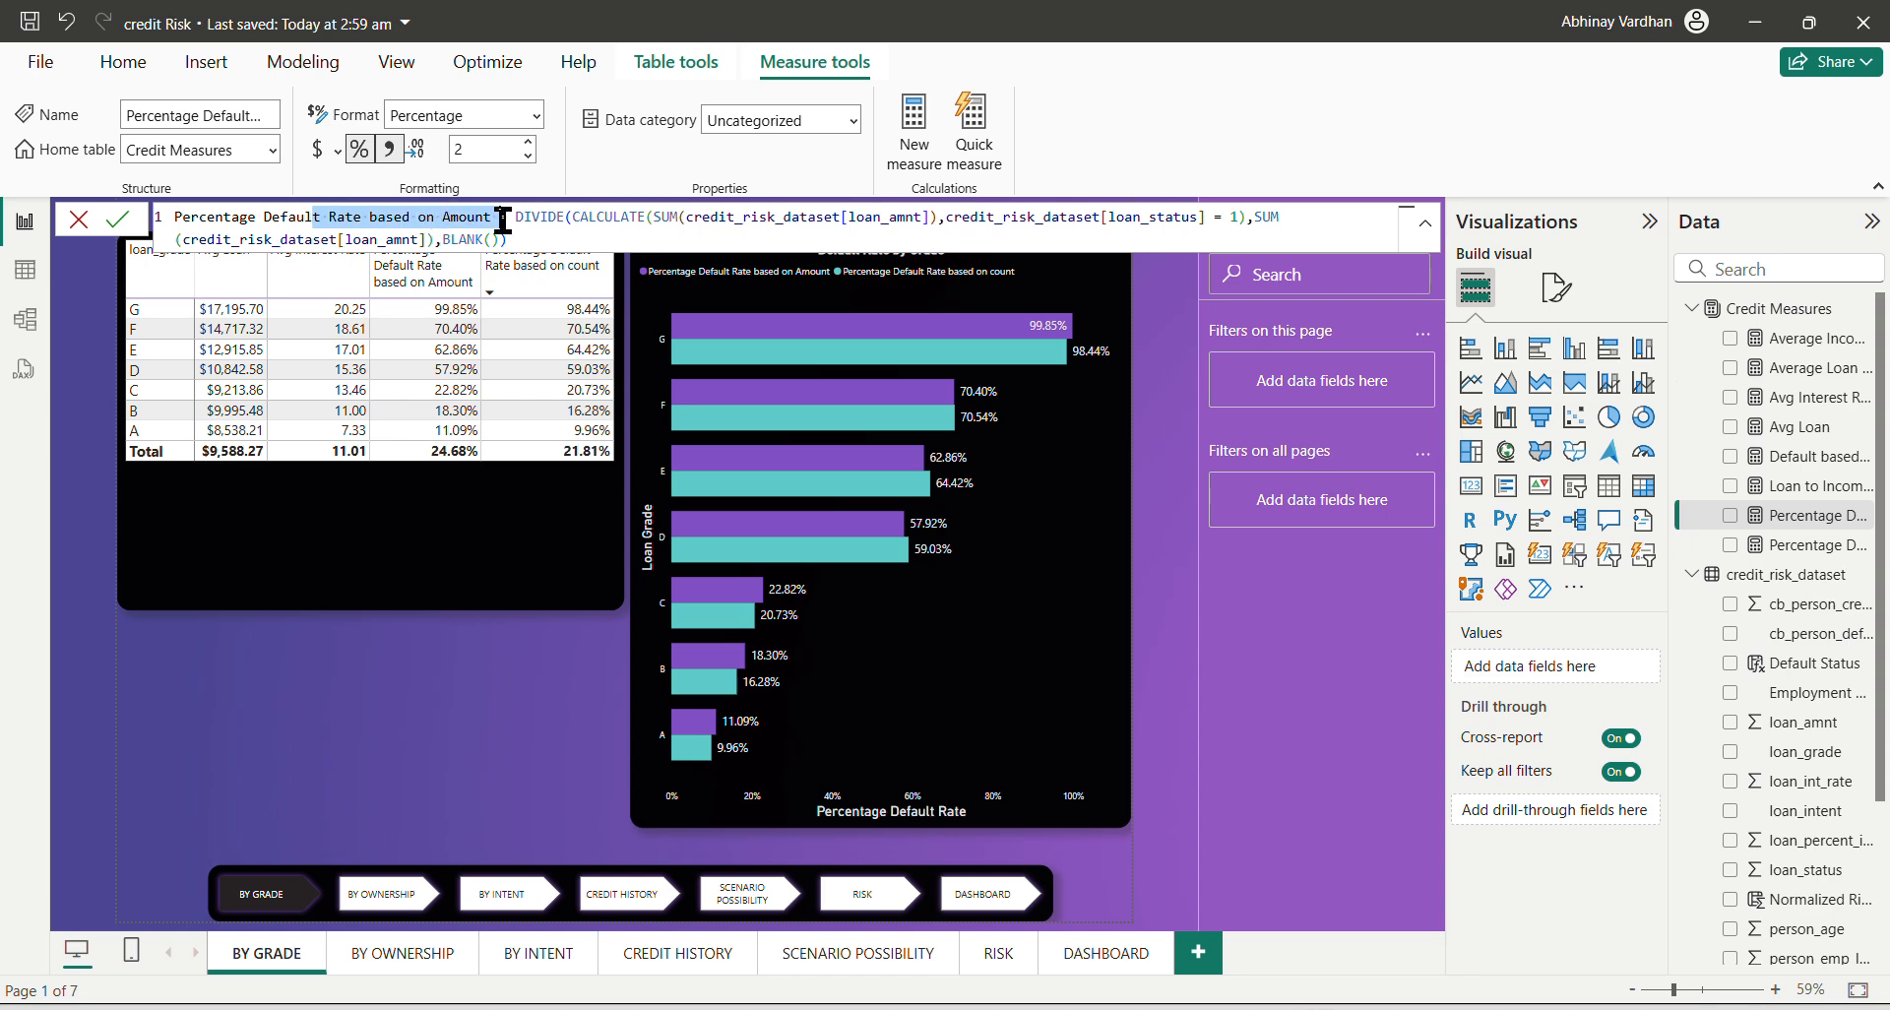
{"action": "left_click", "coordinate": [209, 707]}
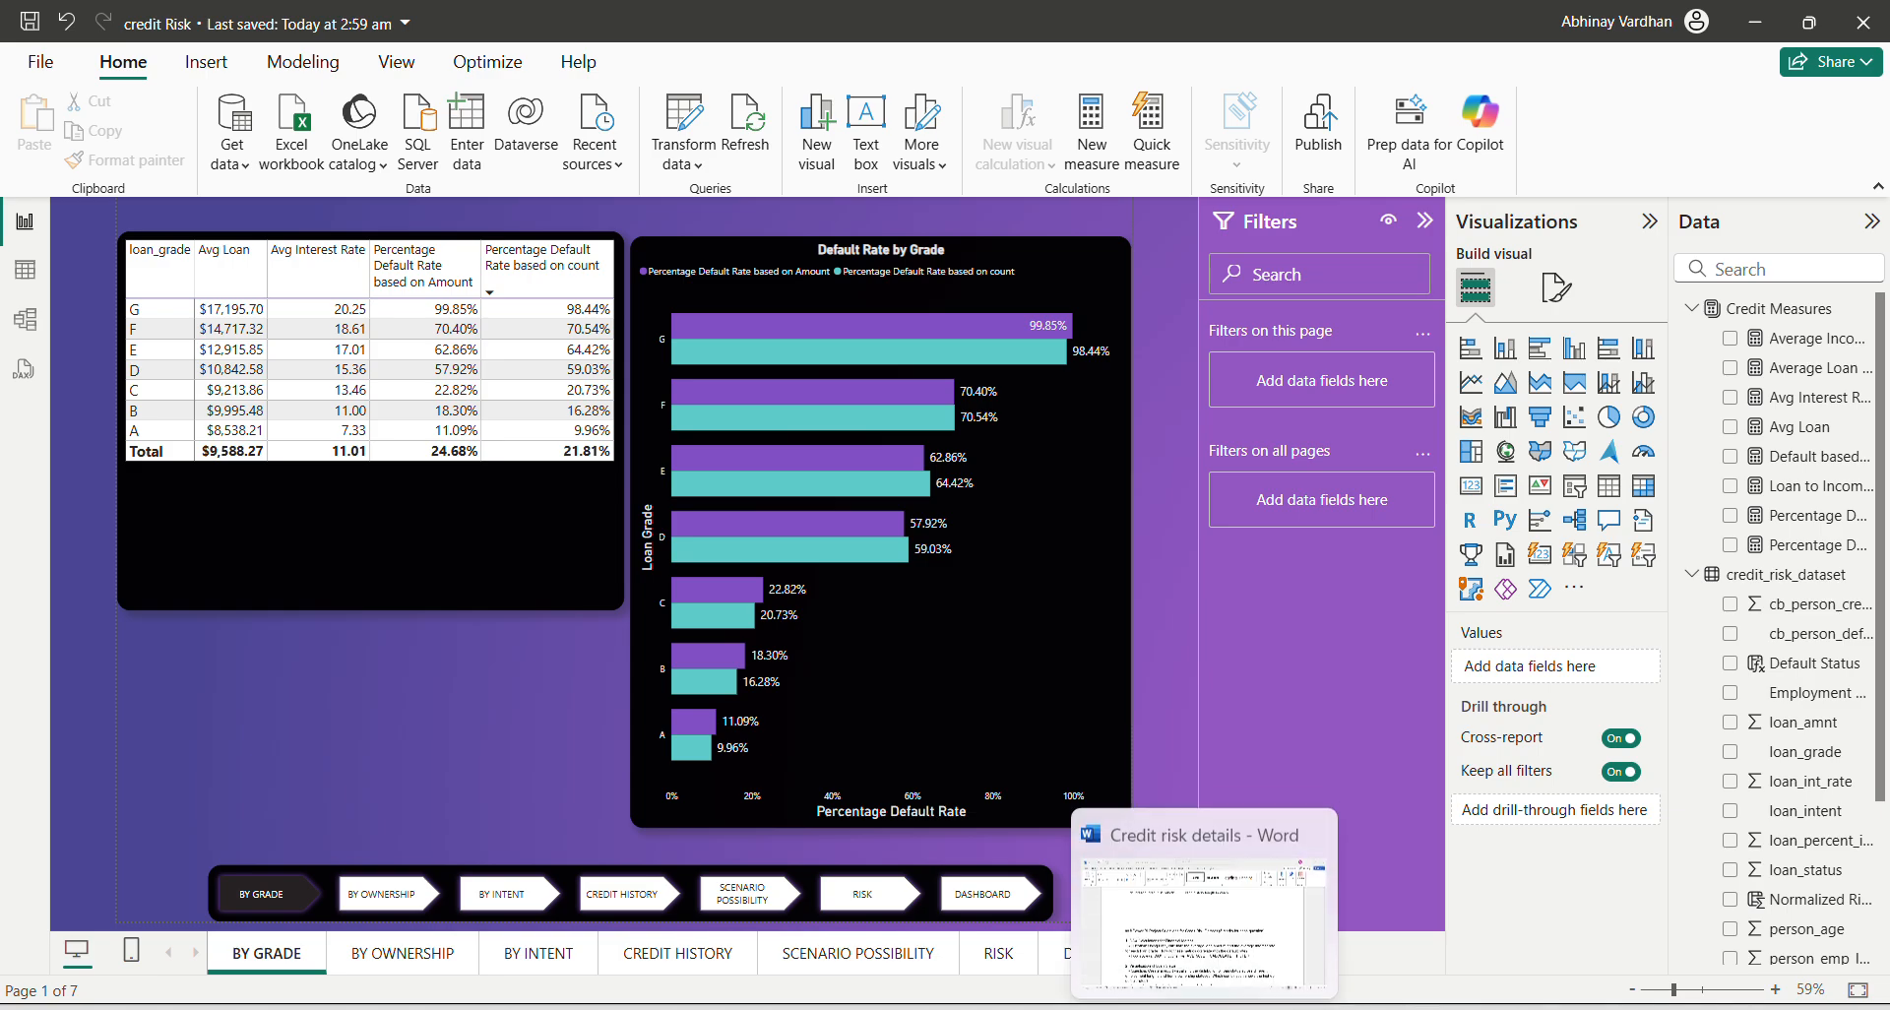
Switch to the Credit risk details document in Word, highlight "average loan amount" in question 1, and return to the Power BI report.
{"action": "left_click", "coordinate": [1203, 1009]}
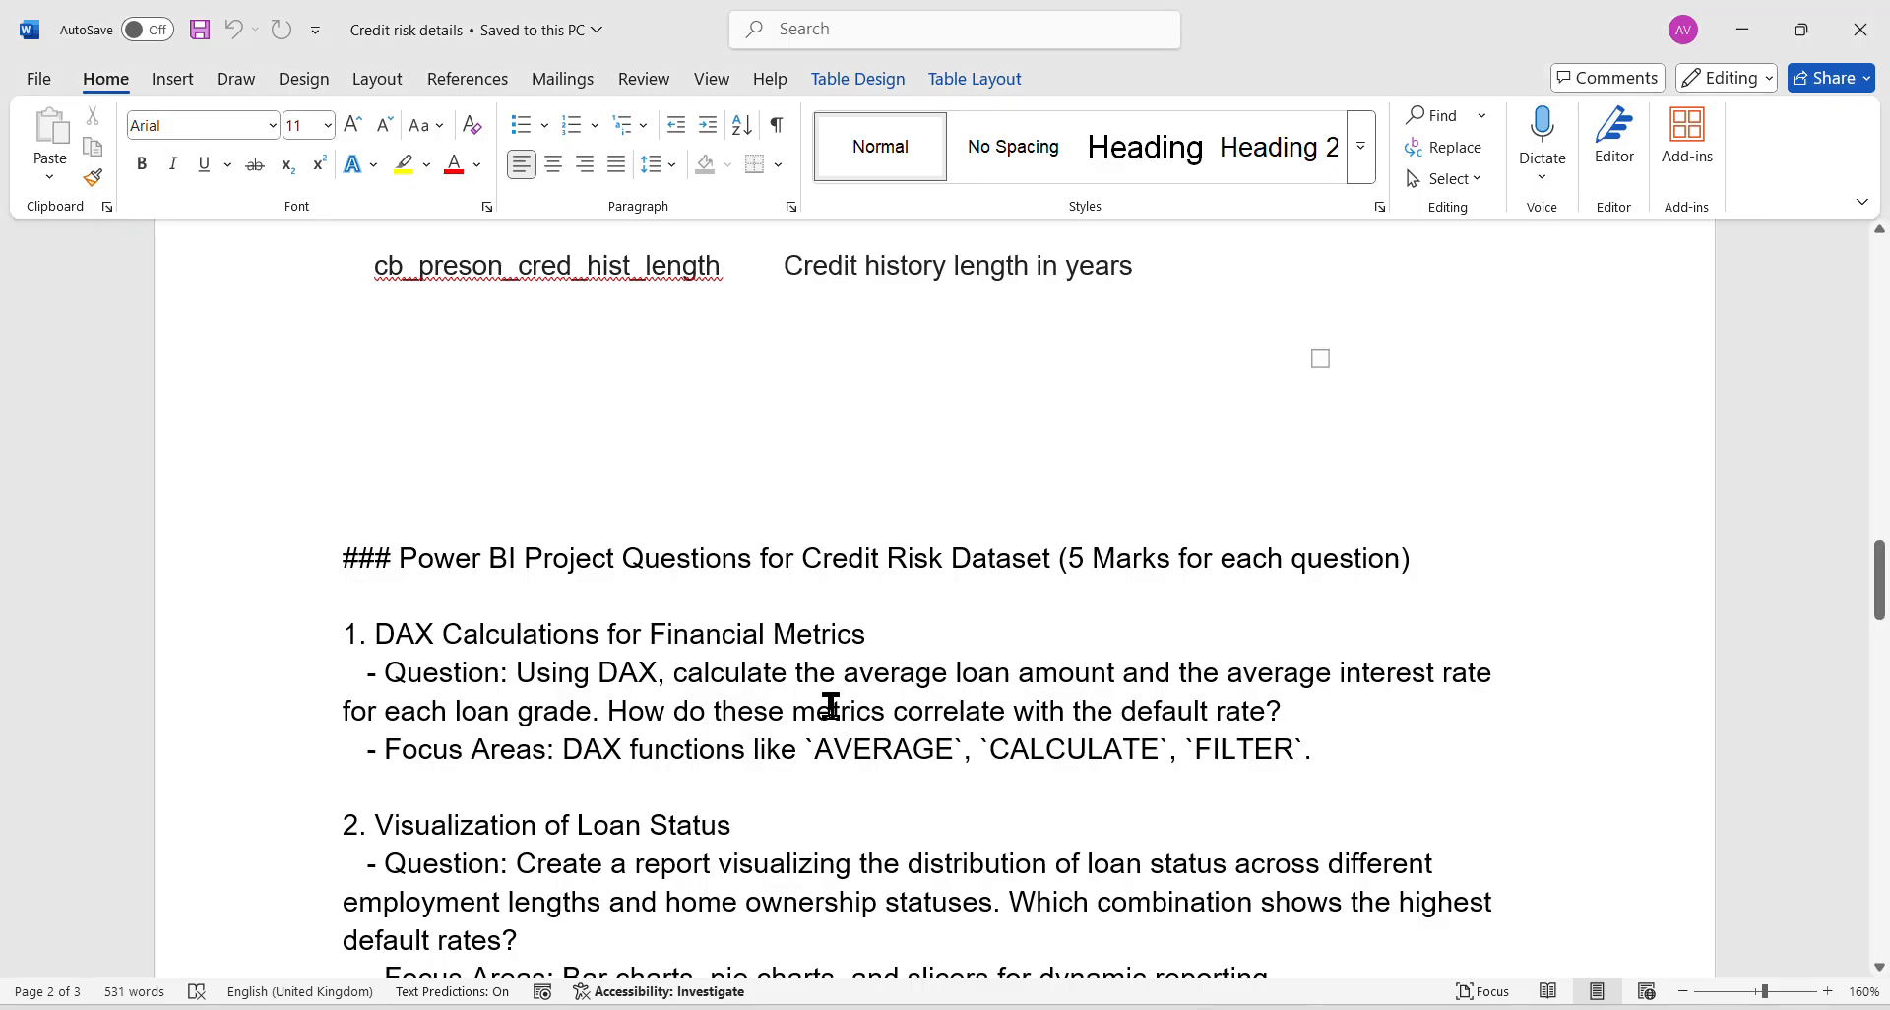
{"action": "left_click_drag", "start_coordinate": [899, 672], "coordinate": [1122, 672]}
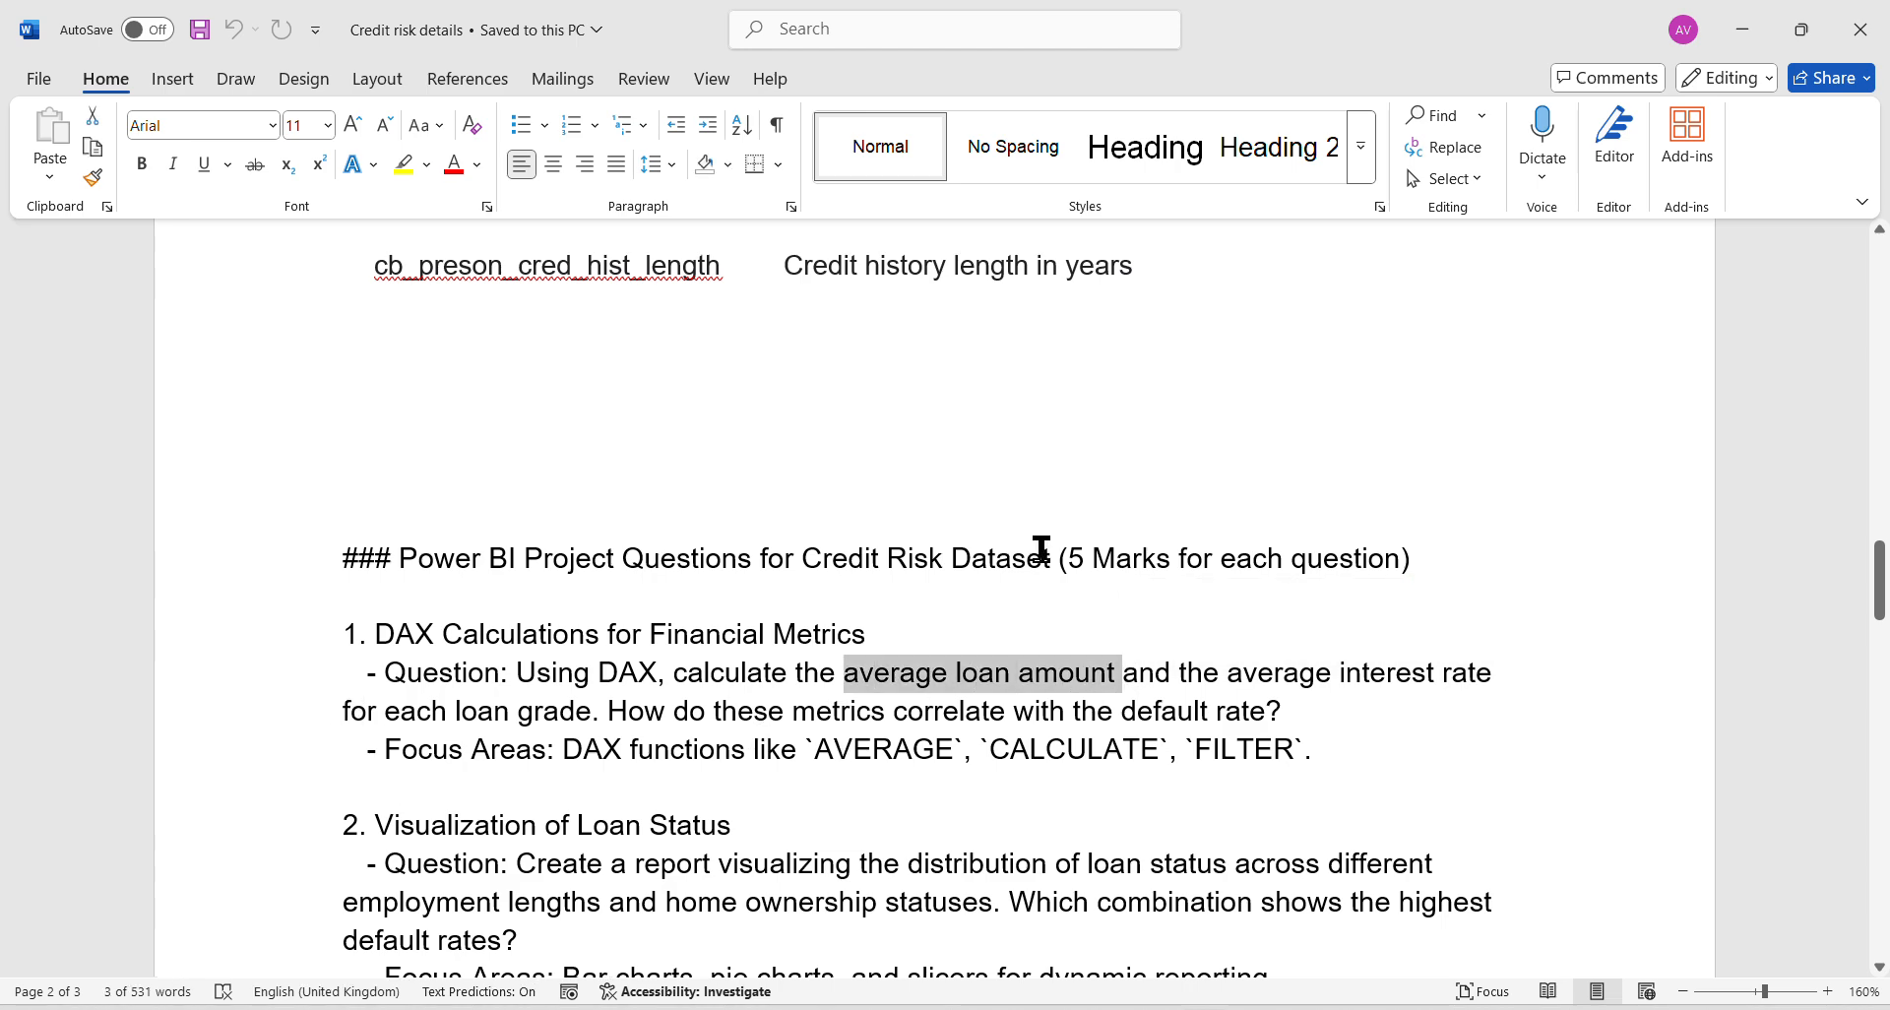
{"action": "left_click", "coordinate": [1802, 29]}
{"action": "left_click", "coordinate": [1755, 37]}
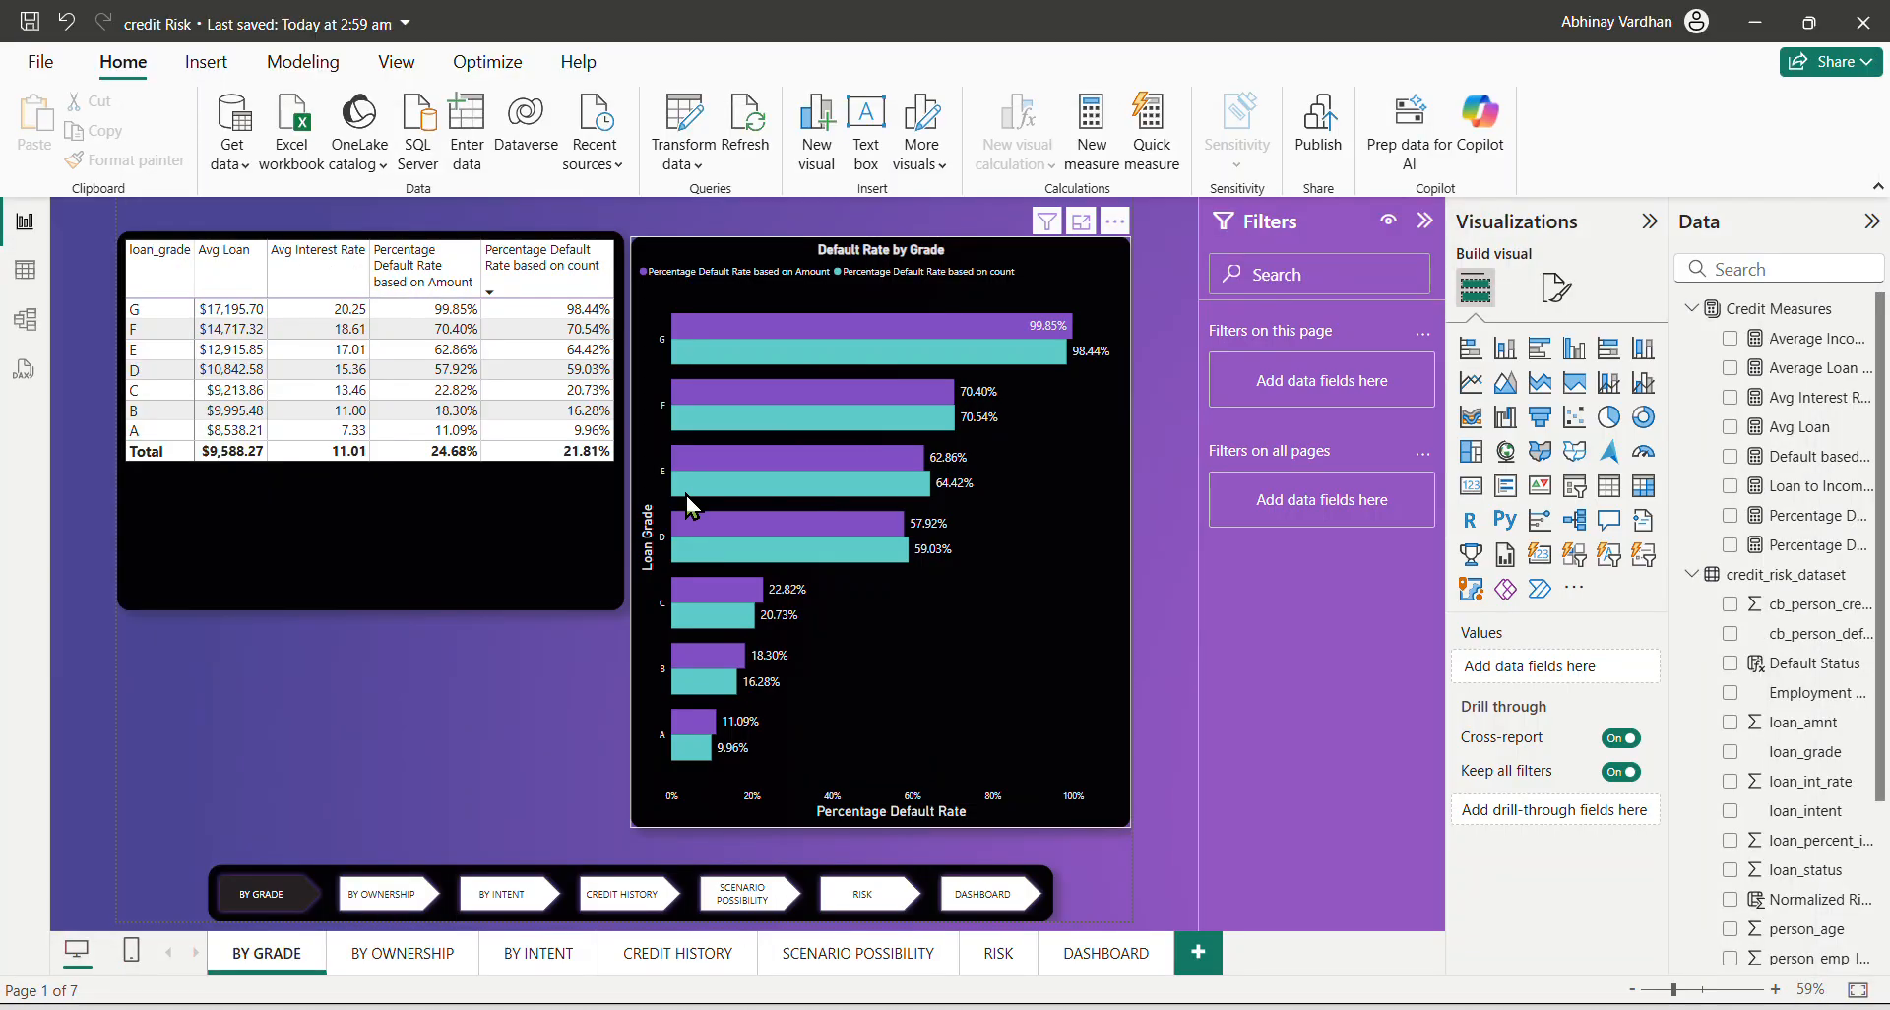
Add loan_amnt to the loan grade matrix values summarized as Average to compare with Avg Loan, and remove it again.
{"action": "left_click", "coordinate": [402, 572]}
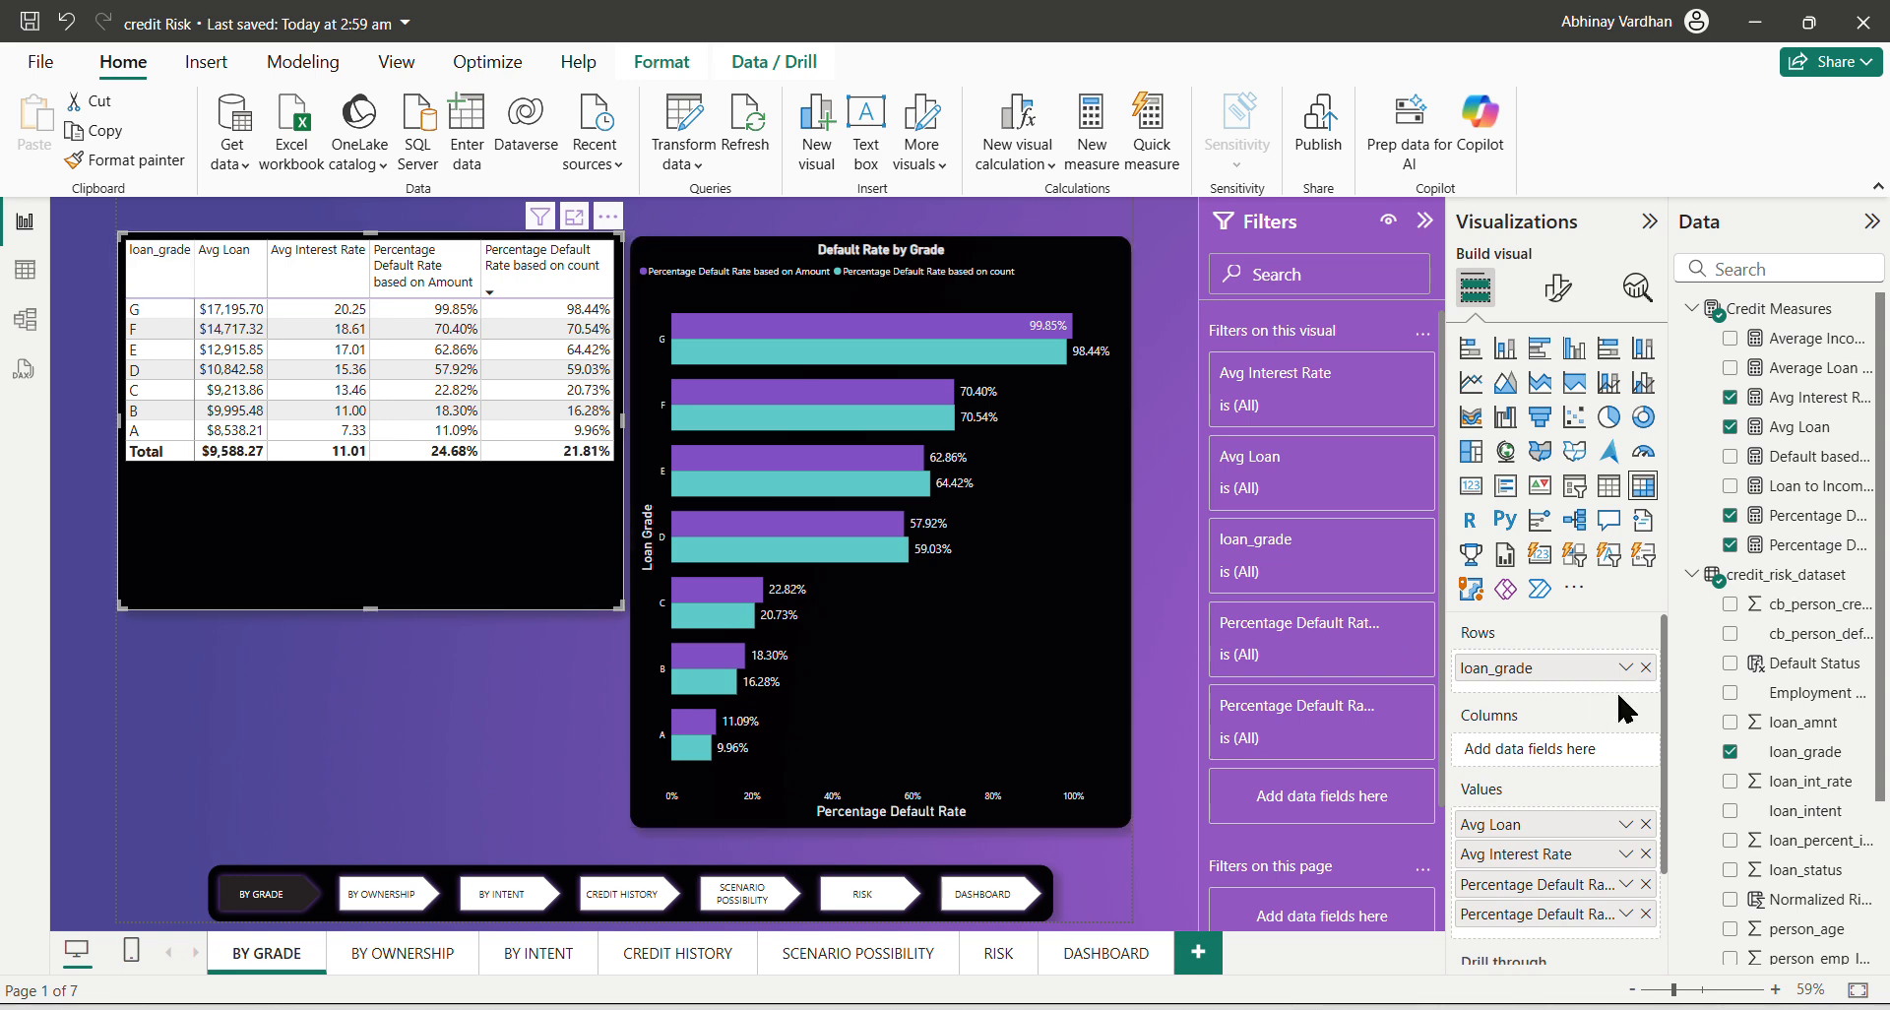
{"action": "scroll", "coordinate": [1572, 817], "scroll_direction": "down", "scroll_amount": 1}
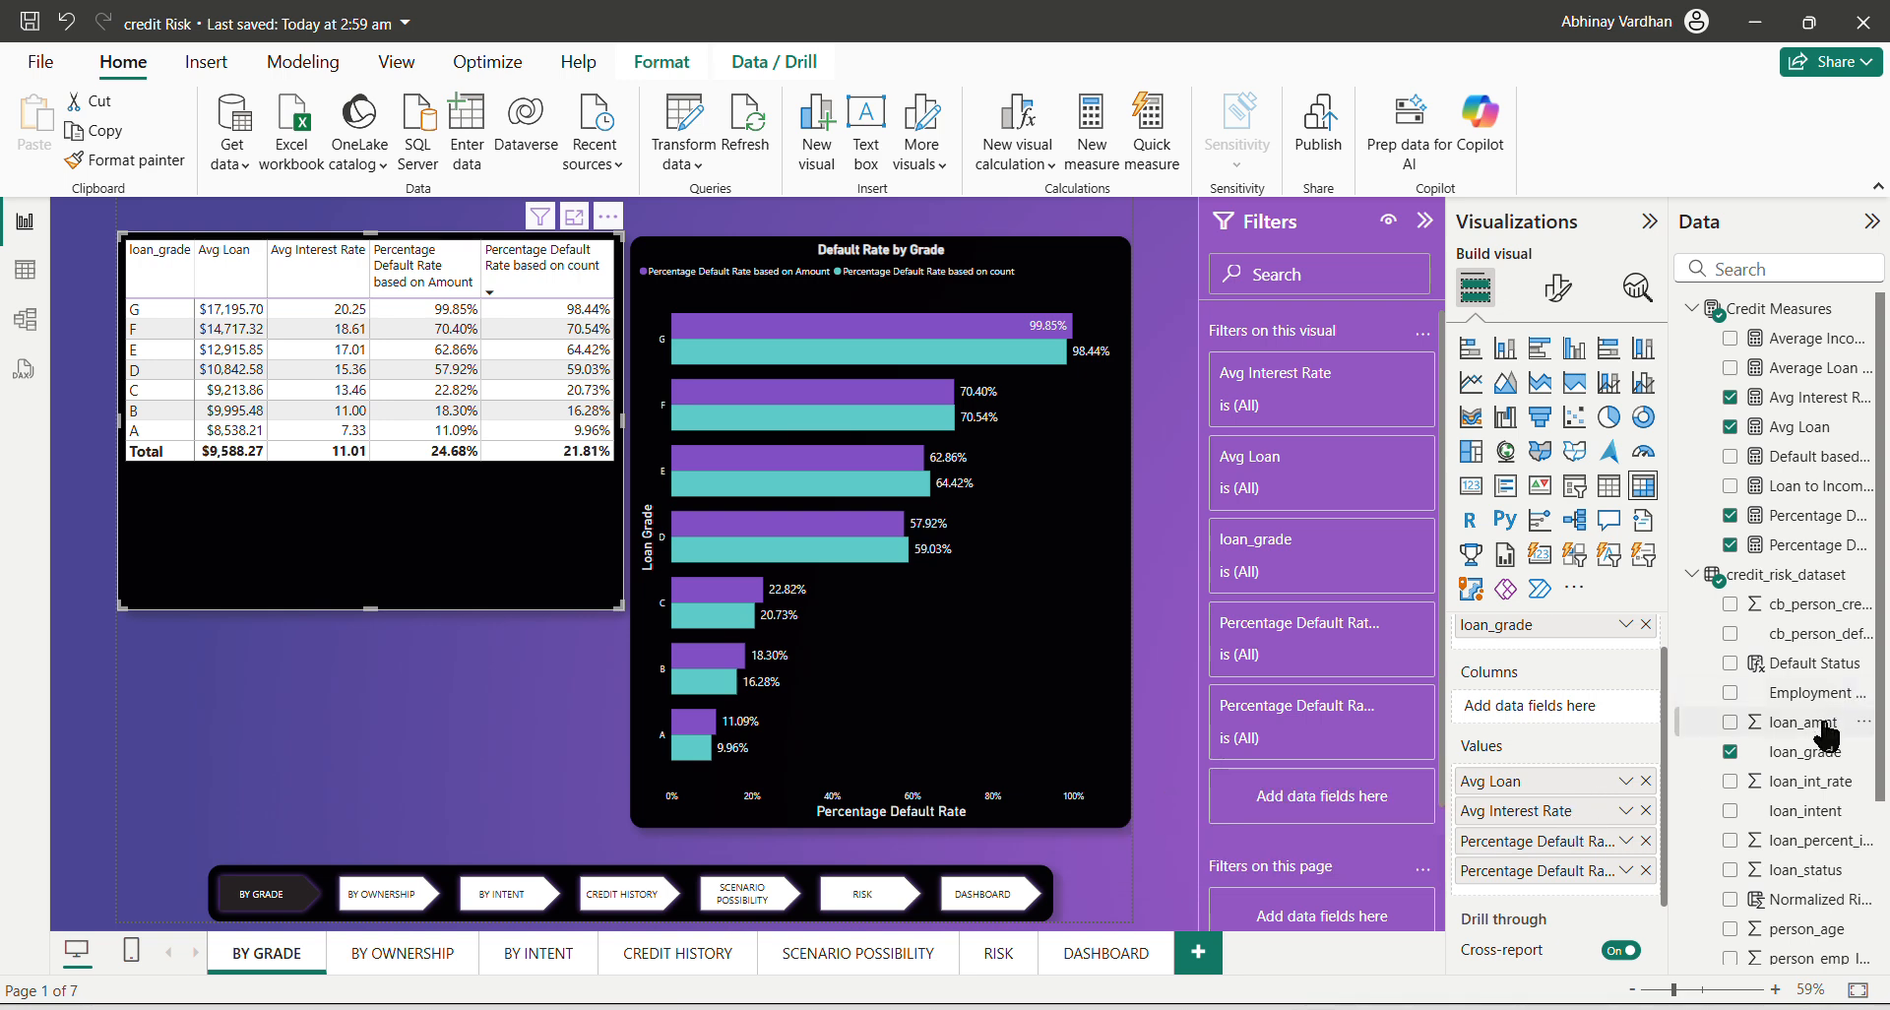
{"action": "left_click_drag", "start_coordinate": [1827, 734], "coordinate": [1575, 779]}
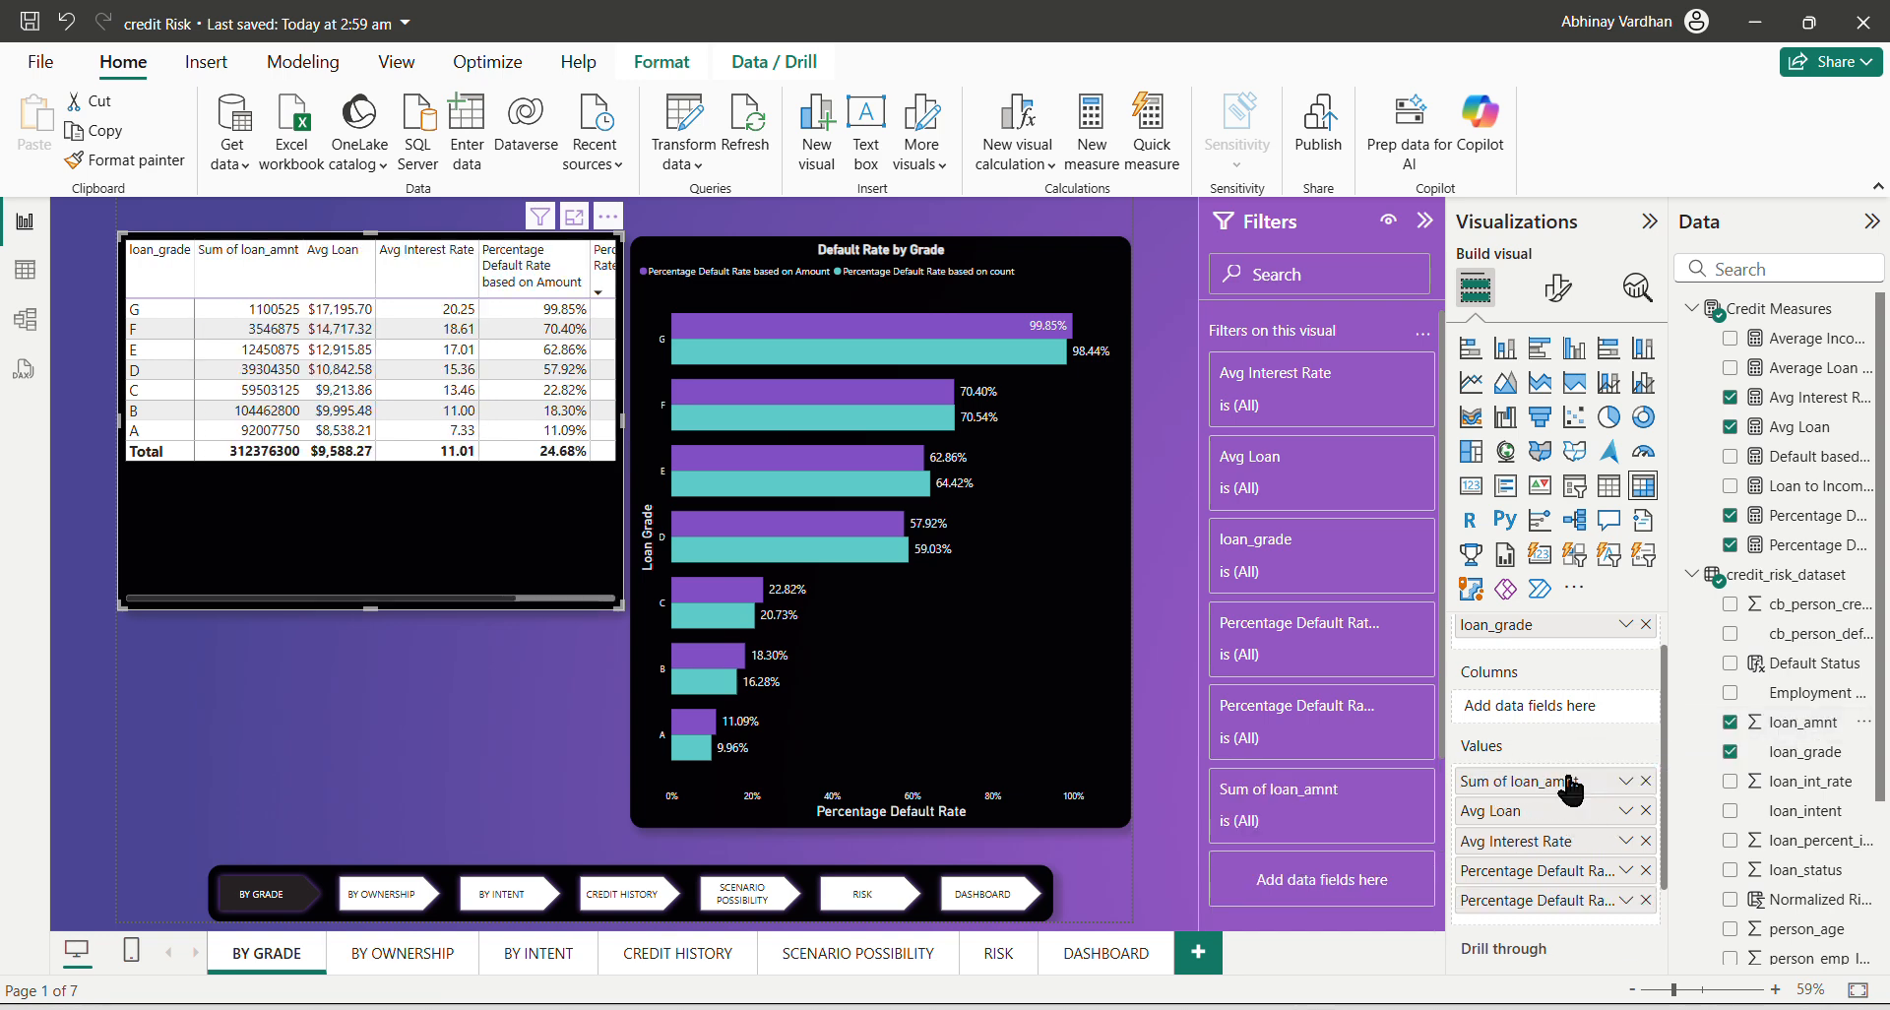
{"action": "left_click", "coordinate": [1625, 781]}
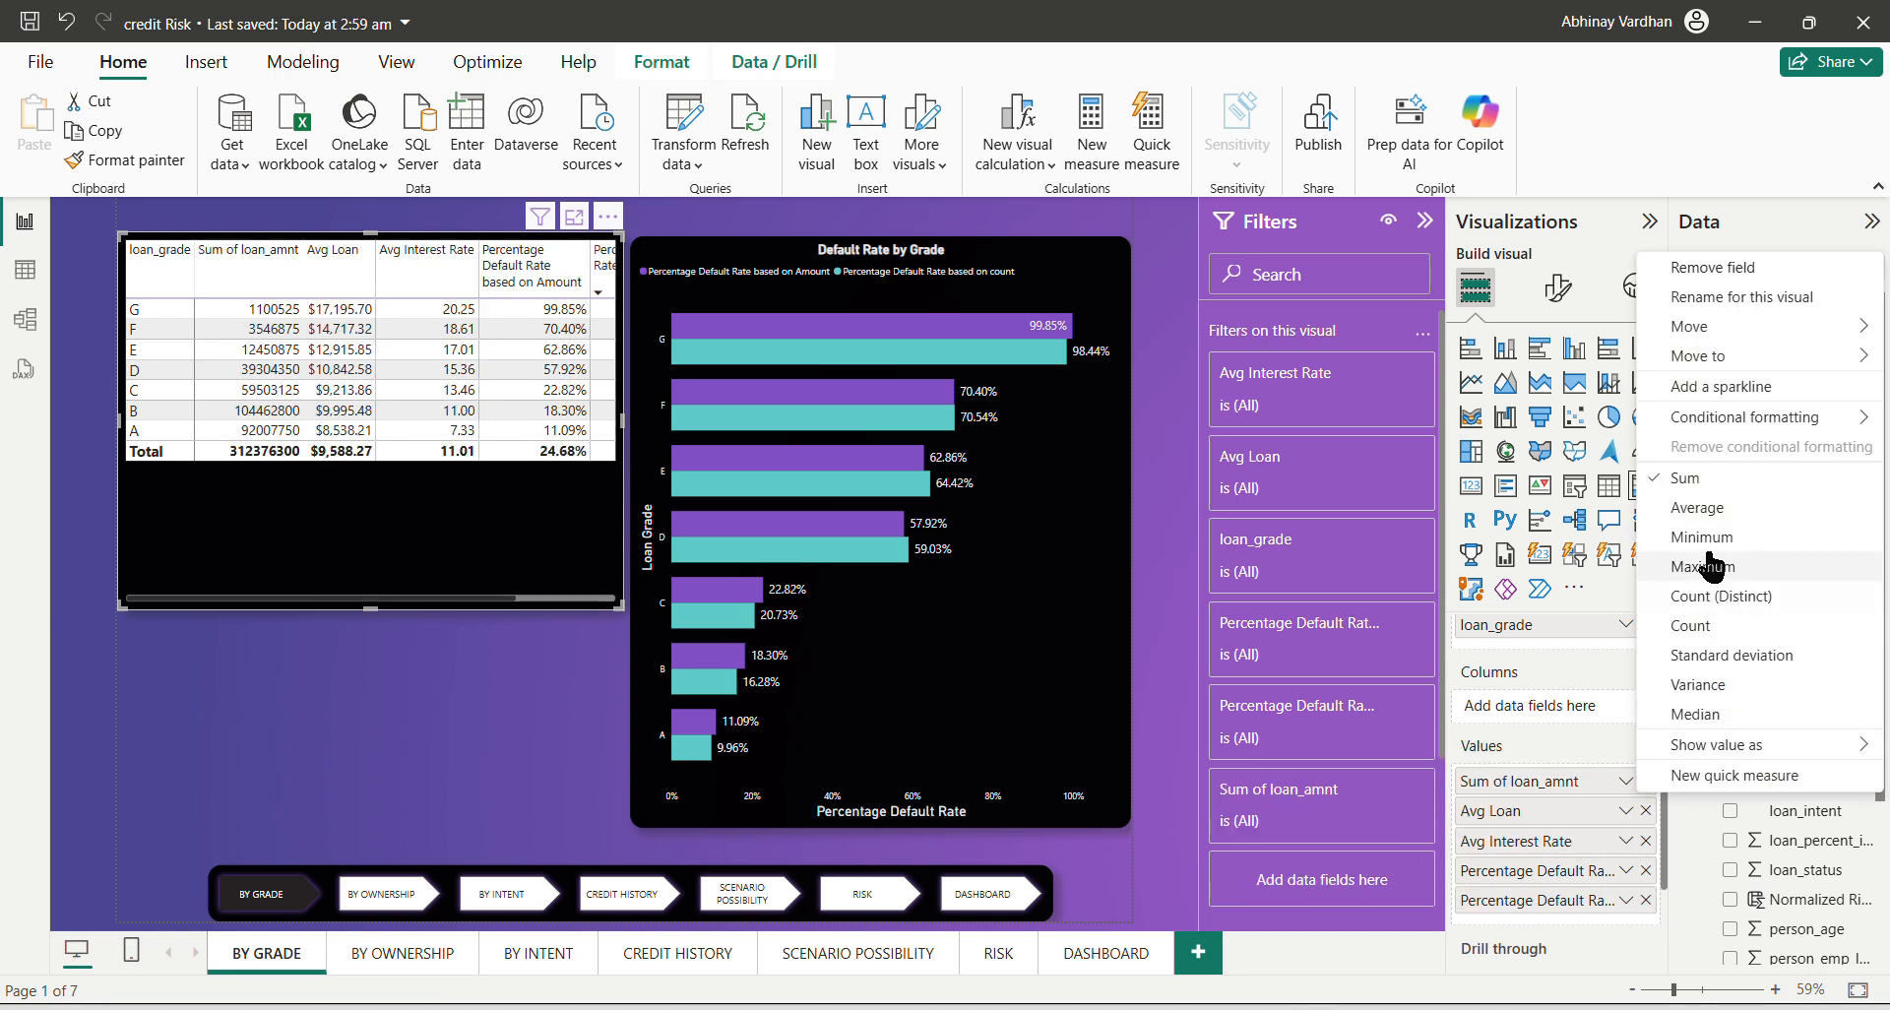
{"action": "left_click", "coordinate": [1697, 508]}
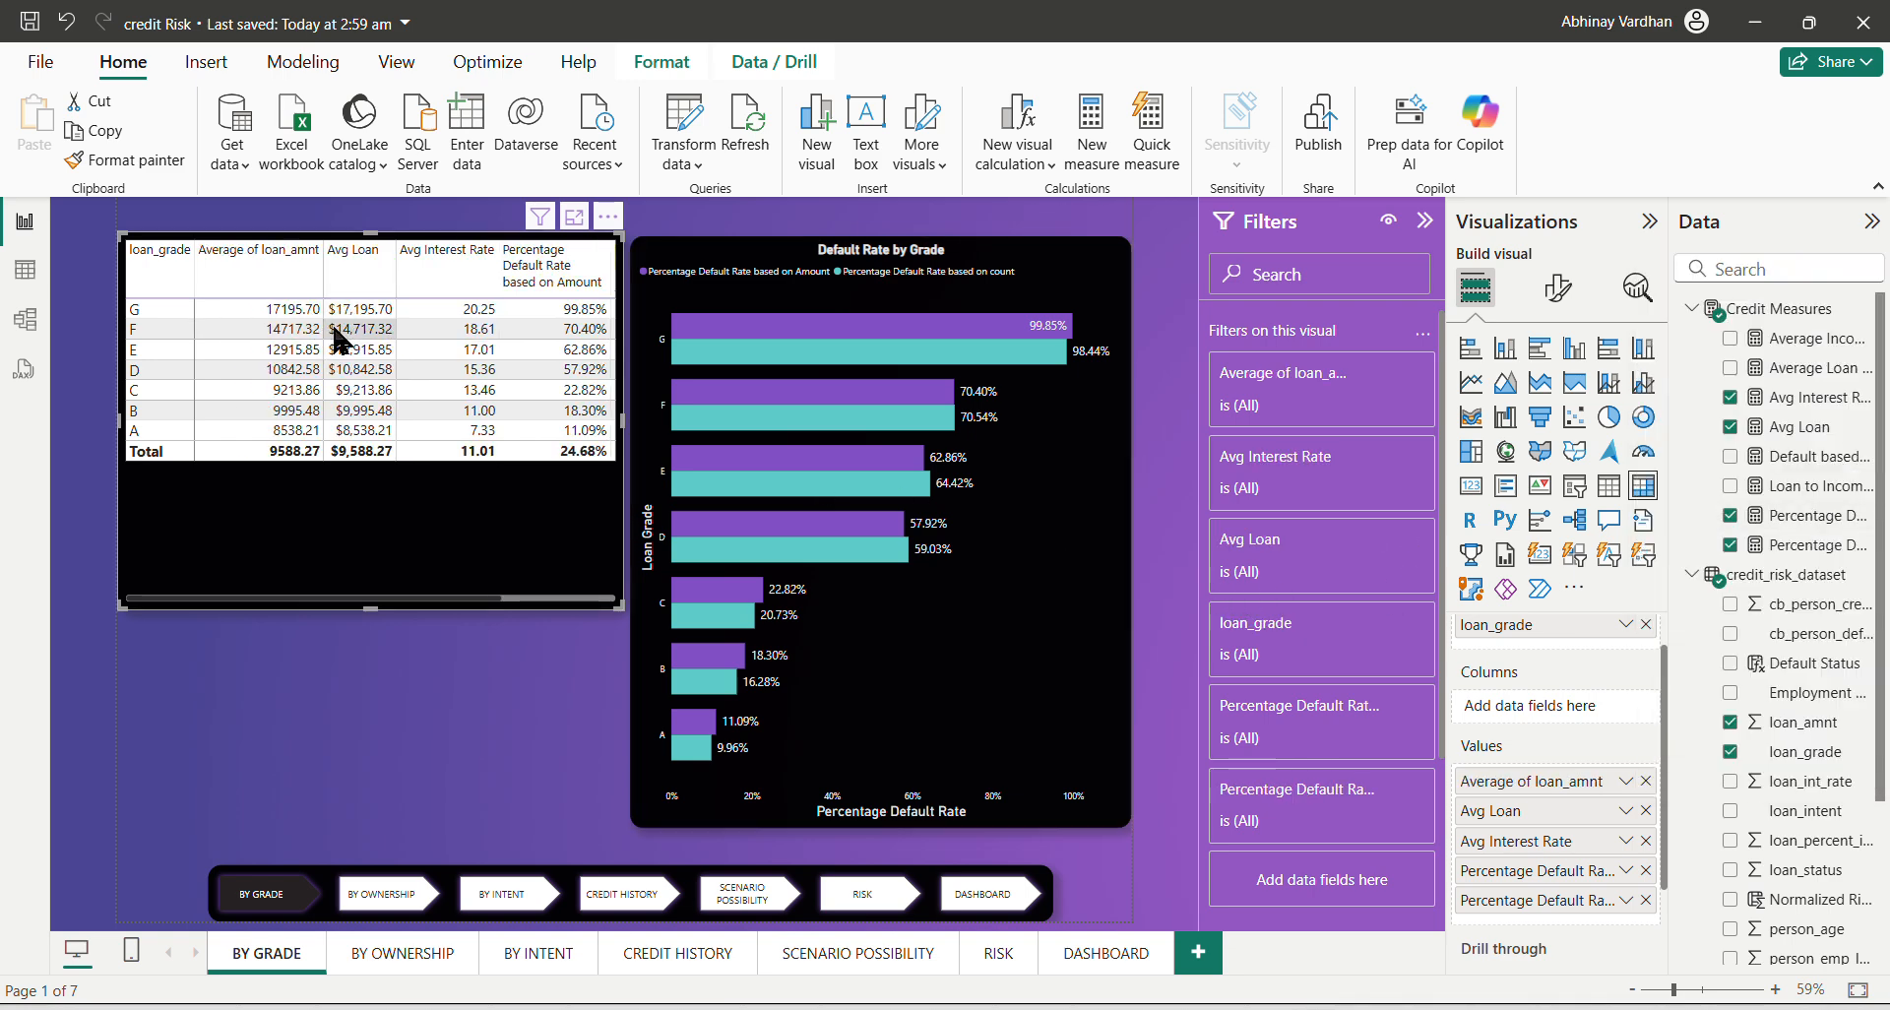
{"action": "left_click", "coordinate": [1646, 782]}
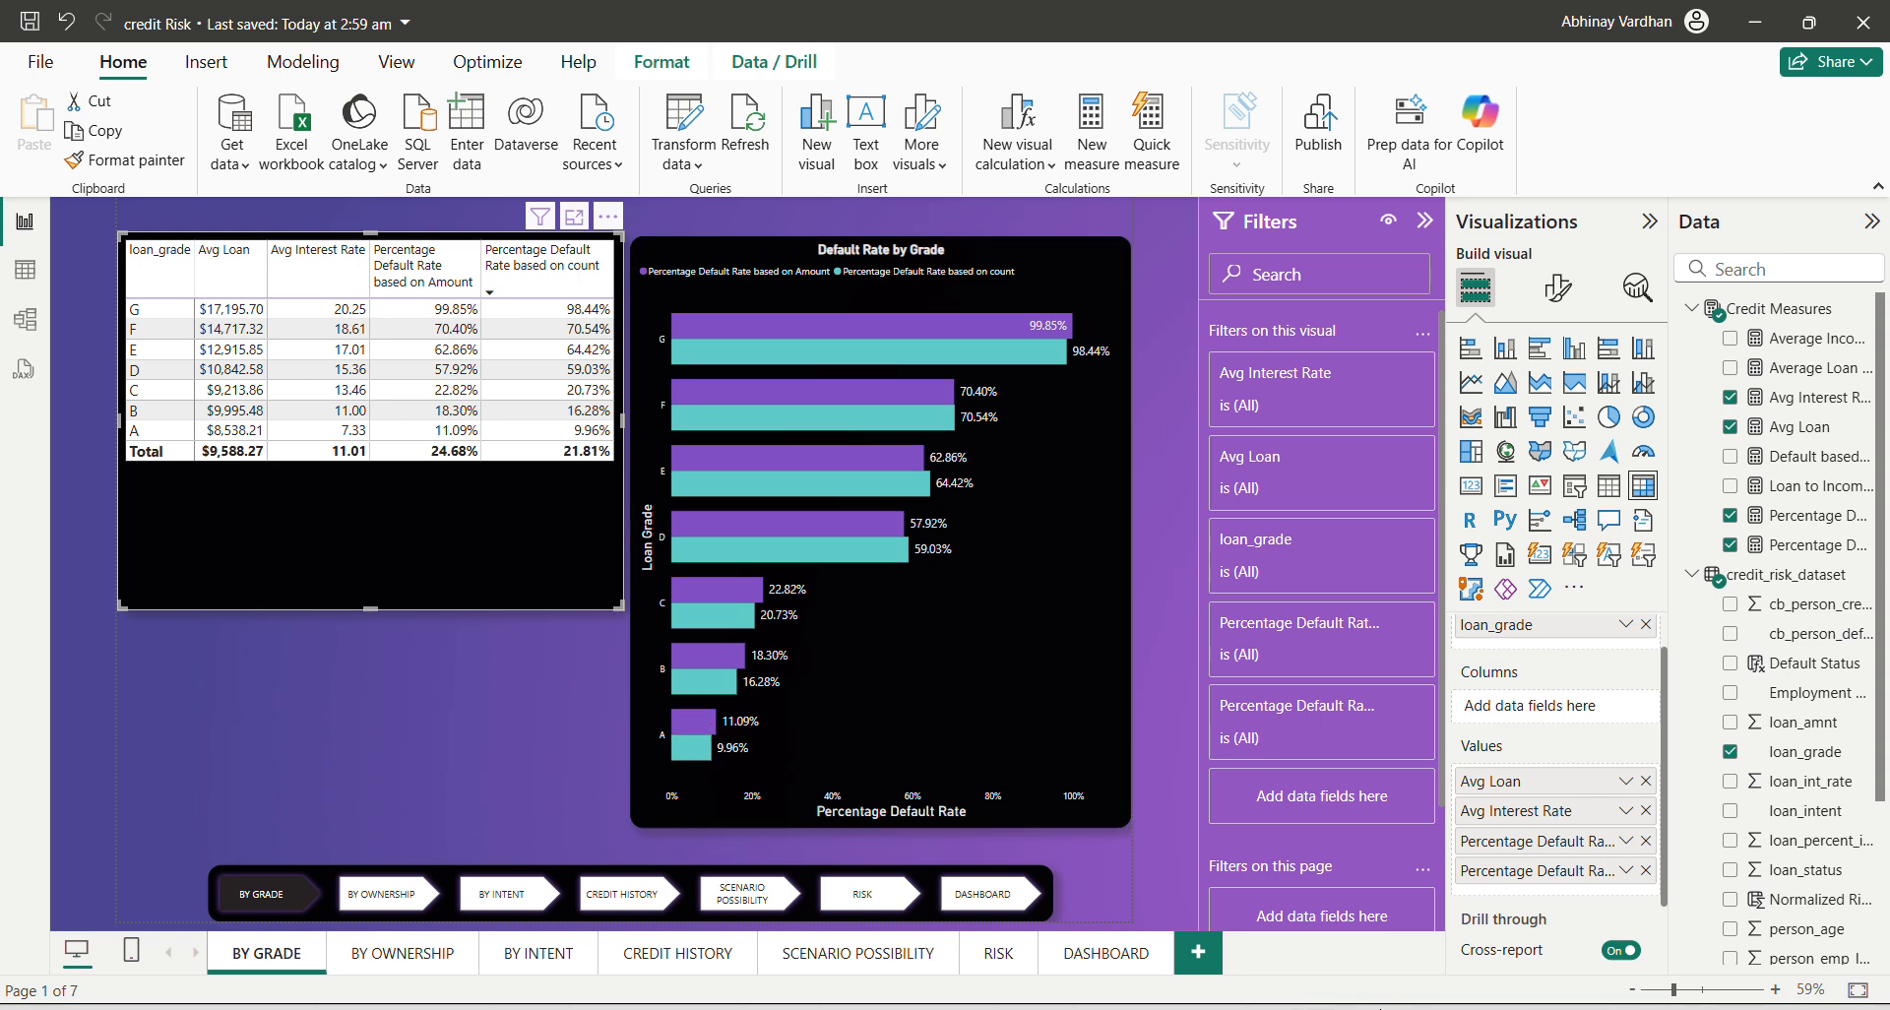
Switch to the Word document, read question 2 about visualizing loan status, and return to the Power BI report.
{"action": "key", "text": "alt+Tab"}
{"action": "scroll", "coordinate": [1054, 726], "scroll_direction": "down", "scroll_amount": 2}
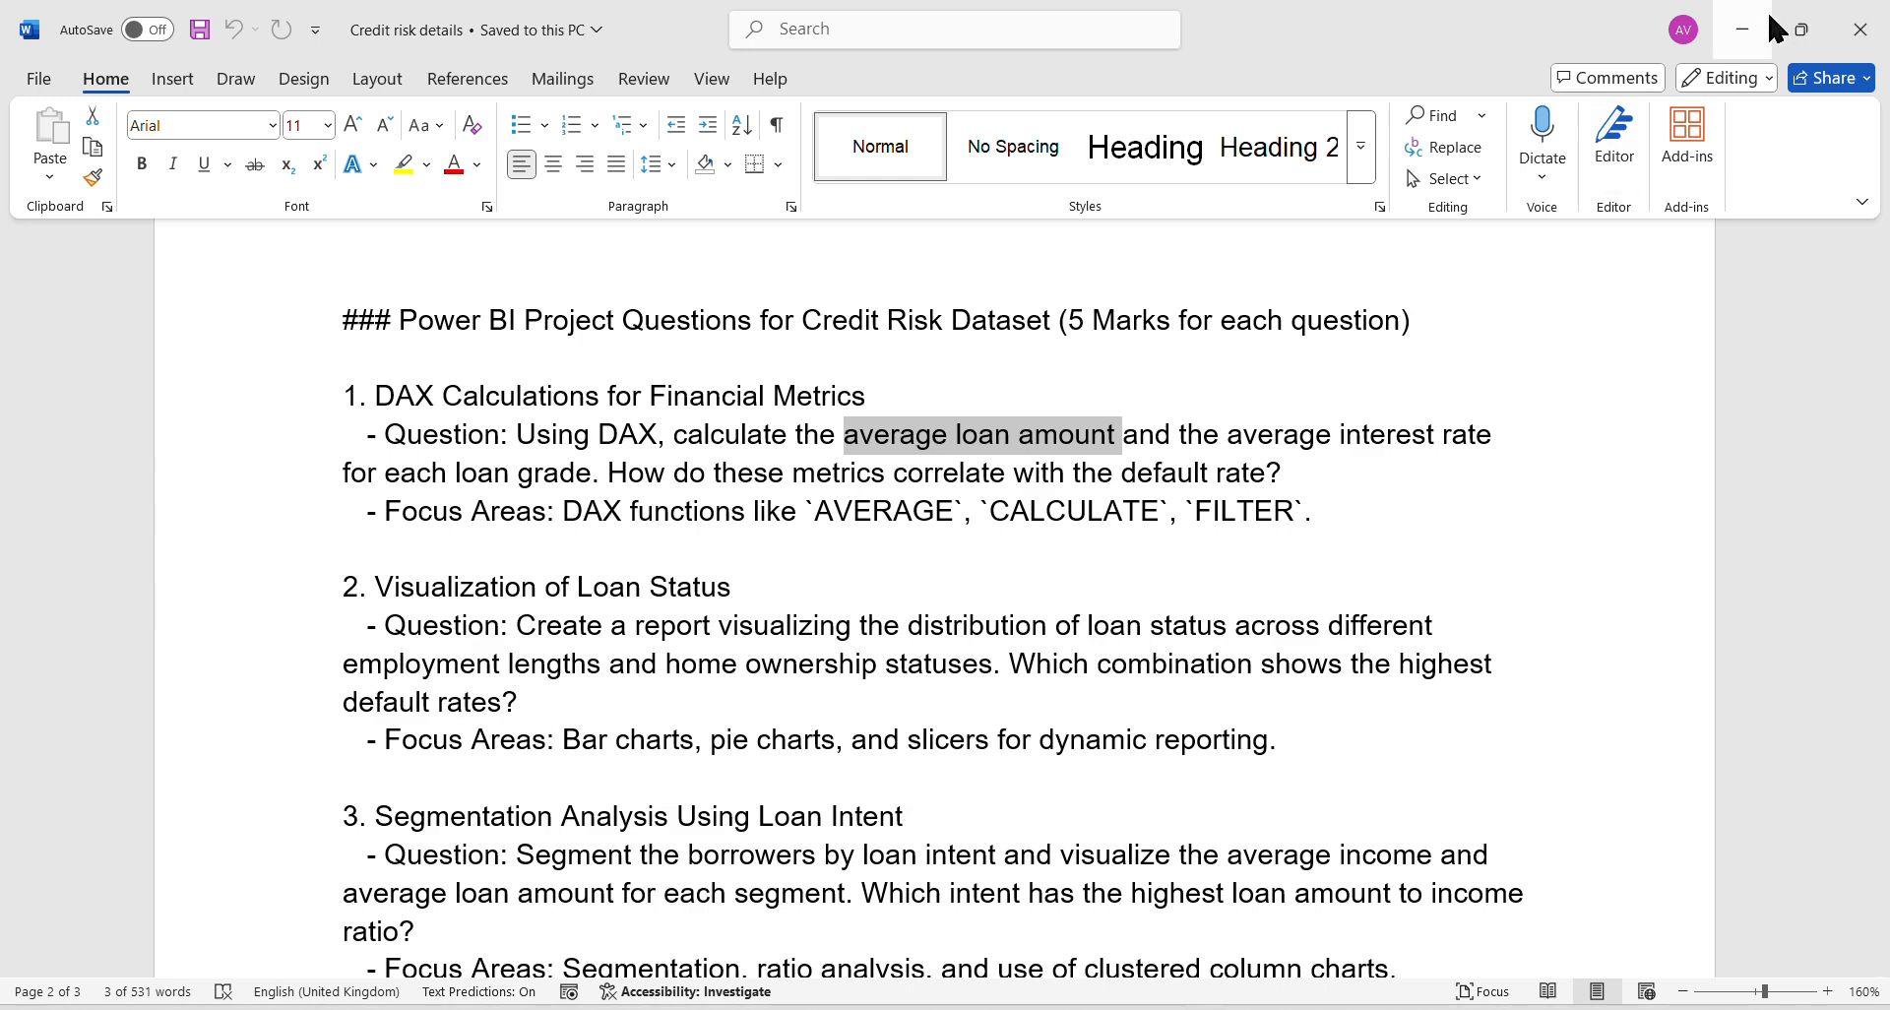
{"action": "left_click", "coordinate": [1742, 29]}
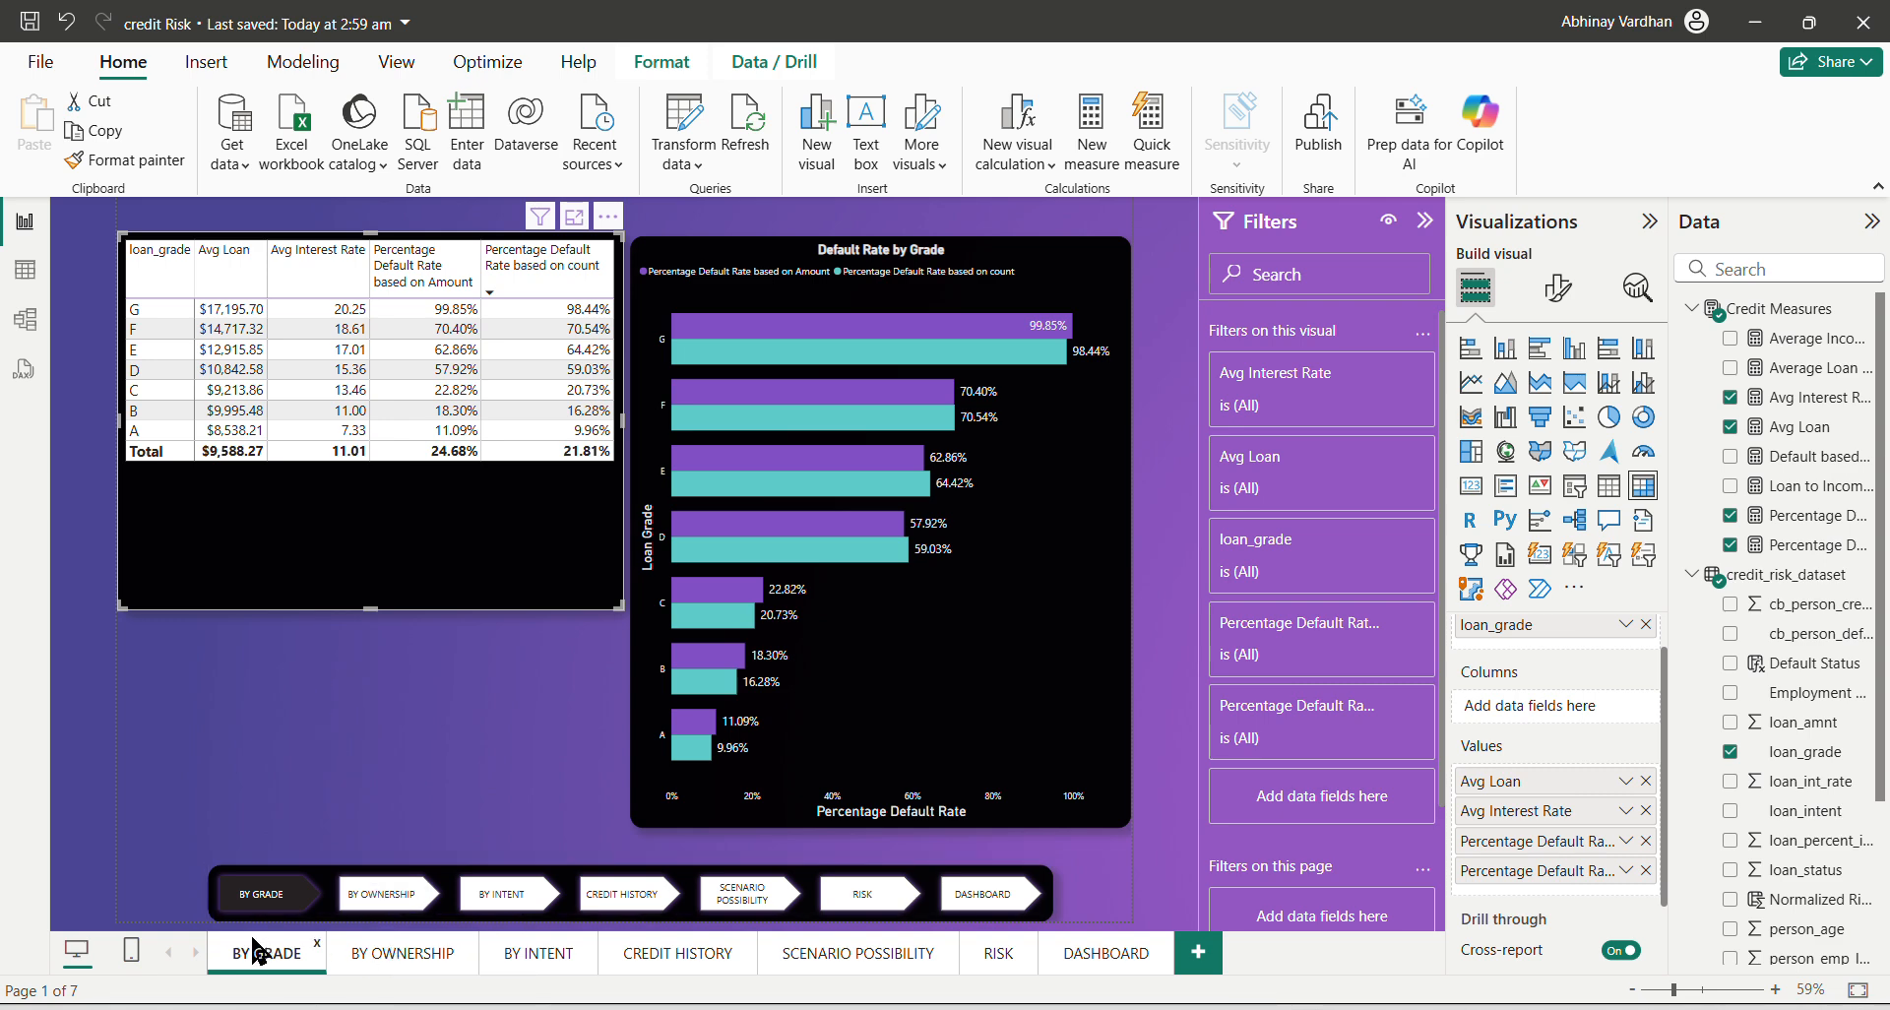
Open the credit_risk_dataset table data, review the Default Status column's IF formula, and select the Employment Category column.
{"action": "left_click", "coordinate": [24, 268]}
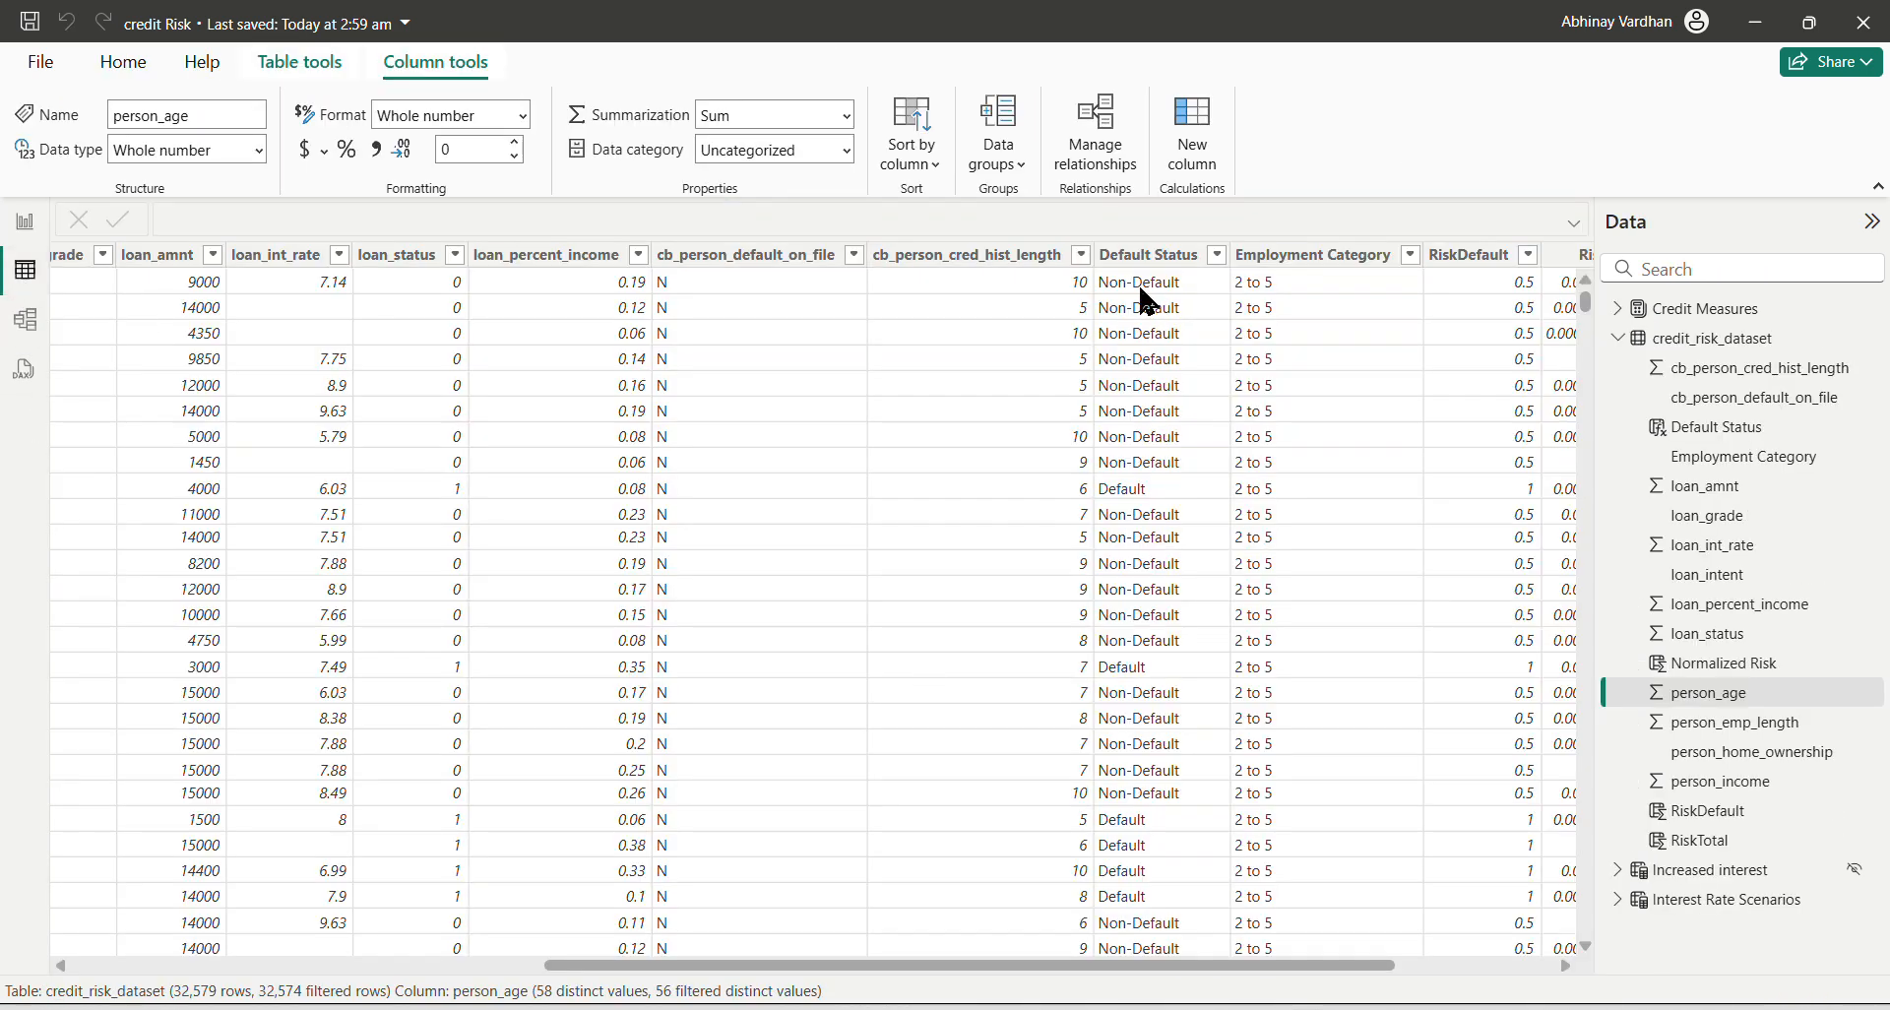
{"action": "left_click", "coordinate": [1142, 255]}
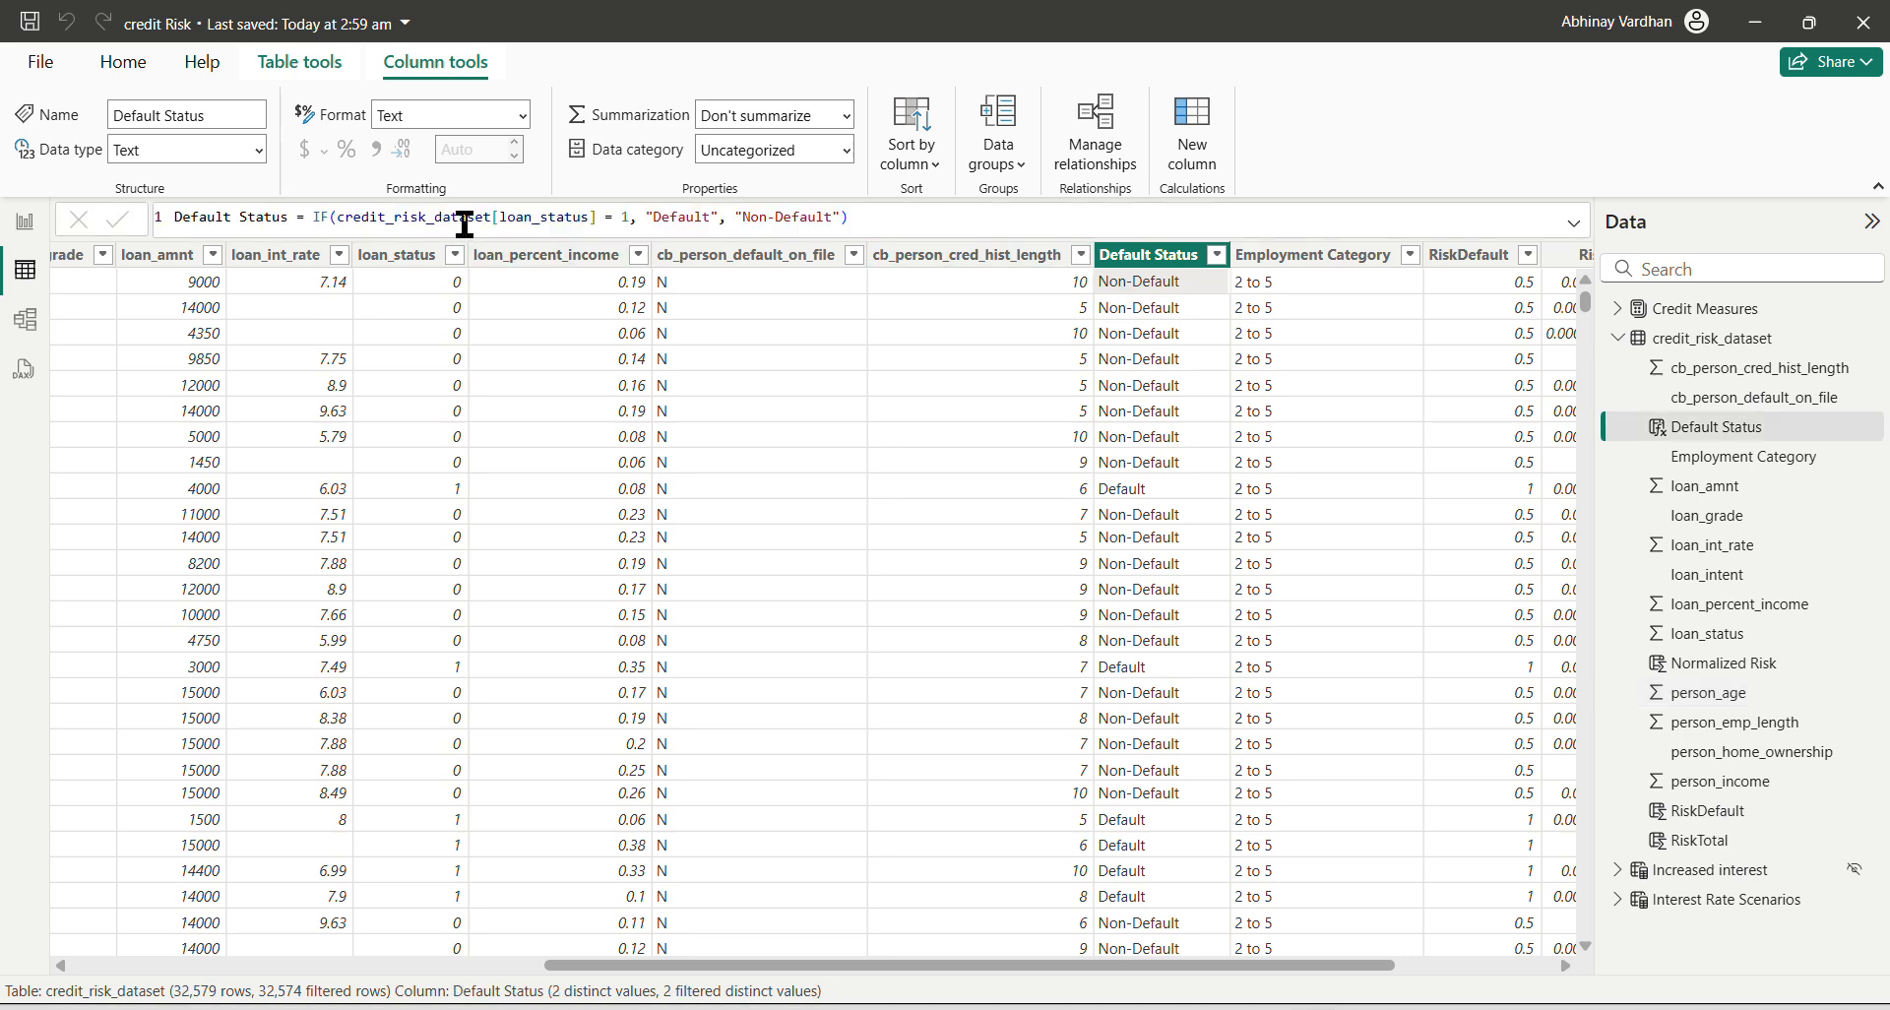
{"action": "left_click_drag", "start_coordinate": [175, 218], "coordinate": [828, 195]}
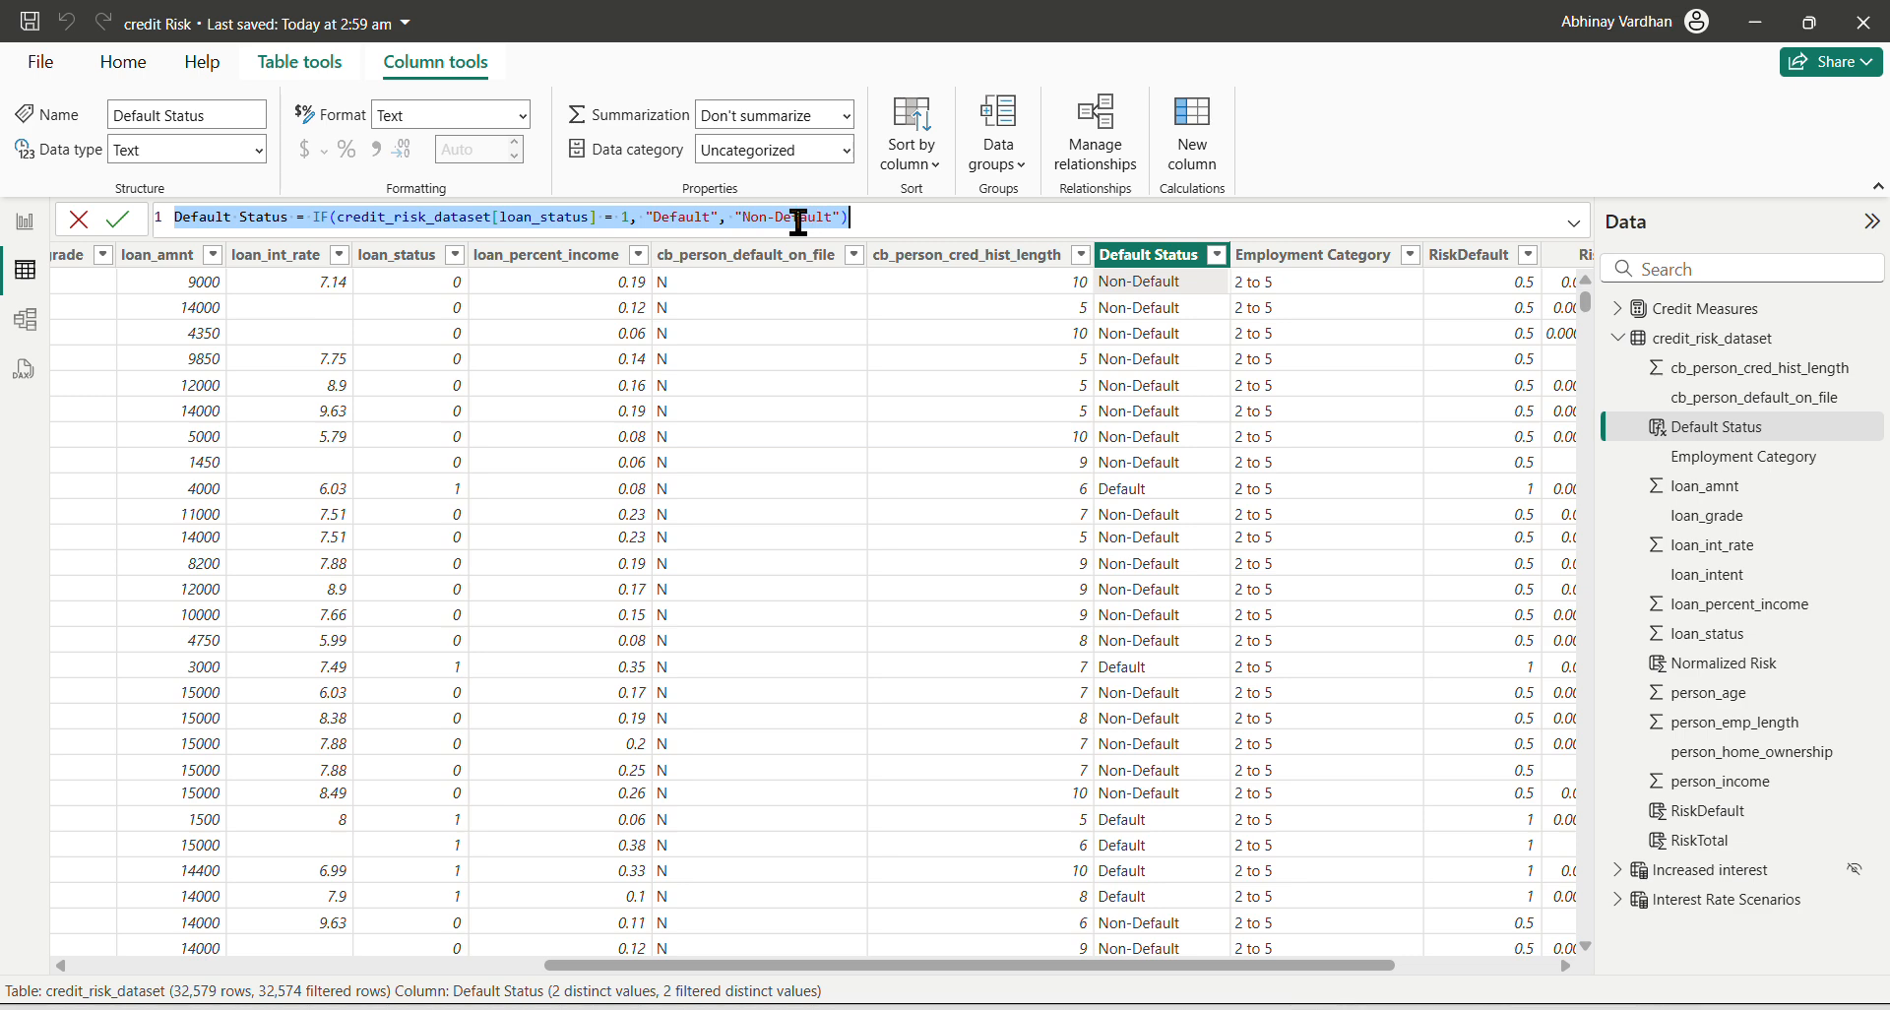
{"action": "left_click", "coordinate": [1271, 258]}
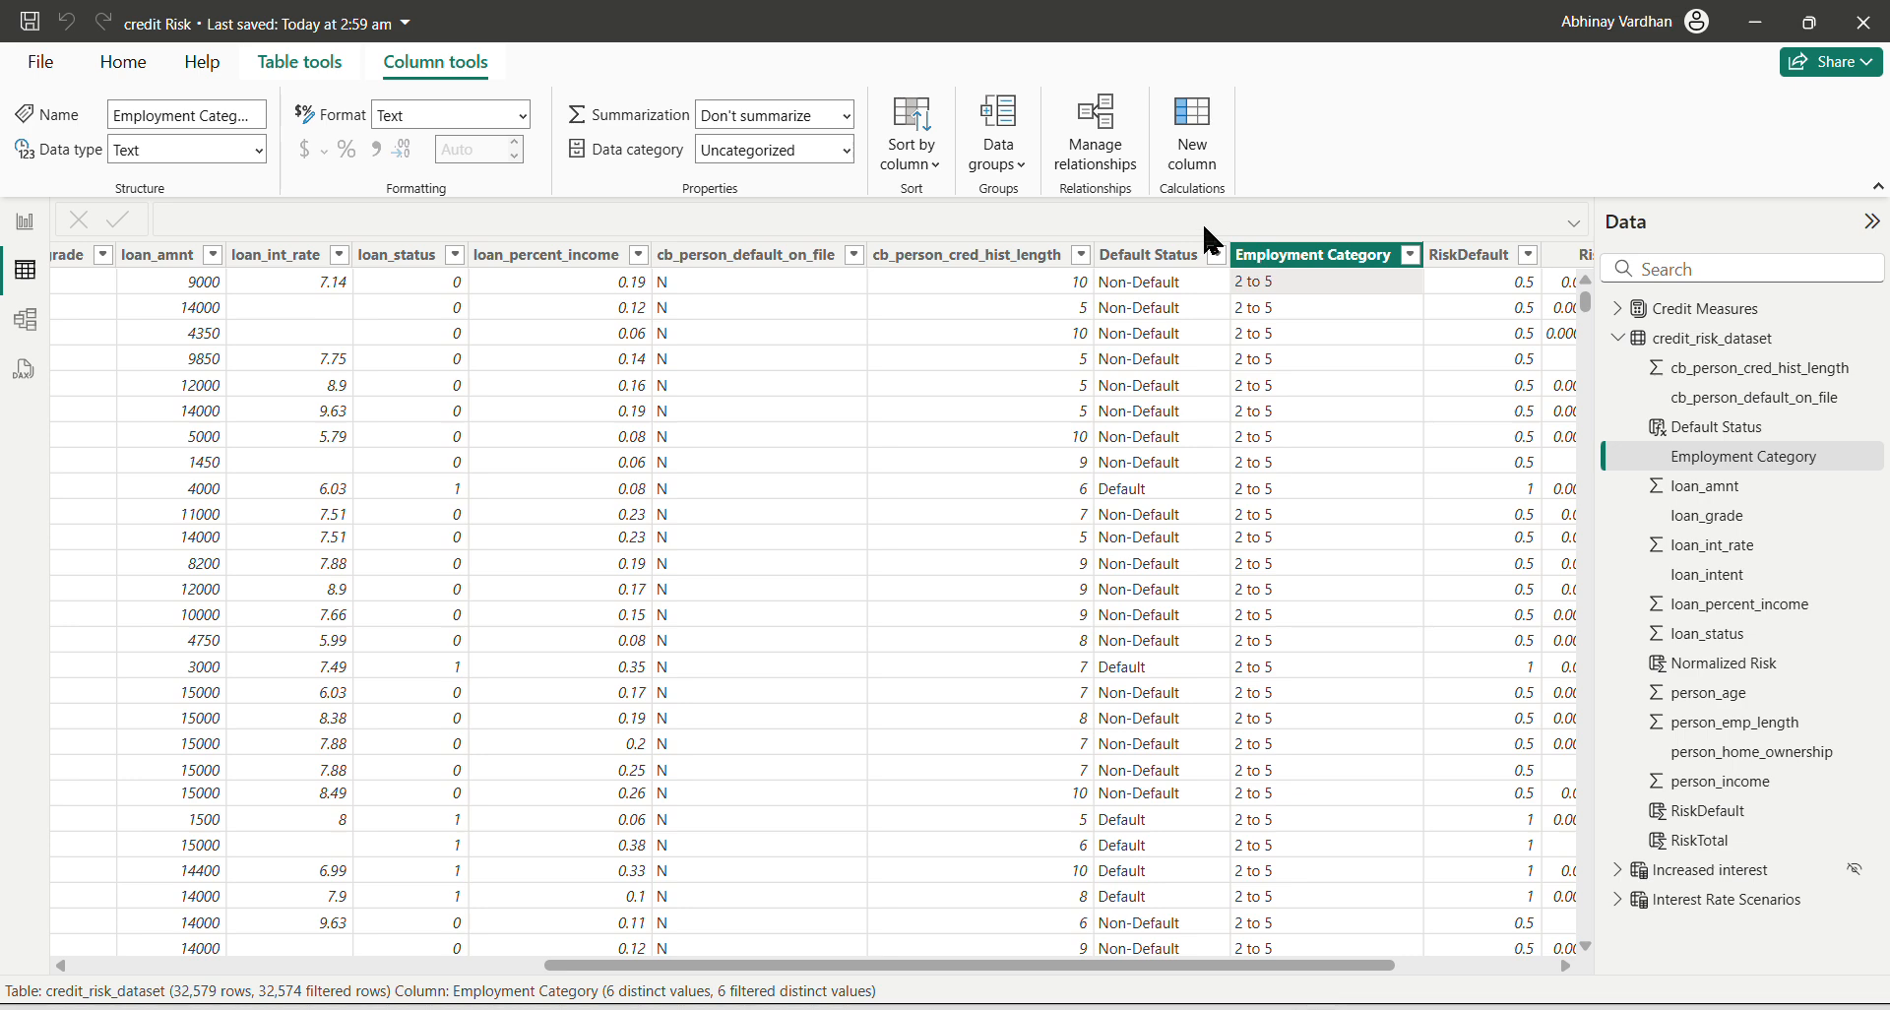
Open the Power Query Editor from the report and show the Added Conditional Column step of the credit_risk_dataset query.
{"action": "left_click", "coordinate": [21, 222]}
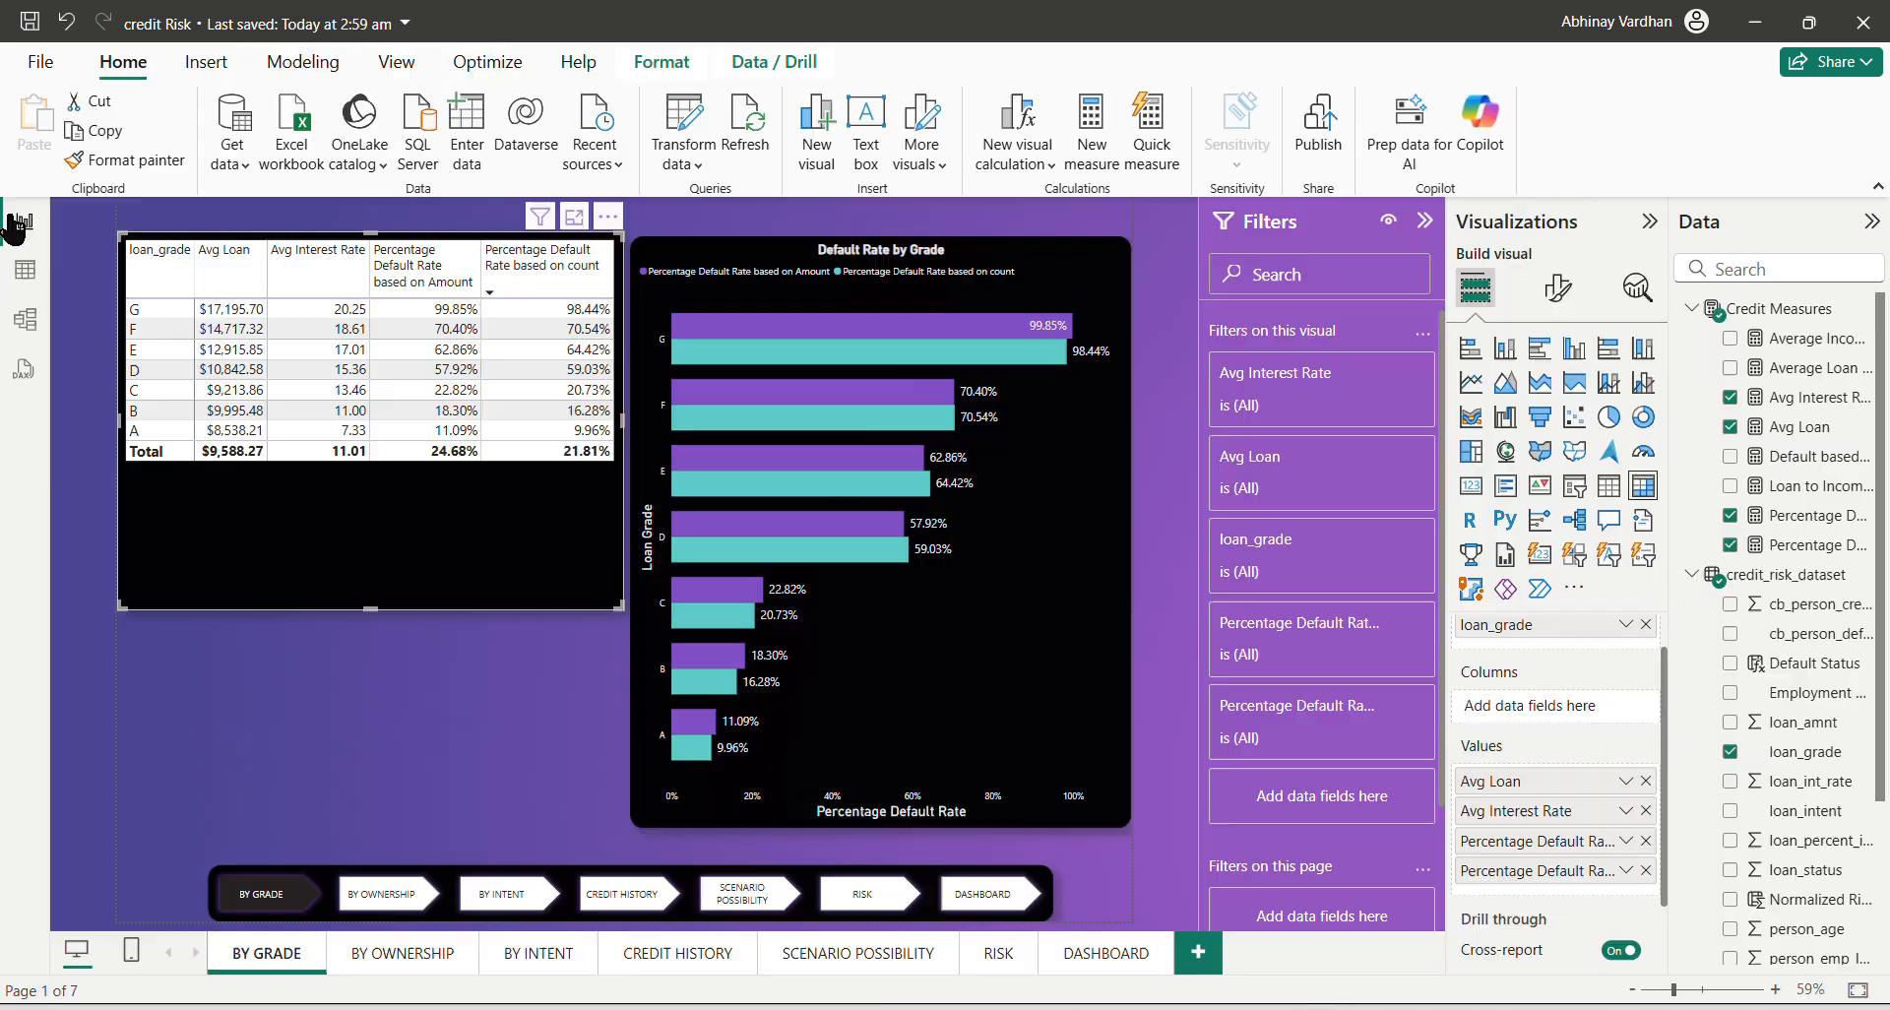
{"action": "left_click", "coordinate": [686, 157]}
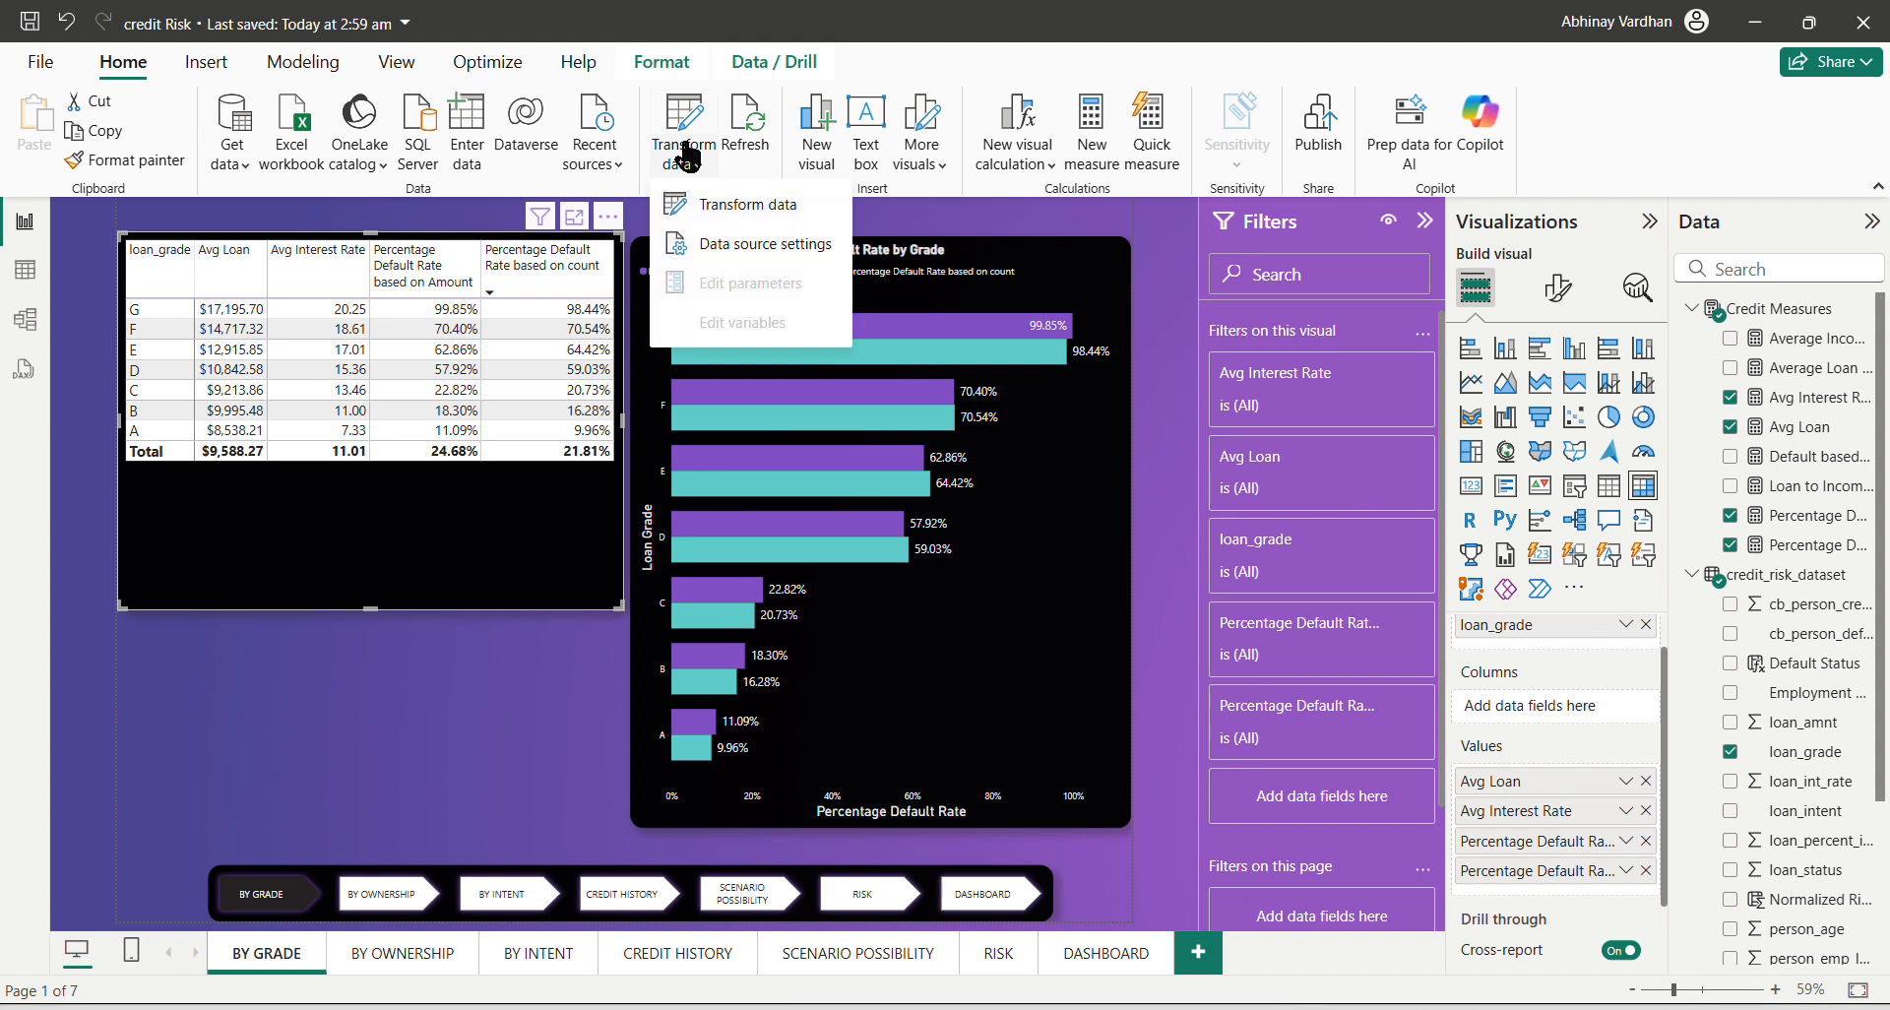
{"action": "left_click", "coordinate": [699, 219]}
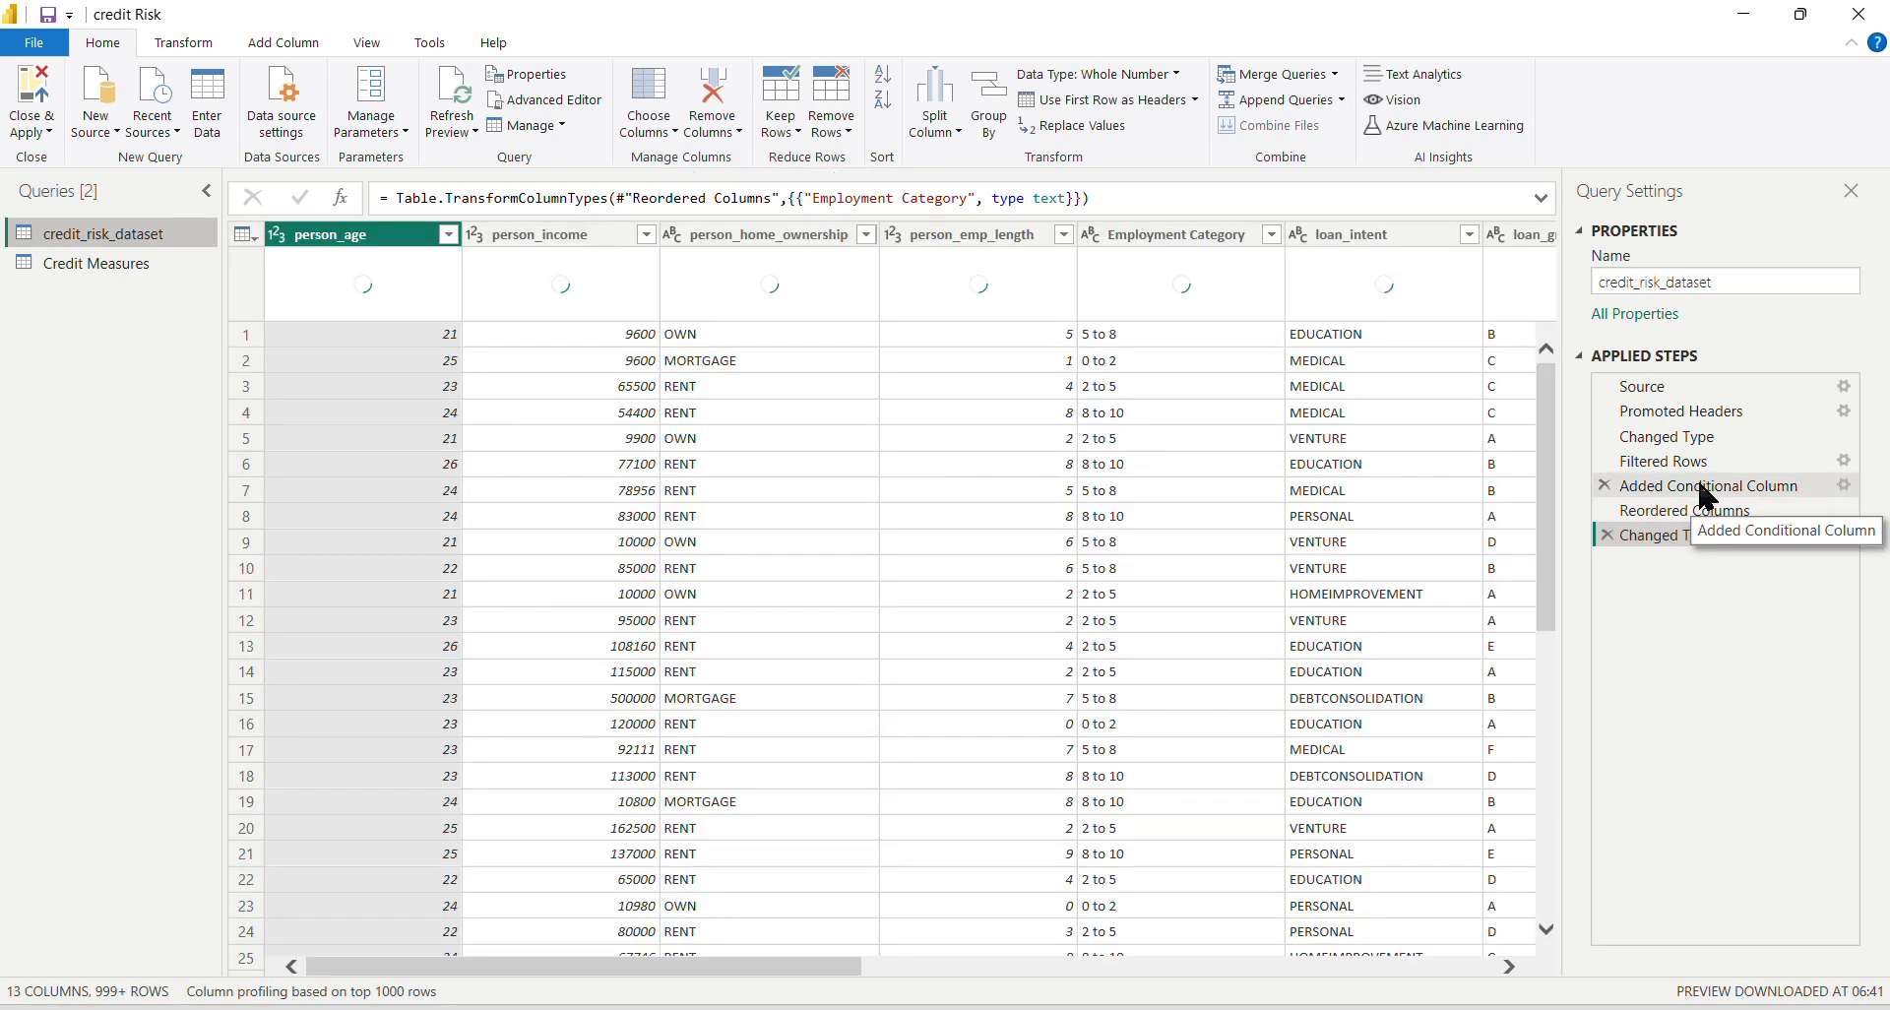
{"action": "left_click", "coordinate": [1701, 485]}
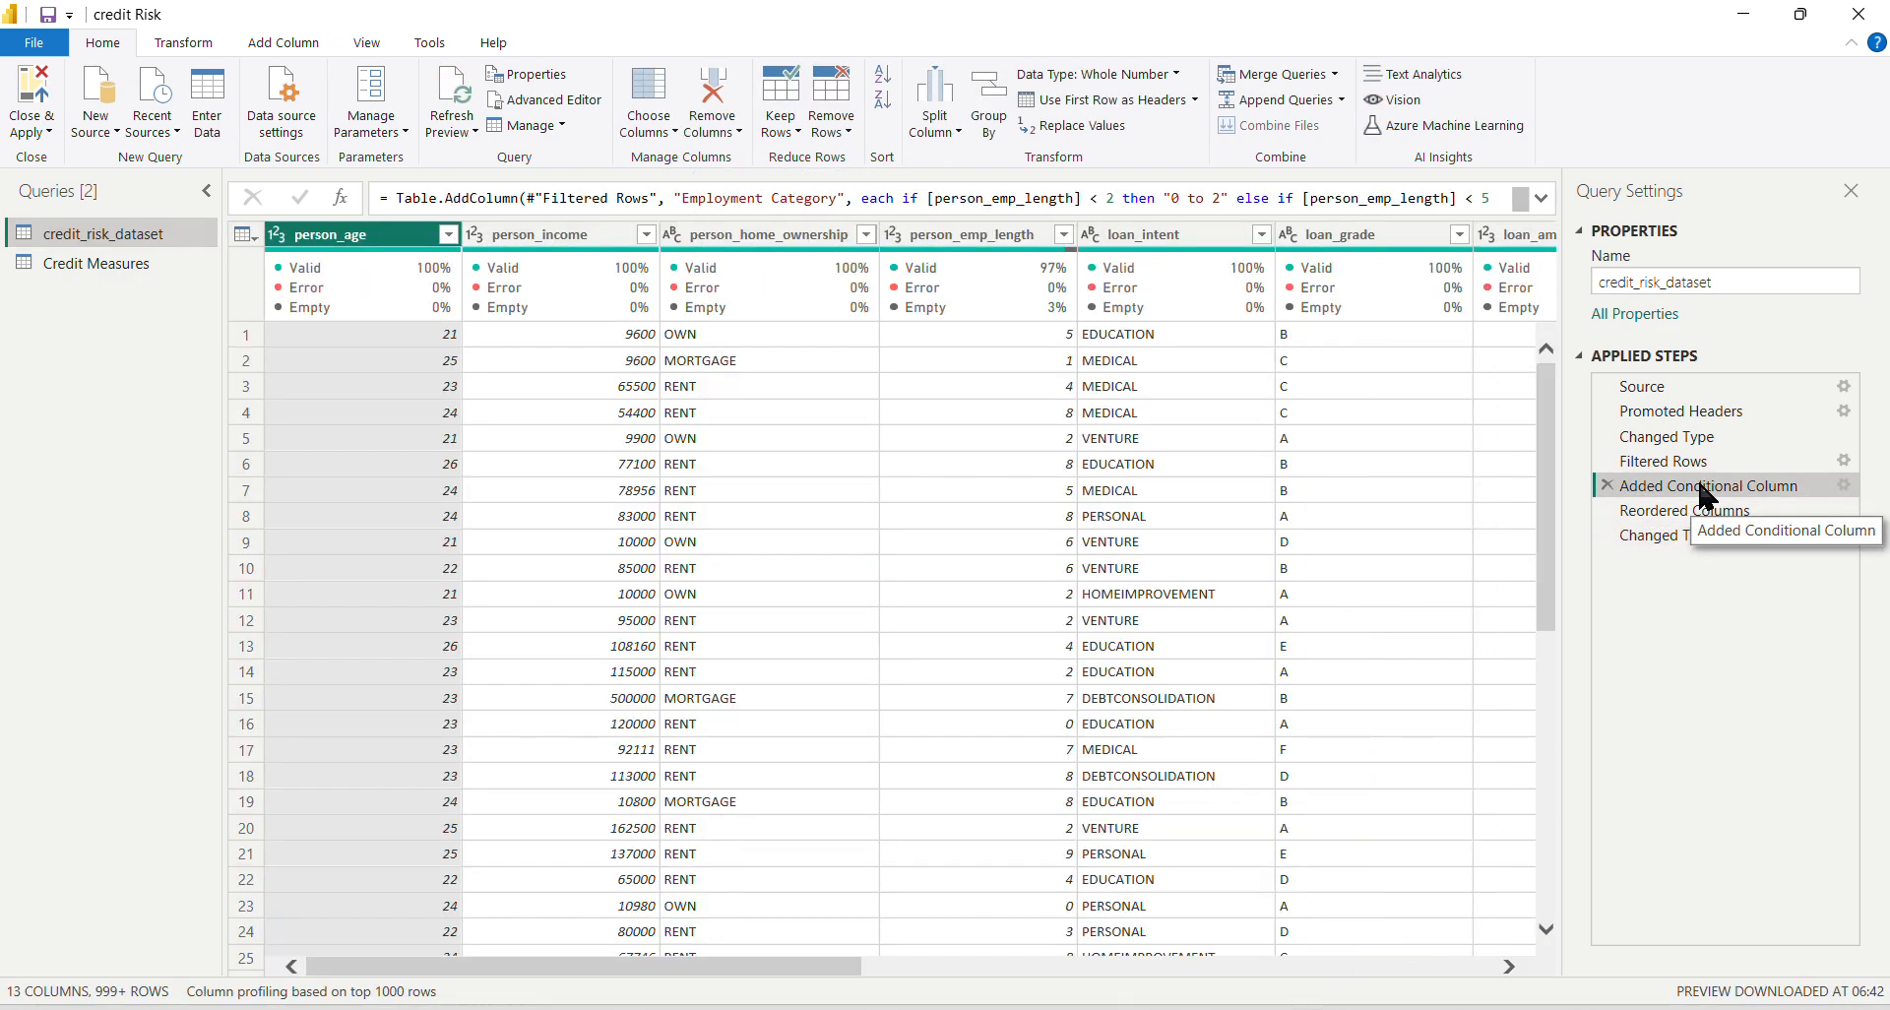
Open the Added Conditional Column step's settings, review the Employment Category clauses based on person_emp_length, and accept them.
{"action": "right_click", "coordinate": [1701, 486]}
{"action": "left_click", "coordinate": [1733, 498]}
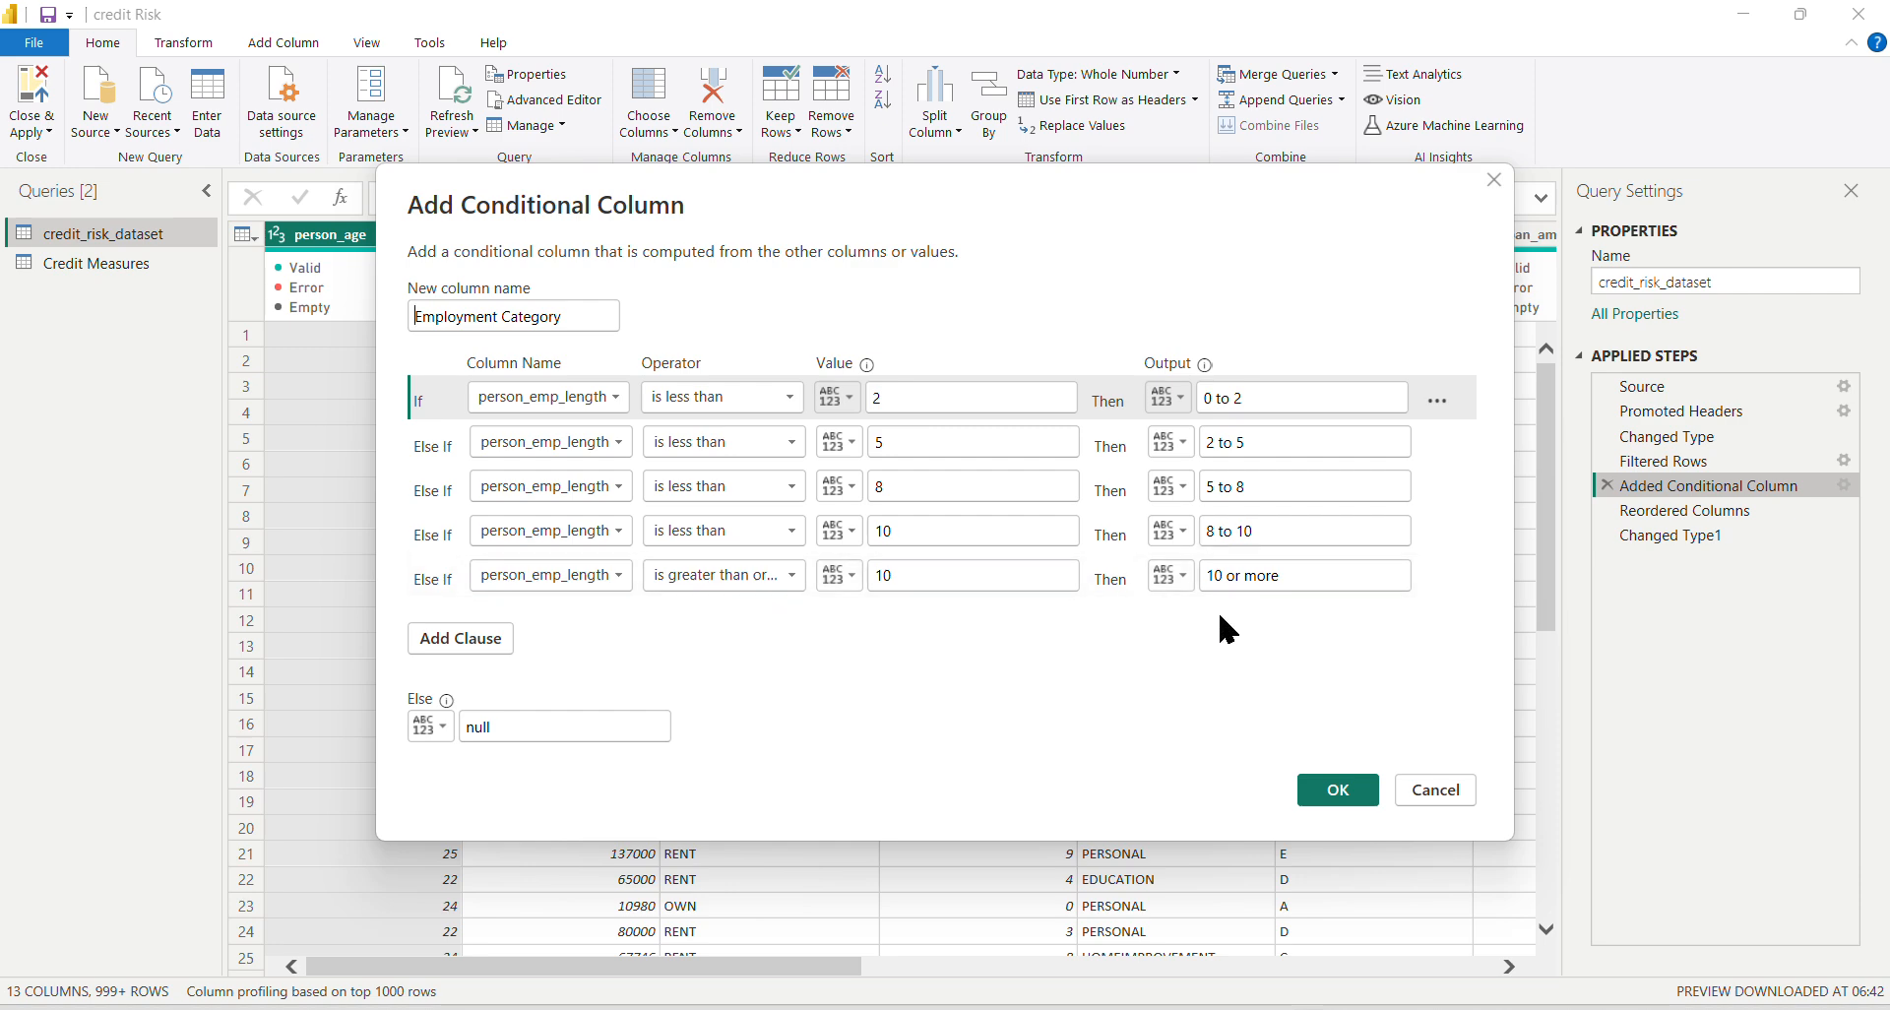
{"action": "left_click", "coordinate": [1322, 788]}
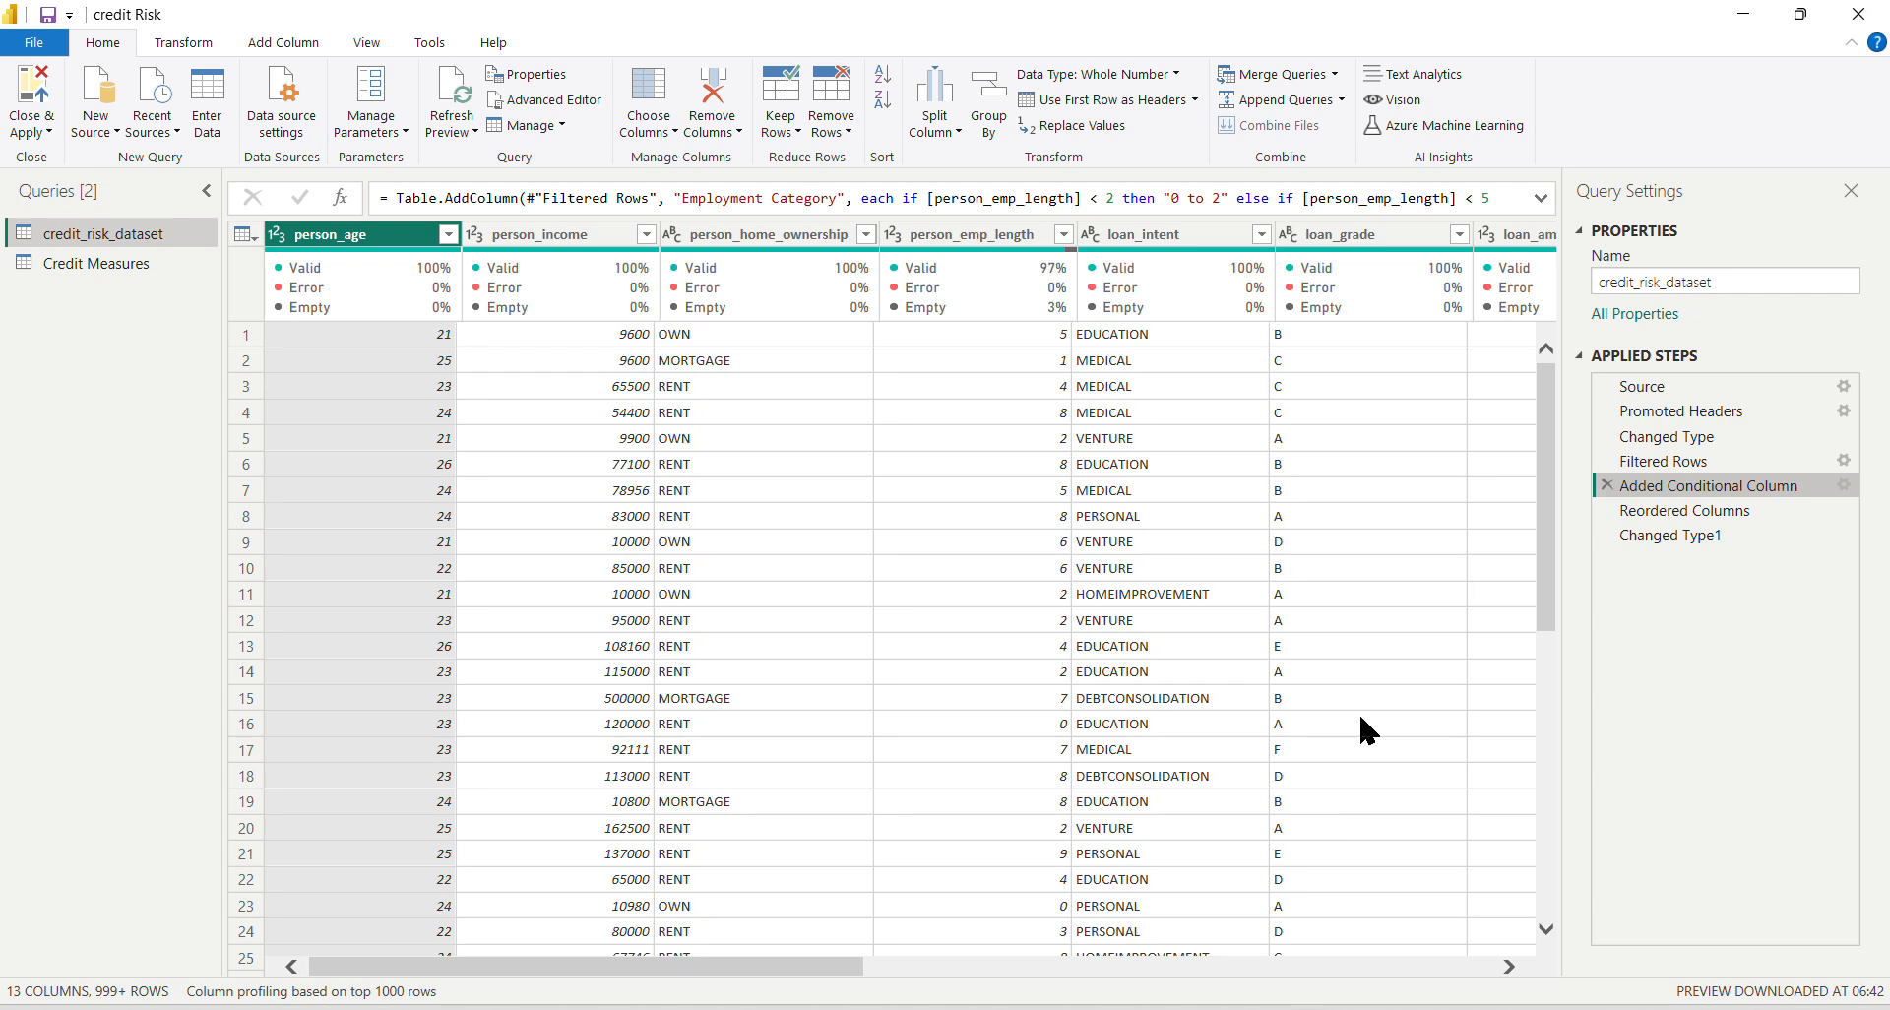
Load the full list of filter values for the Employment Category column and accept the filter with all values selected.
{"action": "scroll", "coordinate": [1358, 728], "scroll_direction": "right", "scroll_amount": 6}
{"action": "scroll", "coordinate": [1361, 720], "scroll_direction": "right", "scroll_amount": 3}
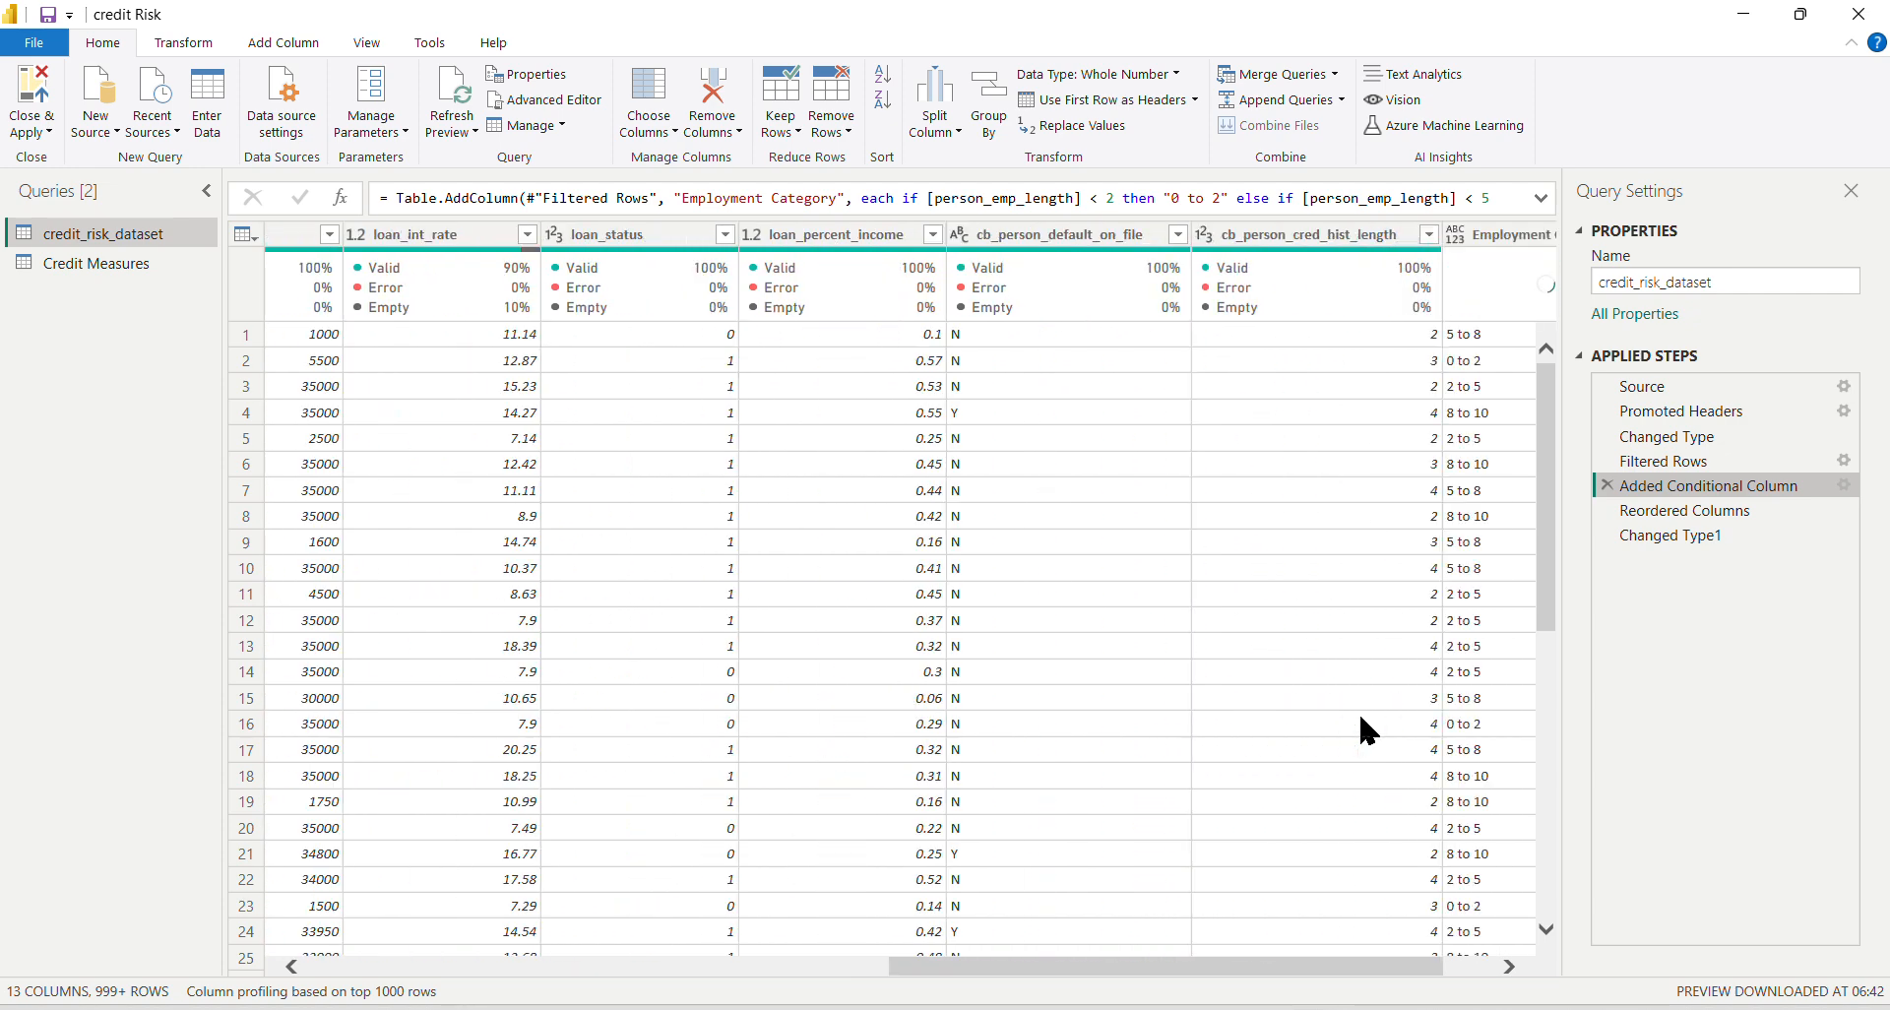
{"action": "scroll", "coordinate": [1444, 445], "scroll_direction": "right", "scroll_amount": 2}
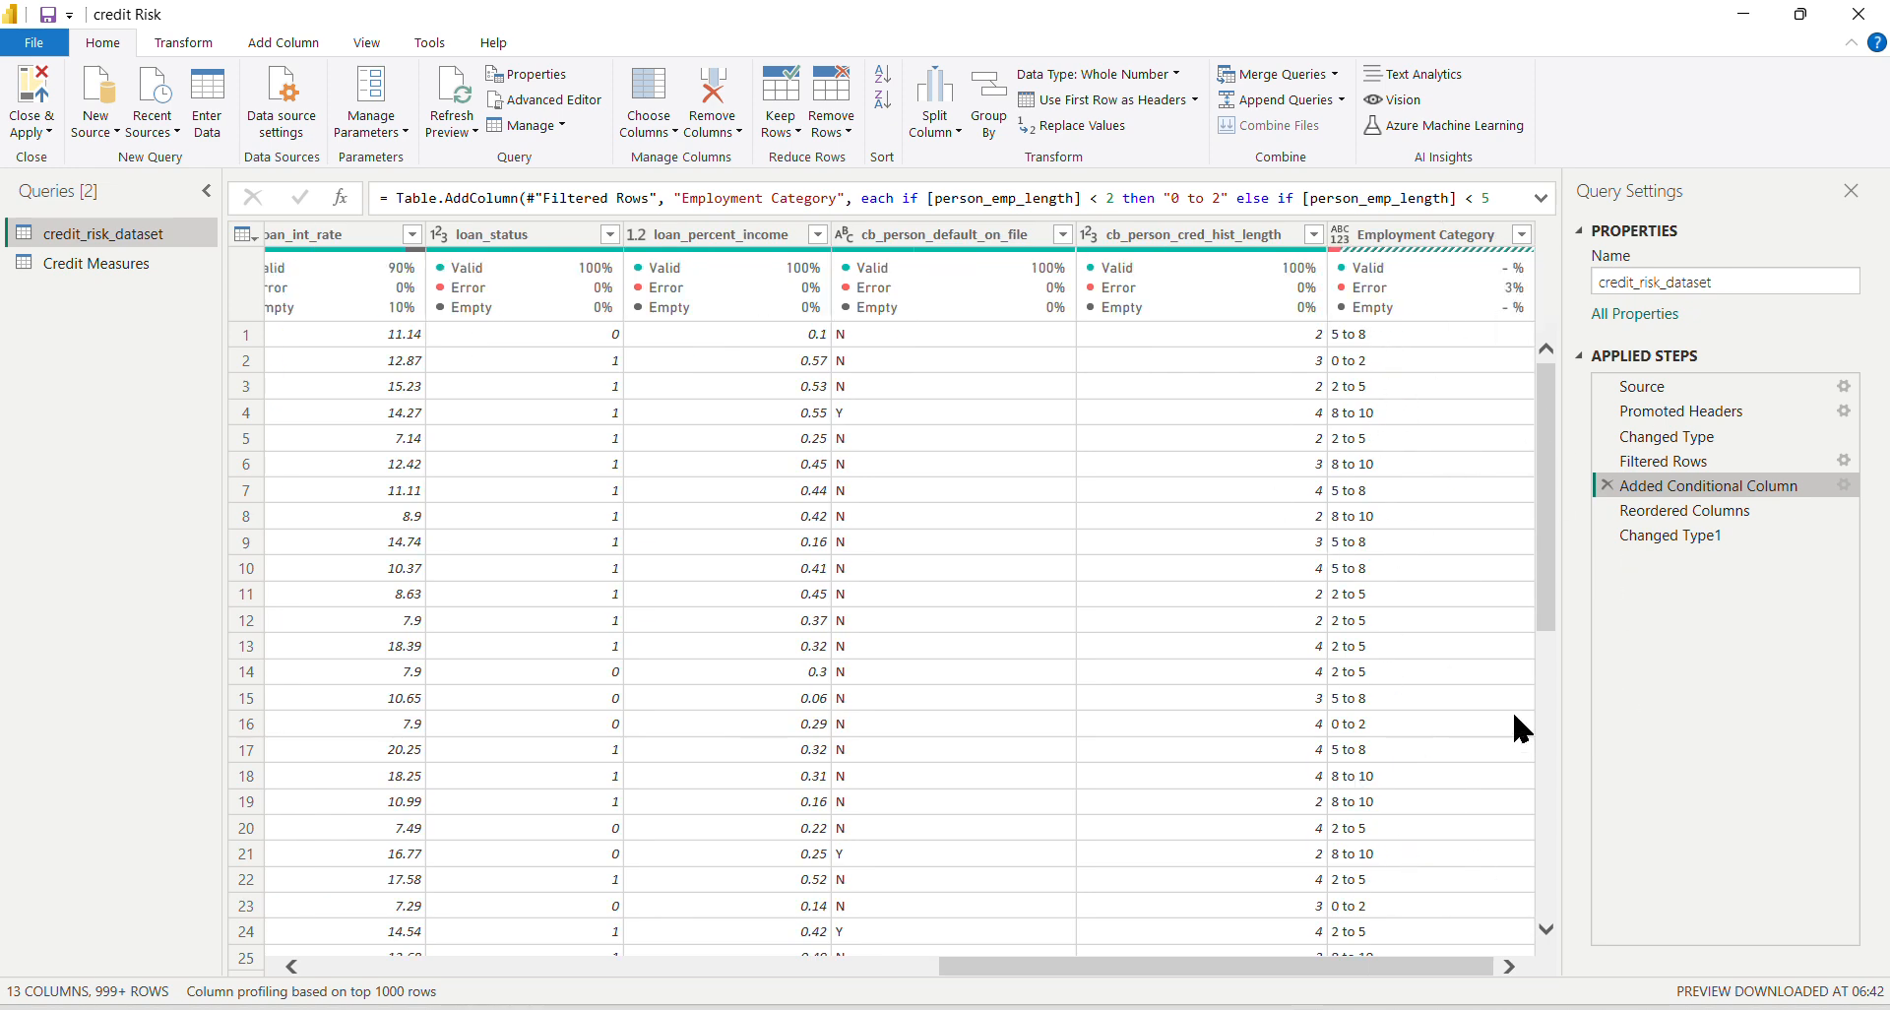
{"action": "left_click", "coordinate": [1522, 235]}
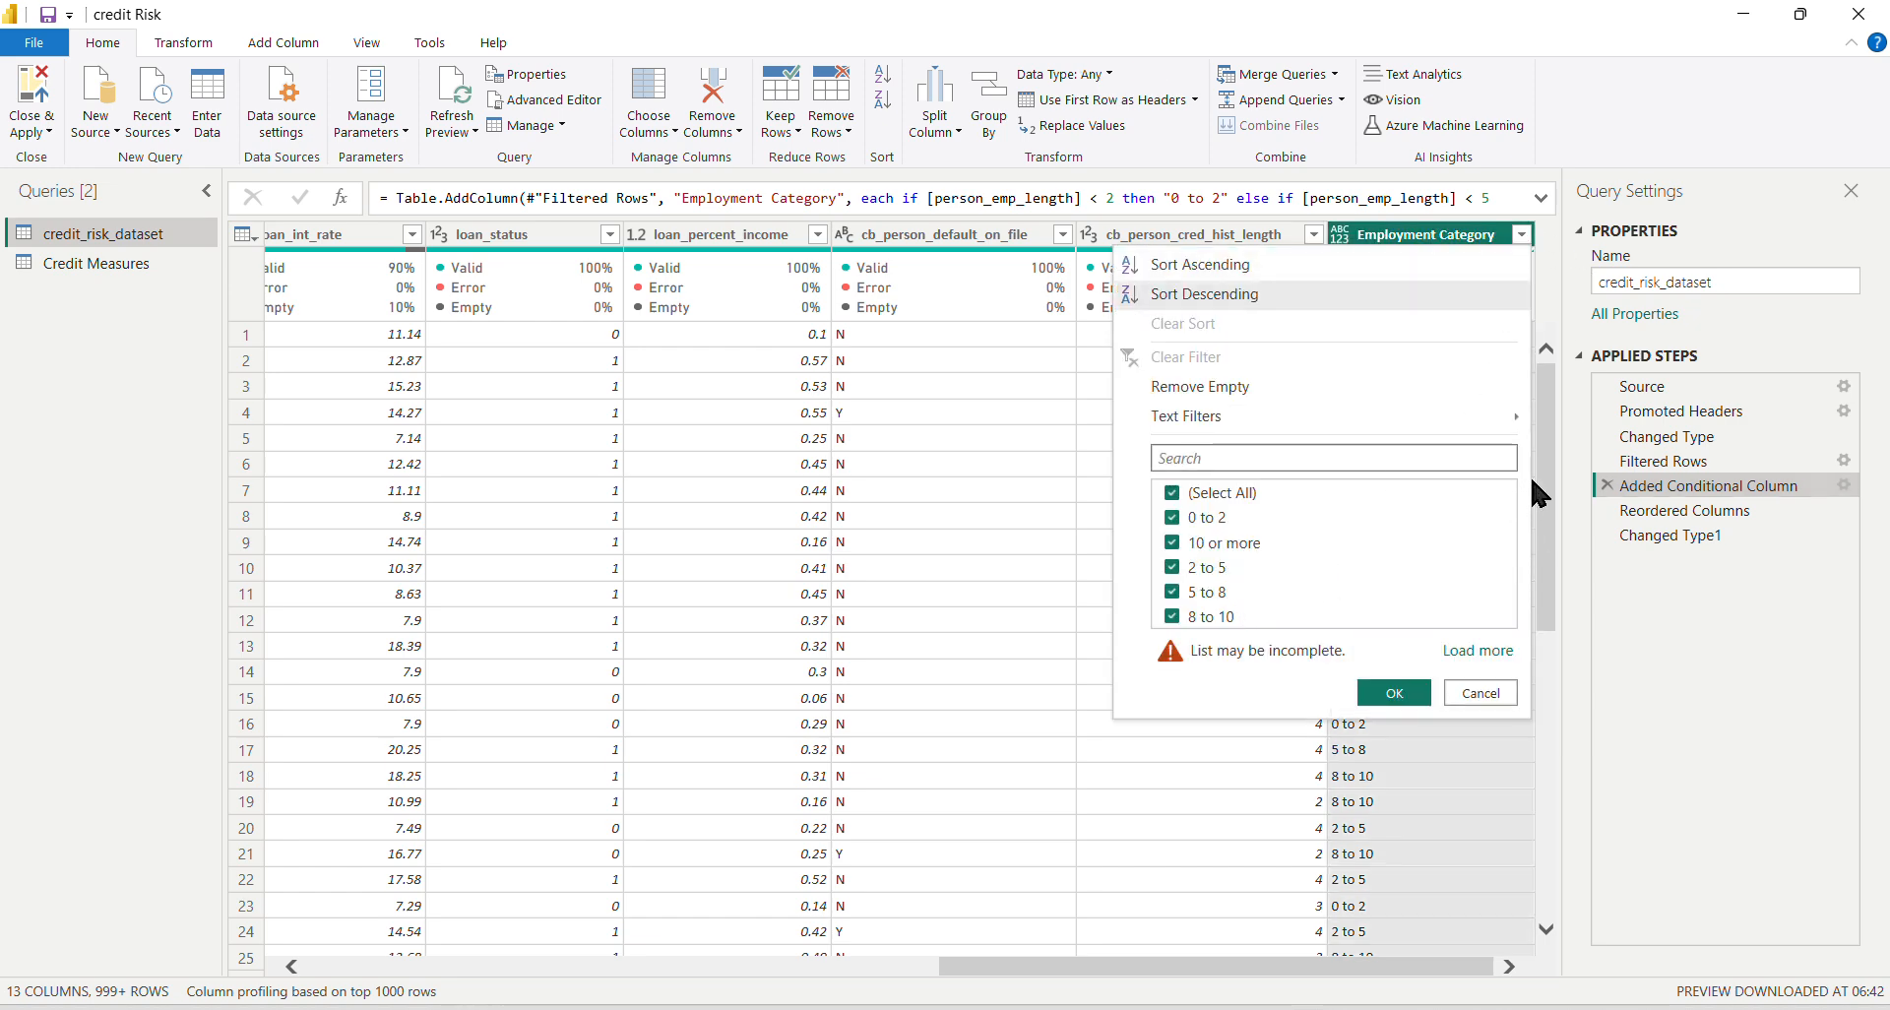
{"action": "left_click", "coordinate": [1477, 652]}
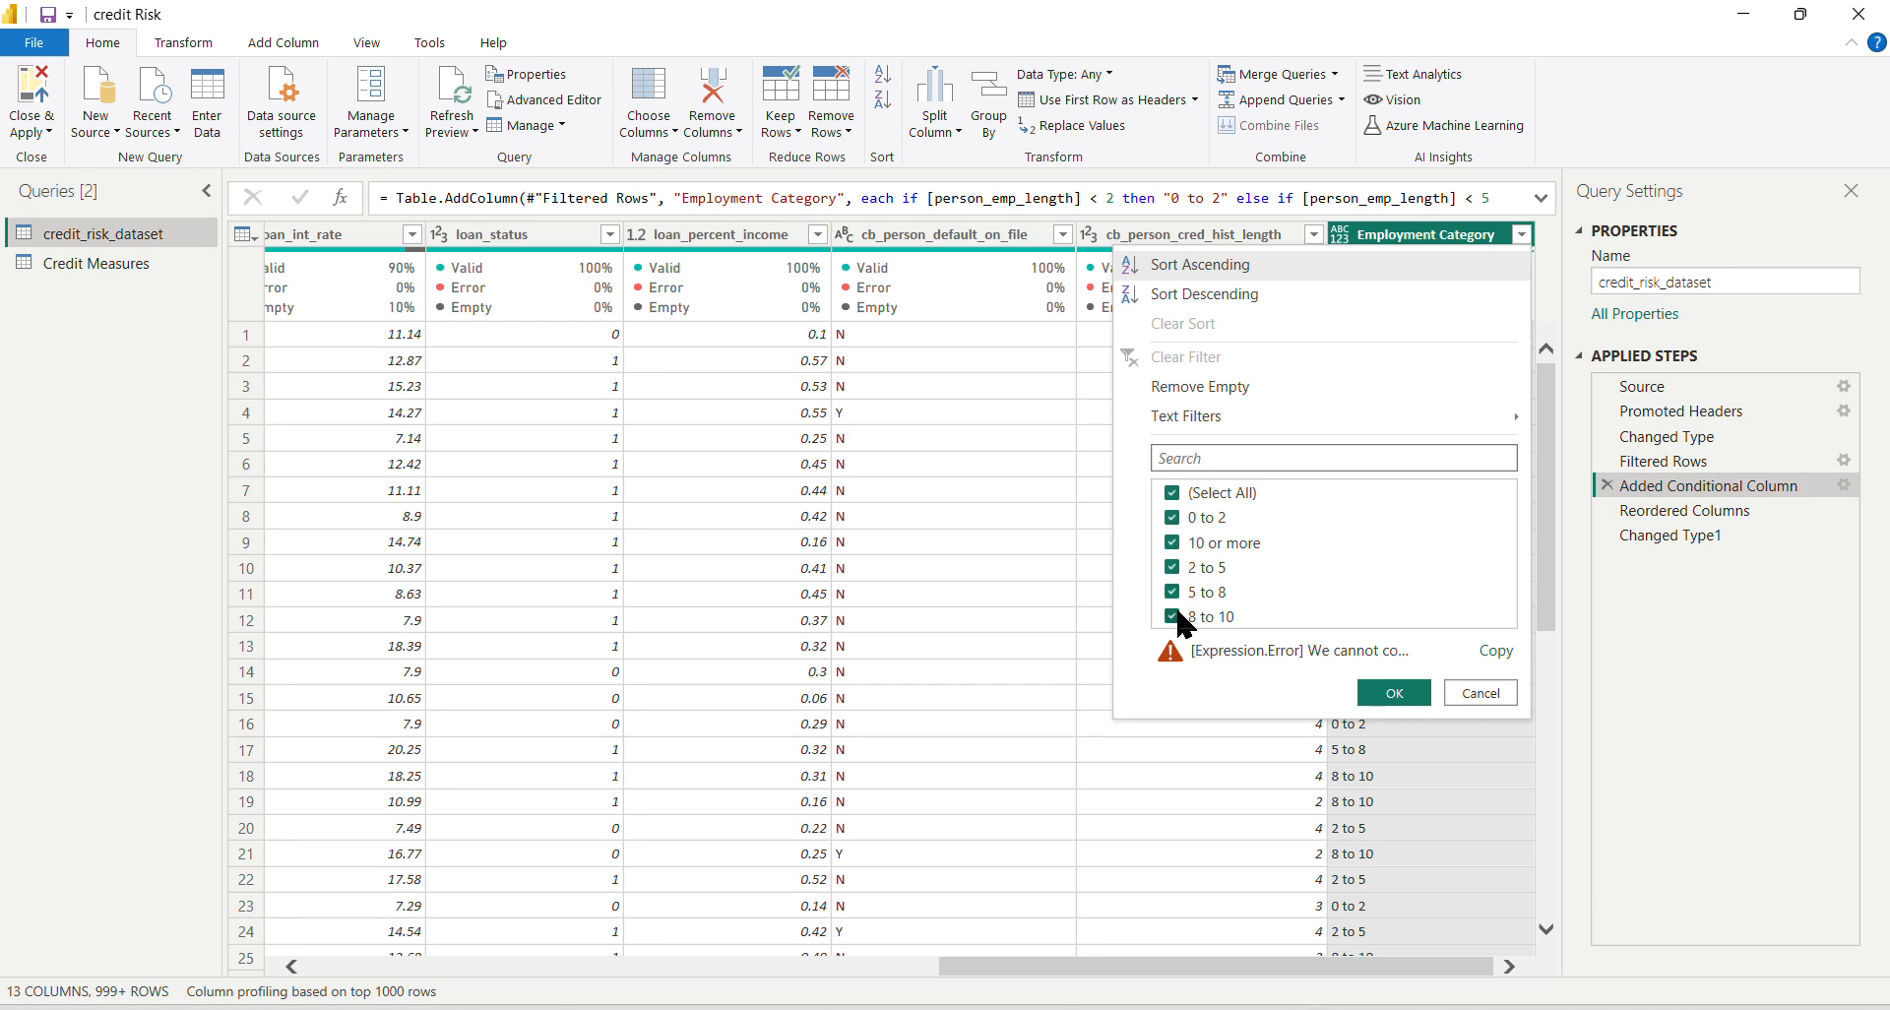
{"action": "left_click", "coordinate": [1383, 693]}
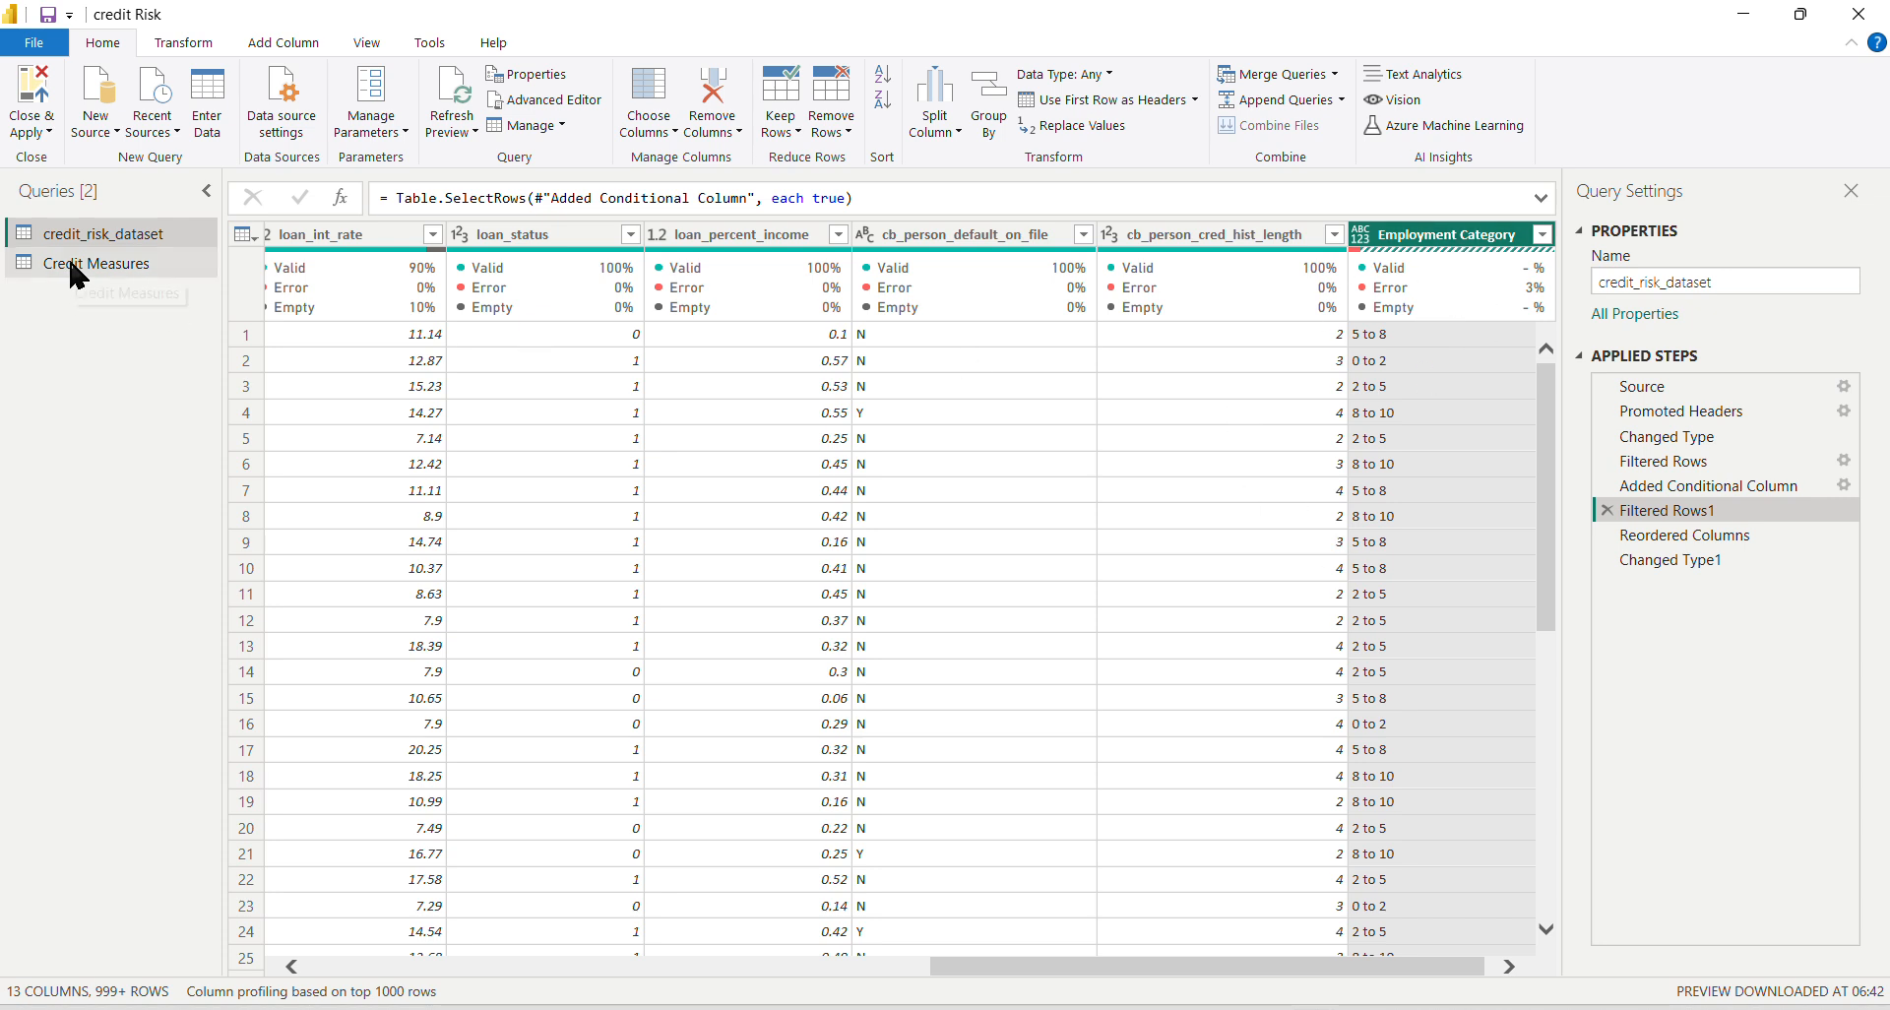
Close the Power Query Editor and apply the query changes to the report, staying with the load until it finishes.
{"action": "left_click", "coordinate": [38, 84]}
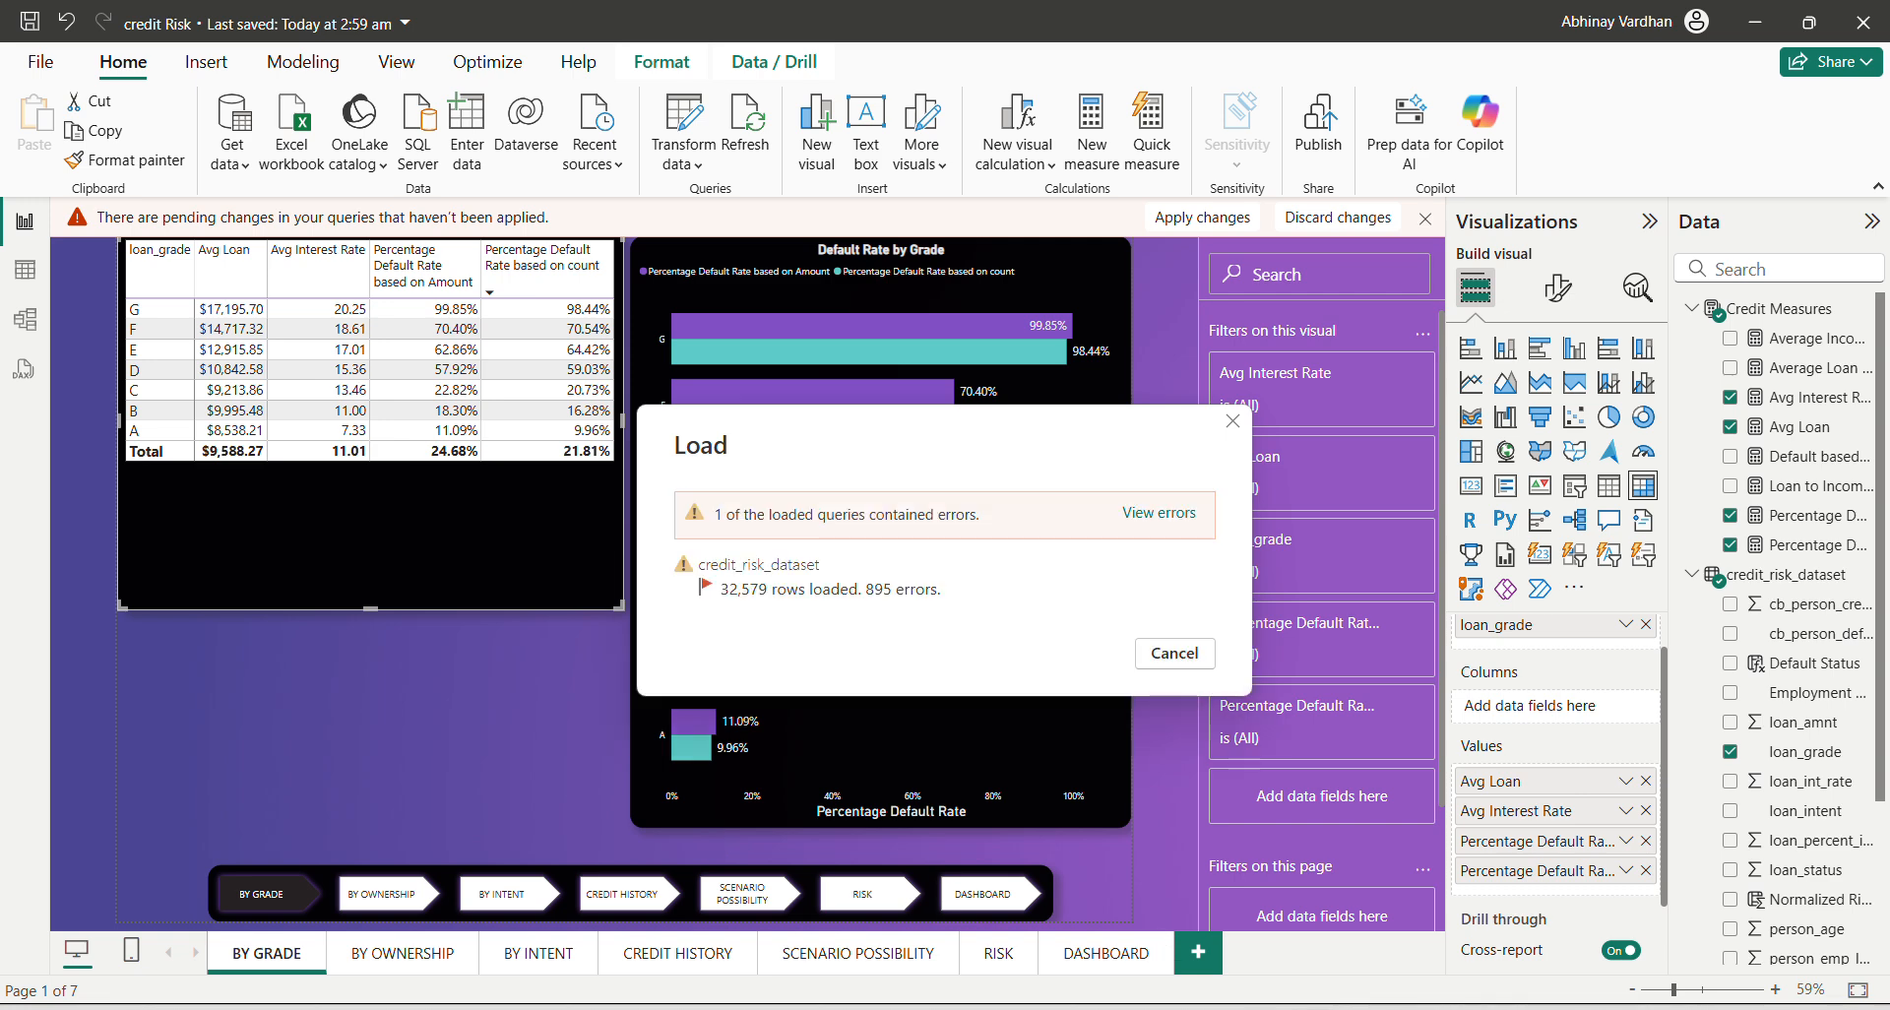
{"action": "key", "text": "alt+Tab"}
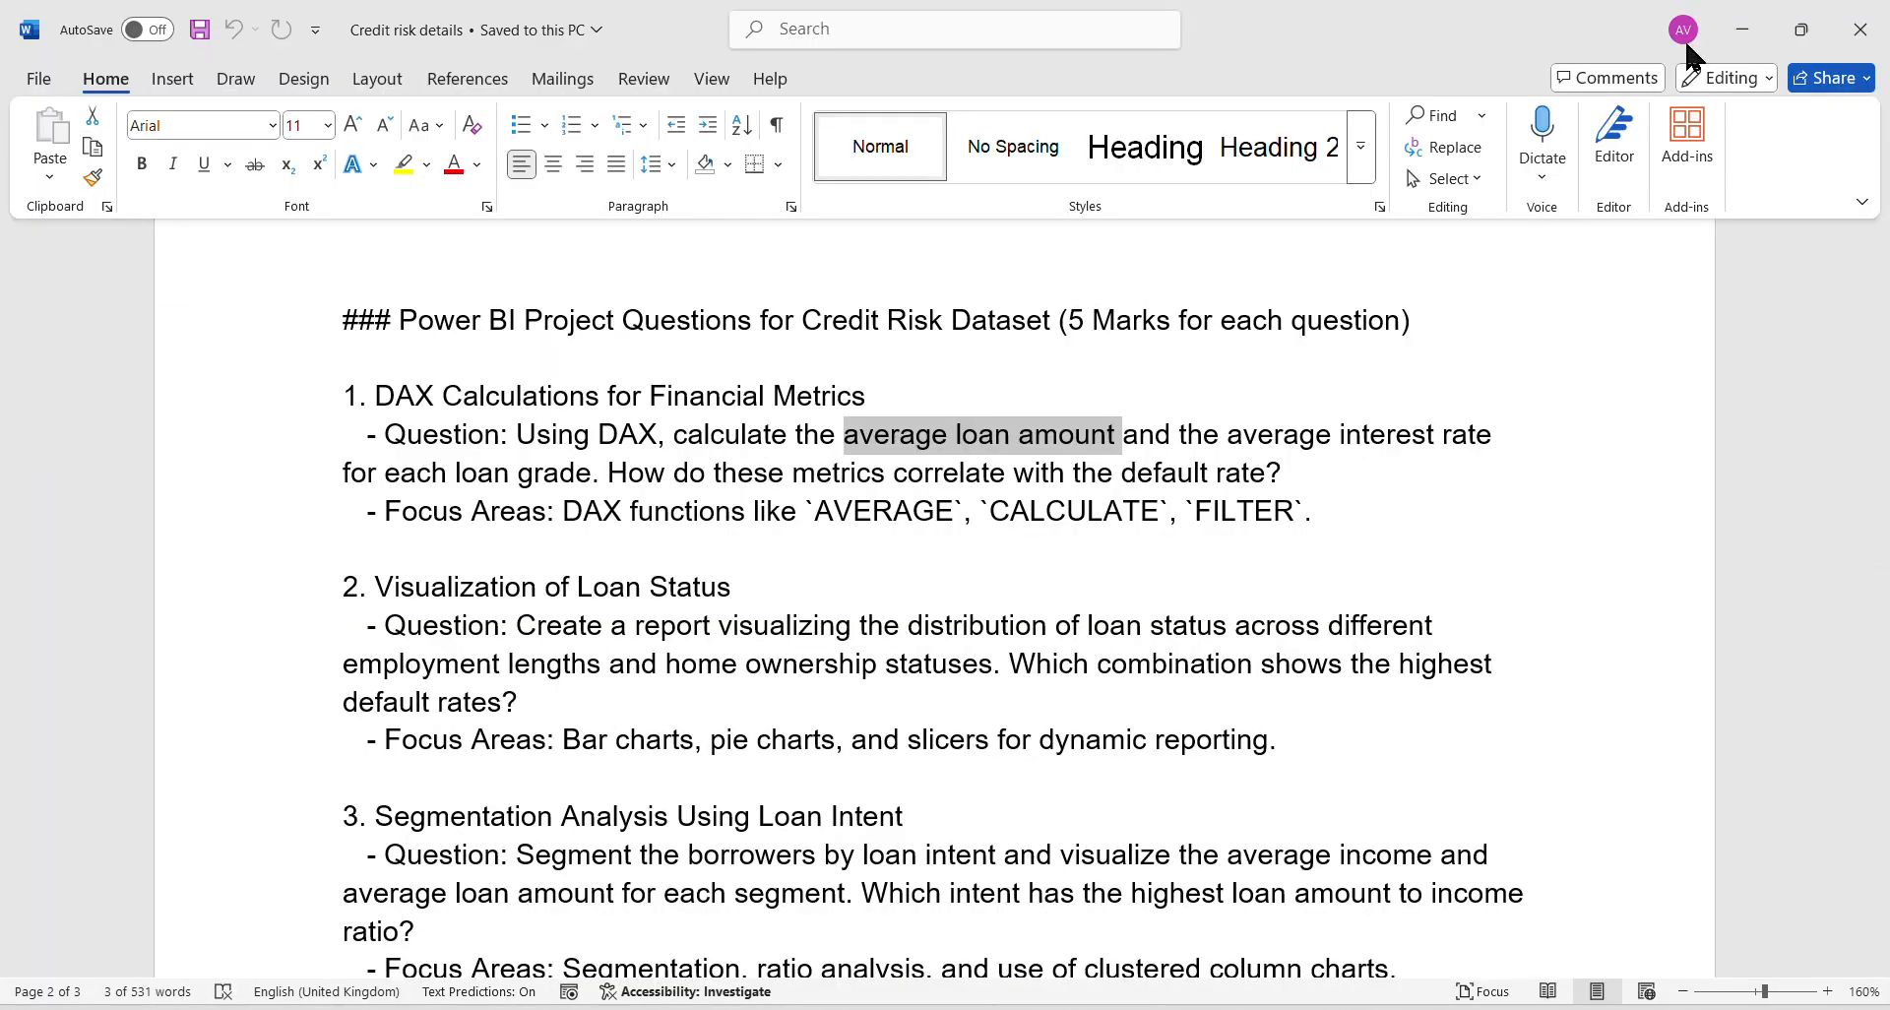
{"action": "key", "text": "alt+Tab"}
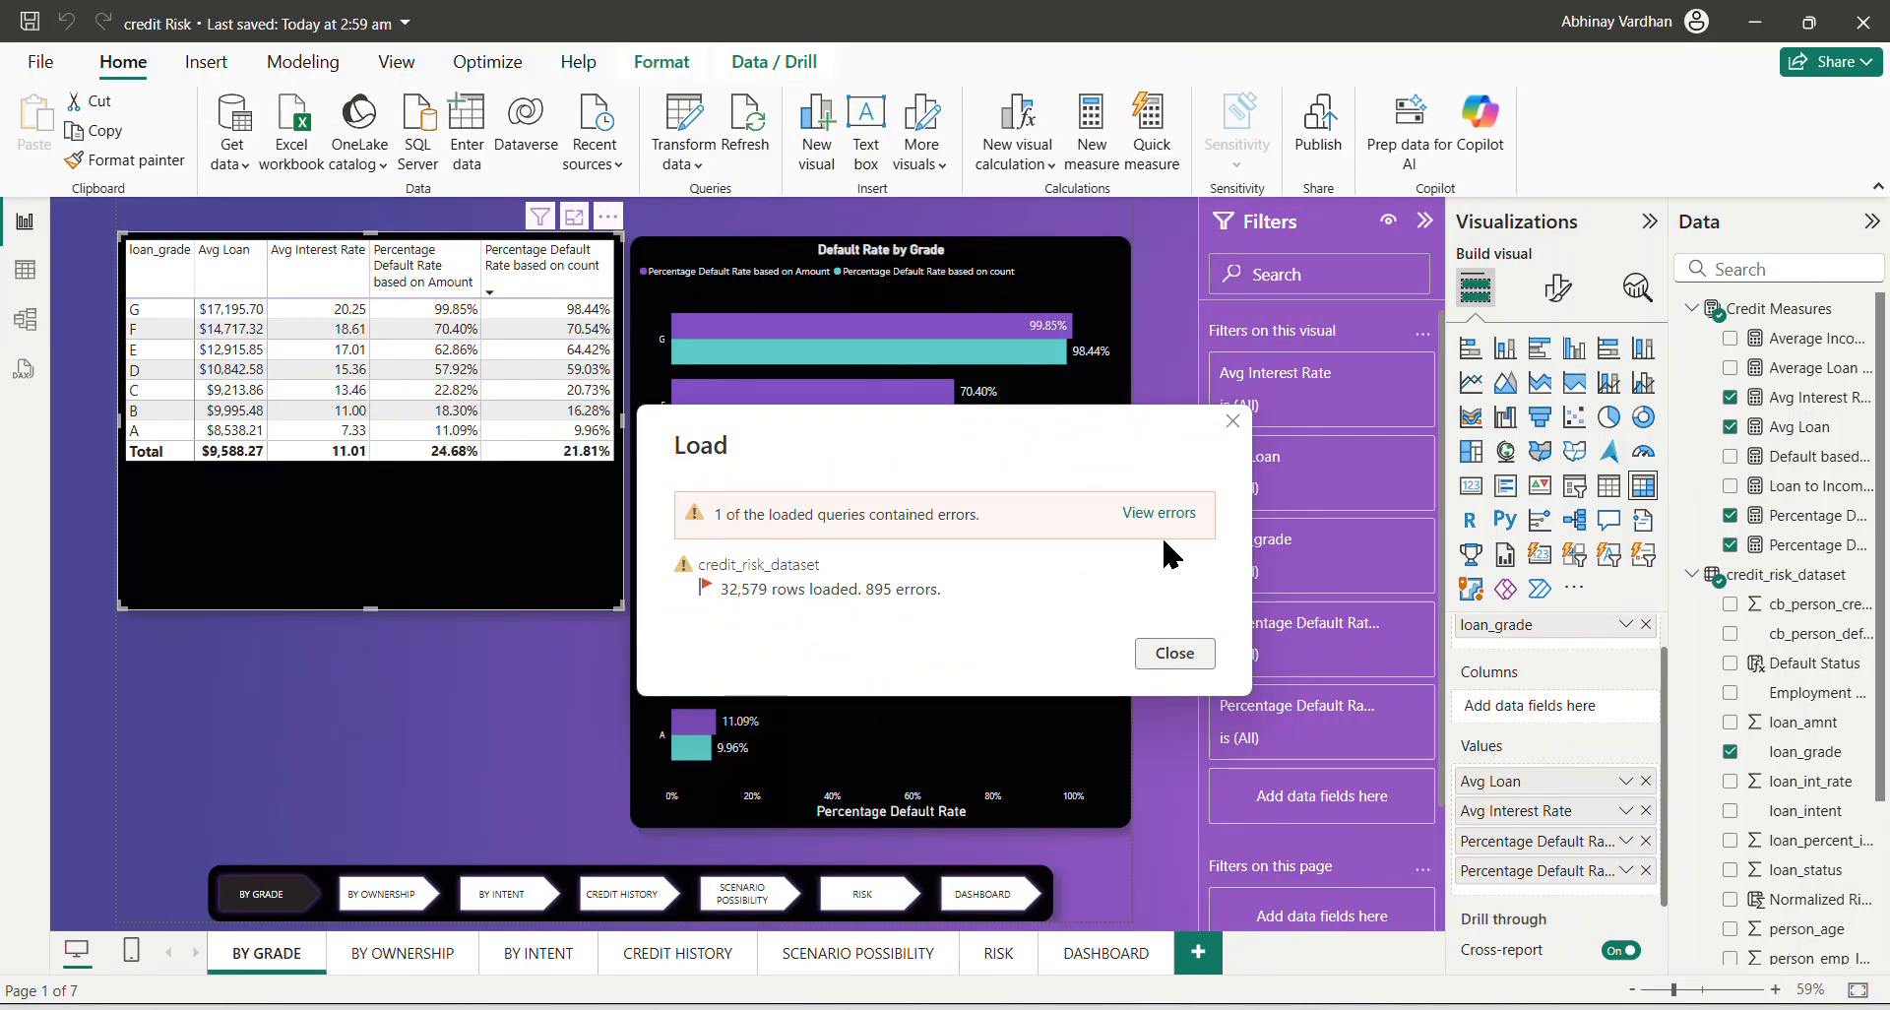
View the load errors in Power Query, select the credit_risk_dataset query, and apply the changes back to the report.
{"action": "left_click", "coordinate": [1171, 512]}
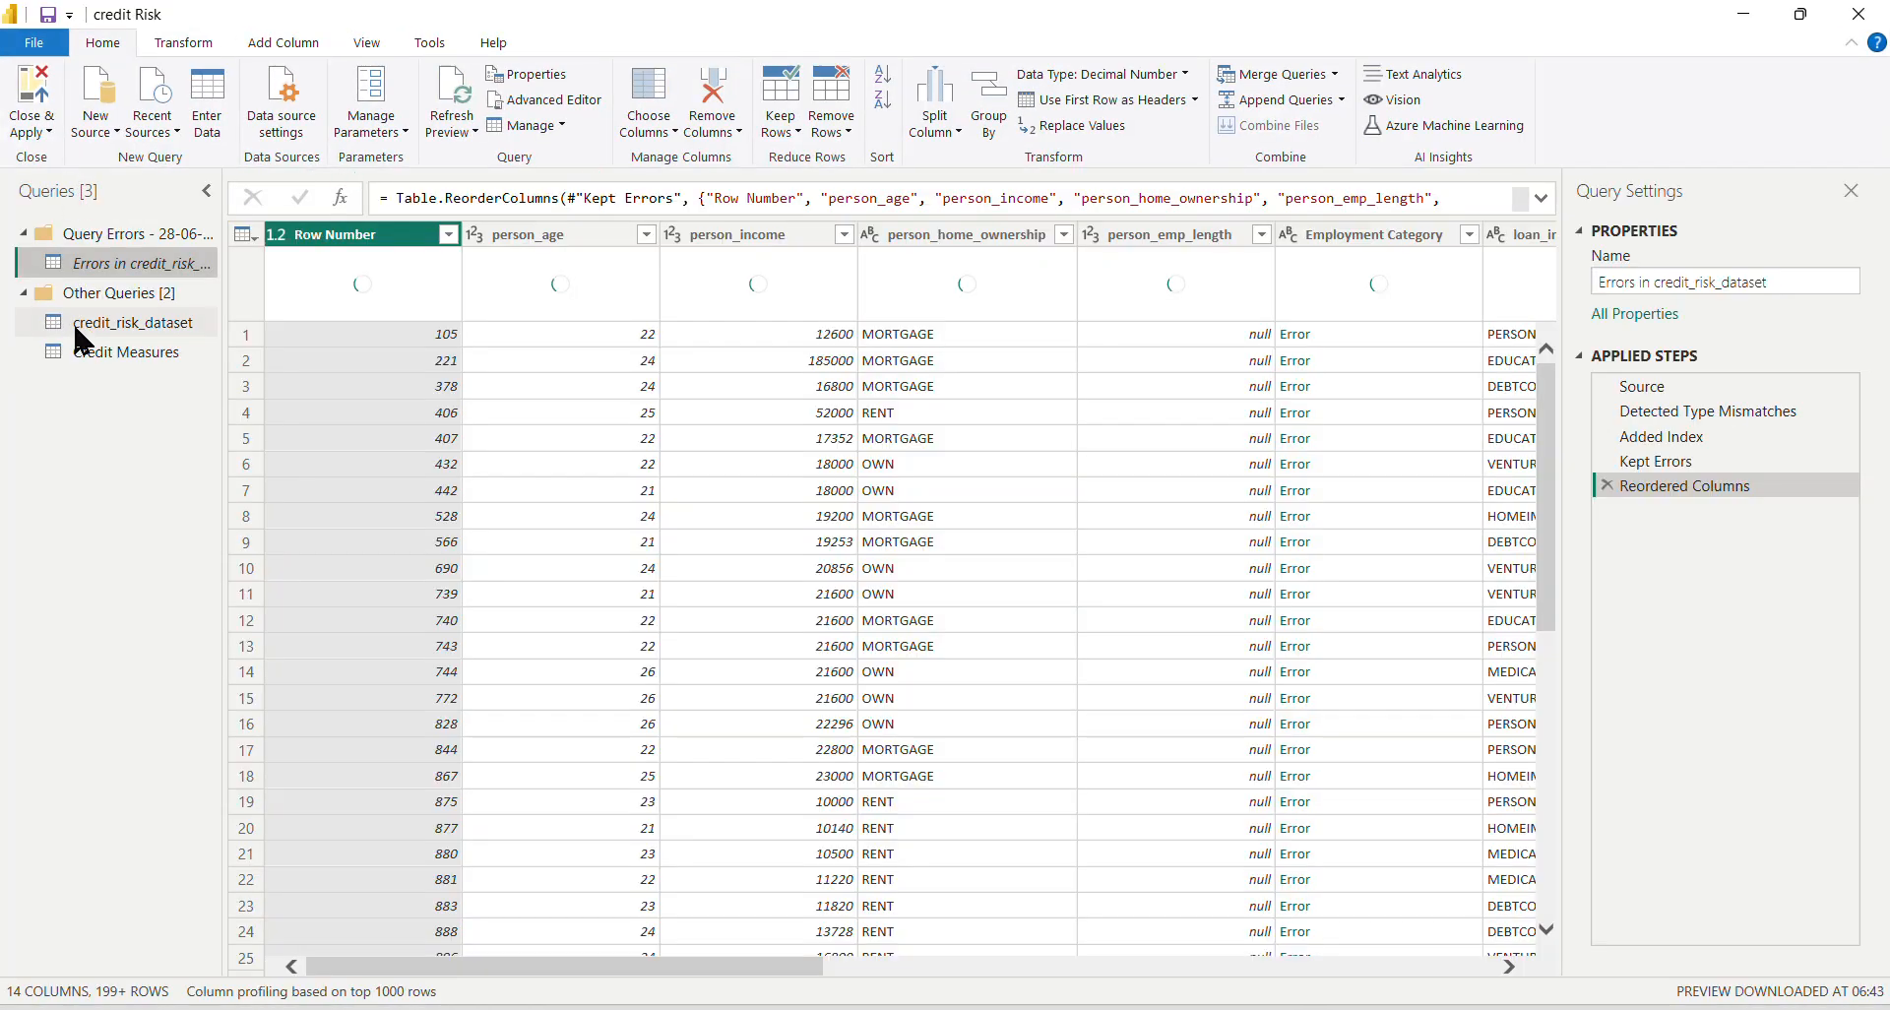
{"action": "left_click", "coordinate": [87, 323]}
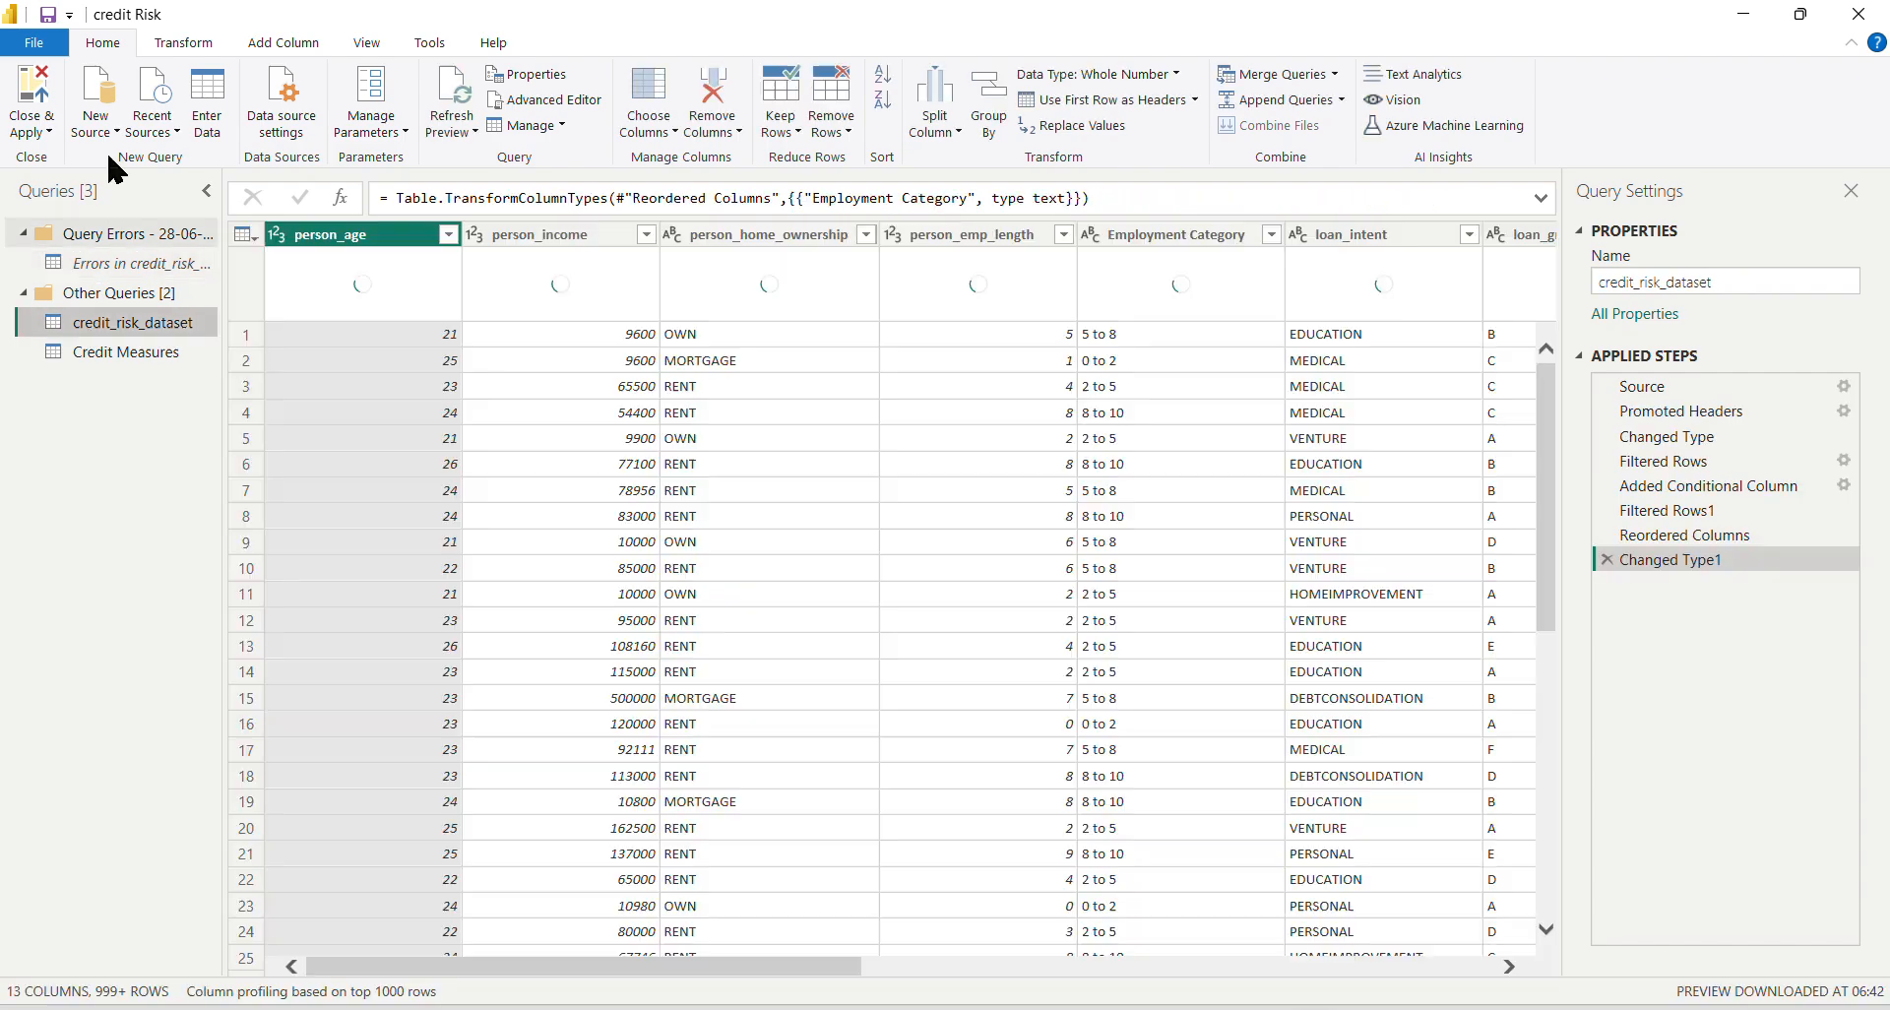
{"action": "left_click", "coordinate": [45, 120]}
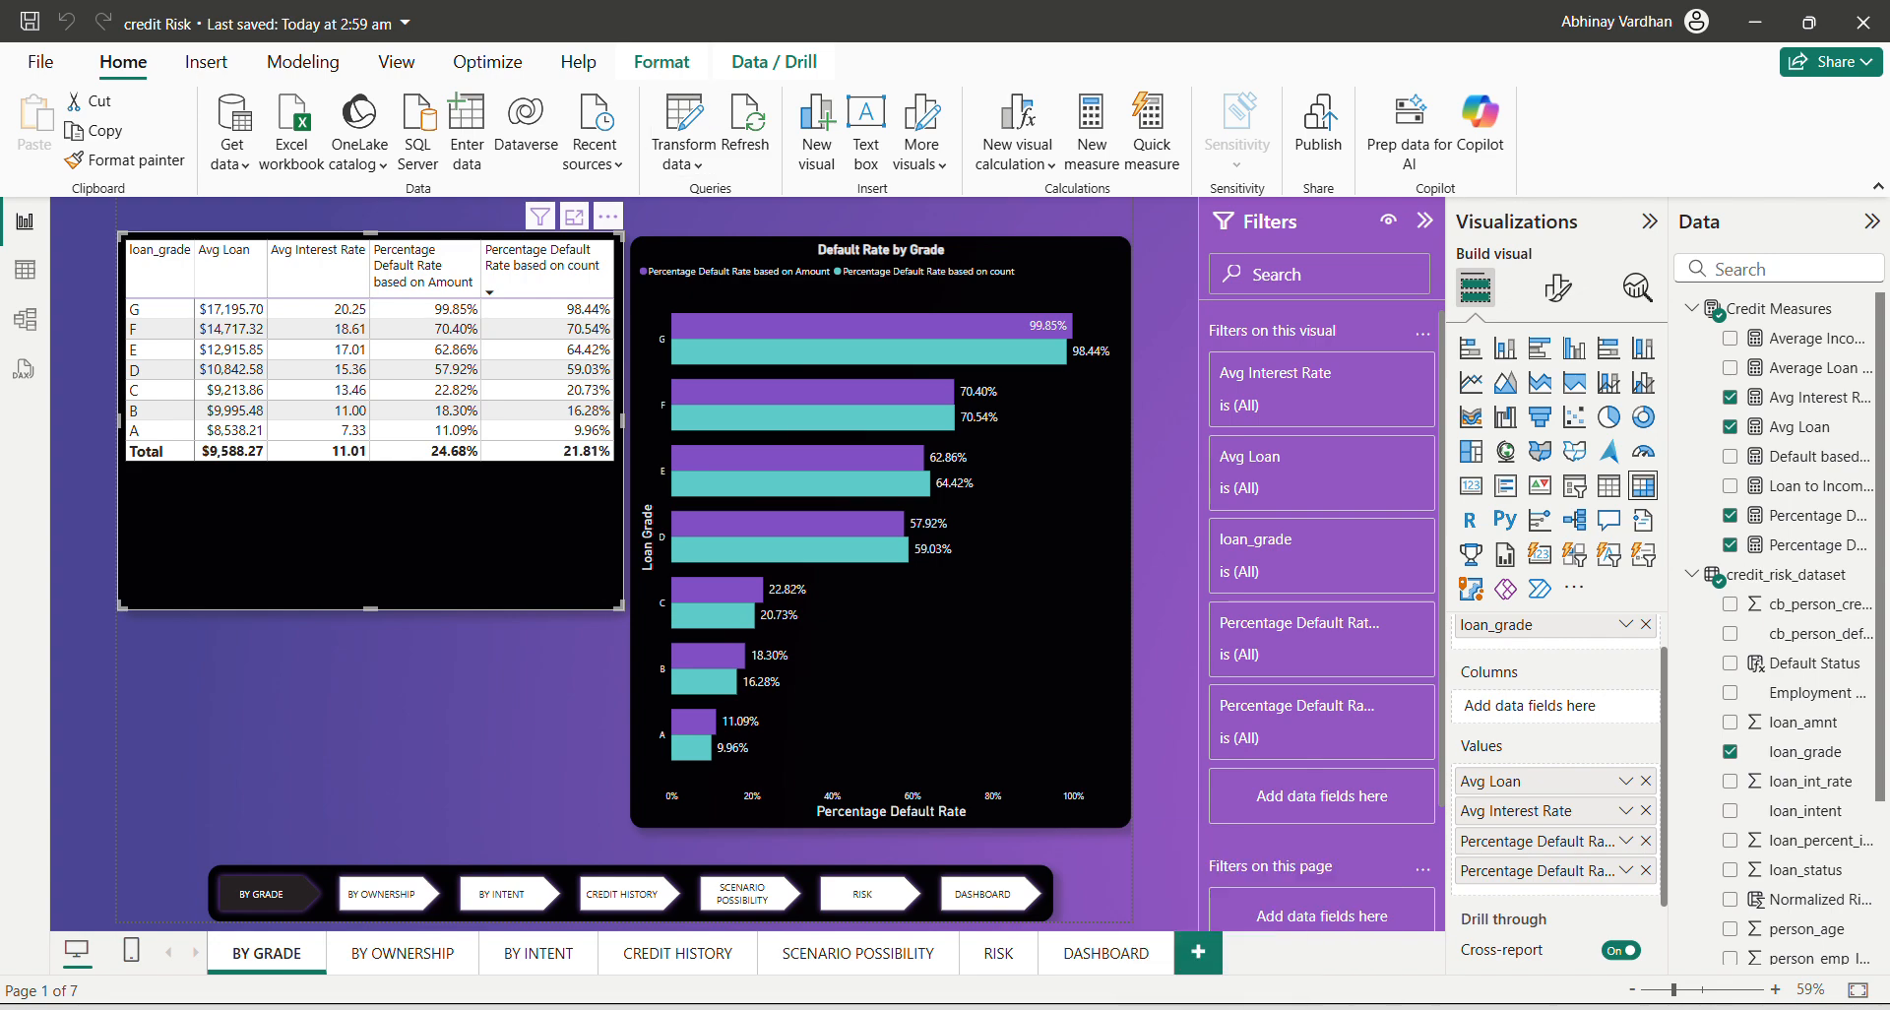
Switch to the Word document, reread question 2 on loan status by employment length and home ownership, and return to Power BI.
{"action": "key", "text": "alt+Tab"}
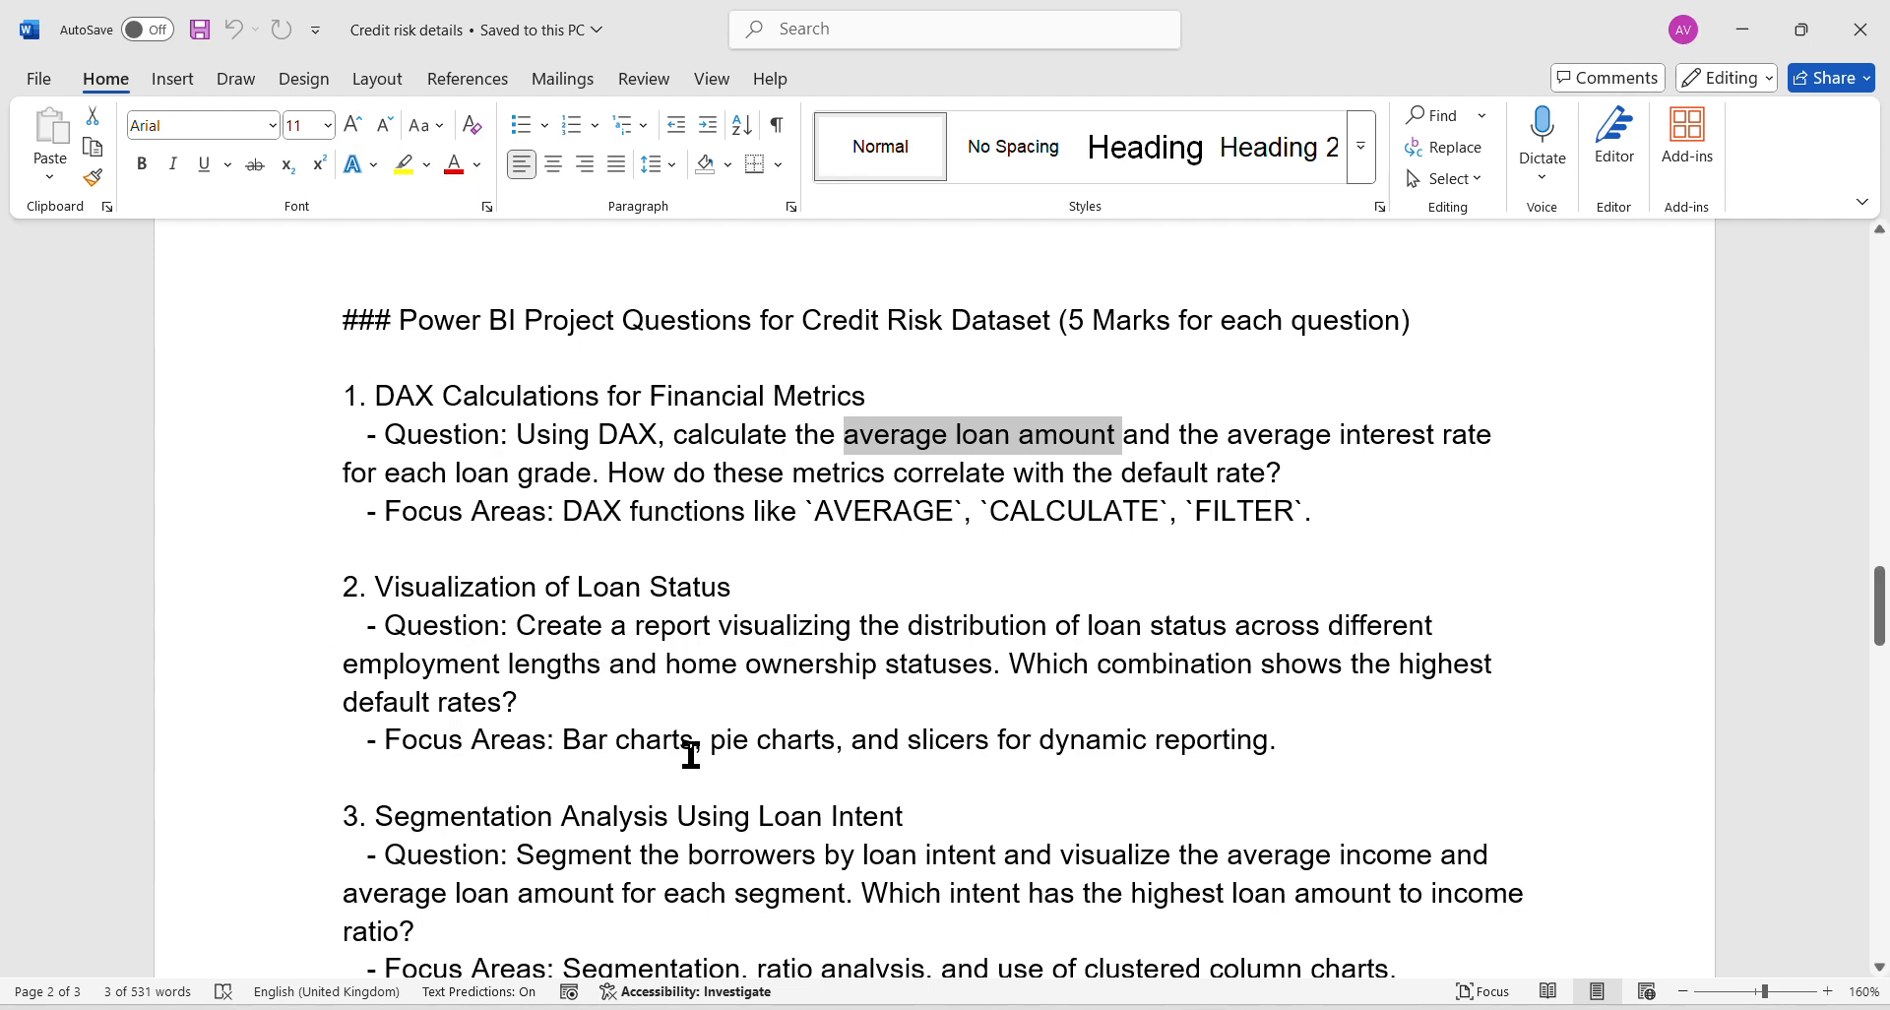
{"action": "double_click", "coordinate": [1727, 35]}
{"action": "left_click", "coordinate": [1733, 41]}
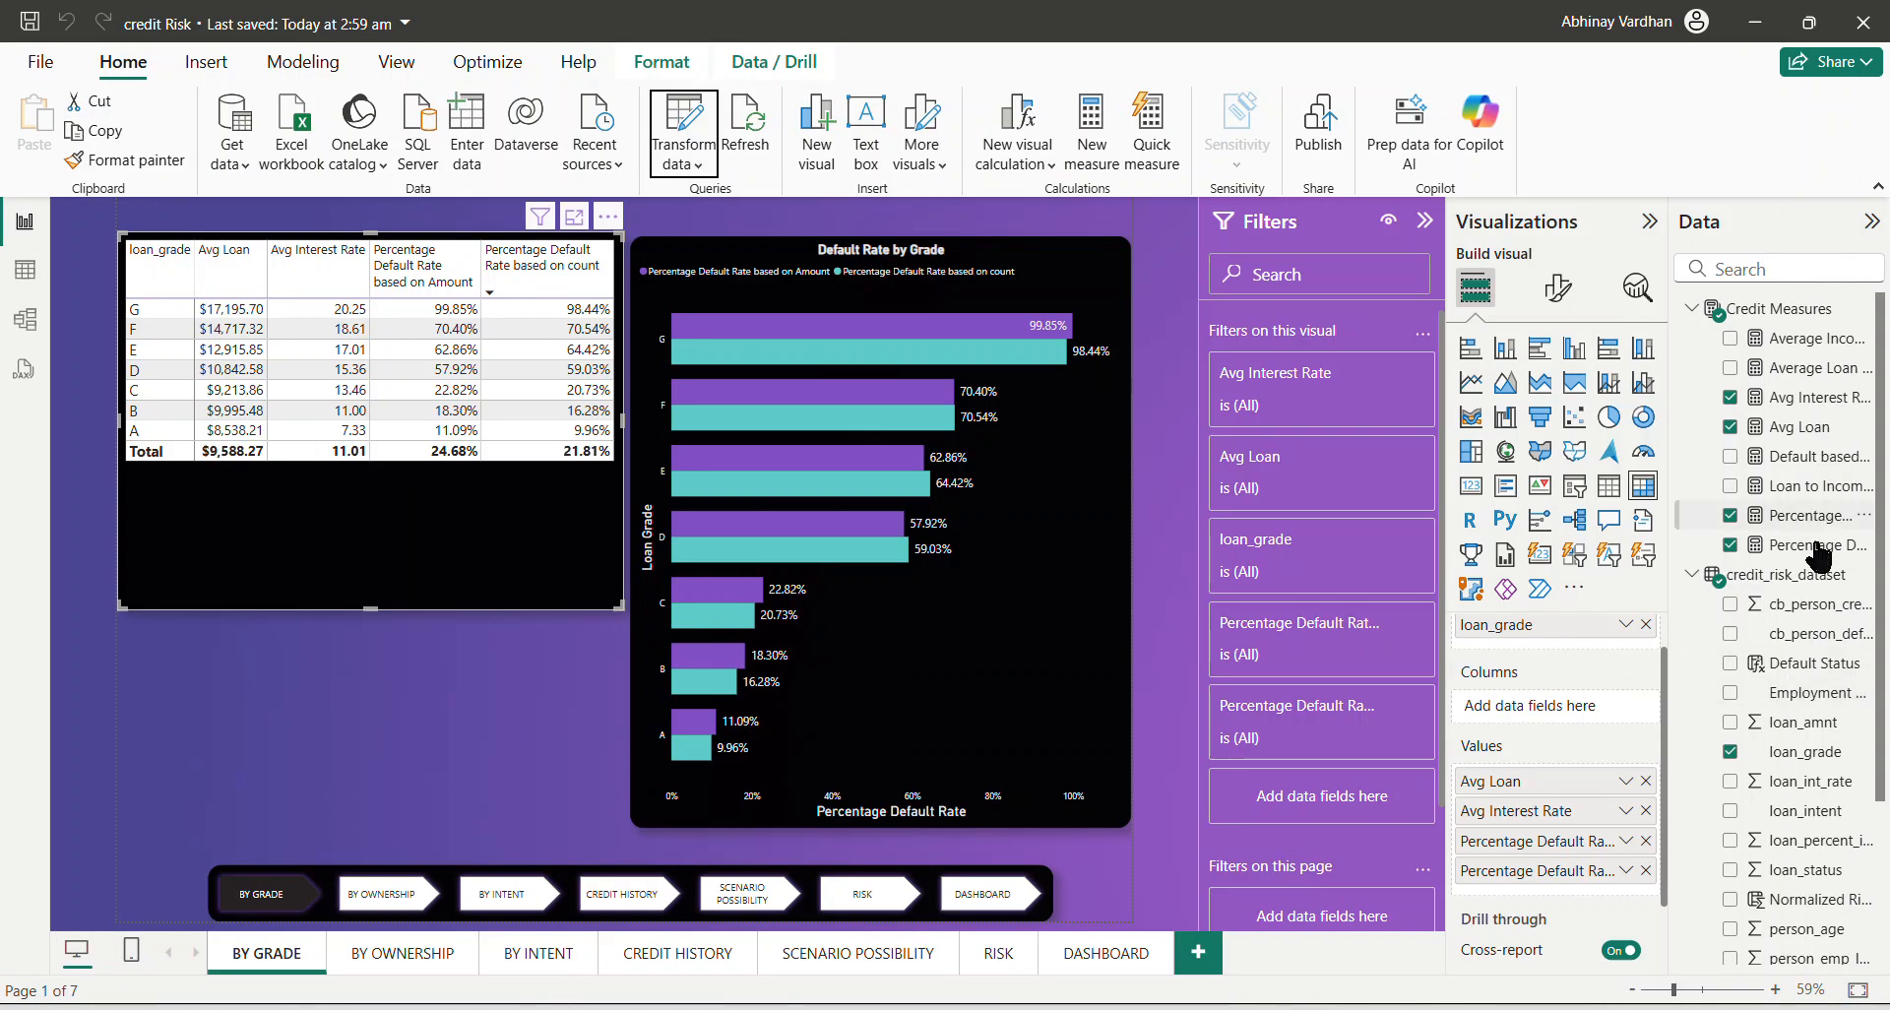
Review the distinct person_home_ownership values in the credit_risk_dataset table data, keep all of them selected, and return to the report.
{"action": "scroll", "coordinate": [1778, 753], "scroll_direction": "down", "scroll_amount": 1}
{"action": "scroll", "coordinate": [1778, 753], "scroll_direction": "down", "scroll_amount": 3}
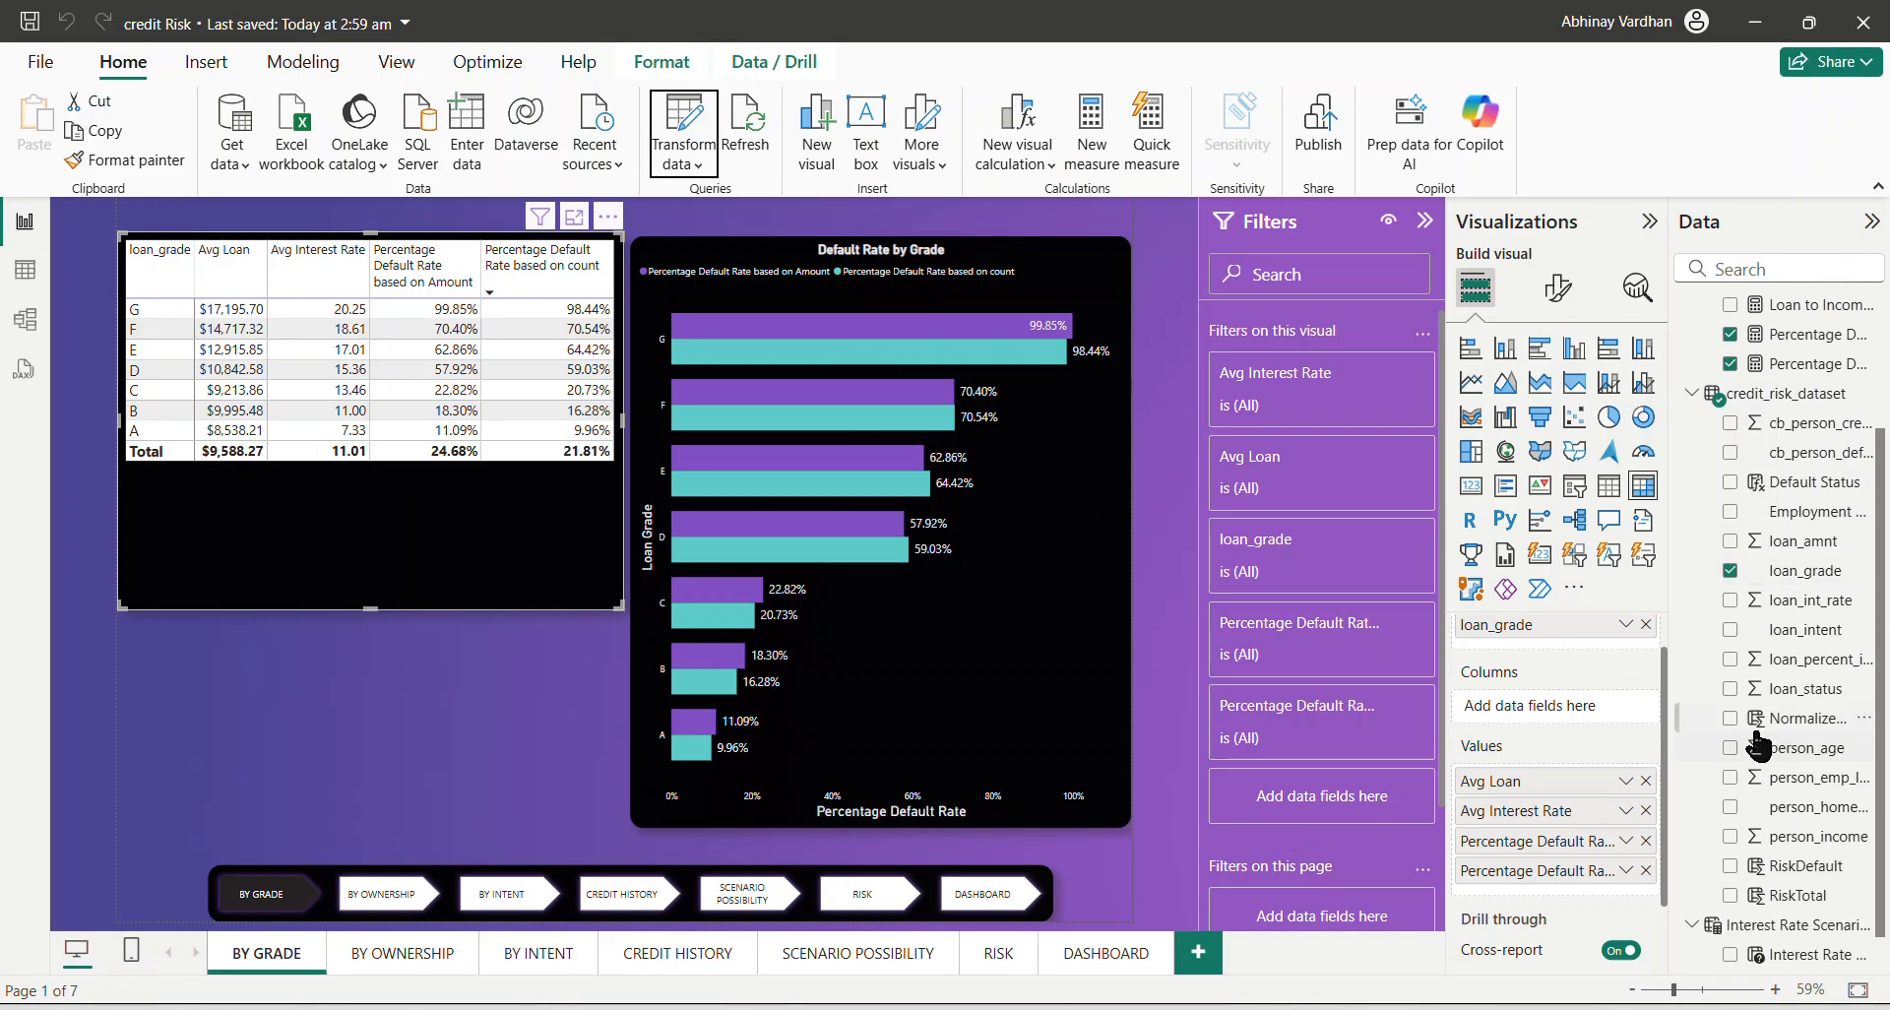
{"action": "scroll", "coordinate": [1757, 743], "scroll_direction": "down", "scroll_amount": 1}
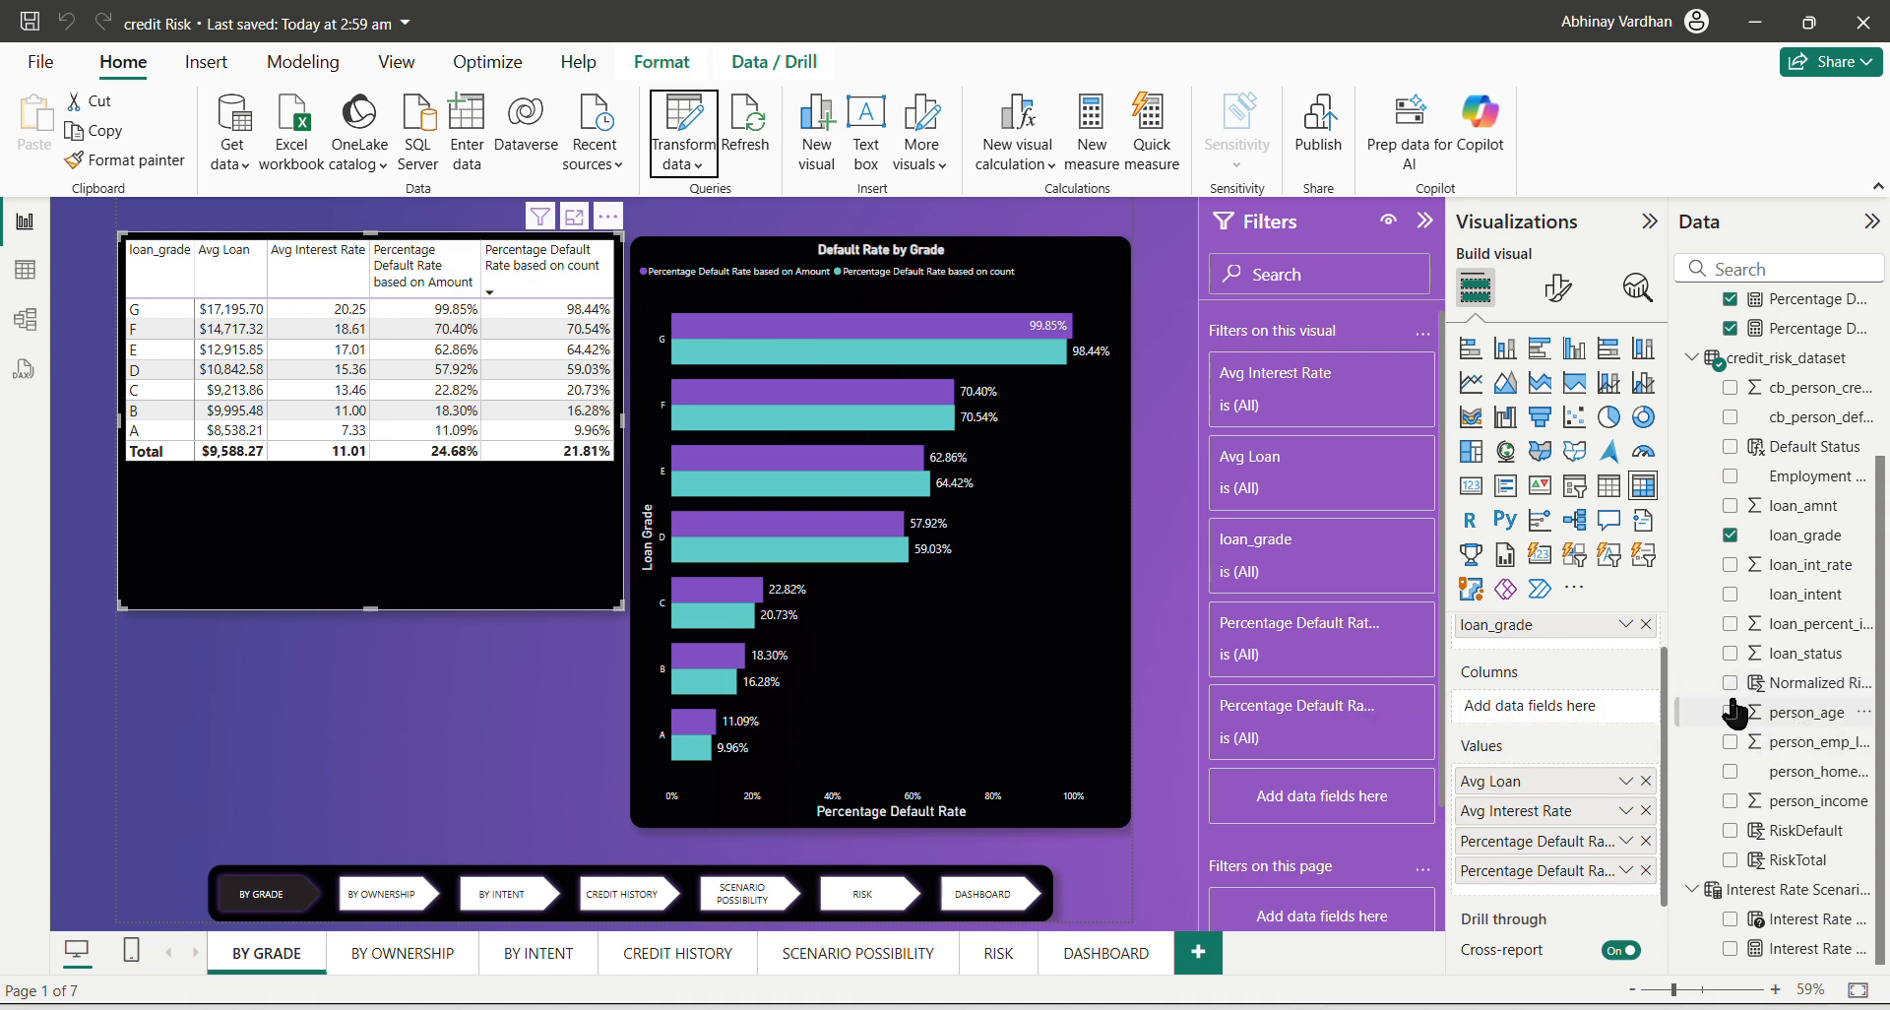
{"action": "left_click", "coordinate": [24, 268]}
{"action": "scroll", "coordinate": [552, 561], "scroll_direction": "left", "scroll_amount": 5}
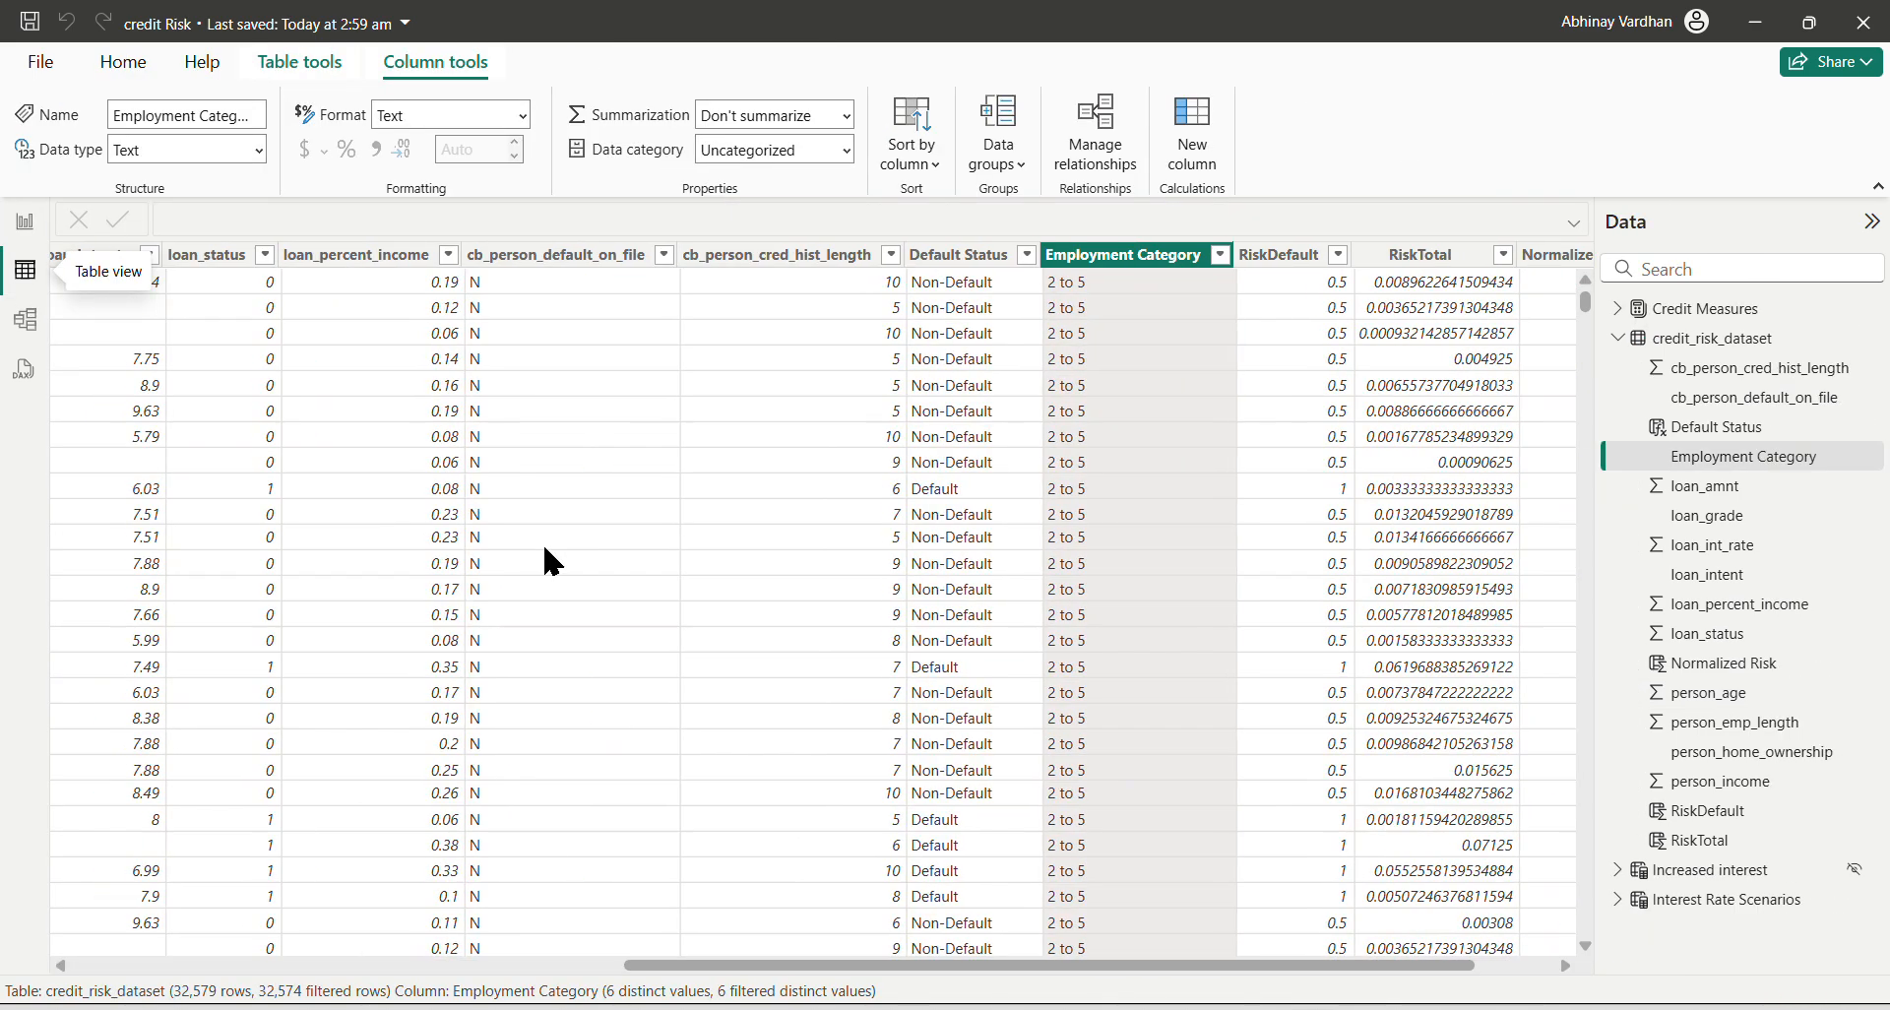
{"action": "scroll", "coordinate": [282, 380], "scroll_direction": "left", "scroll_amount": 3}
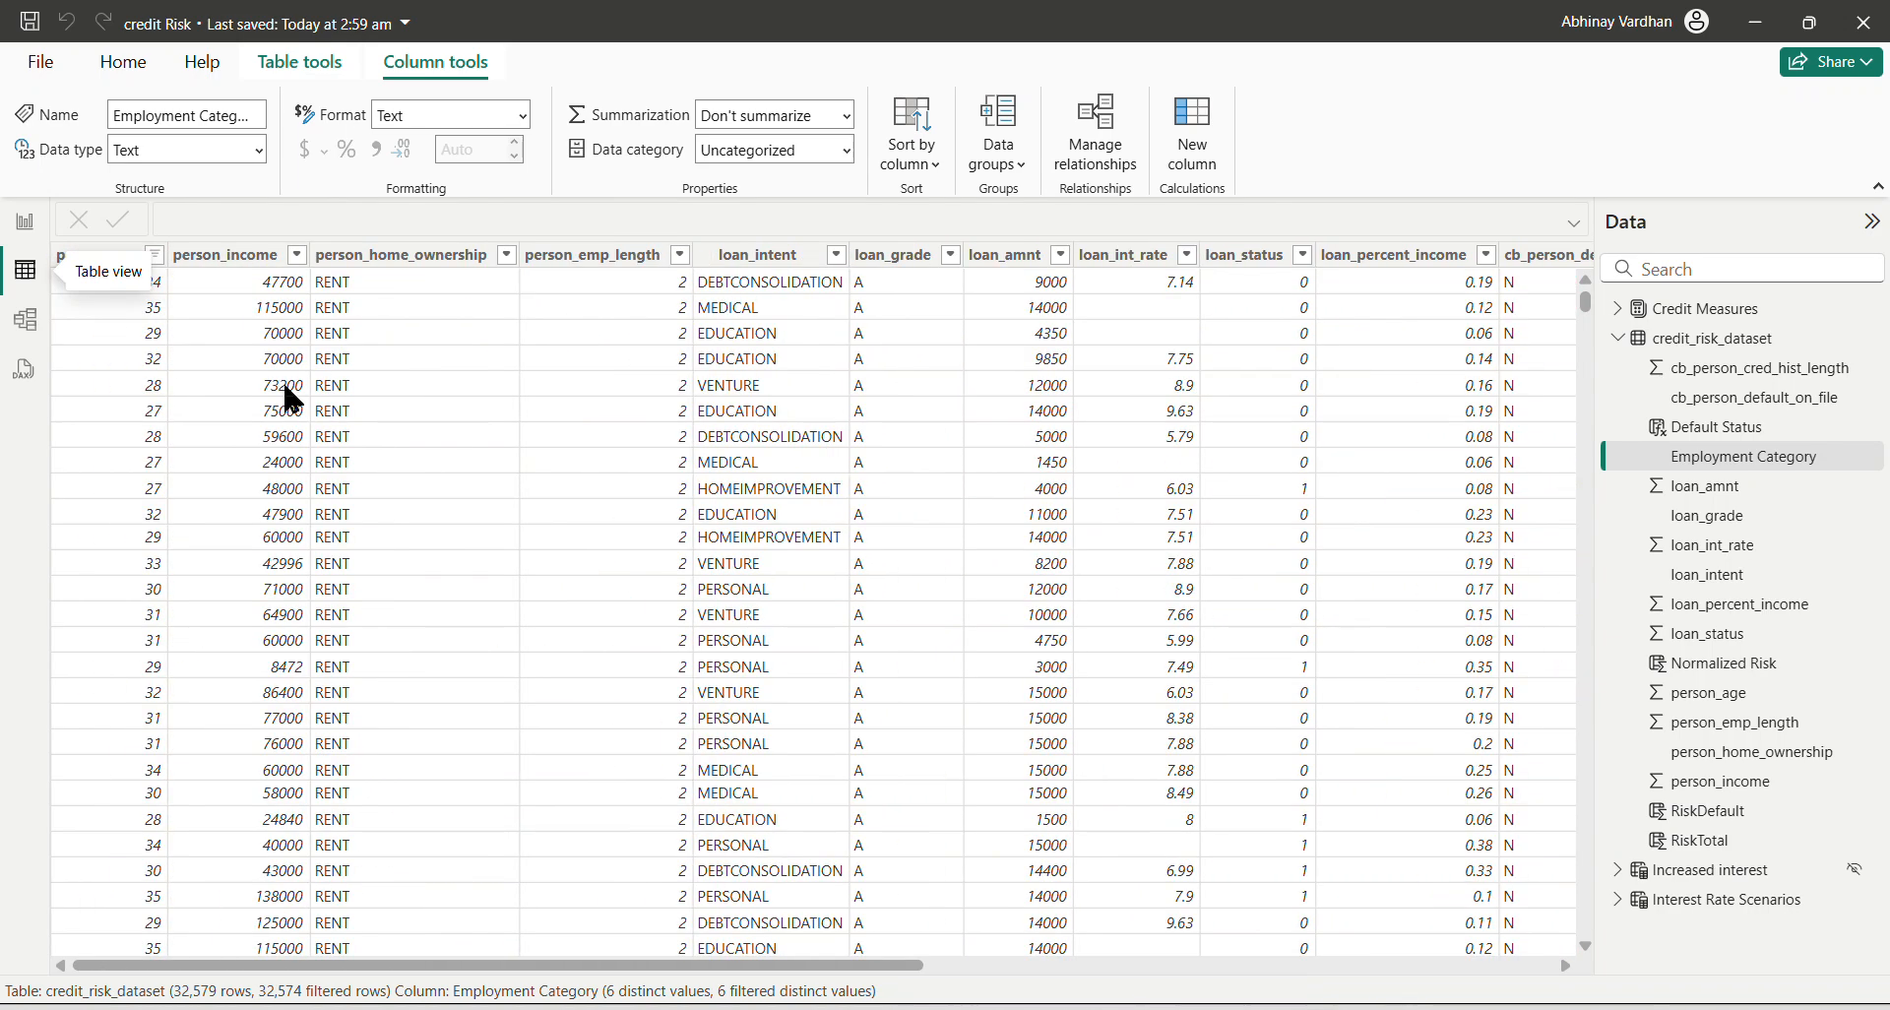
{"action": "left_click", "coordinate": [504, 253]}
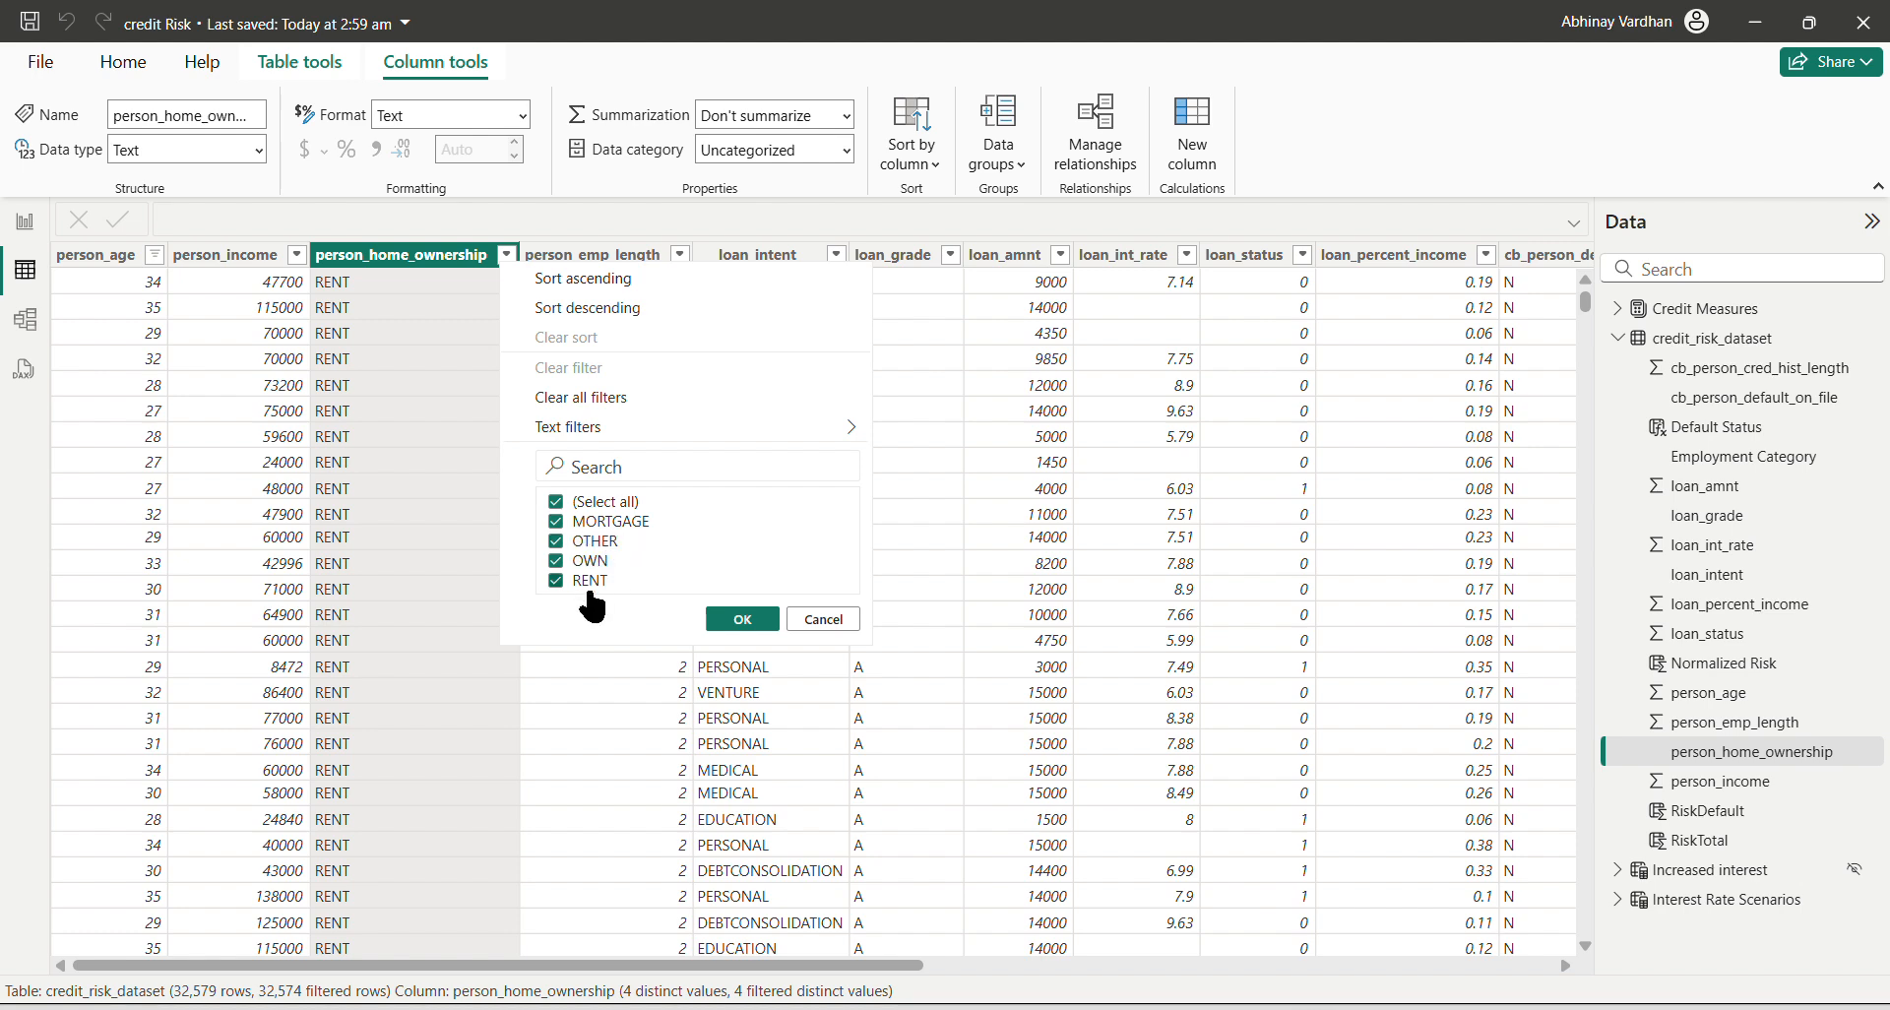
{"action": "left_click", "coordinate": [745, 618]}
{"action": "left_click", "coordinate": [24, 220]}
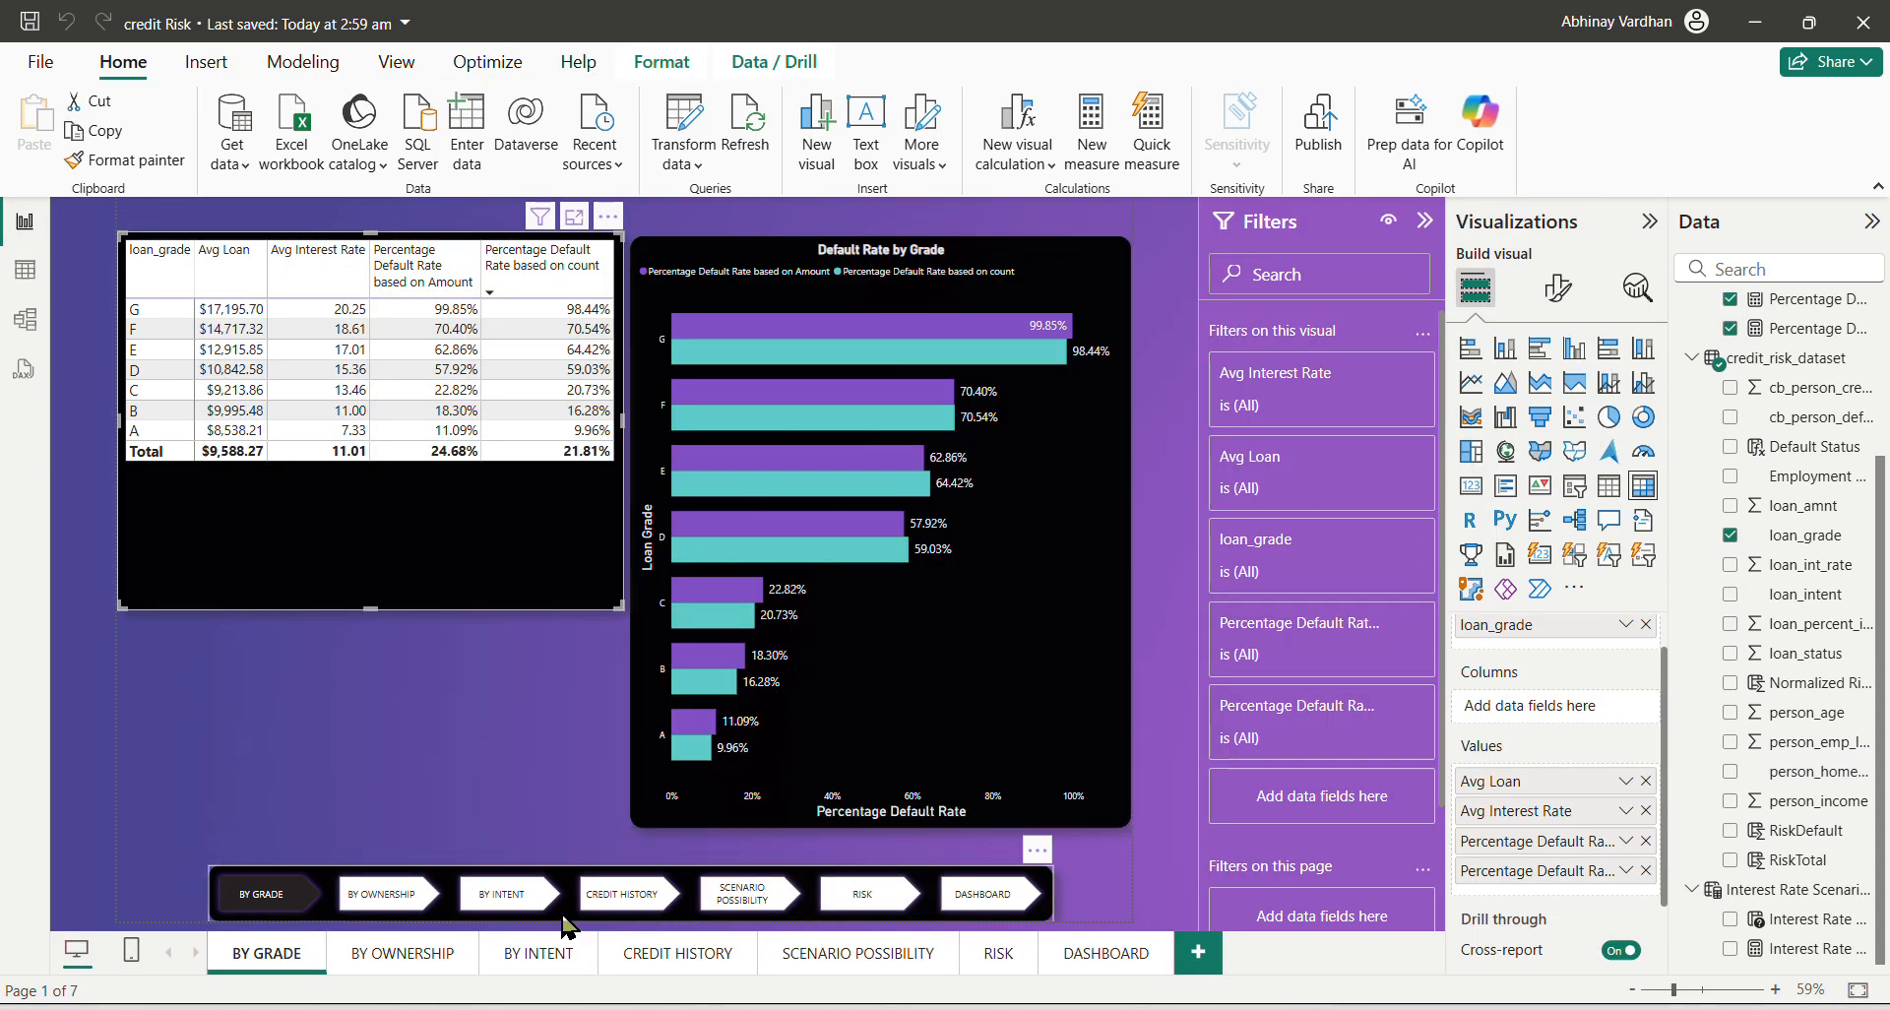
Go to the BY OWNERSHIP report page and select the home ownership matrix to review its row, column and value fields.
{"action": "left_click", "coordinate": [414, 900]}
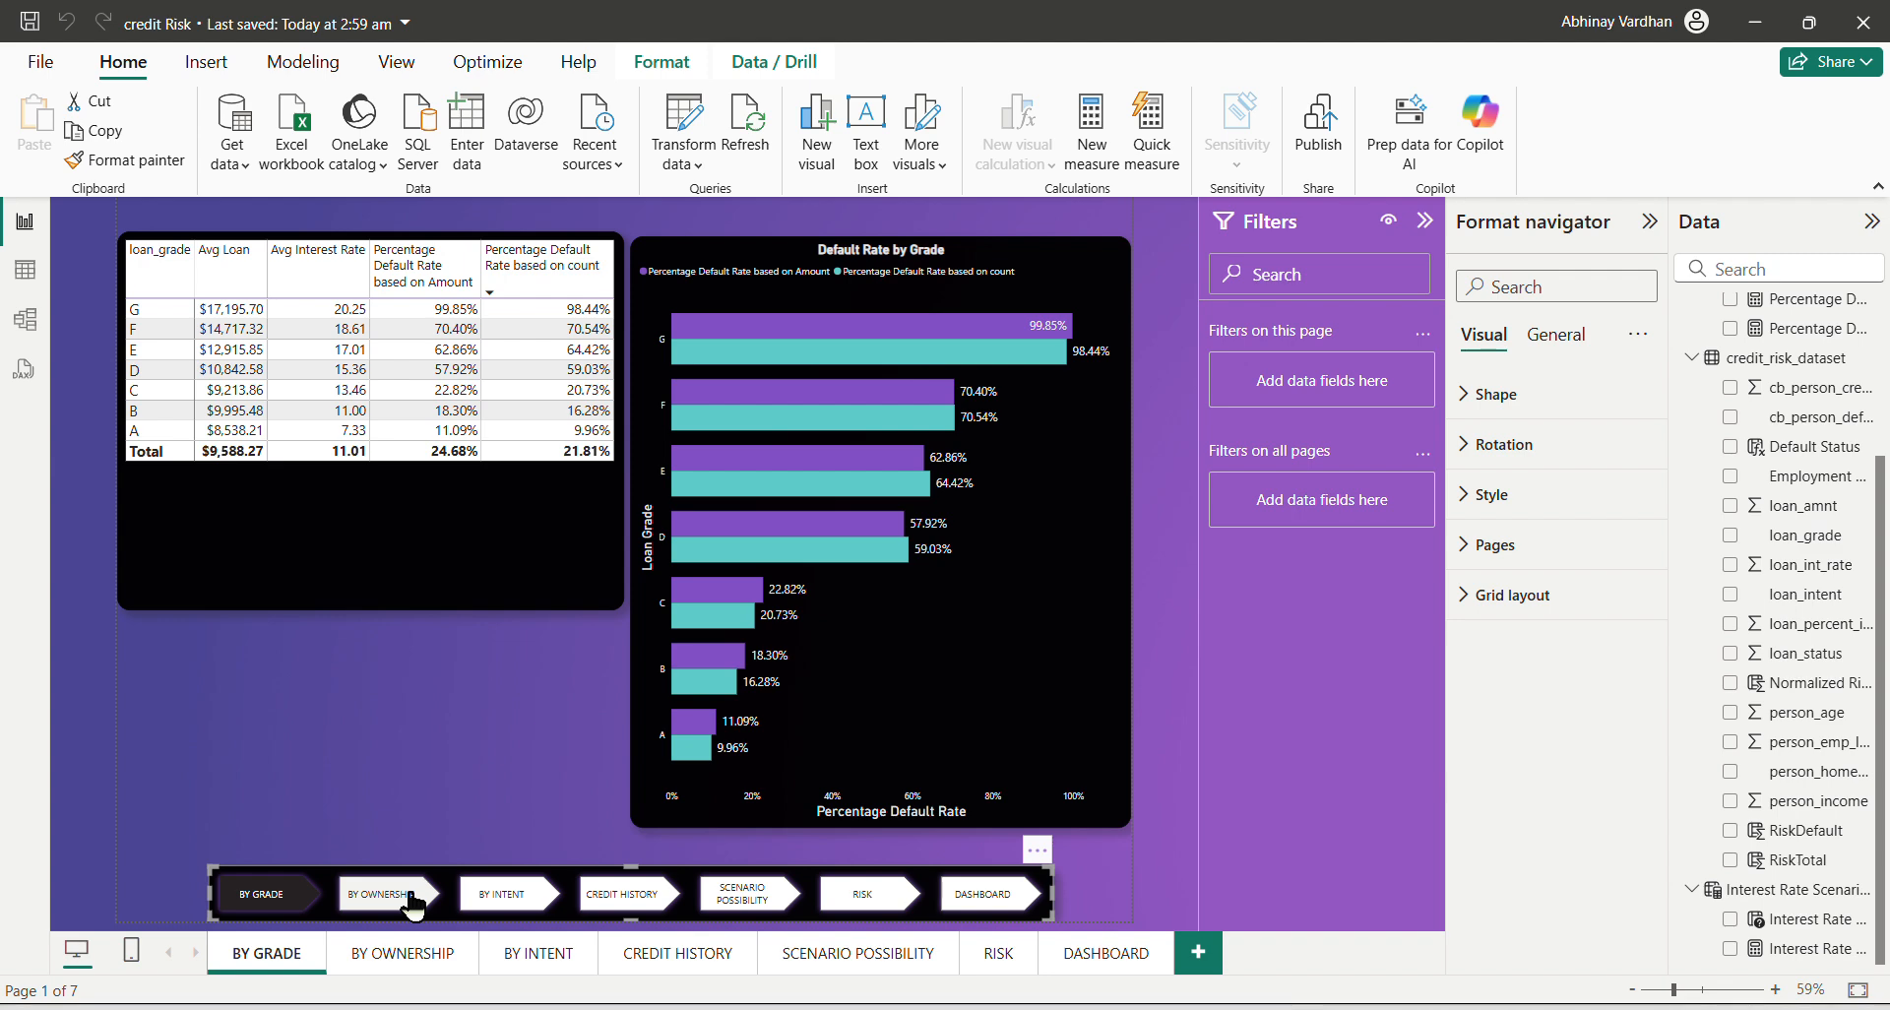
{"action": "left_click", "coordinate": [413, 904]}
{"action": "left_click", "coordinate": [413, 904], "text": "ctrl"}
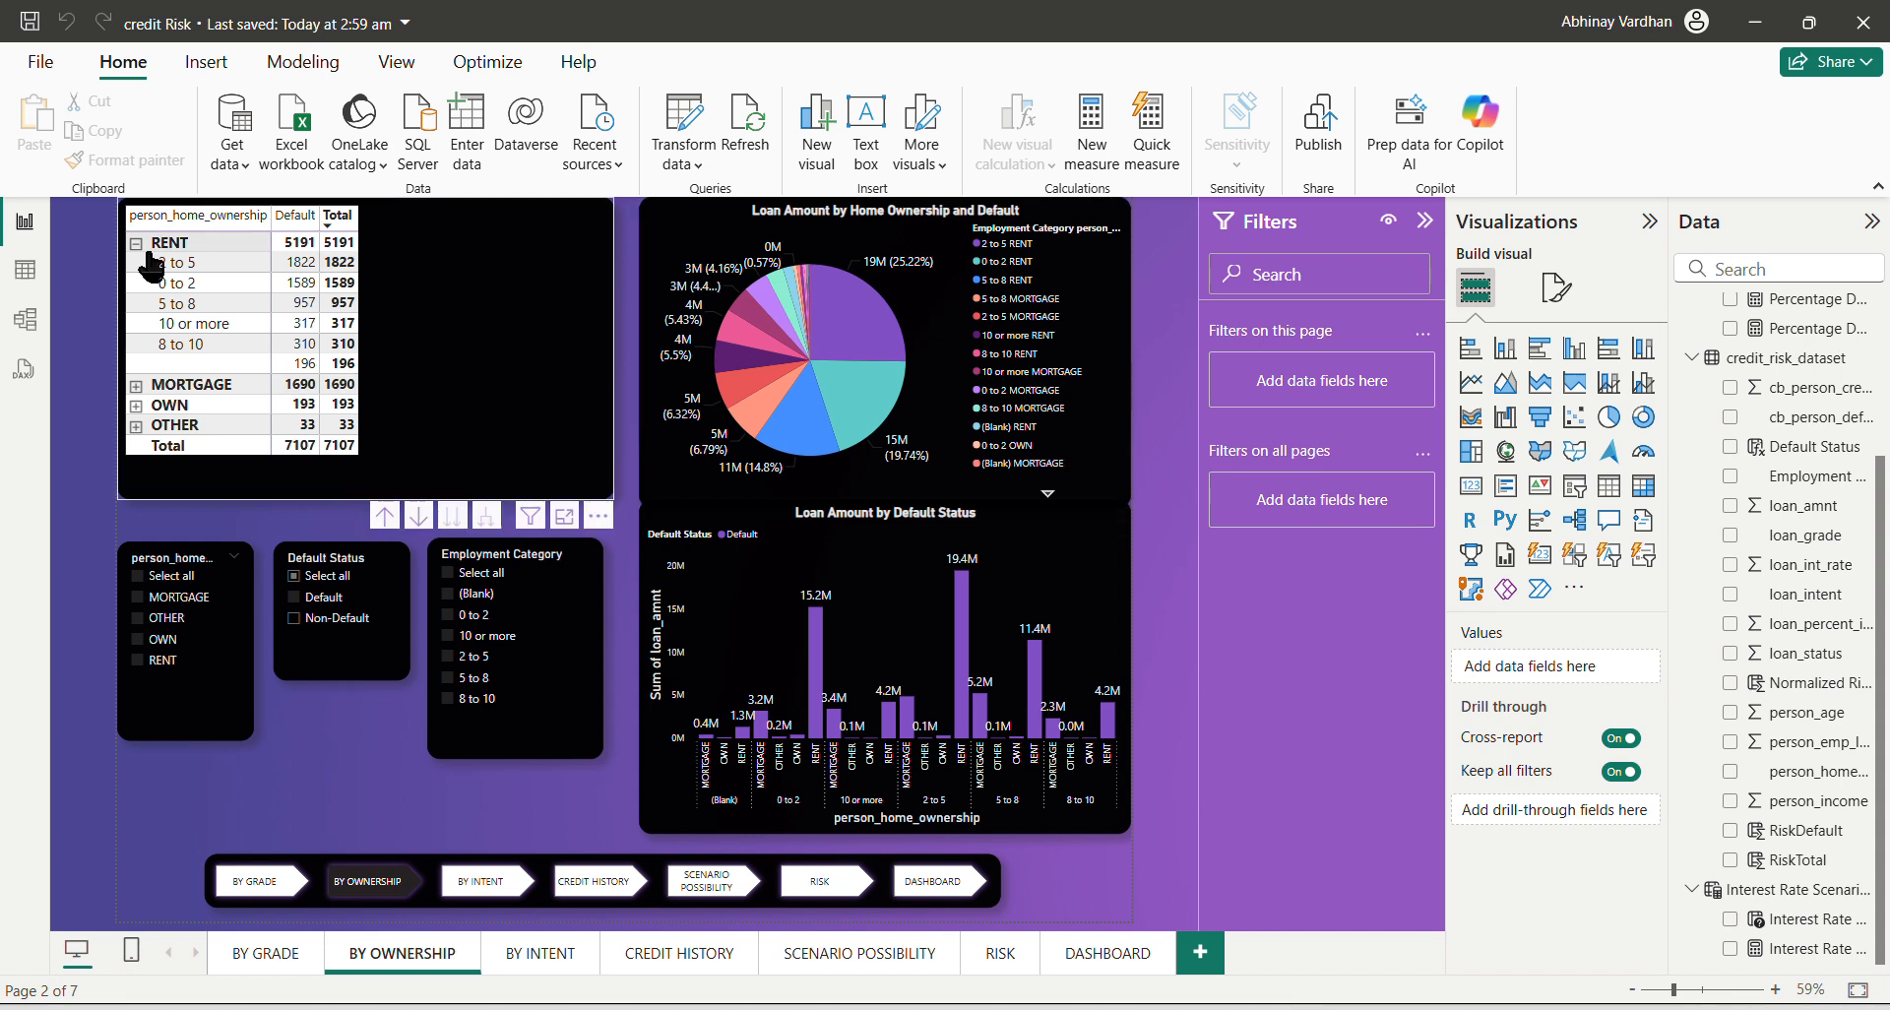
{"action": "left_click", "coordinate": [464, 282]}
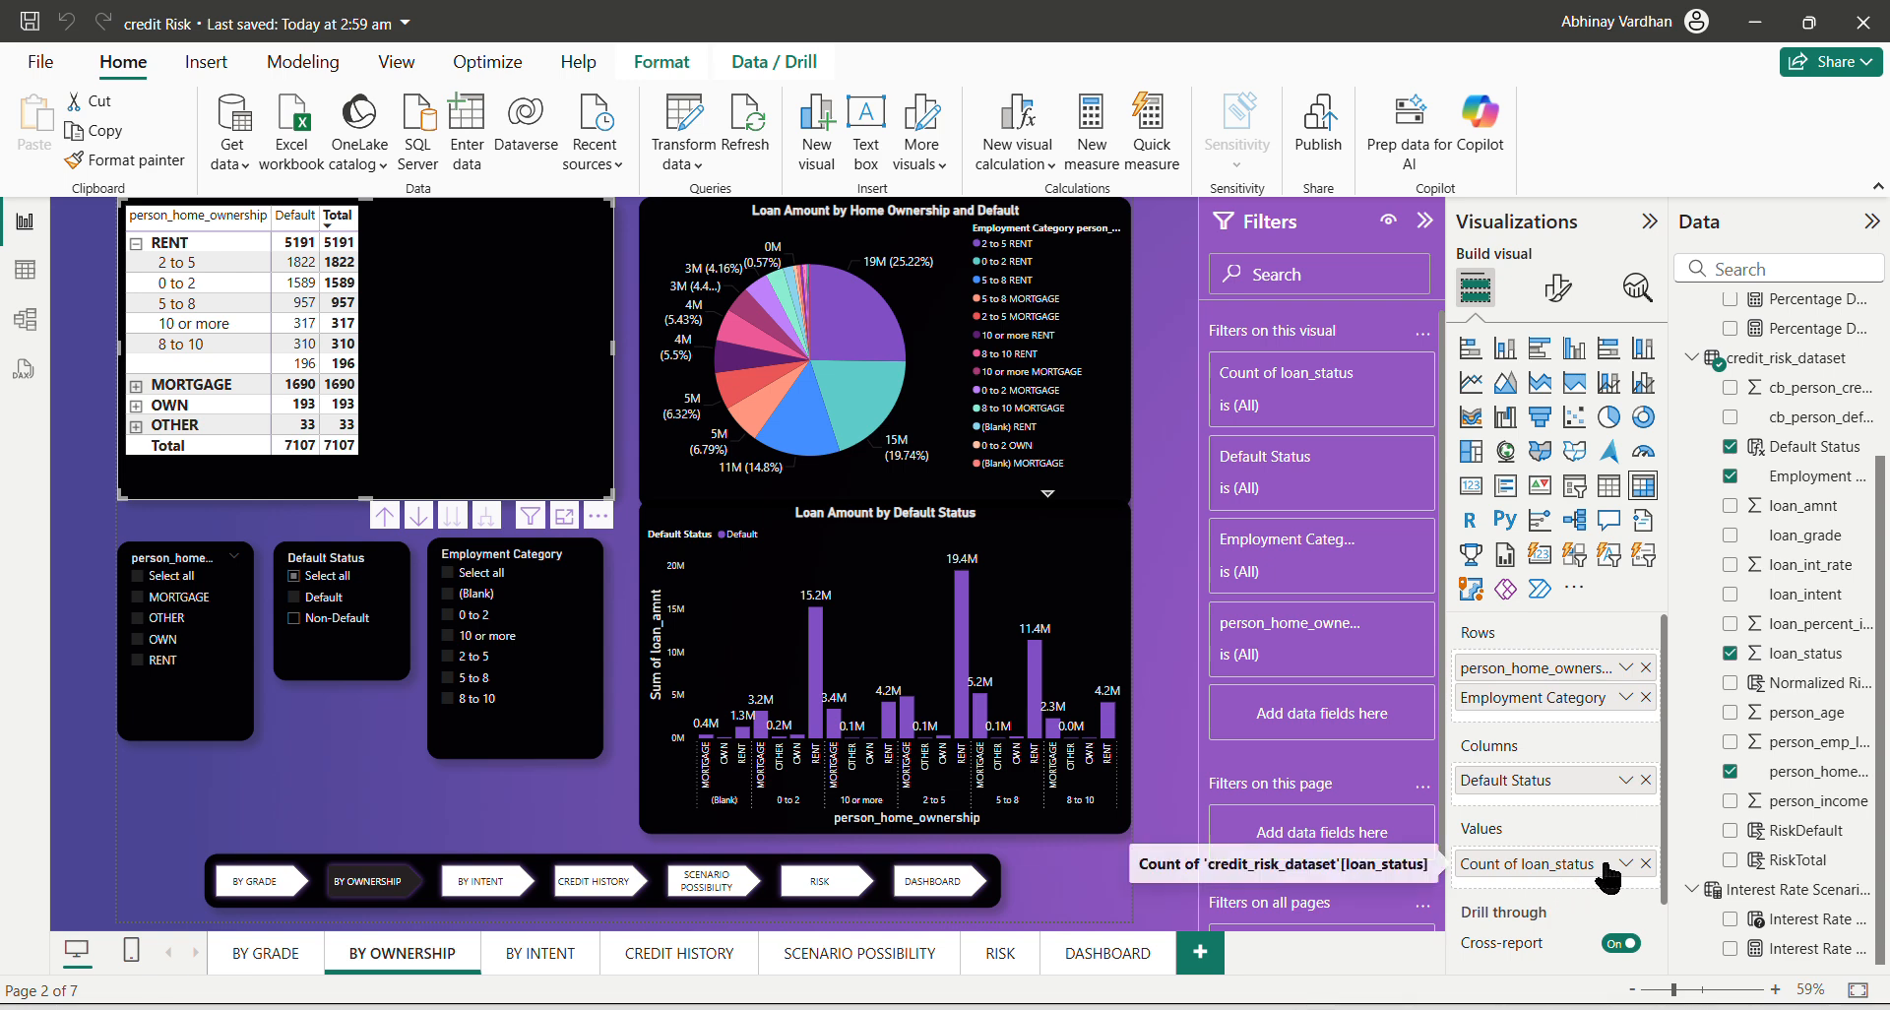
Include all statuses in the Default Status slicer and expand MORTGAGE in the matrix to examine its employment categories.
{"action": "left_click", "coordinate": [299, 577]}
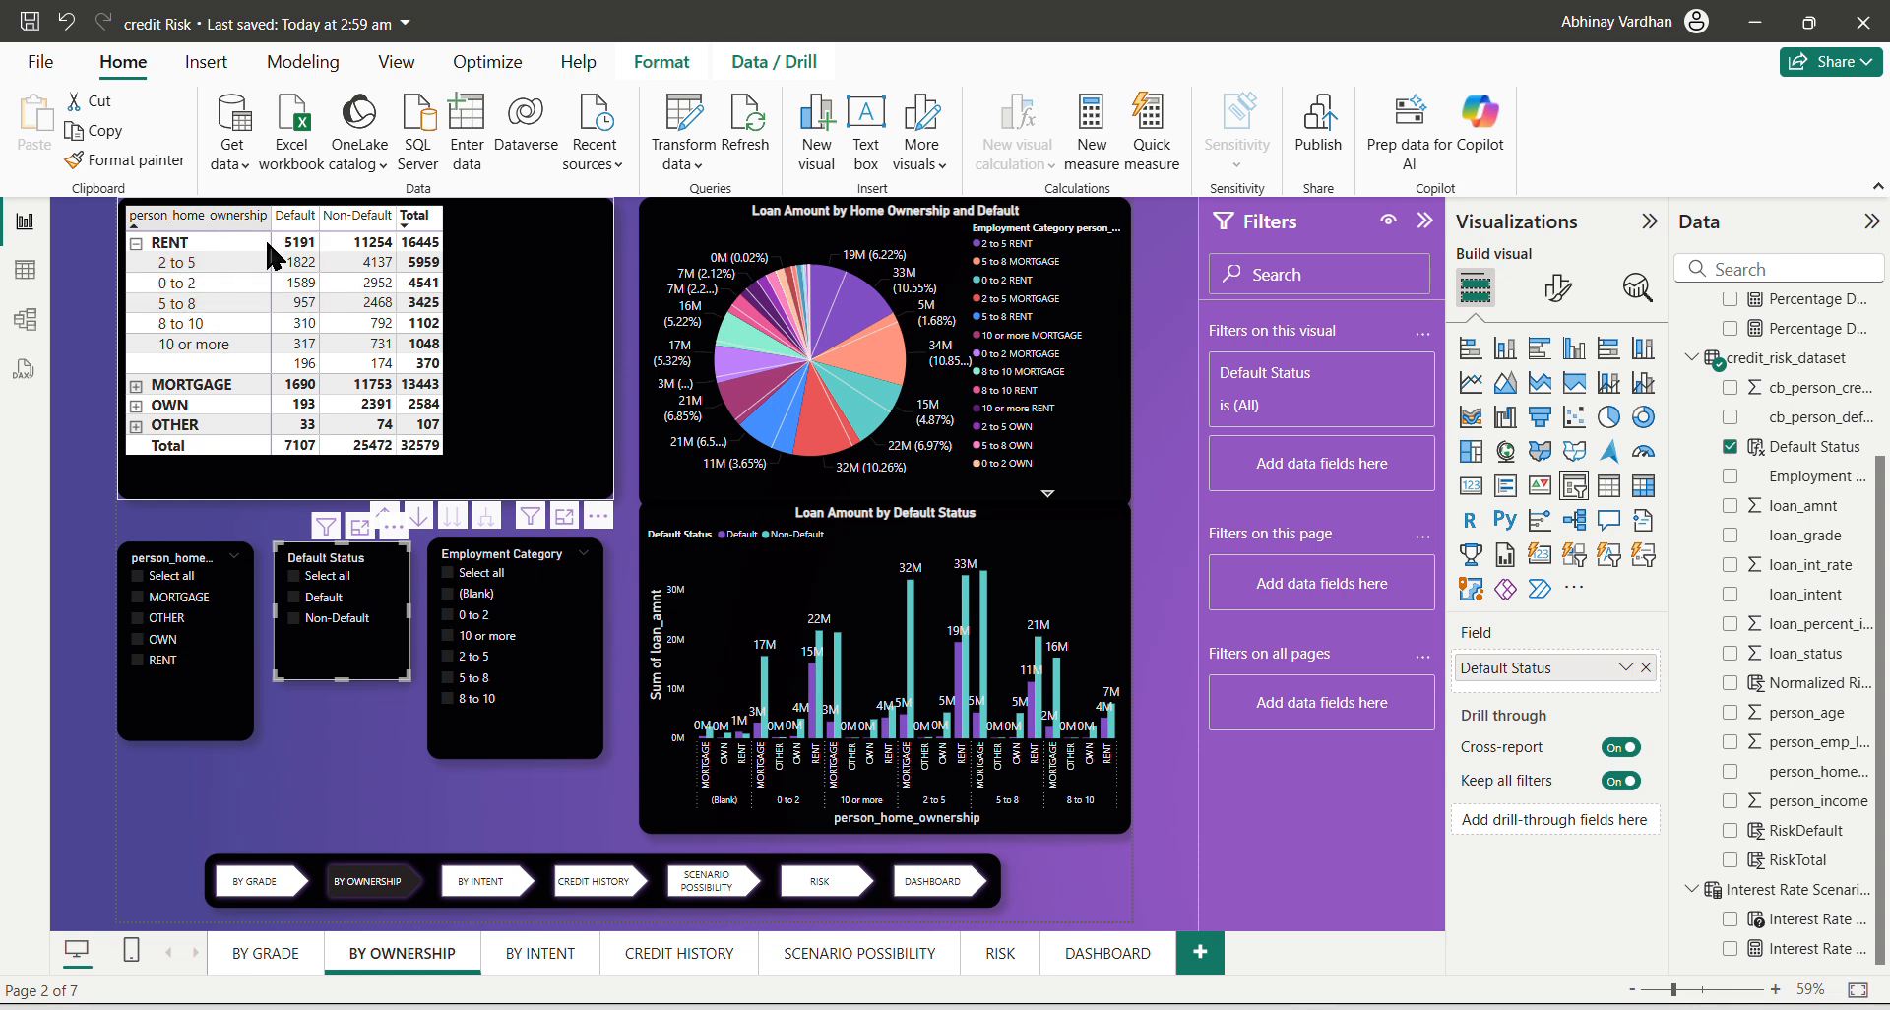
{"action": "left_click", "coordinate": [135, 384]}
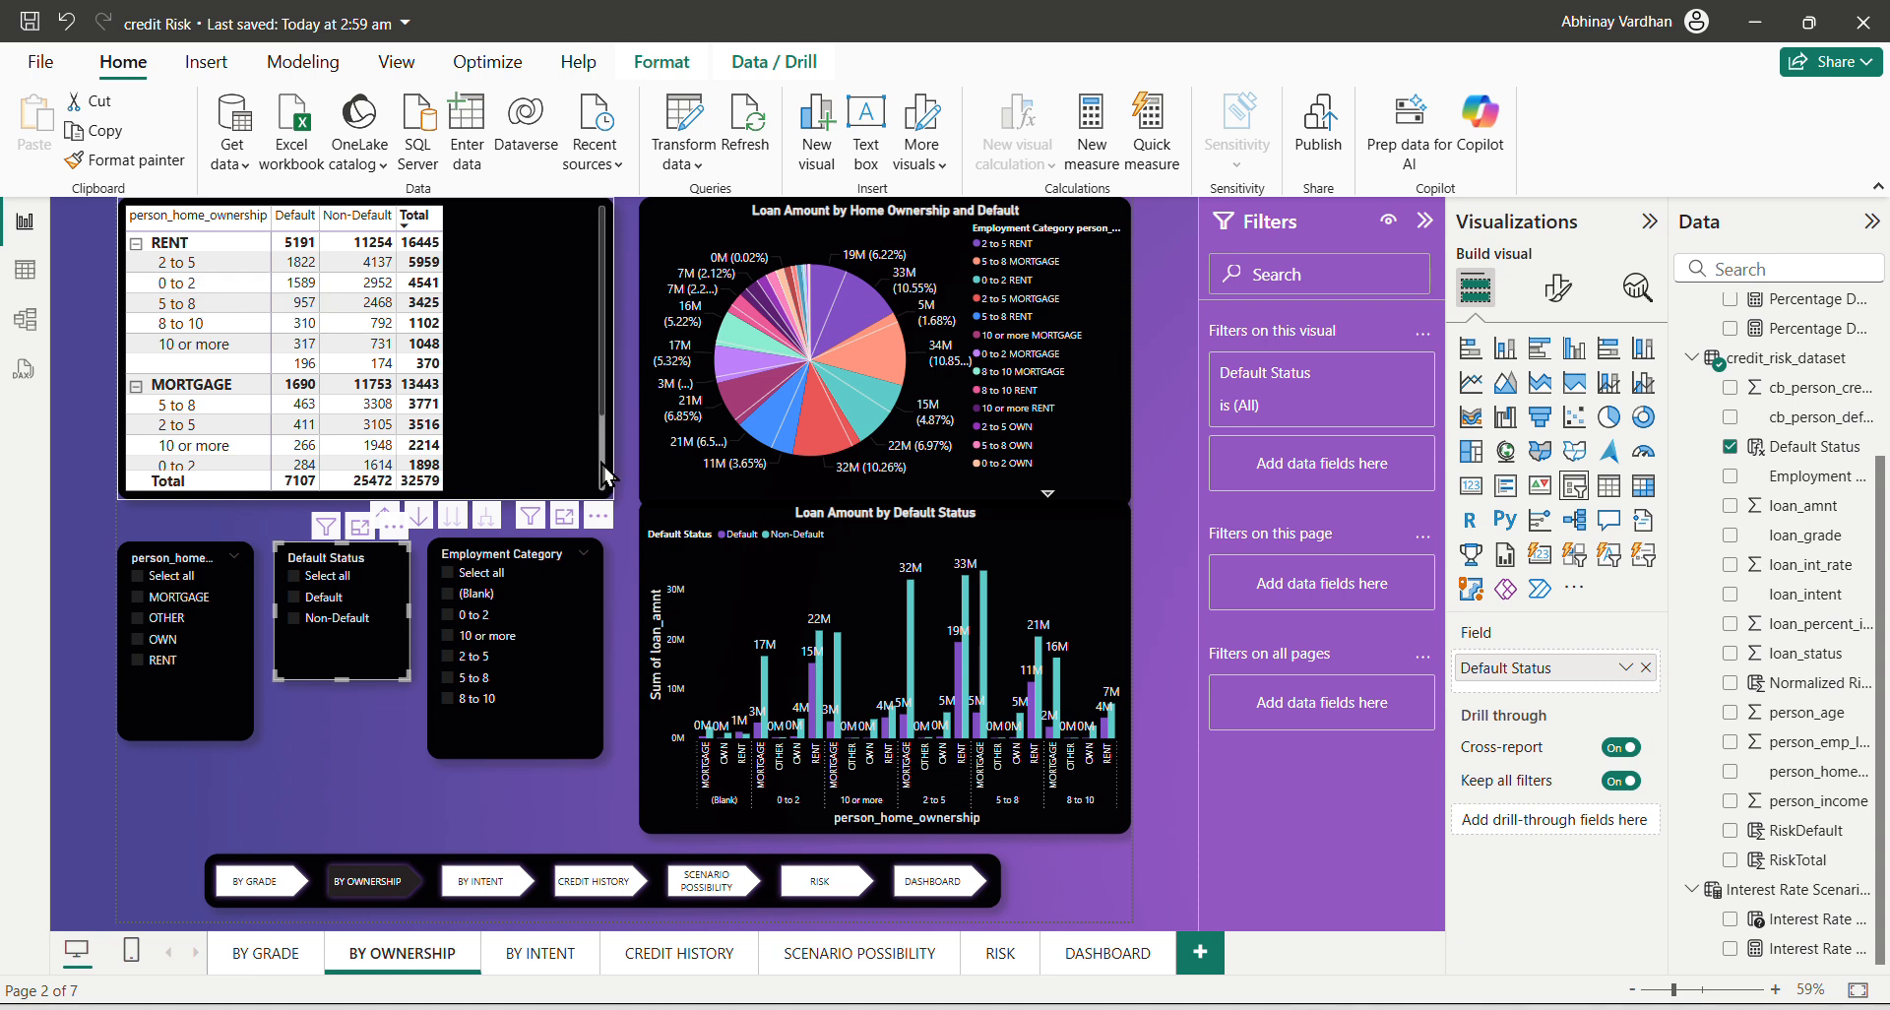
{"action": "scroll", "coordinate": [601, 458], "scroll_direction": "down", "scroll_amount": 2}
{"action": "left_click", "coordinate": [588, 311]}
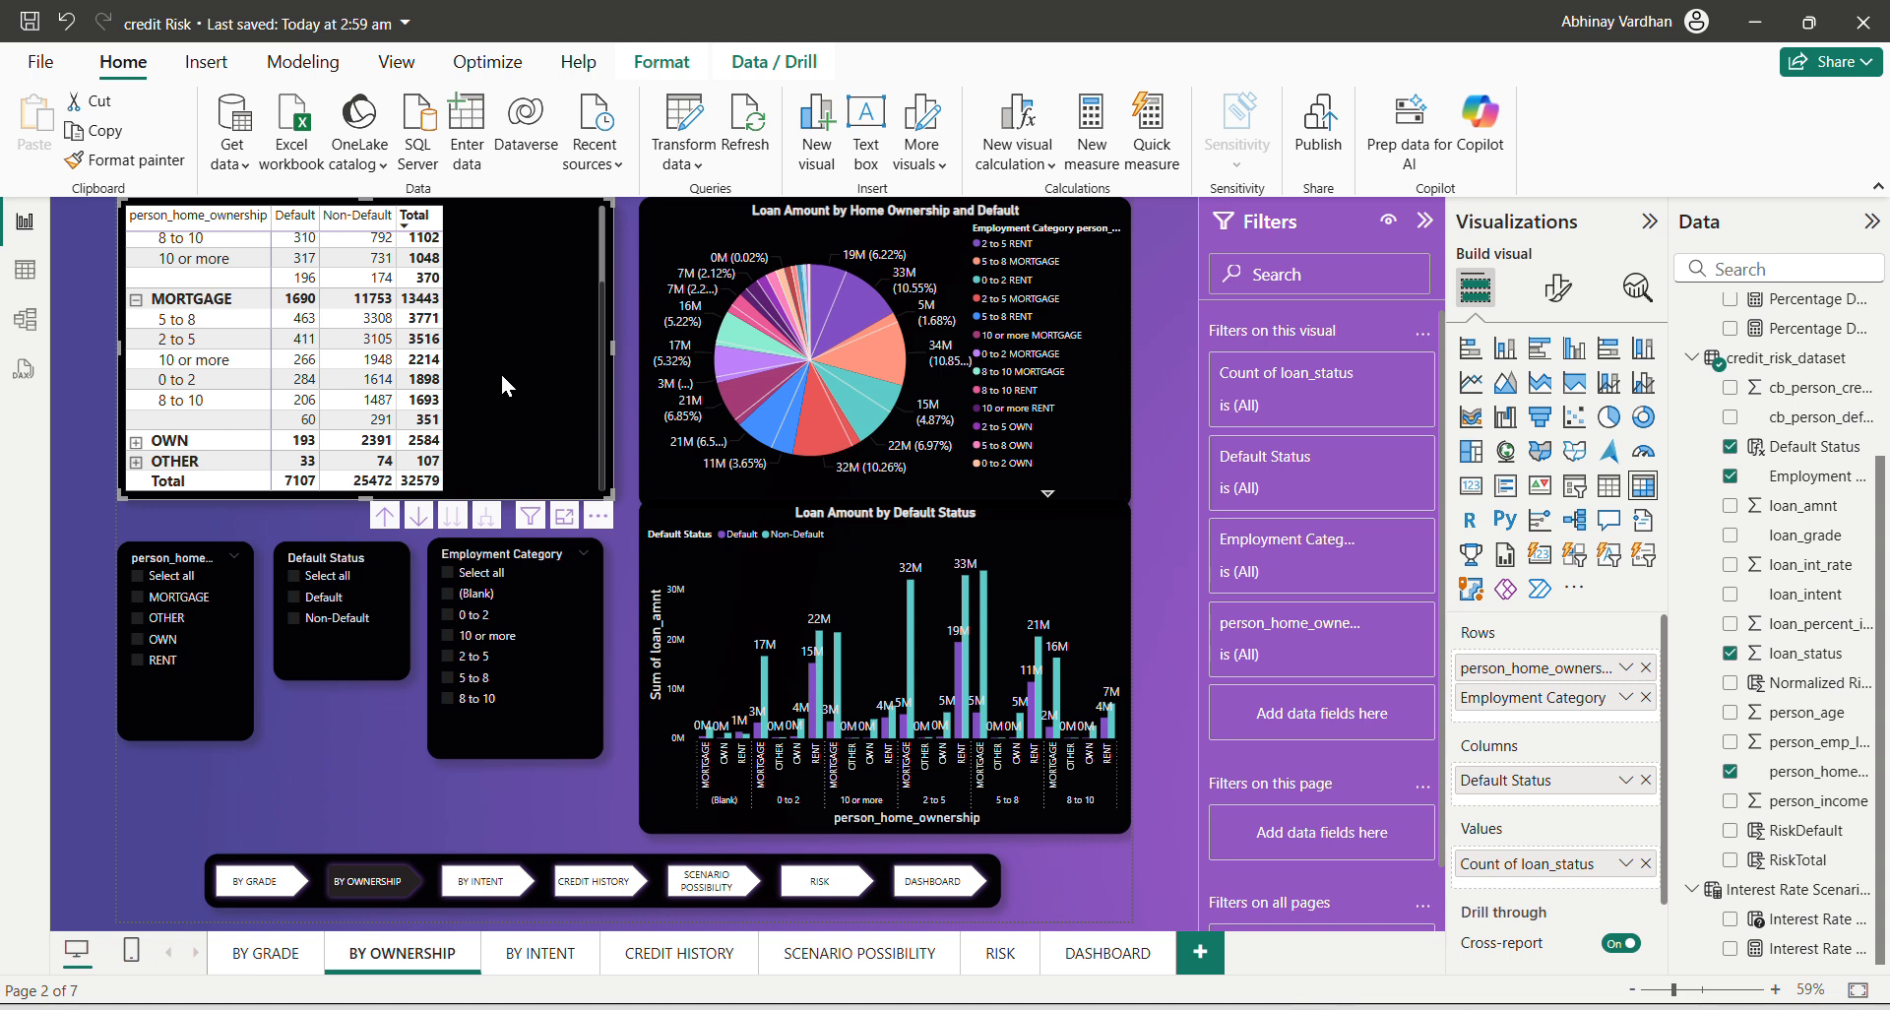
Clear the Default Status slicer, filter the page to Default only, and return to the start of the matrix.
{"action": "left_click", "coordinate": [305, 587]}
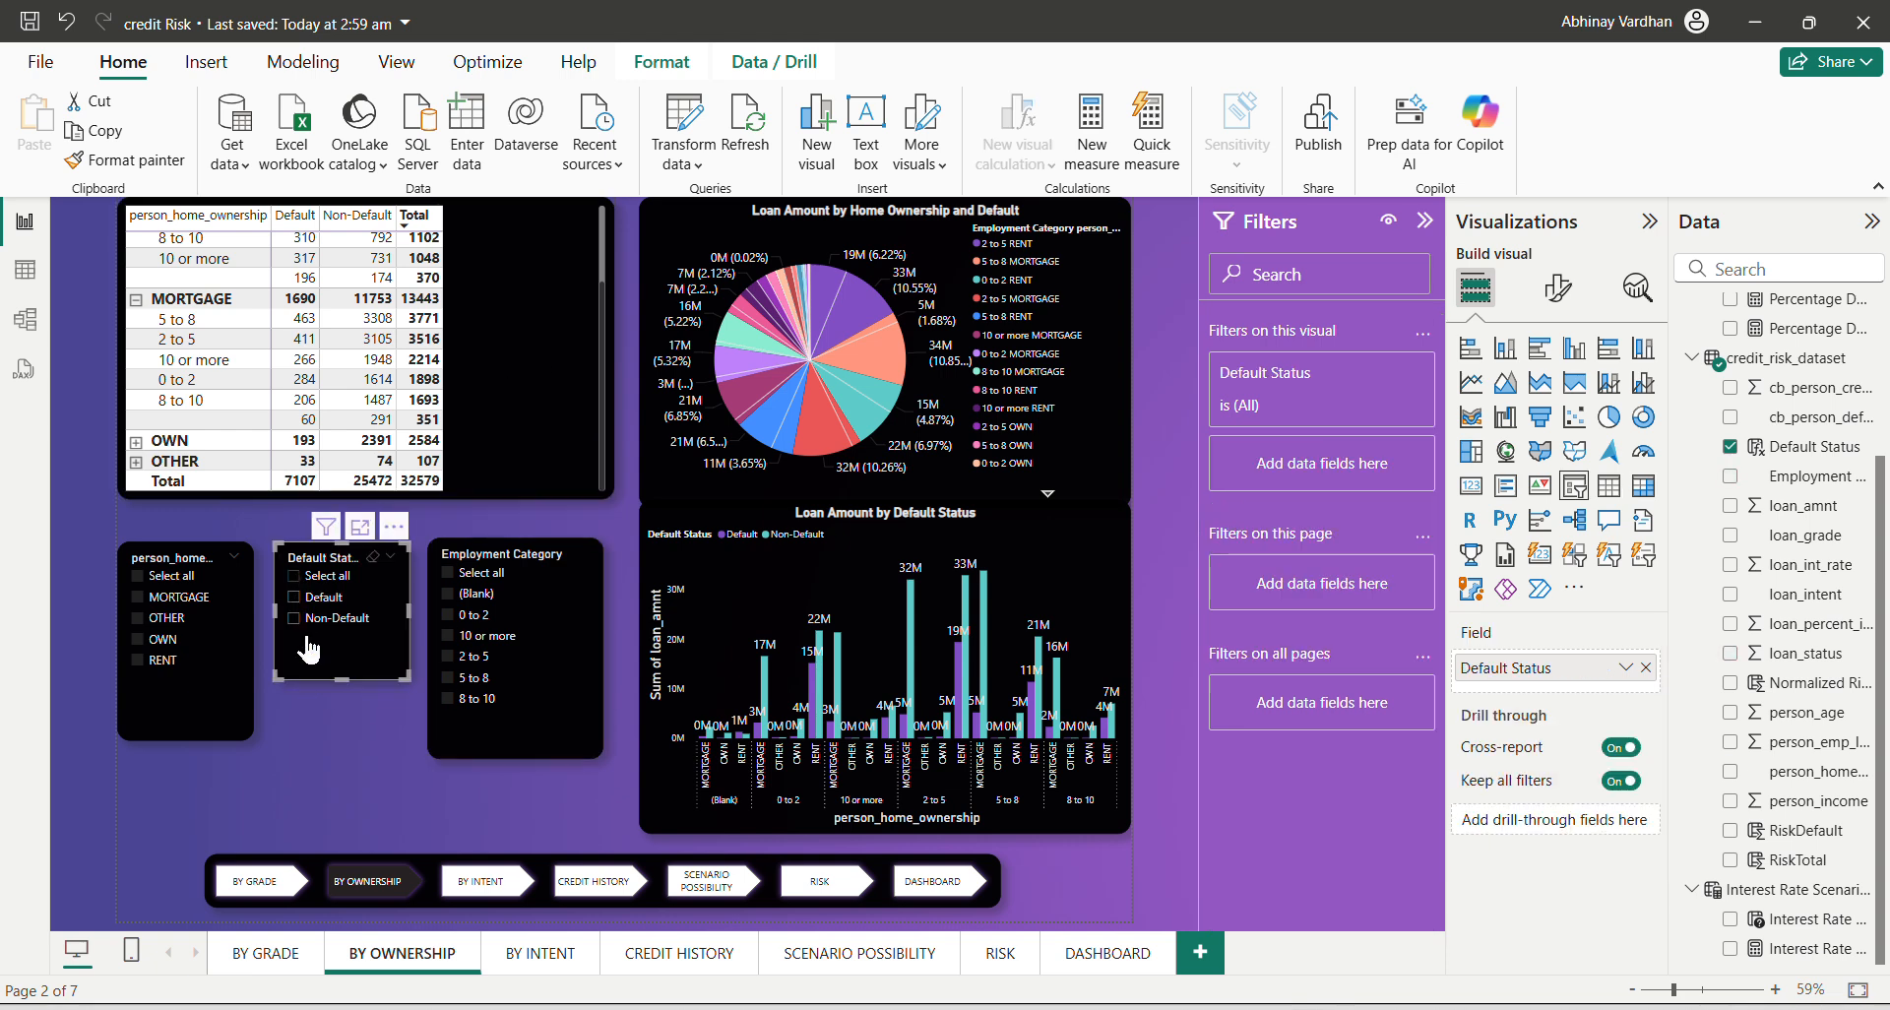
{"action": "left_click", "coordinate": [295, 598]}
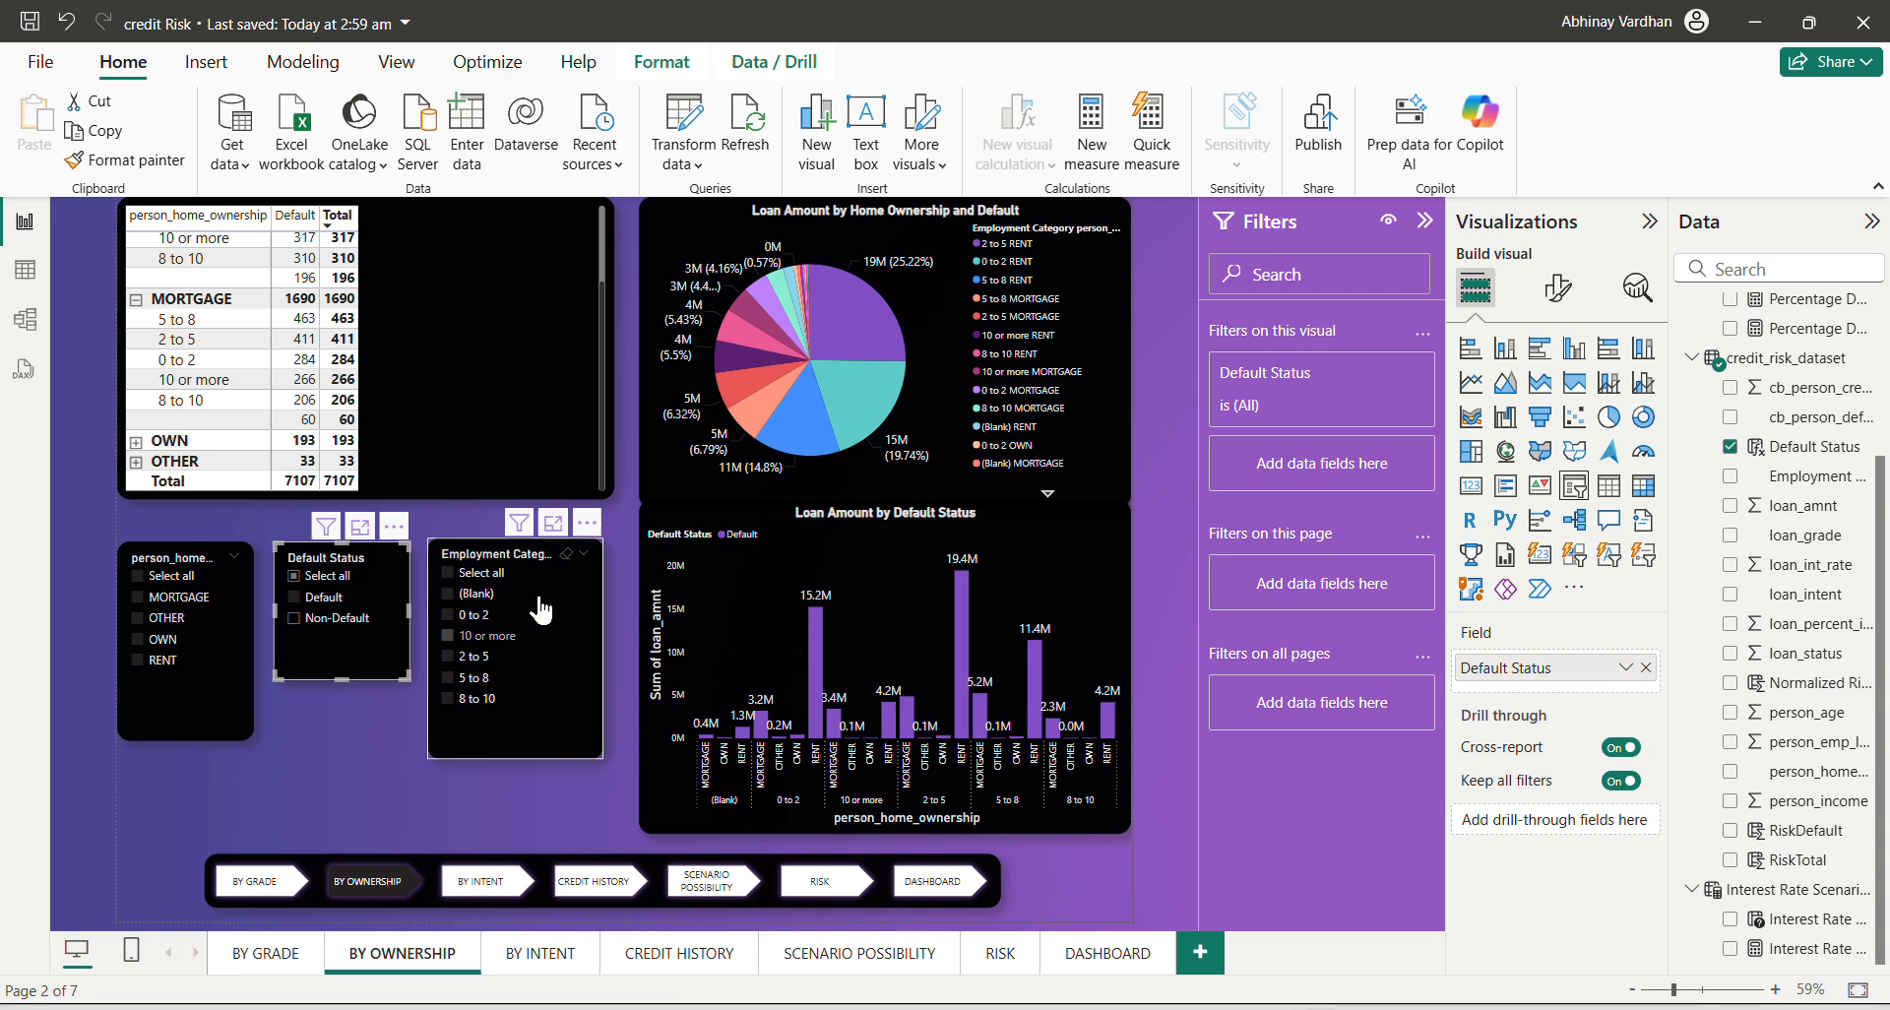
{"action": "scroll", "coordinate": [299, 340], "scroll_direction": "up", "scroll_amount": 2}
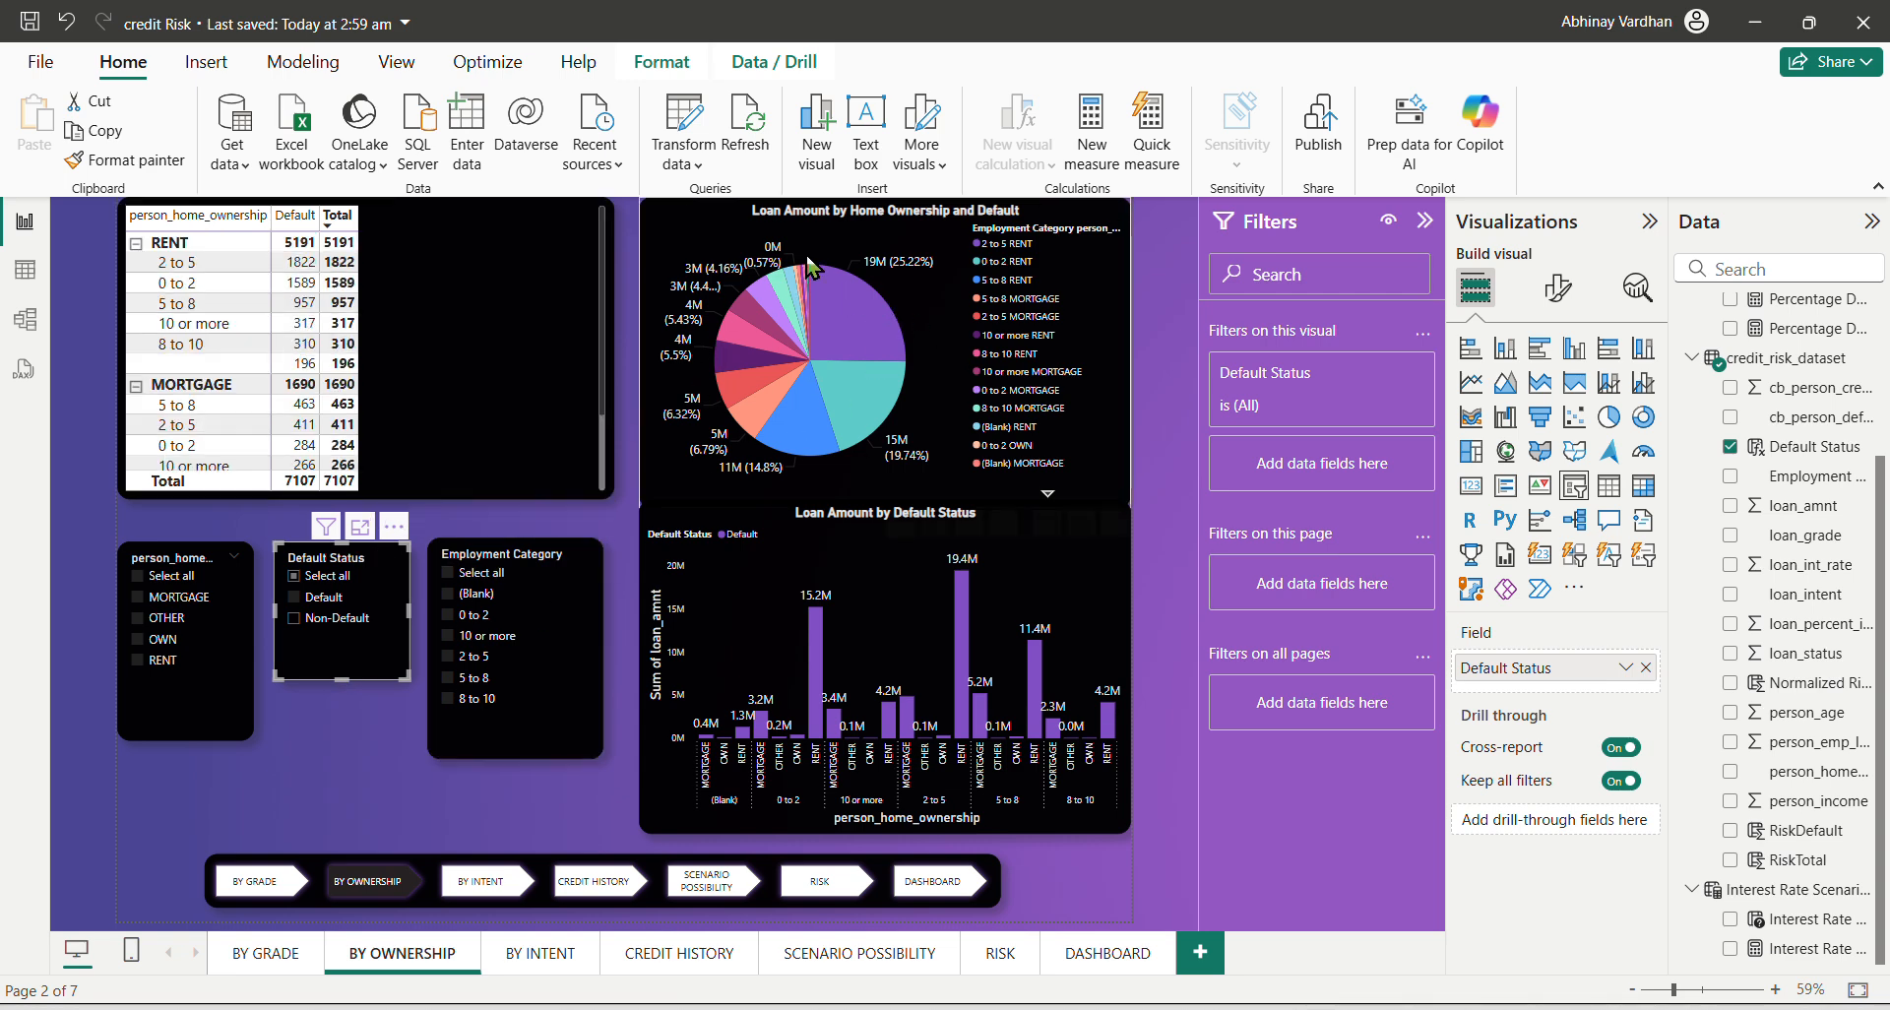
Collapse the Visualizations pane and inspect the largest pie slices and the 2 to 5 RENT column in the loan amount charts.
{"action": "mouse_move", "coordinate": [889, 323]}
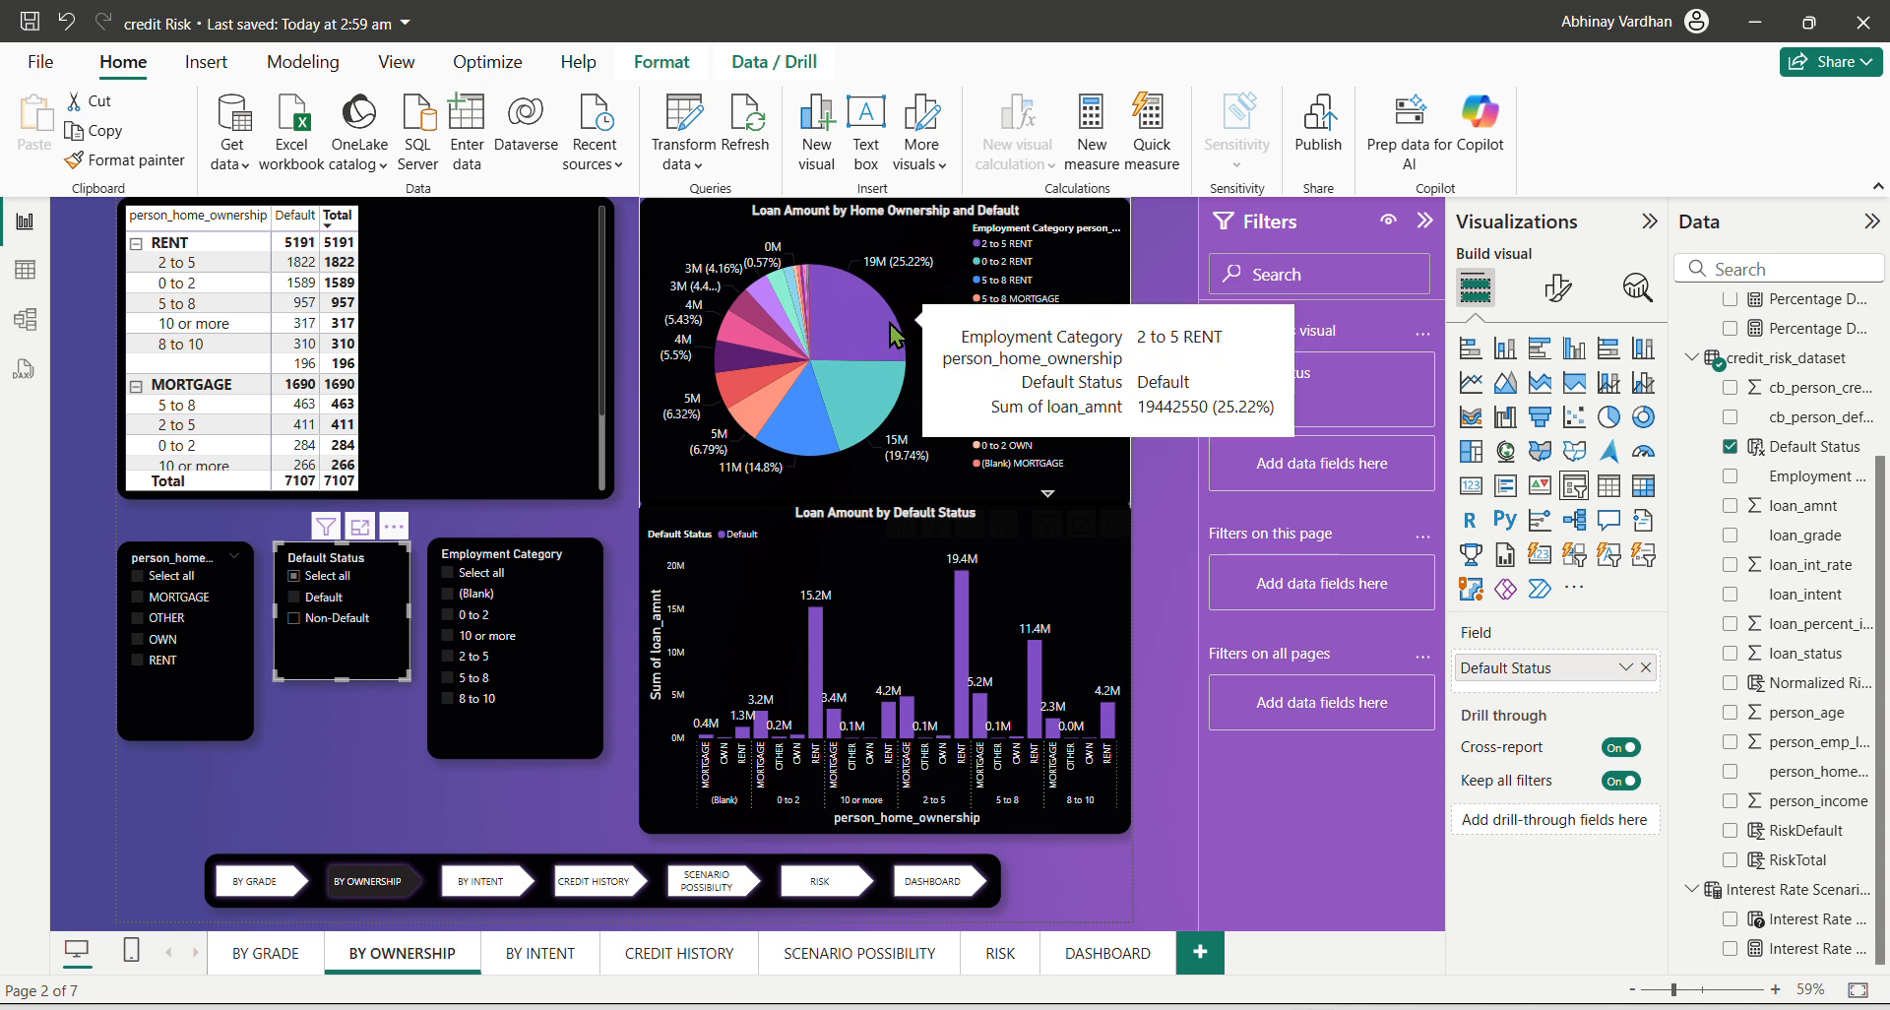
{"action": "left_click", "coordinate": [1634, 226]}
{"action": "mouse_move", "coordinate": [915, 326]}
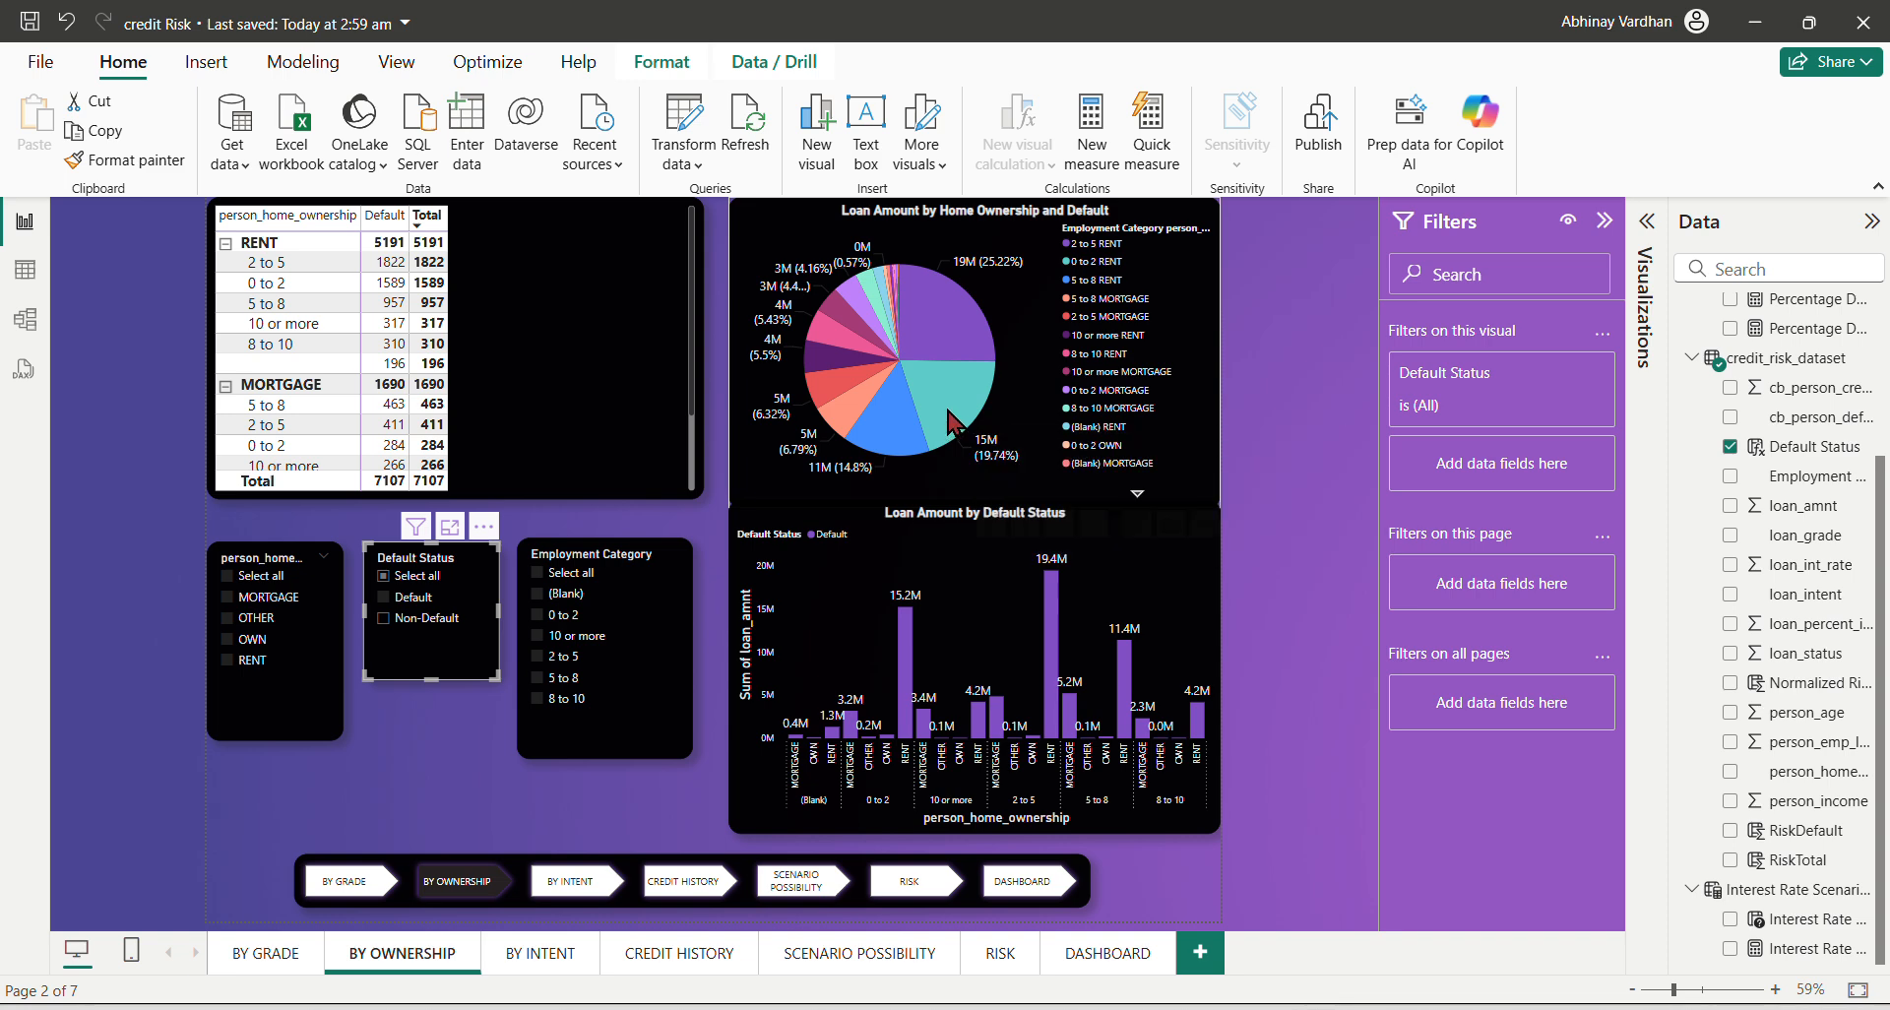
{"action": "mouse_move", "coordinate": [952, 407]}
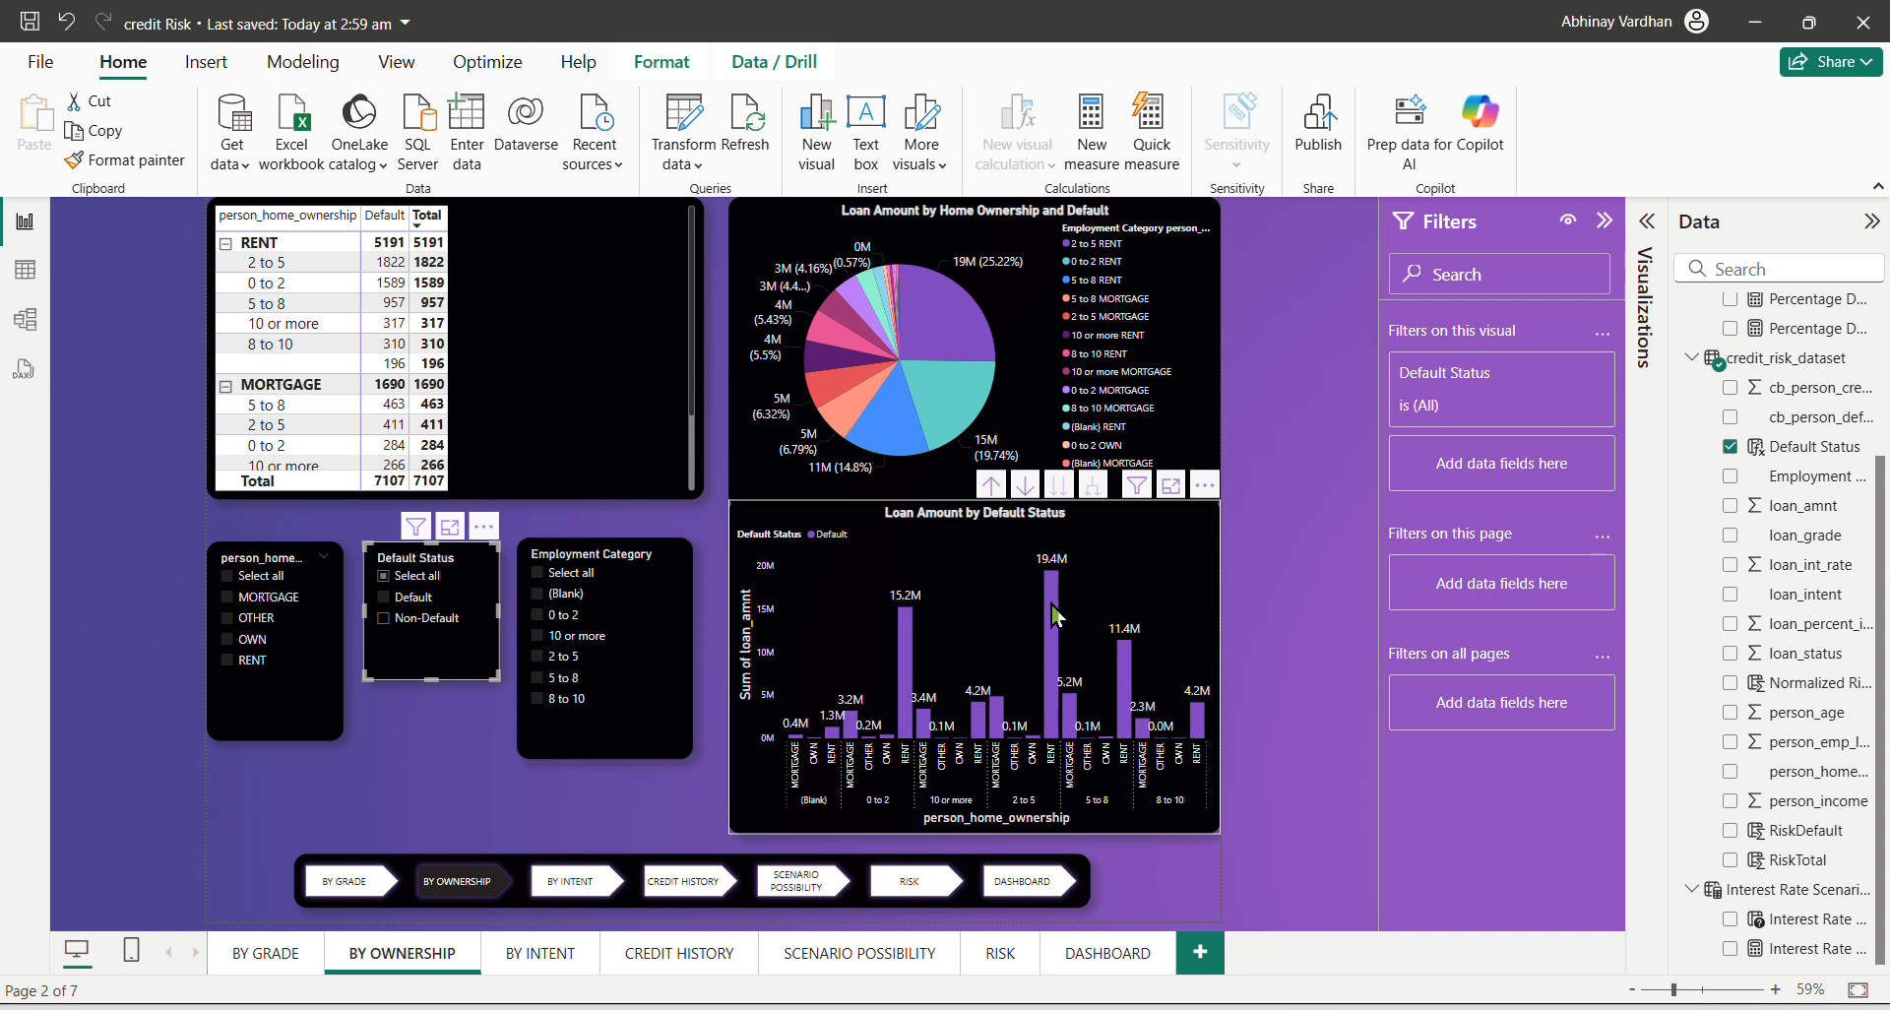
{"action": "mouse_move", "coordinate": [1056, 615]}
Switch to the Word document and read question 3 about segmentation analysis using loan intent.
{"action": "key", "text": "alt+Tab"}
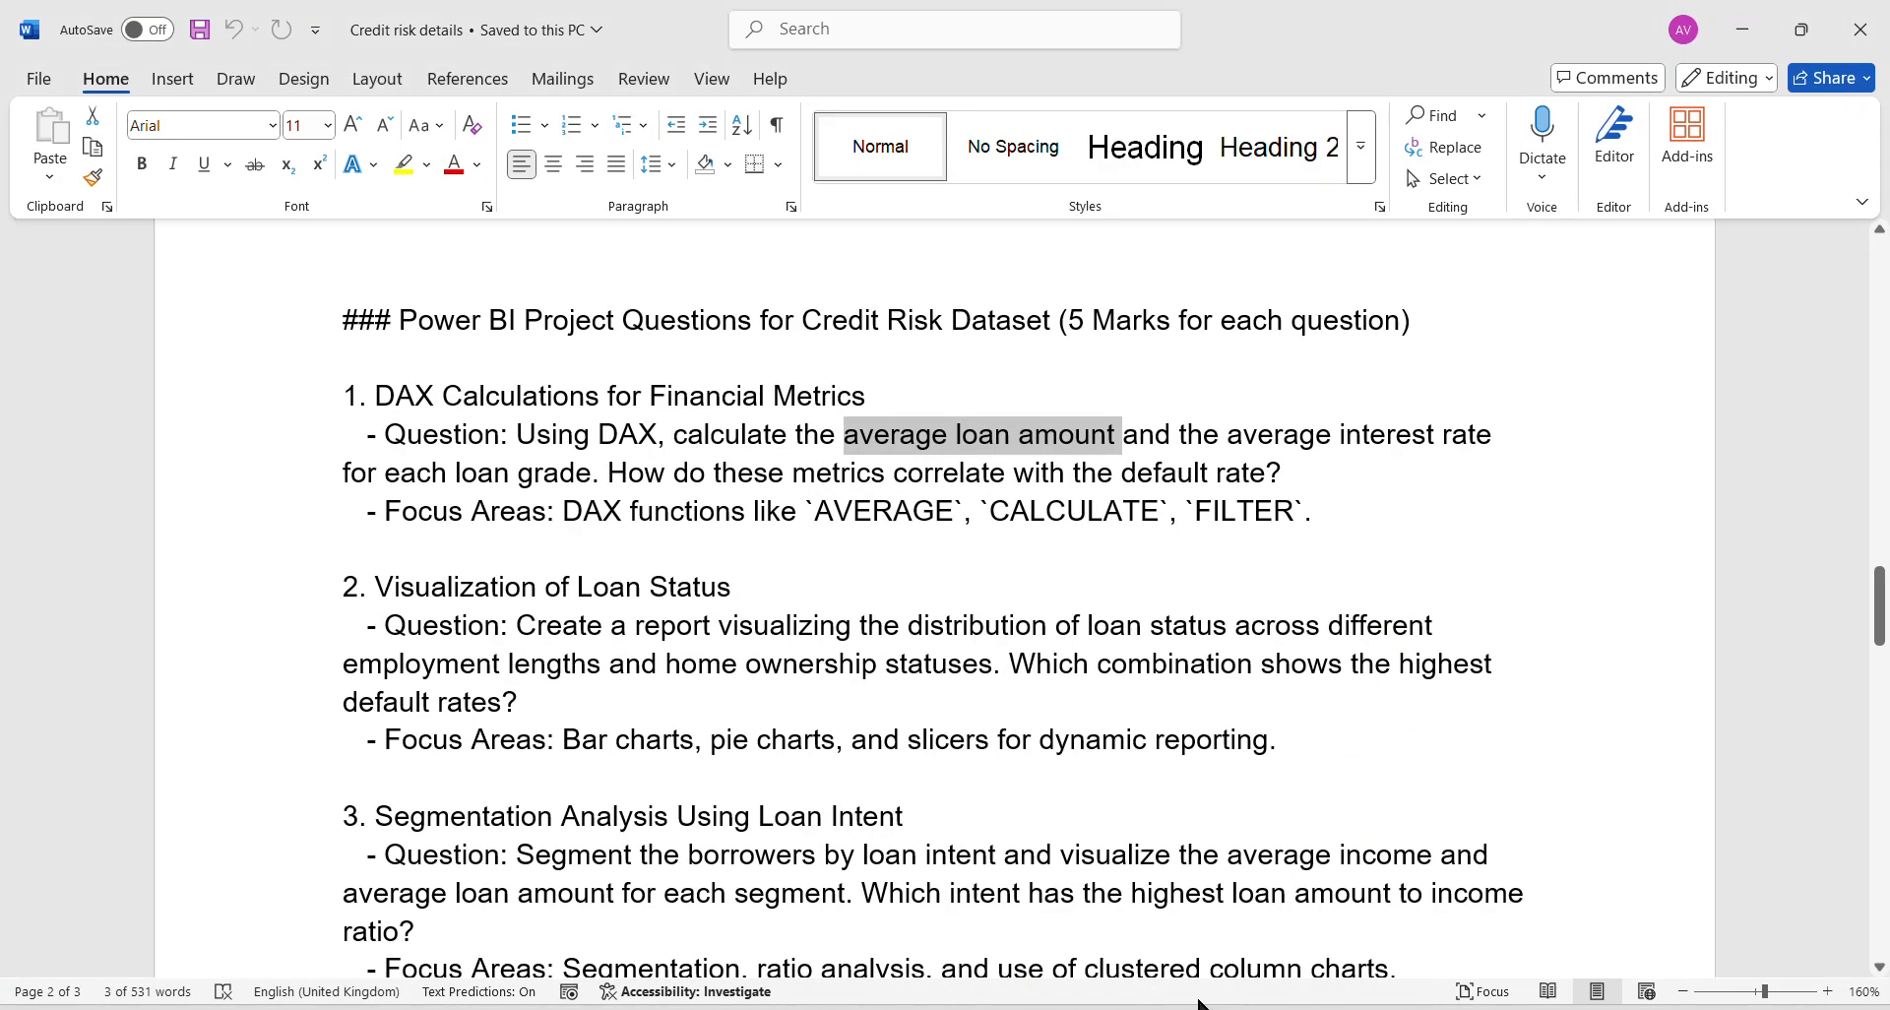
{"action": "scroll", "coordinate": [1000, 658], "scroll_direction": "down", "scroll_amount": 1}
{"action": "scroll", "coordinate": [642, 684], "scroll_direction": "down", "scroll_amount": 2}
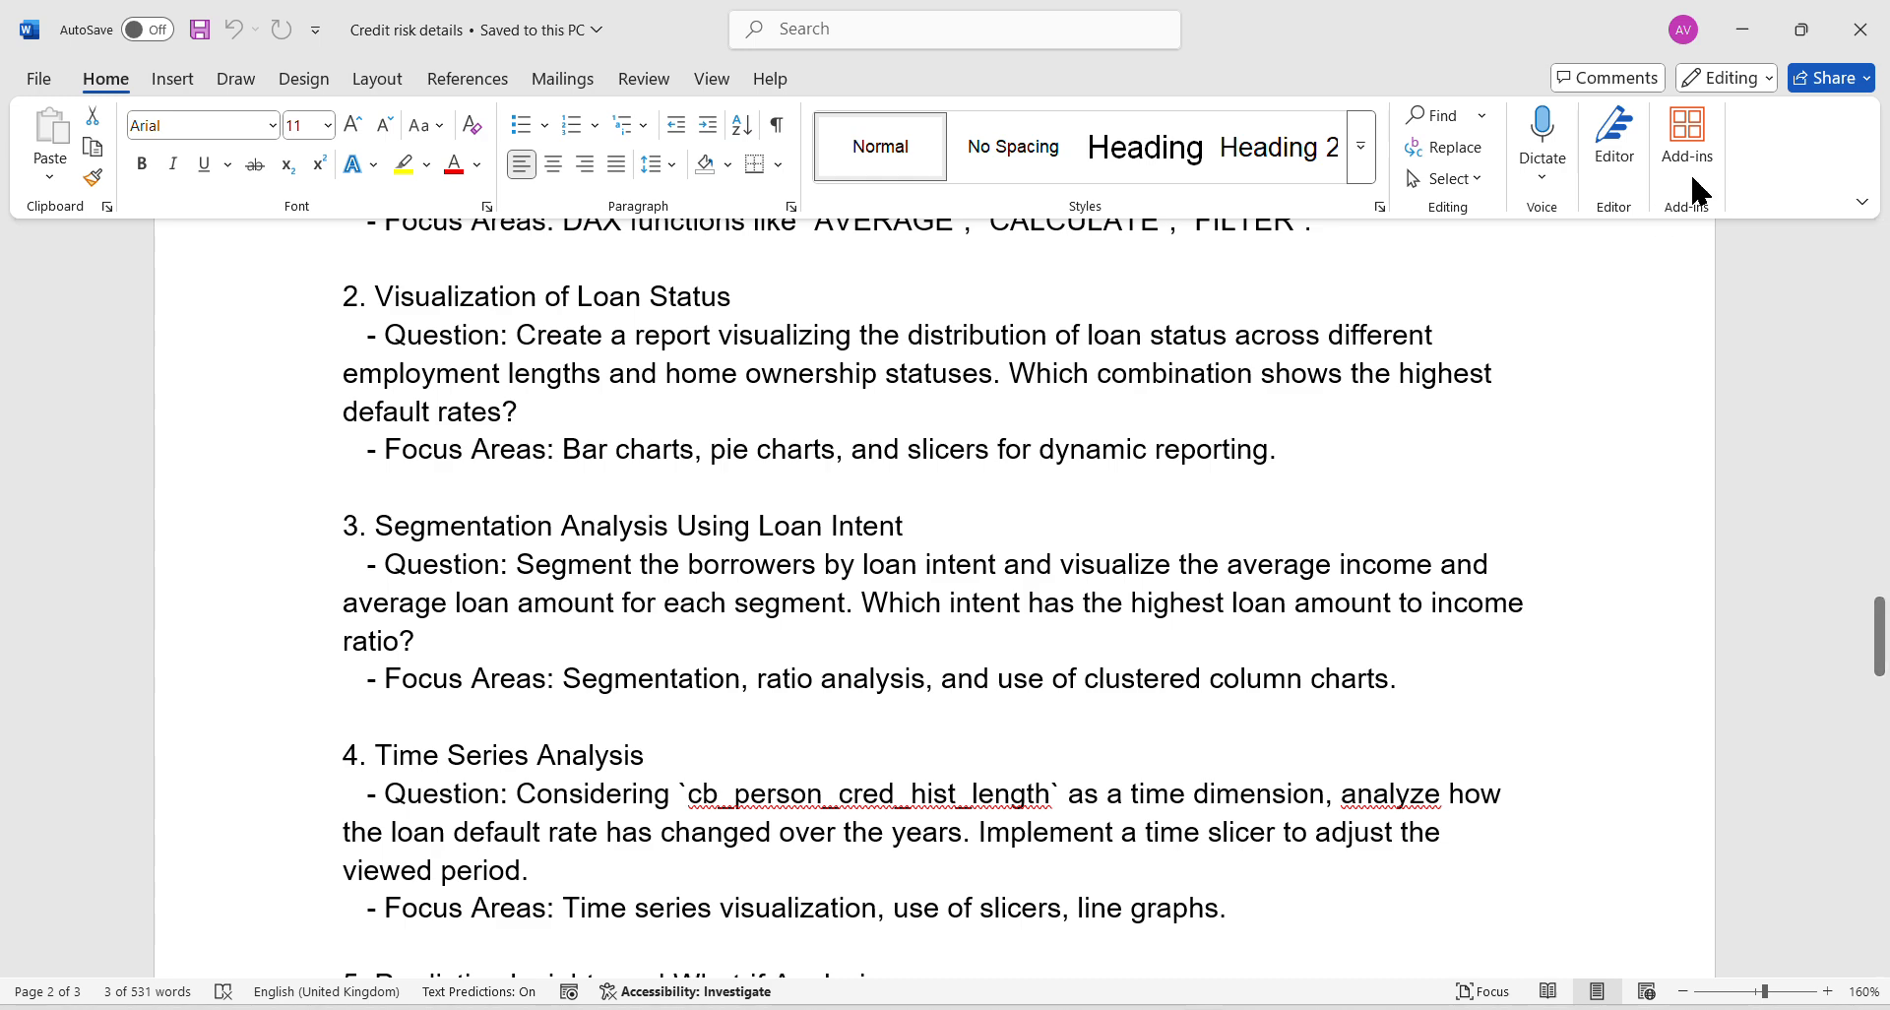
Return to Power BI and display the DAX formula of the Loan to Income Ratio measure.
{"action": "left_click", "coordinate": [1741, 31]}
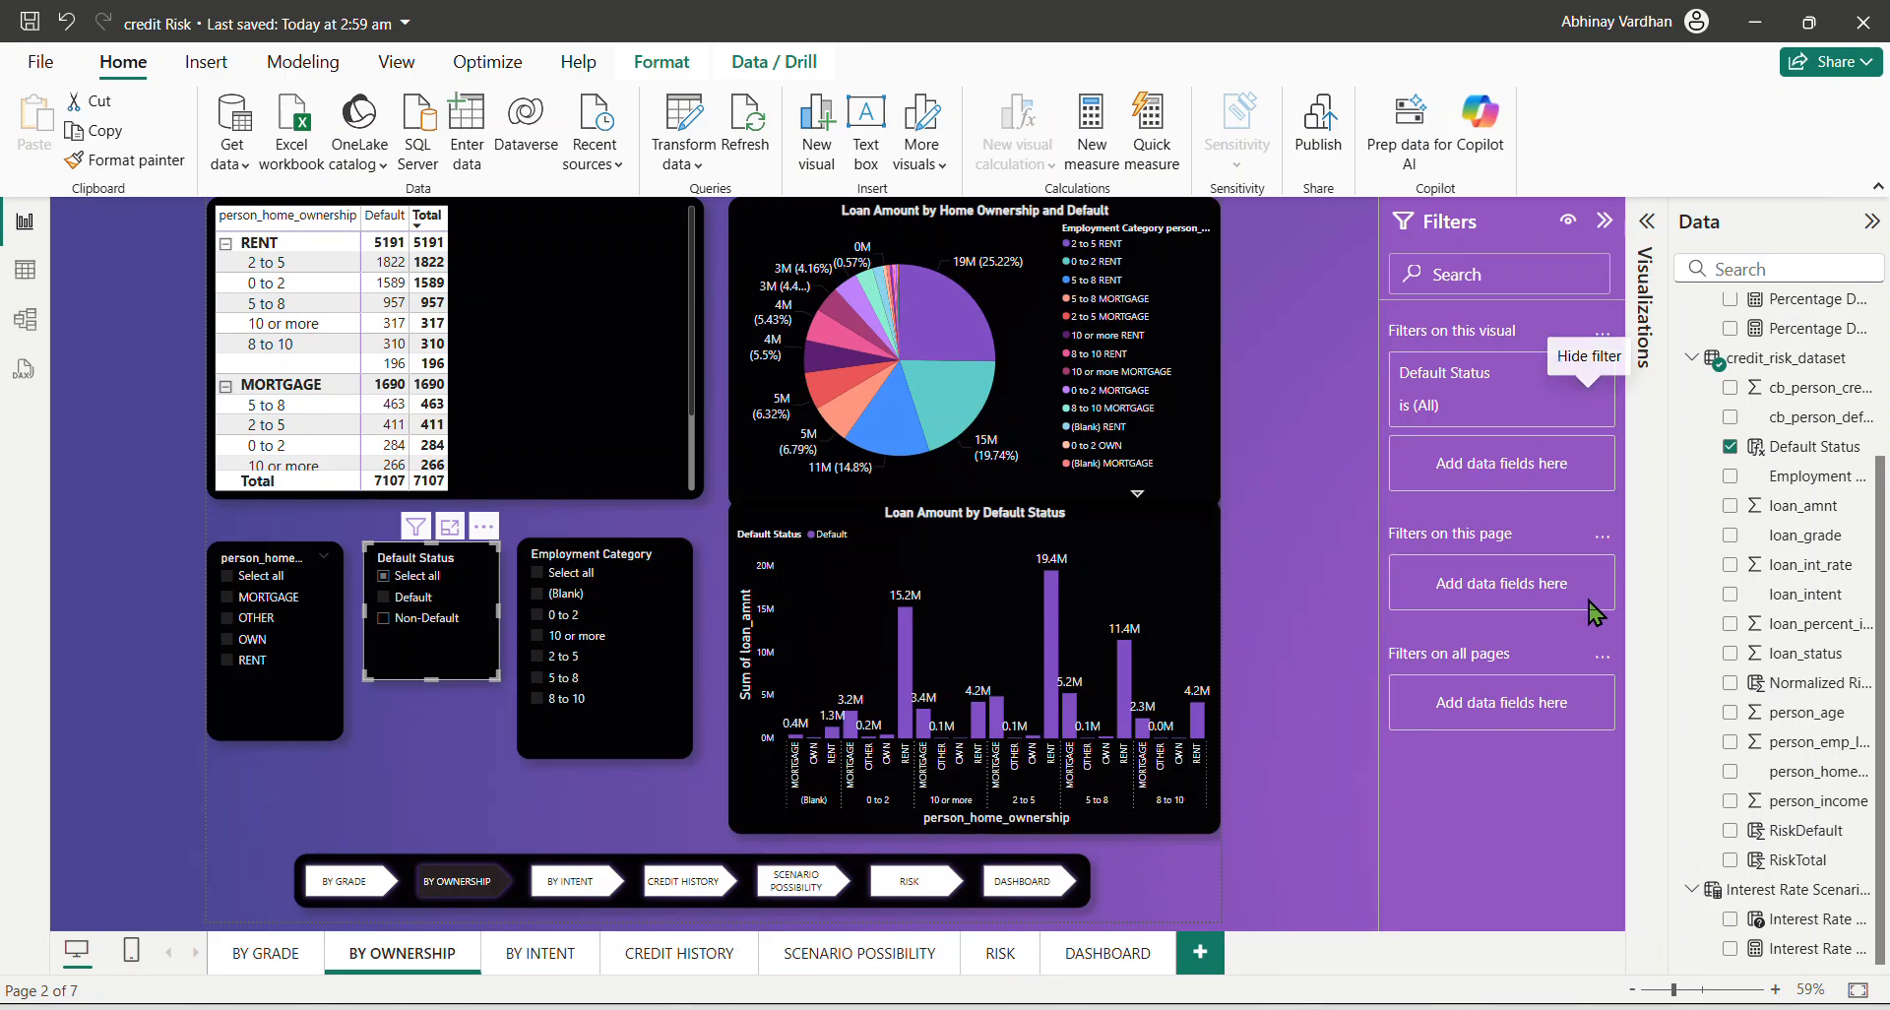
{"action": "scroll", "coordinate": [1689, 397], "scroll_direction": "up", "scroll_amount": 3}
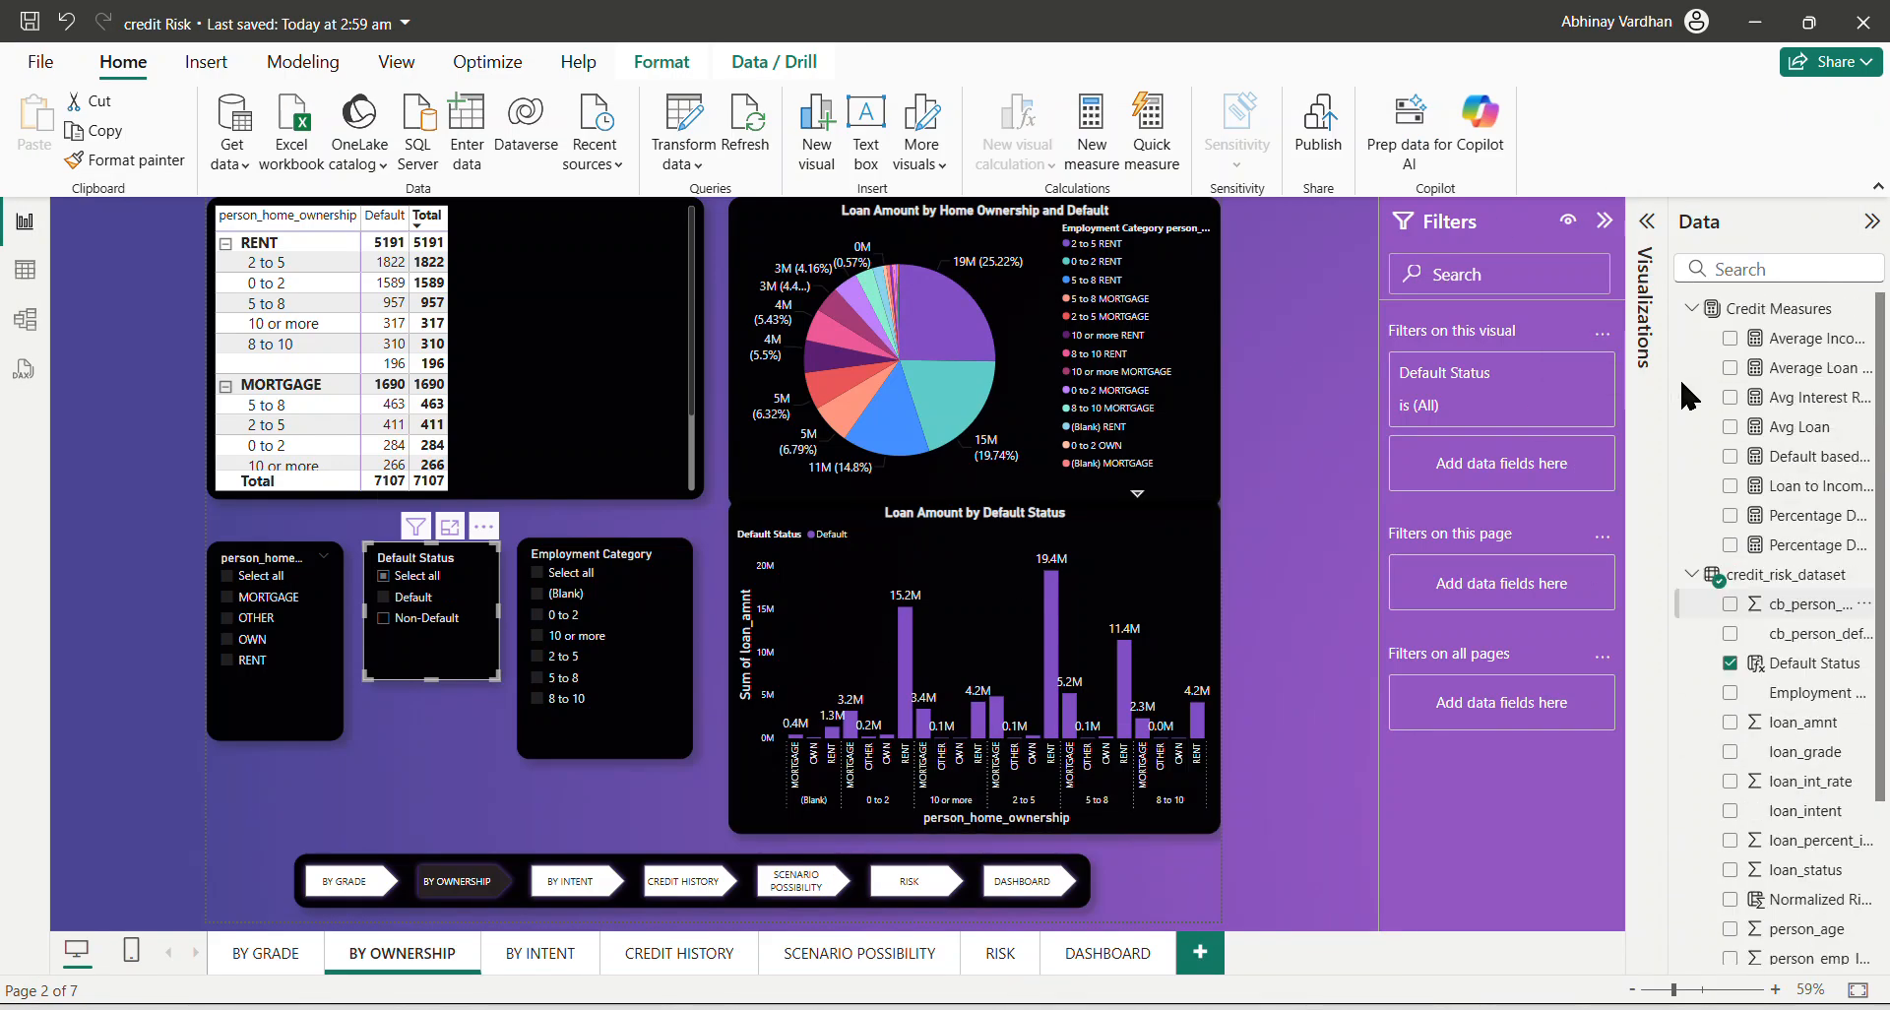
{"action": "left_click", "coordinate": [1809, 490]}
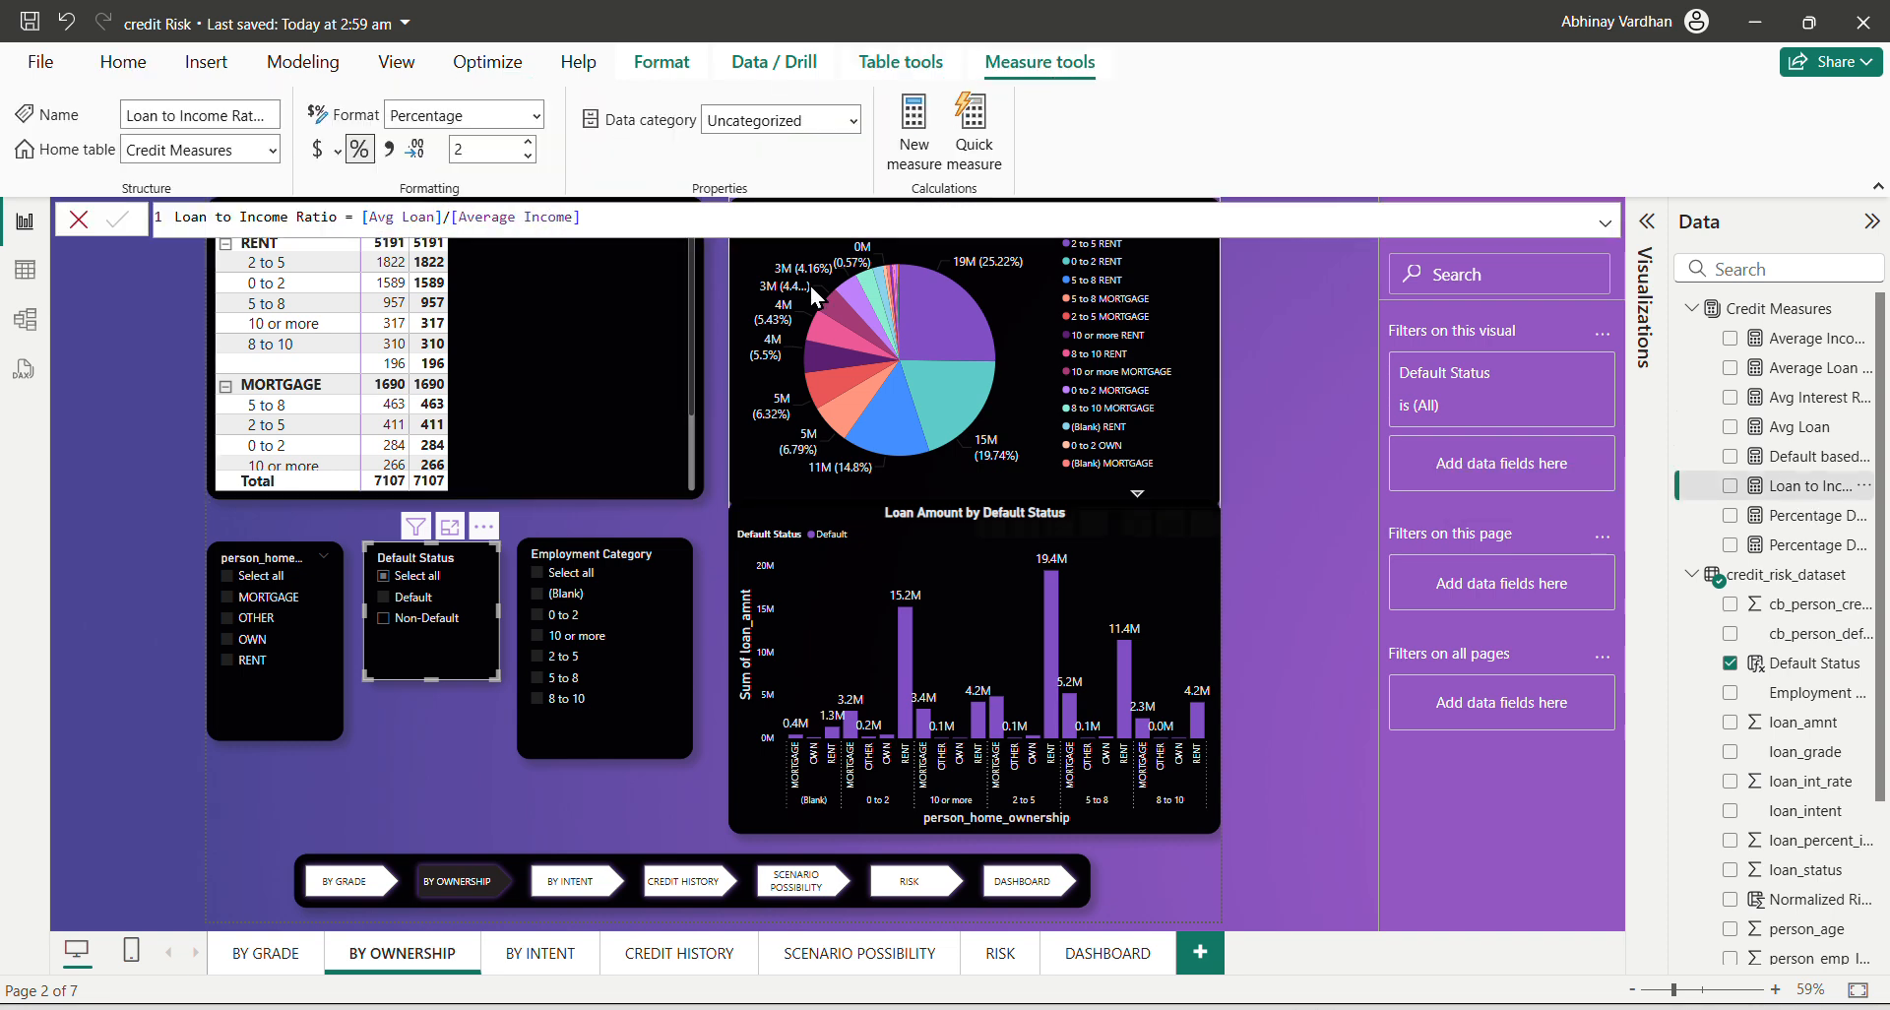
Go to the BY INTENT page and inspect the average loan and average income bars for each loan intent.
{"action": "left_click", "coordinate": [510, 955]}
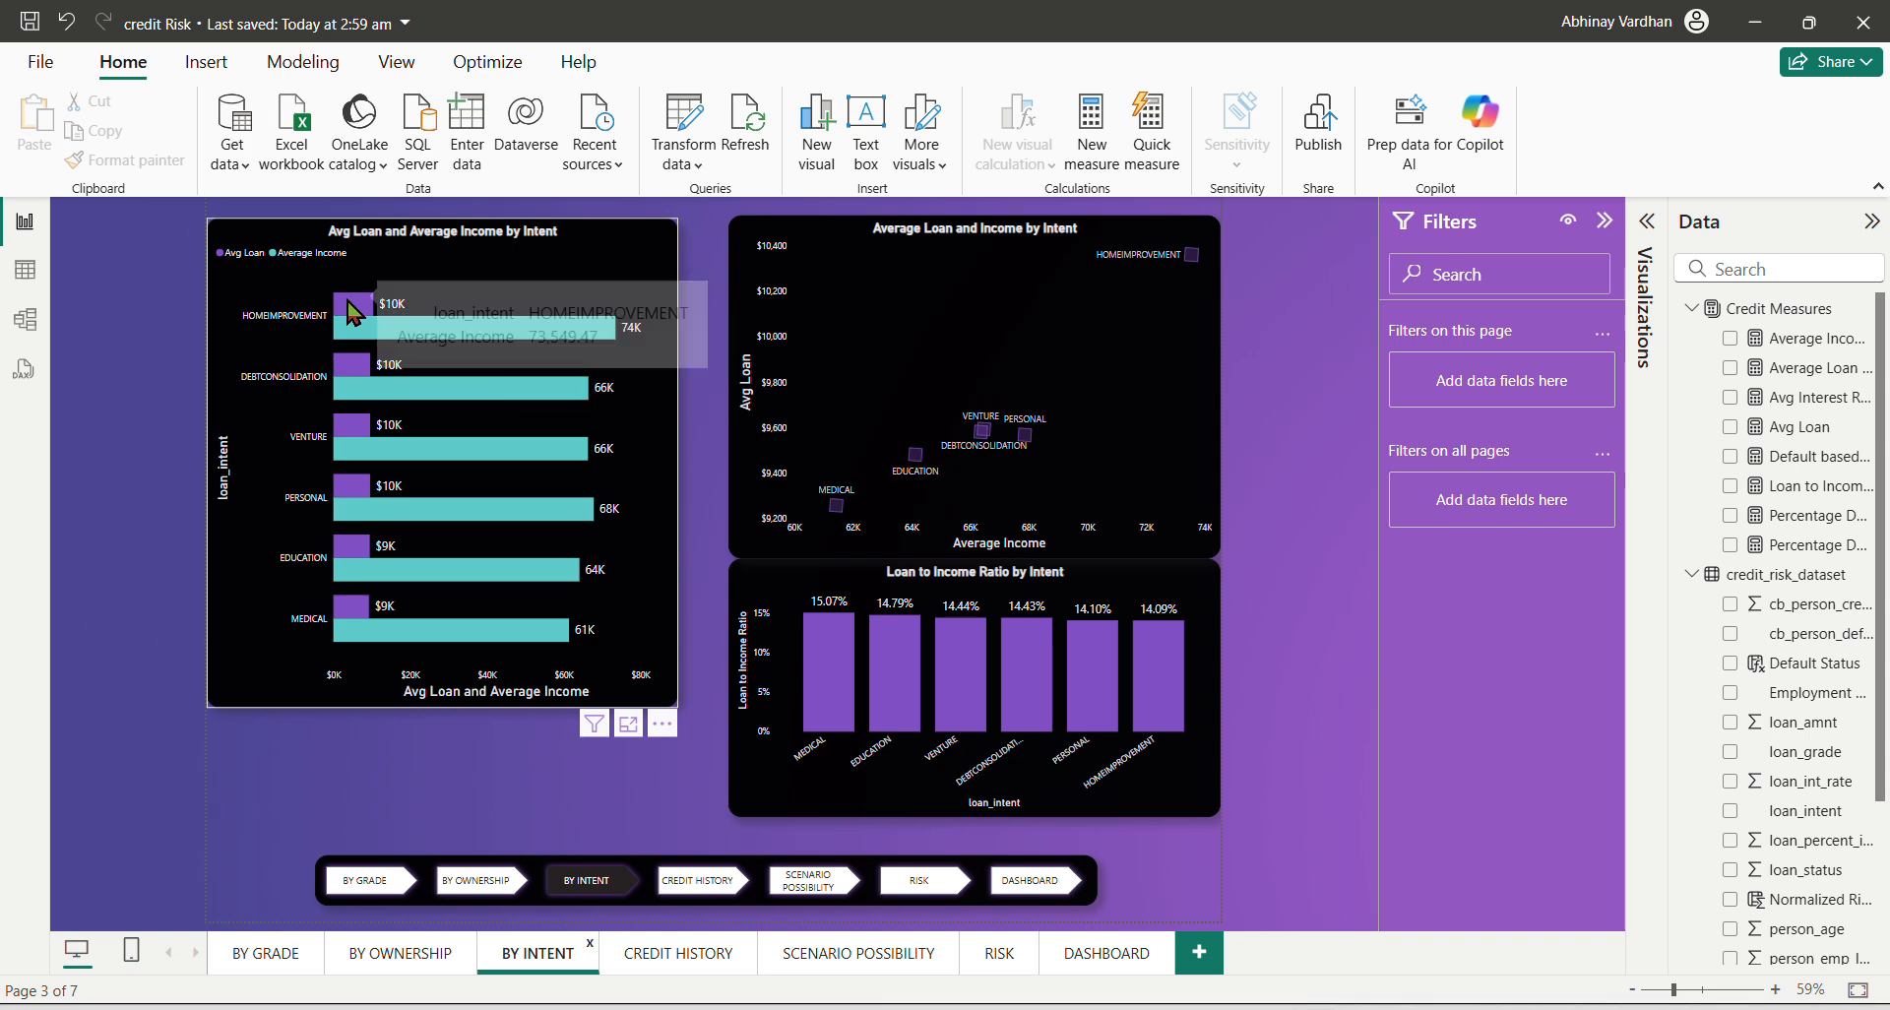
{"action": "mouse_move", "coordinate": [362, 317]}
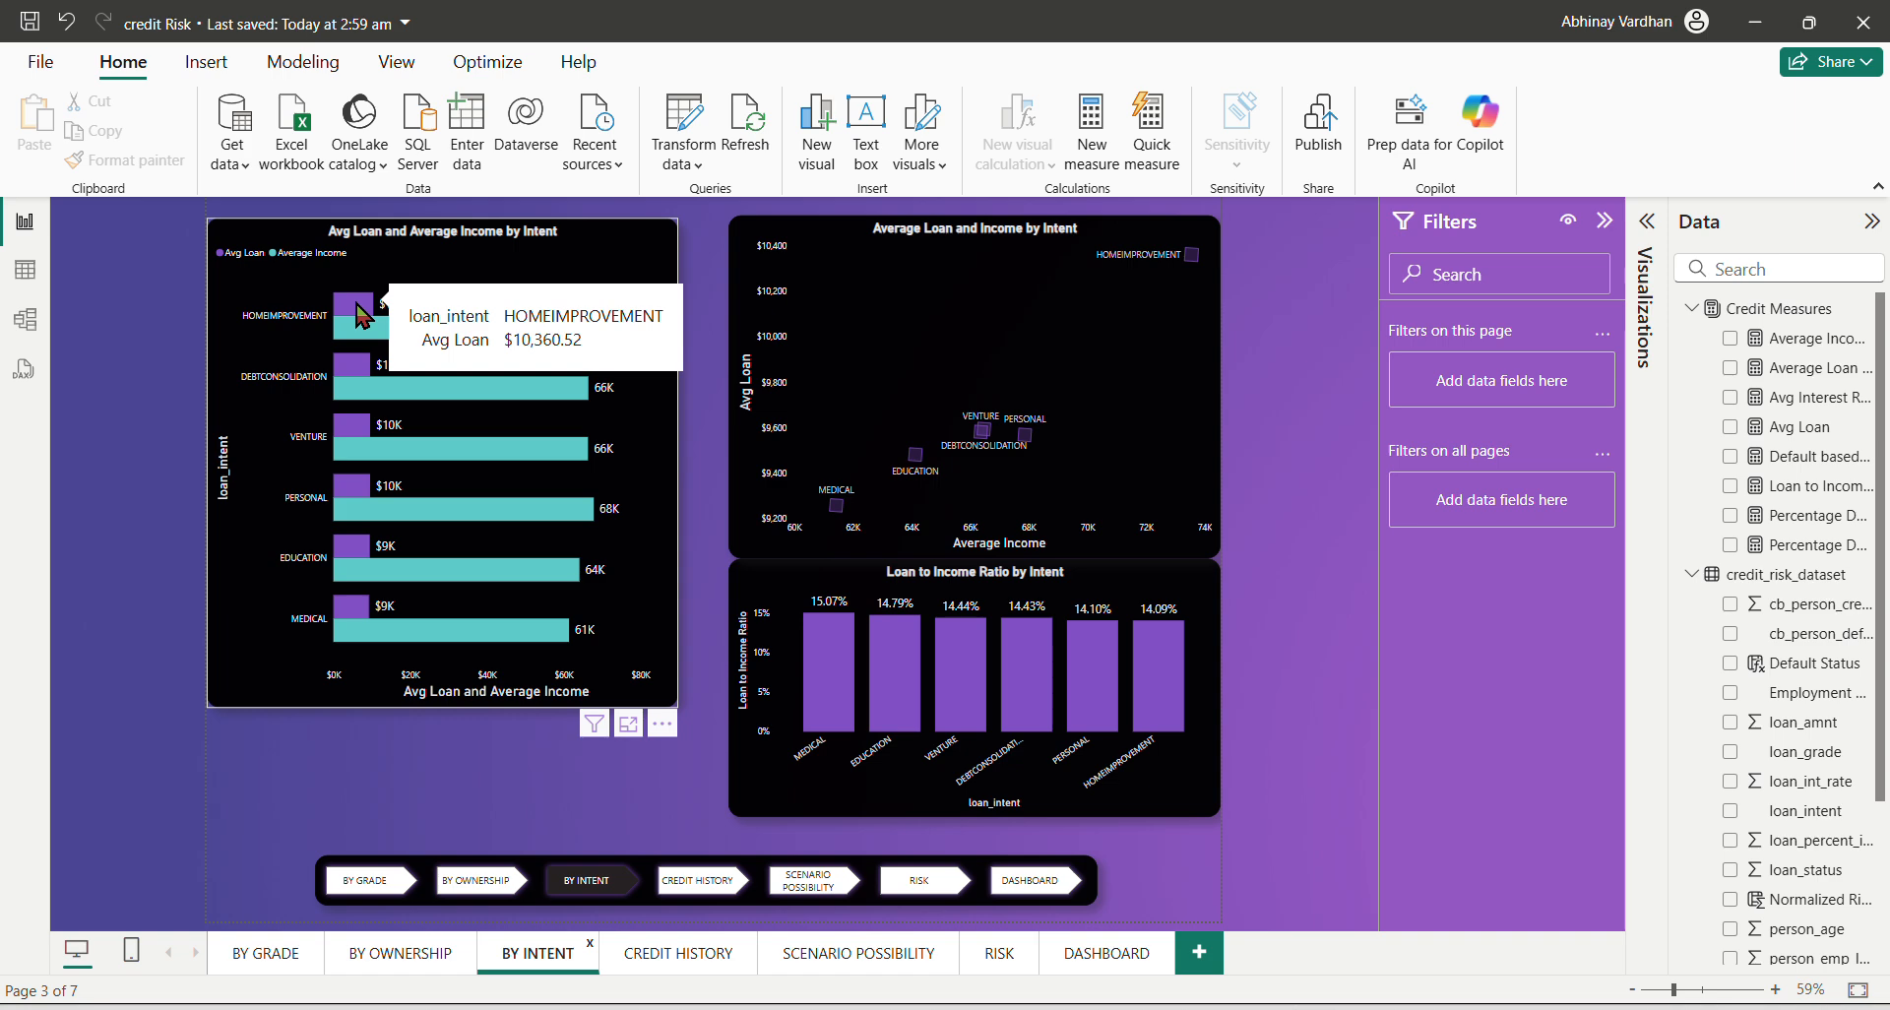
{"action": "mouse_move", "coordinate": [354, 377]}
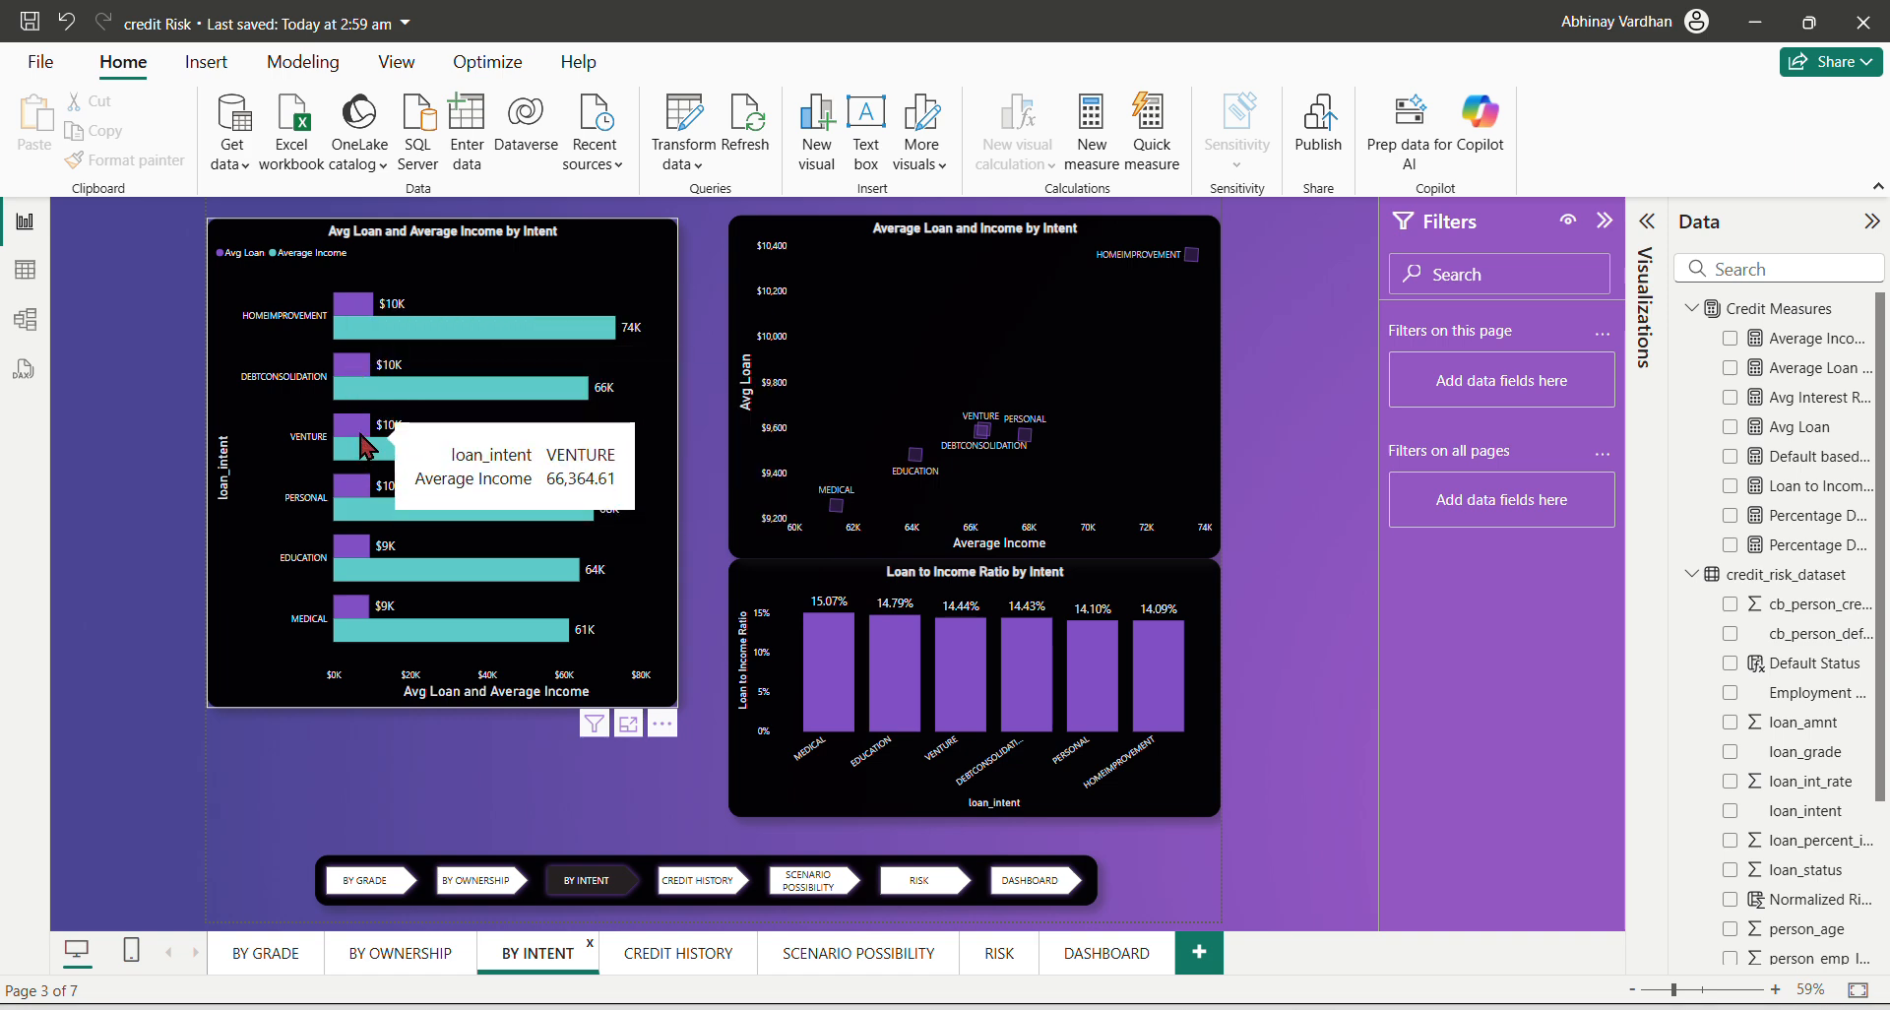
{"action": "mouse_move", "coordinate": [364, 438]}
{"action": "mouse_move", "coordinate": [369, 499]}
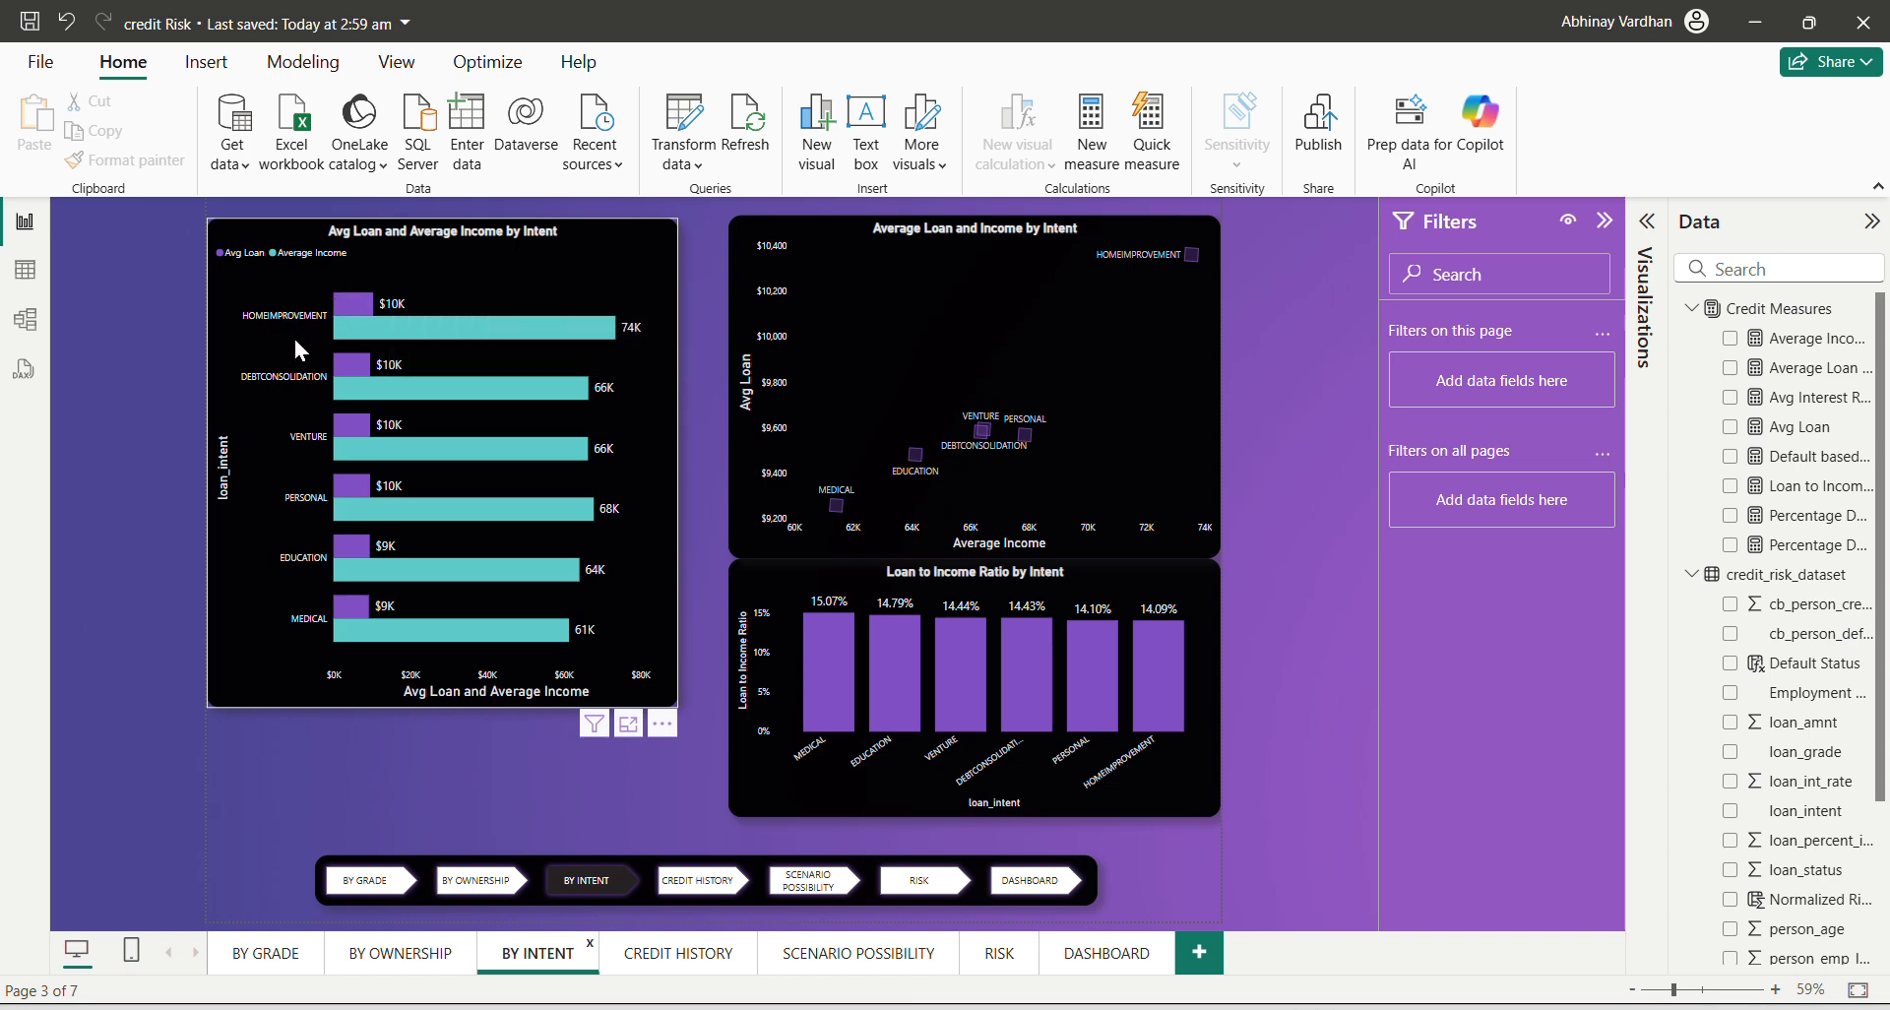
{"action": "mouse_move", "coordinate": [454, 337]}
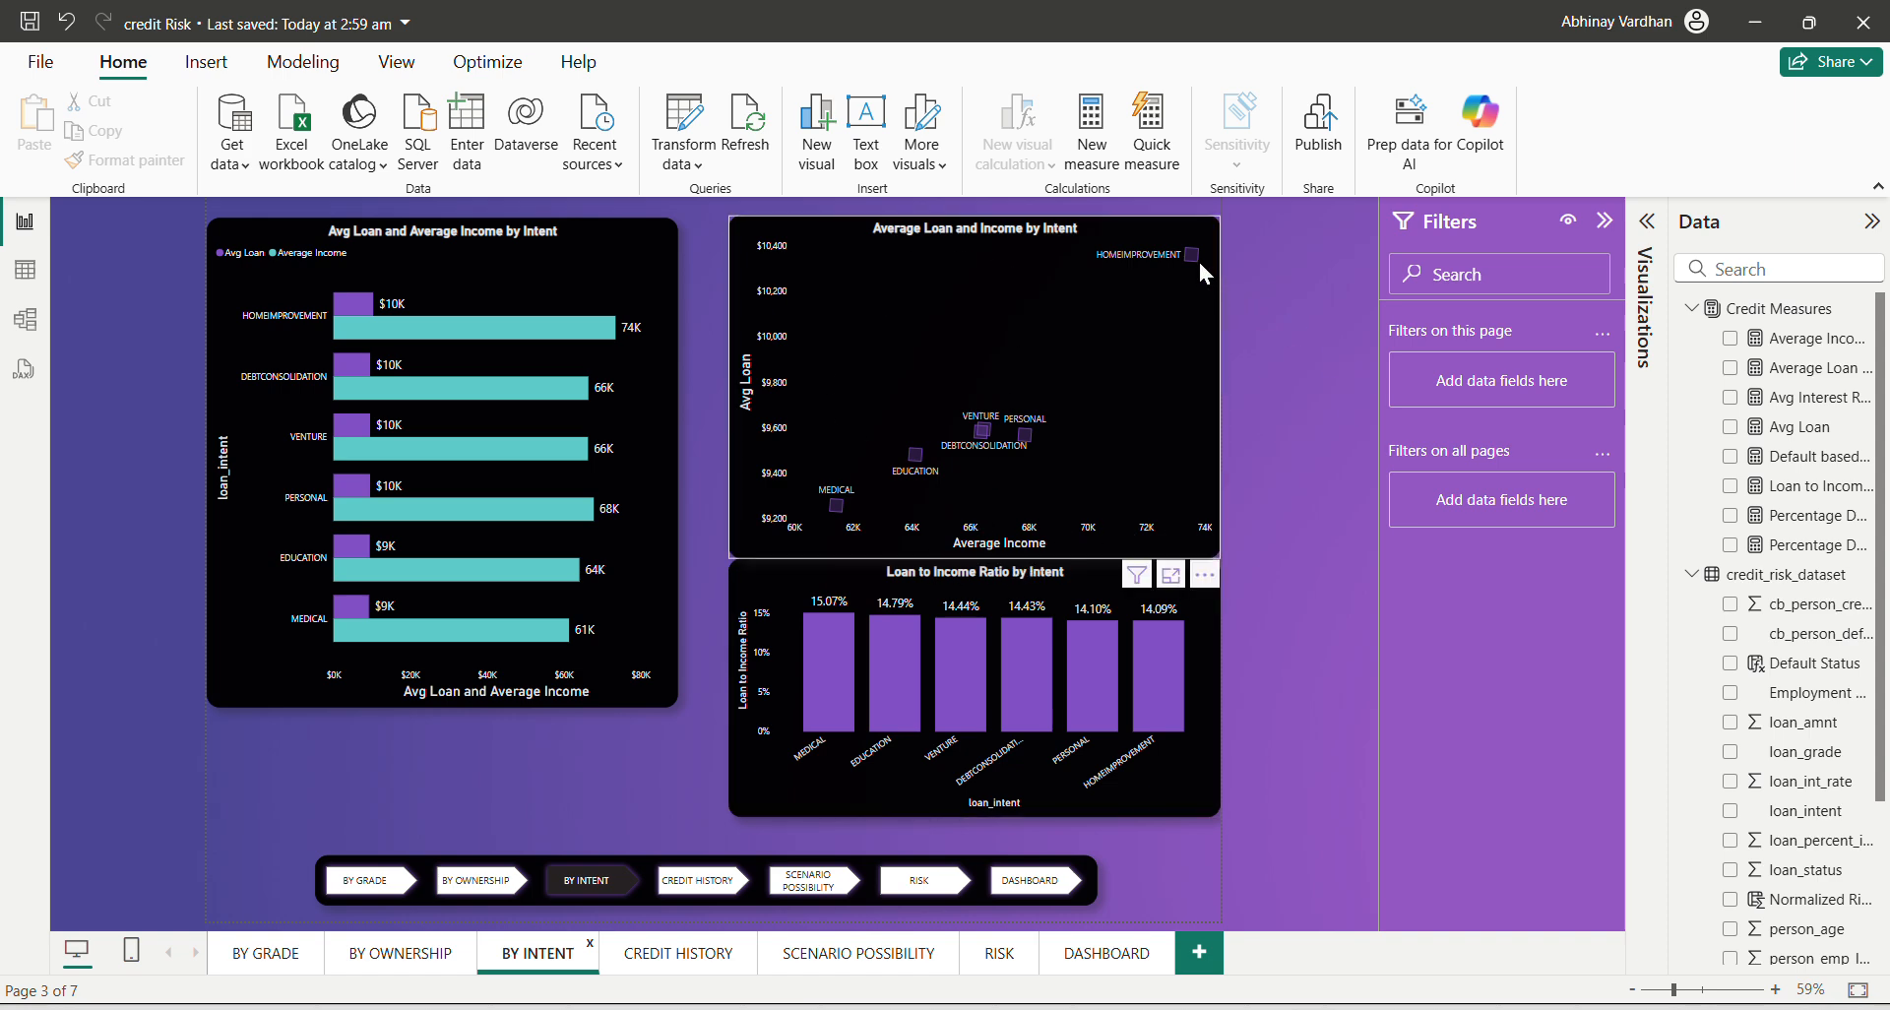
Examine the HOMEIMPROVEMENT and PERSONAL points in the scatter chart and compare MEDICAL in the bar and loan-to-income ratio charts.
{"action": "mouse_move", "coordinate": [1196, 258]}
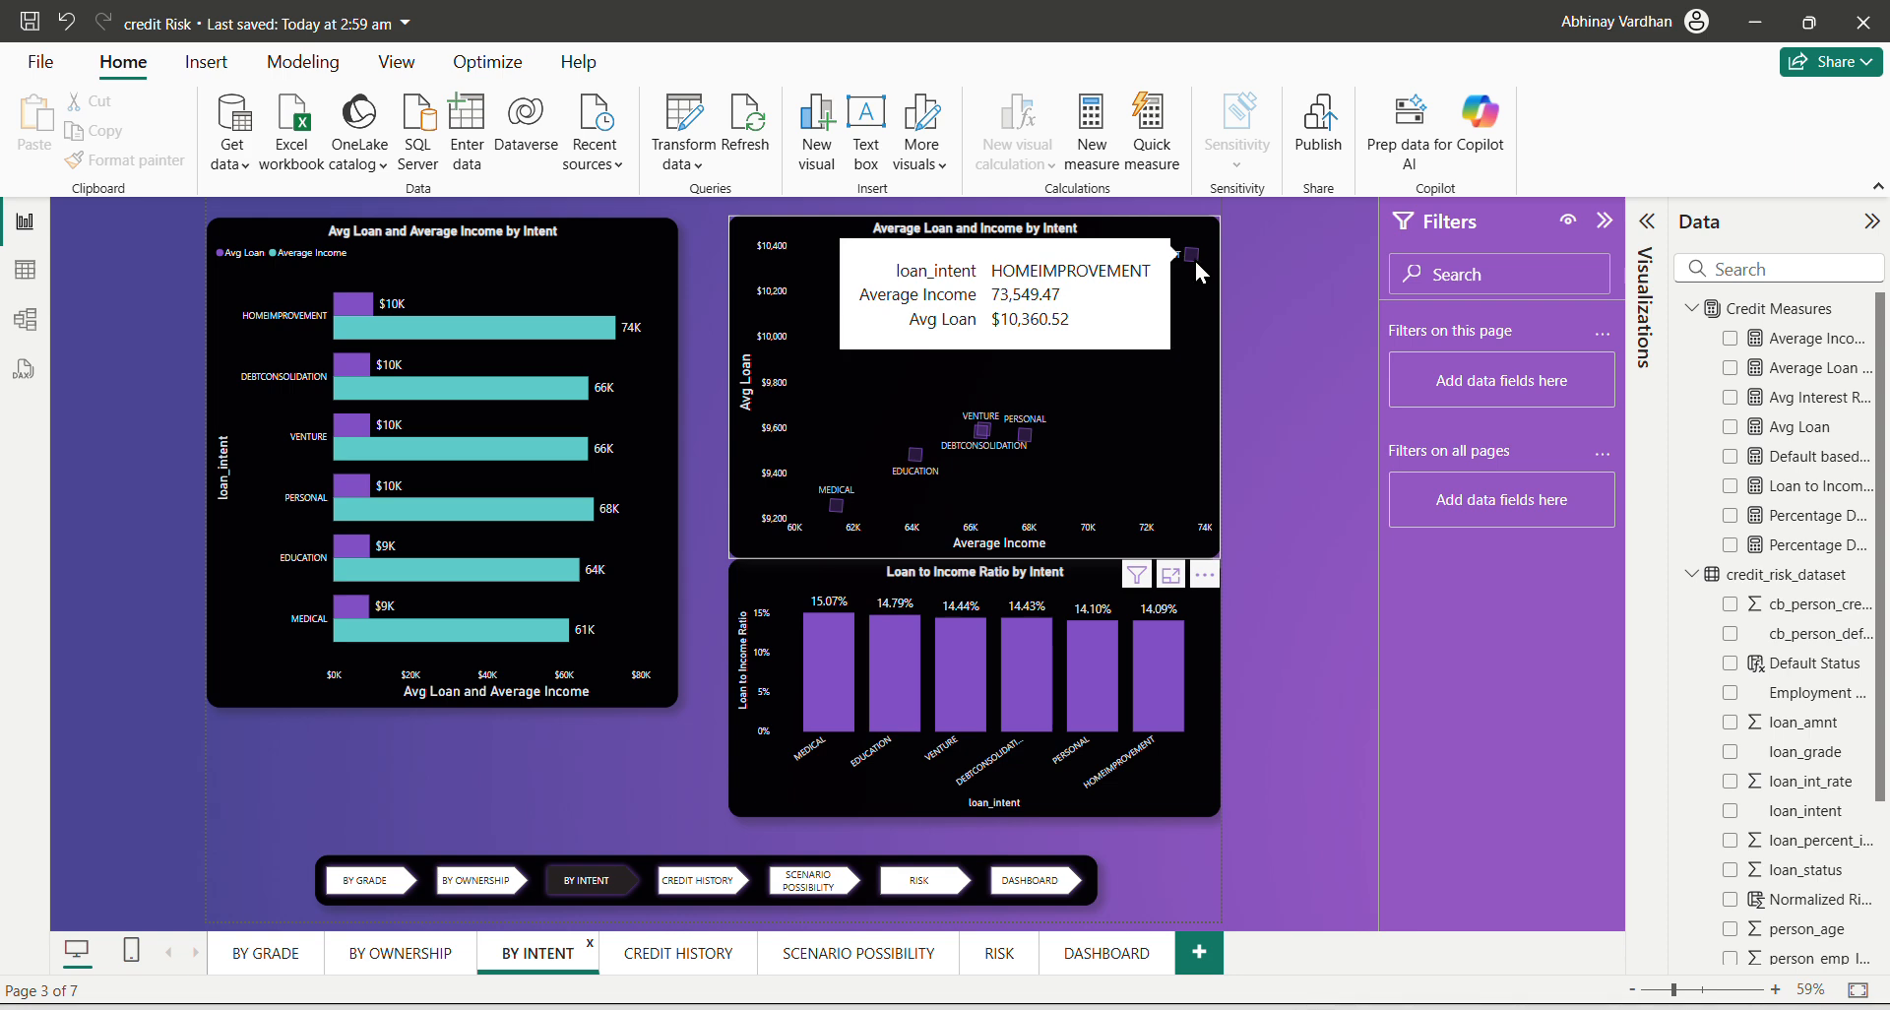
{"action": "mouse_move", "coordinate": [1025, 441]}
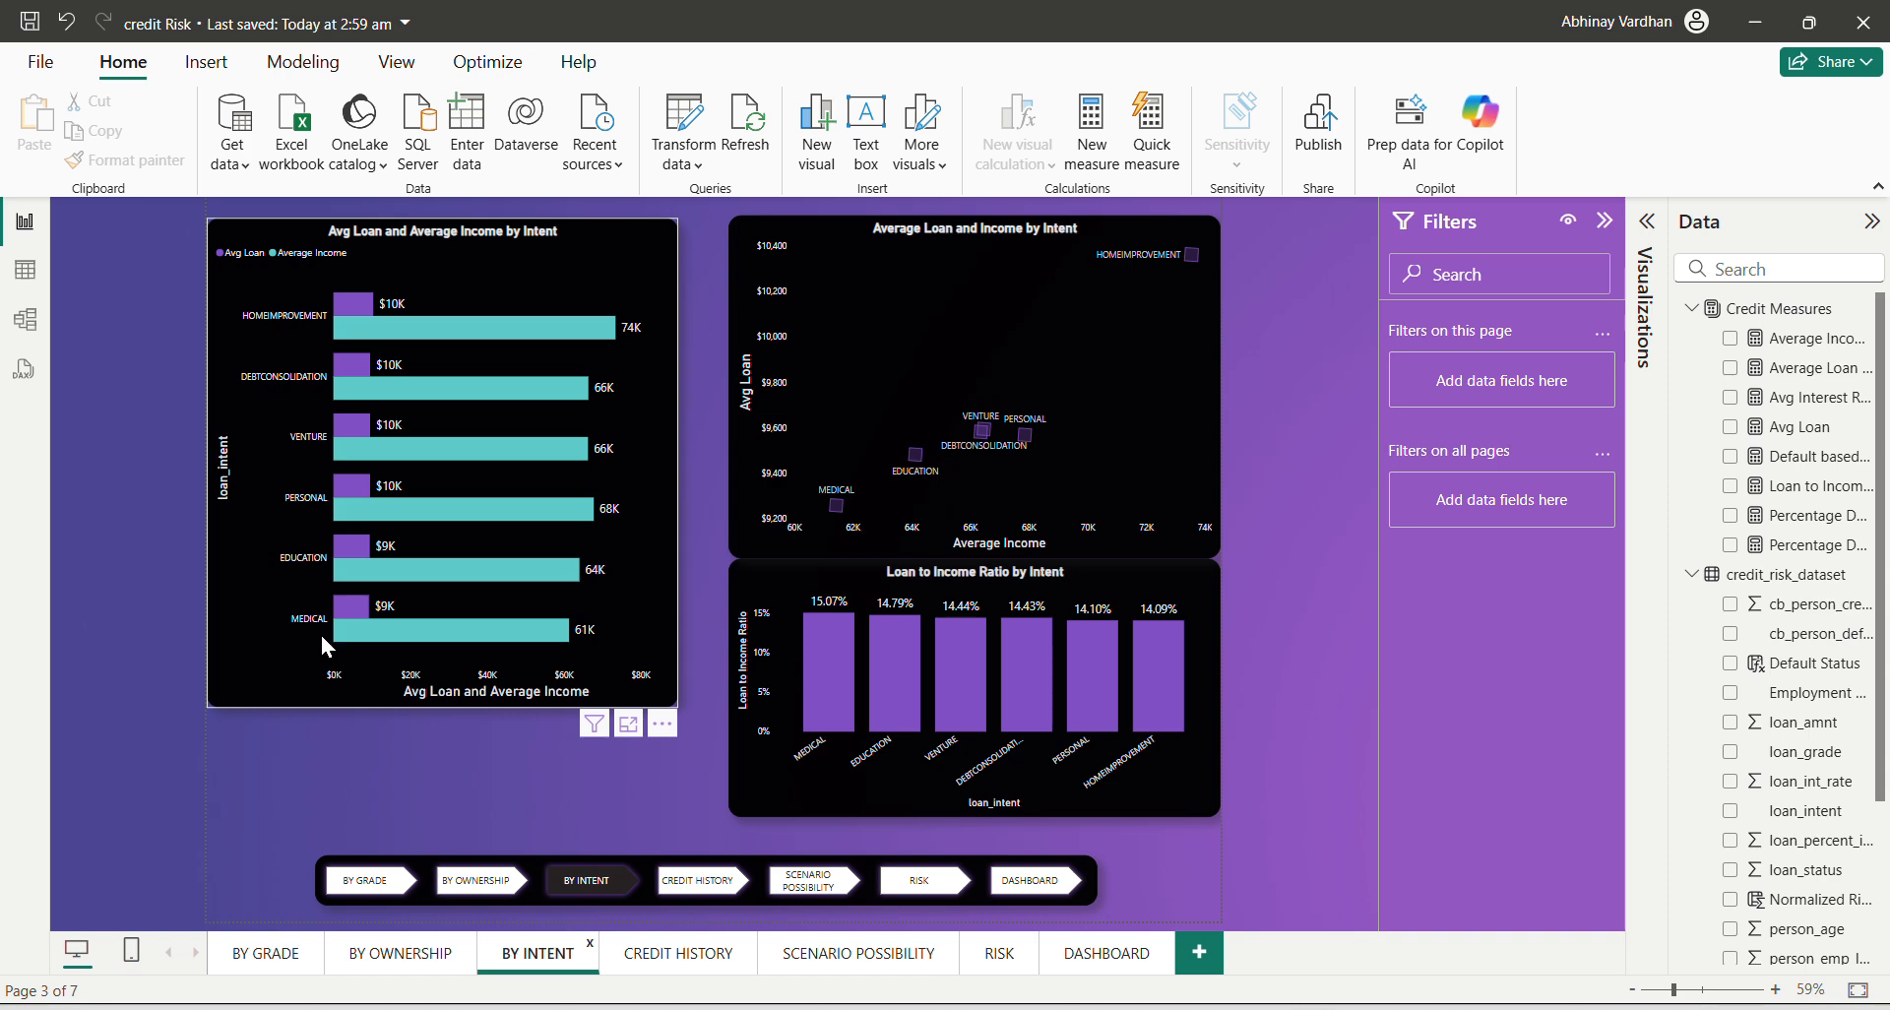
{"action": "mouse_move", "coordinate": [558, 640]}
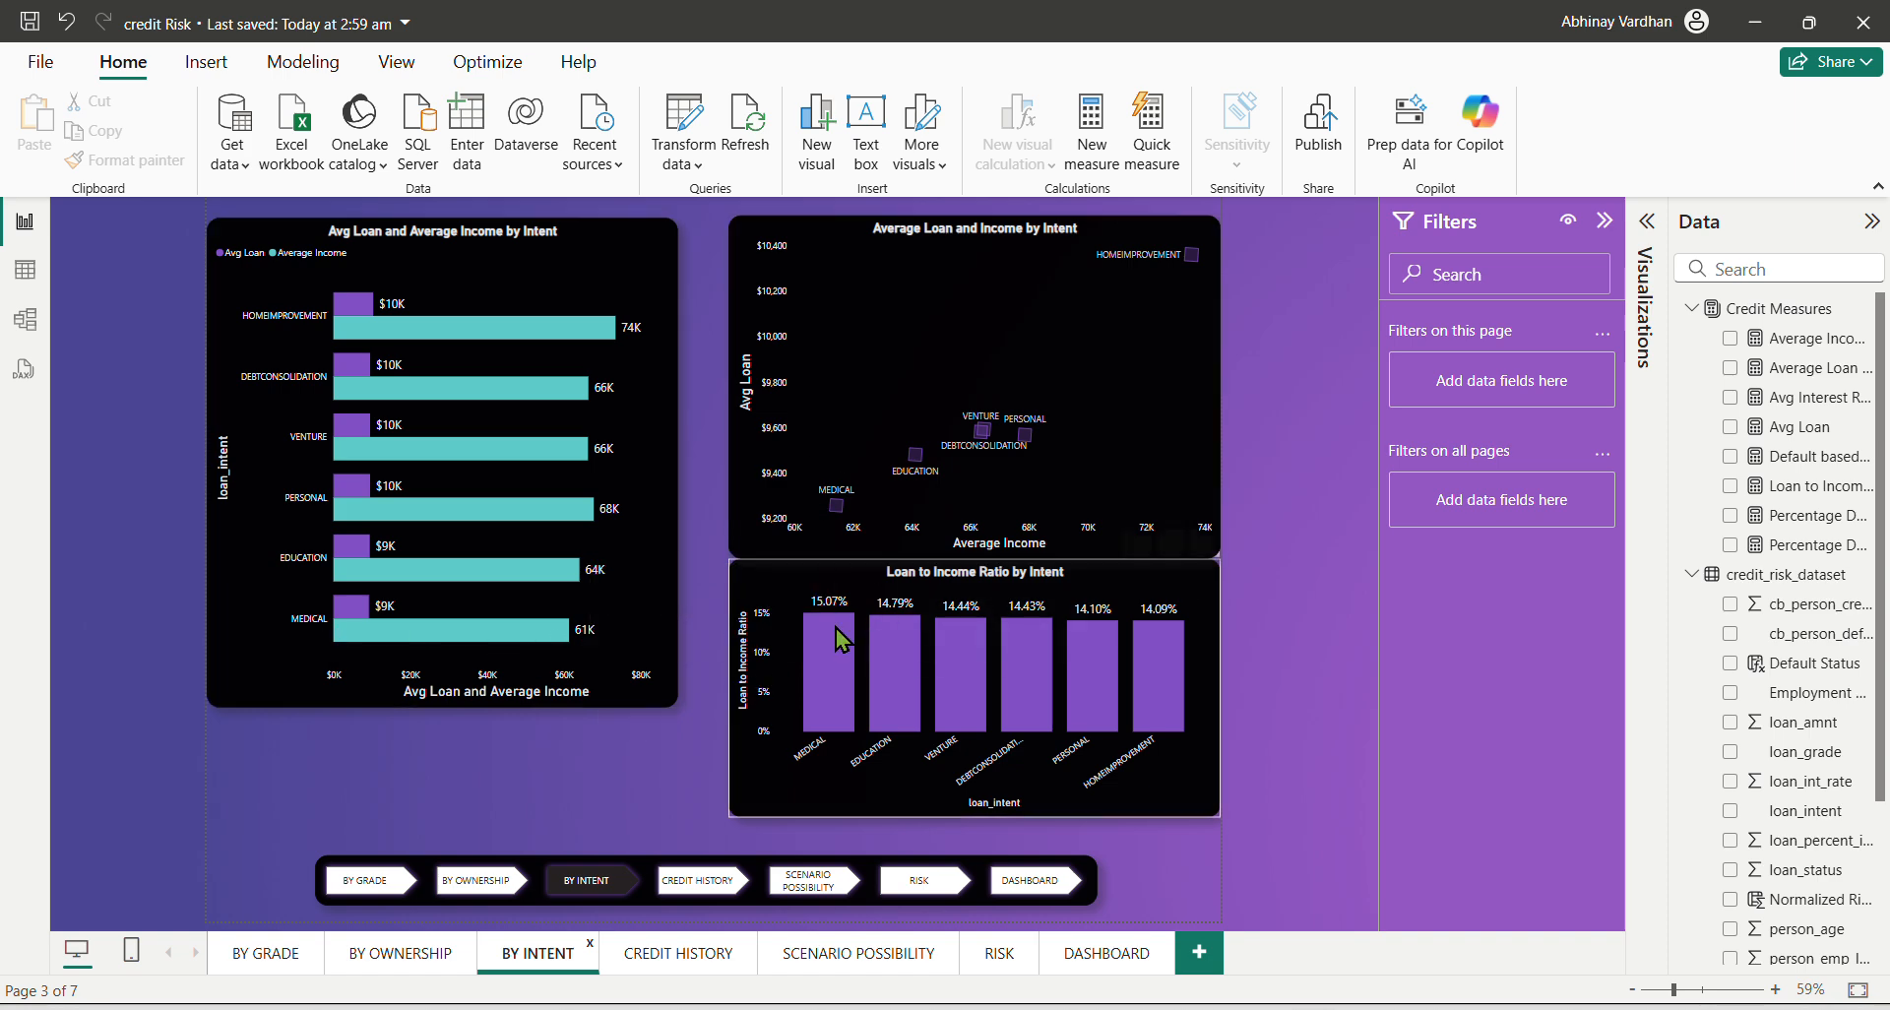
{"action": "mouse_move", "coordinate": [836, 636]}
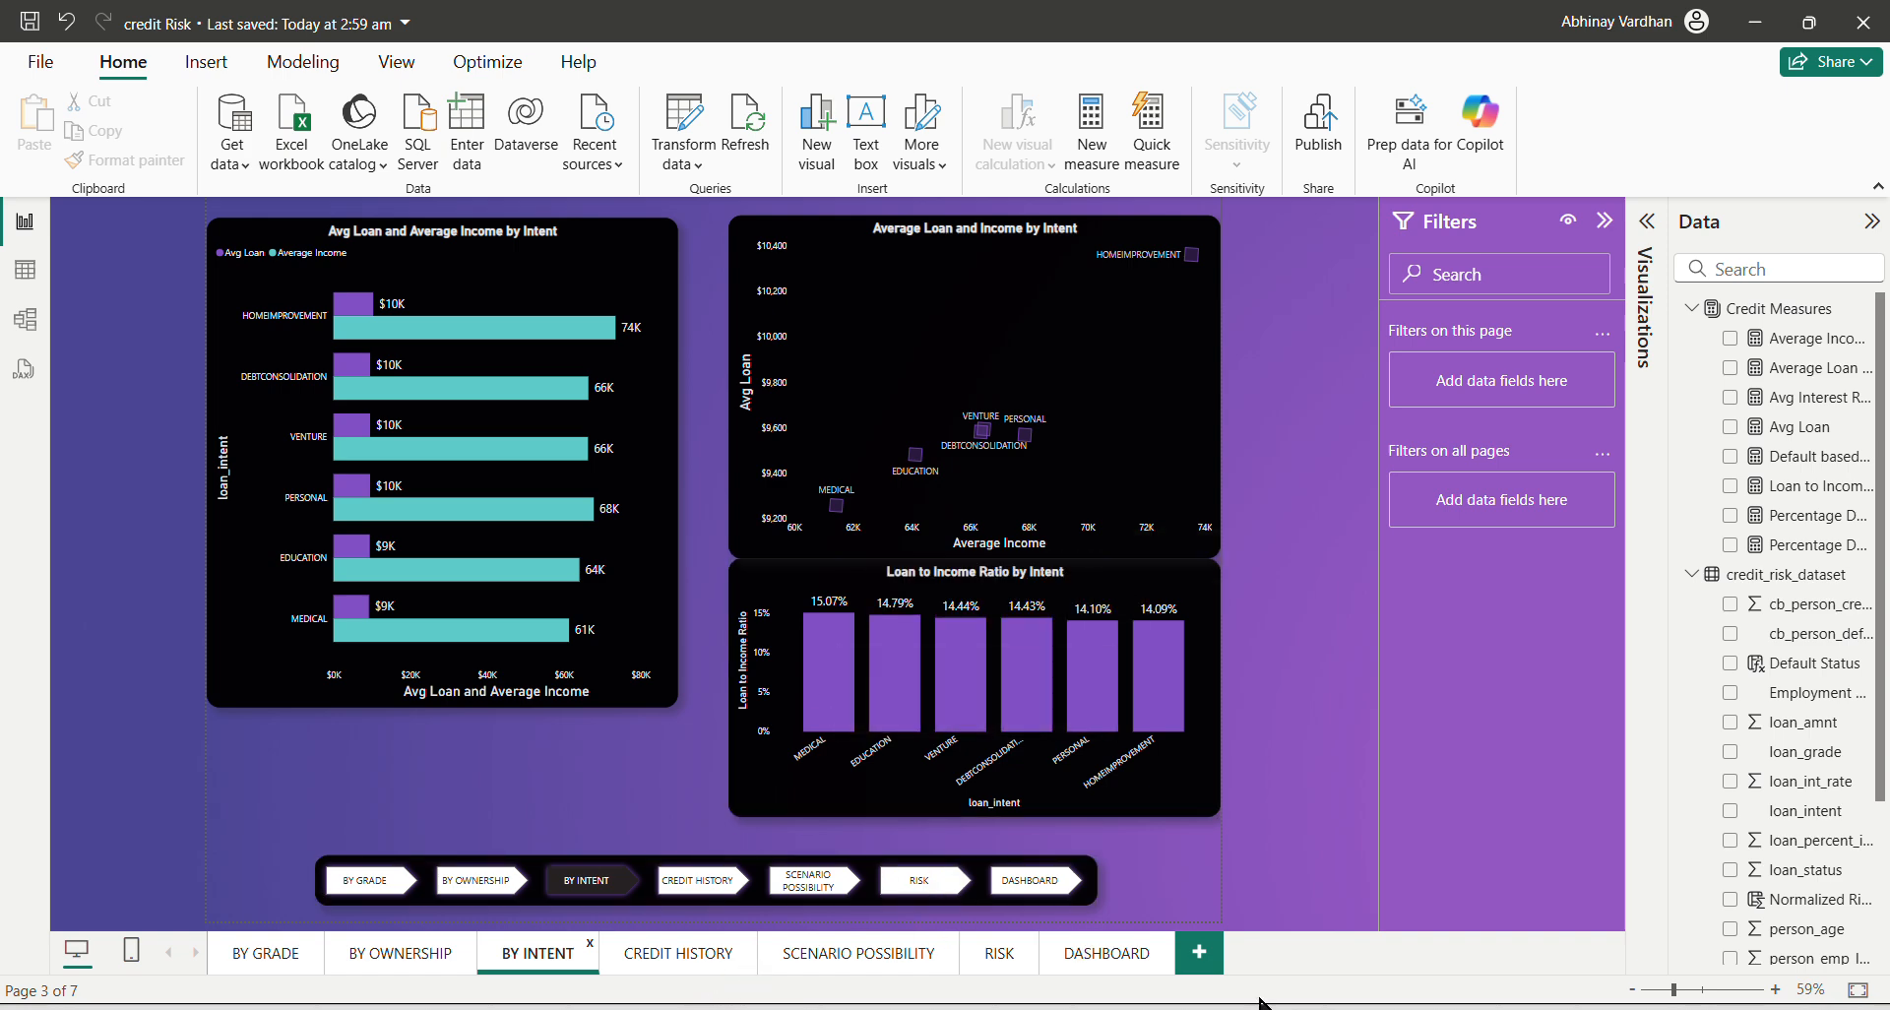
Switch to the Word document and read question 4 about time series analysis using cb_person_cred_hist_length.
{"action": "key", "text": "alt+Tab"}
{"action": "scroll", "coordinate": [1093, 661], "scroll_direction": "down", "scroll_amount": 2}
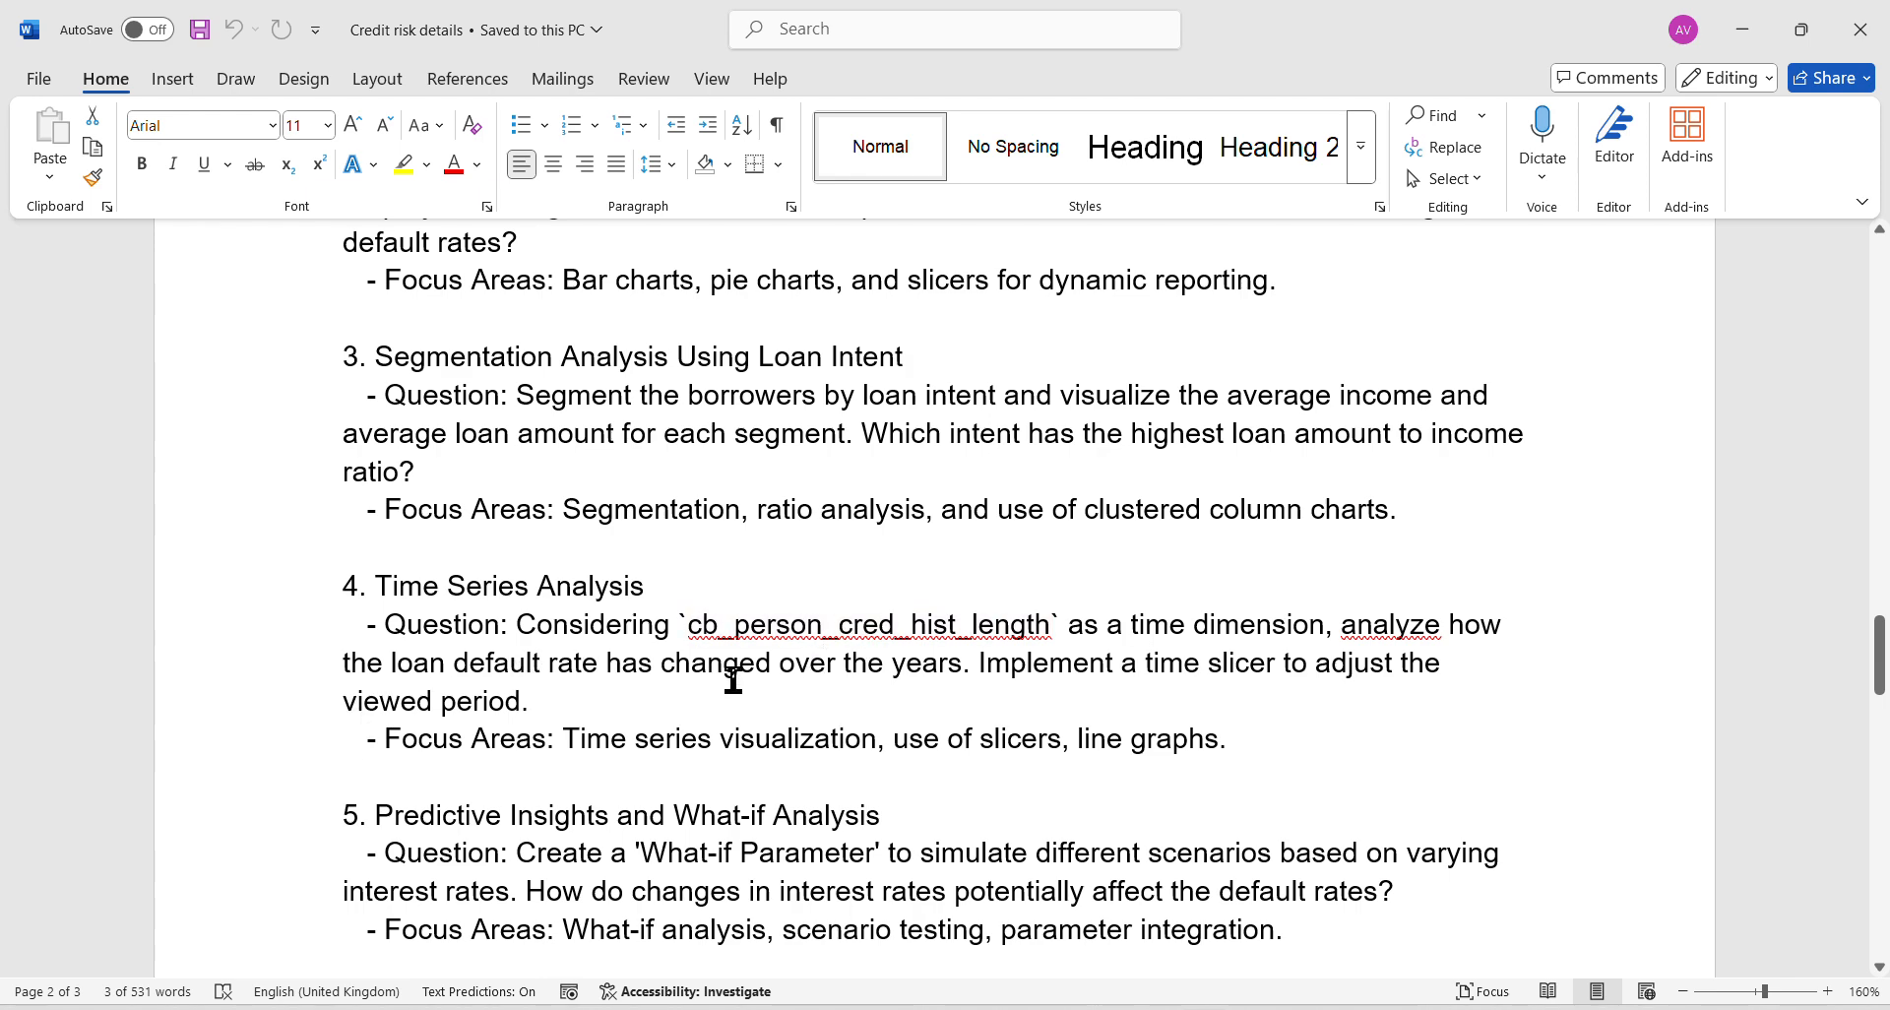
{"action": "scroll", "coordinate": [1106, 690], "scroll_direction": "down", "scroll_amount": 2}
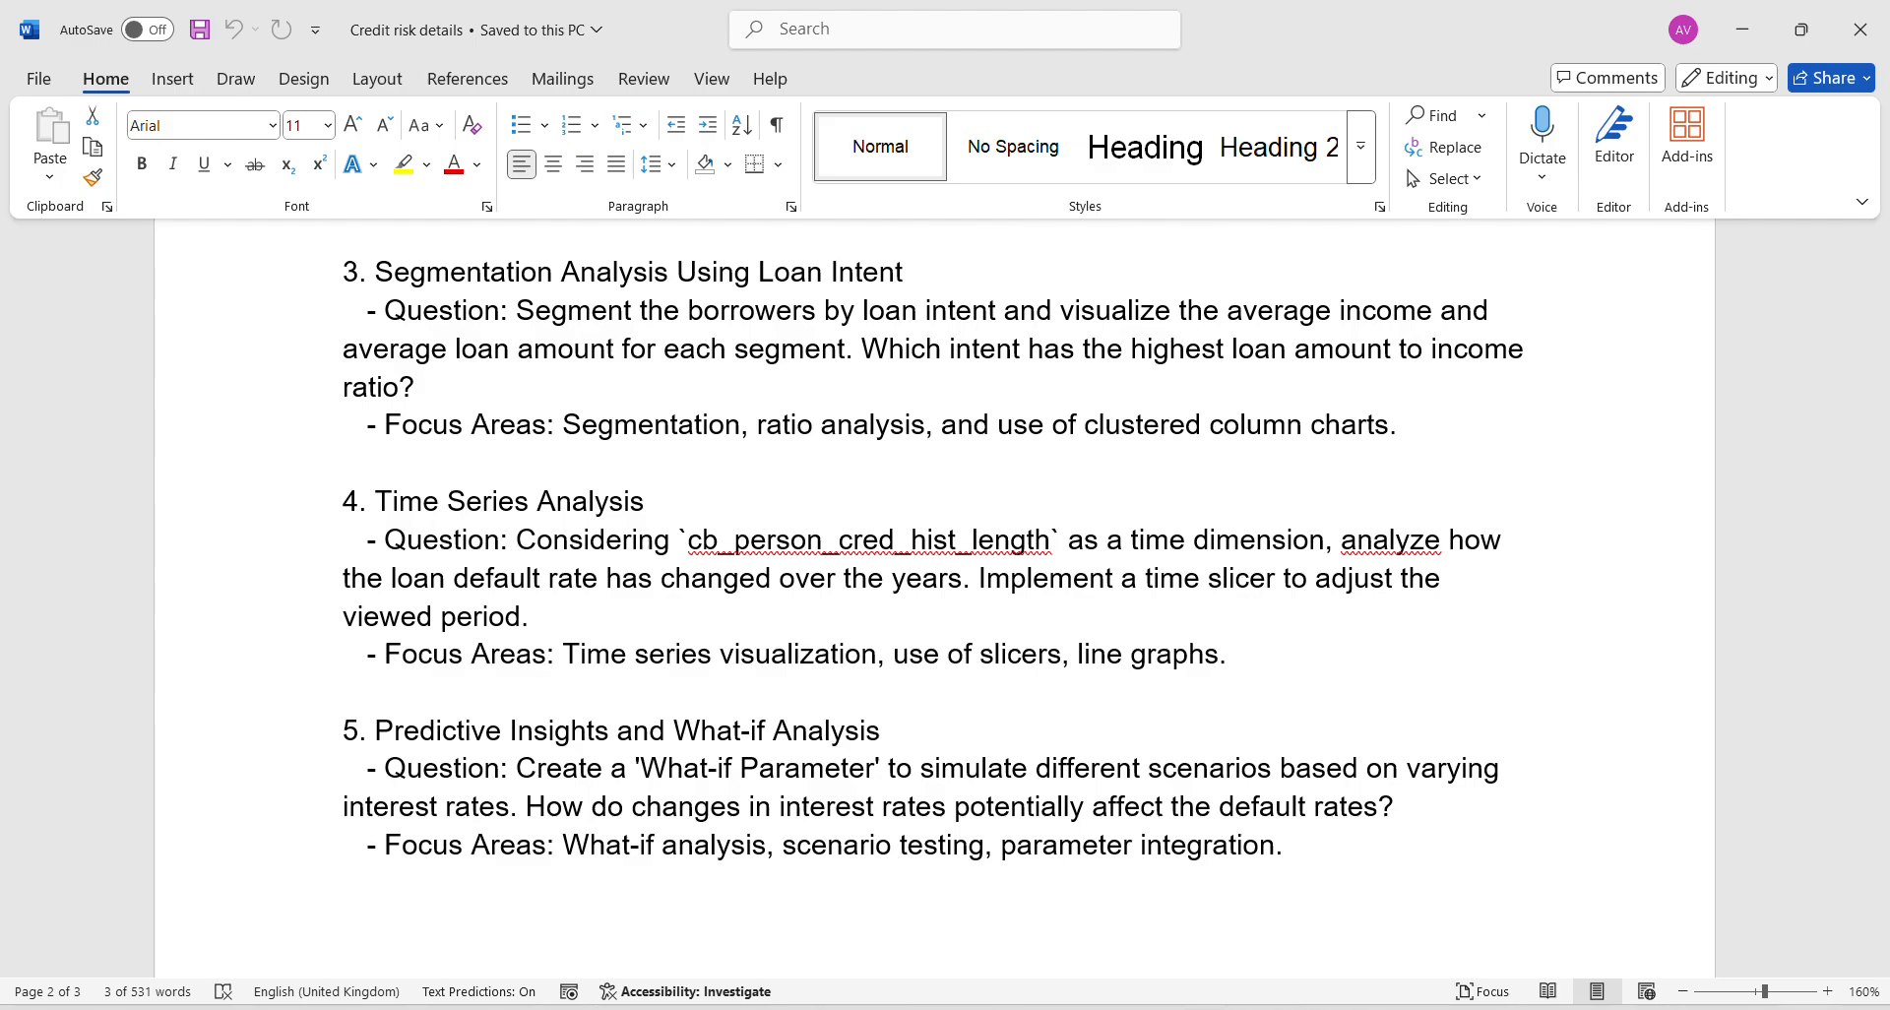
Return to Power BI, go to the CREDIT HISTORY page and show the field assignments of the Loan Status Vs Credit History chart.
{"action": "key", "text": "alt+Tab"}
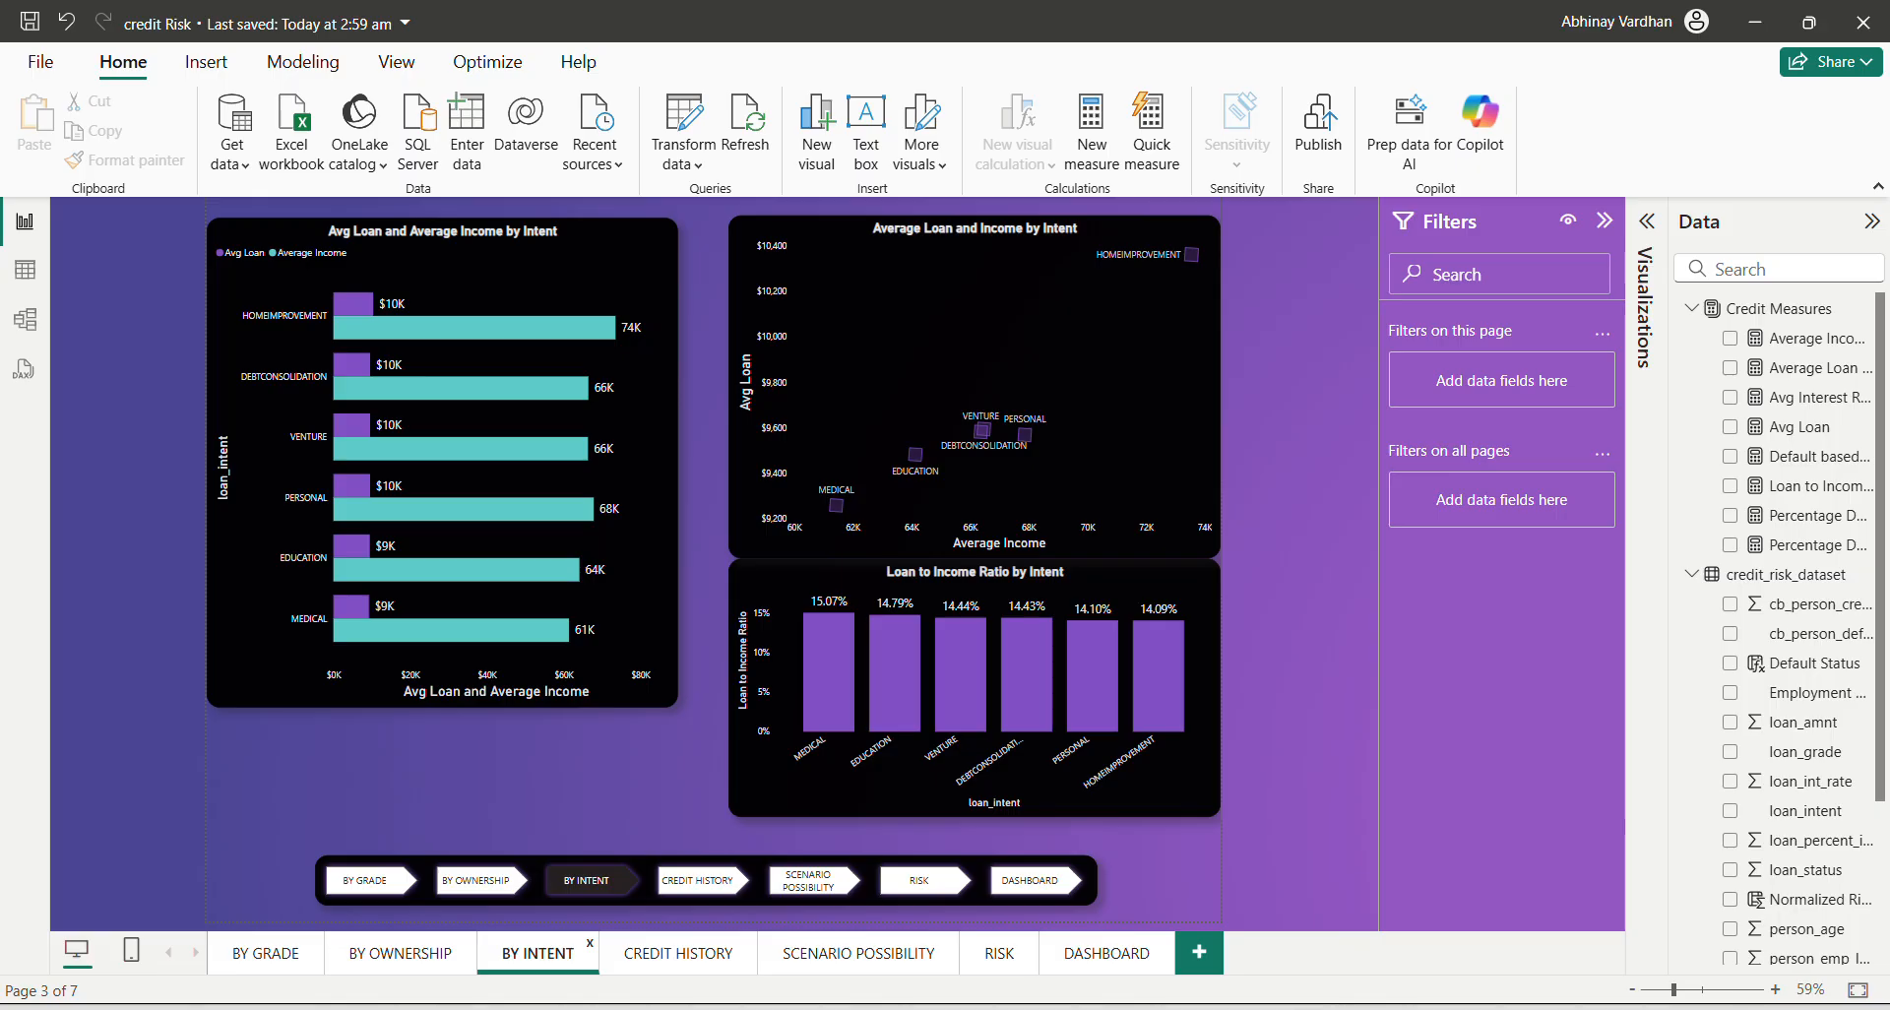
{"action": "left_click", "coordinate": [667, 956]}
{"action": "mouse_move", "coordinate": [753, 553]}
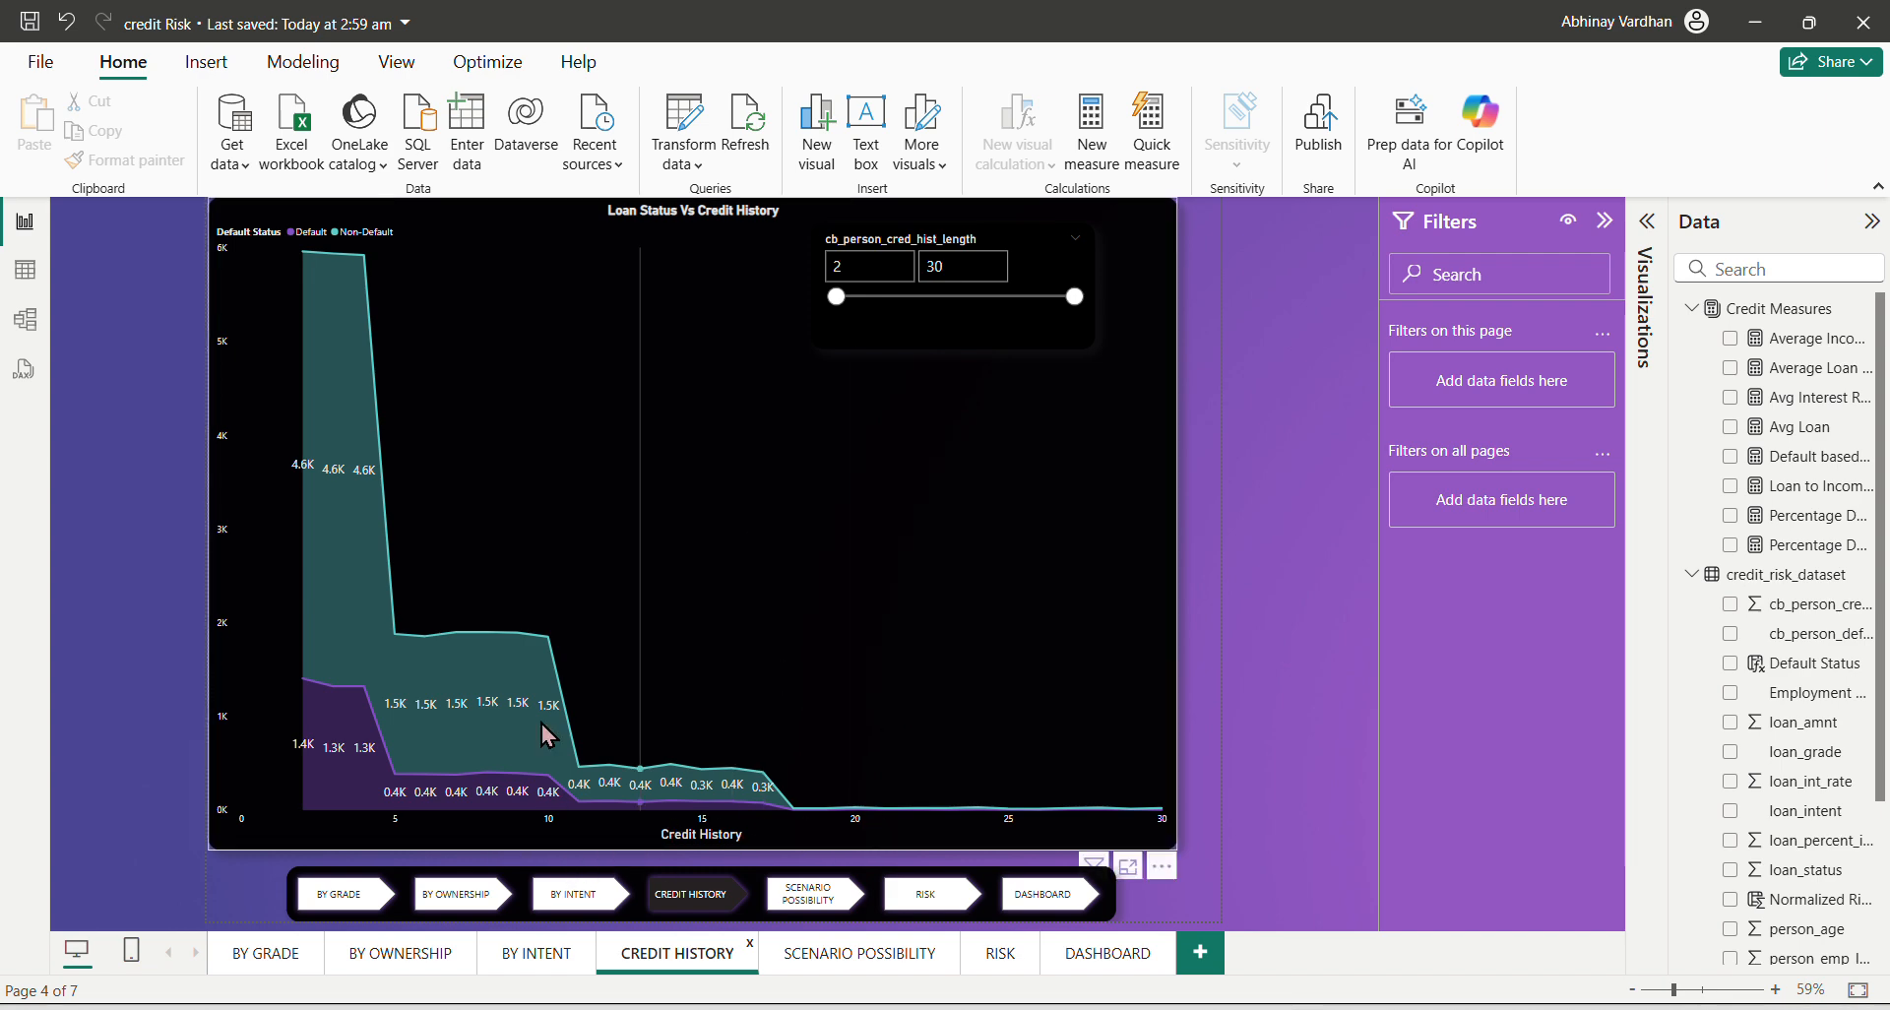
{"action": "left_click", "coordinate": [804, 828]}
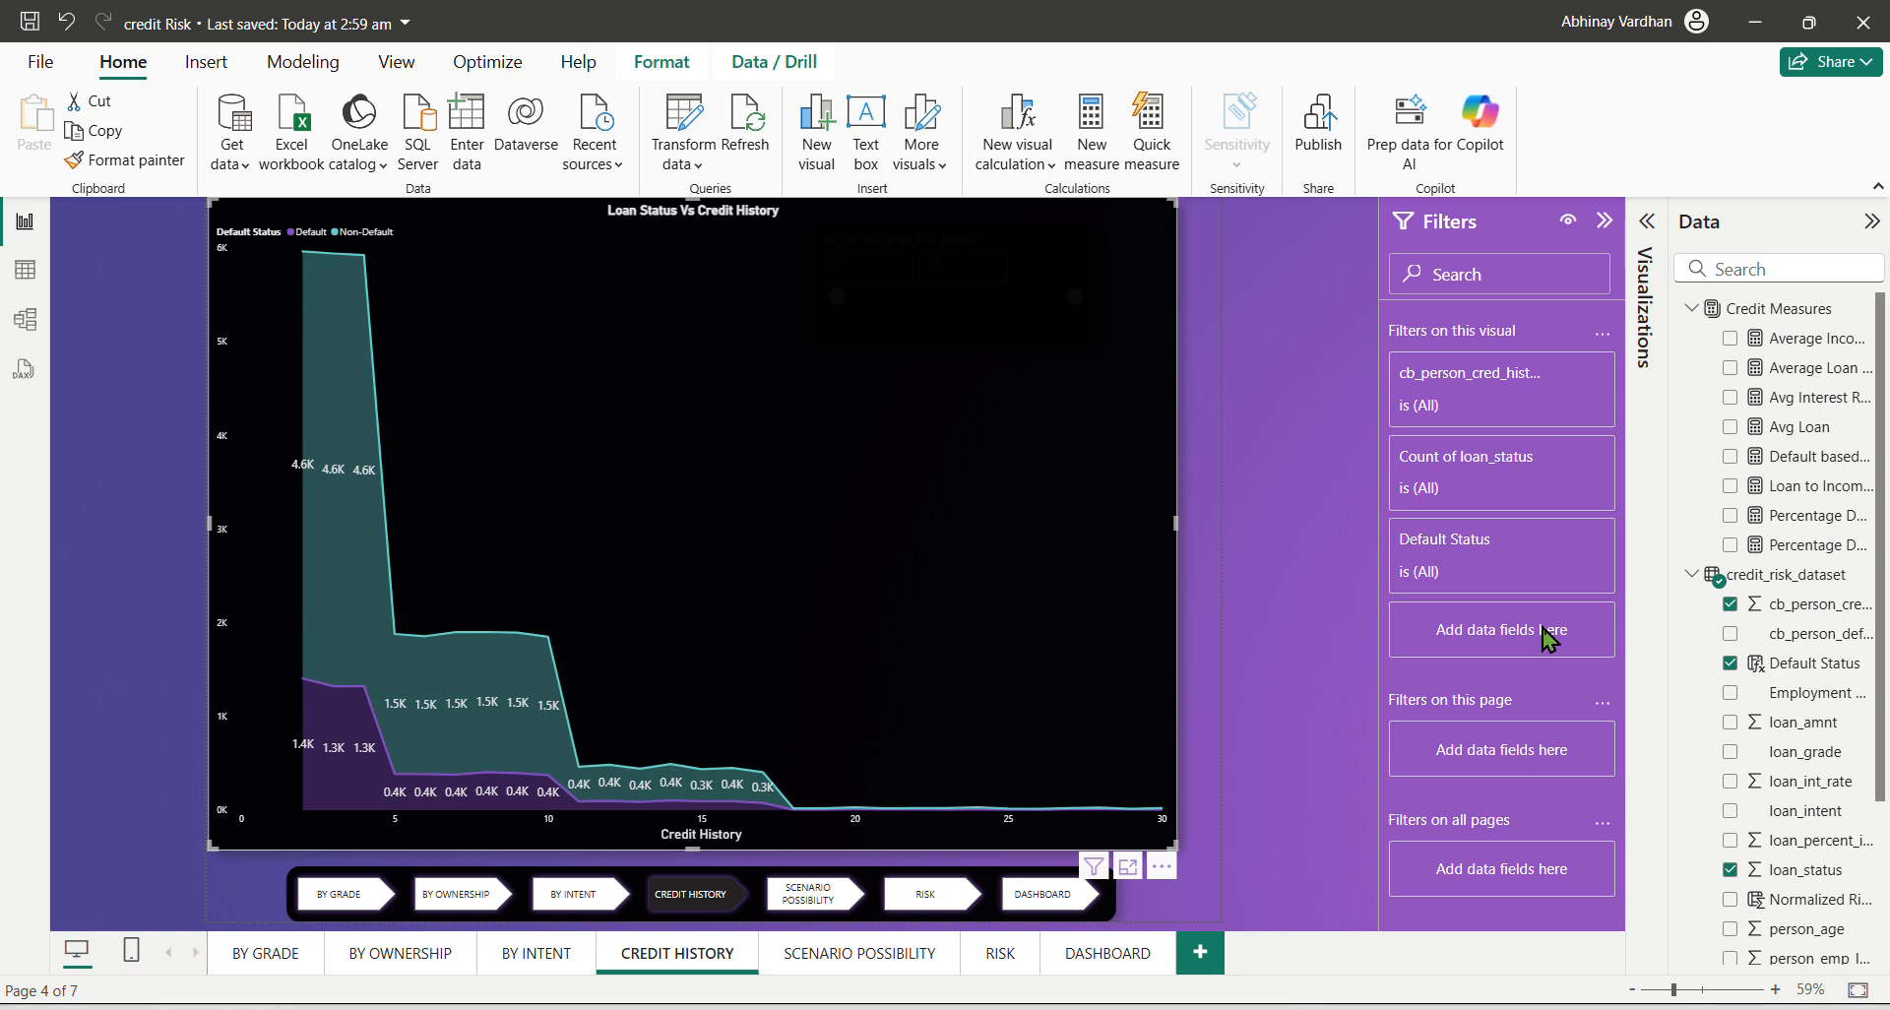
{"action": "left_click", "coordinate": [1646, 222]}
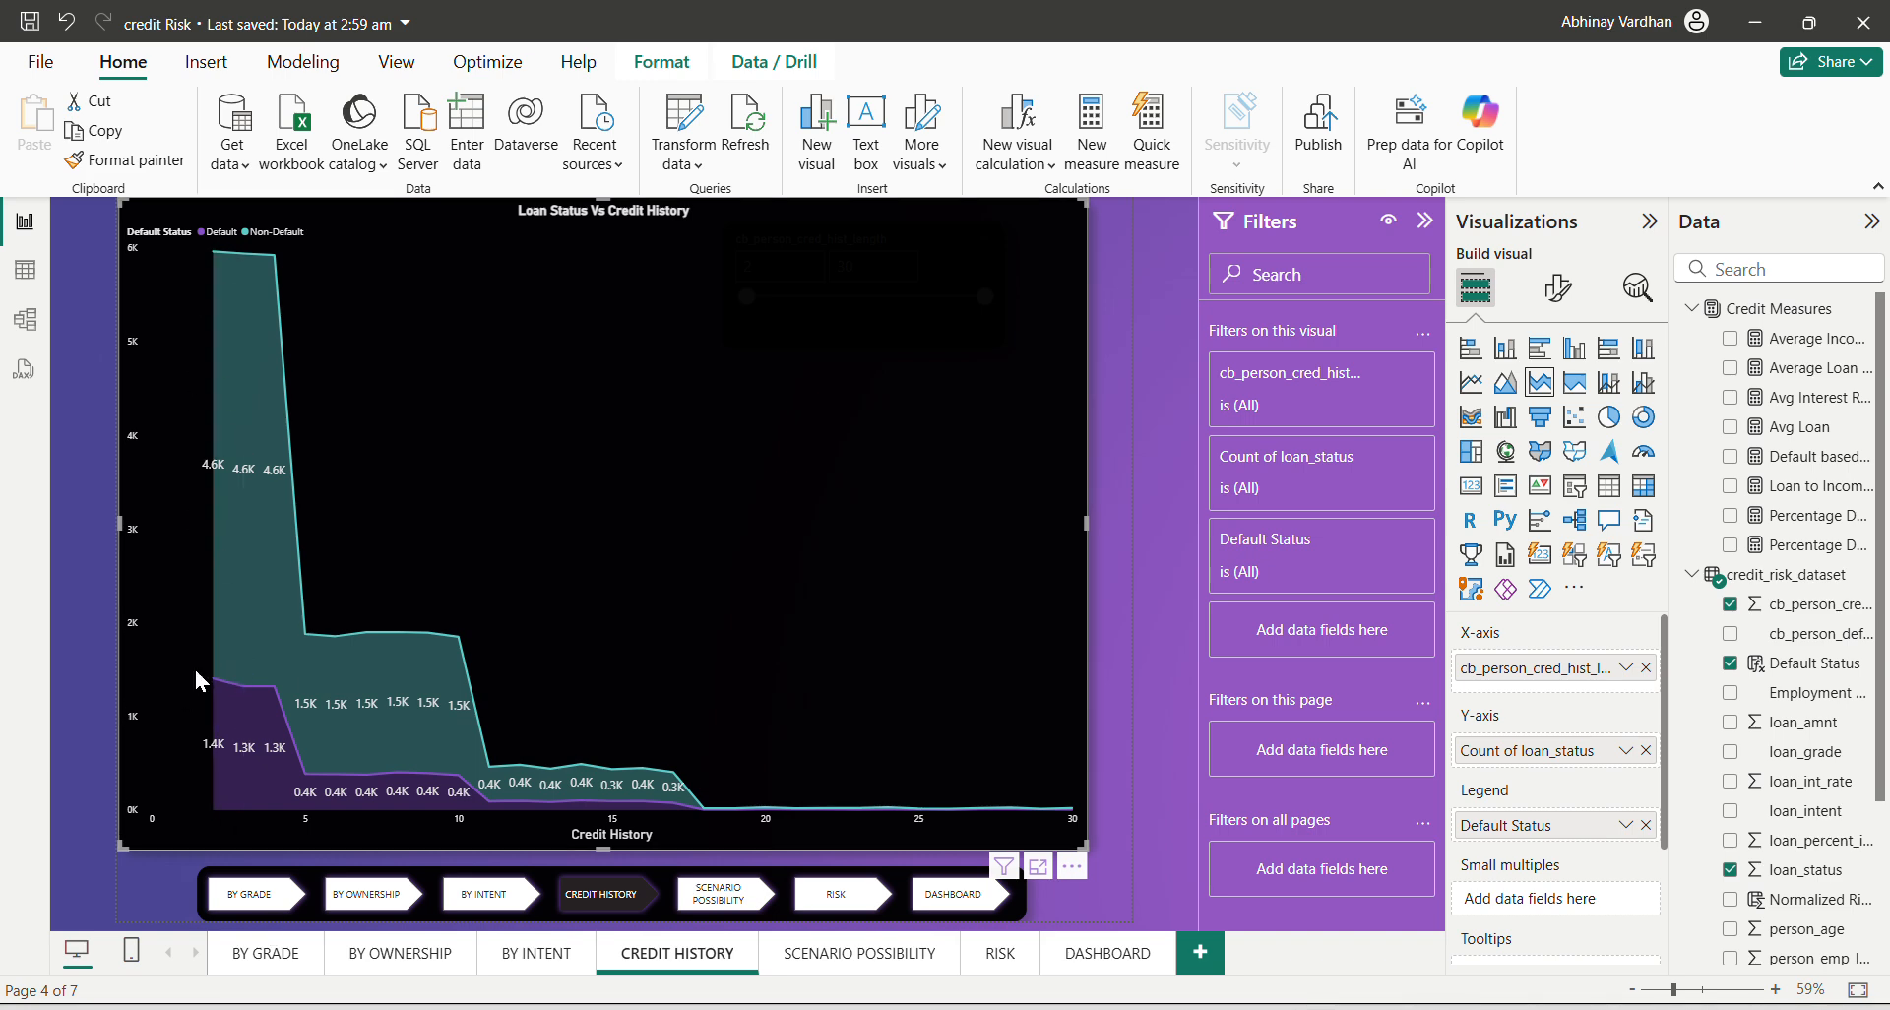
Examine how default and non-default loan counts change with credit history length in the area chart.
{"action": "mouse_move", "coordinate": [173, 423]}
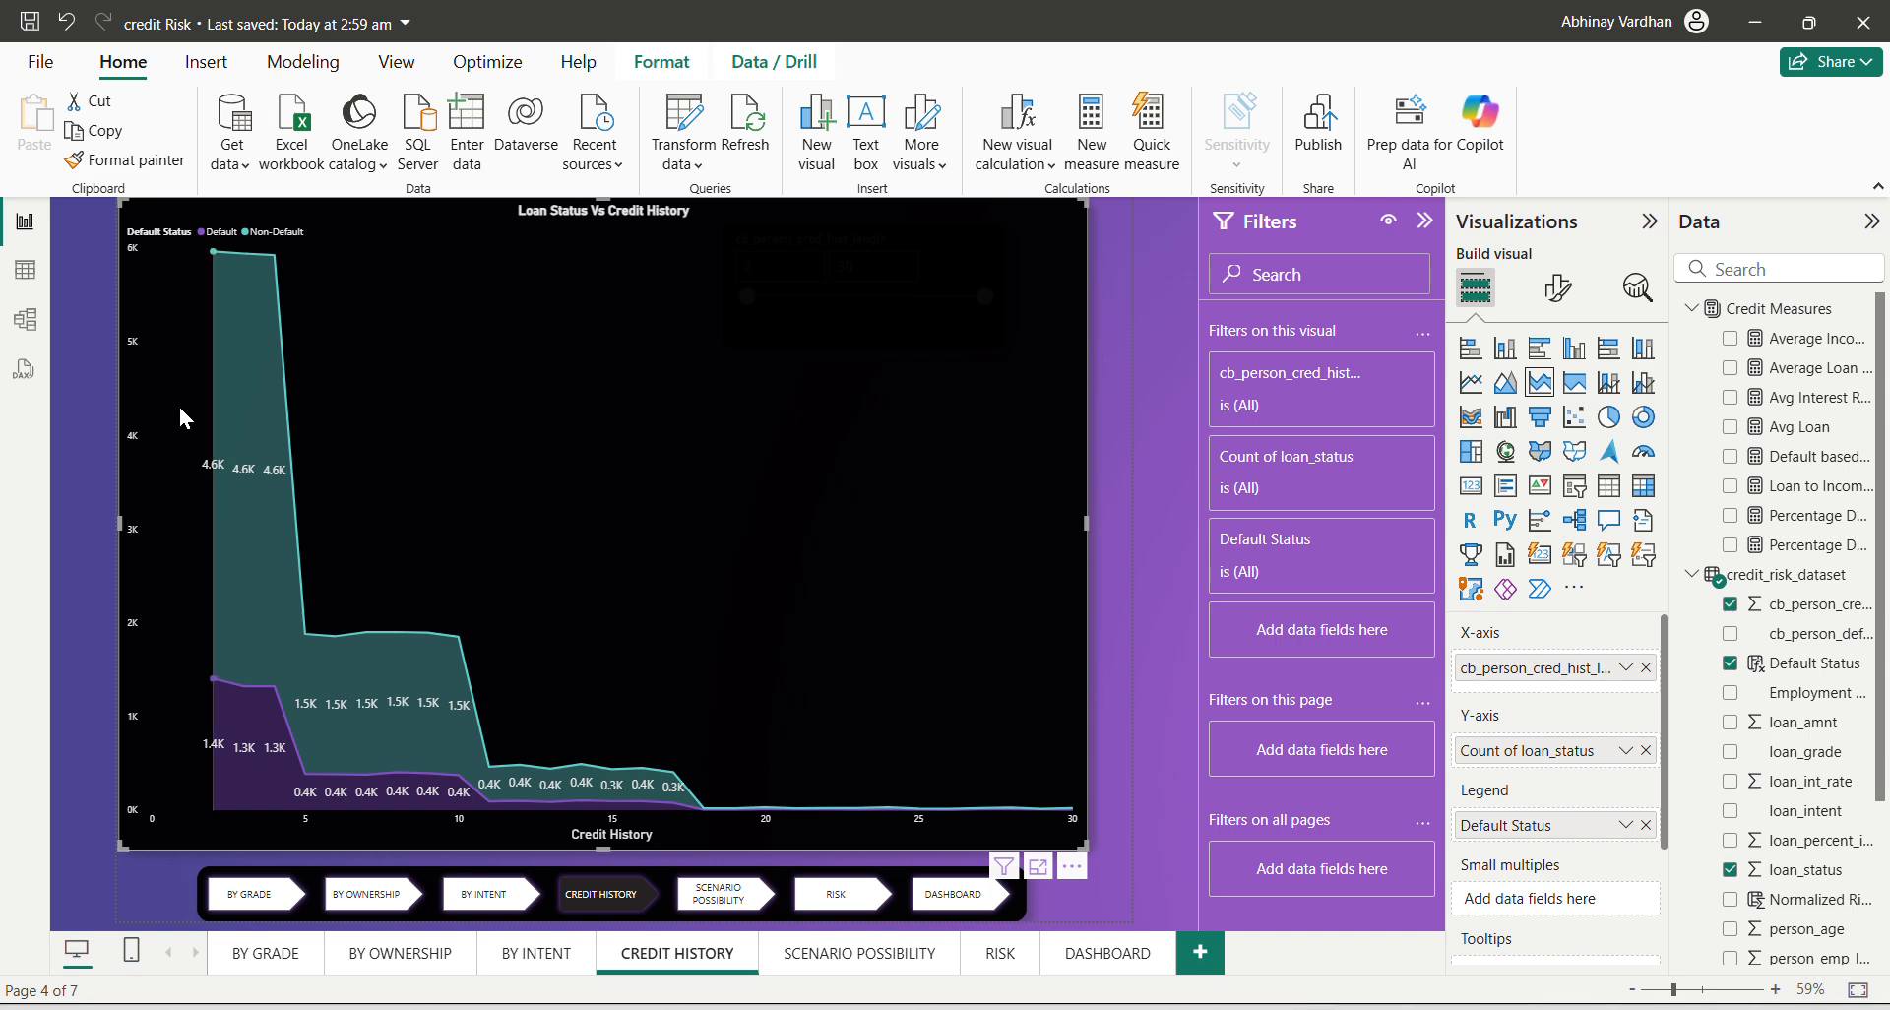
{"action": "mouse_move", "coordinate": [214, 681]}
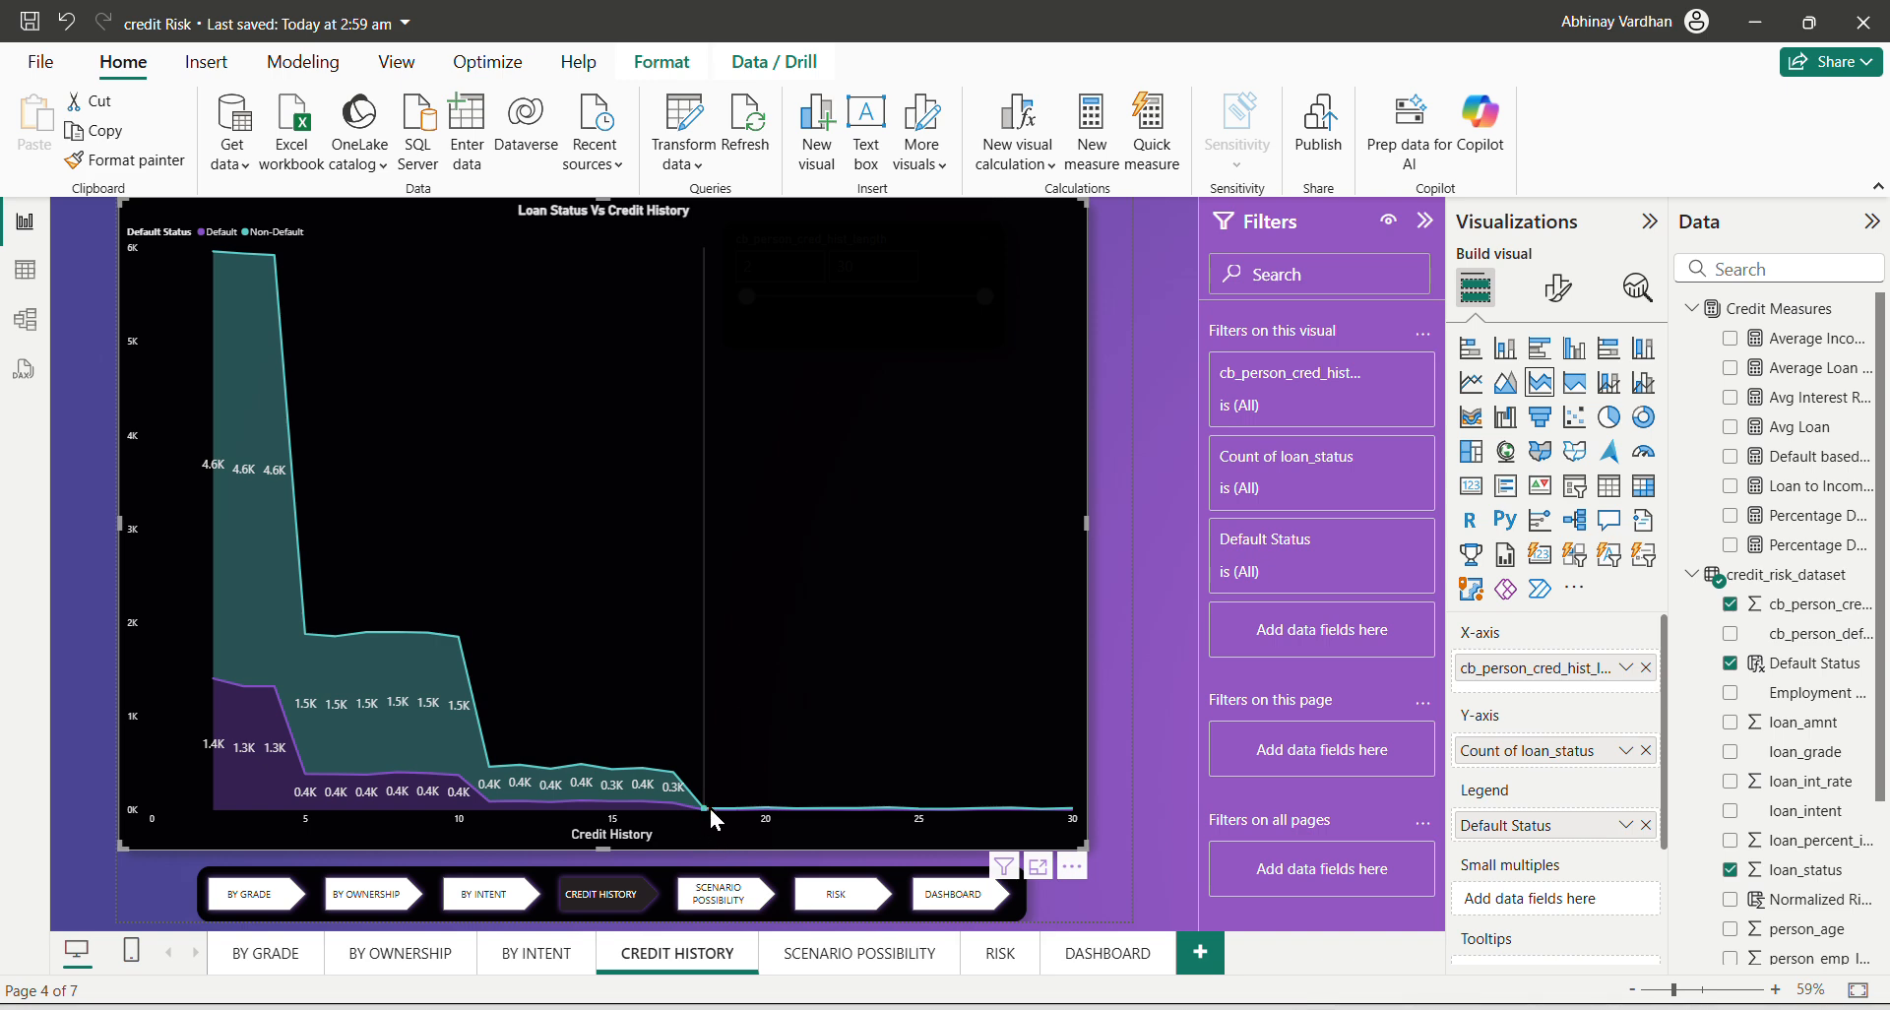
{"action": "mouse_move", "coordinate": [716, 820]}
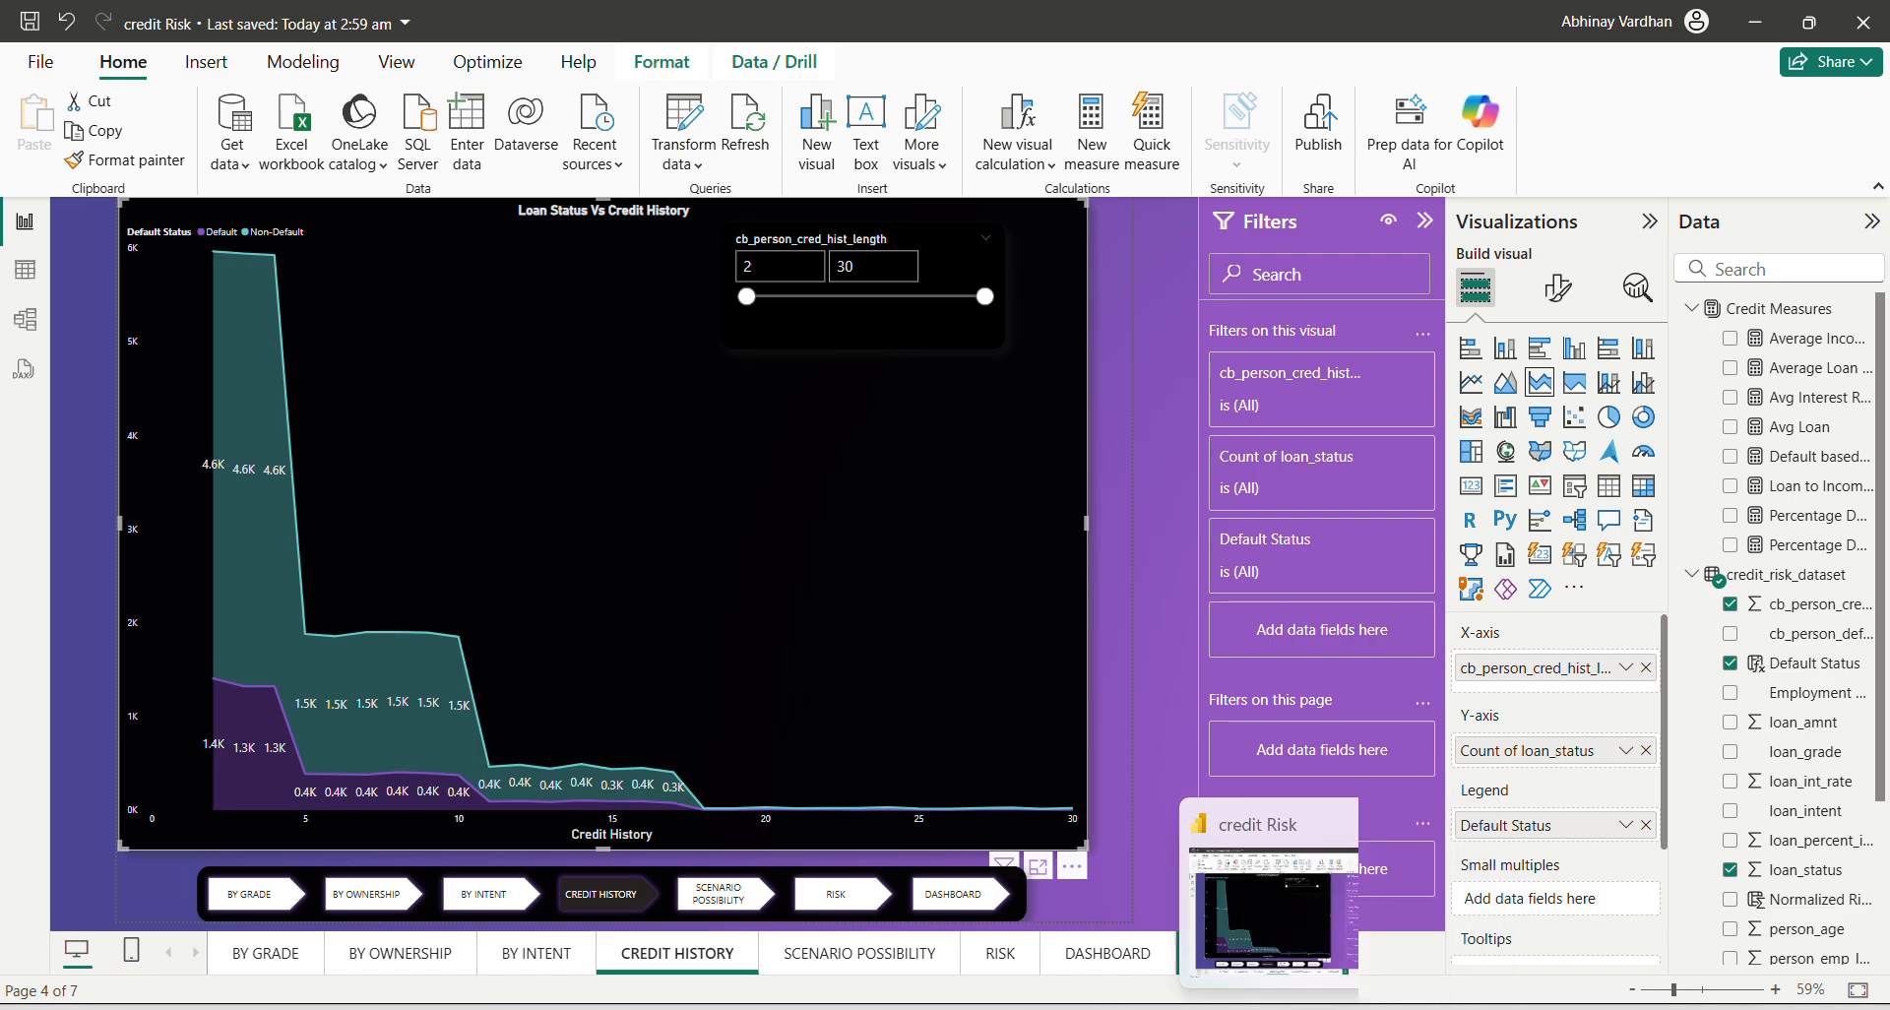
Check question 4's time slicer requirement in Word against the cb_person_cred_hist_length slicer in Power BI.
{"action": "left_click", "coordinate": [1203, 1008]}
{"action": "scroll", "coordinate": [894, 807], "scroll_direction": "down", "scroll_amount": 2}
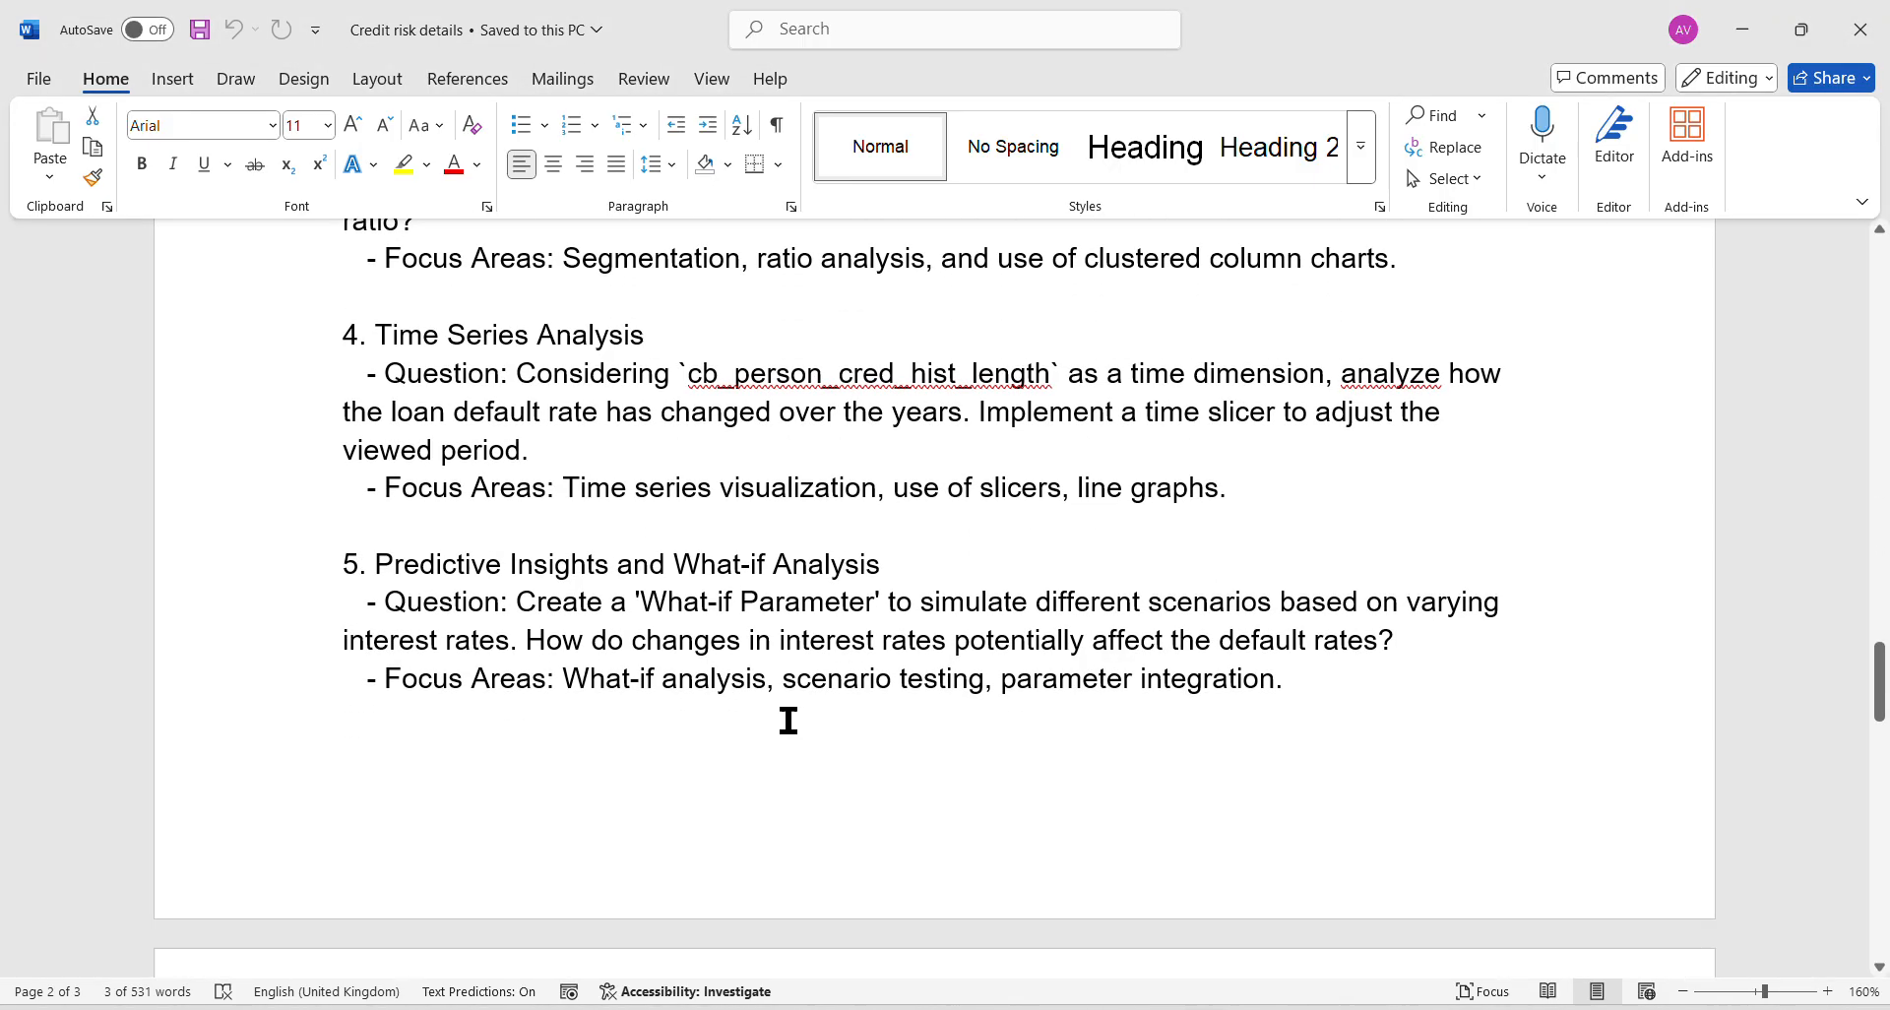
{"action": "left_click", "coordinate": [1741, 29]}
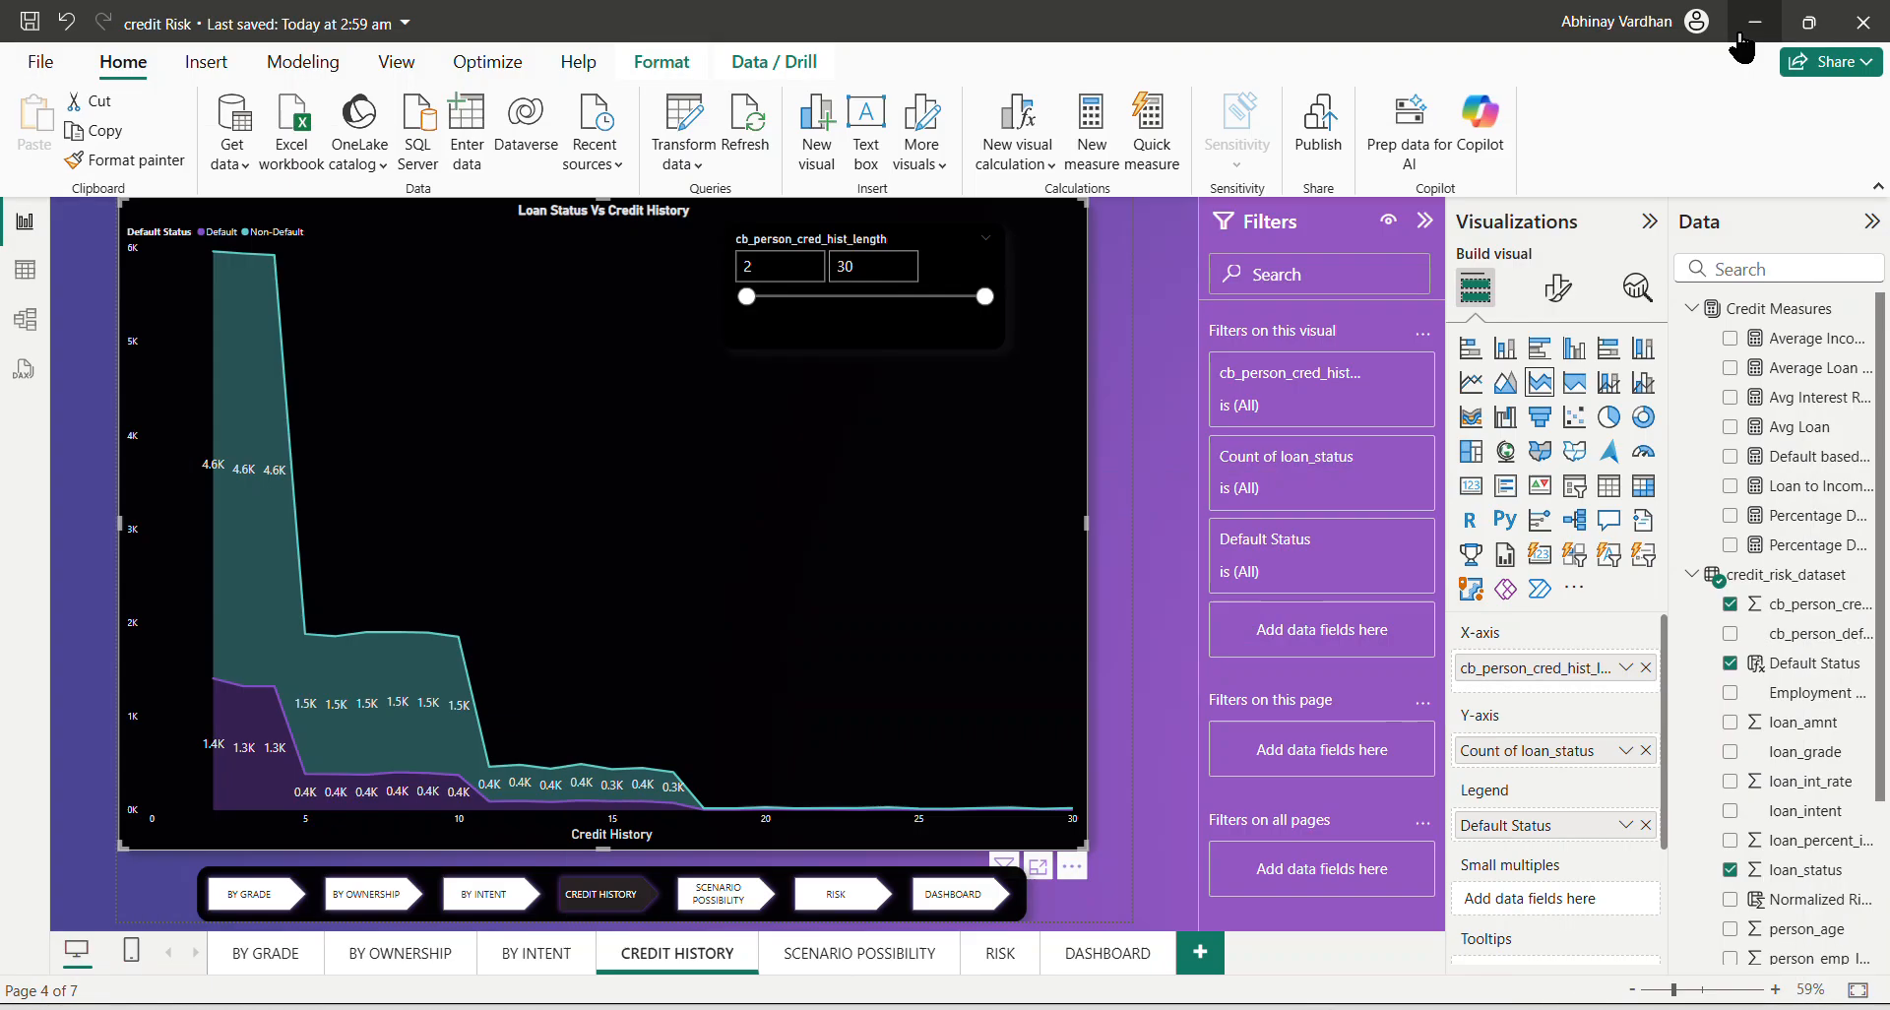
{"action": "mouse_move", "coordinate": [817, 330]}
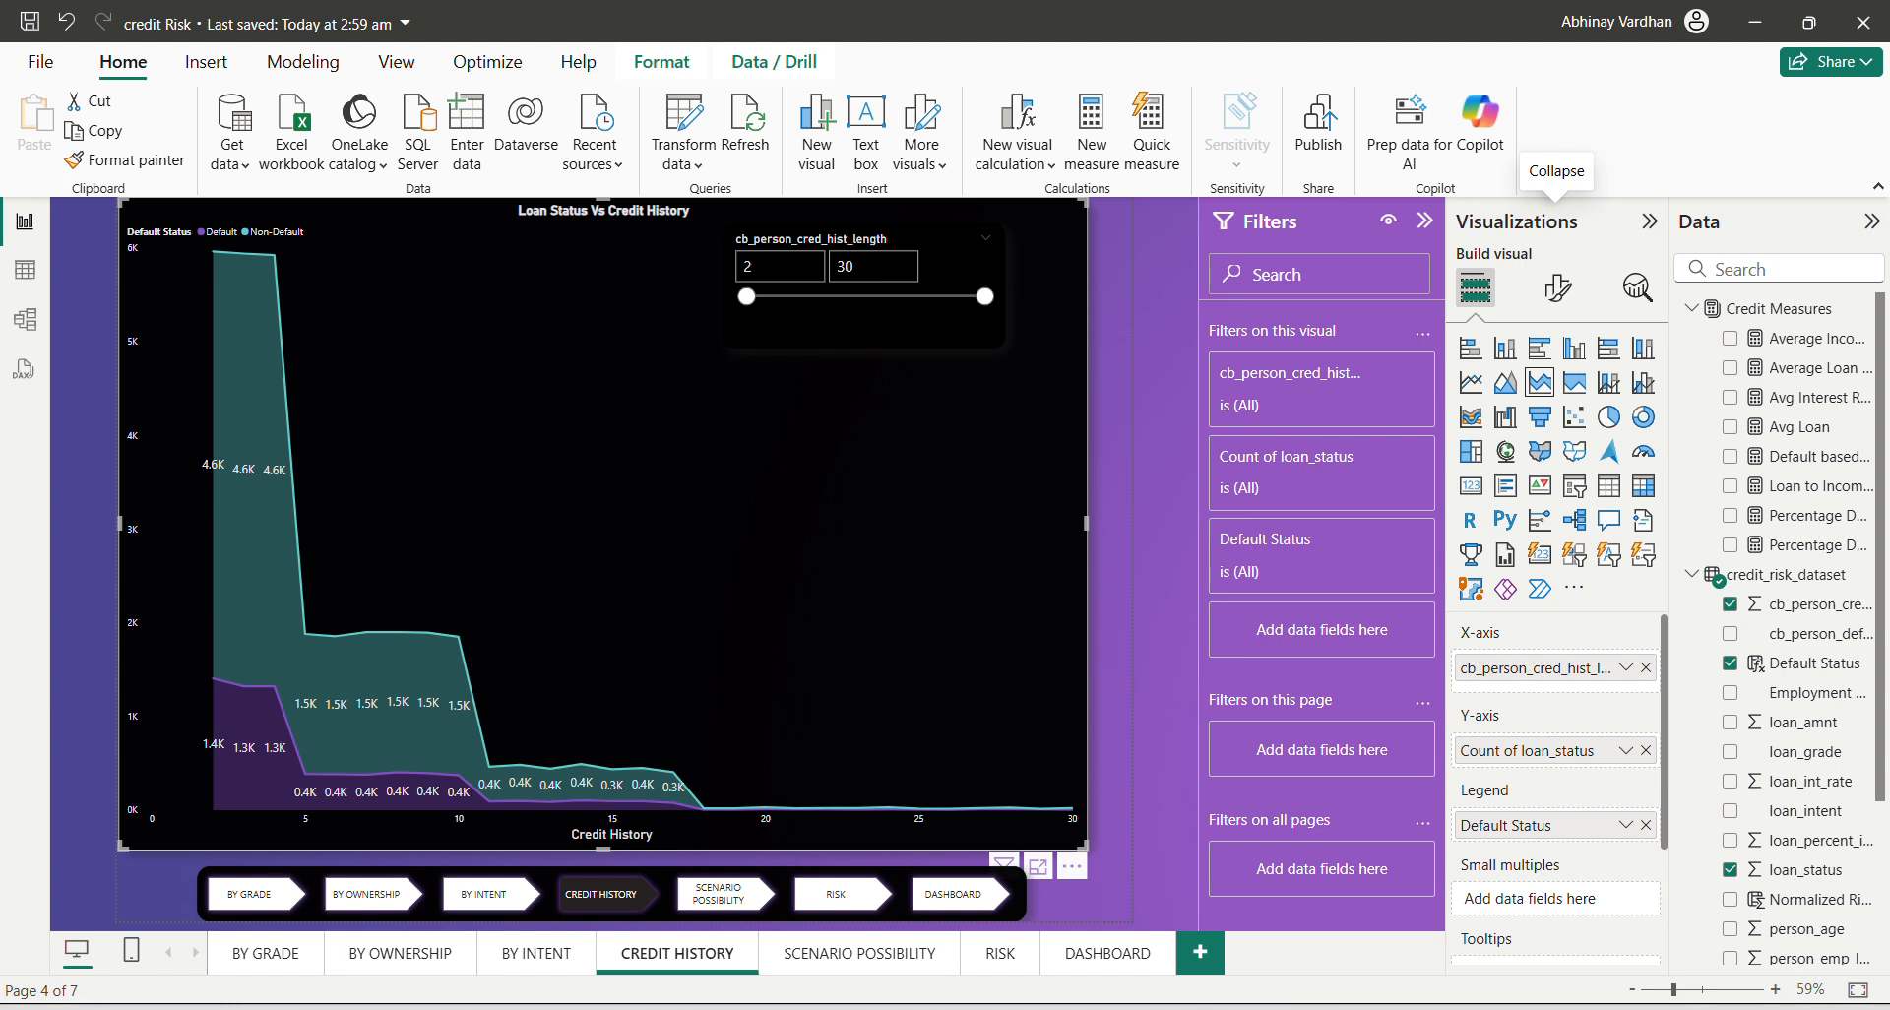
Switch to Word and read question 5, selecting its phrases on the What-if Parameter and the interest rates' effect on default rates.
{"action": "key", "text": "alt+Tab"}
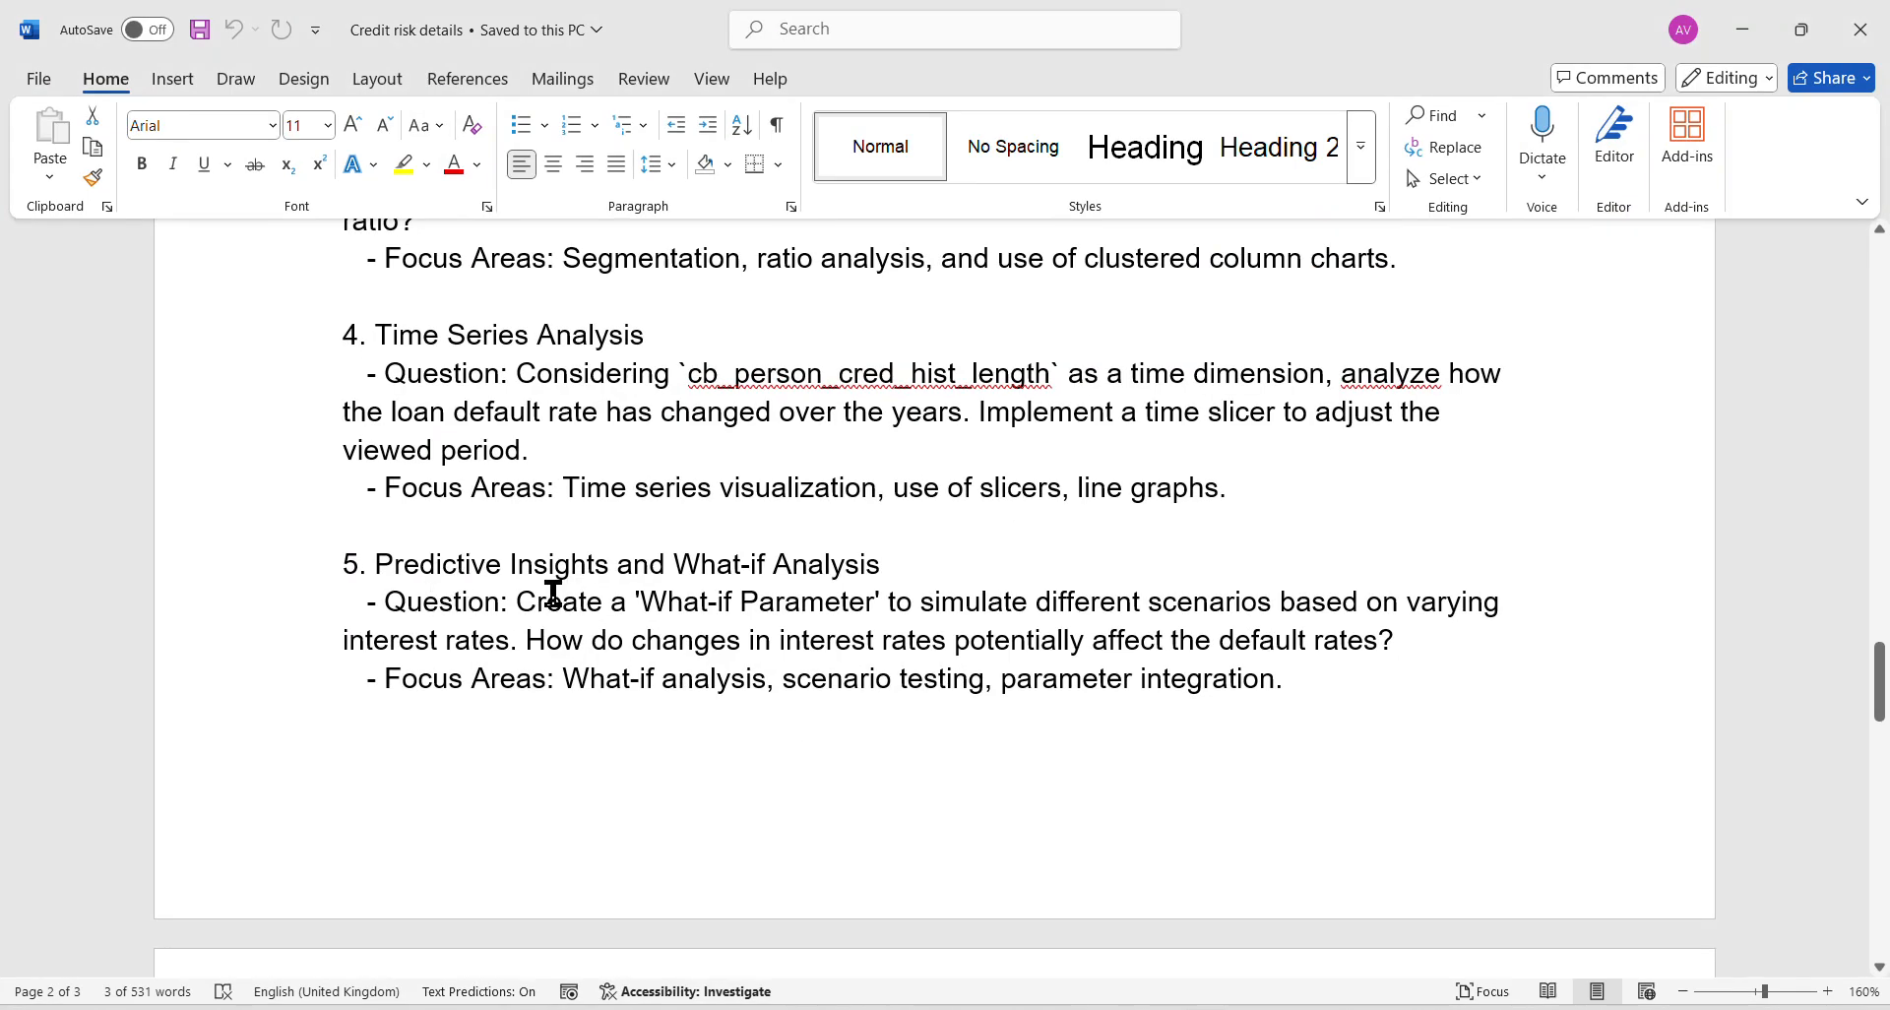
{"action": "left_click_drag", "start_coordinate": [525, 604], "coordinate": [1264, 586]}
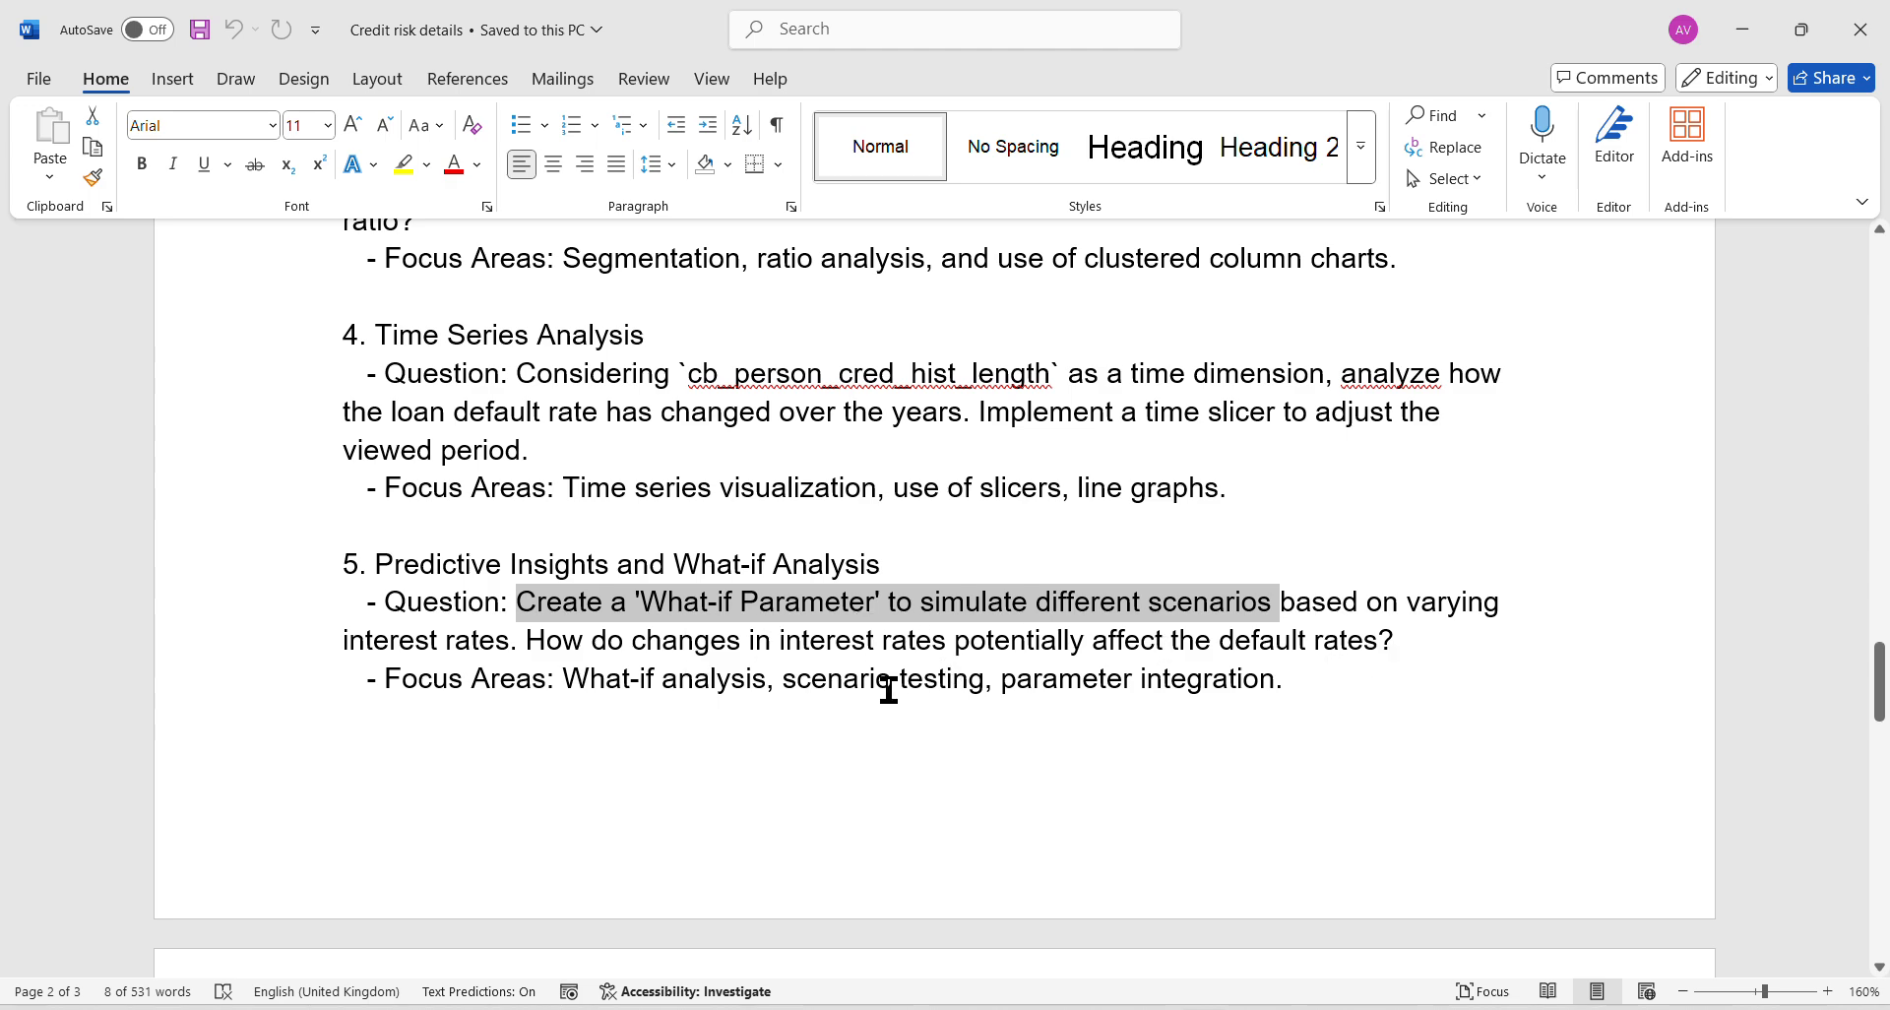
{"action": "left_click_drag", "start_coordinate": [783, 633], "coordinate": [1380, 641]}
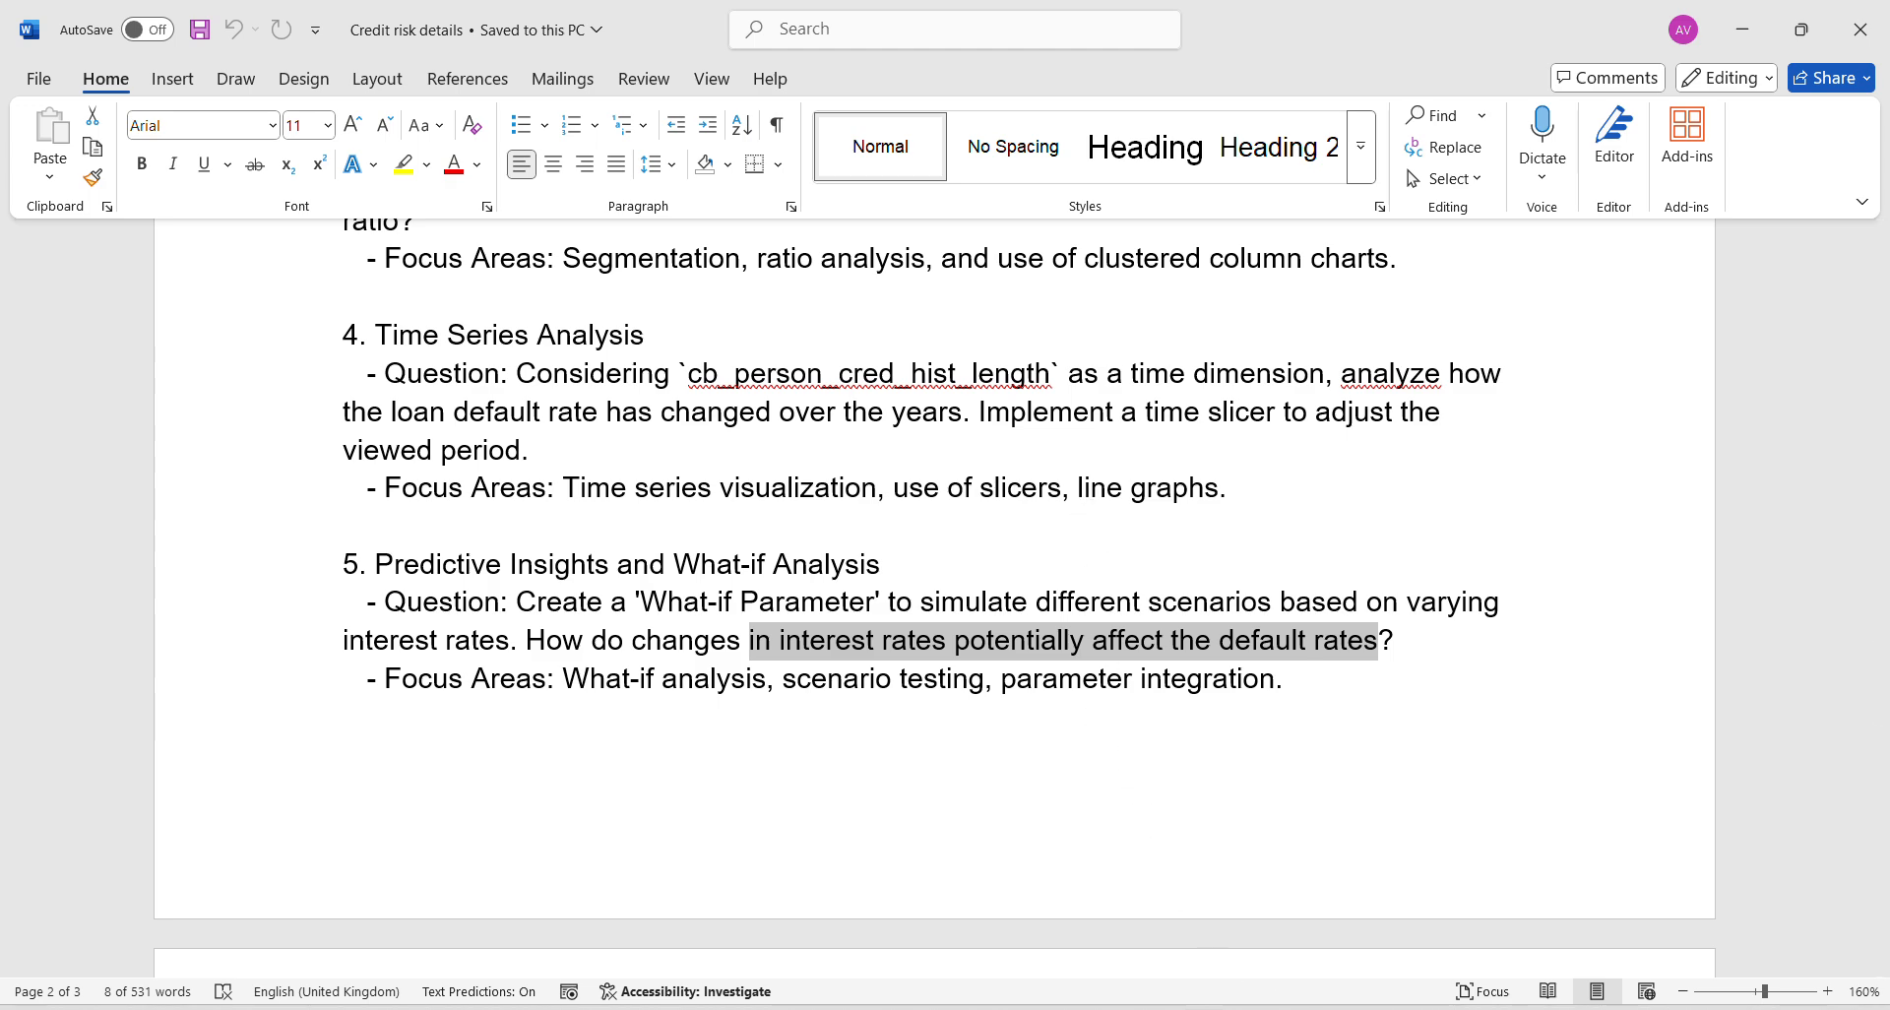
Return to Power BI and follow the report navigator to the SCENARIO POSSIBILITY page to view its Interest Rate Scenarios slicer.
{"action": "mouse_move", "coordinate": [1277, 1000]}
{"action": "left_click", "coordinate": [1305, 965]}
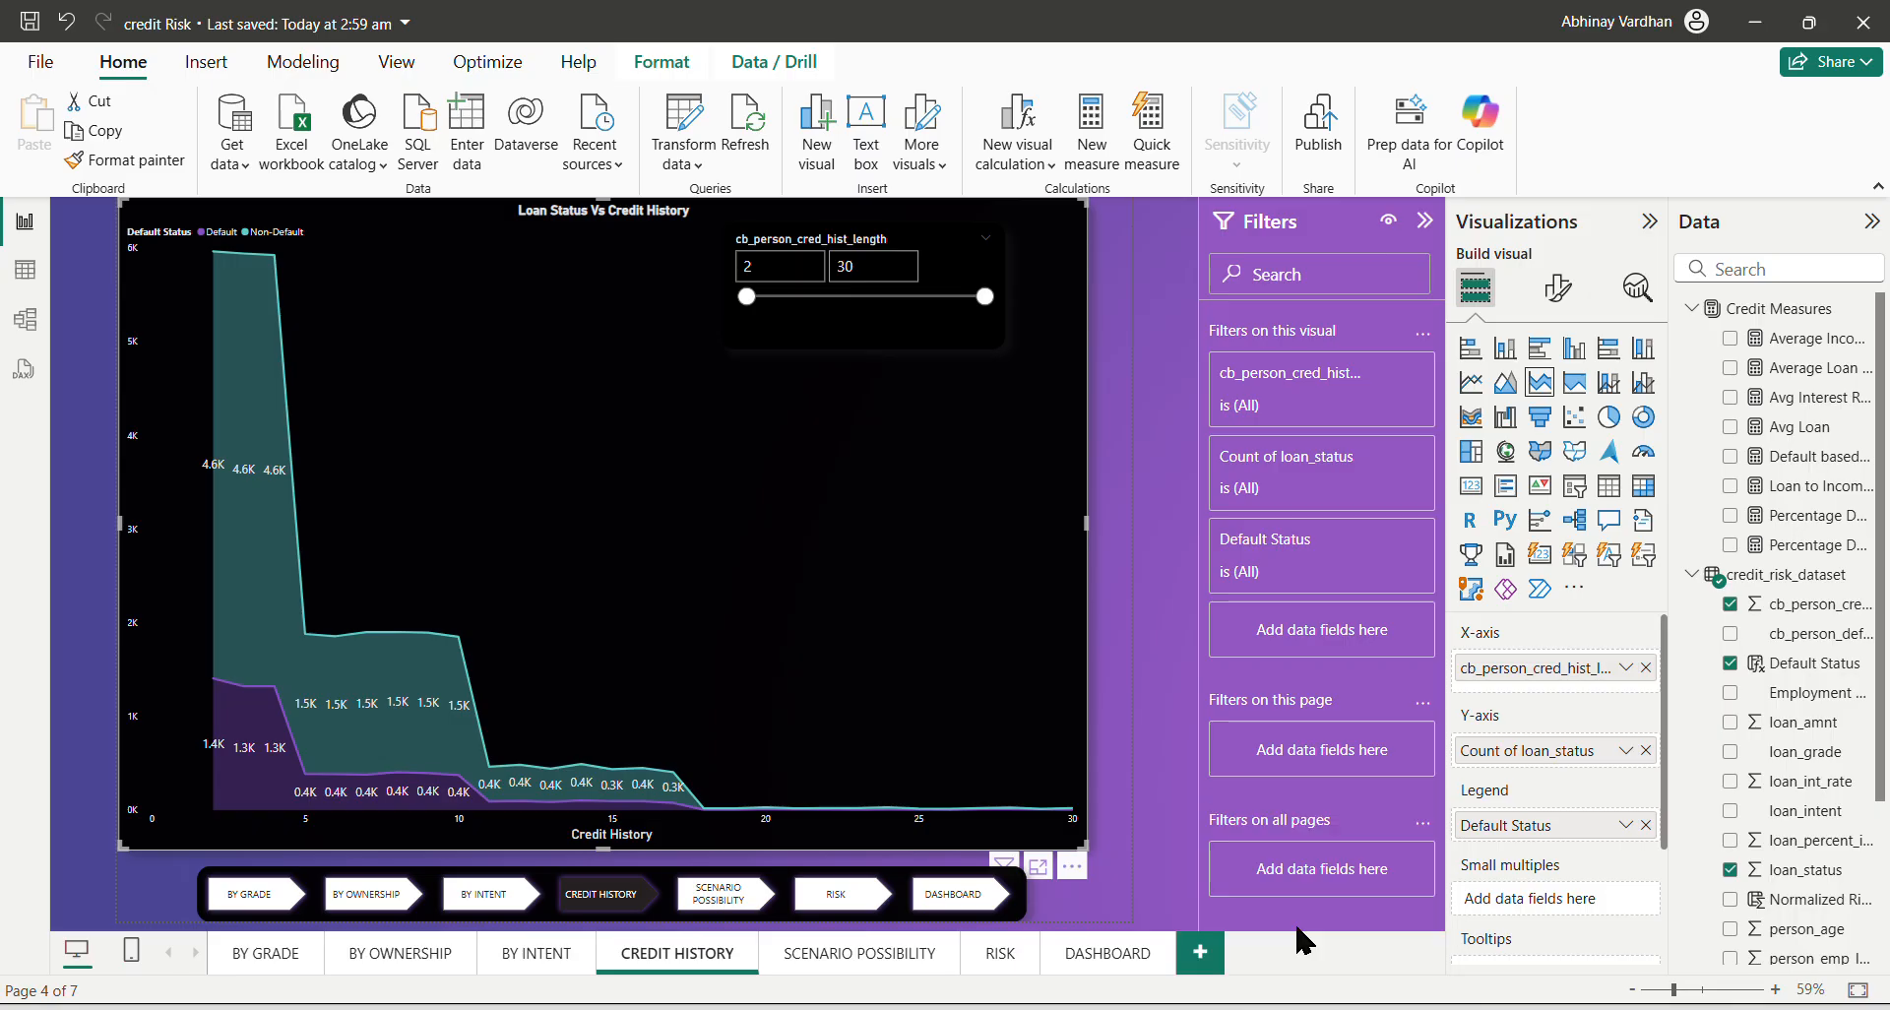
{"action": "left_click", "coordinate": [746, 898]}
{"action": "left_click", "coordinate": [729, 894], "text": "ctrl"}
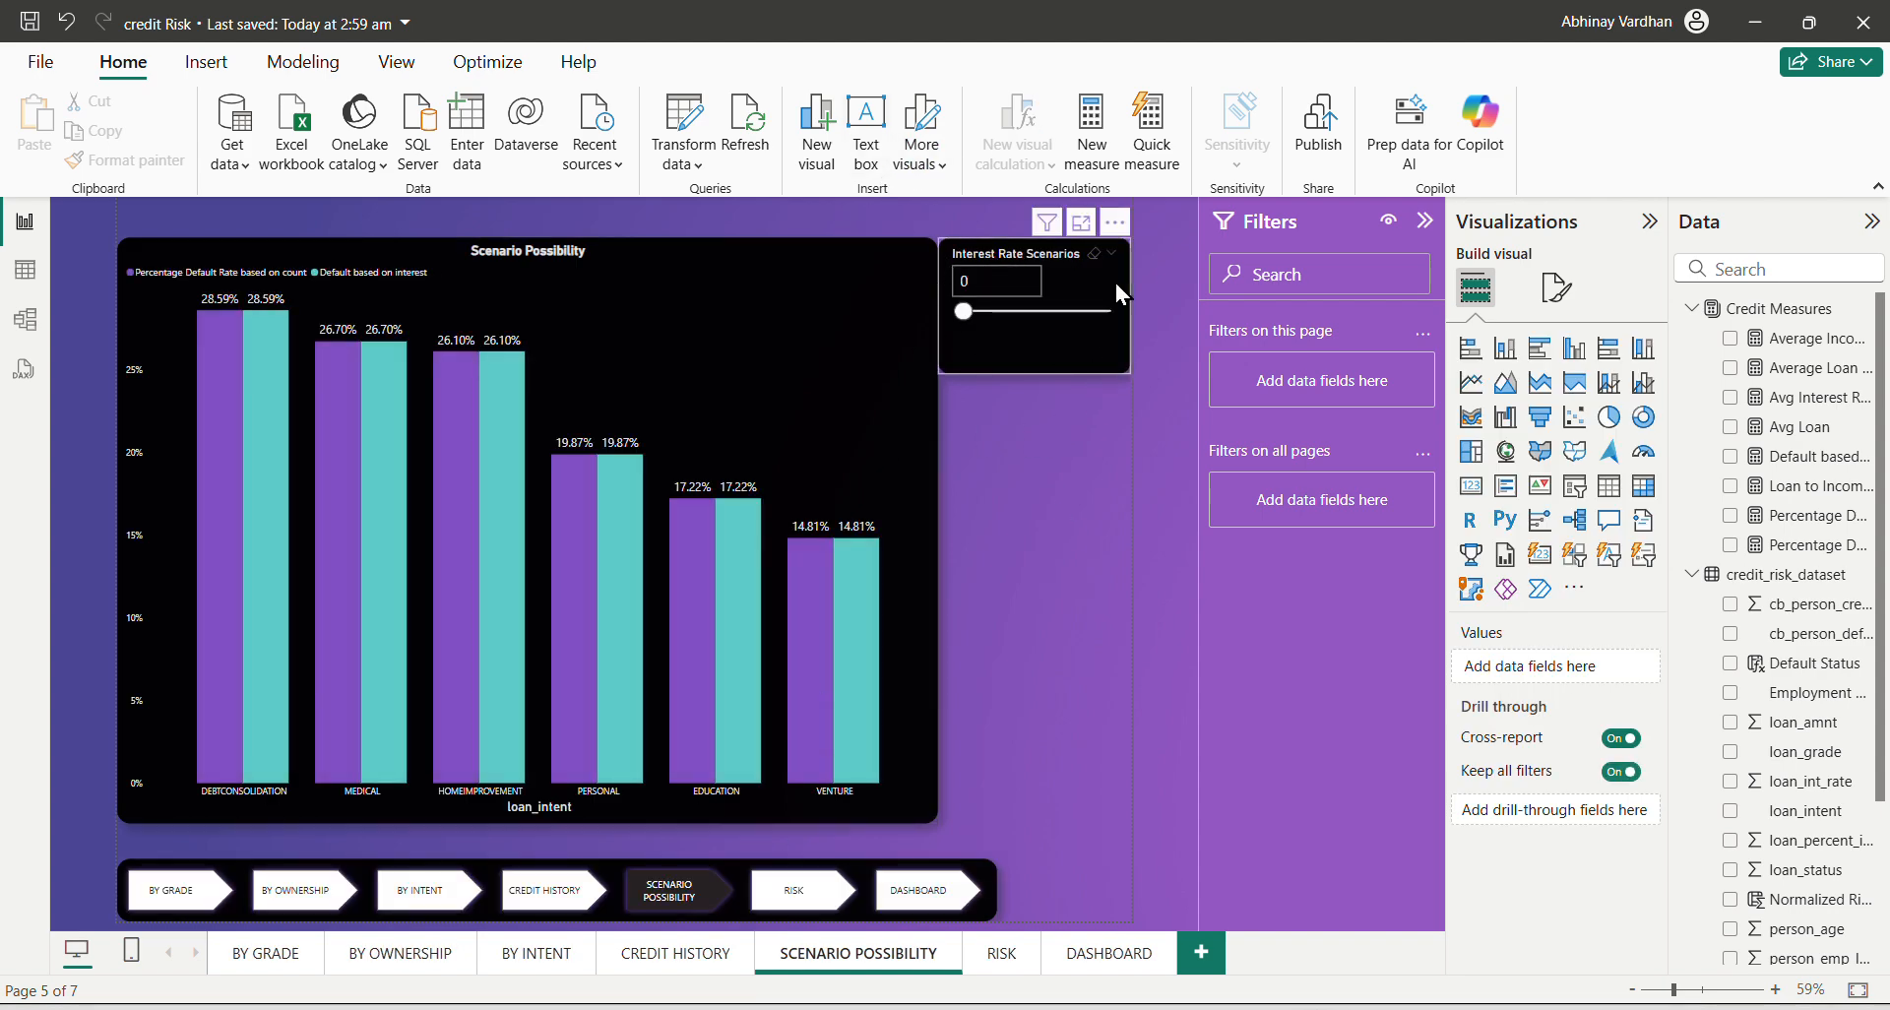
Try out a new numeric range parameter with increment 1 and maximum 40, and discard it without creating it.
{"action": "left_click", "coordinate": [305, 63]}
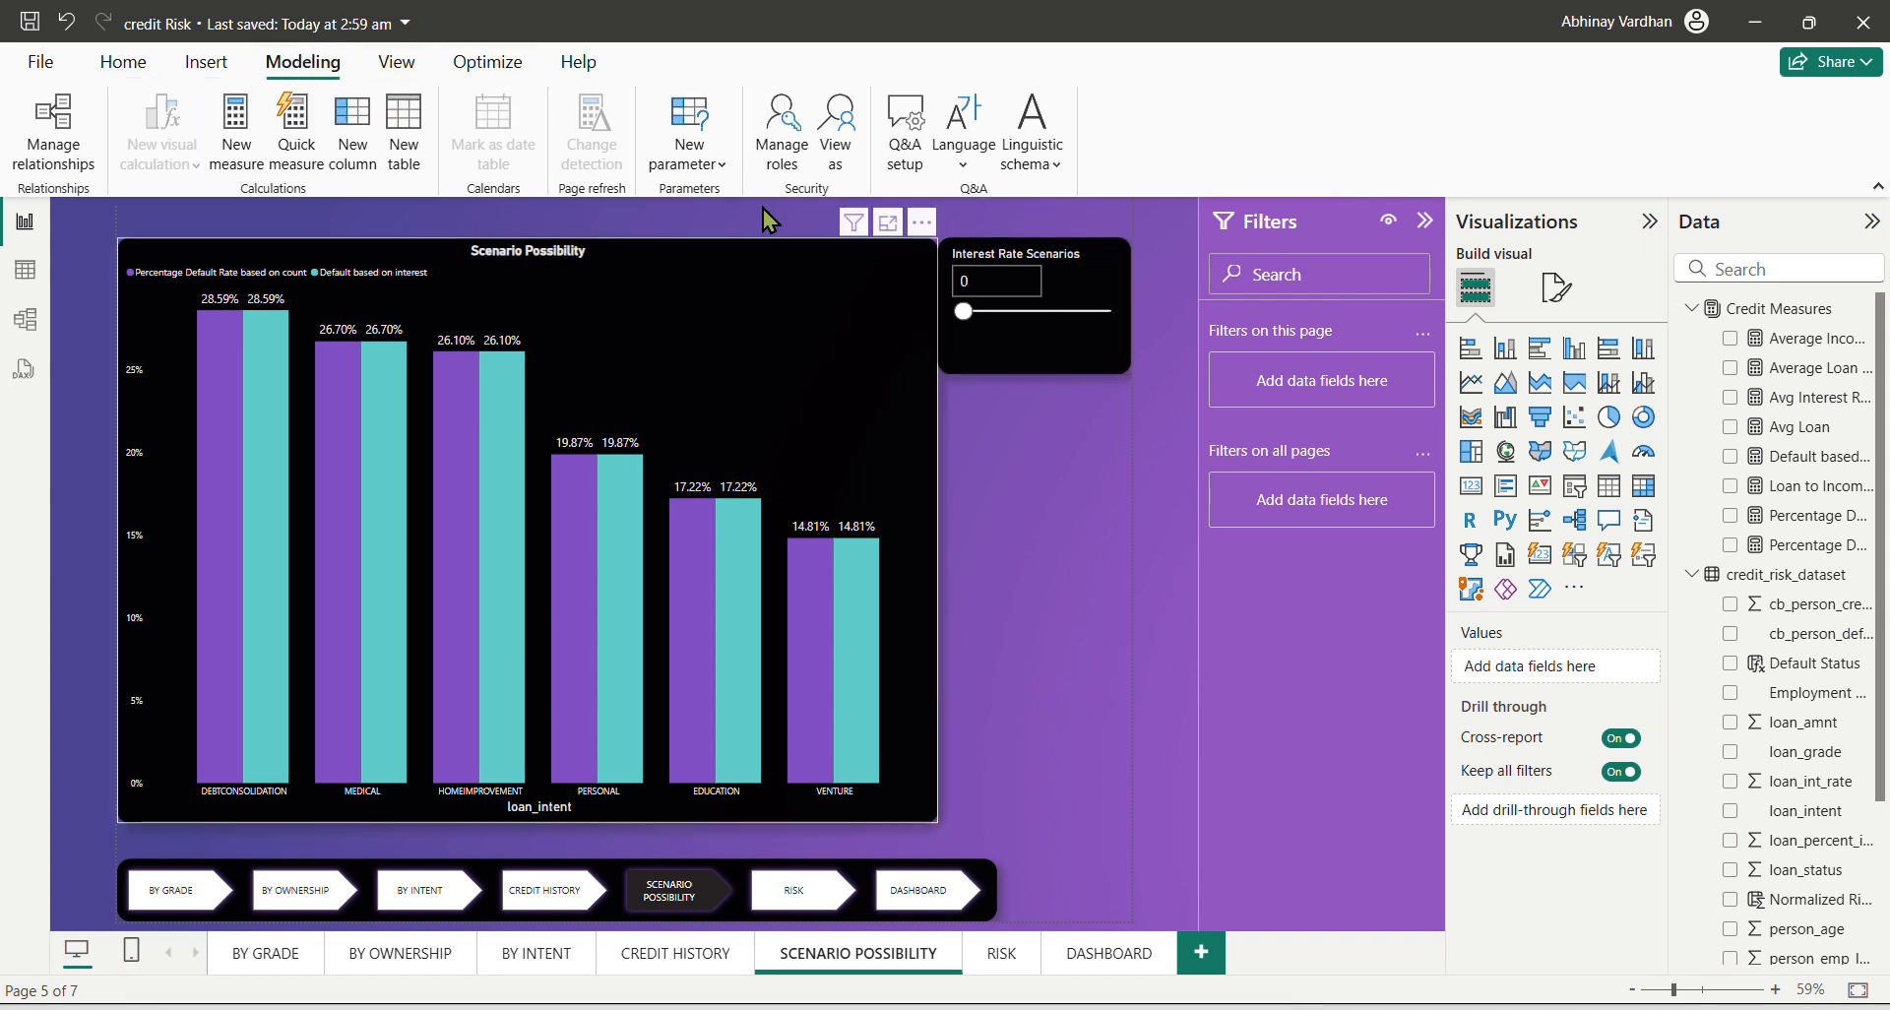
{"action": "left_click", "coordinate": [688, 166]}
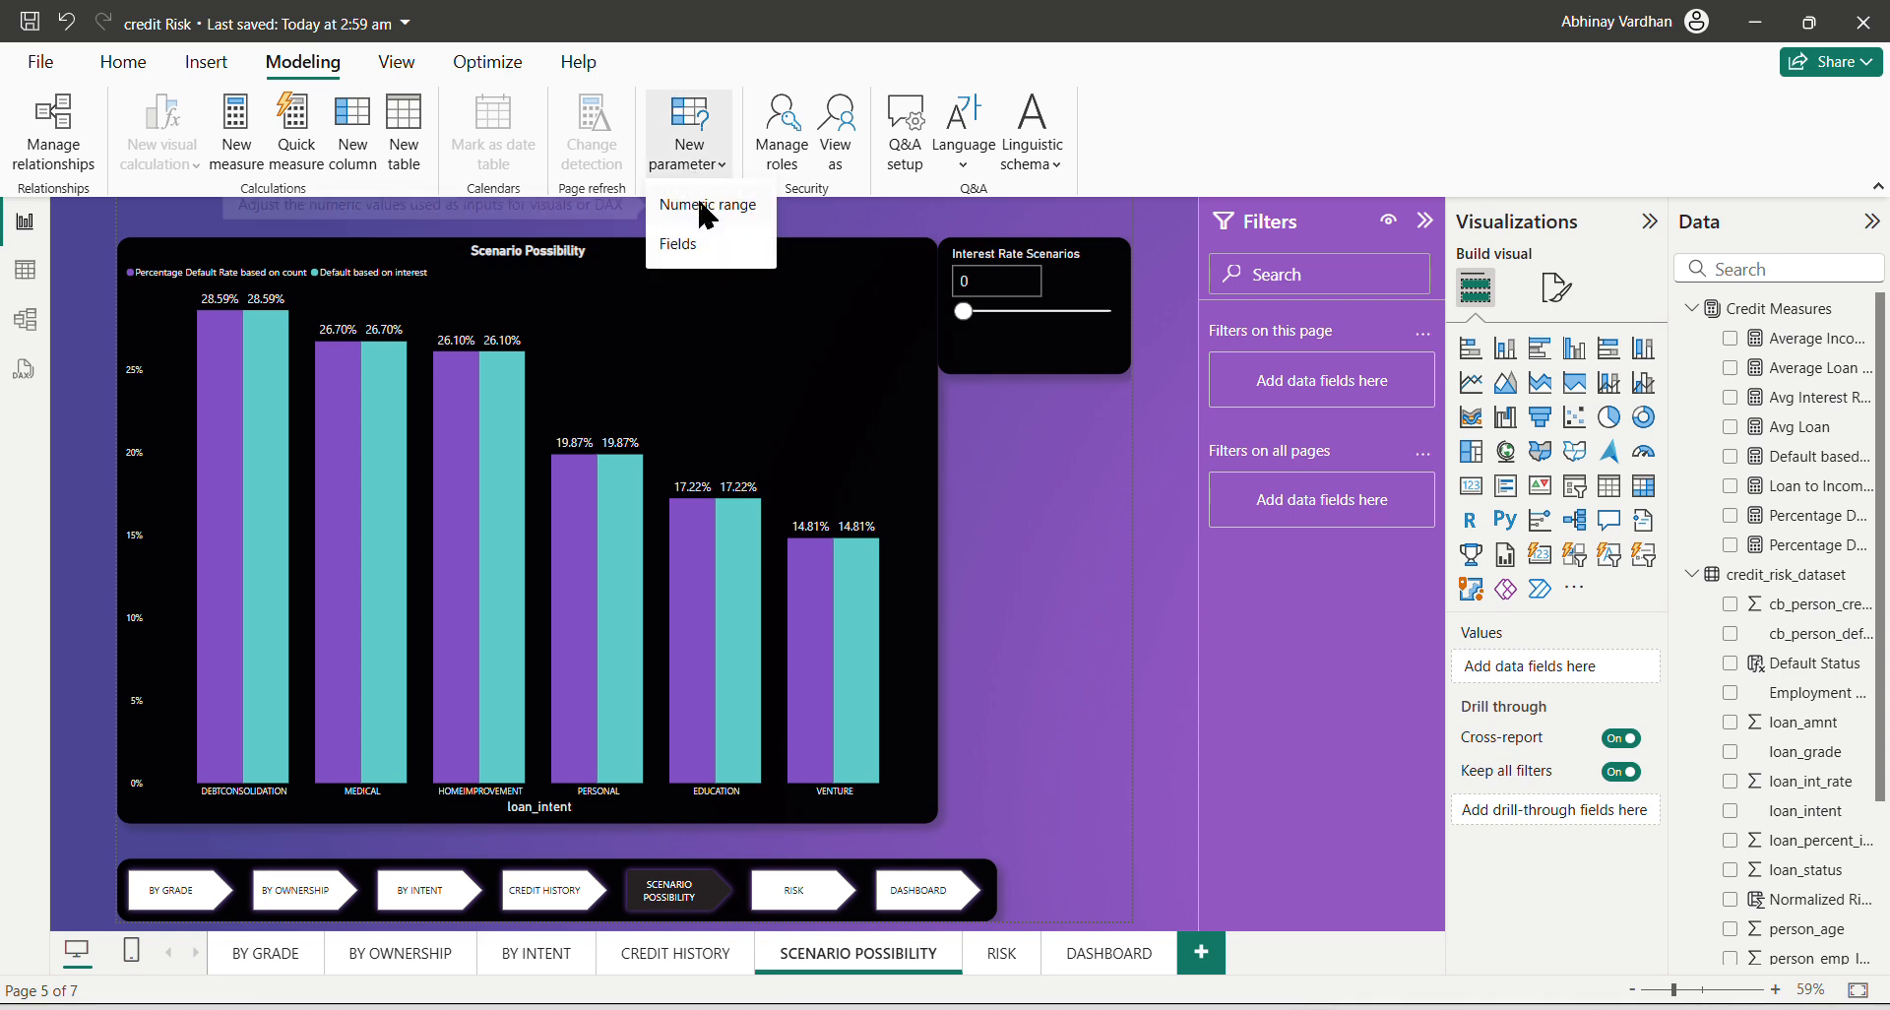
{"action": "left_click", "coordinate": [704, 205]}
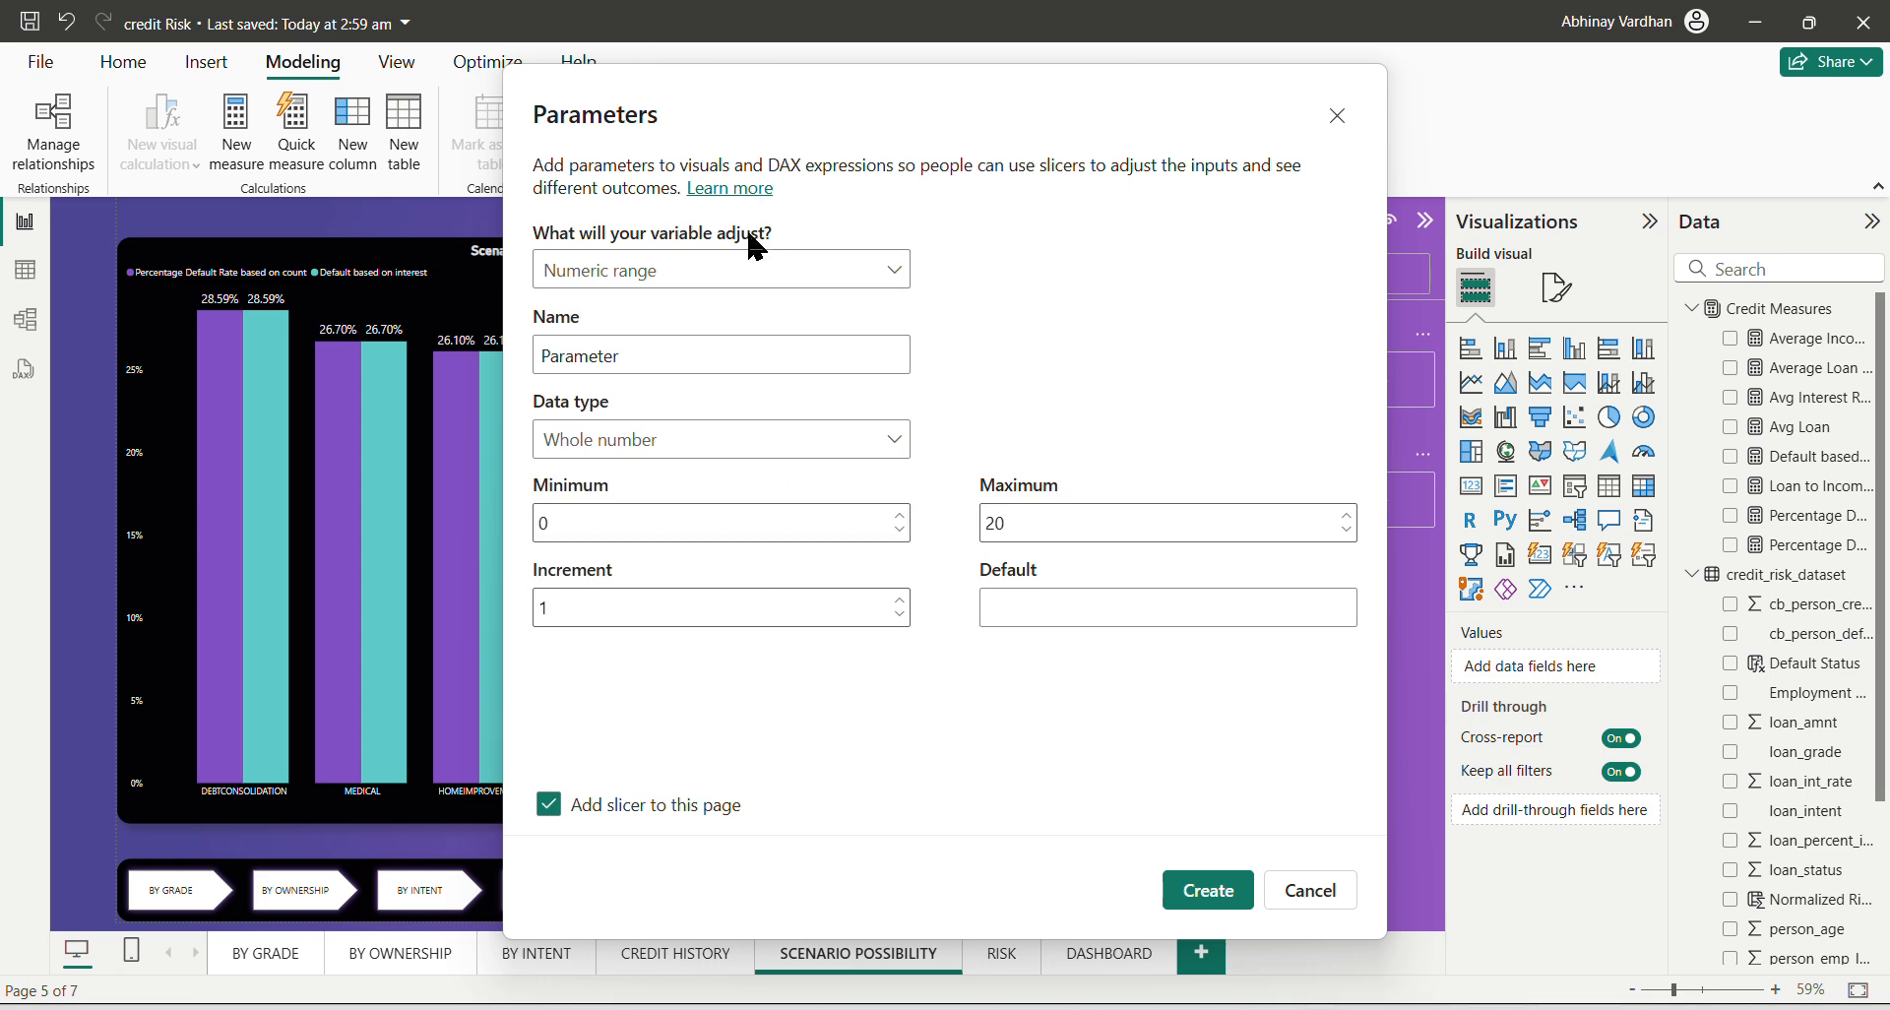
{"action": "left_click", "coordinate": [708, 611]}
{"action": "key", "text": "BackSpace"}
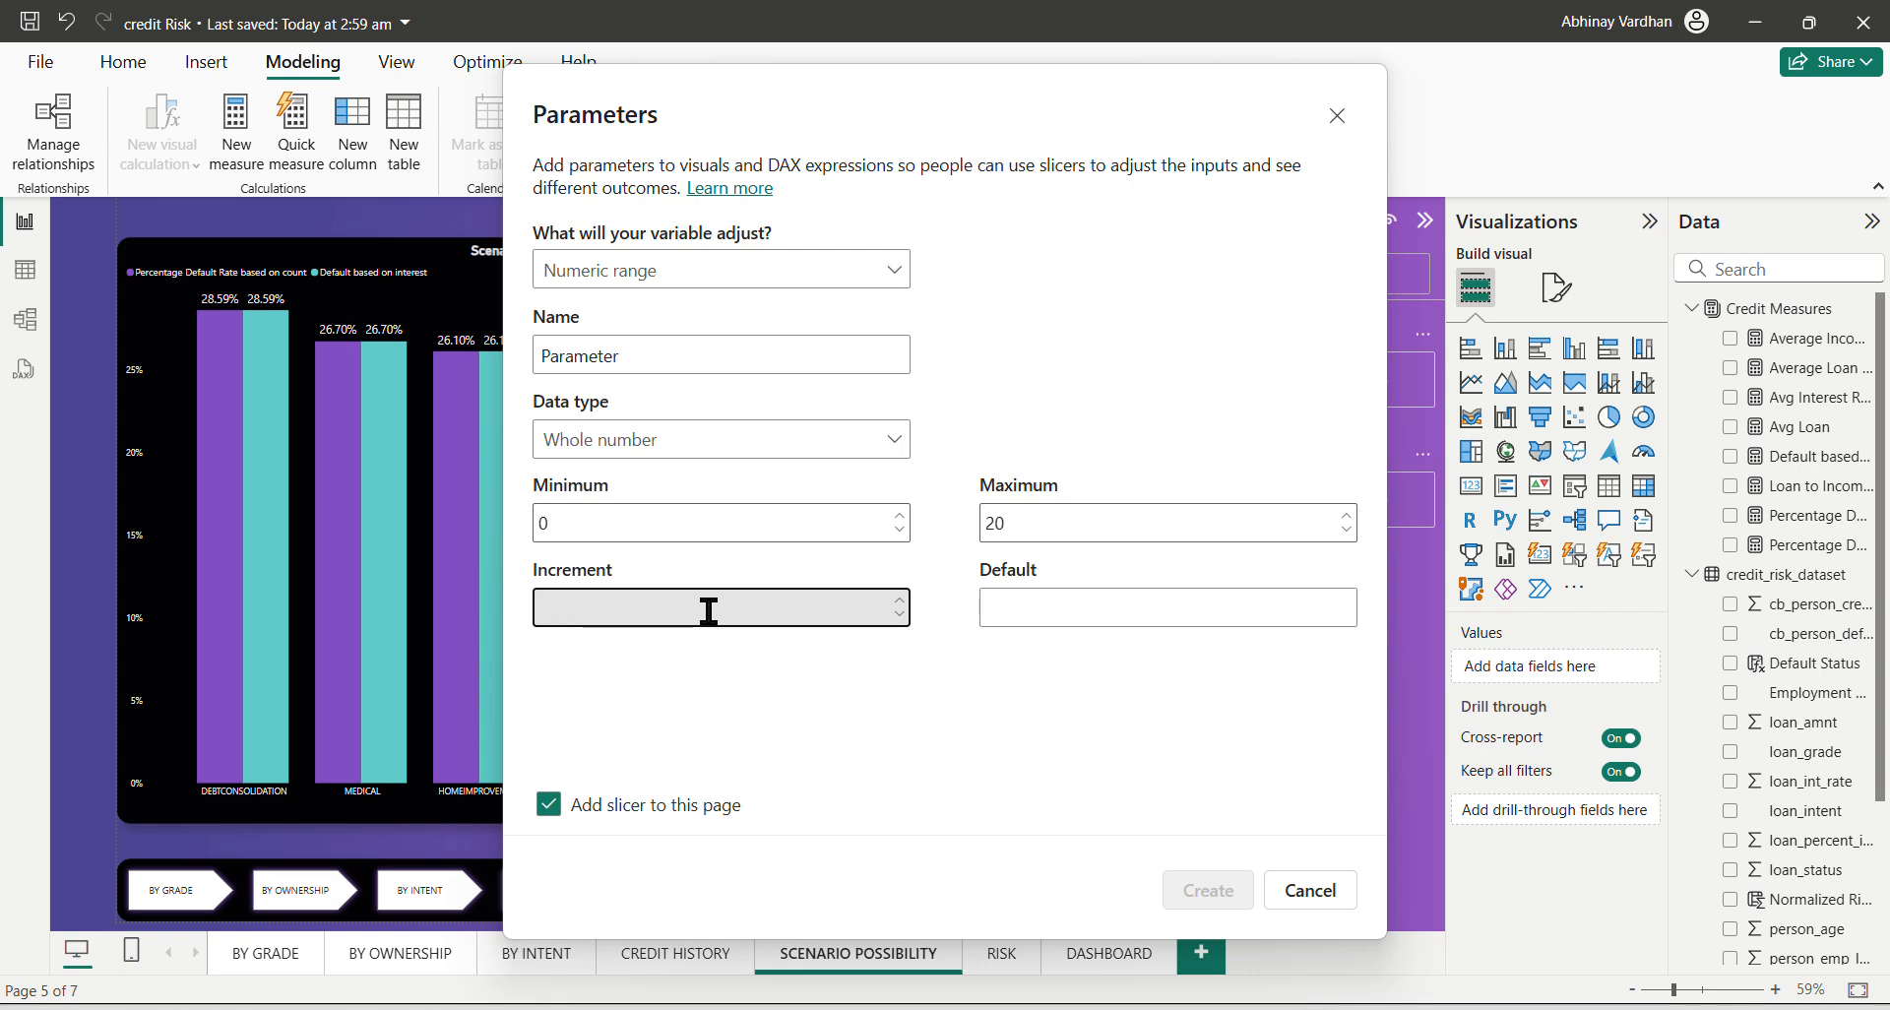
{"action": "type", "text": "1"}
{"action": "left_click", "coordinate": [1050, 522]}
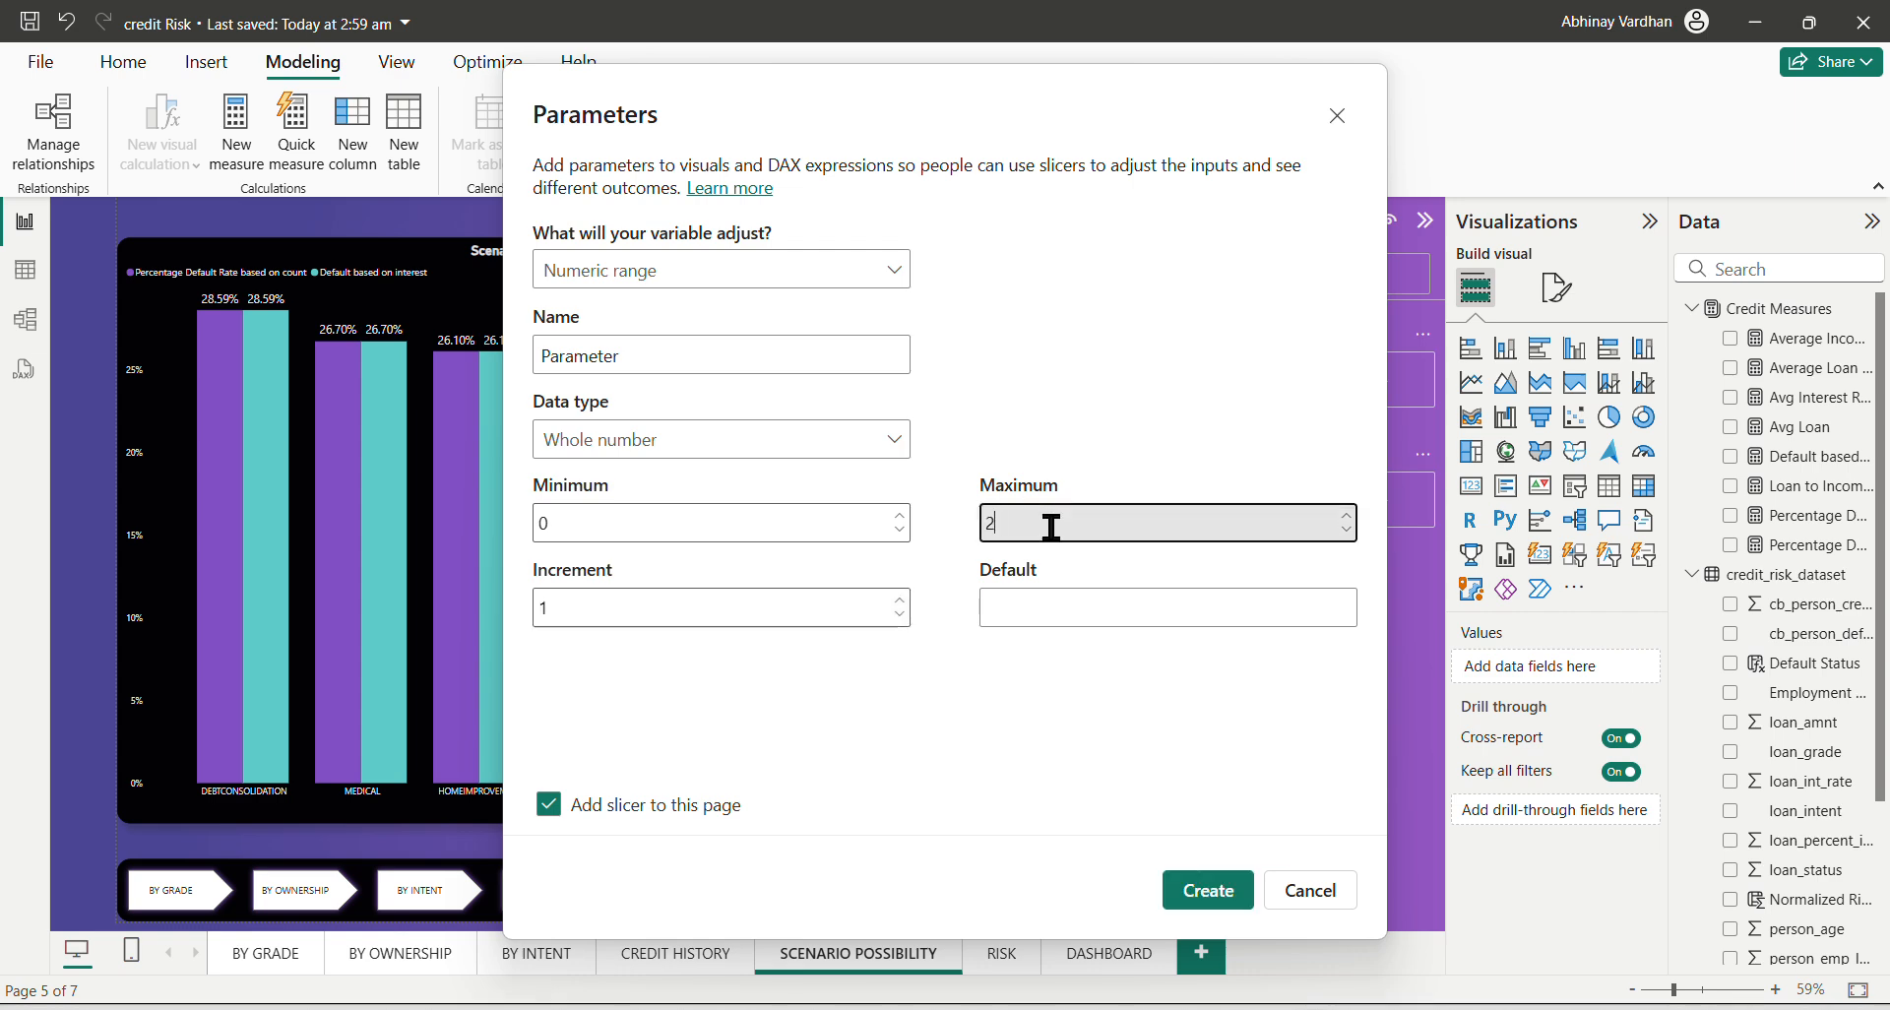
{"action": "key", "text": "BackSpace"}
{"action": "key", "text": "BackSpace"}
{"action": "type", "text": "40"}
{"action": "left_click", "coordinate": [1336, 899]}
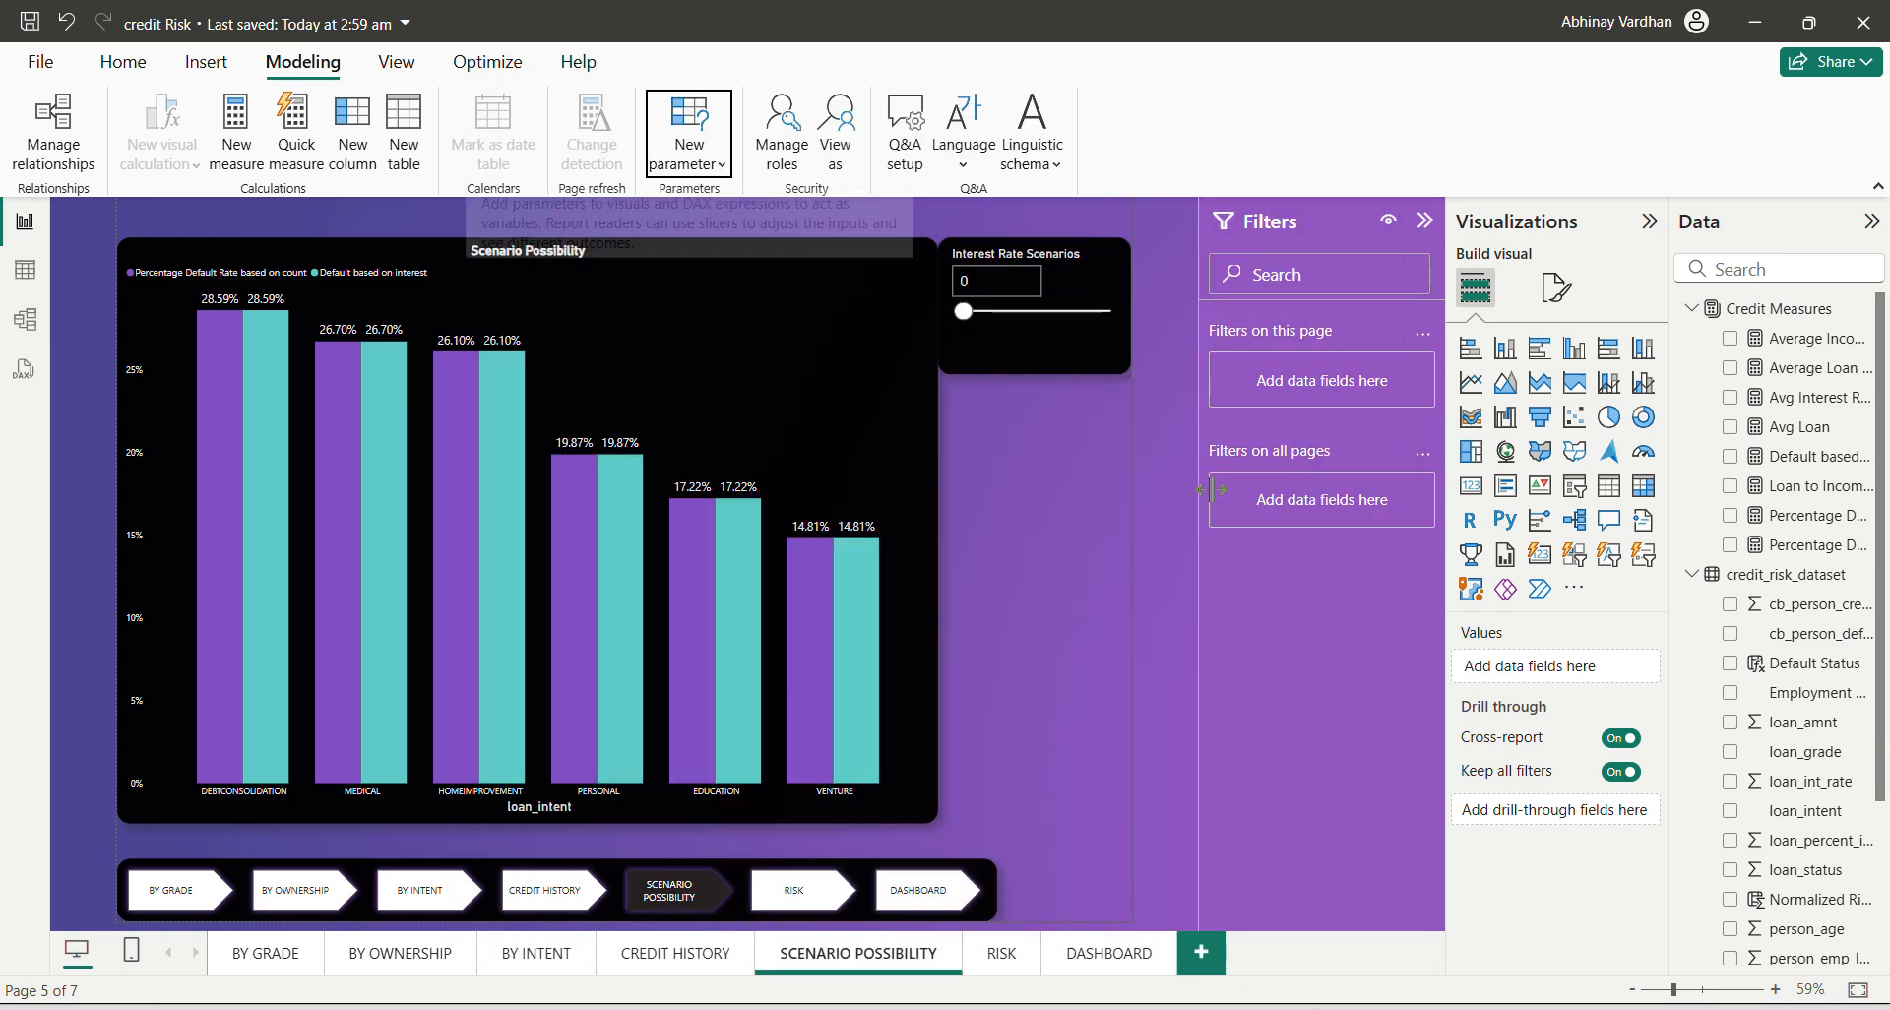
Examine the GENERATESERIES formula behind the Interest Rate Scenarios table and column, selecting its arguments for reference.
{"action": "scroll", "coordinate": [1759, 844], "scroll_direction": "down", "scroll_amount": 1}
{"action": "scroll", "coordinate": [1759, 844], "scroll_direction": "down", "scroll_amount": 3}
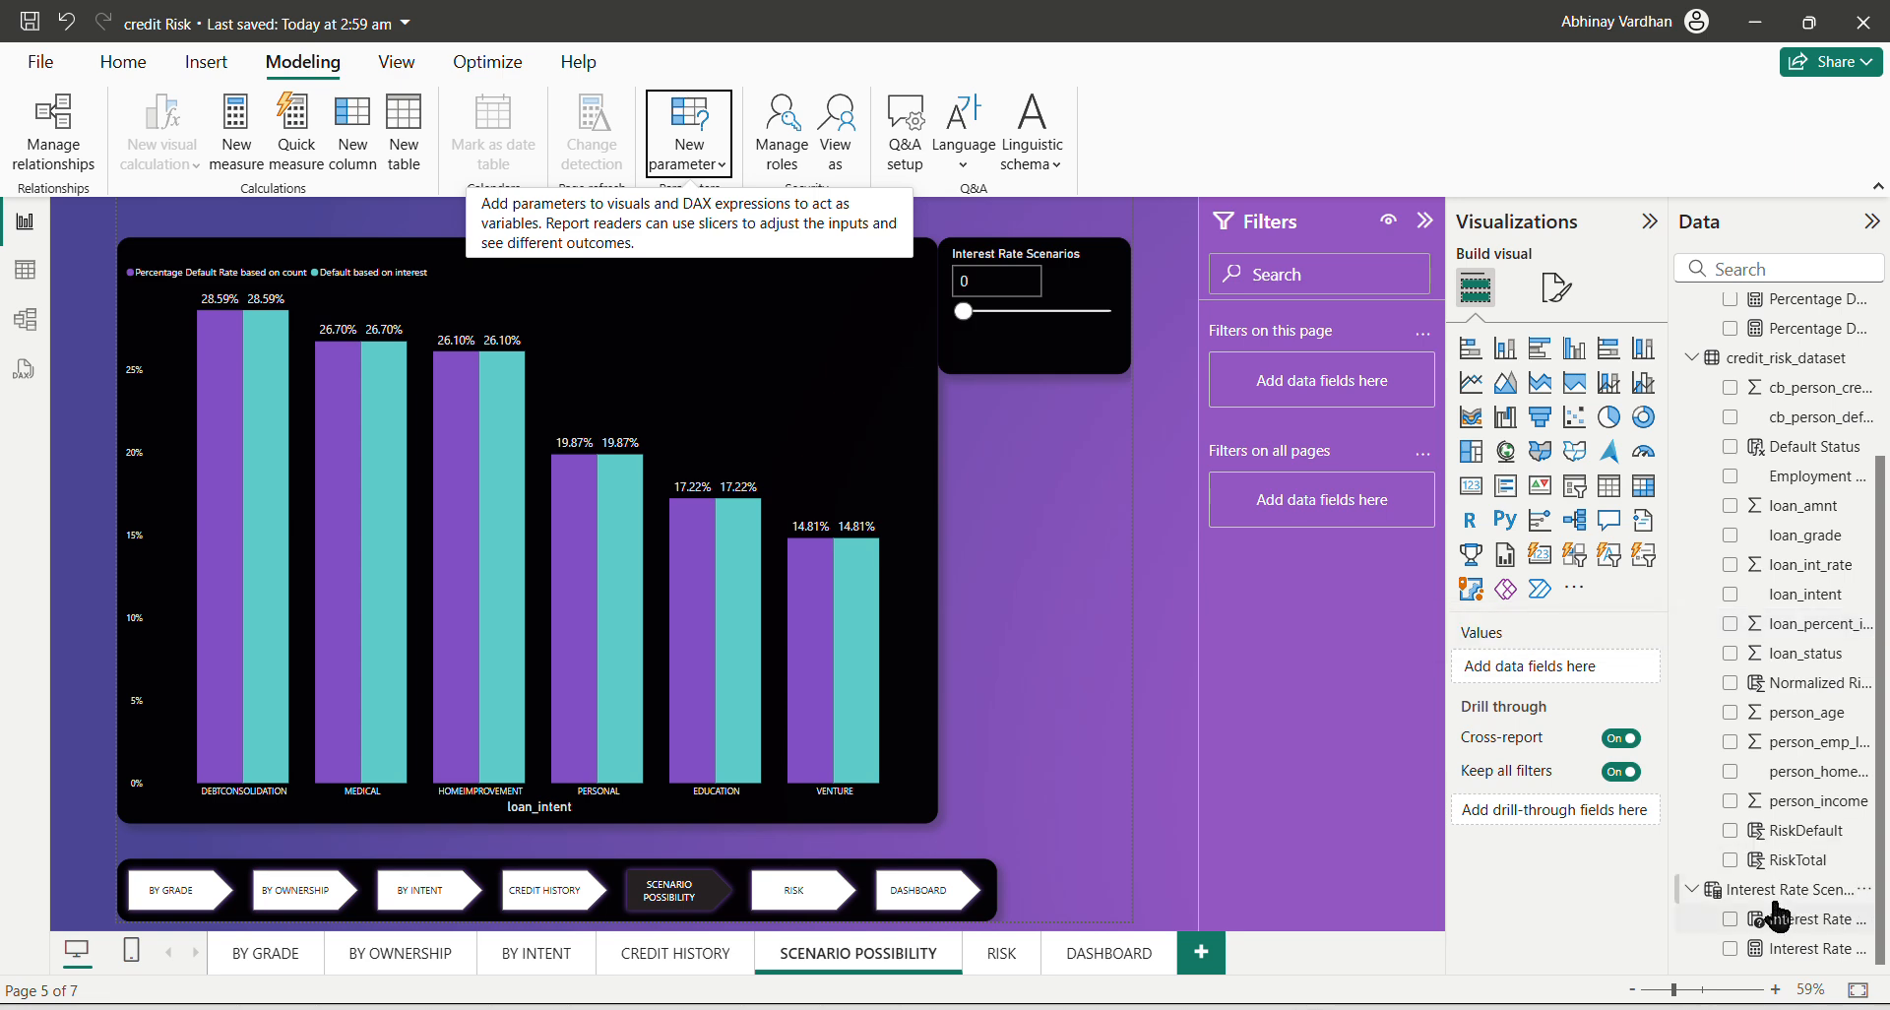
{"action": "left_click", "coordinate": [1703, 898]}
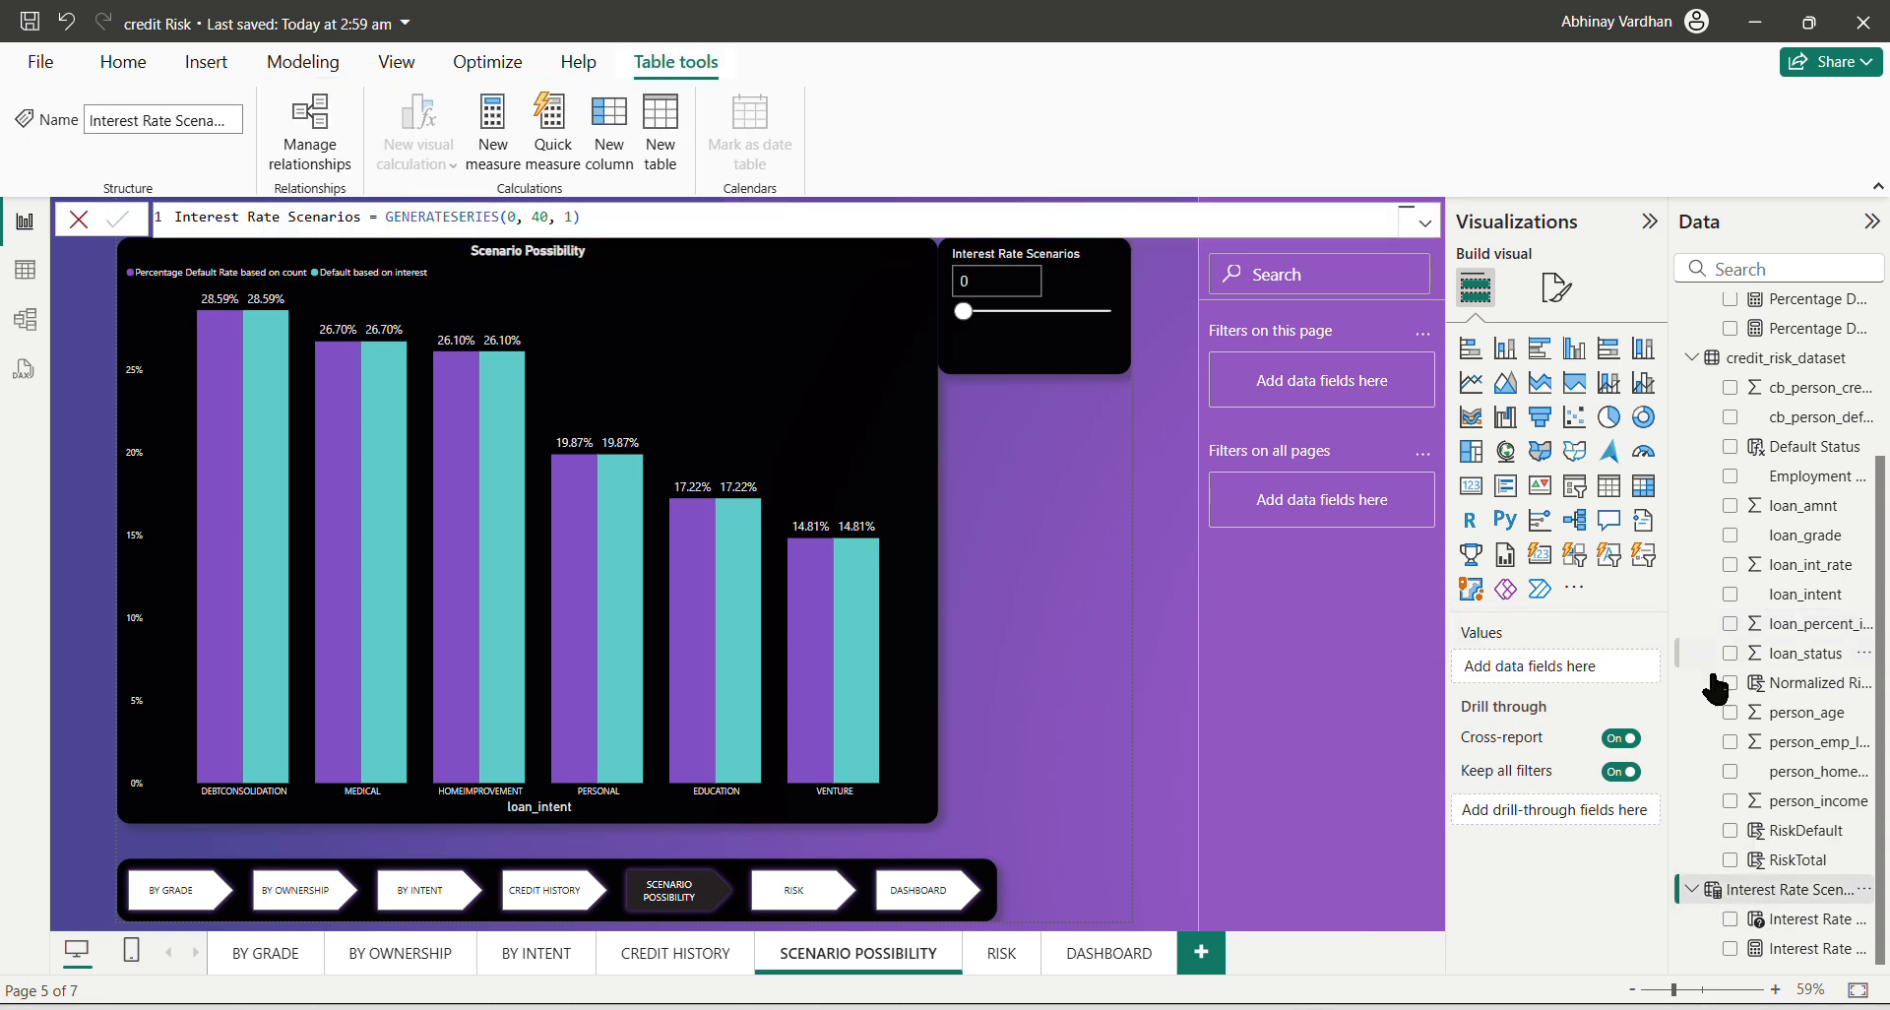
{"action": "left_click", "coordinate": [1828, 923]}
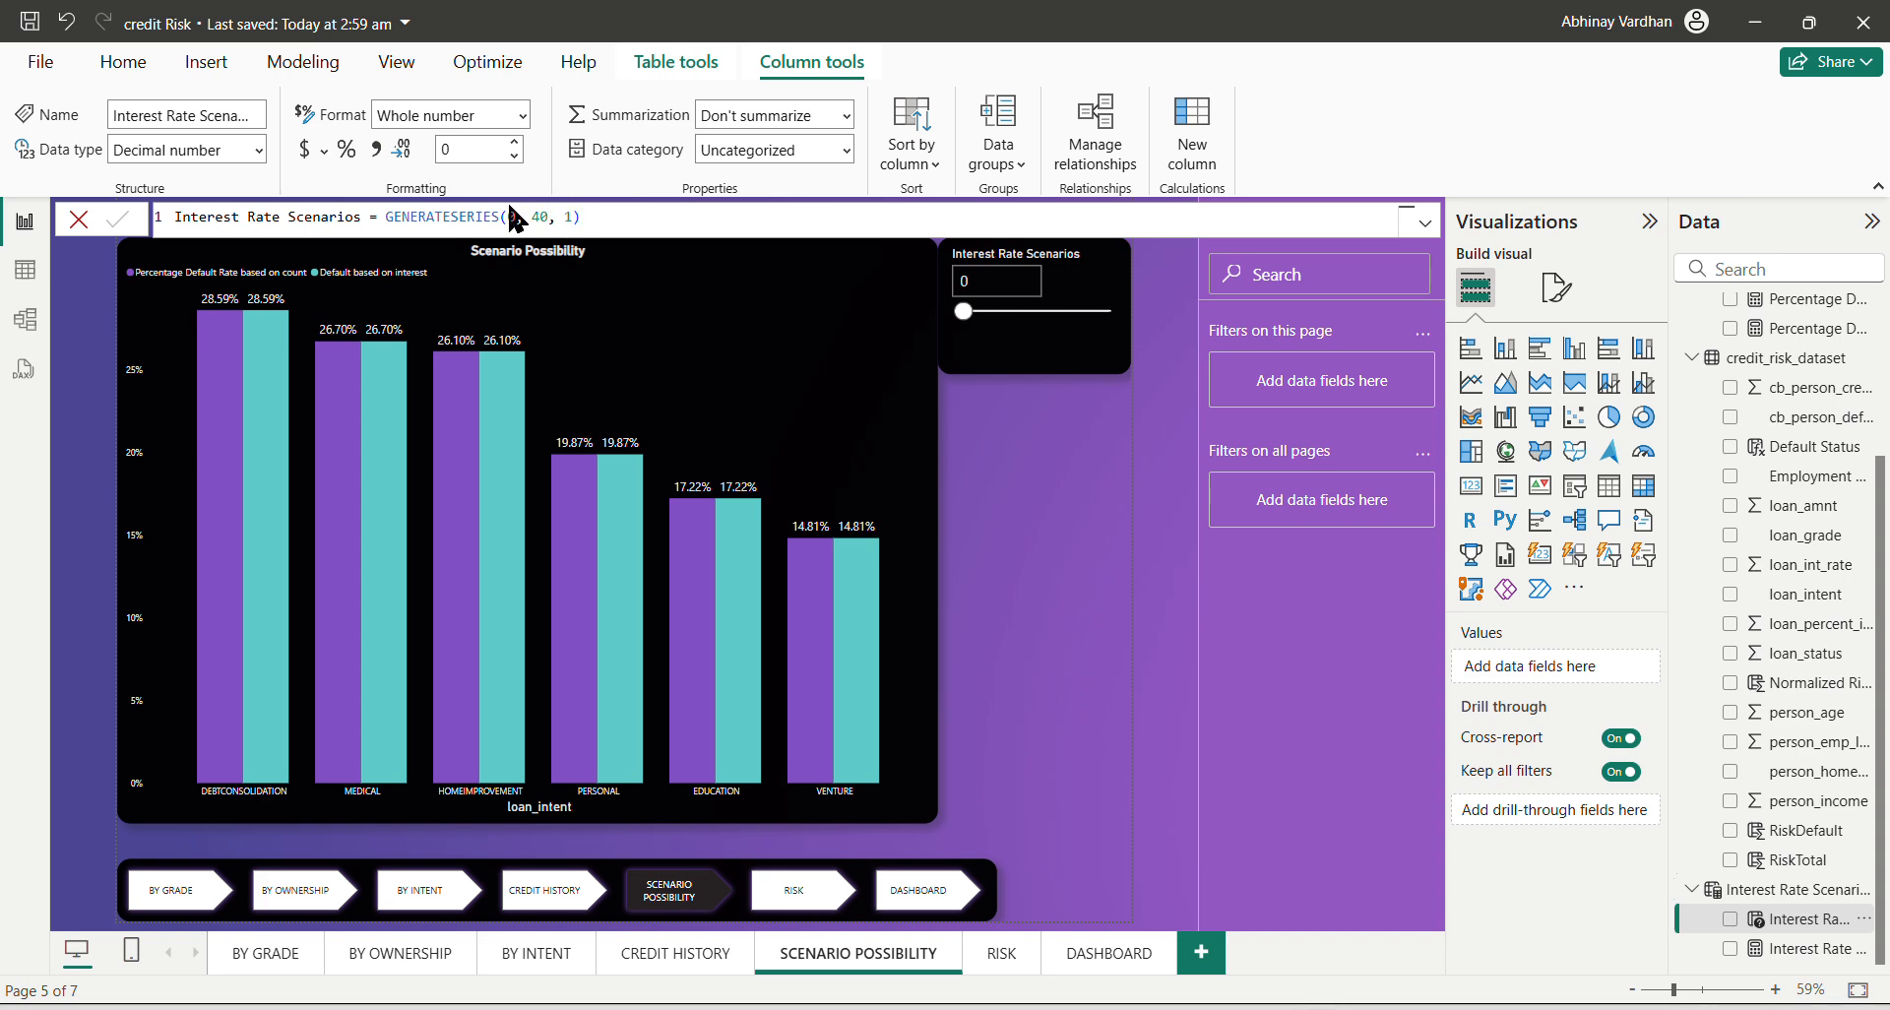
{"action": "left_click", "coordinate": [569, 216]}
{"action": "left_click_drag", "start_coordinate": [569, 217], "coordinate": [605, 217]}
{"action": "left_click", "coordinate": [1148, 557]}
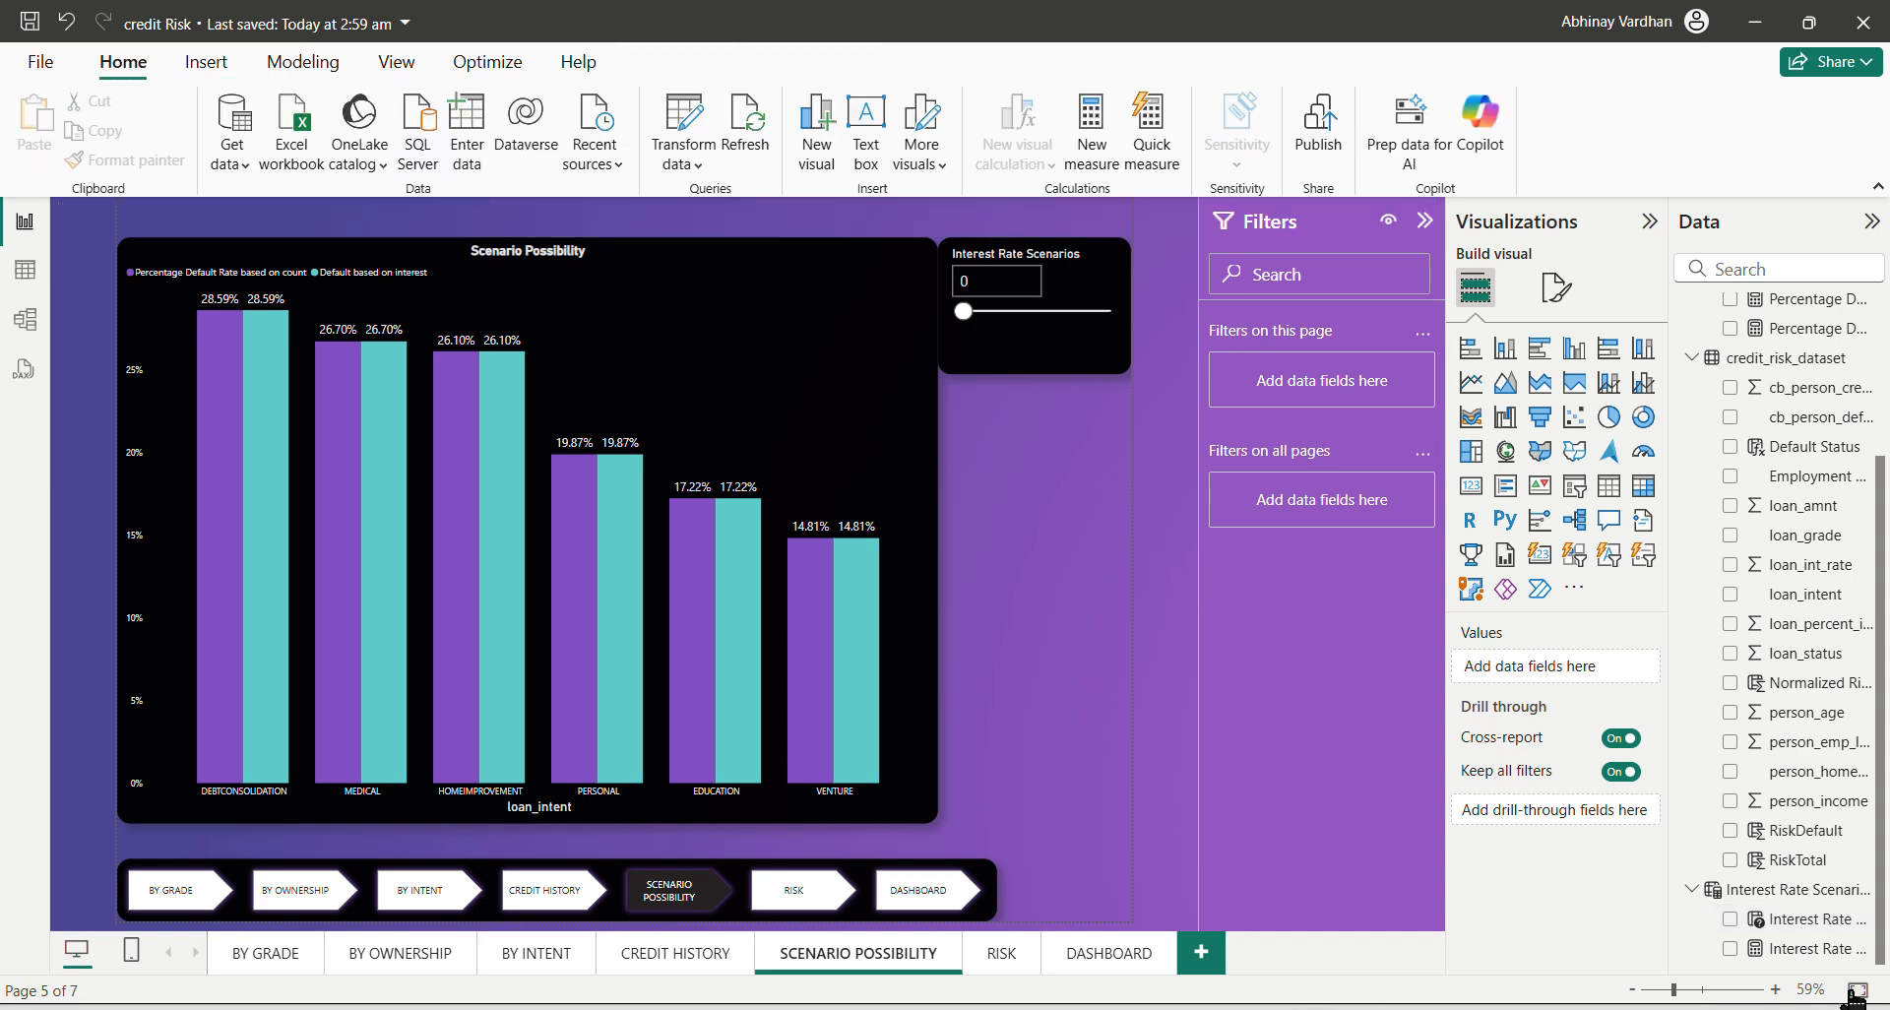
Compare the Interest Rate Scenarios Value measure's SELECTEDVALUE formula with the Interest Rate Scenarios slicer.
{"action": "left_click", "coordinate": [1811, 949]}
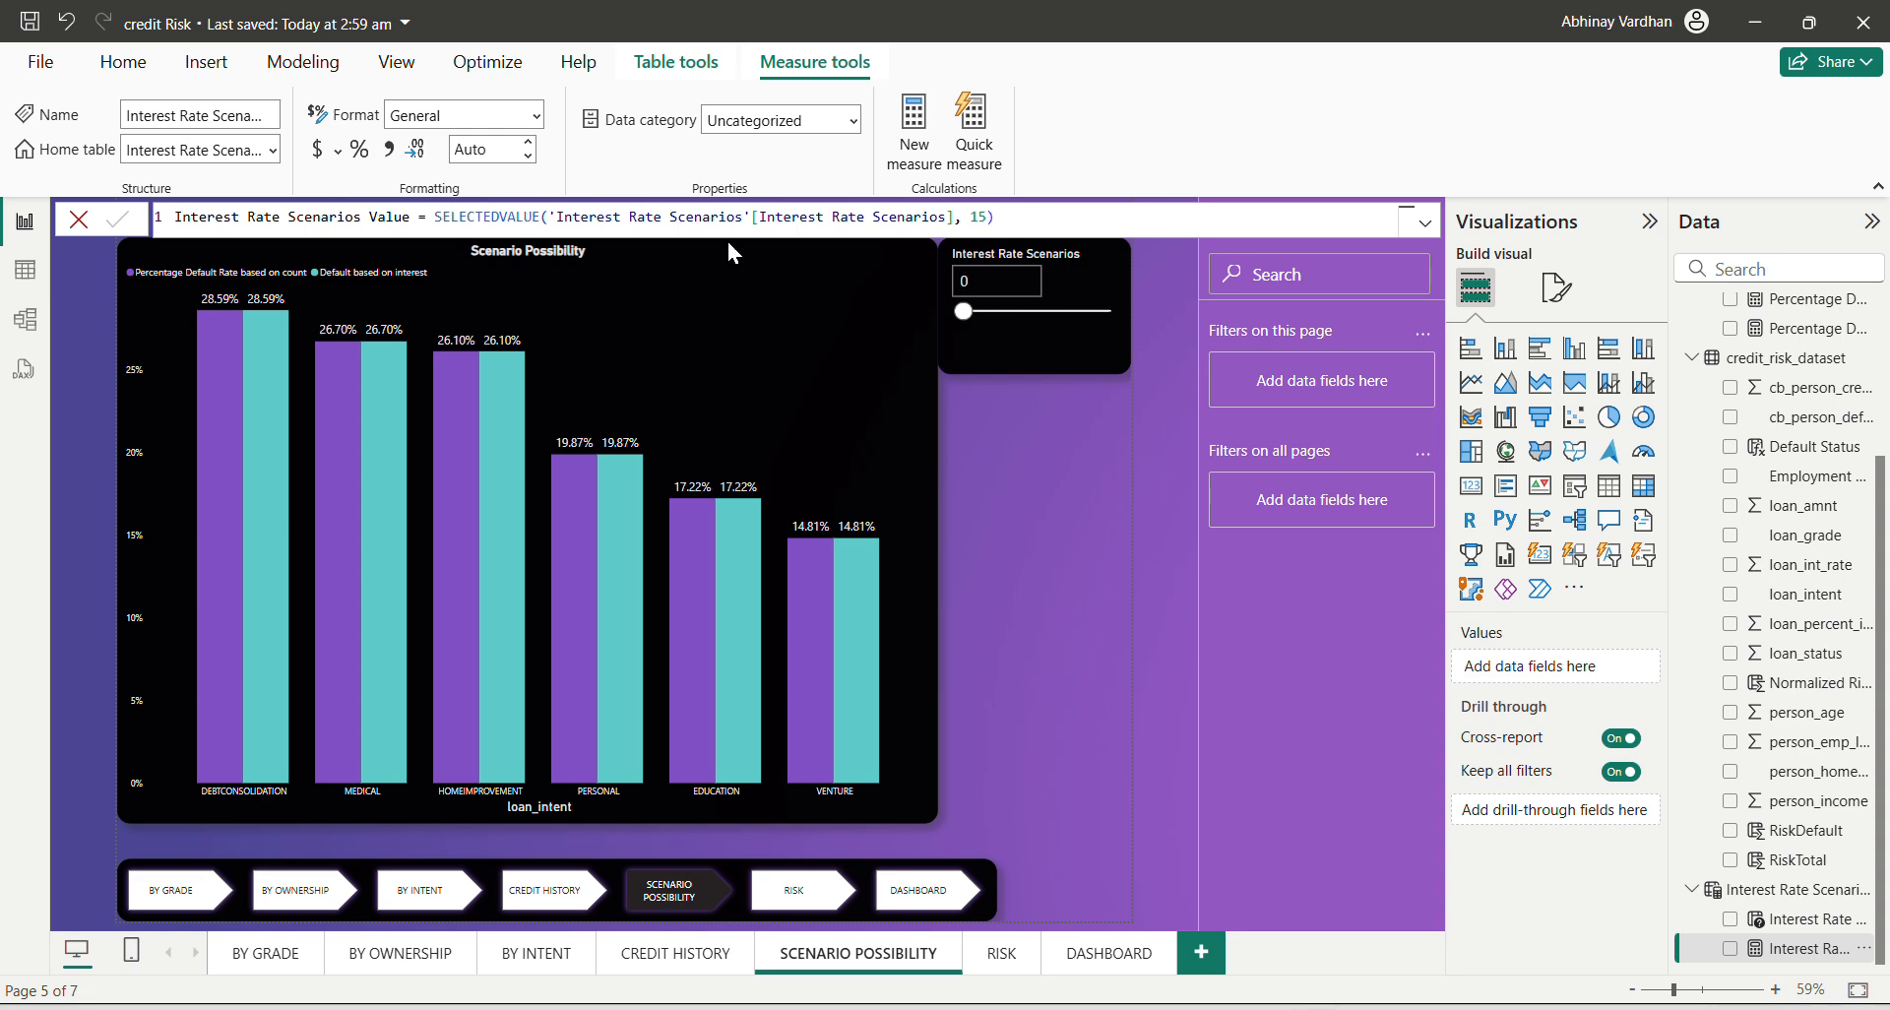
{"action": "left_click", "coordinate": [993, 283]}
{"action": "left_click", "coordinate": [1114, 639]}
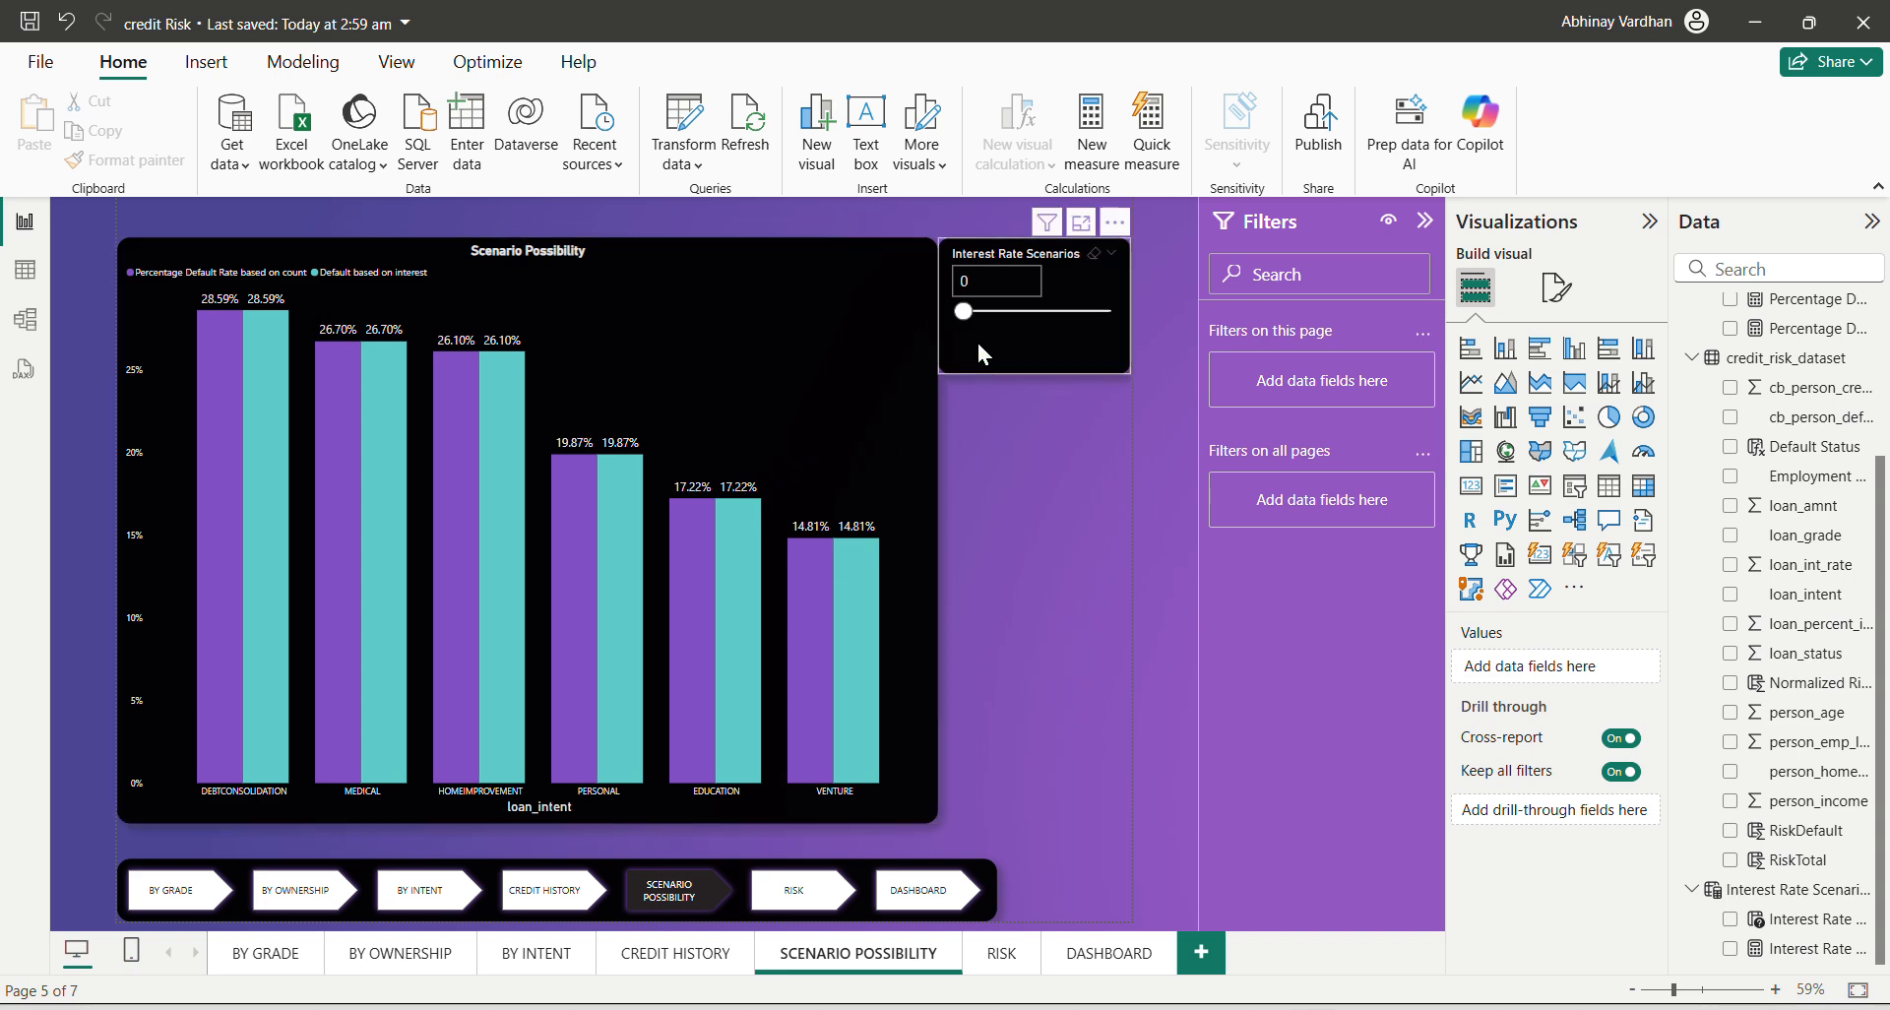
{"action": "left_click", "coordinate": [1816, 948]}
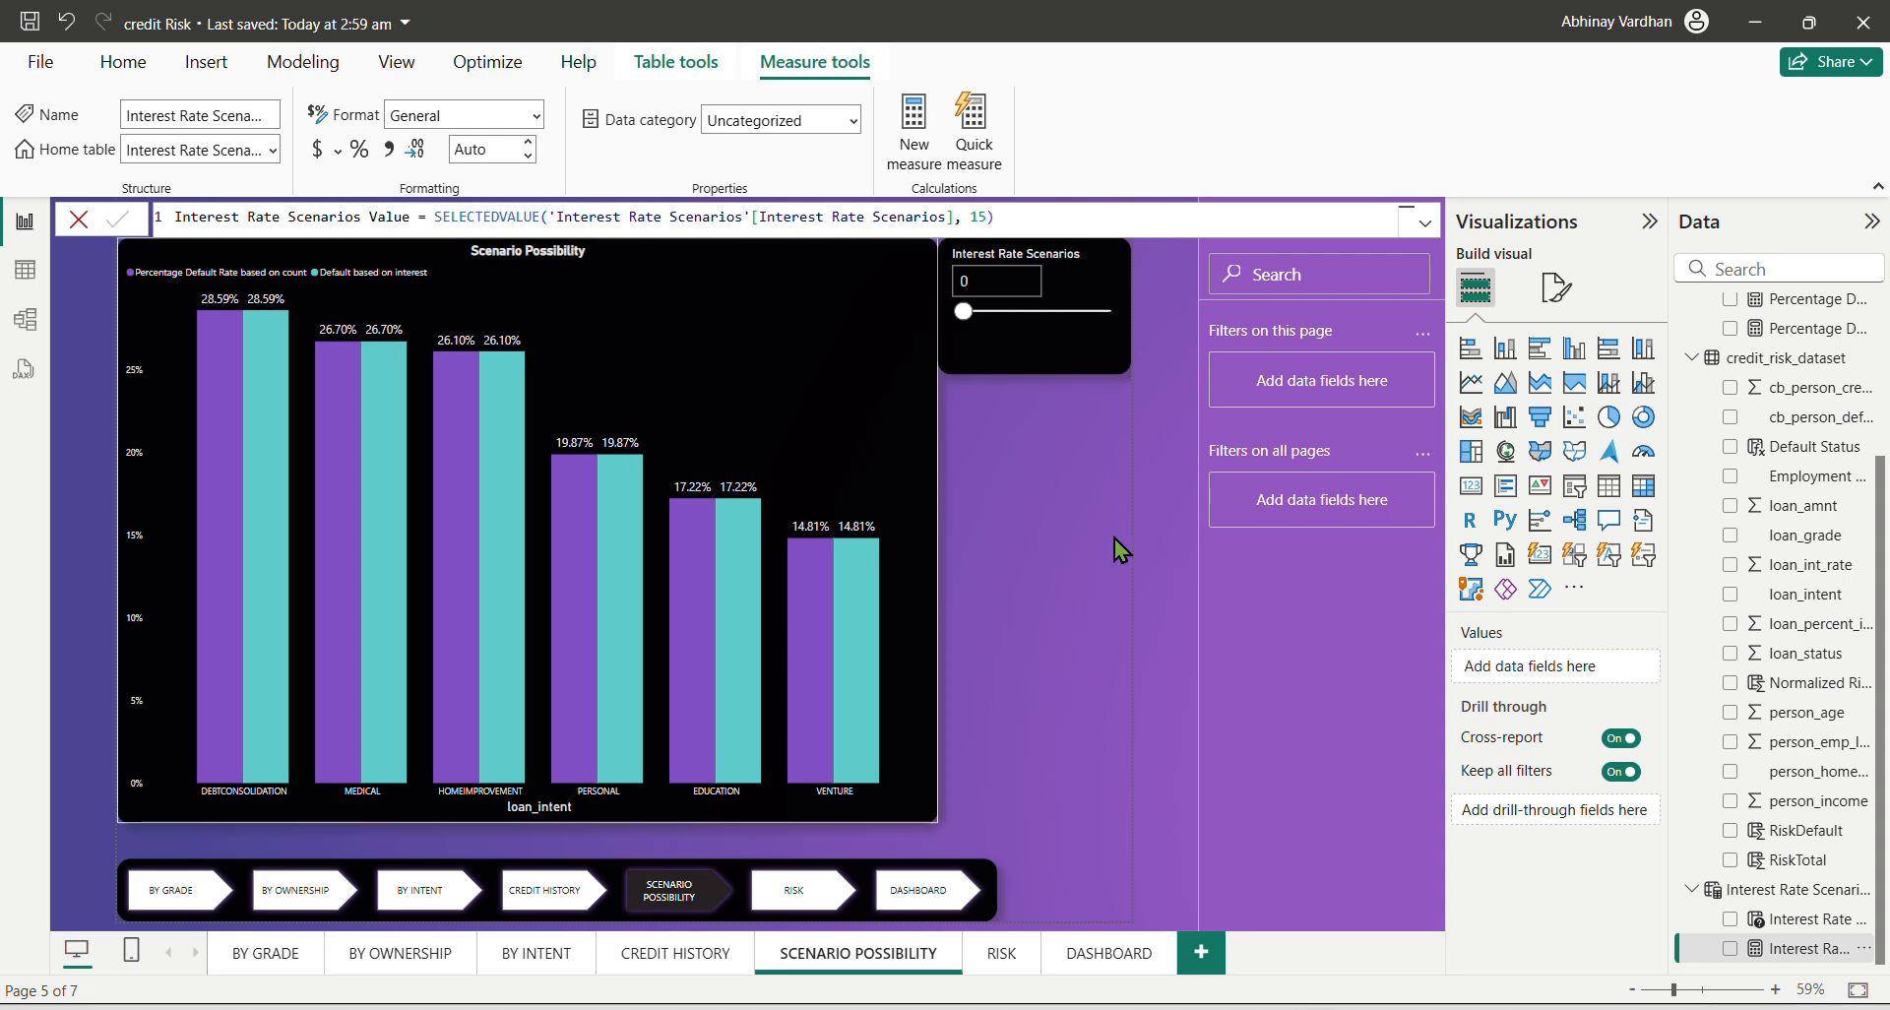
Review the Avg Interest Rate, Avg Loan and Default based on interest formulas, expanding and collapsing the formula view for the last one.
{"action": "scroll", "coordinate": [1771, 591], "scroll_direction": "up", "scroll_amount": 4}
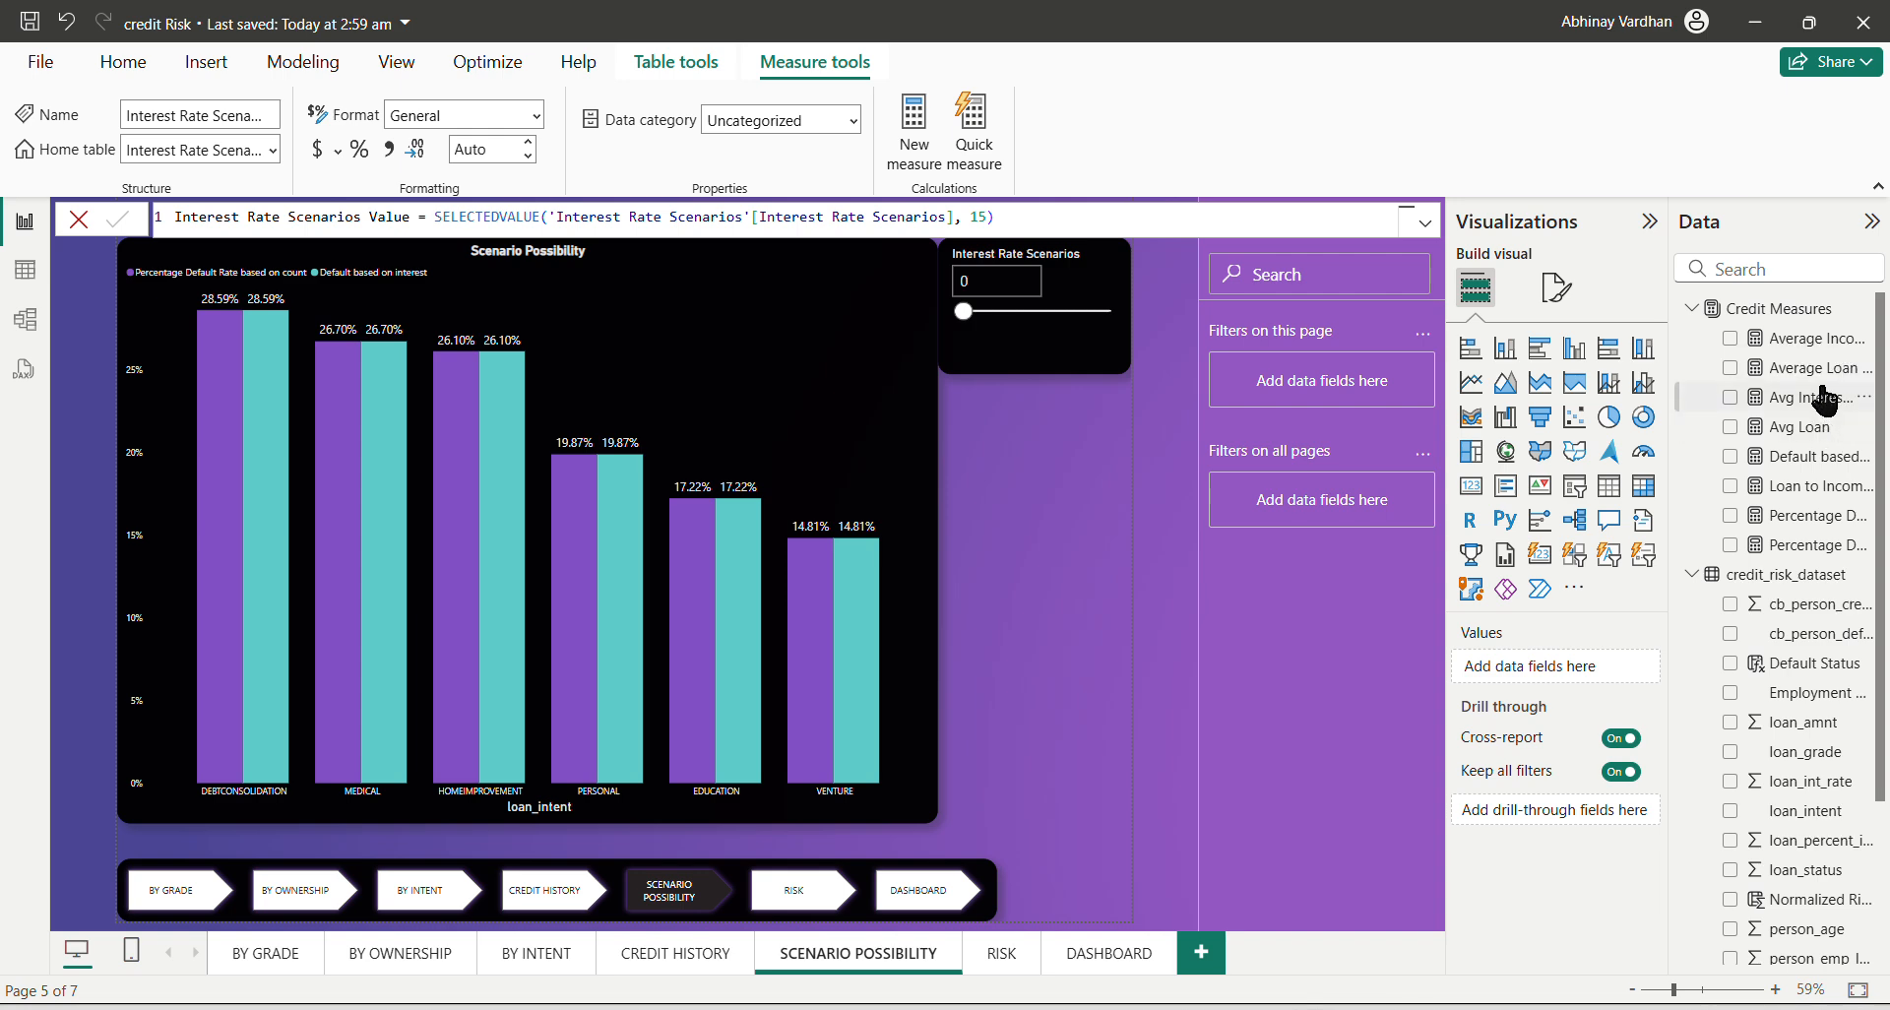
{"action": "left_click", "coordinate": [1822, 402]}
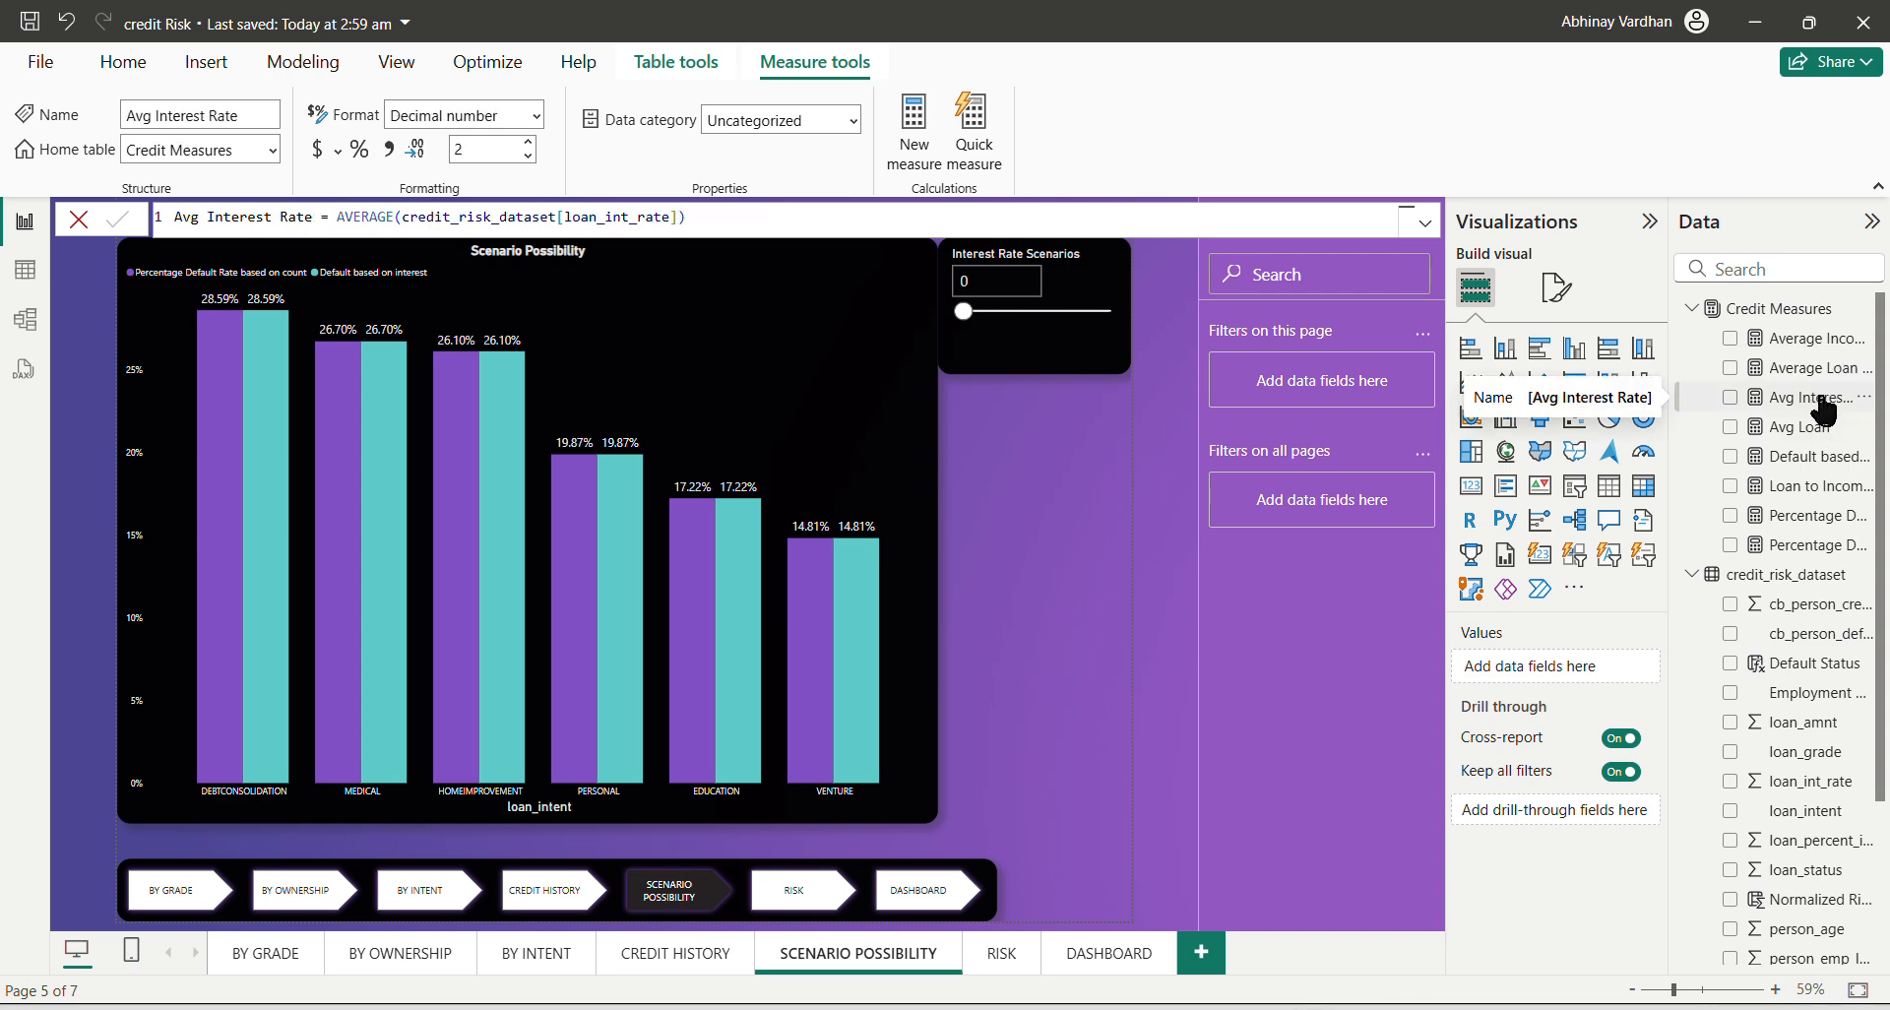
{"action": "left_click", "coordinate": [1814, 427]}
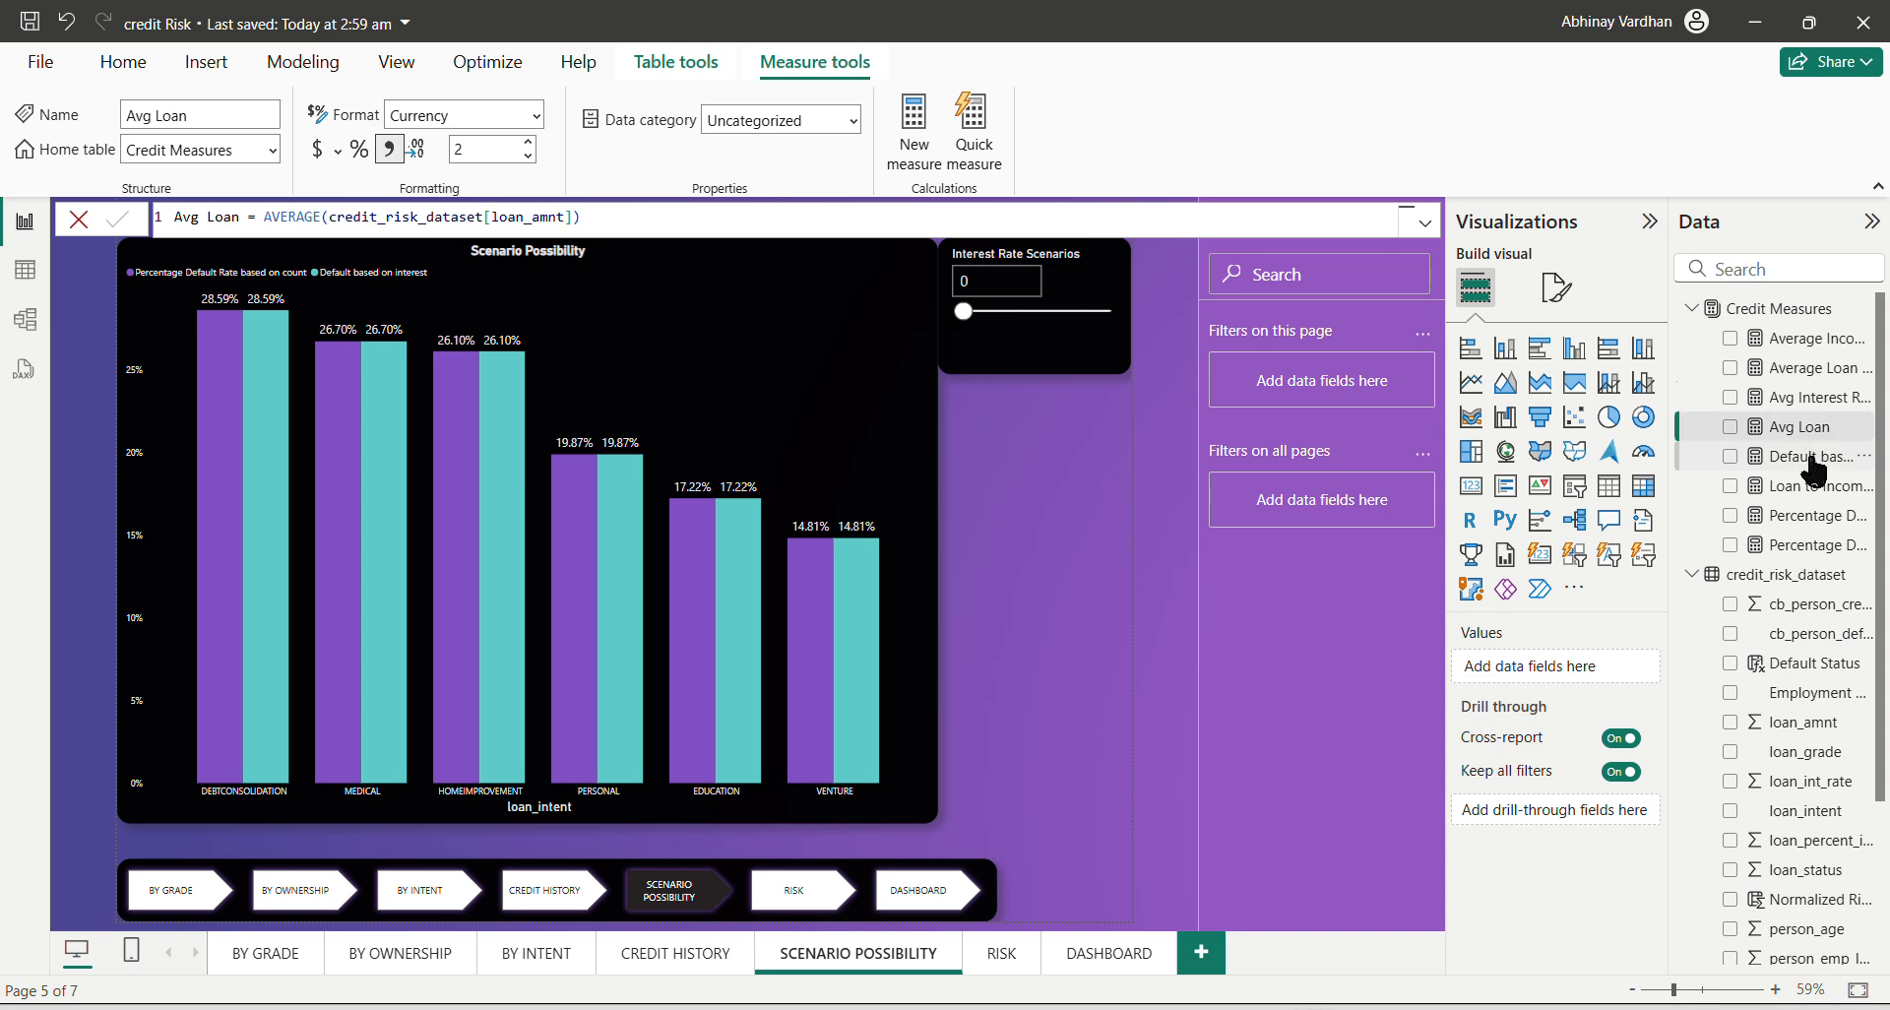
{"action": "left_click", "coordinate": [1813, 457]}
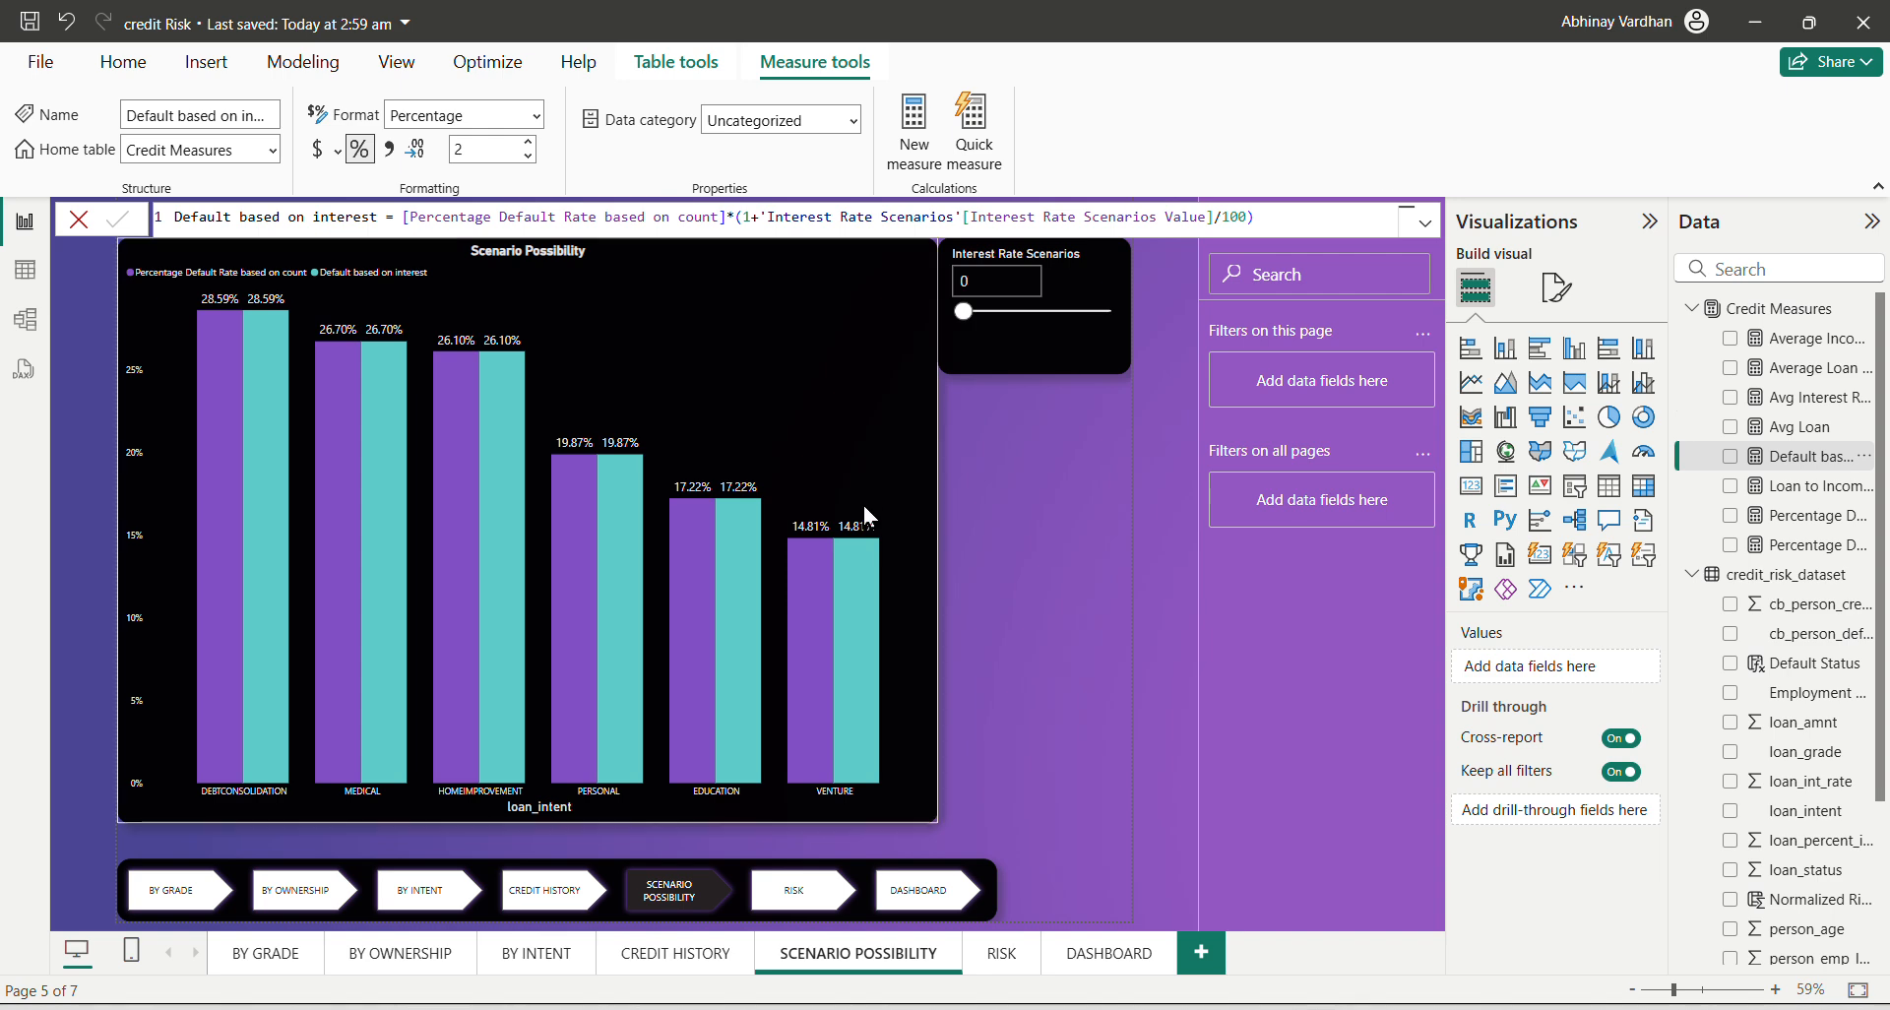
{"action": "left_click", "coordinate": [1424, 224]}
{"action": "left_click", "coordinate": [1424, 226]}
{"action": "left_click", "coordinate": [1423, 227]}
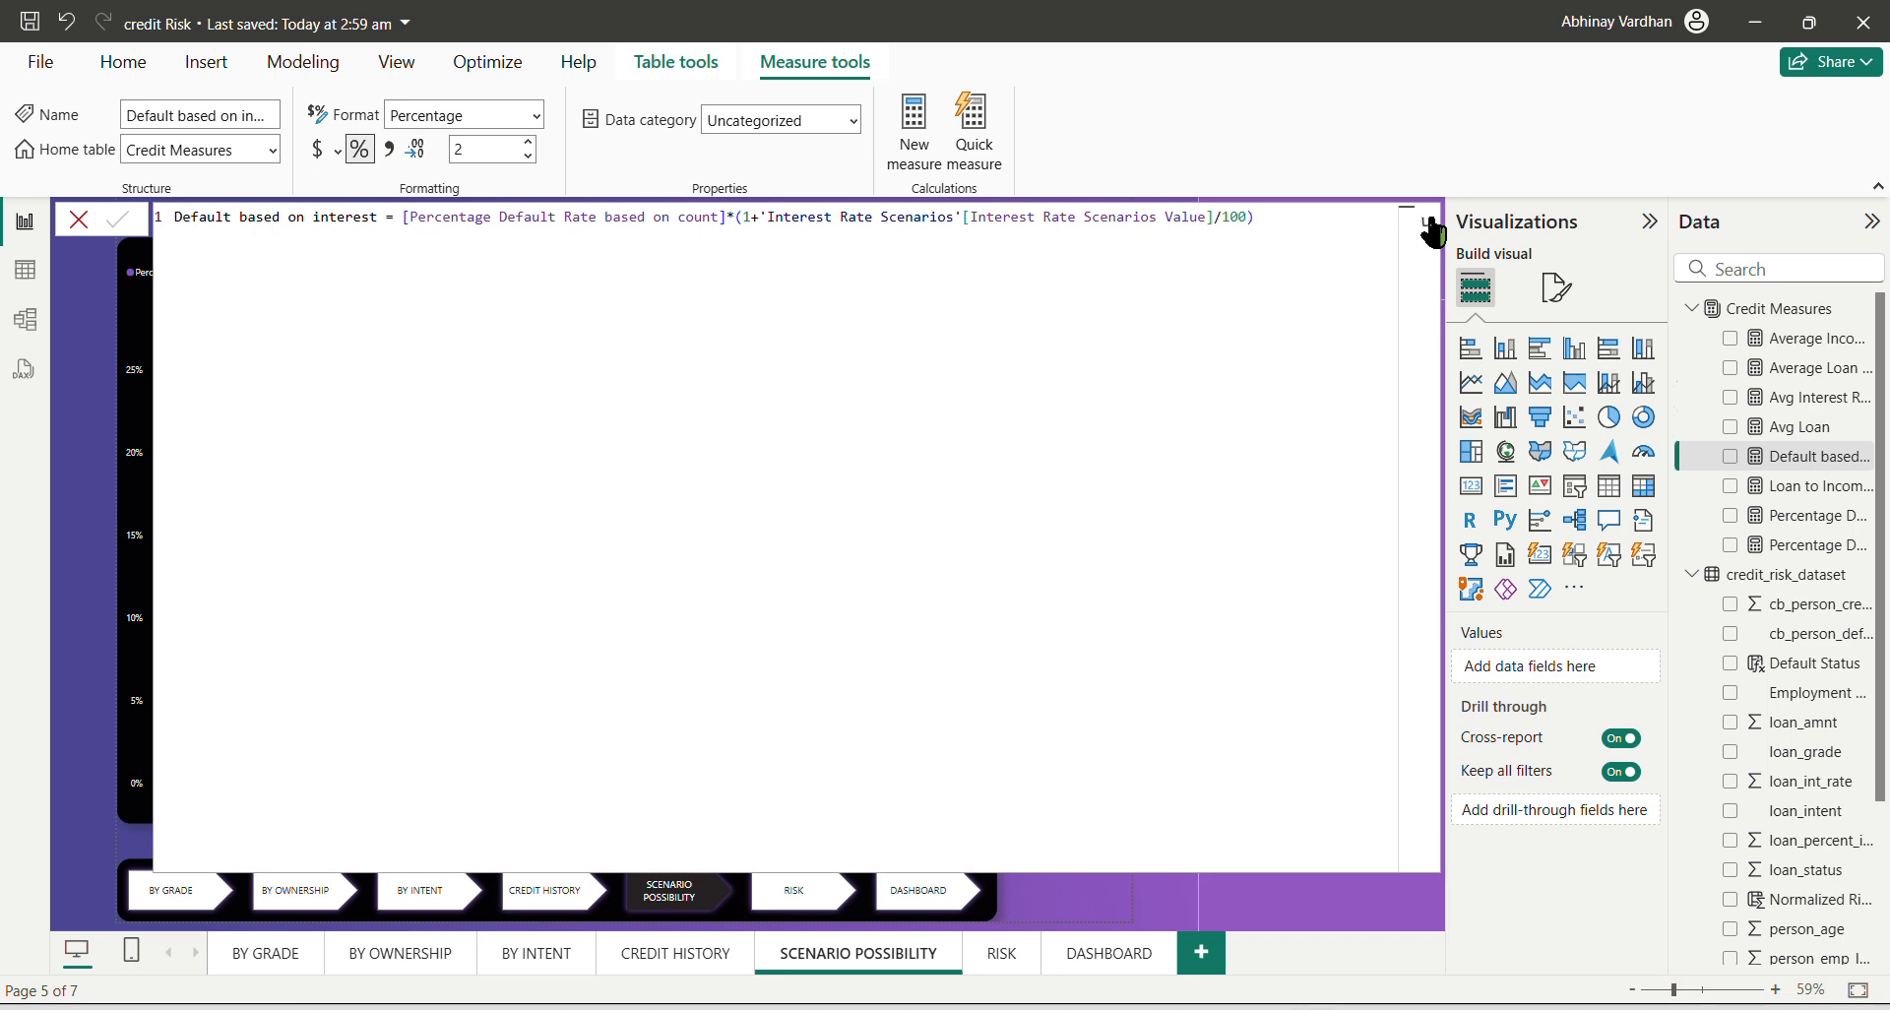
{"action": "left_click", "coordinate": [1423, 226]}
{"action": "left_click", "coordinate": [1127, 583]}
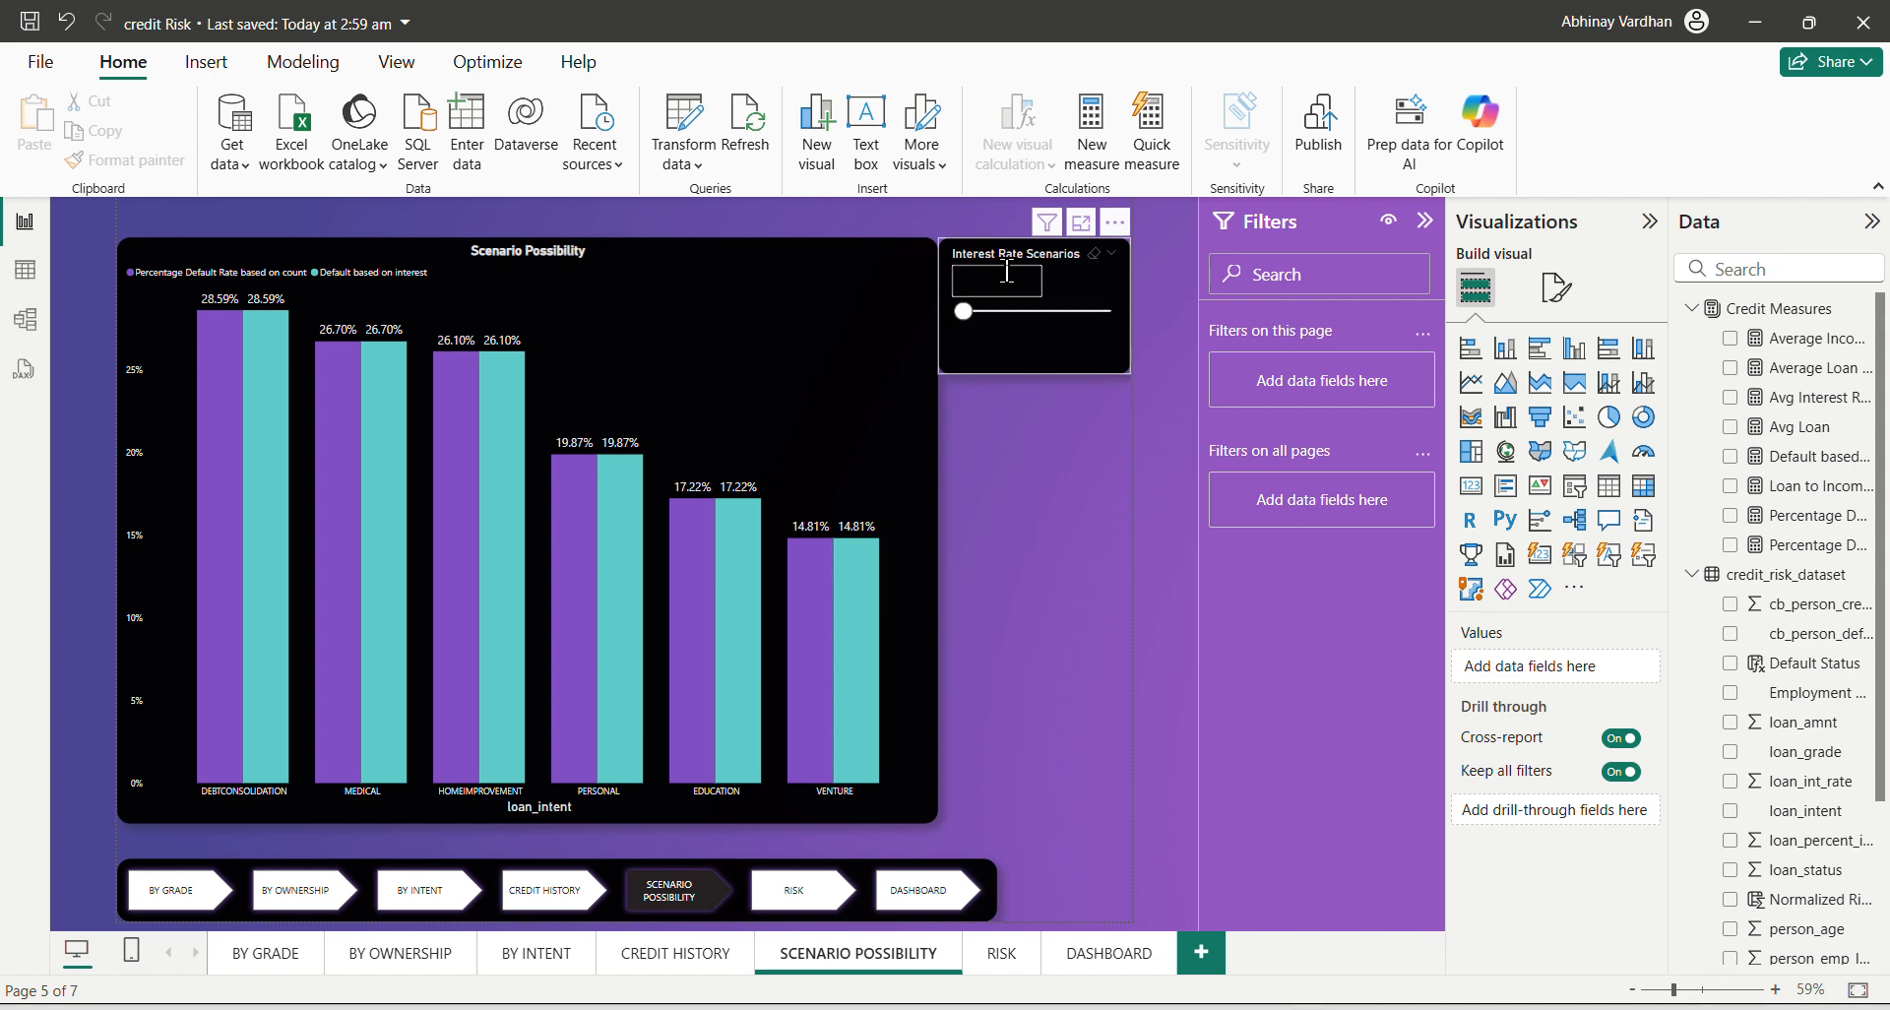
Test the Interest Rate Scenarios slicer at 5 and 40 to compare default rates by loan intent, resetting it to 0 after each.
{"action": "key", "text": "Return"}
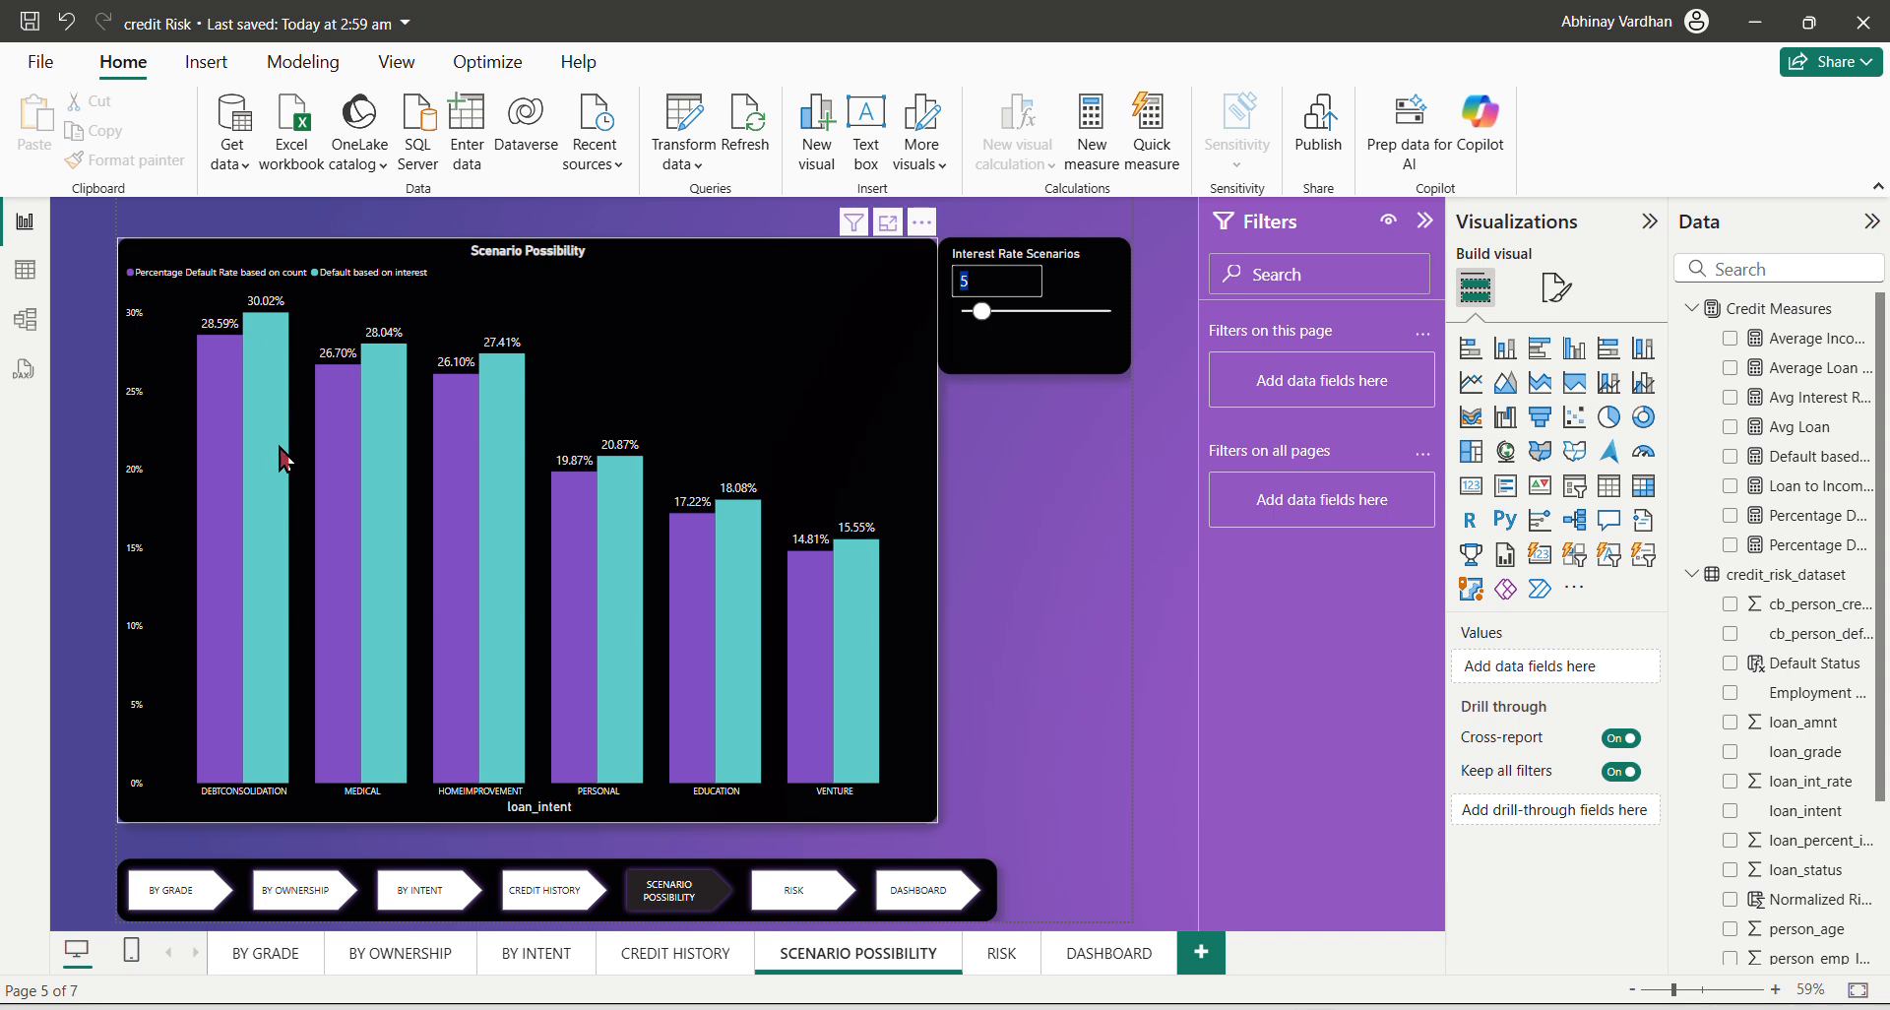
{"action": "mouse_move", "coordinate": [279, 396]}
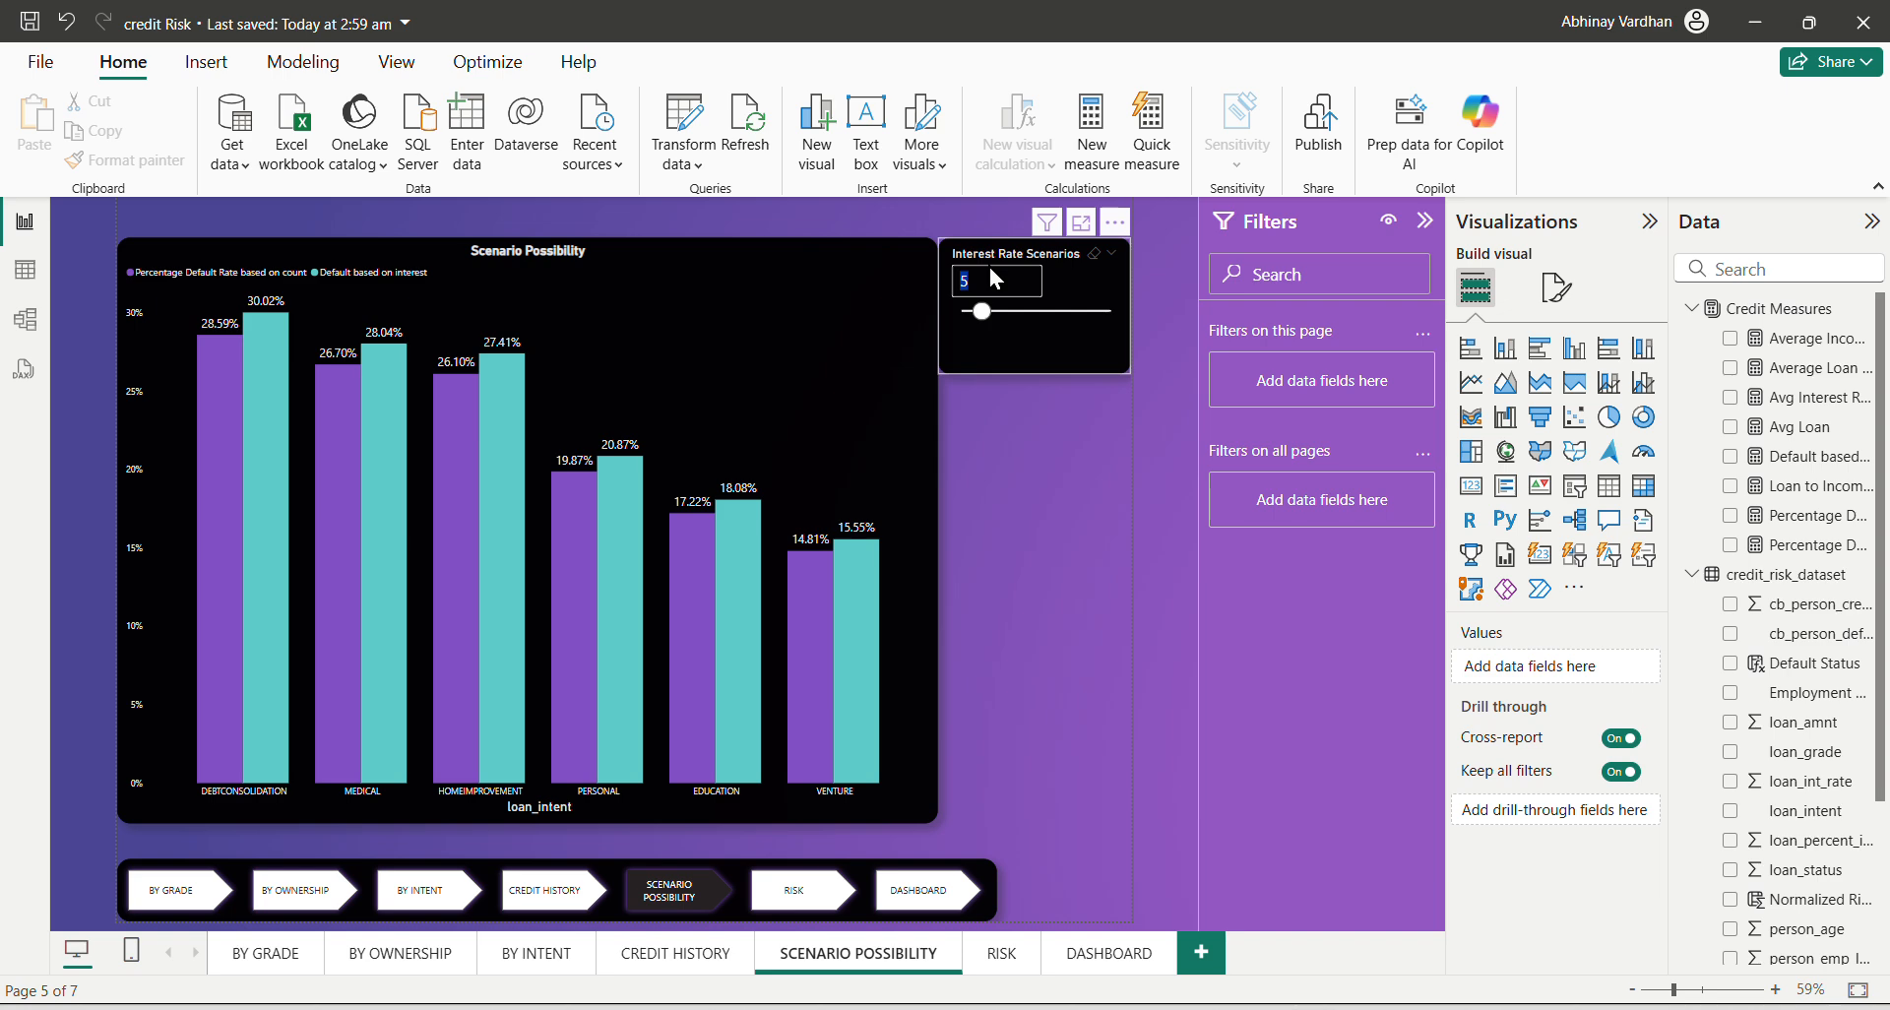
{"action": "key", "text": "BackSpace"}
{"action": "key", "text": "Return"}
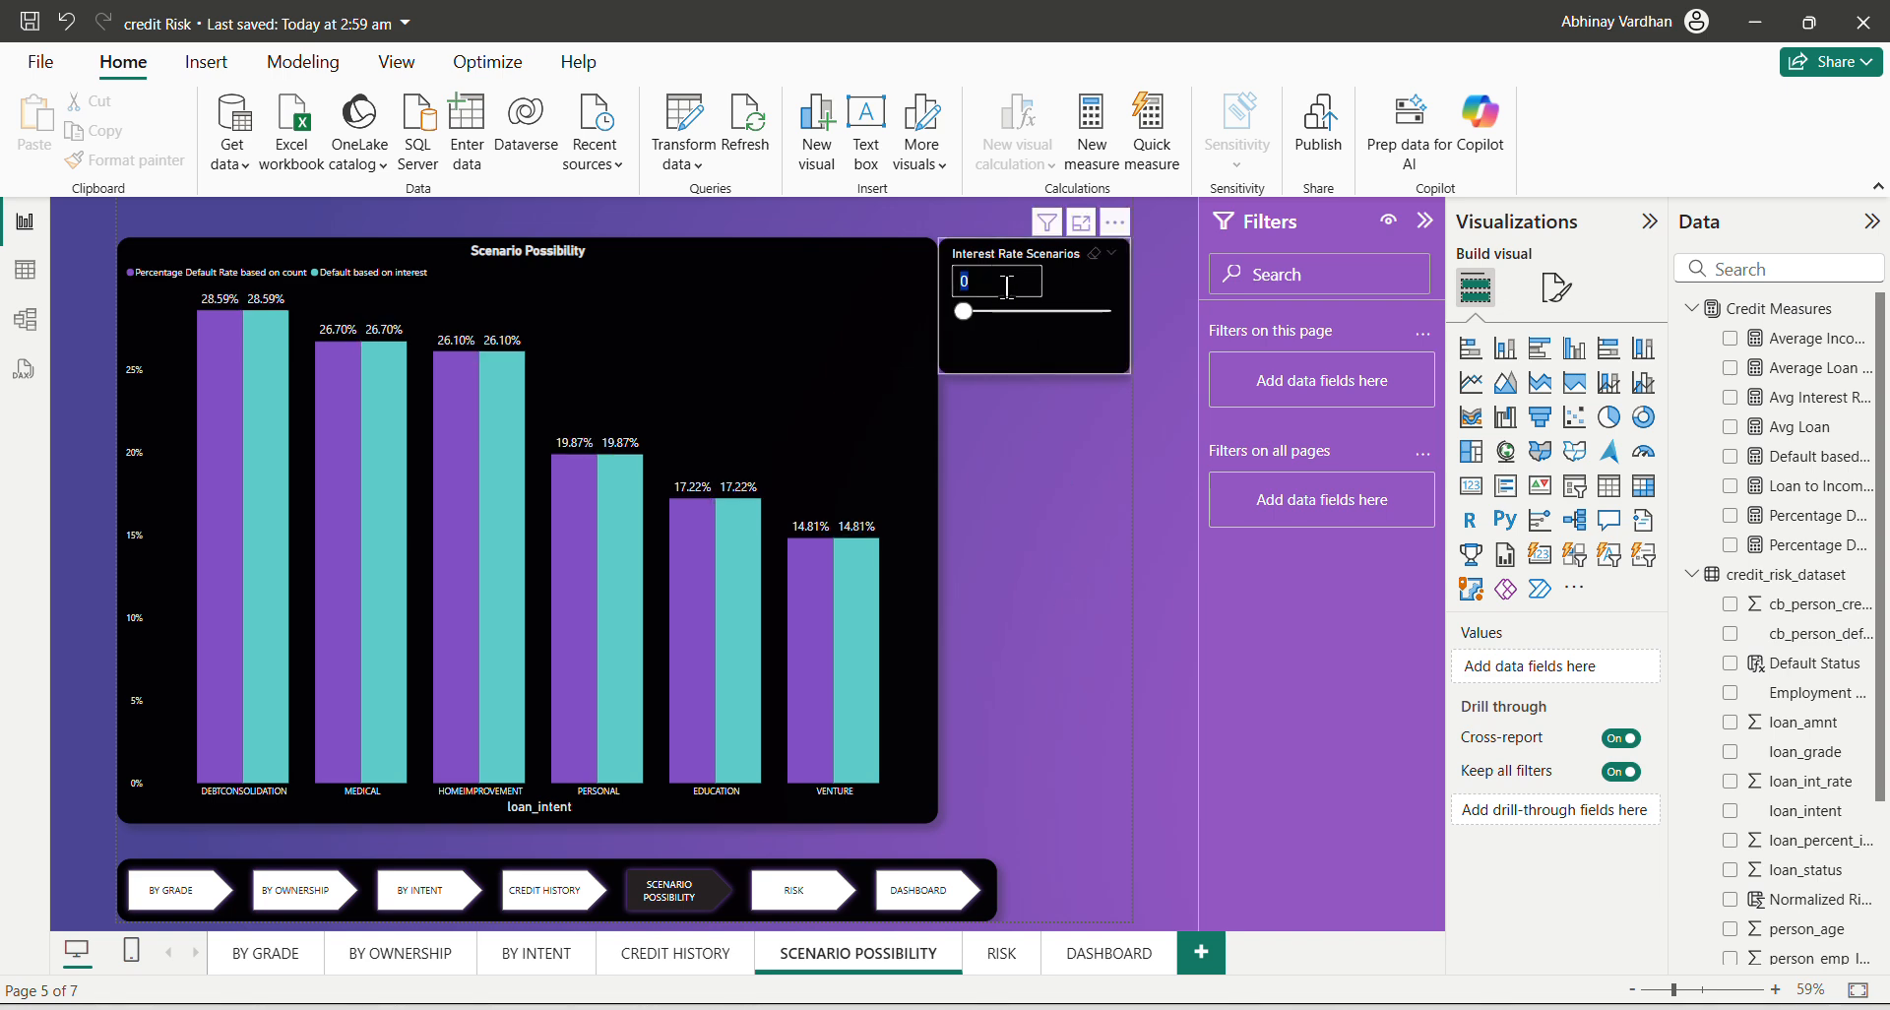
{"action": "type", "text": "40"}
{"action": "key", "text": "Return"}
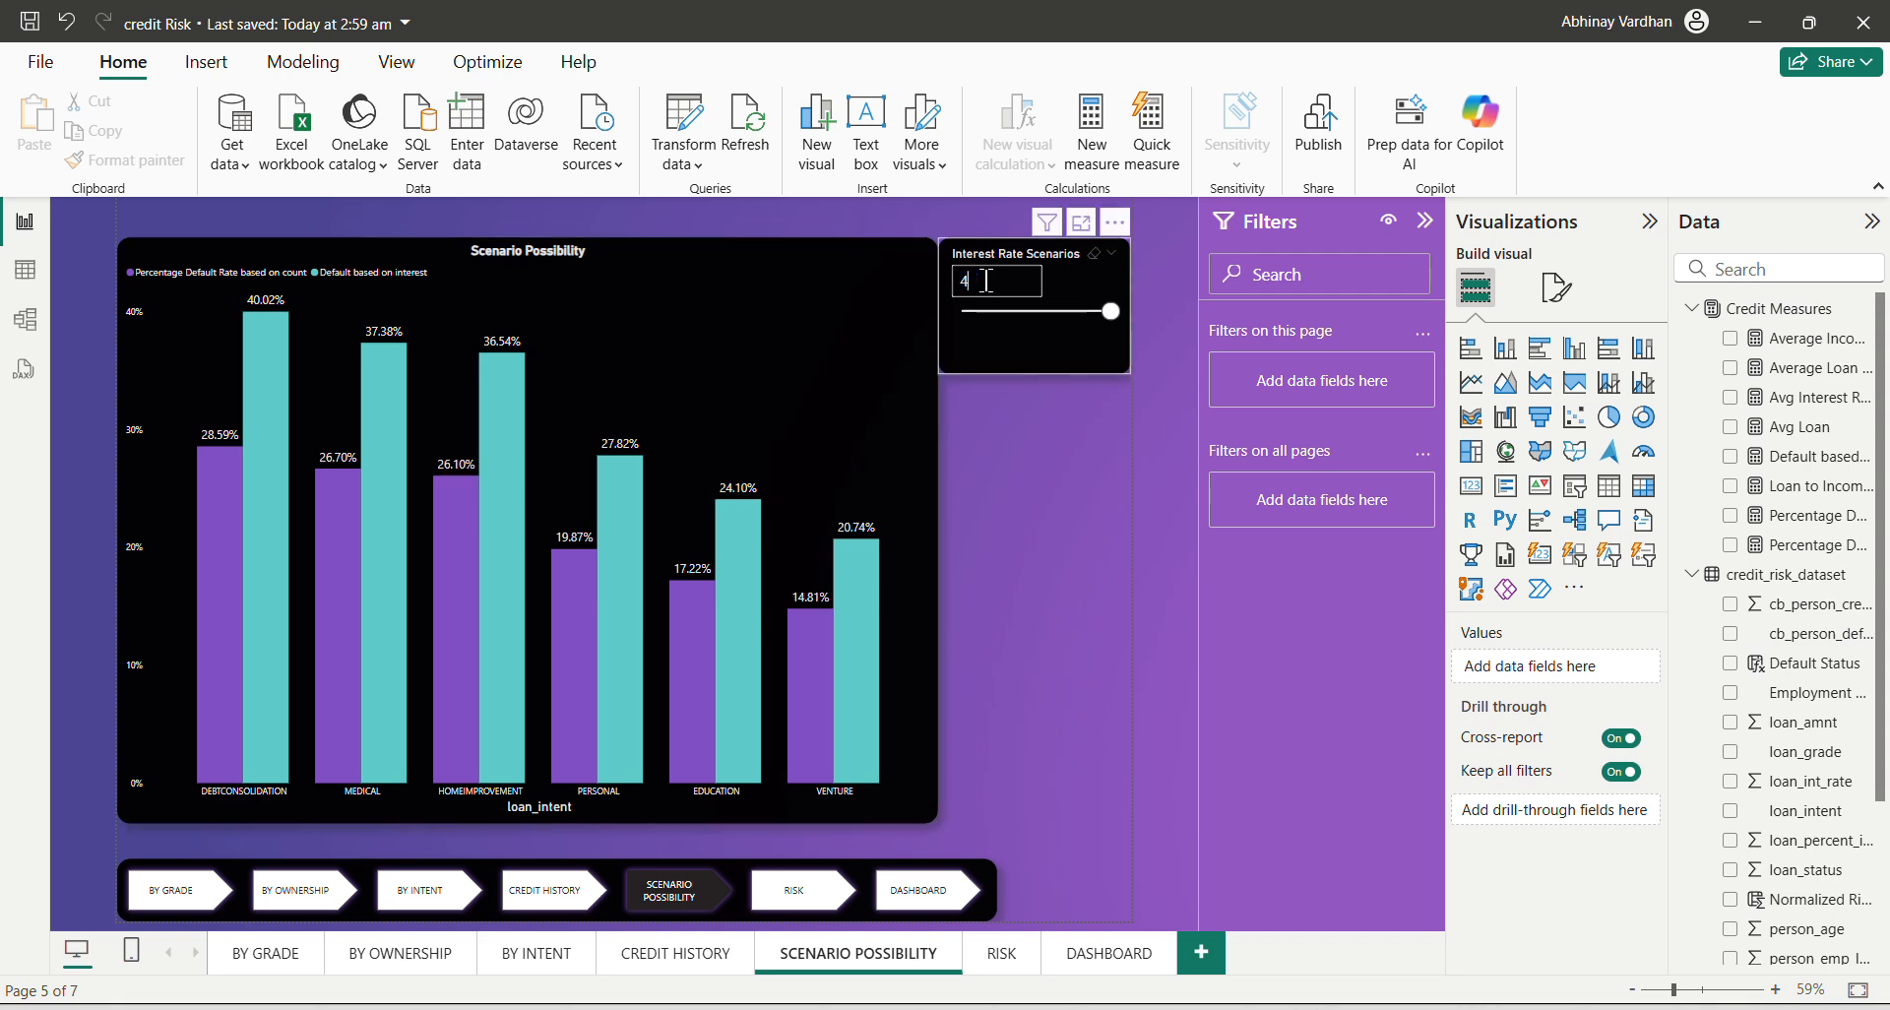
{"action": "type", "text": "0"}
{"action": "key", "text": "Return"}
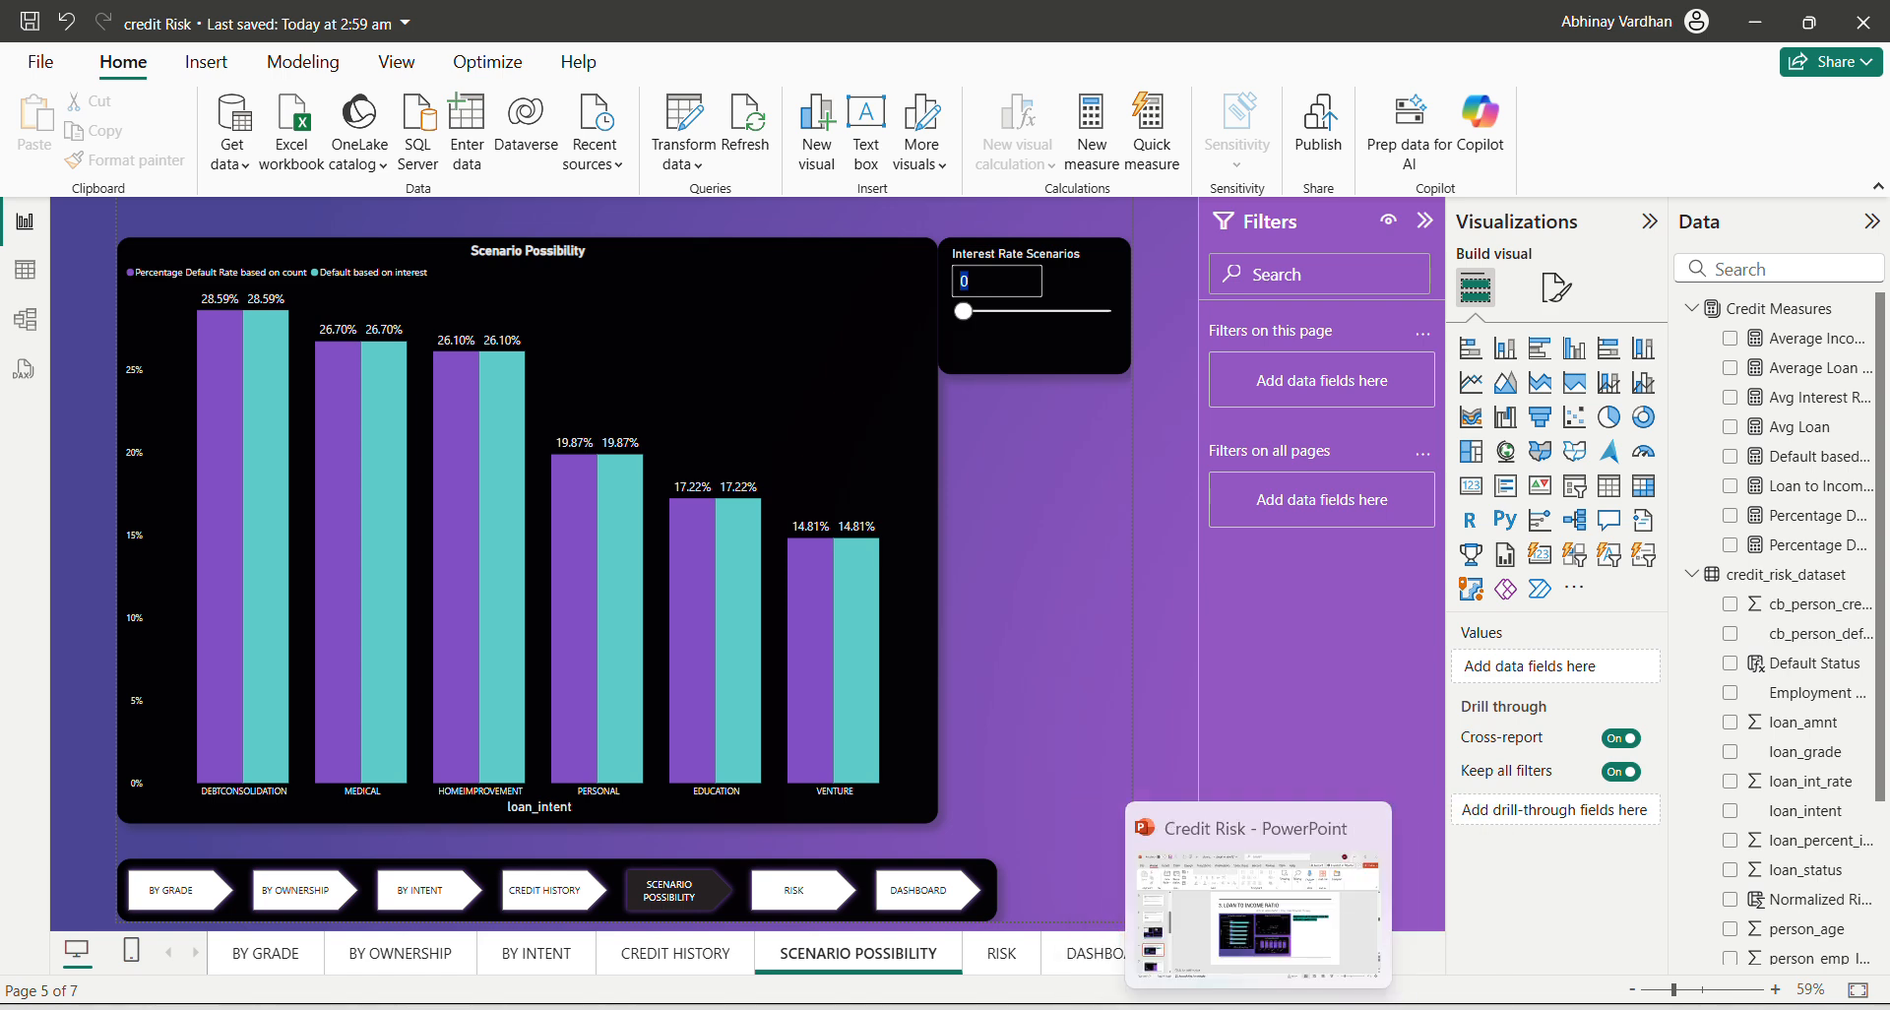
Switch to the Credit risk details document in Word and read question 6 on Geographic Data Exploration.
{"action": "left_click", "coordinate": [1312, 1008]}
{"action": "scroll", "coordinate": [1181, 654], "scroll_direction": "down", "scroll_amount": 4}
{"action": "scroll", "coordinate": [1180, 650], "scroll_direction": "down", "scroll_amount": 1}
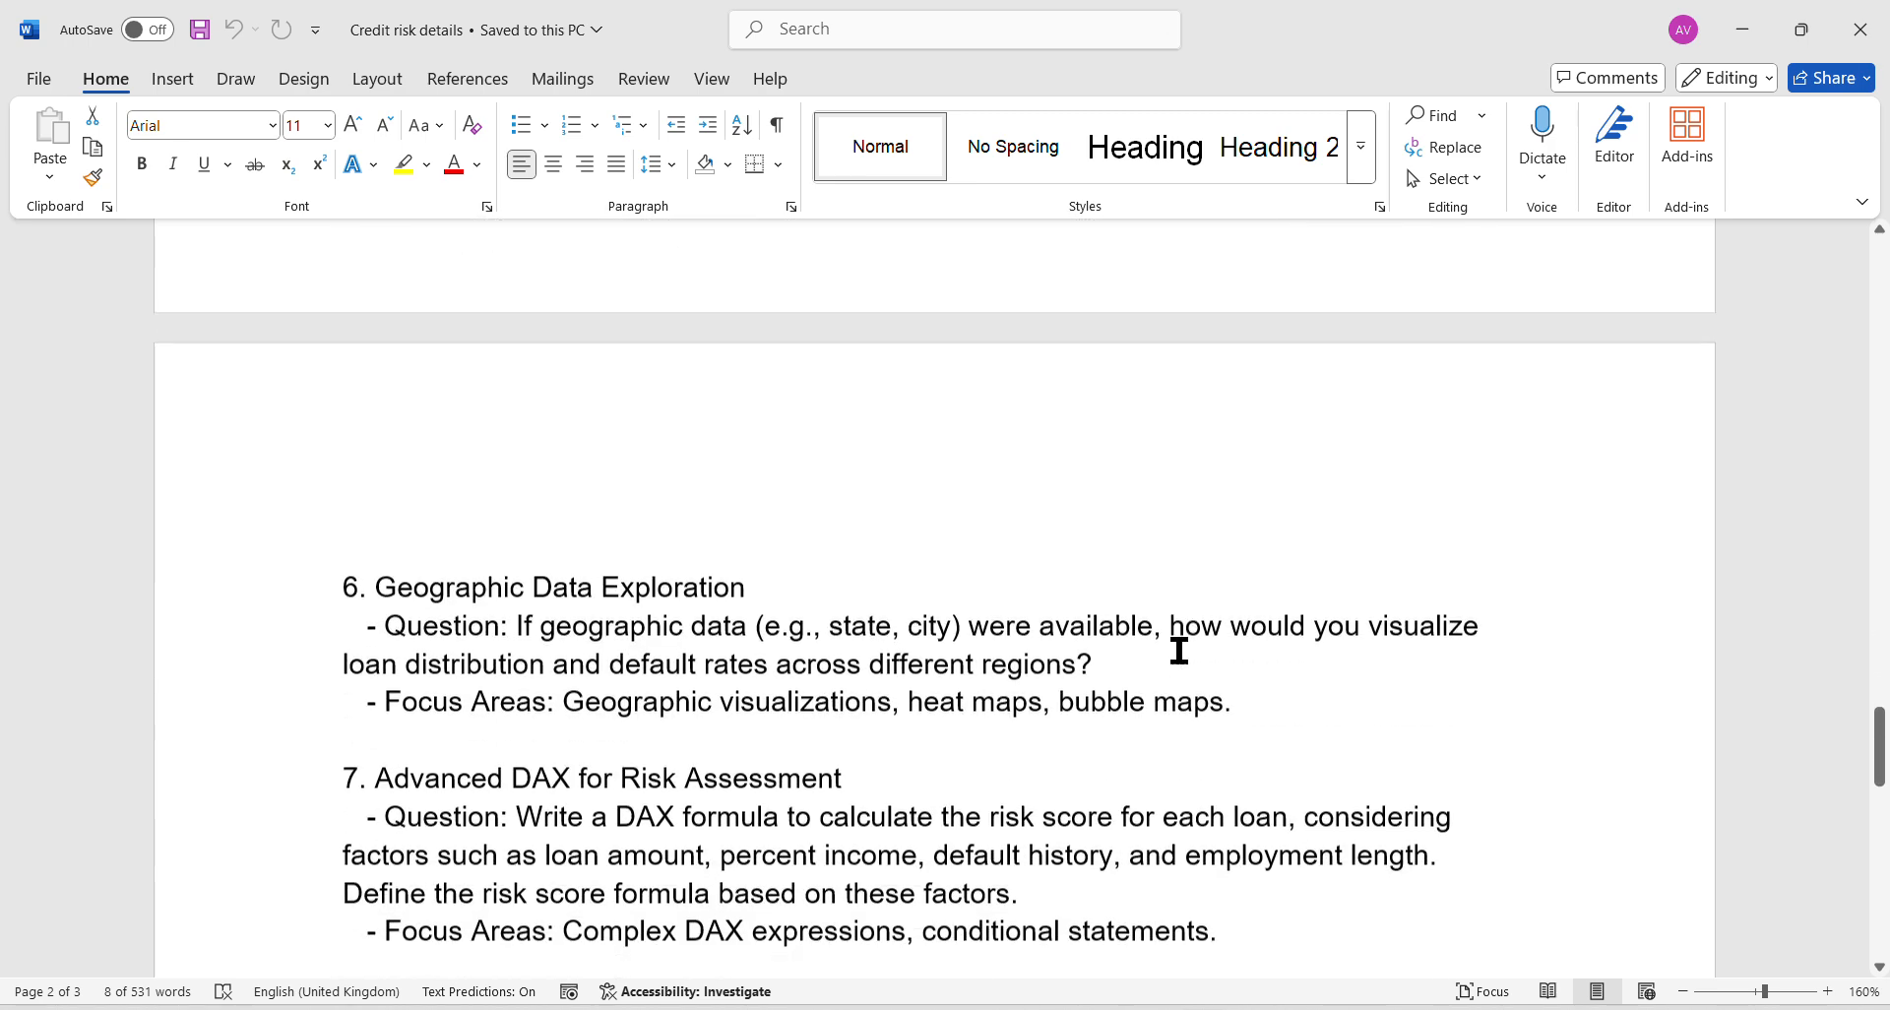
{"action": "left_click", "coordinate": [415, 584]}
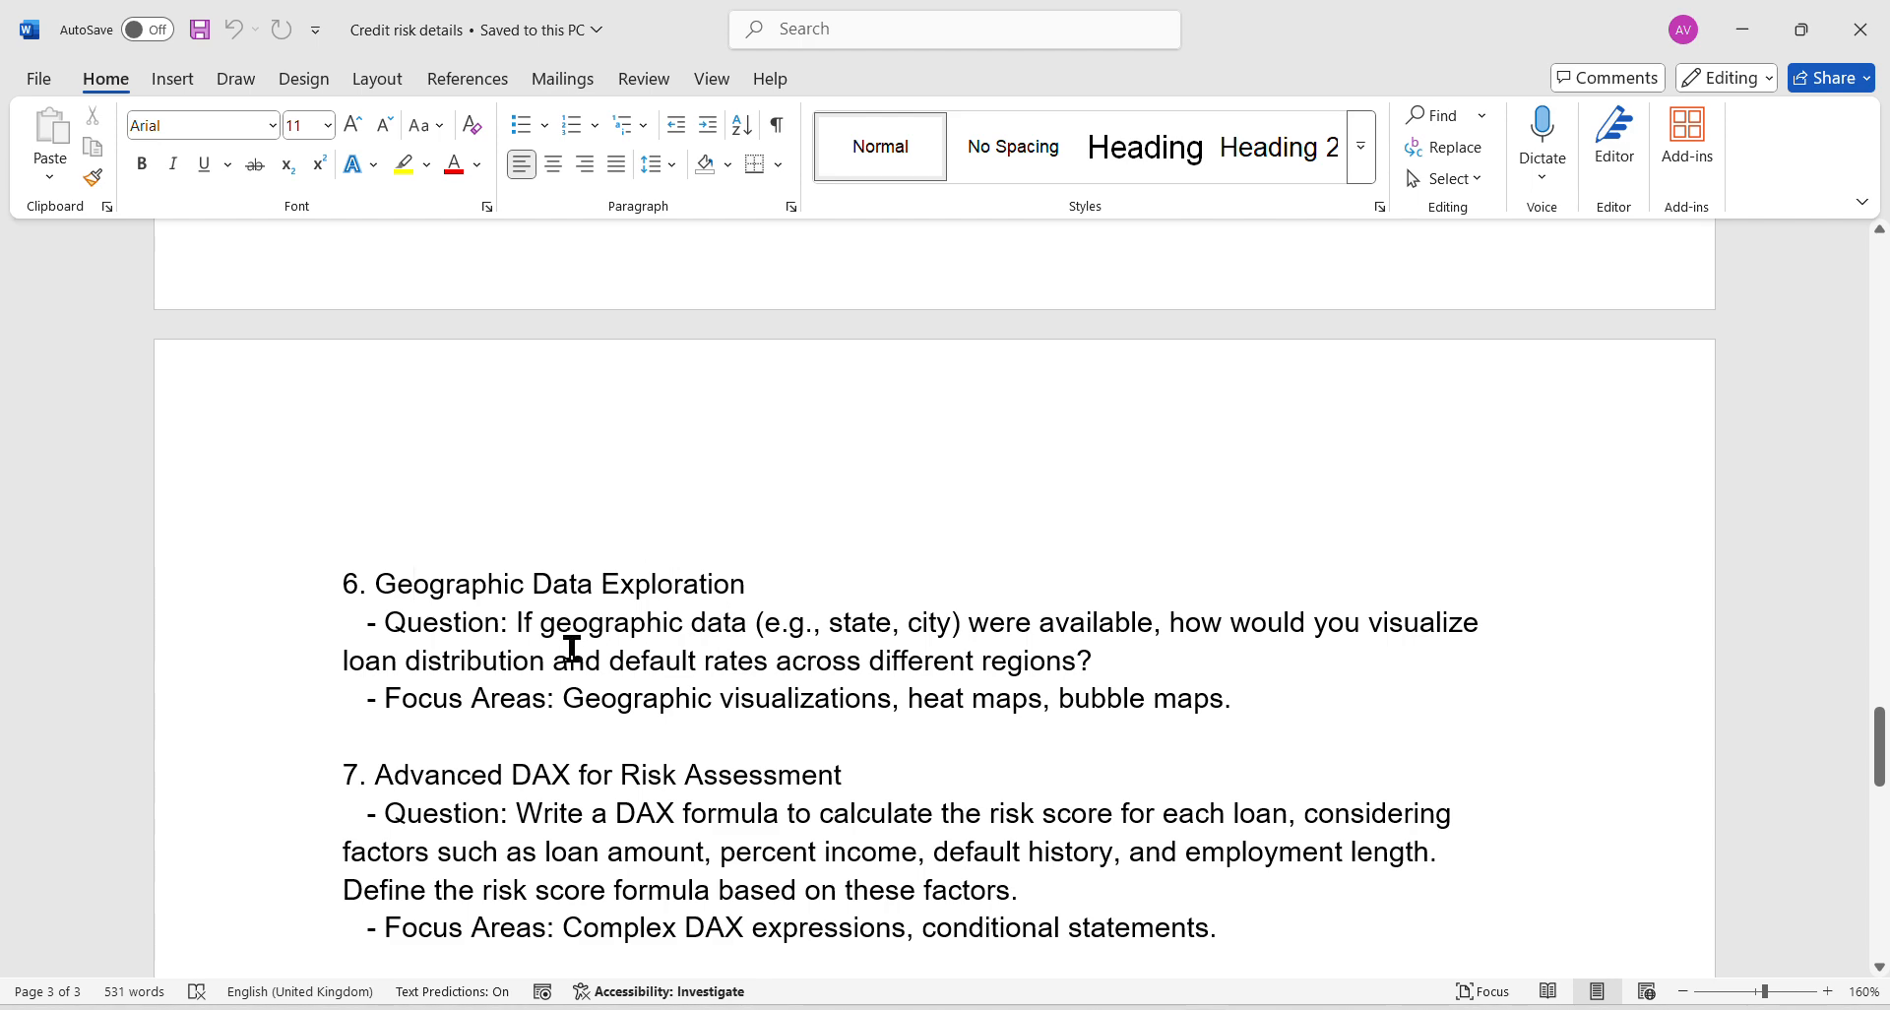
{"action": "scroll", "coordinate": [767, 676], "scroll_direction": "down", "scroll_amount": 1}
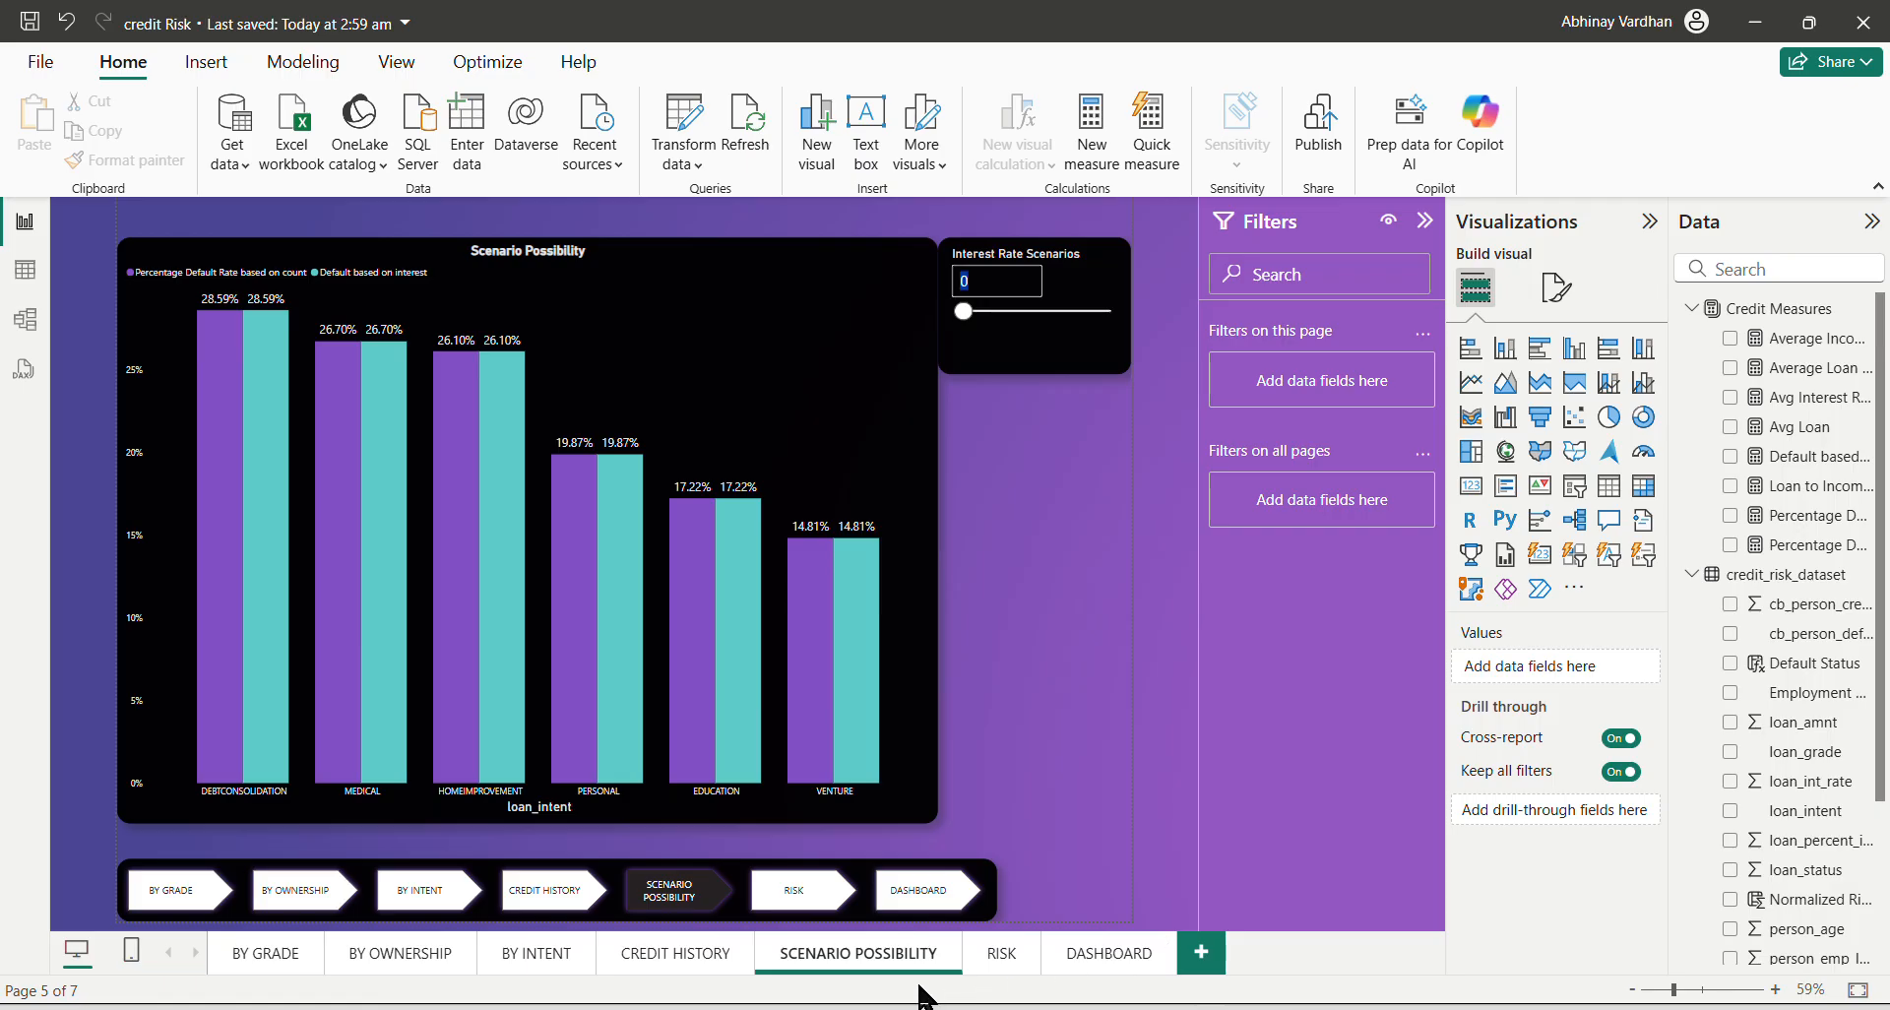
Return to Power BI, add a new report page, and try an enlarged shape map on it before deleting the visual.
{"action": "left_click", "coordinate": [1200, 952]}
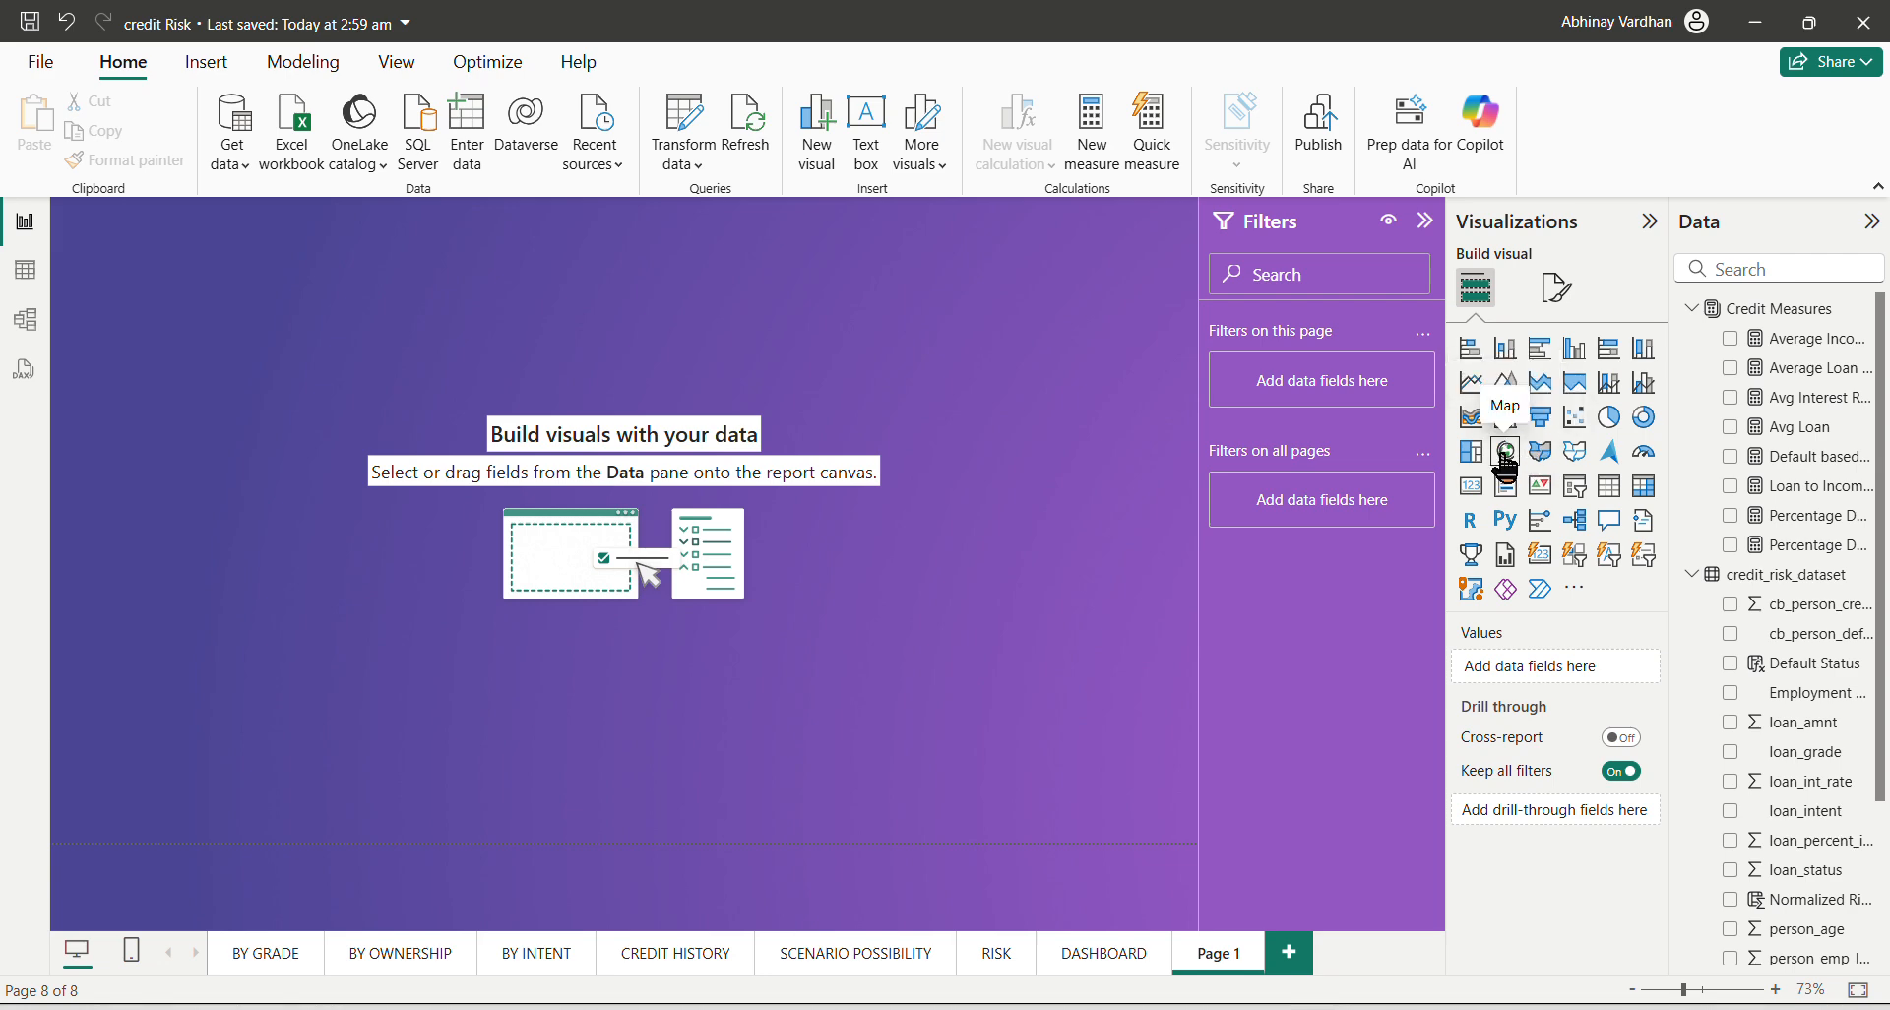
{"action": "left_click", "coordinate": [1577, 453]}
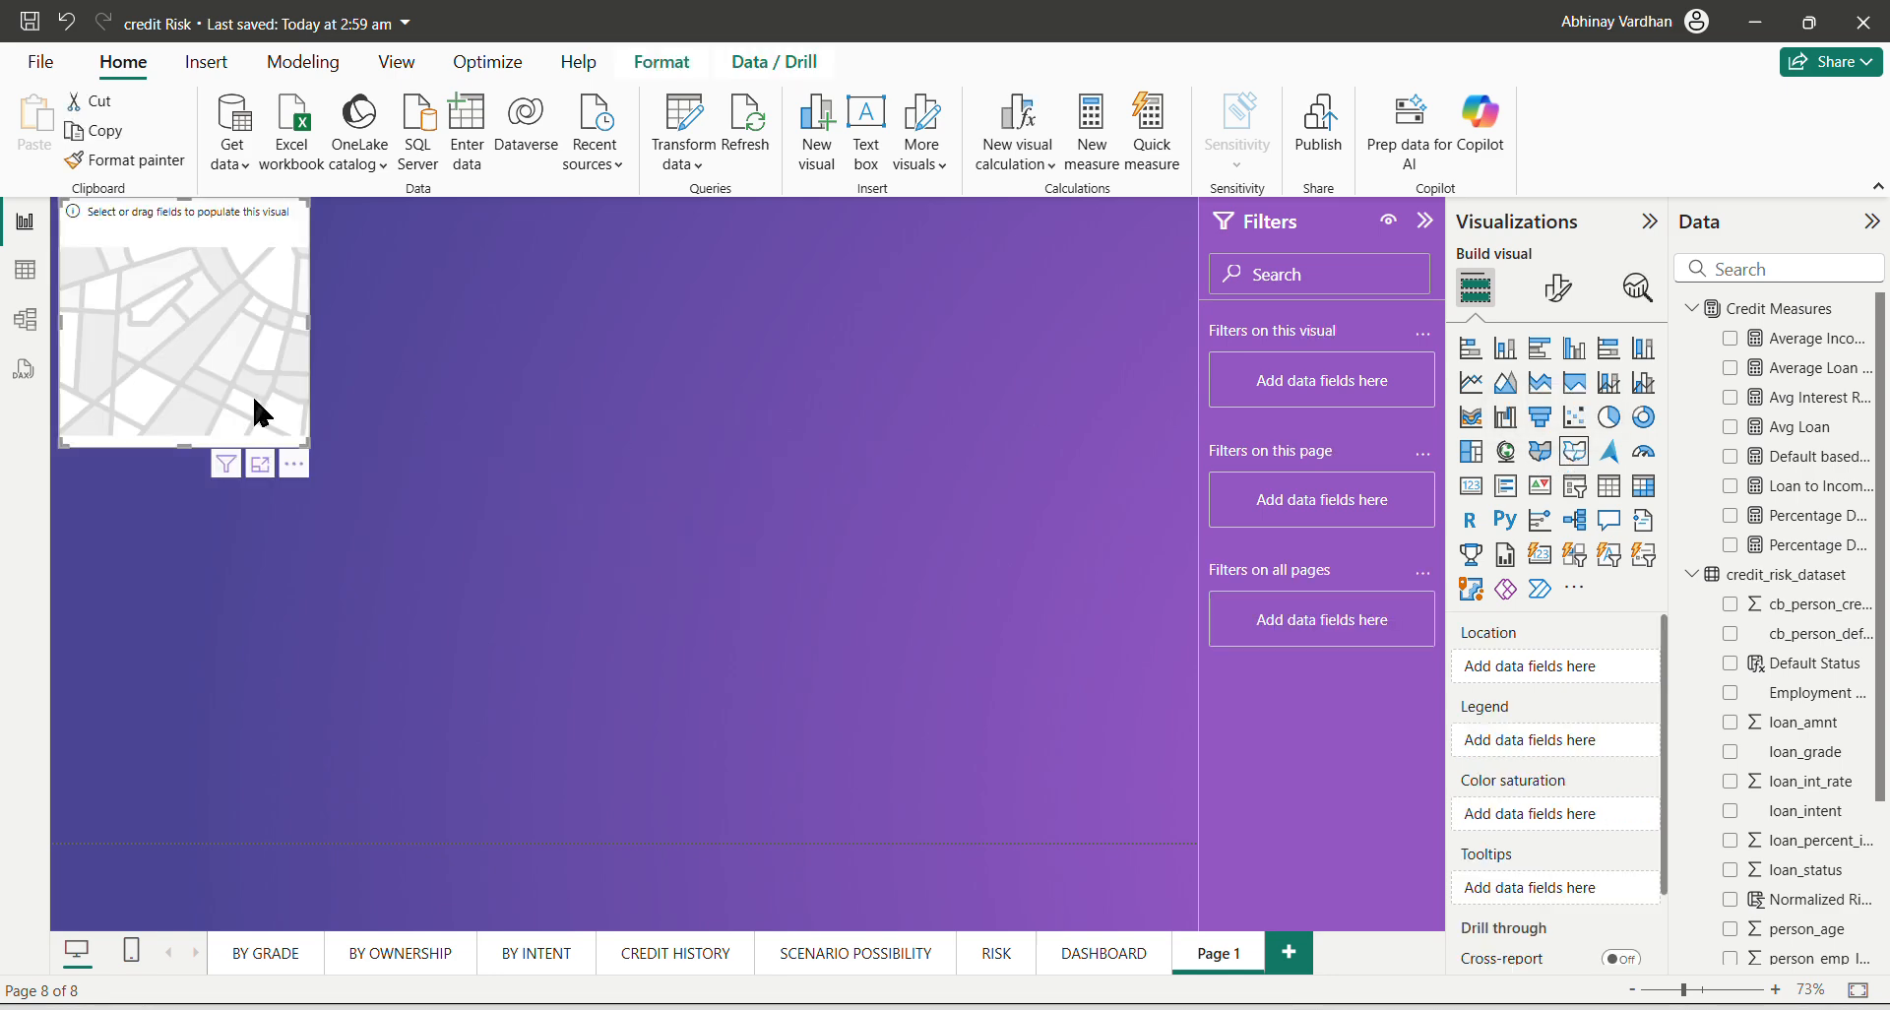
{"action": "left_click_drag", "start_coordinate": [307, 442], "coordinate": [1065, 769]}
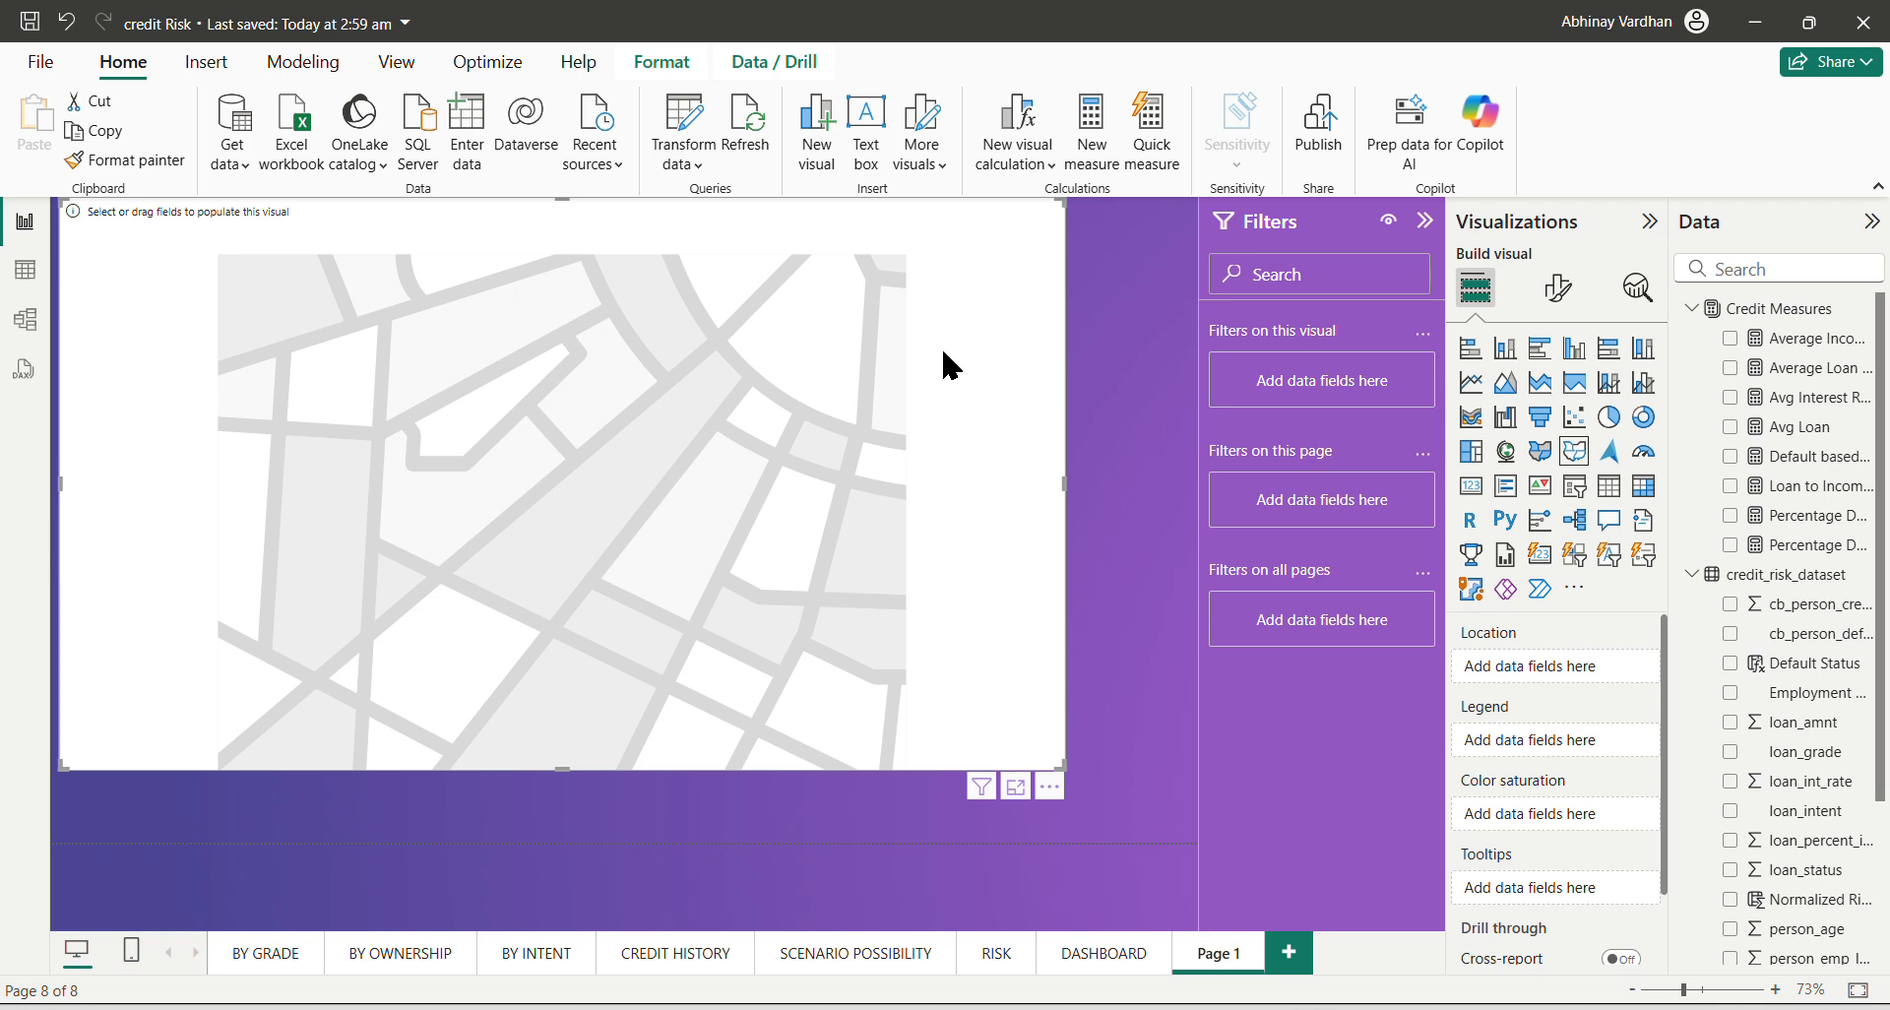
{"action": "key", "text": "Delete"}
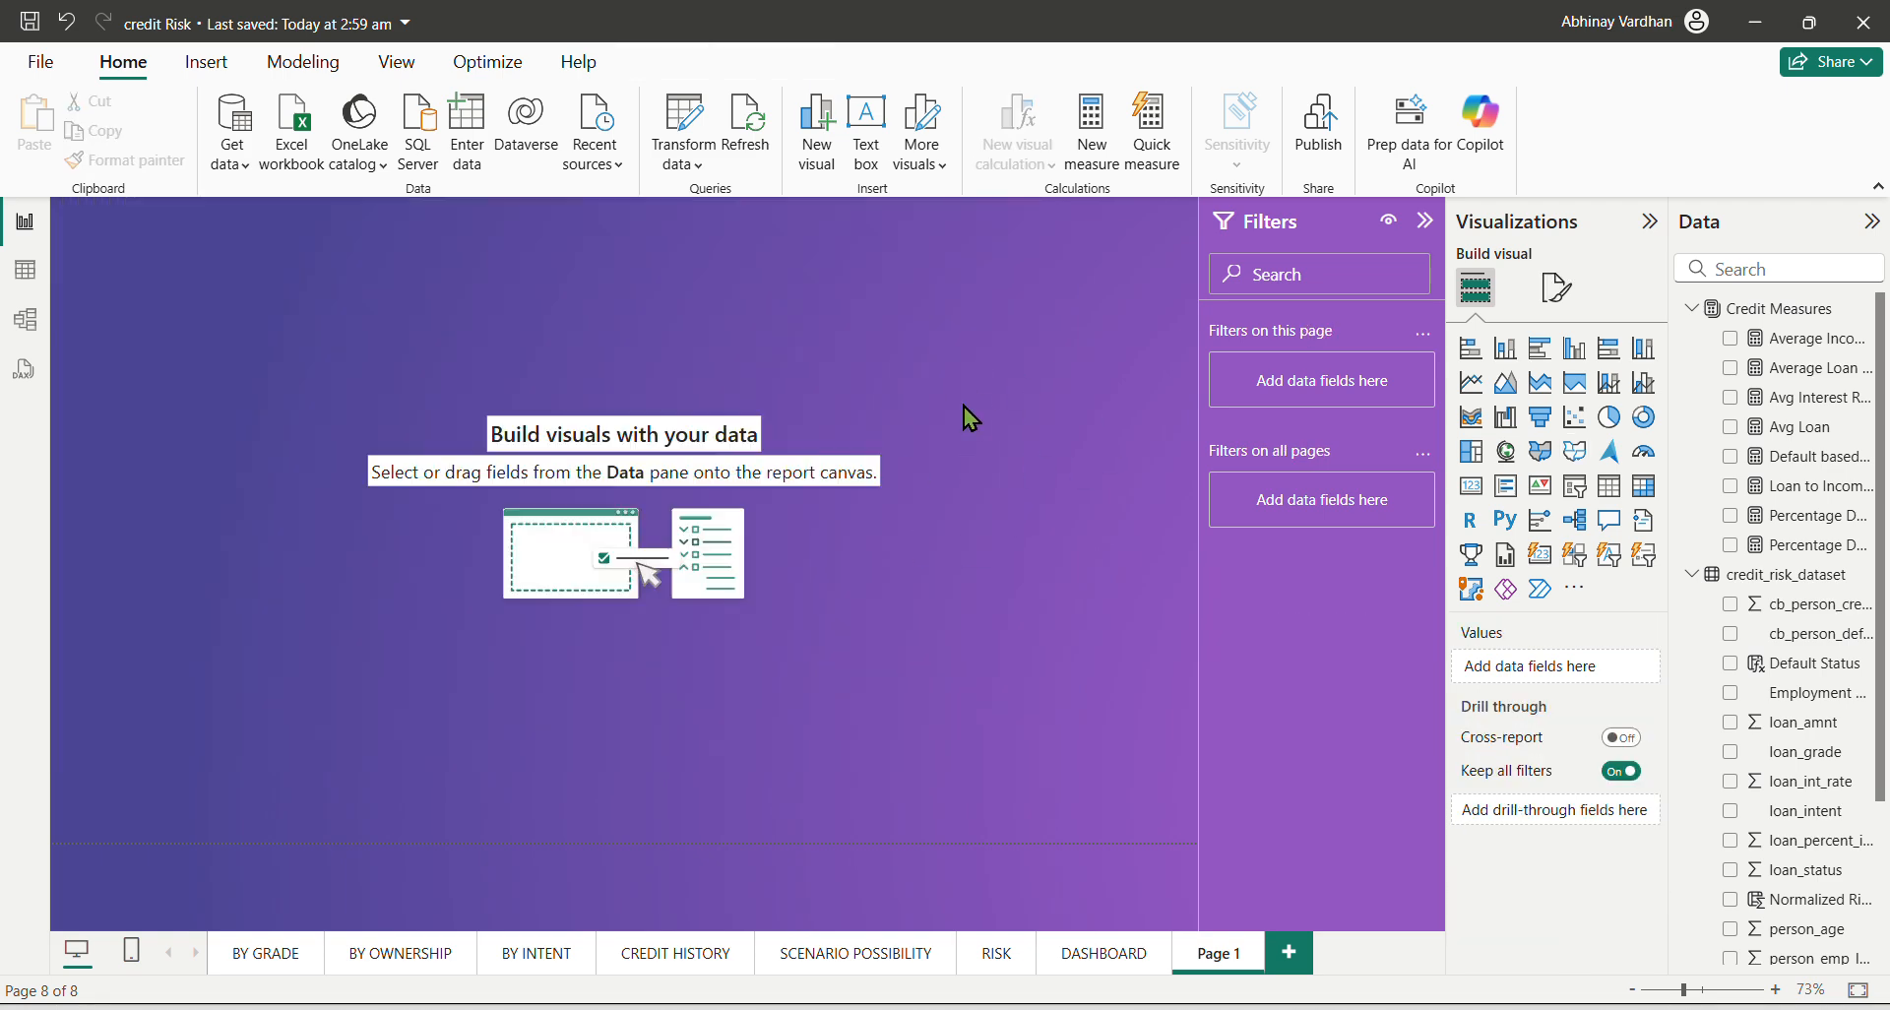
Place a filled map on the new page, enlarge it, and convert it to the Map visual.
{"action": "left_click", "coordinate": [1532, 455]}
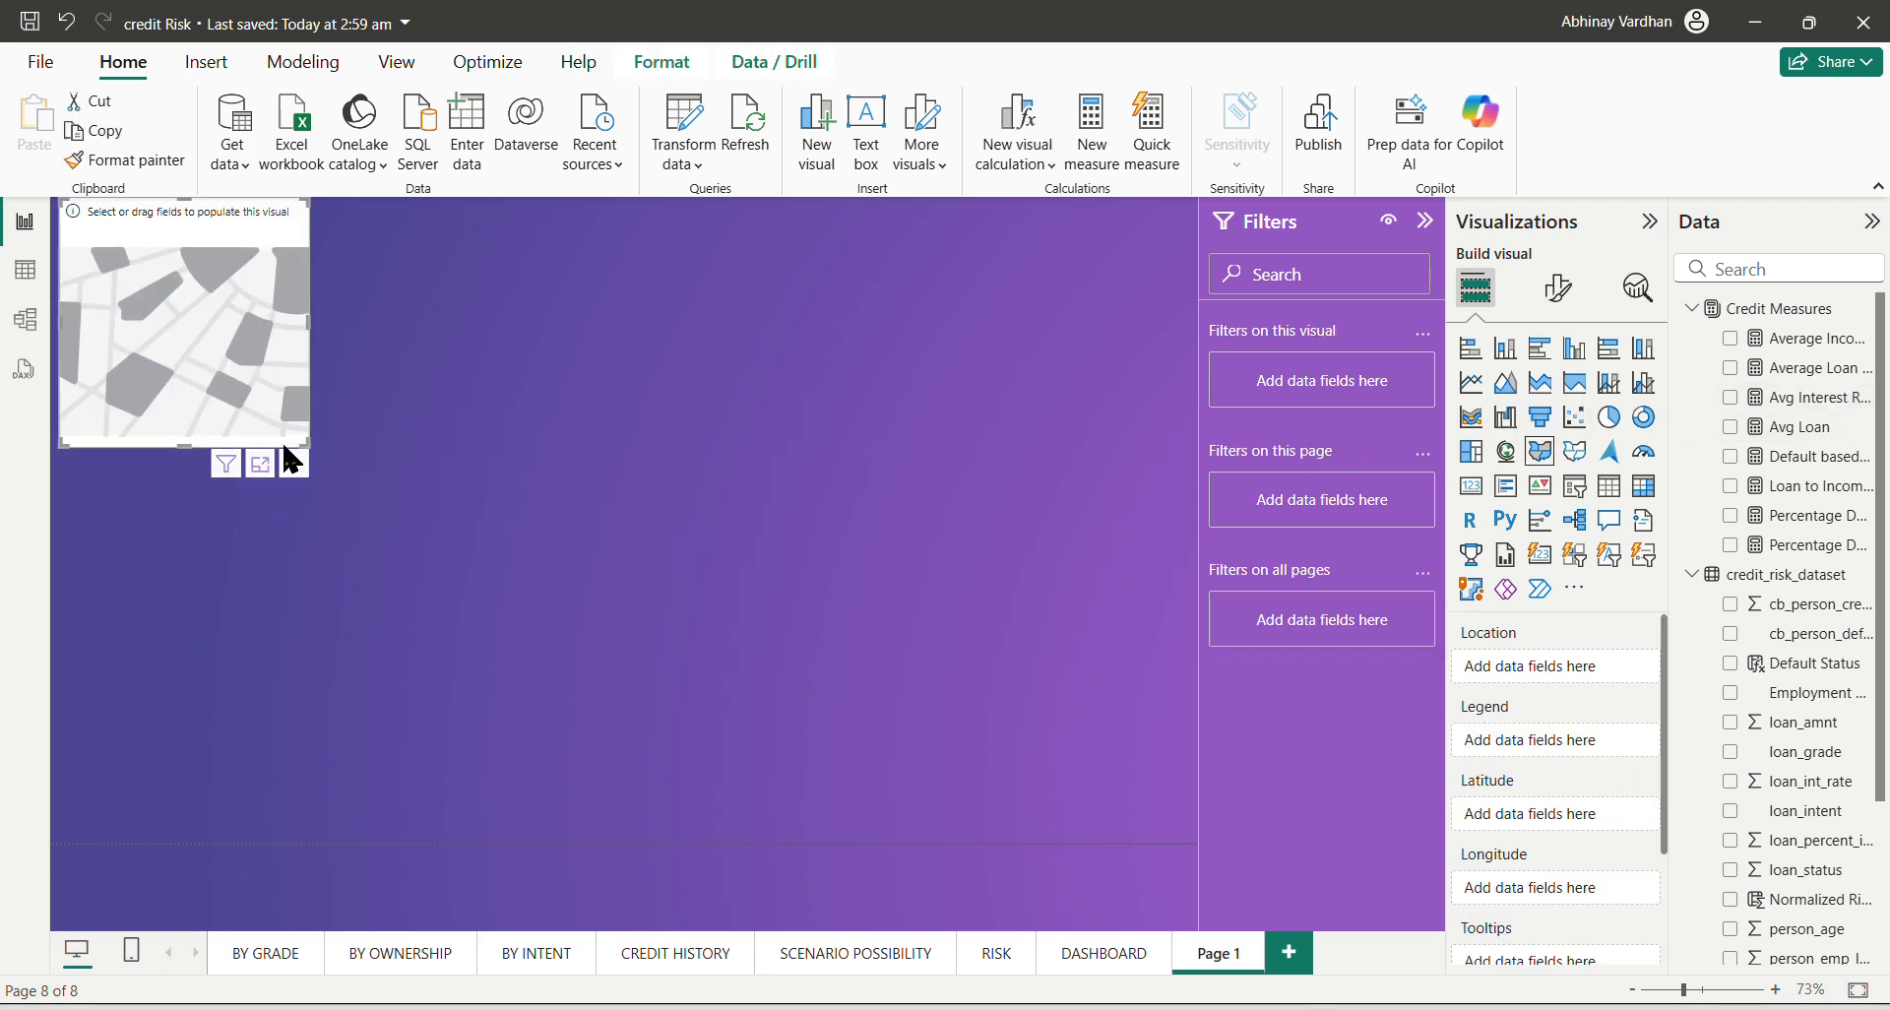
{"action": "left_click_drag", "start_coordinate": [308, 445], "coordinate": [766, 686]}
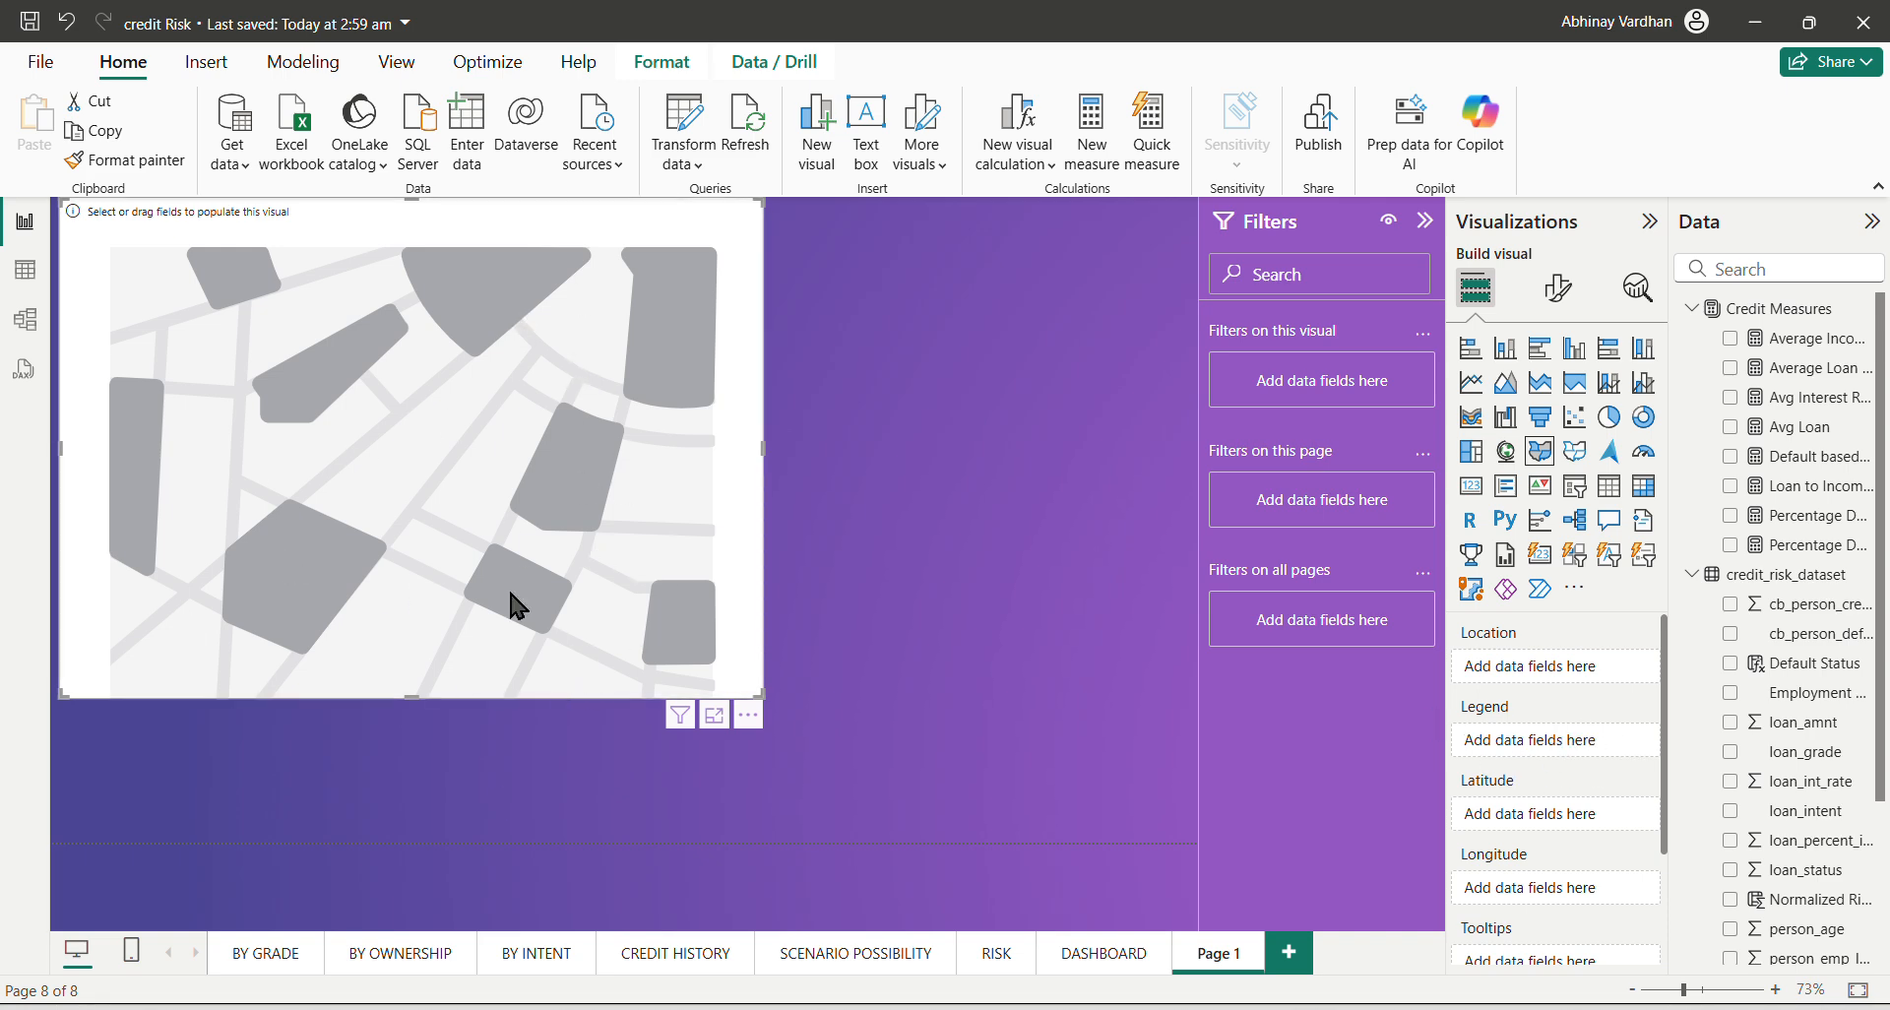
{"action": "left_click", "coordinate": [1505, 451]}
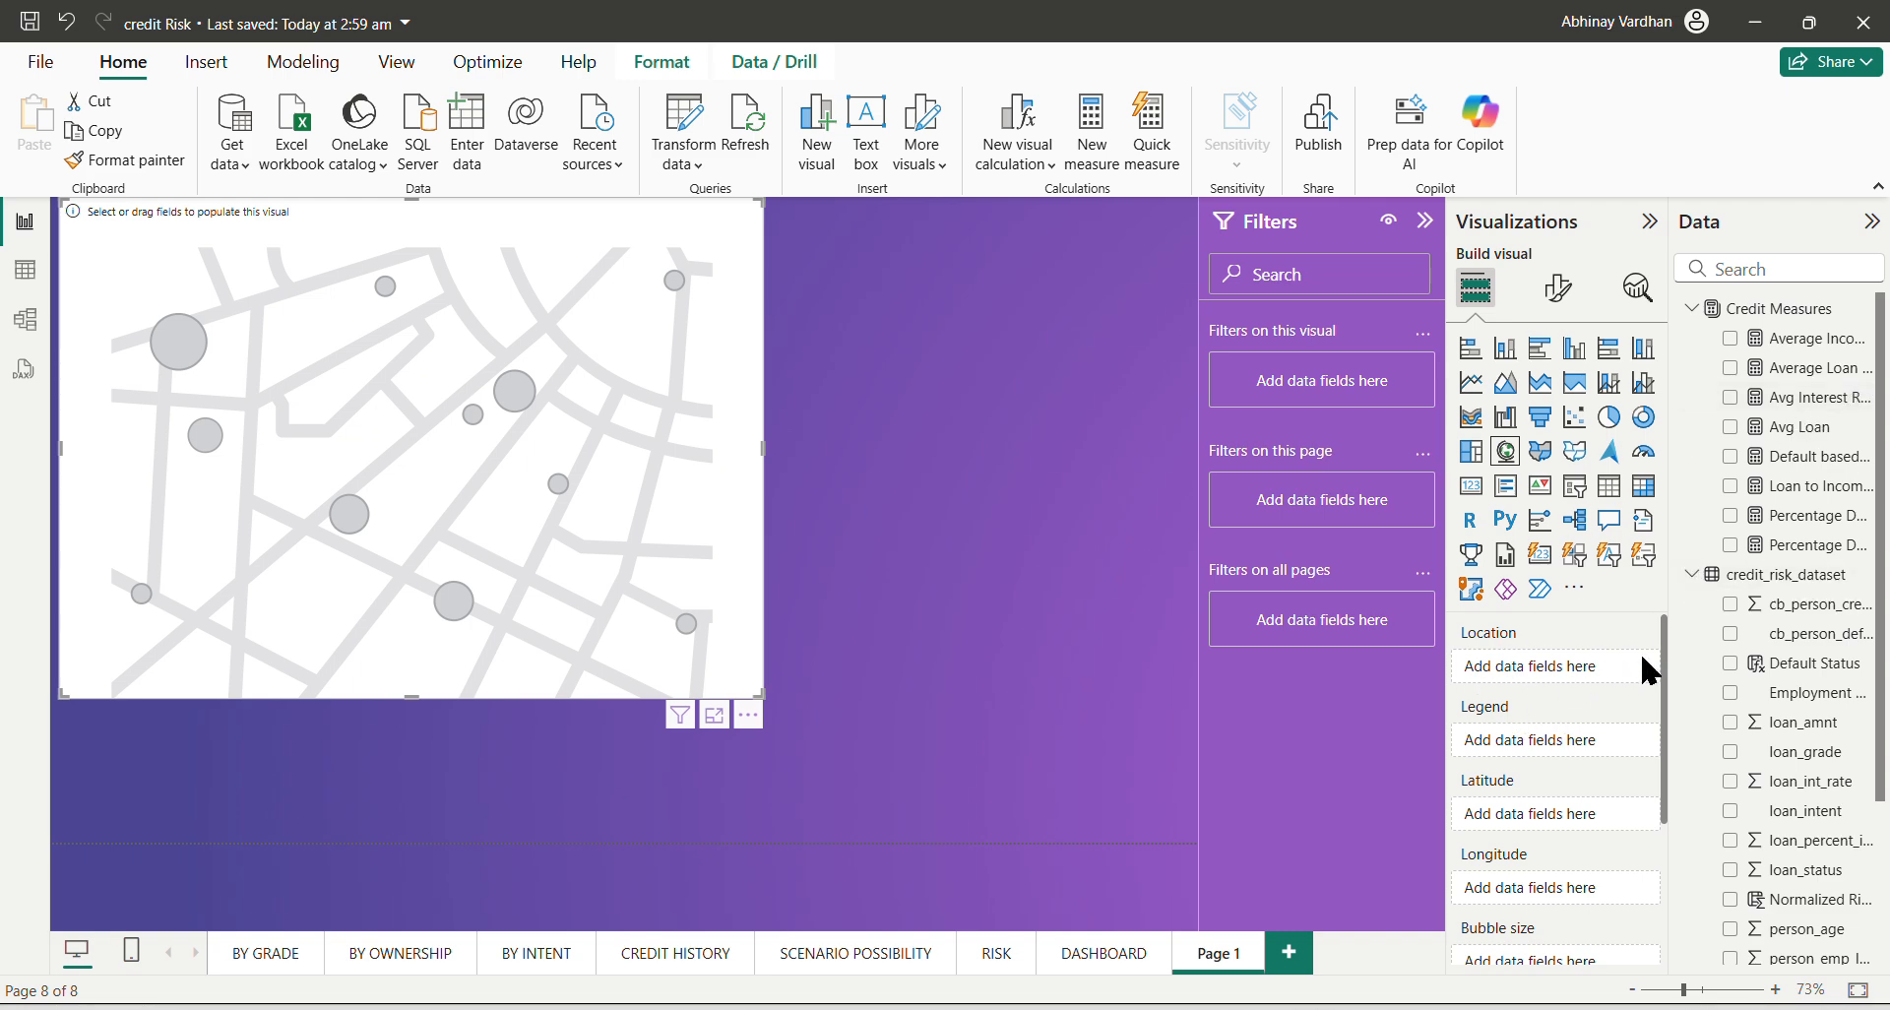
Assign loan_amnt to the map's bubble size and view the field's aggregation options without changing them.
{"action": "scroll", "coordinate": [1858, 940], "scroll_direction": "down", "scroll_amount": 2}
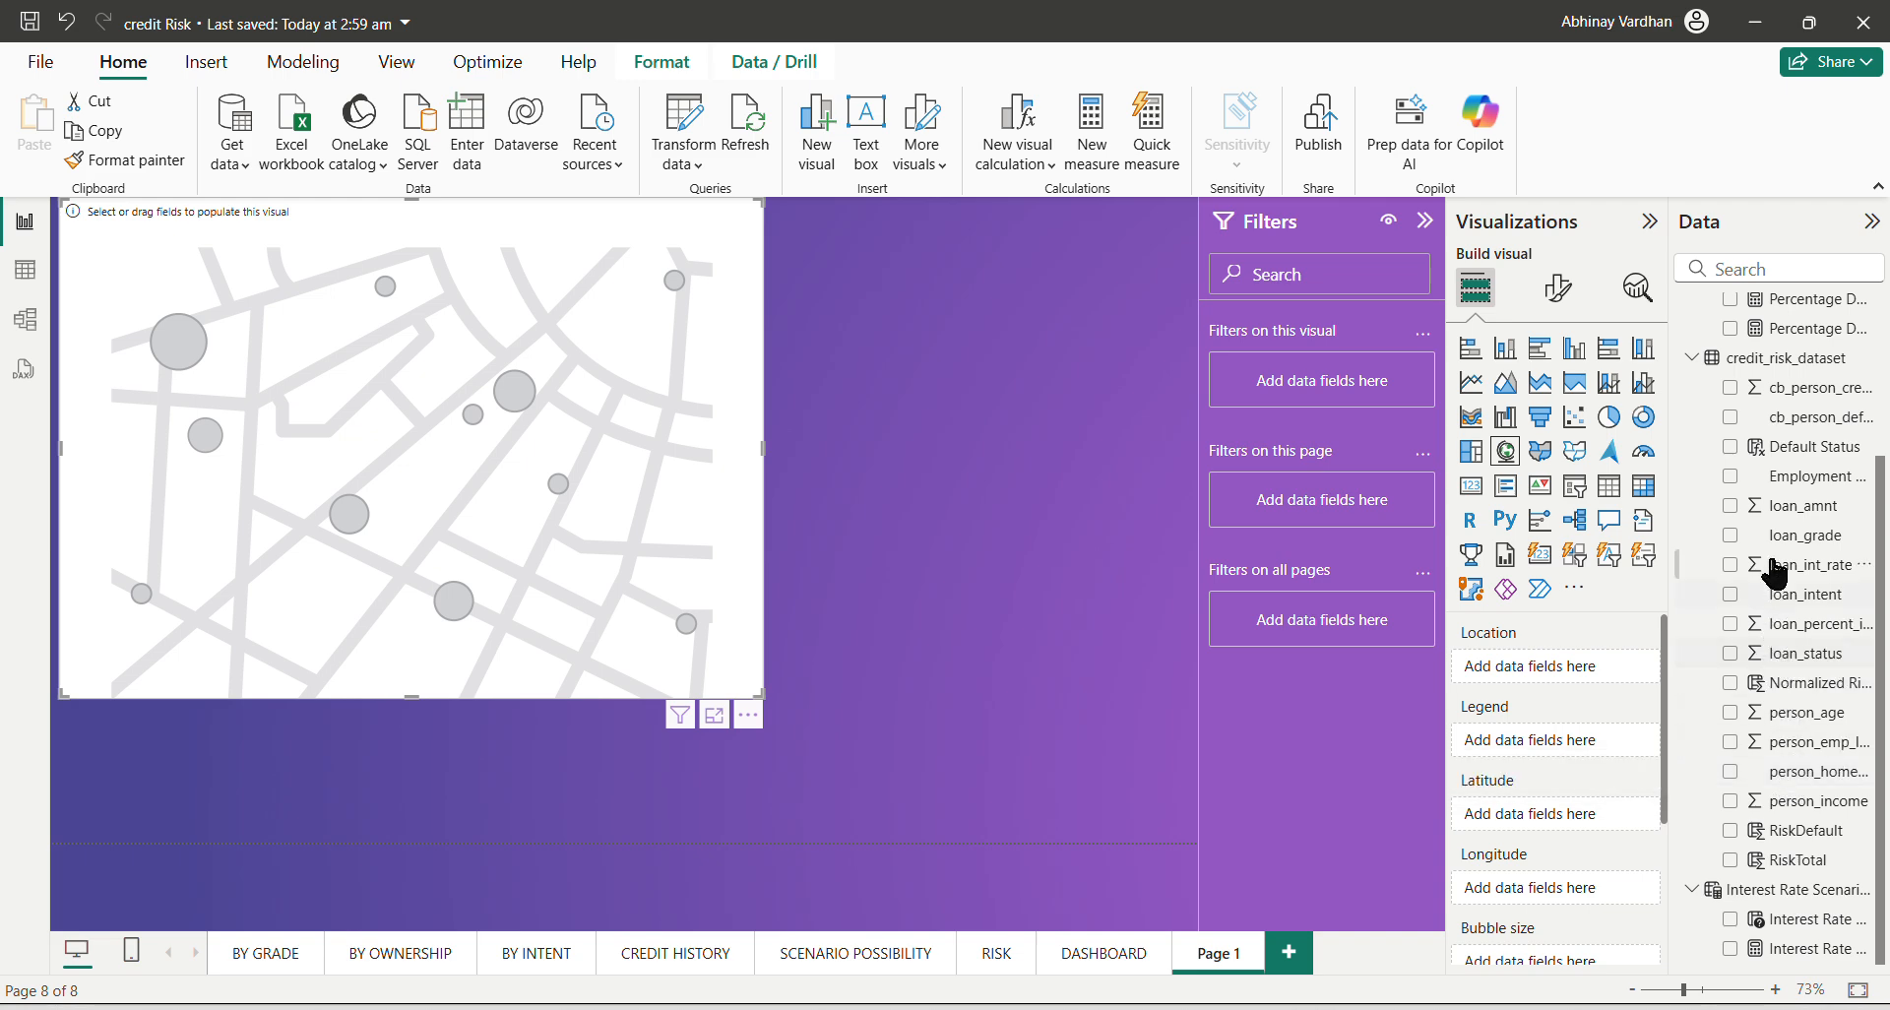
{"action": "left_click_drag", "start_coordinate": [1767, 531], "coordinate": [1550, 746]}
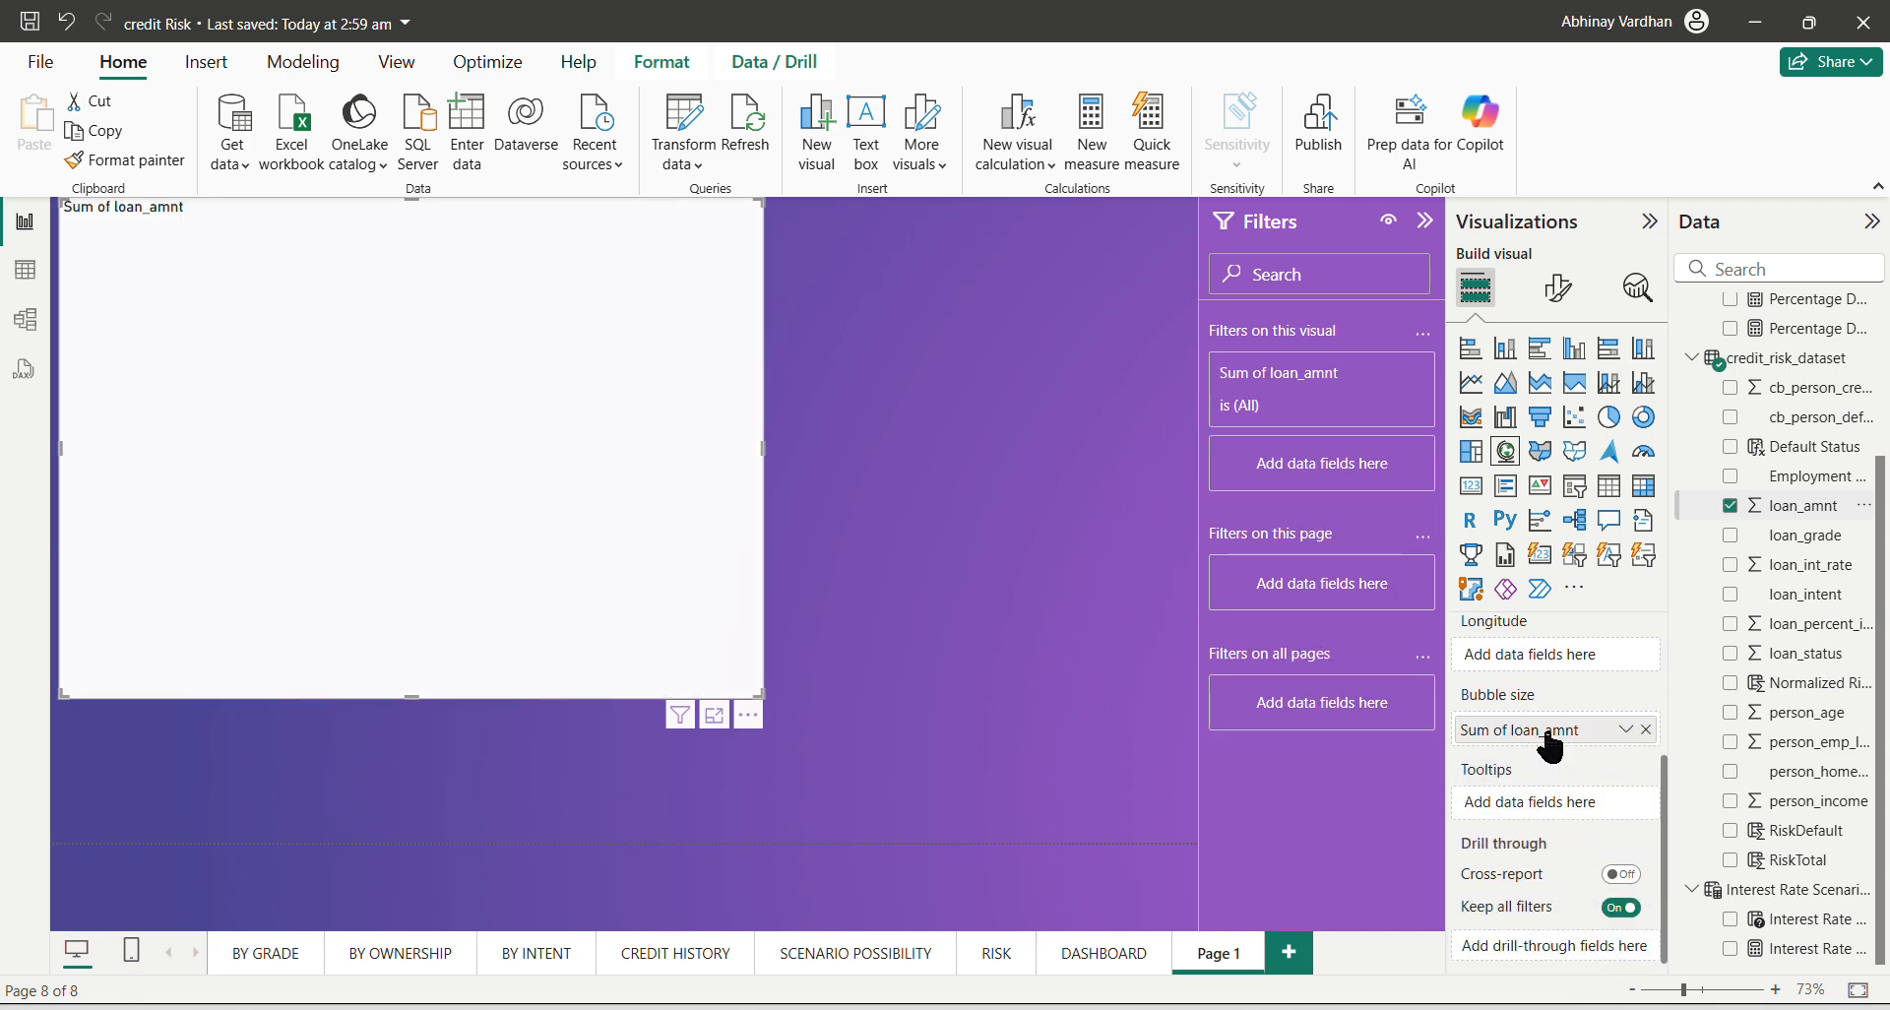
{"action": "left_click", "coordinate": [1626, 731]}
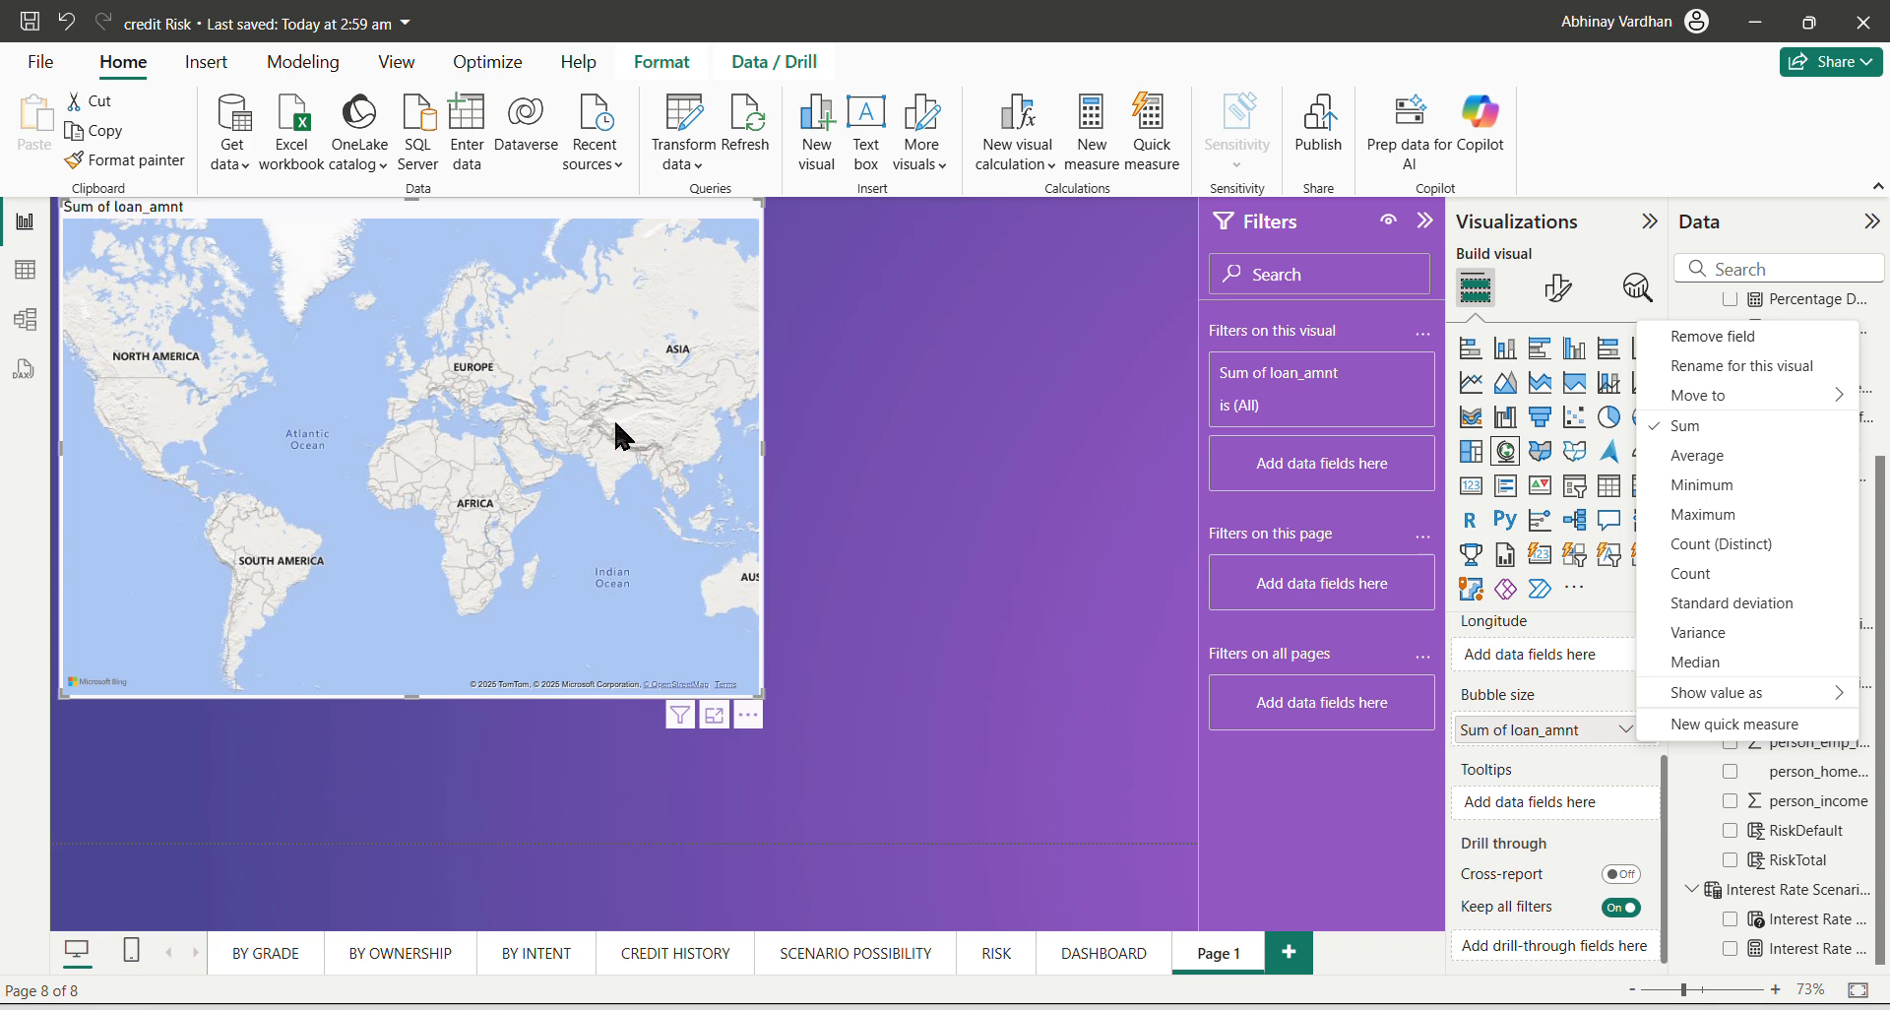
{"action": "left_click", "coordinate": [957, 582]}
Find and open the Covid 19 Power BI report, and upgrade its maps to Azure Maps visuals.
{"action": "left_click", "coordinate": [425, 1008]}
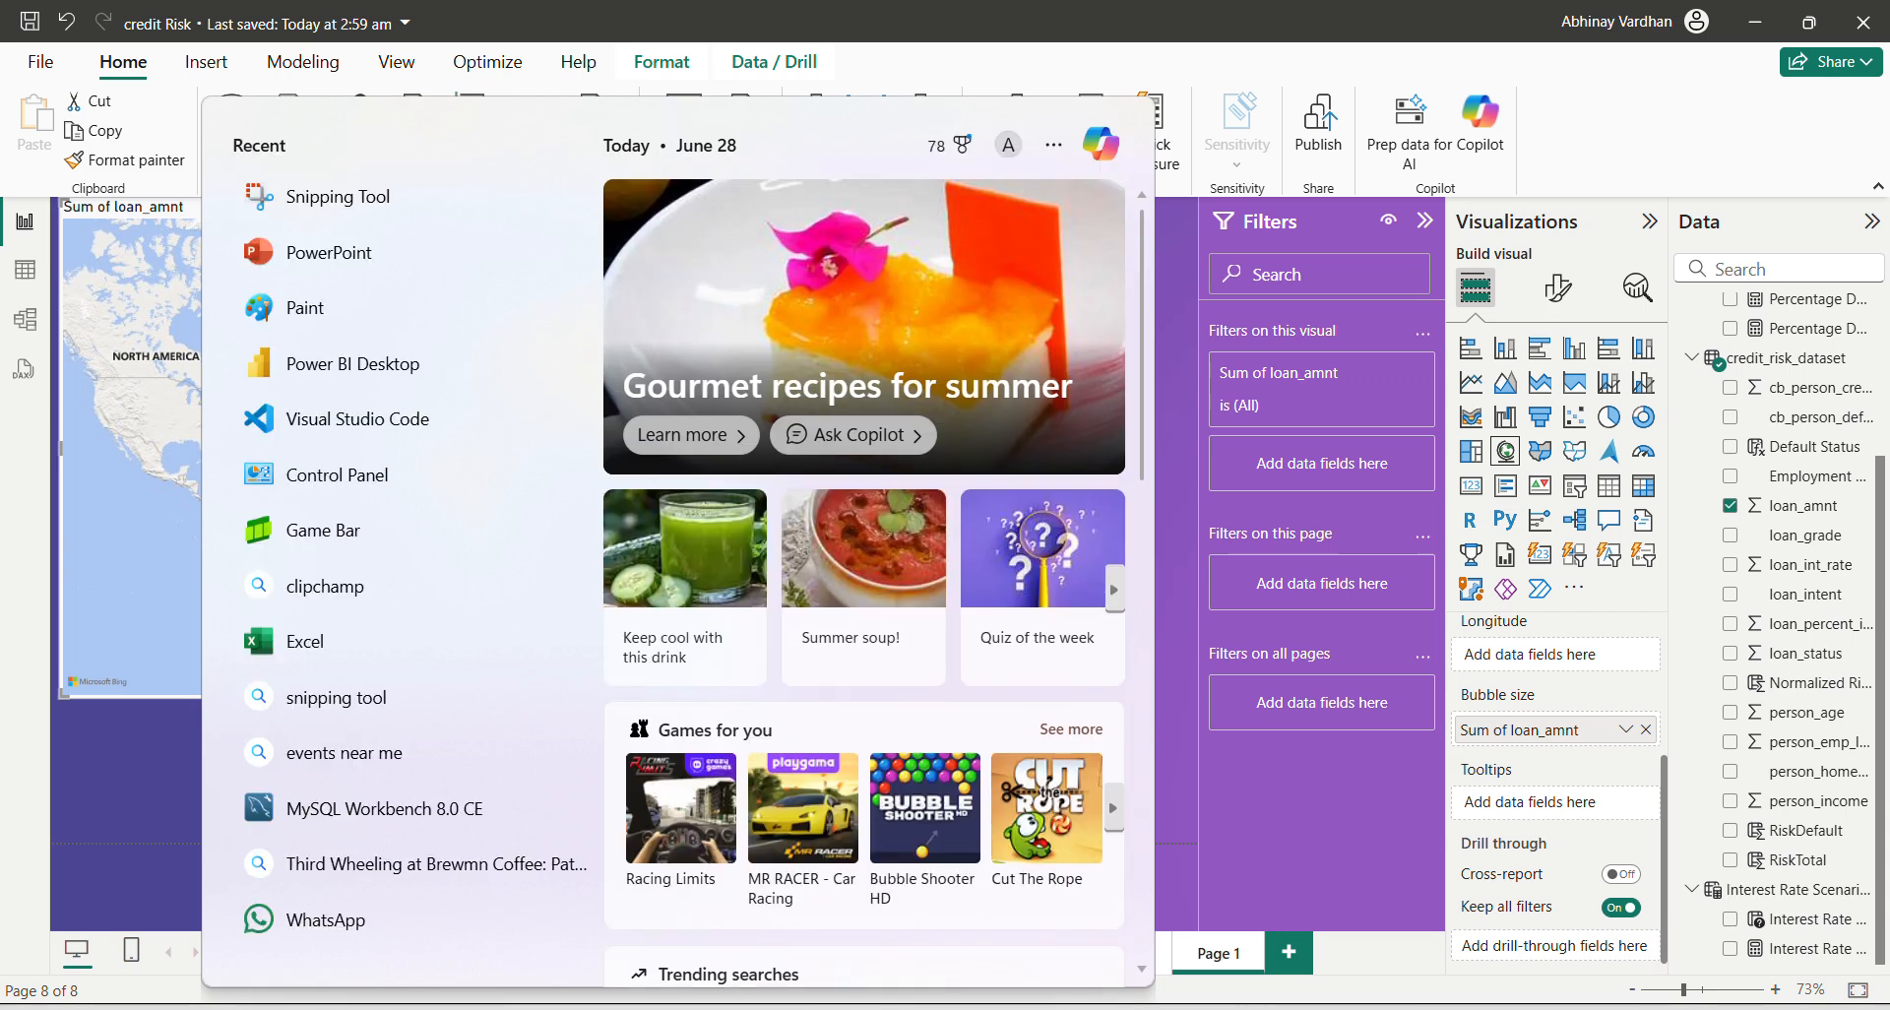
{"action": "type", "text": "covi"}
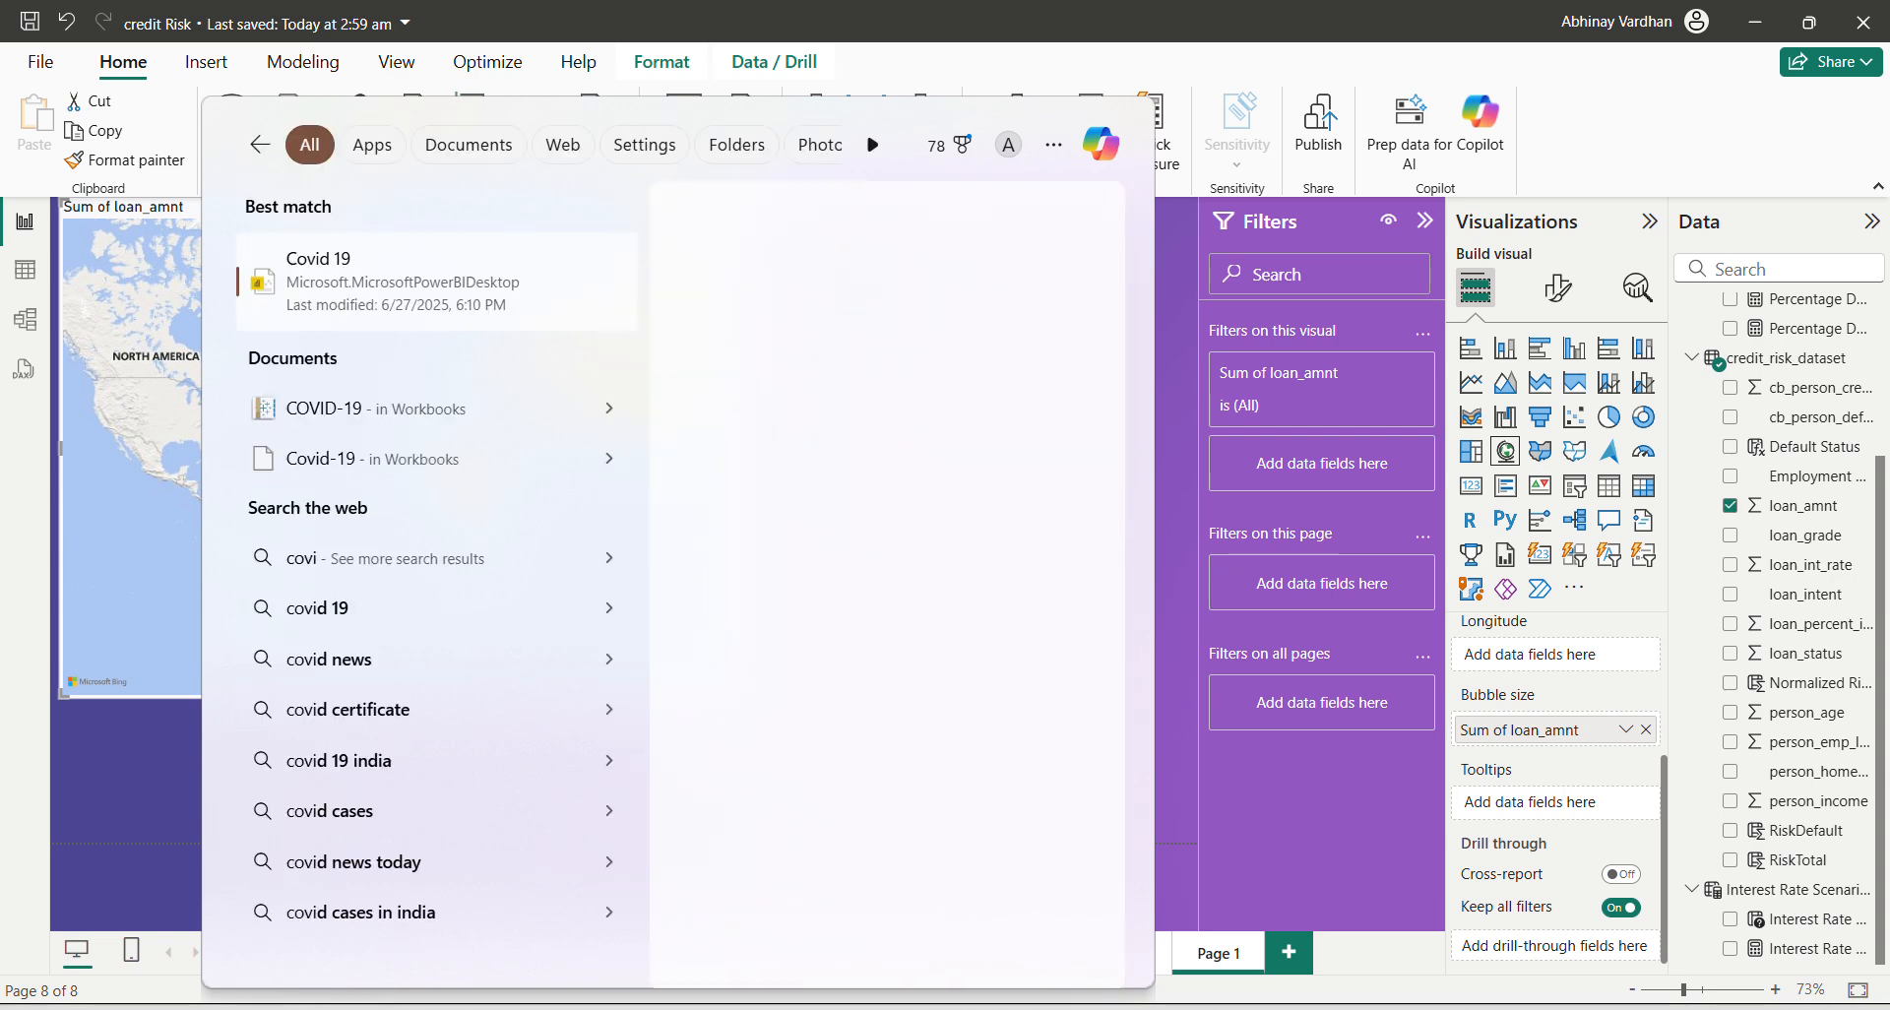
{"action": "left_click", "coordinate": [382, 307]}
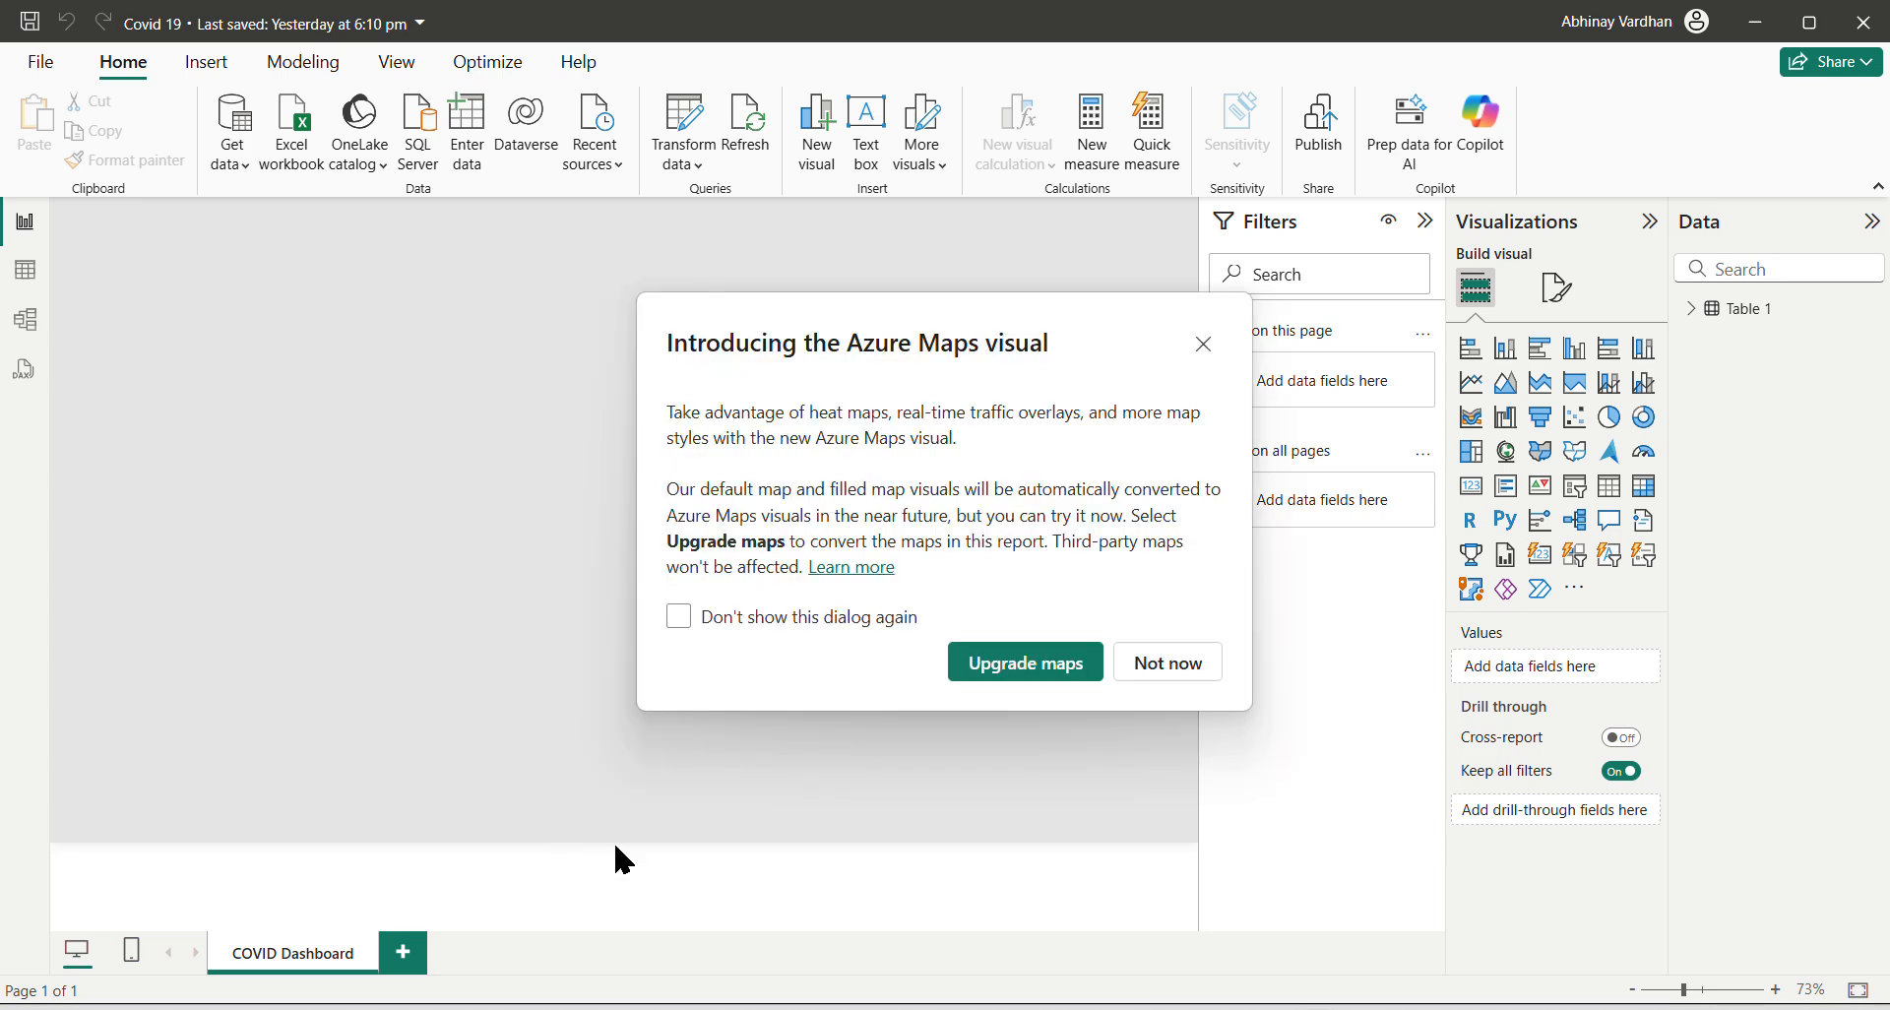
{"action": "left_click", "coordinate": [1080, 679]}
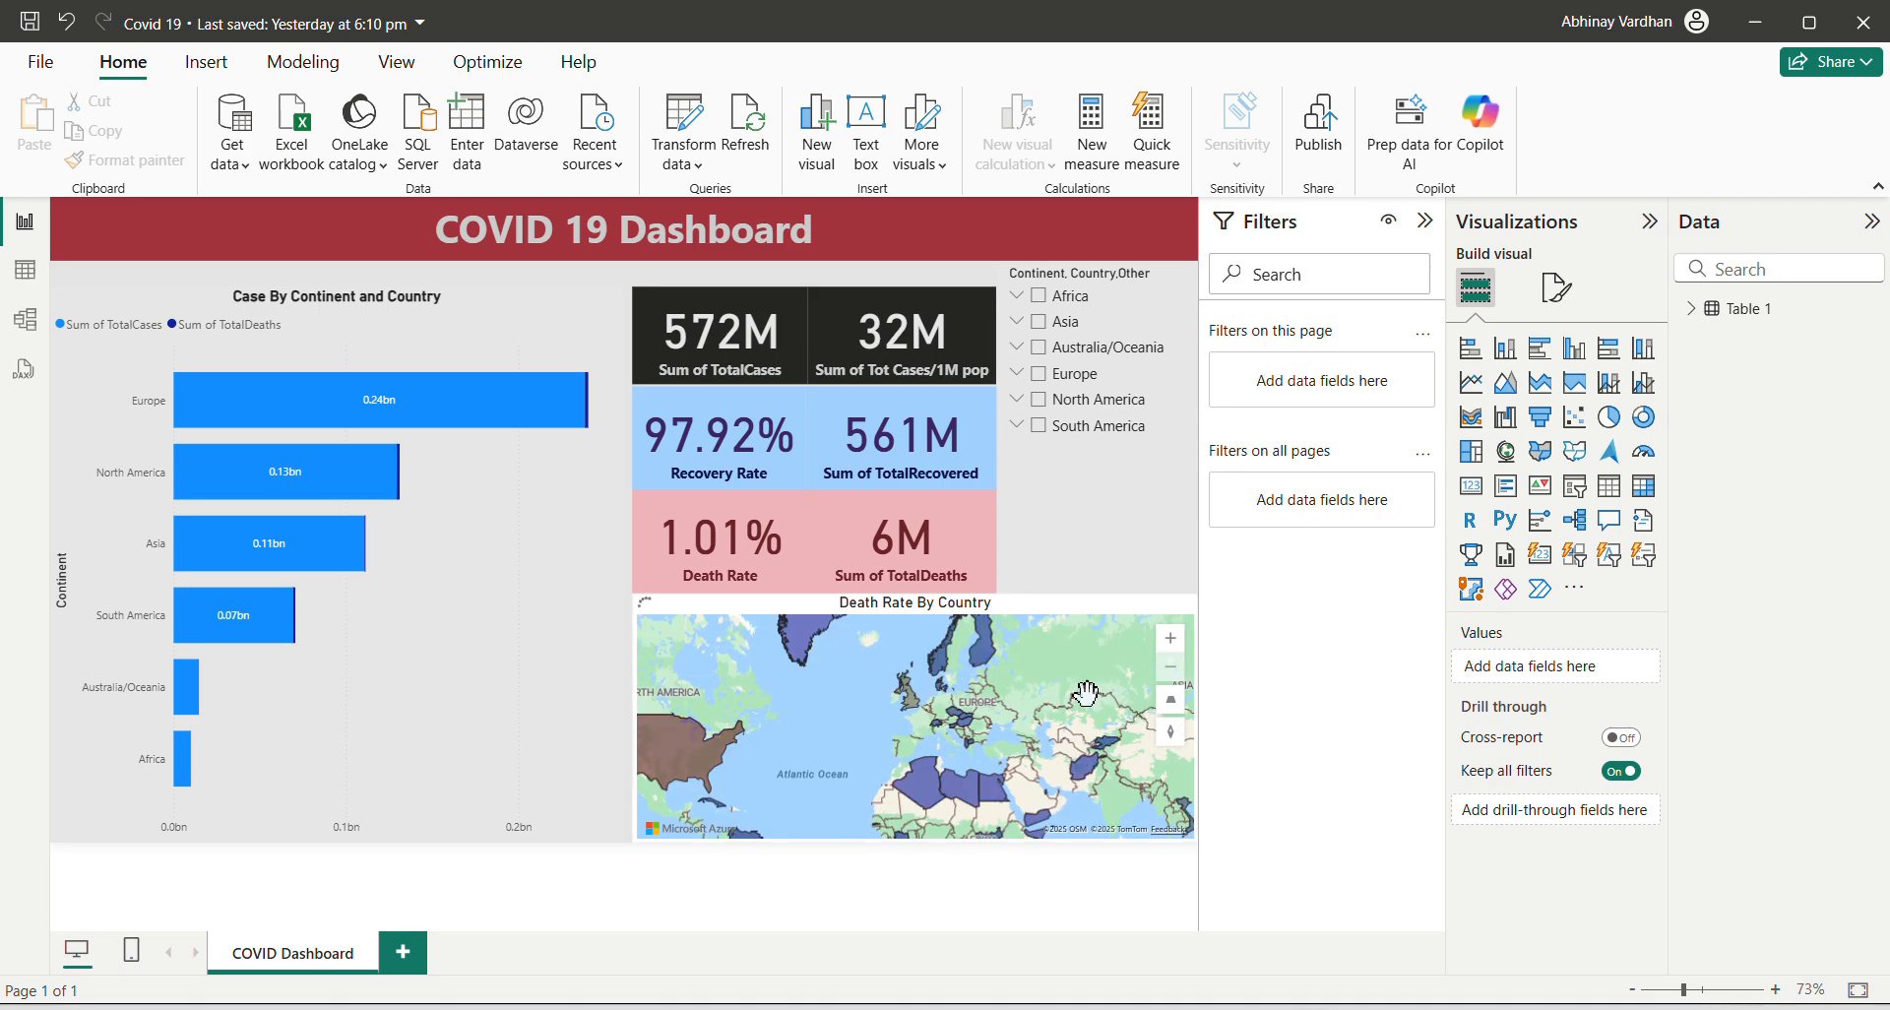
Select the Death Rate By Country map on the COVID dashboard and show its data as a table.
{"action": "scroll", "coordinate": [1087, 693], "scroll_direction": "down", "scroll_amount": 4}
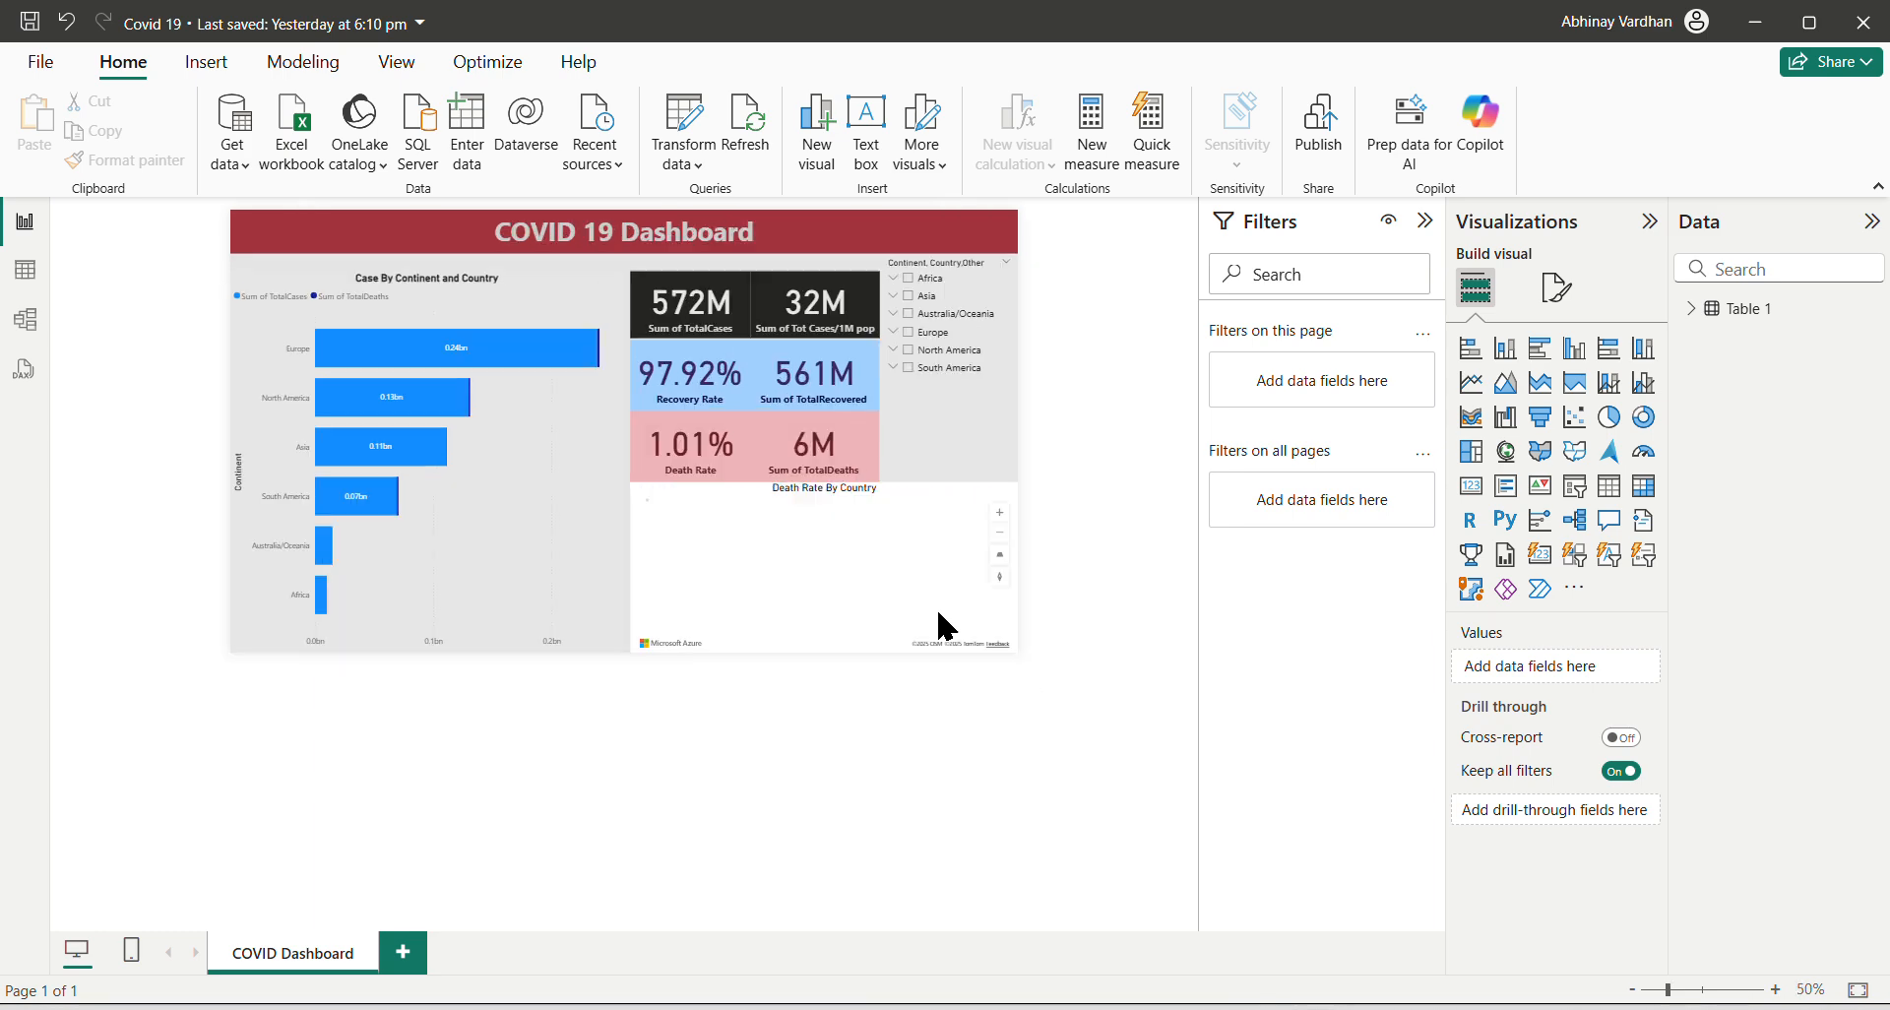
{"action": "scroll", "coordinate": [938, 613], "scroll_direction": "up", "scroll_amount": 4}
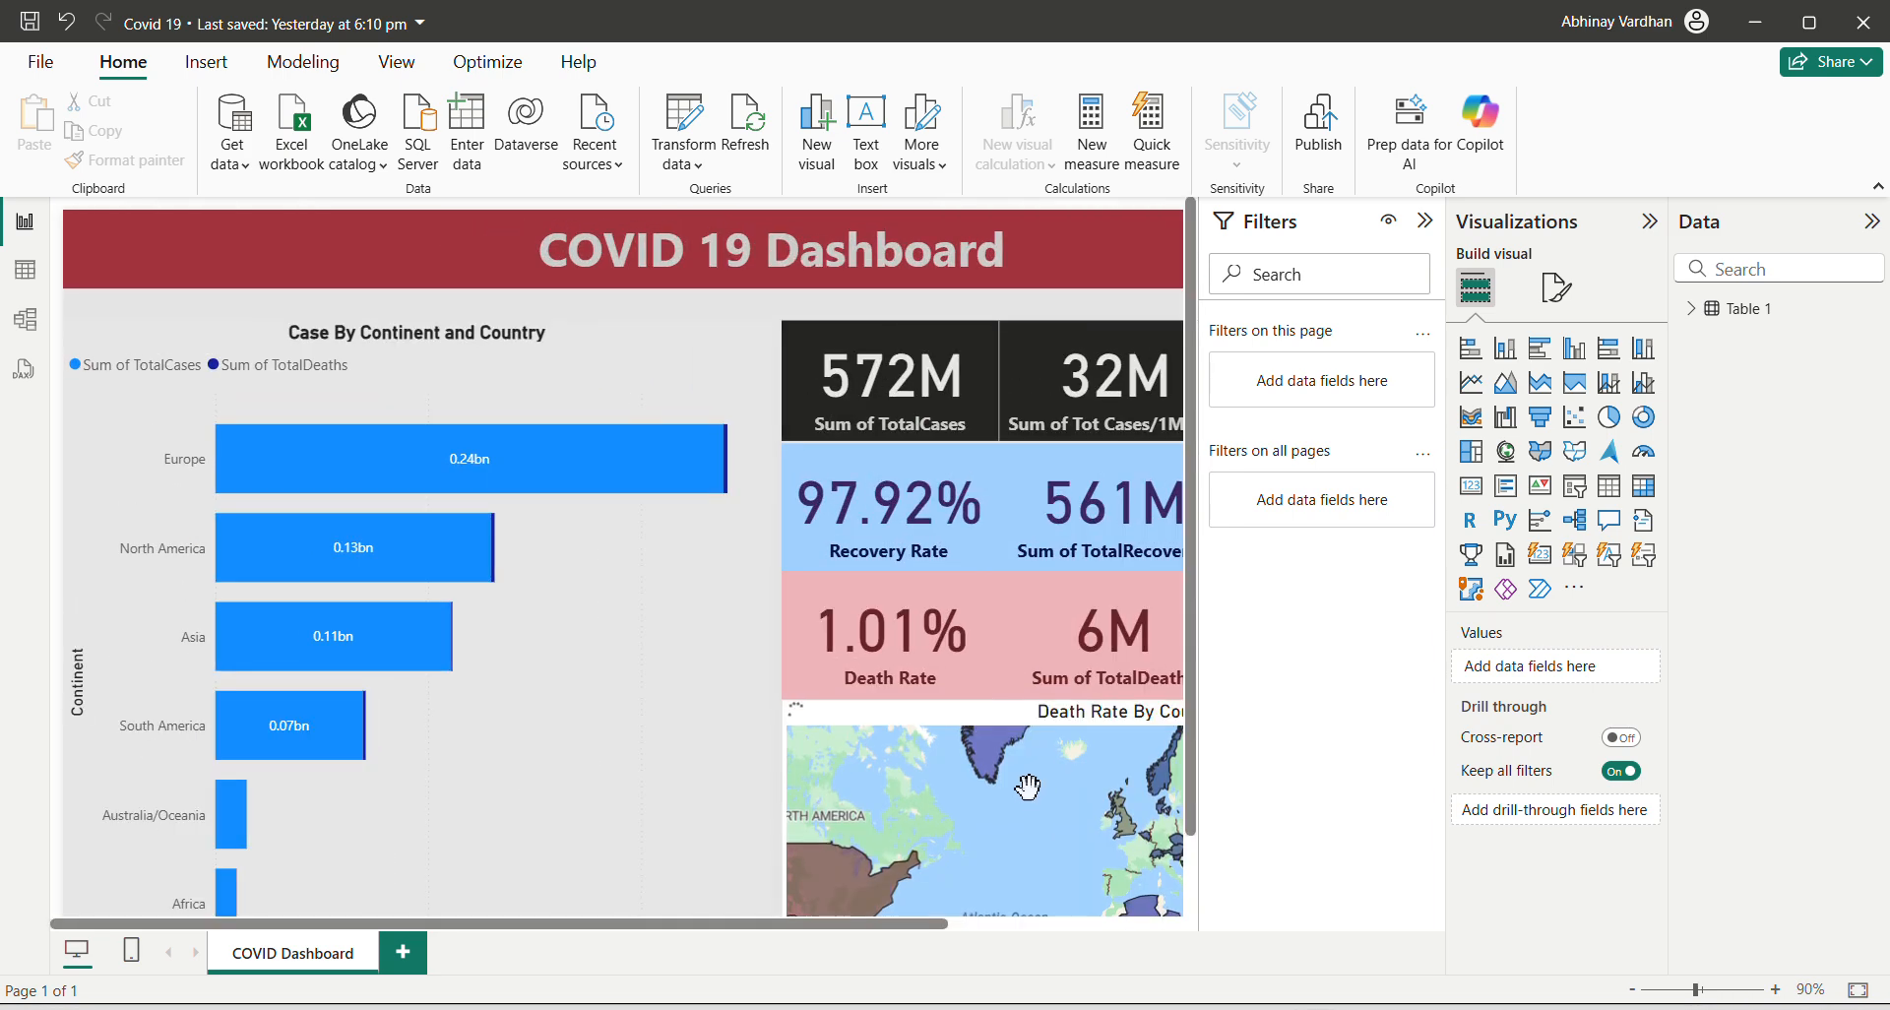
{"action": "left_click", "coordinate": [1028, 787]}
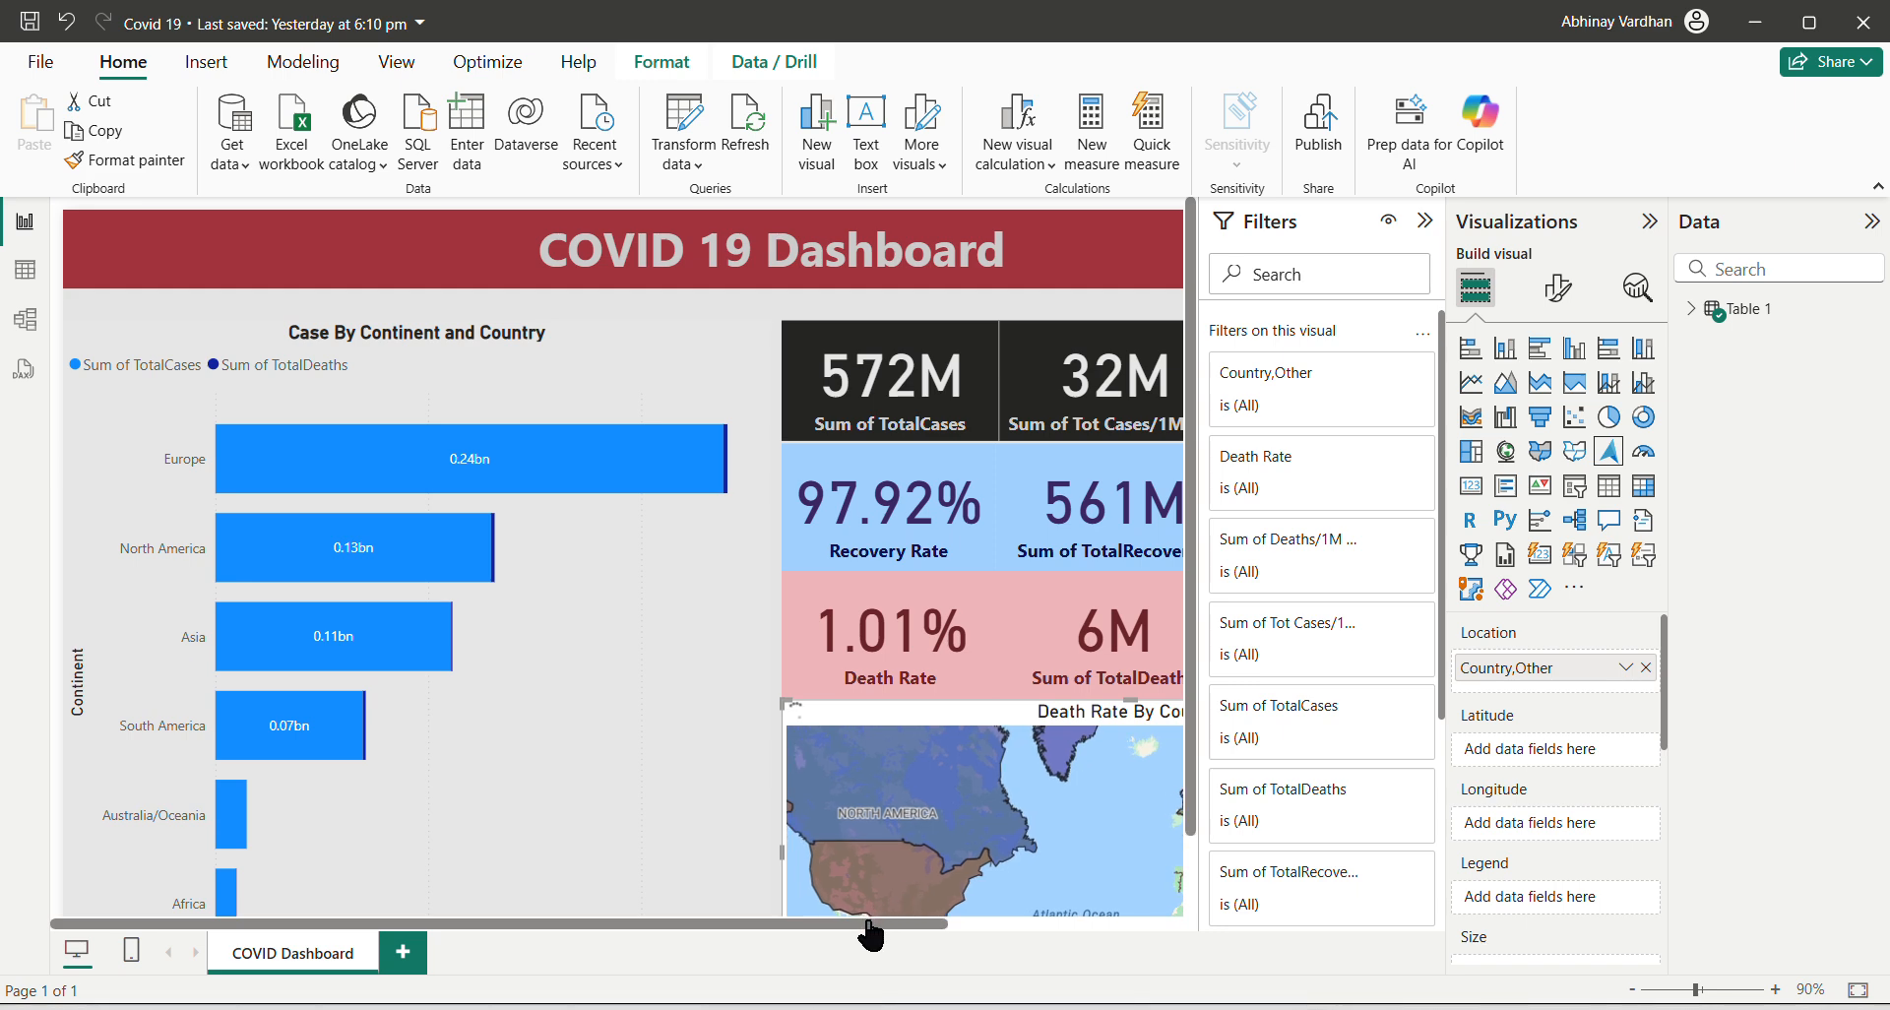
{"action": "left_click_drag", "start_coordinate": [869, 923], "coordinate": [1108, 922]}
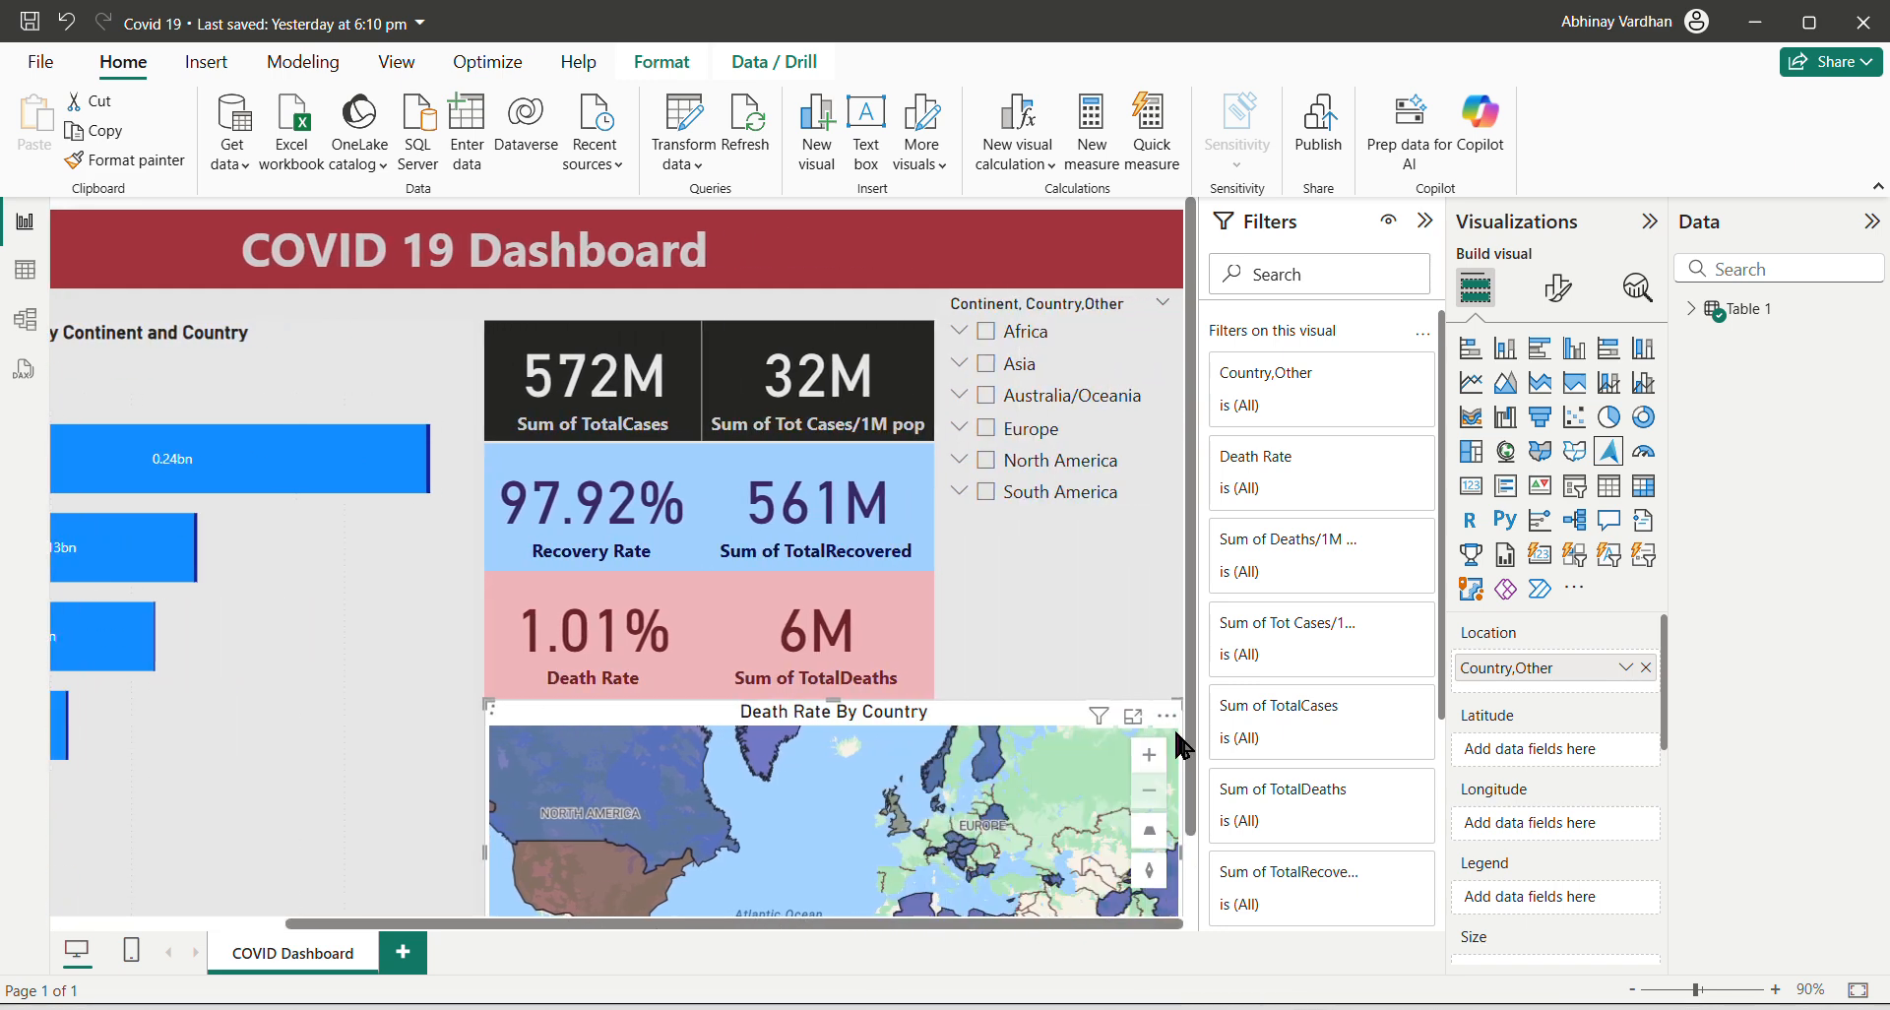
{"action": "scroll", "coordinate": [1194, 720], "scroll_direction": "down", "scroll_amount": 2}
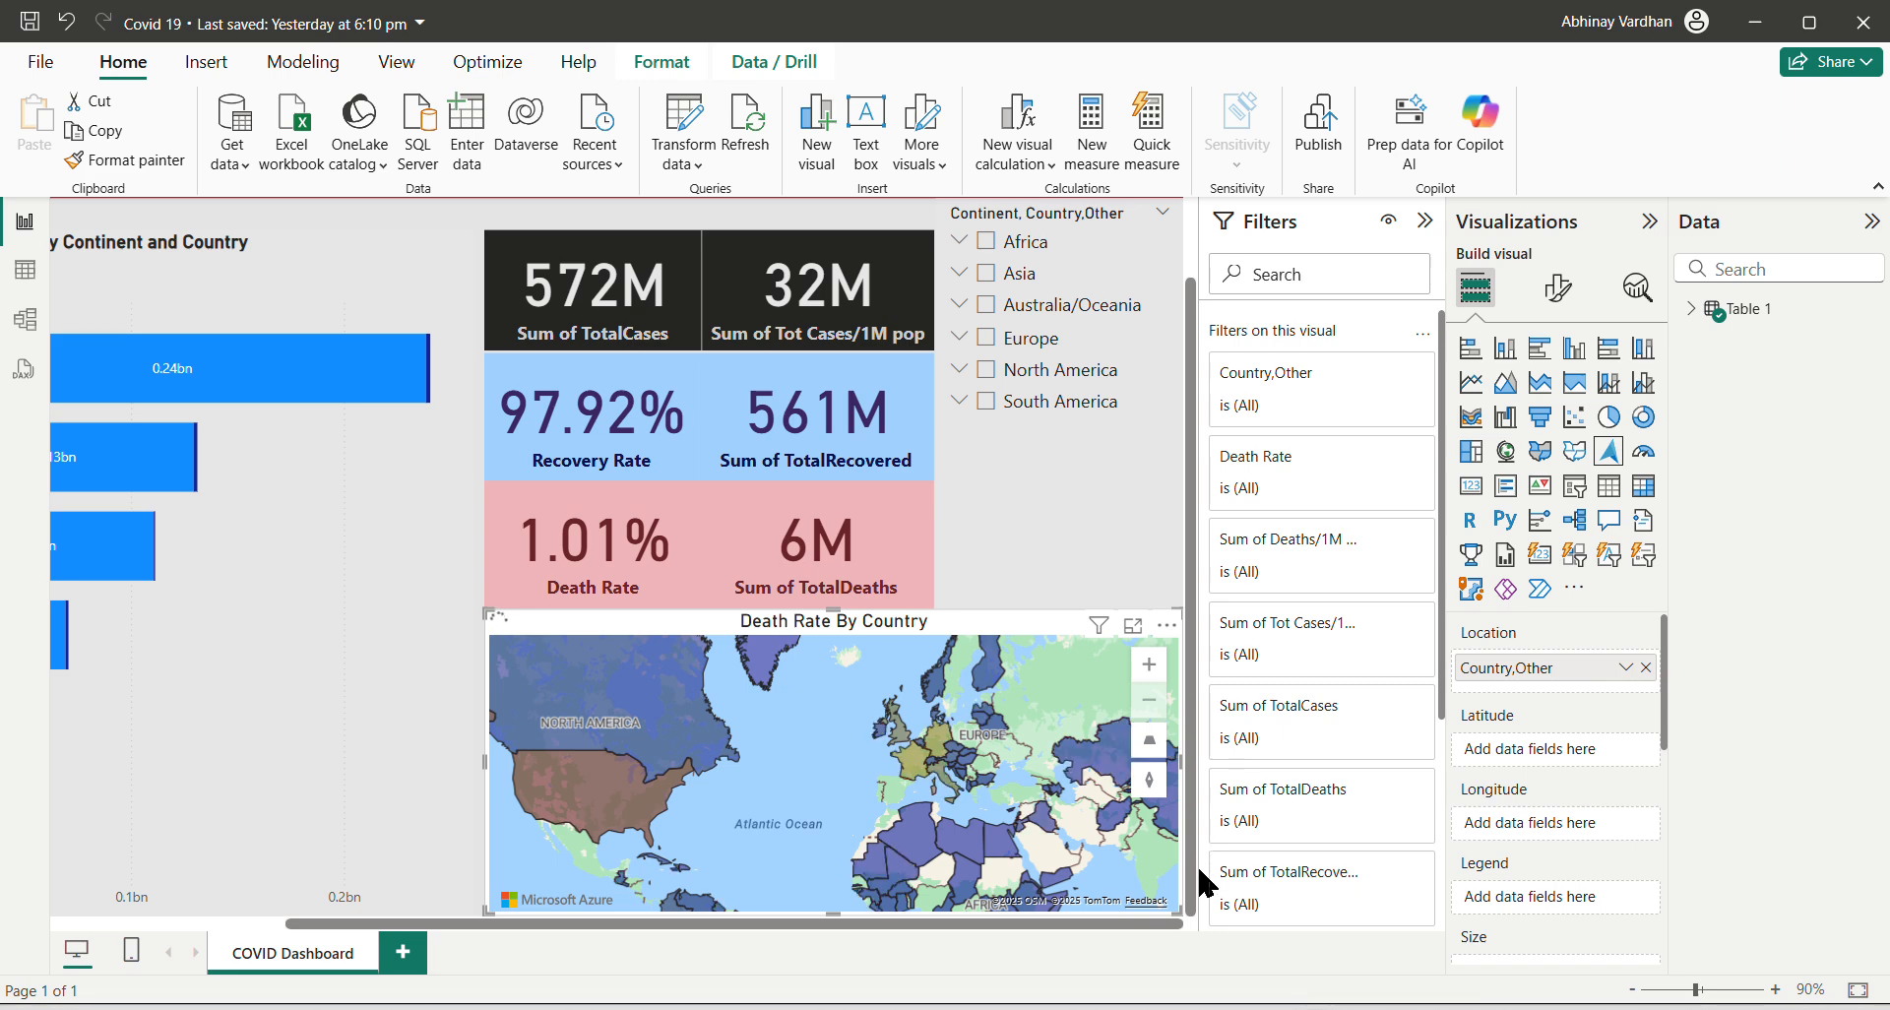
{"action": "left_click", "coordinate": [1167, 625]}
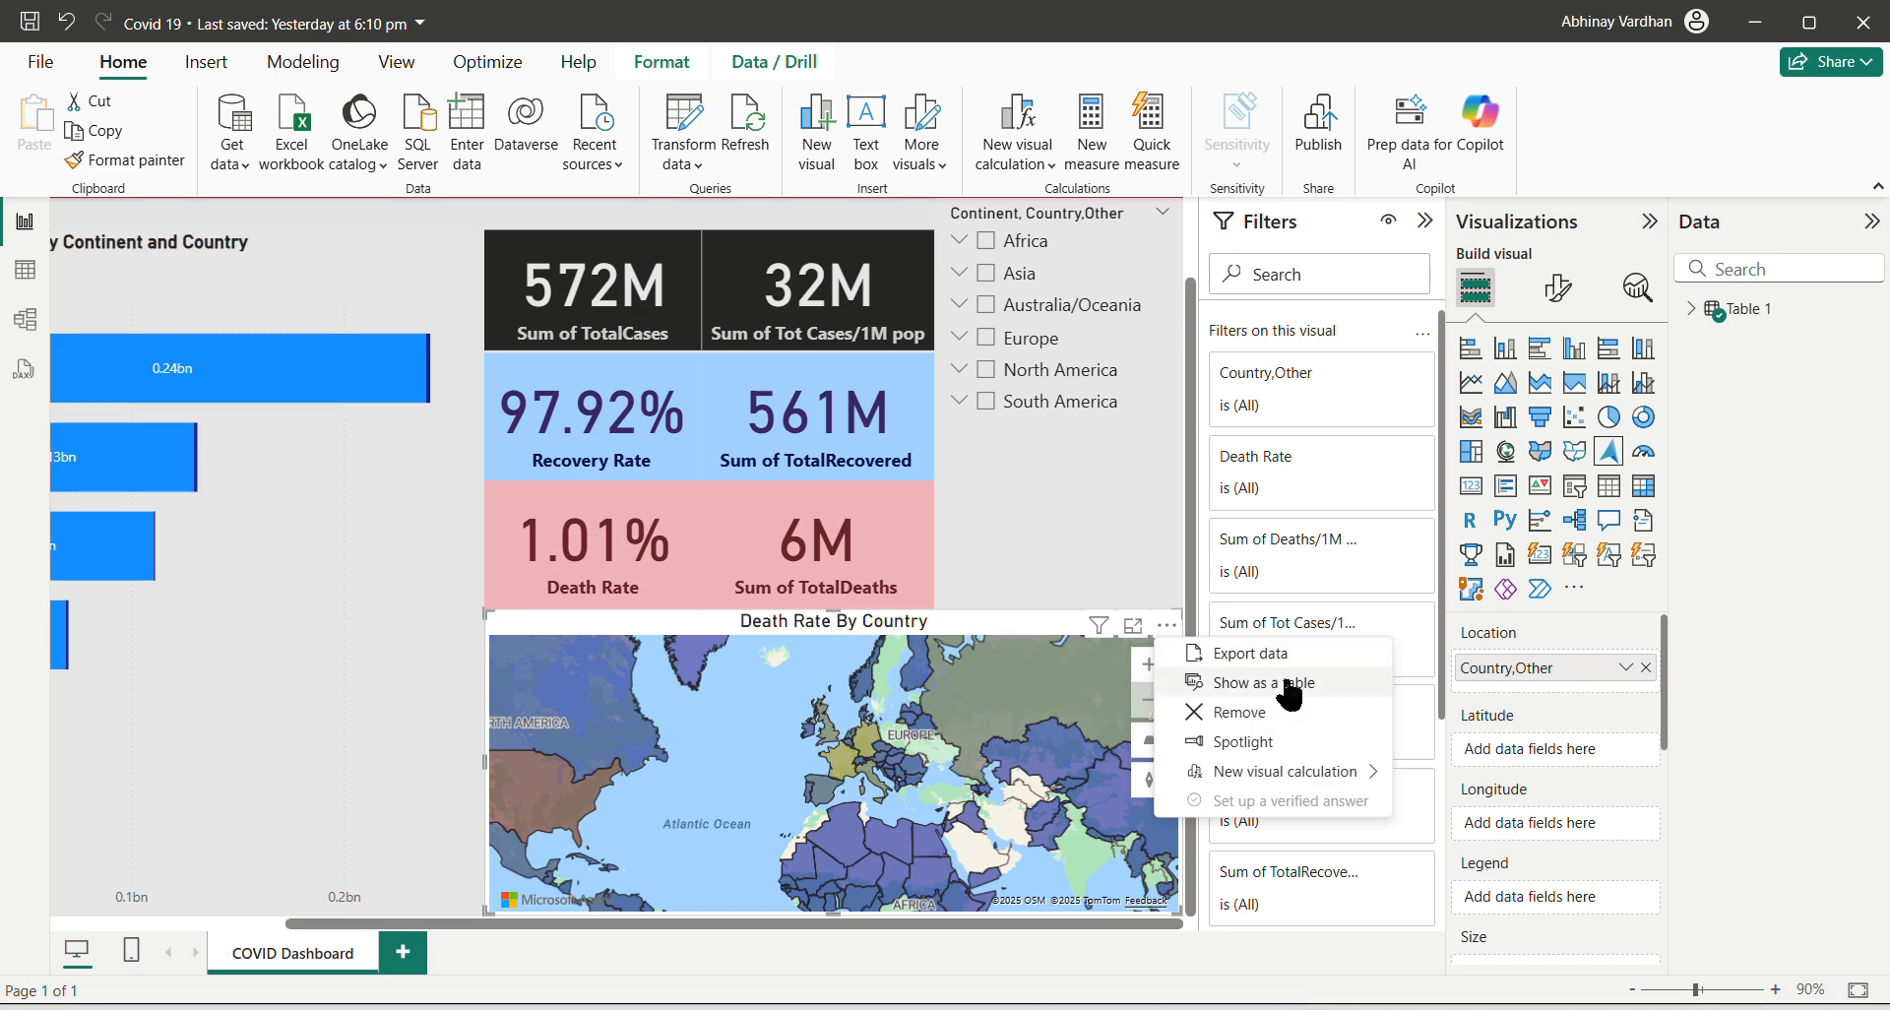
{"action": "left_click", "coordinate": [1242, 683]}
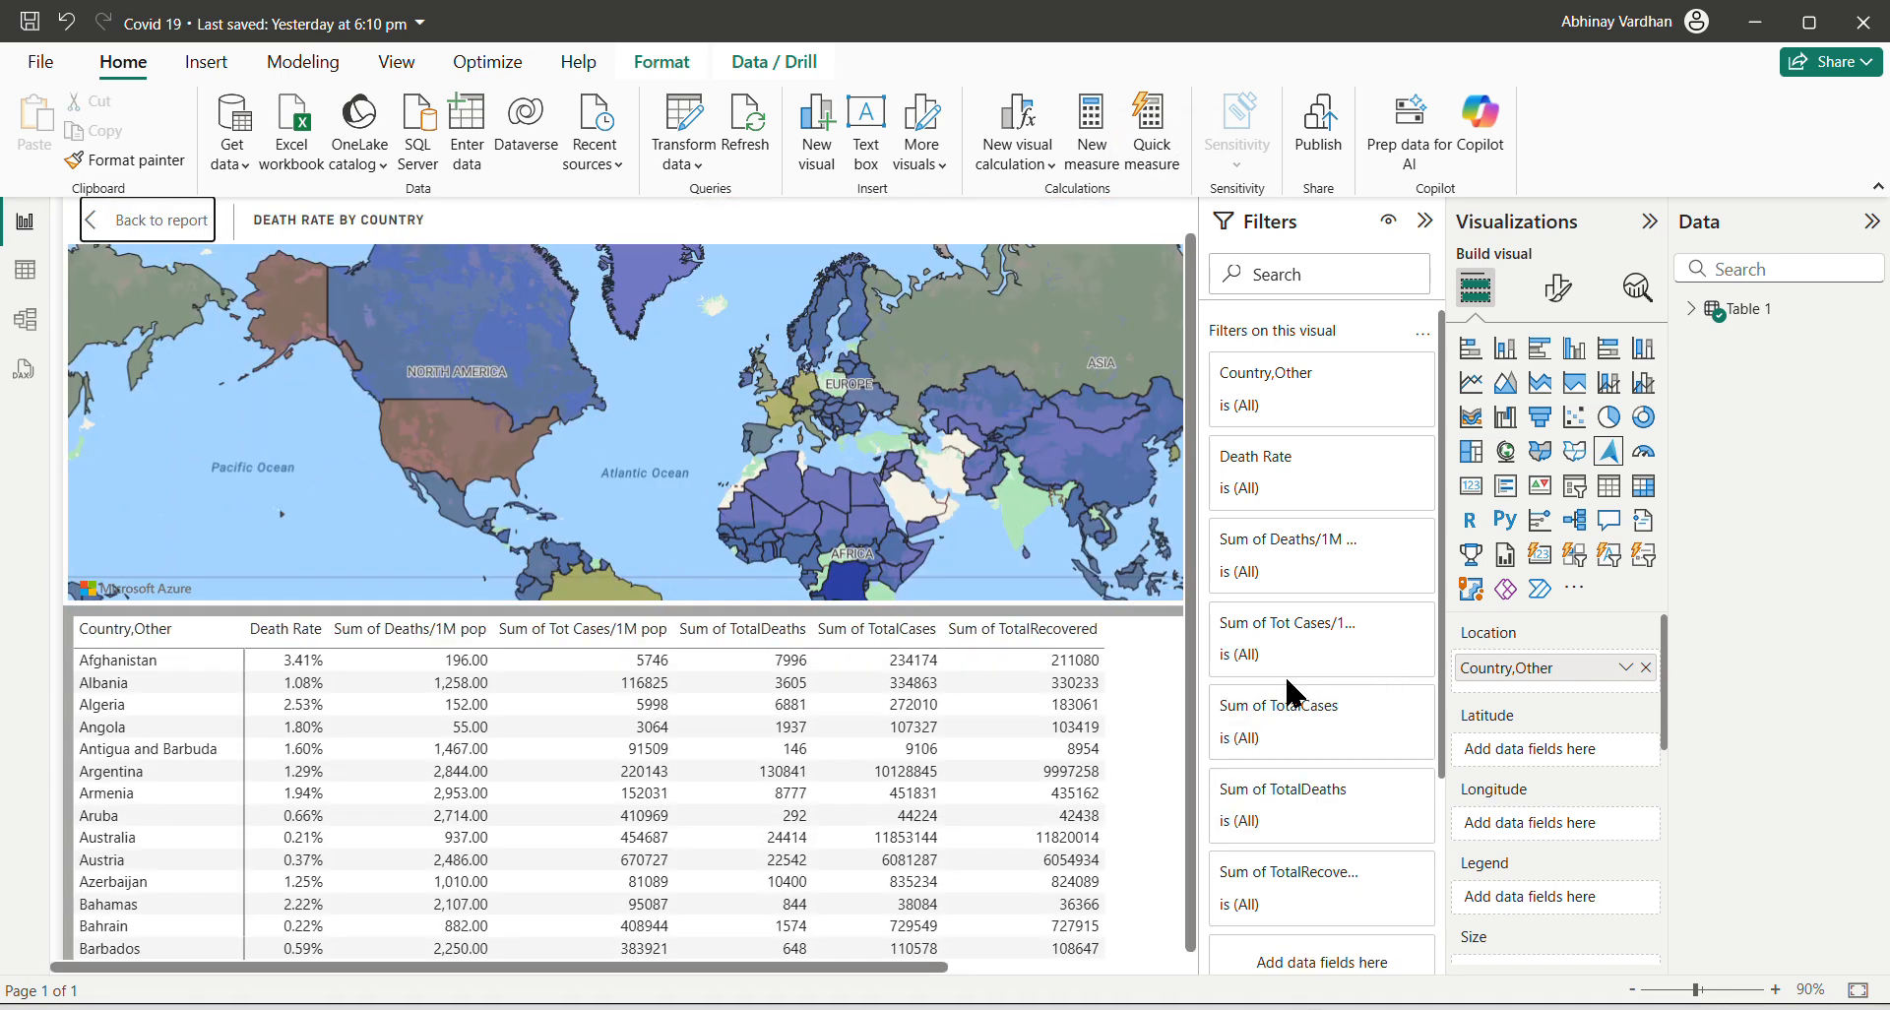
Expand the Table 1 fields, then examine the map's tooltip fields and the country details for Russia on the map.
{"action": "mouse_move", "coordinate": [866, 425]}
{"action": "mouse_move", "coordinate": [471, 451]}
{"action": "left_click", "coordinate": [1691, 309]}
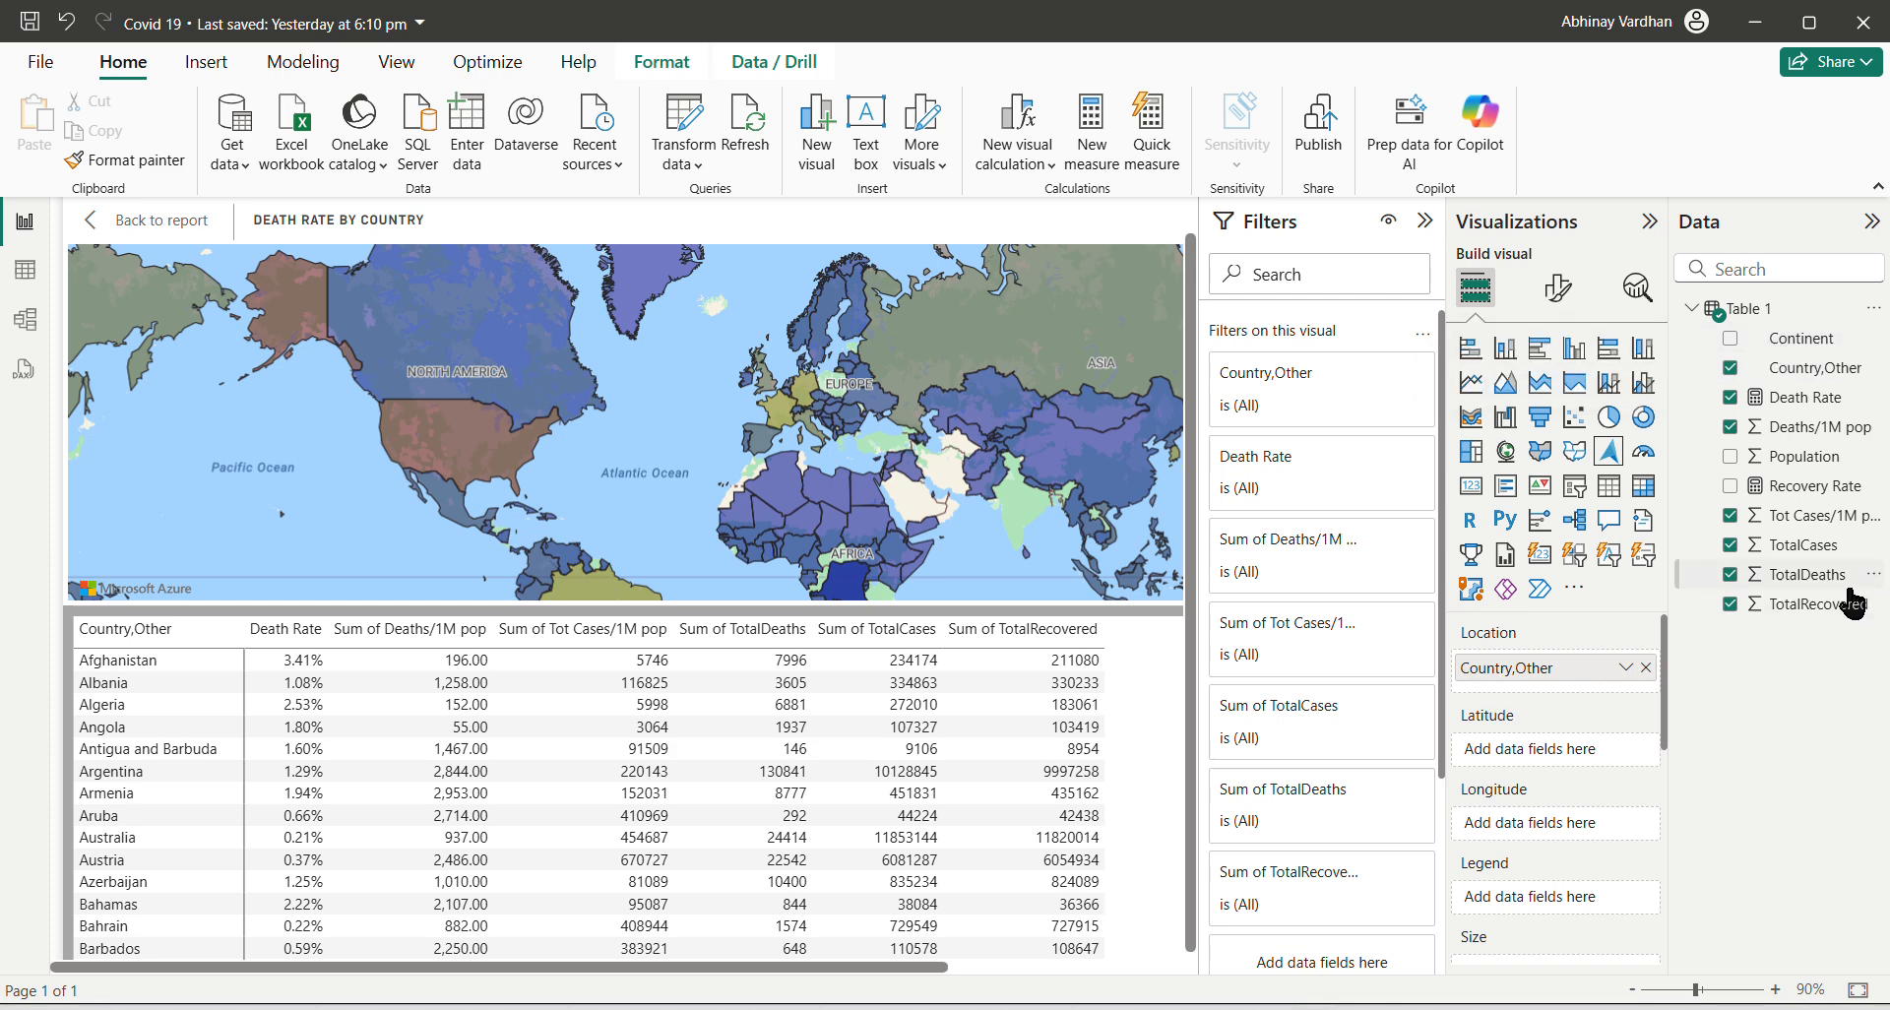
{"action": "scroll", "coordinate": [1565, 945], "scroll_direction": "down", "scroll_amount": 3}
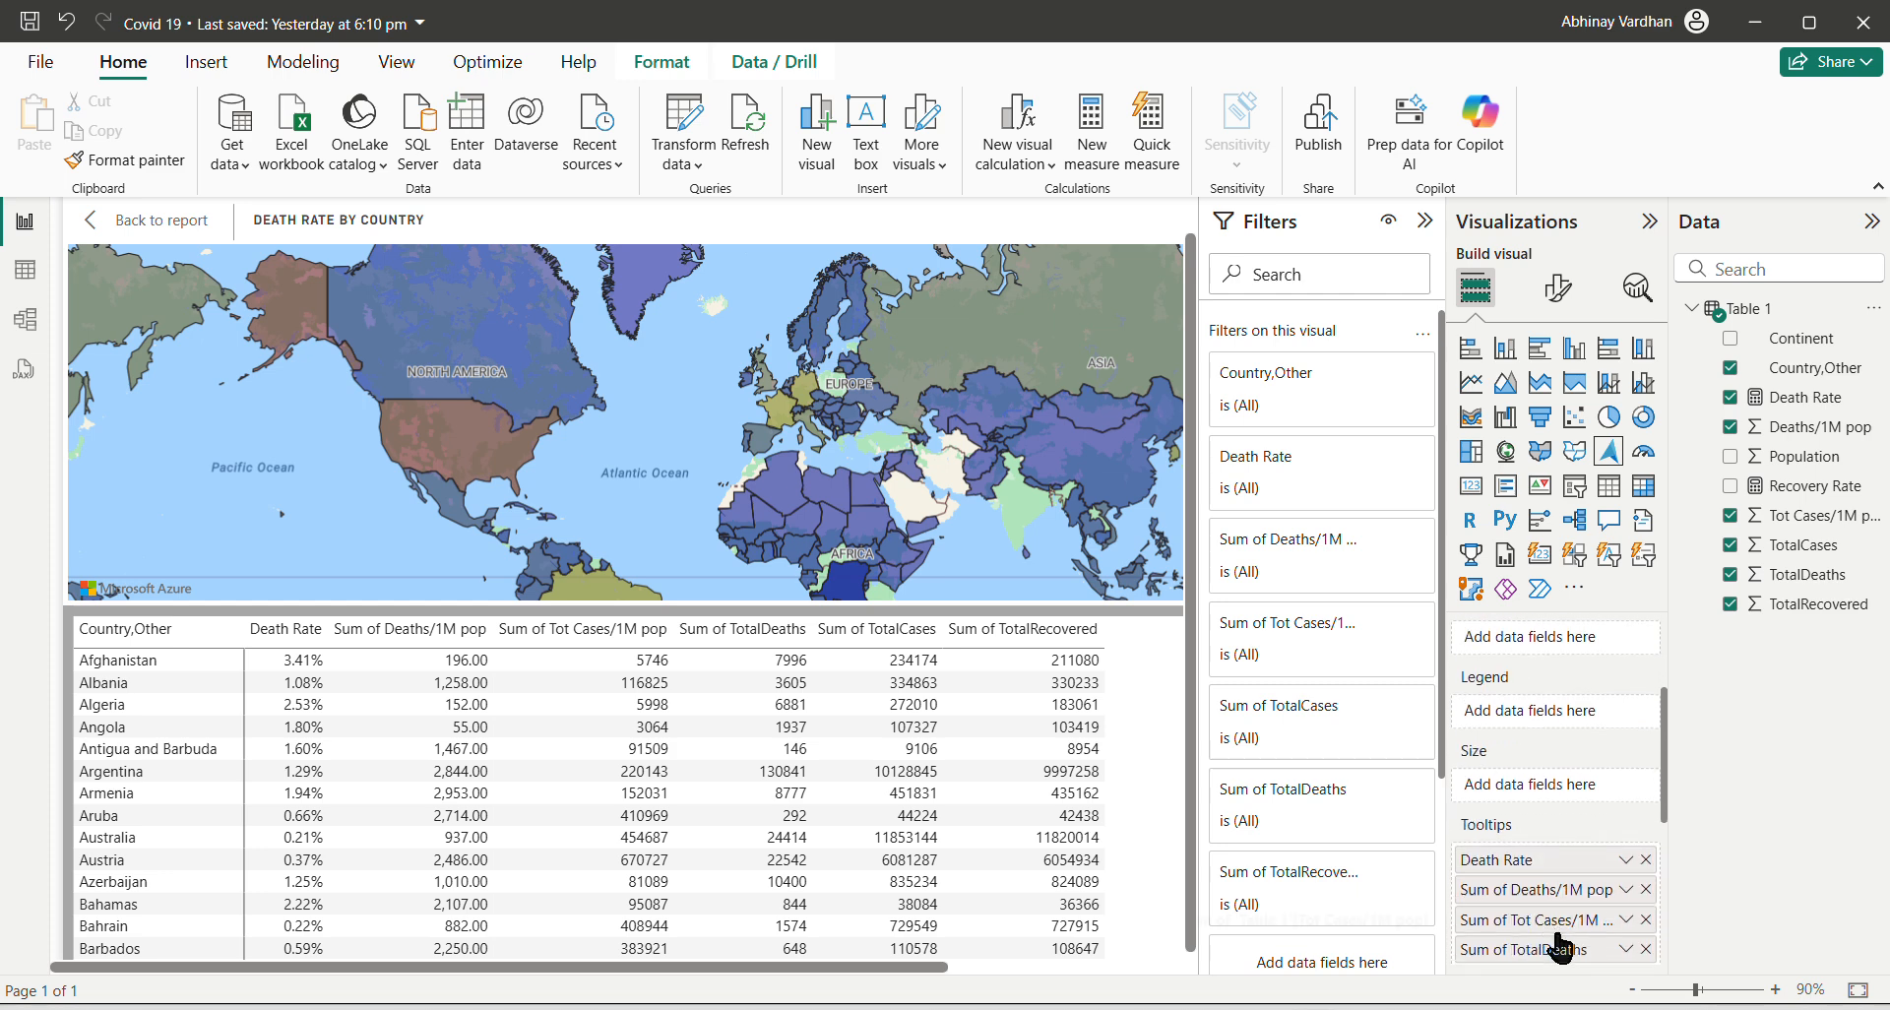
{"action": "scroll", "coordinate": [1575, 871], "scroll_direction": "down", "scroll_amount": 1}
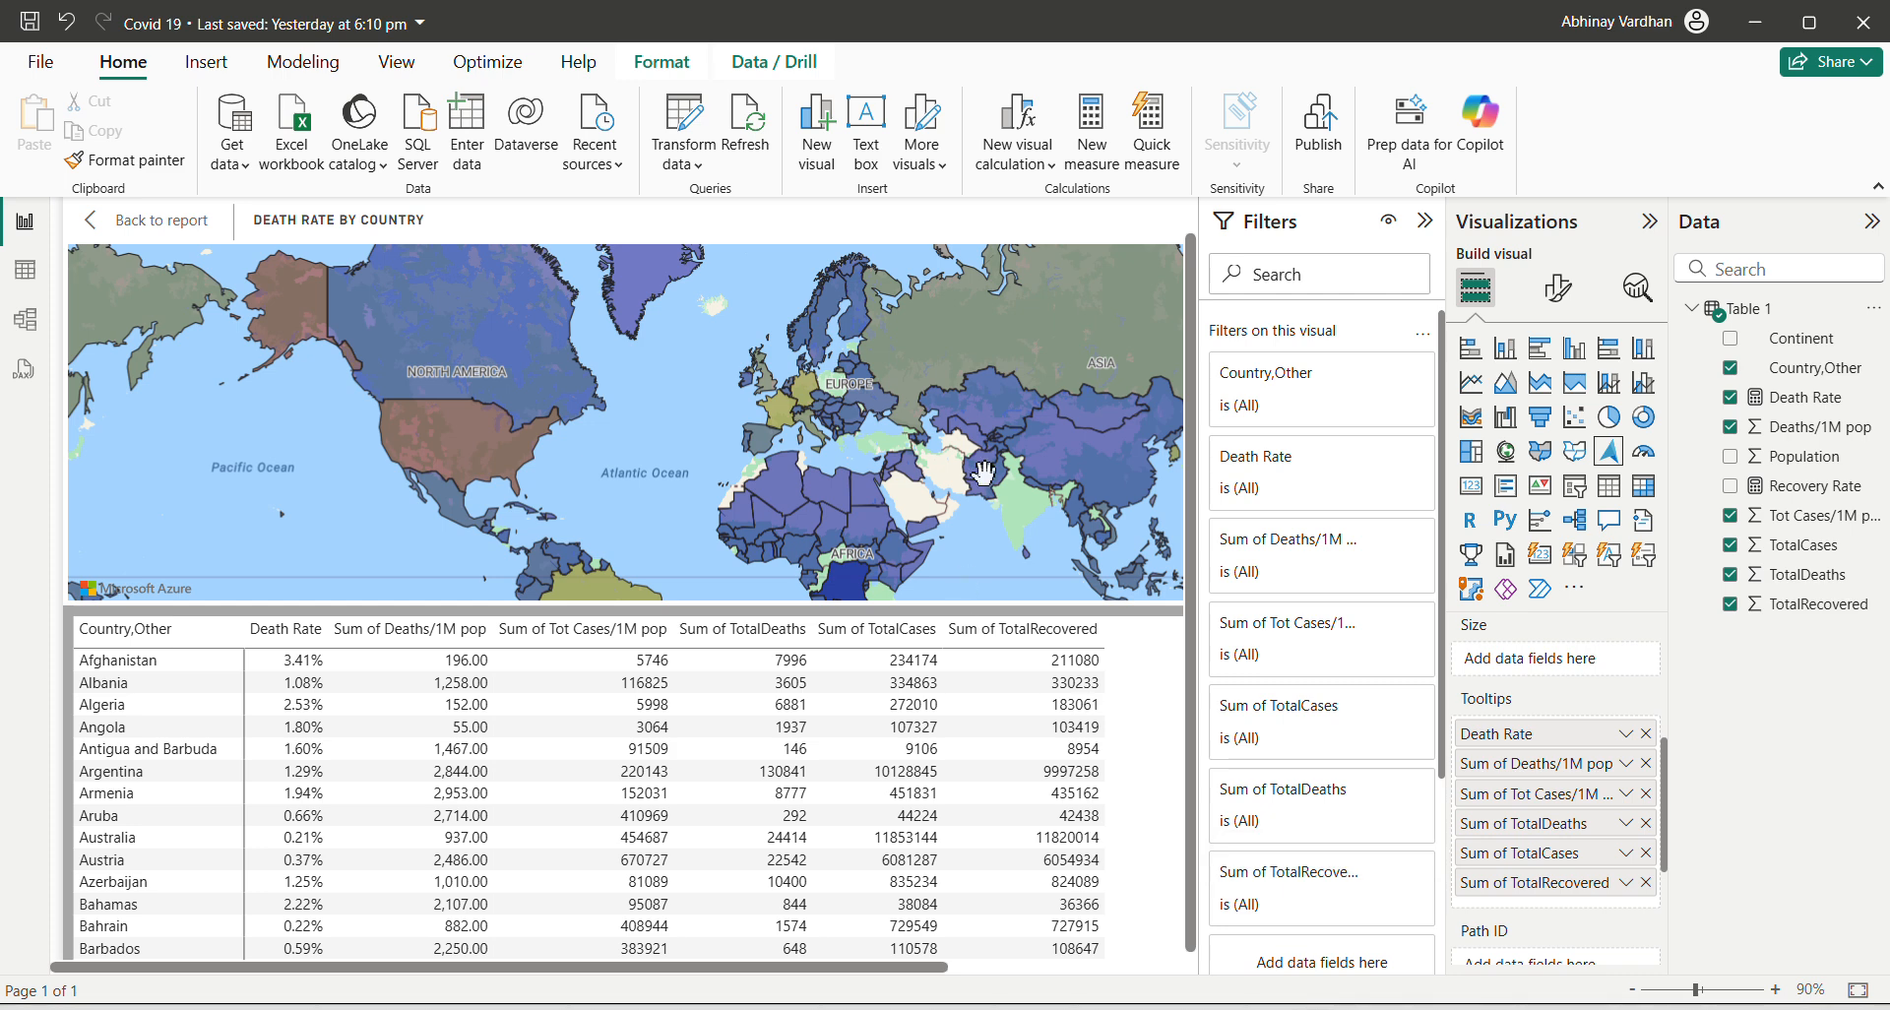
{"action": "mouse_move", "coordinate": [1059, 333]}
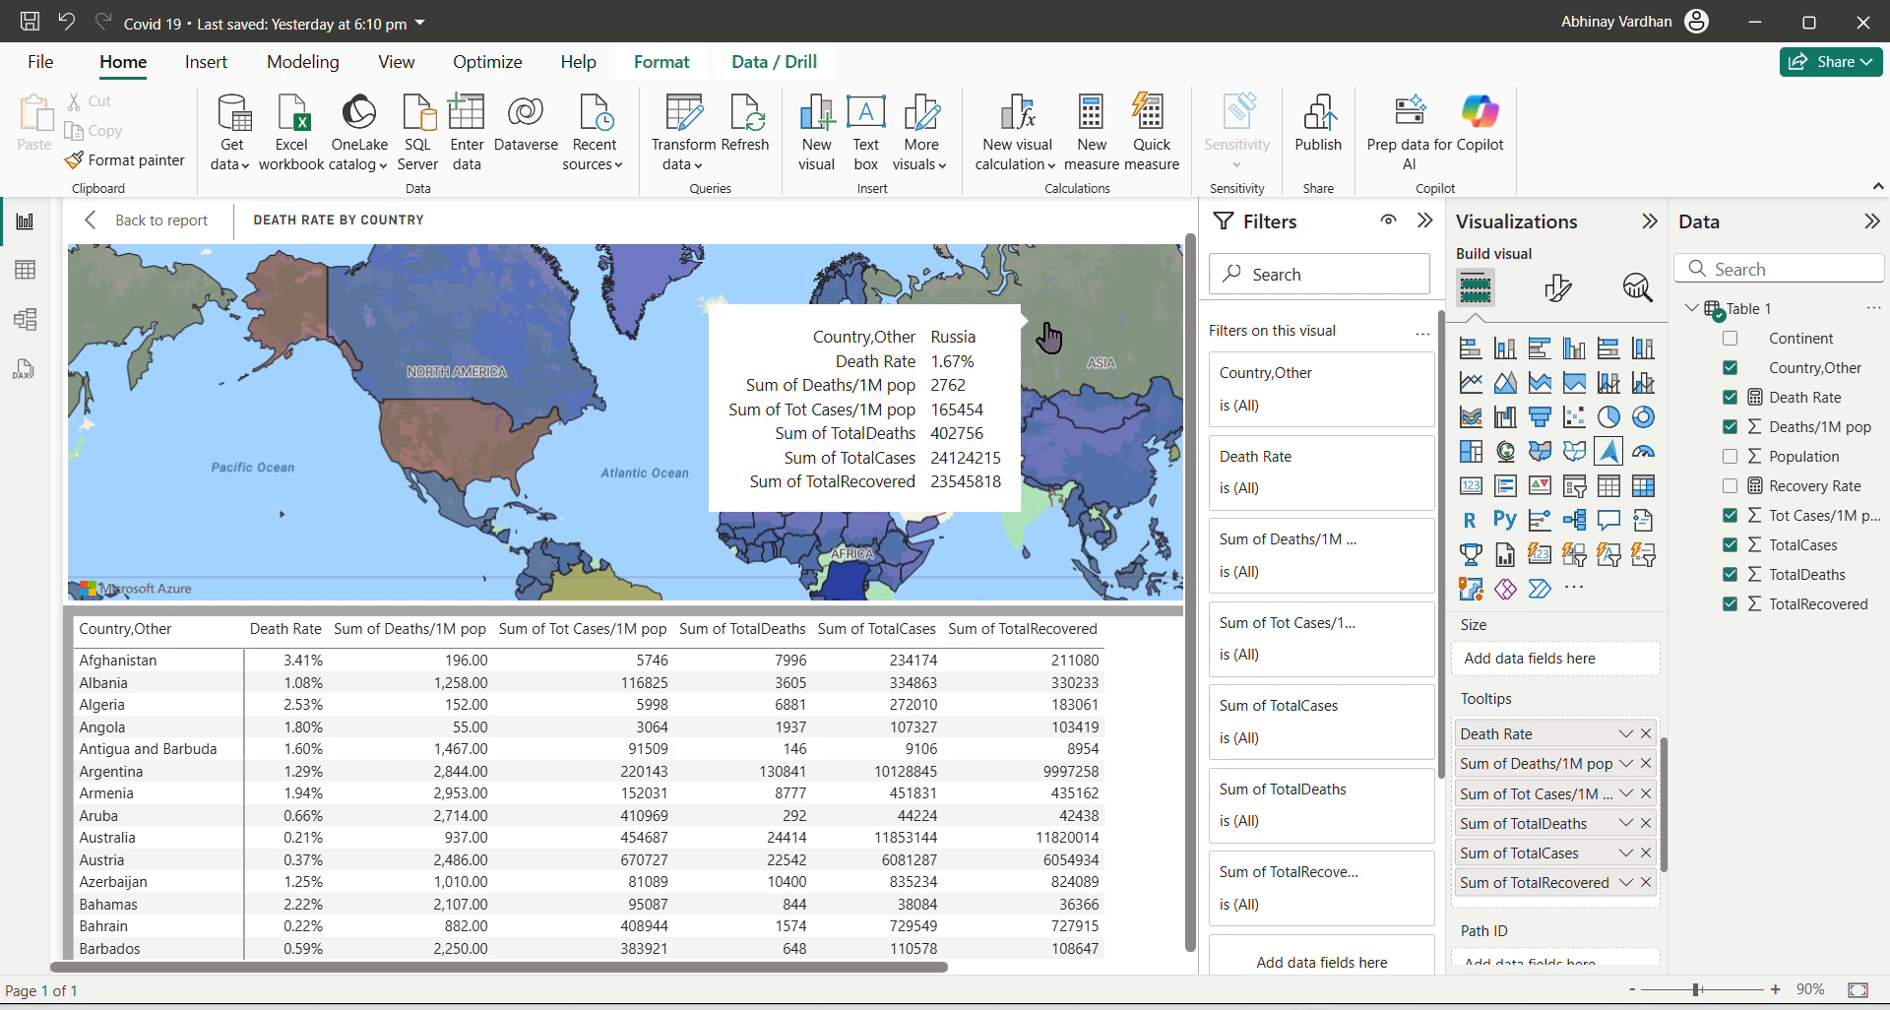
{"action": "mouse_move", "coordinate": [463, 362]}
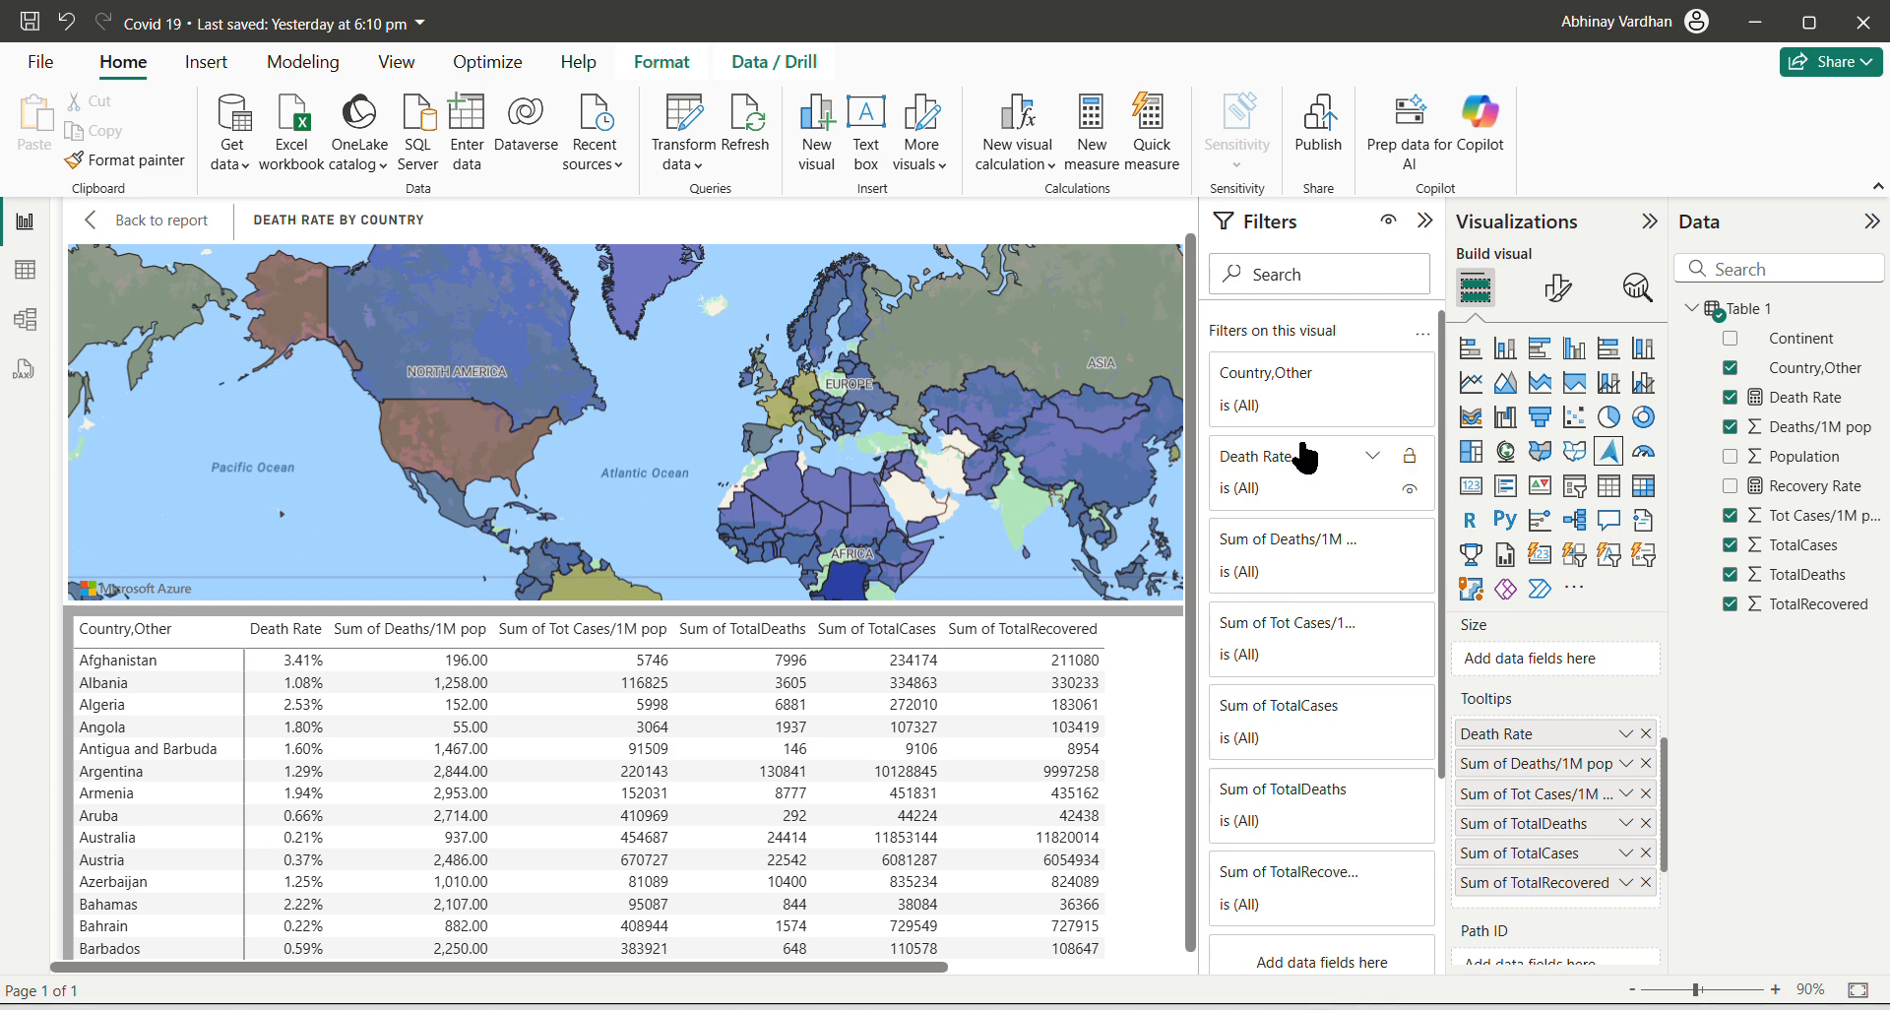
Convert the Death Rate By Country visual to the Map type, trying the Shape map before returning to Map.
{"action": "left_click", "coordinate": [1519, 440]}
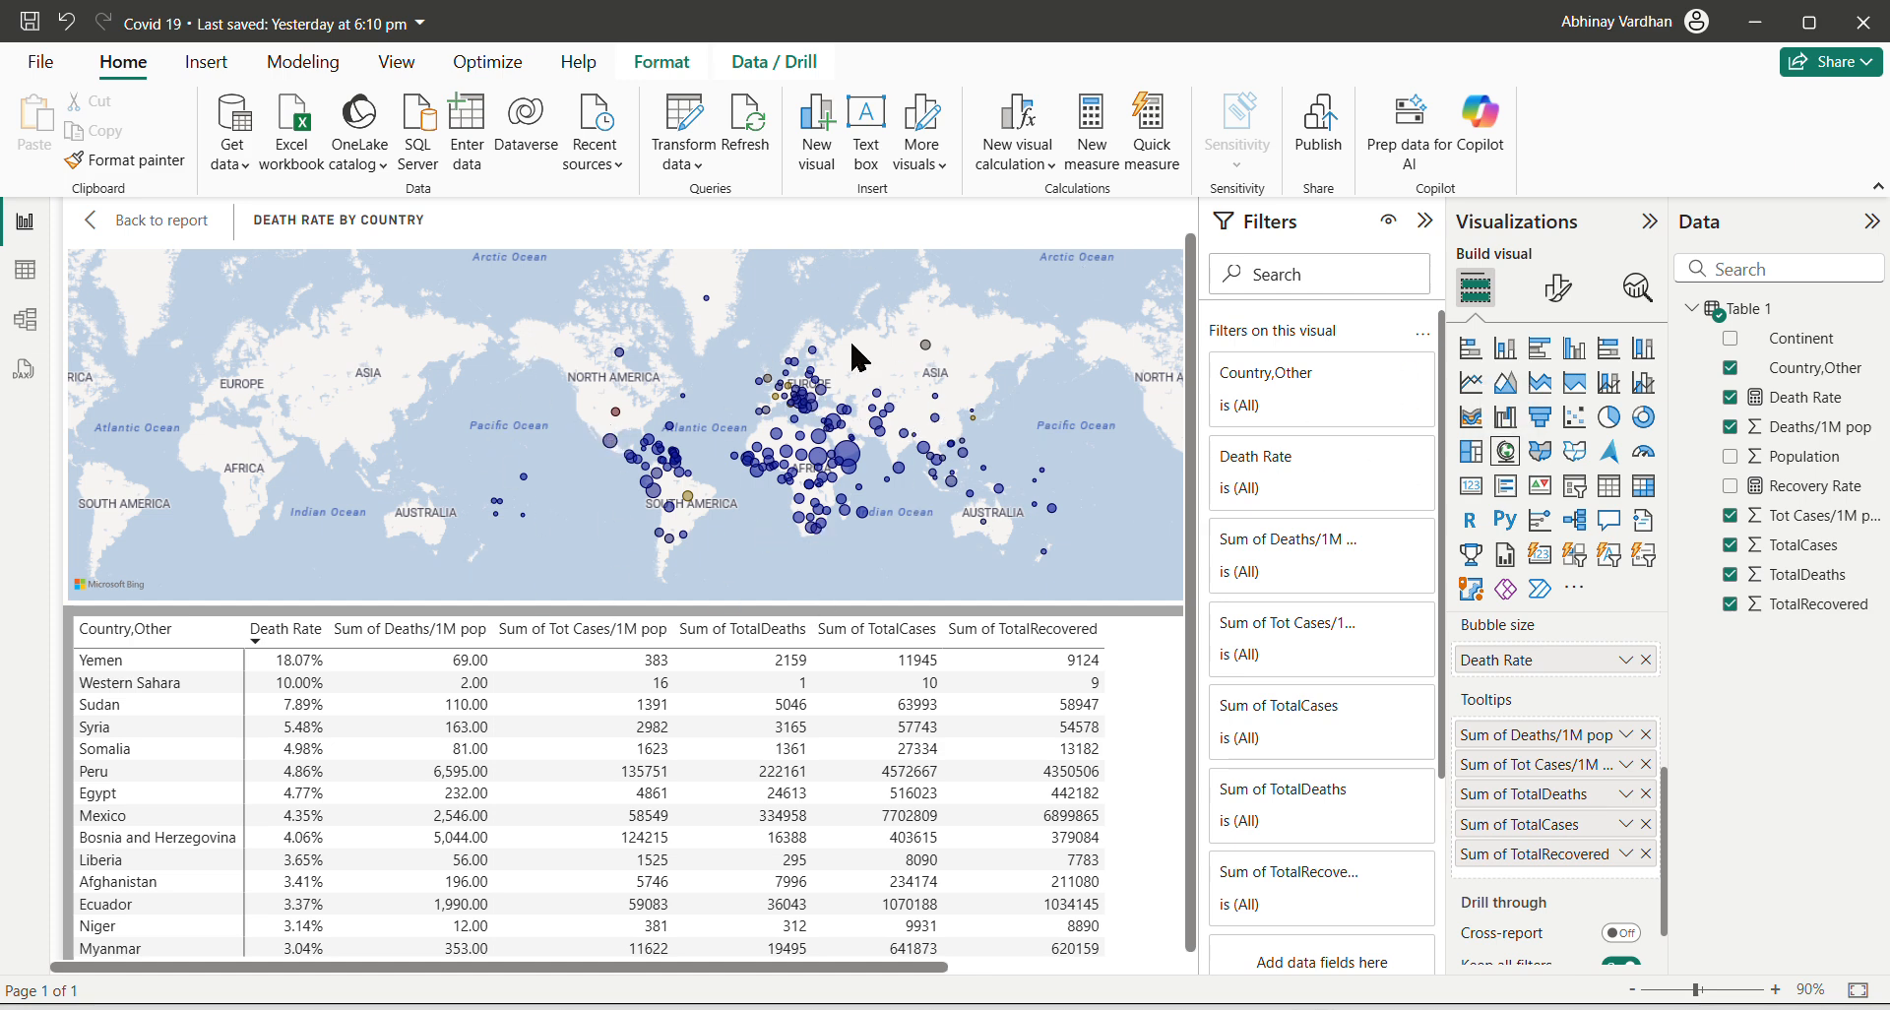
{"action": "left_click", "coordinate": [1574, 453]}
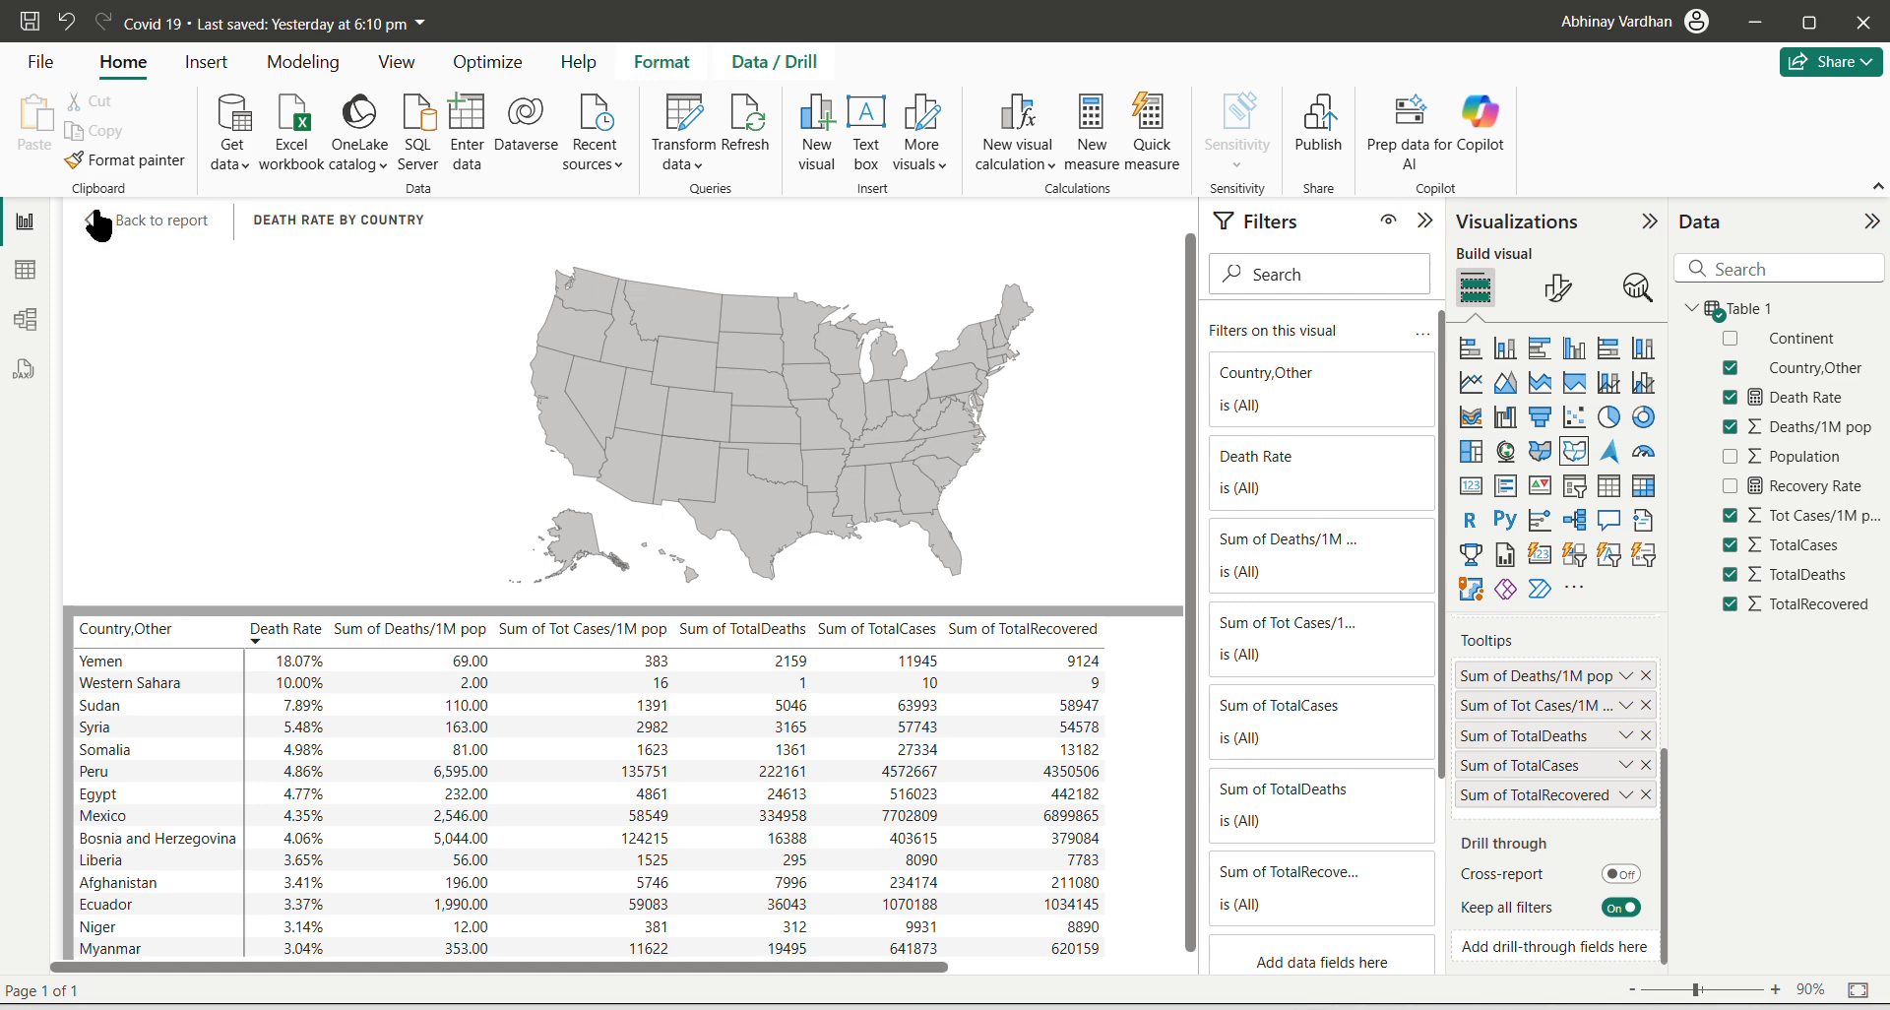
{"action": "left_click", "coordinate": [1505, 453]}
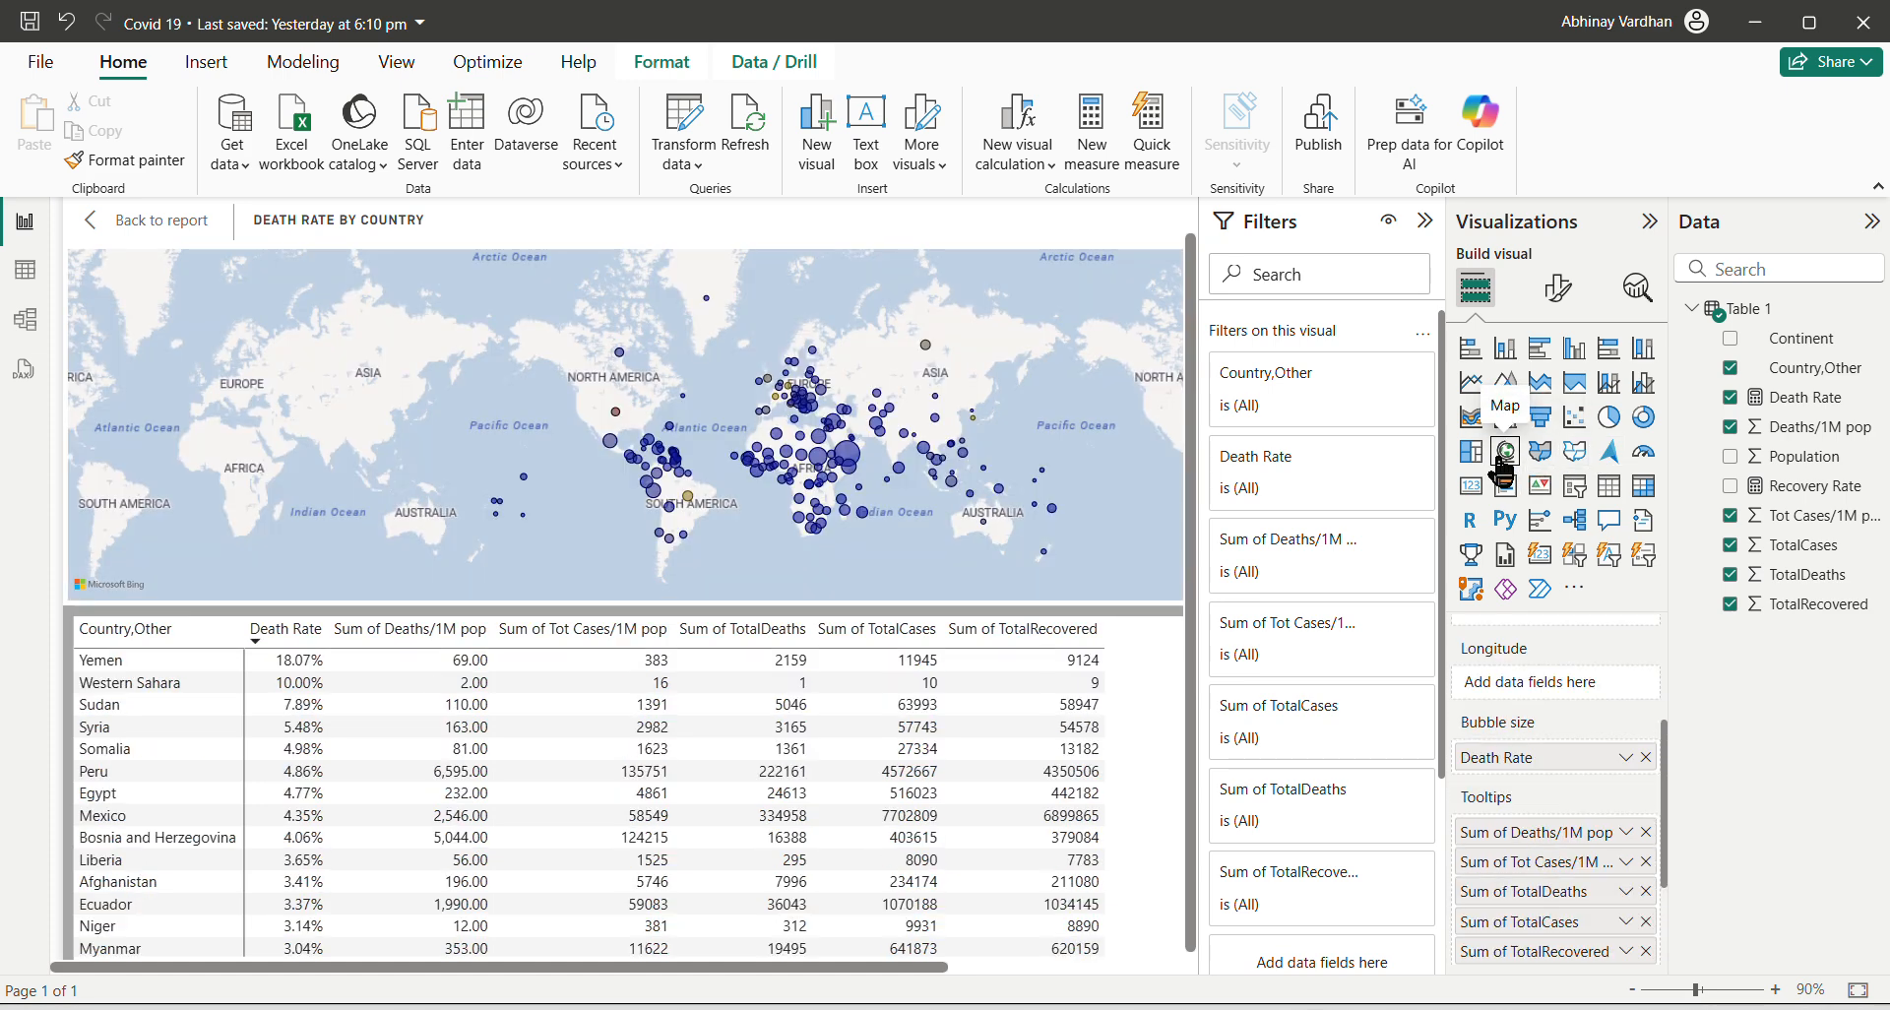
Return to the credit Risk report and look through its pages, ending on SCENARIO POSSIBILITY.
{"action": "left_click", "coordinate": [1744, 34]}
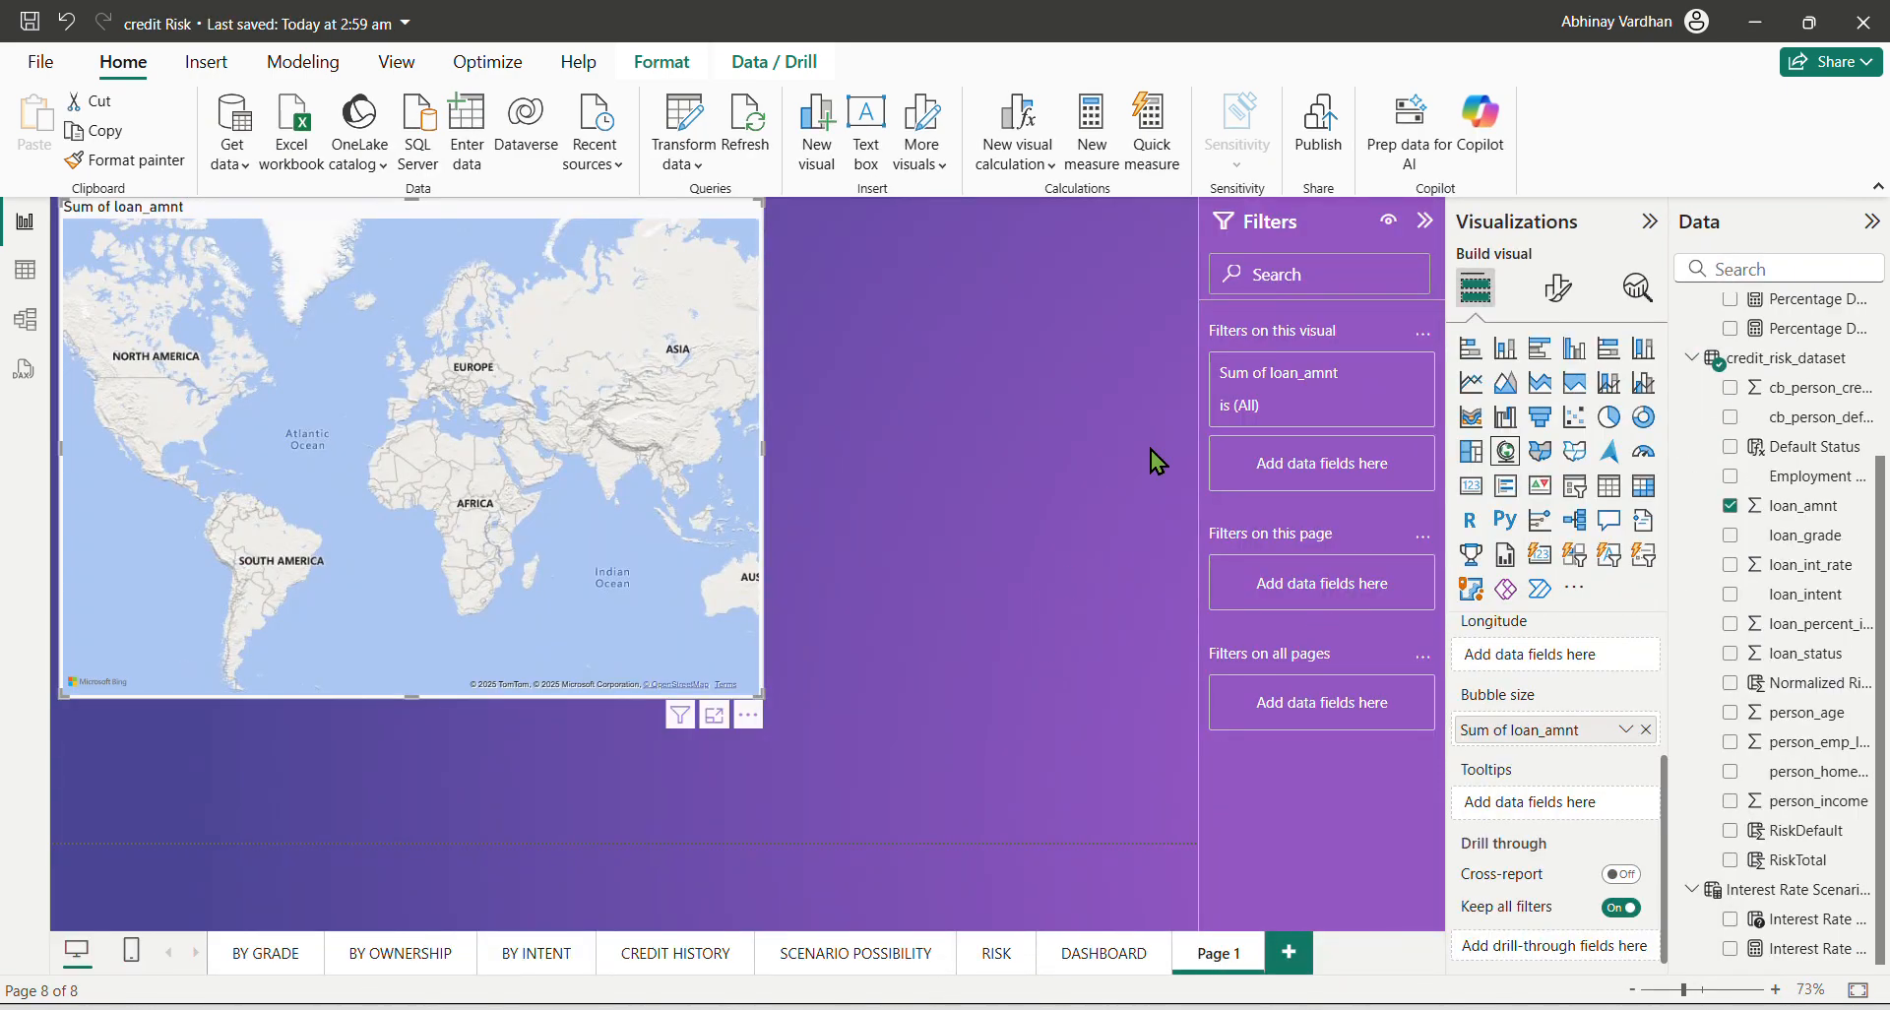
{"action": "left_click", "coordinate": [1097, 960]}
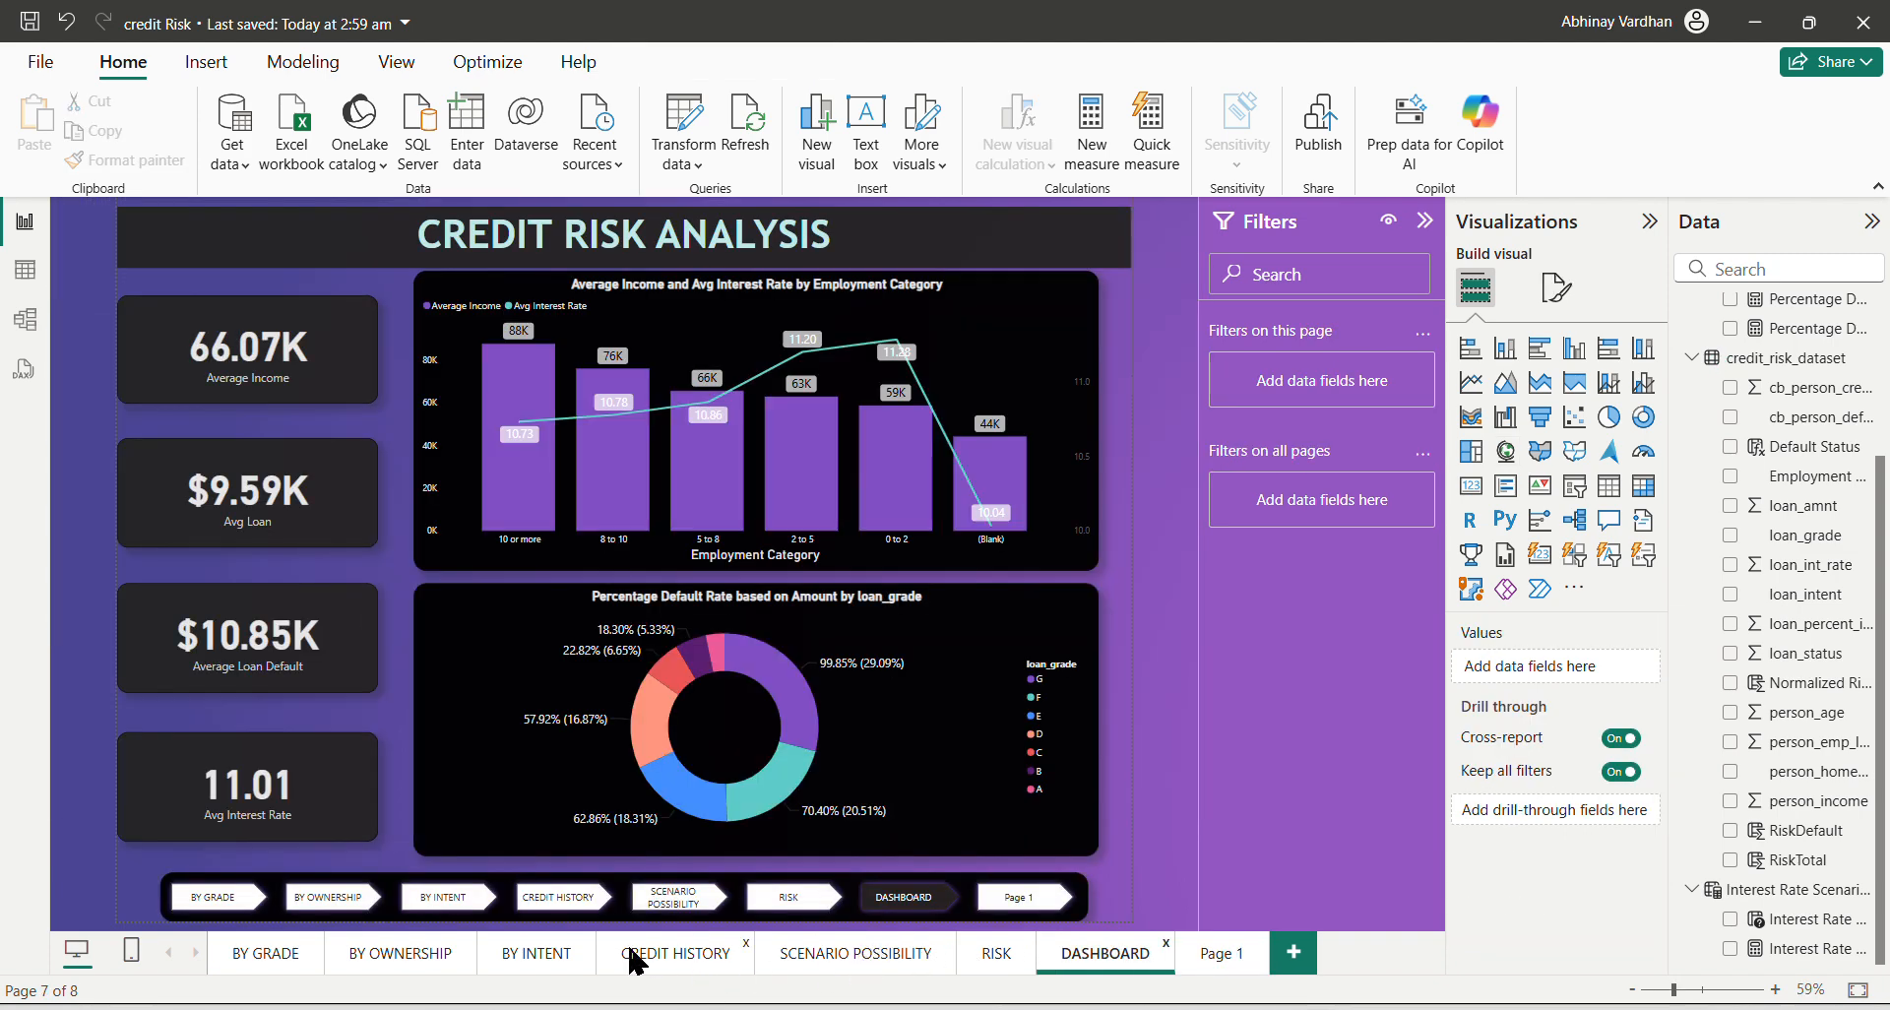
{"action": "left_click", "coordinate": [426, 970]}
{"action": "left_click", "coordinate": [538, 967]}
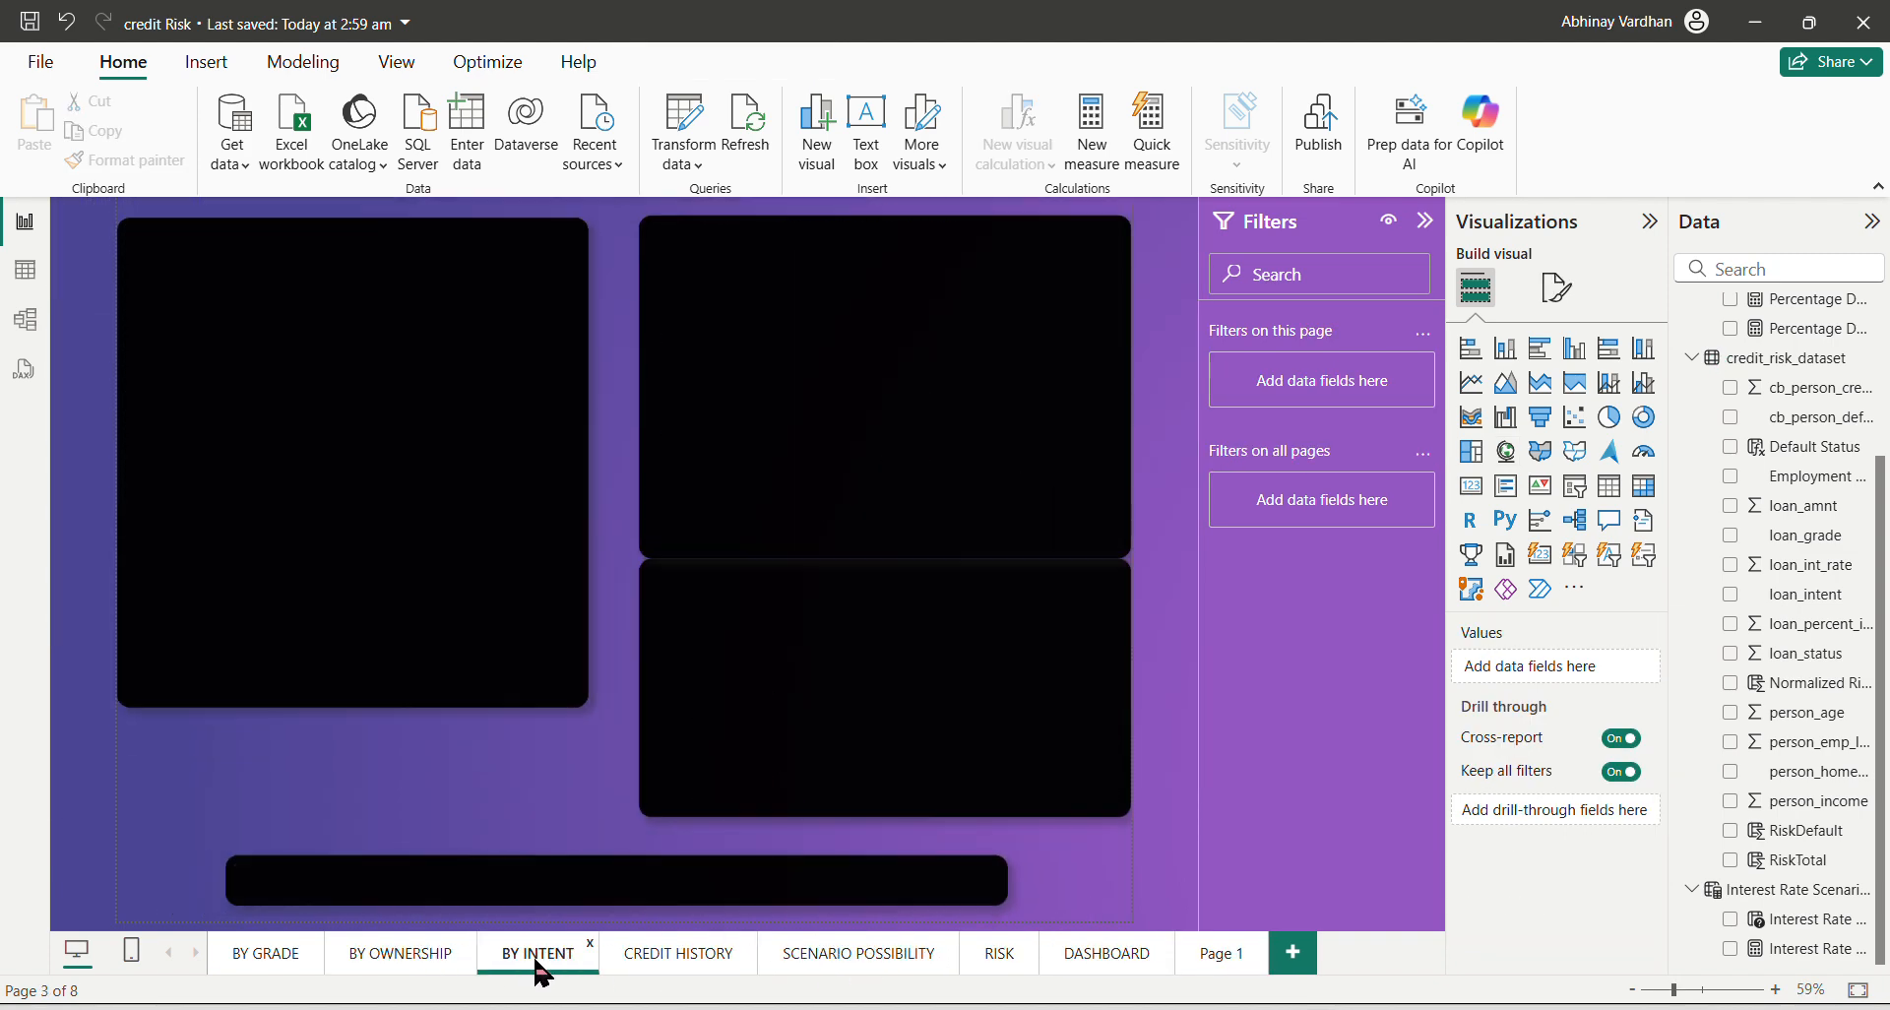
{"action": "left_click", "coordinate": [704, 966]}
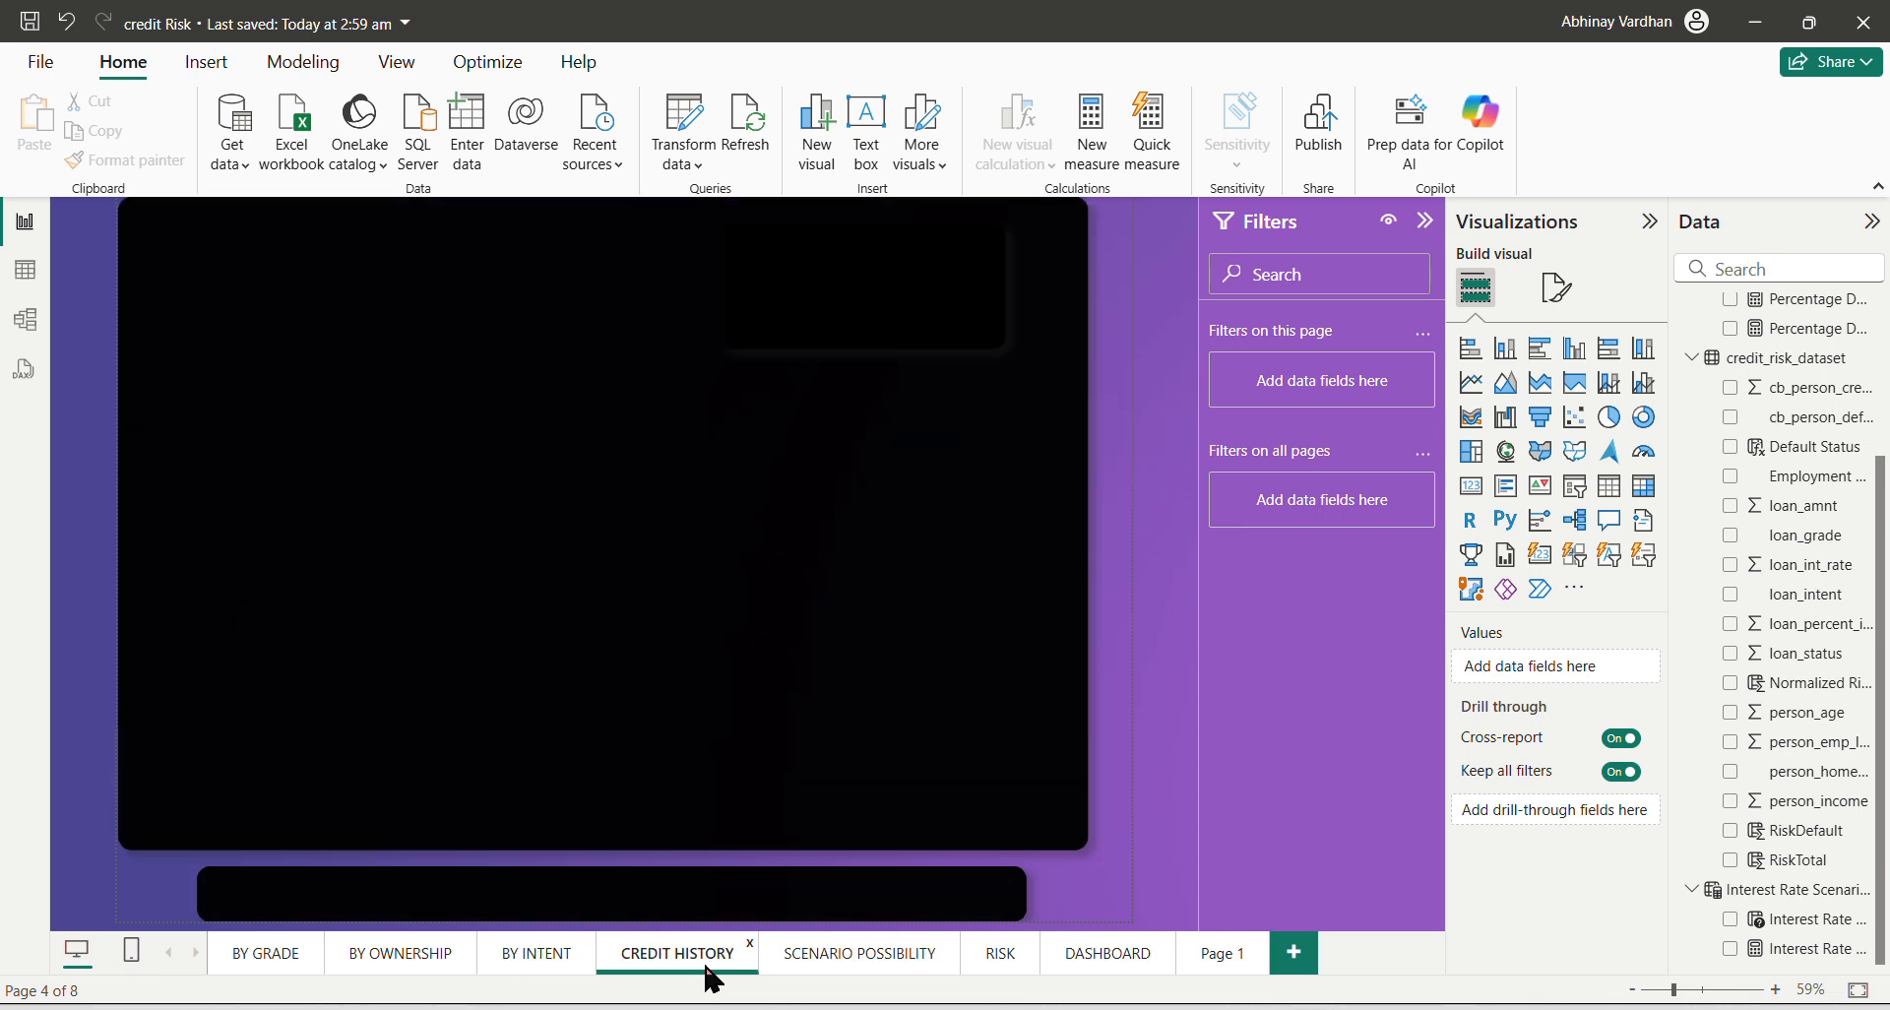
{"action": "left_click", "coordinate": [809, 960]}
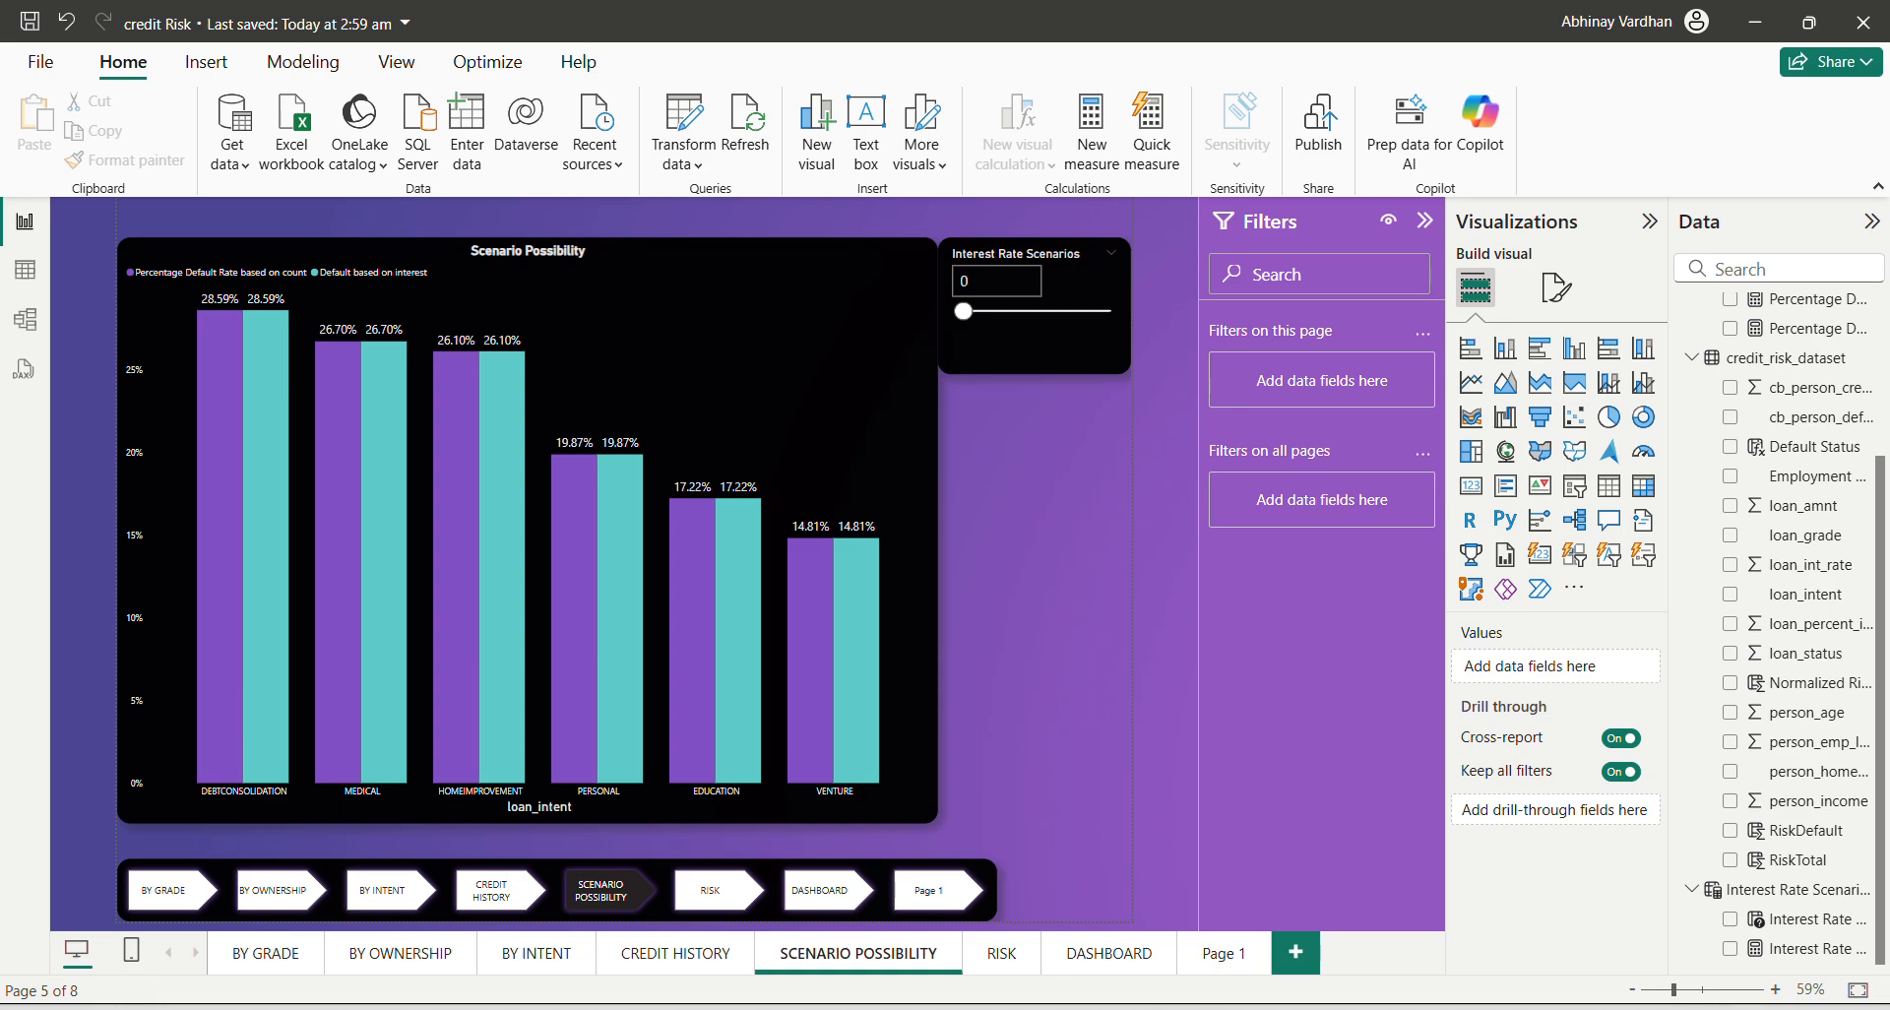
Switch to the Credit risk details document in Word and read questions 7 and 8 on advanced DAX and security.
{"action": "left_click", "coordinate": [1203, 1007]}
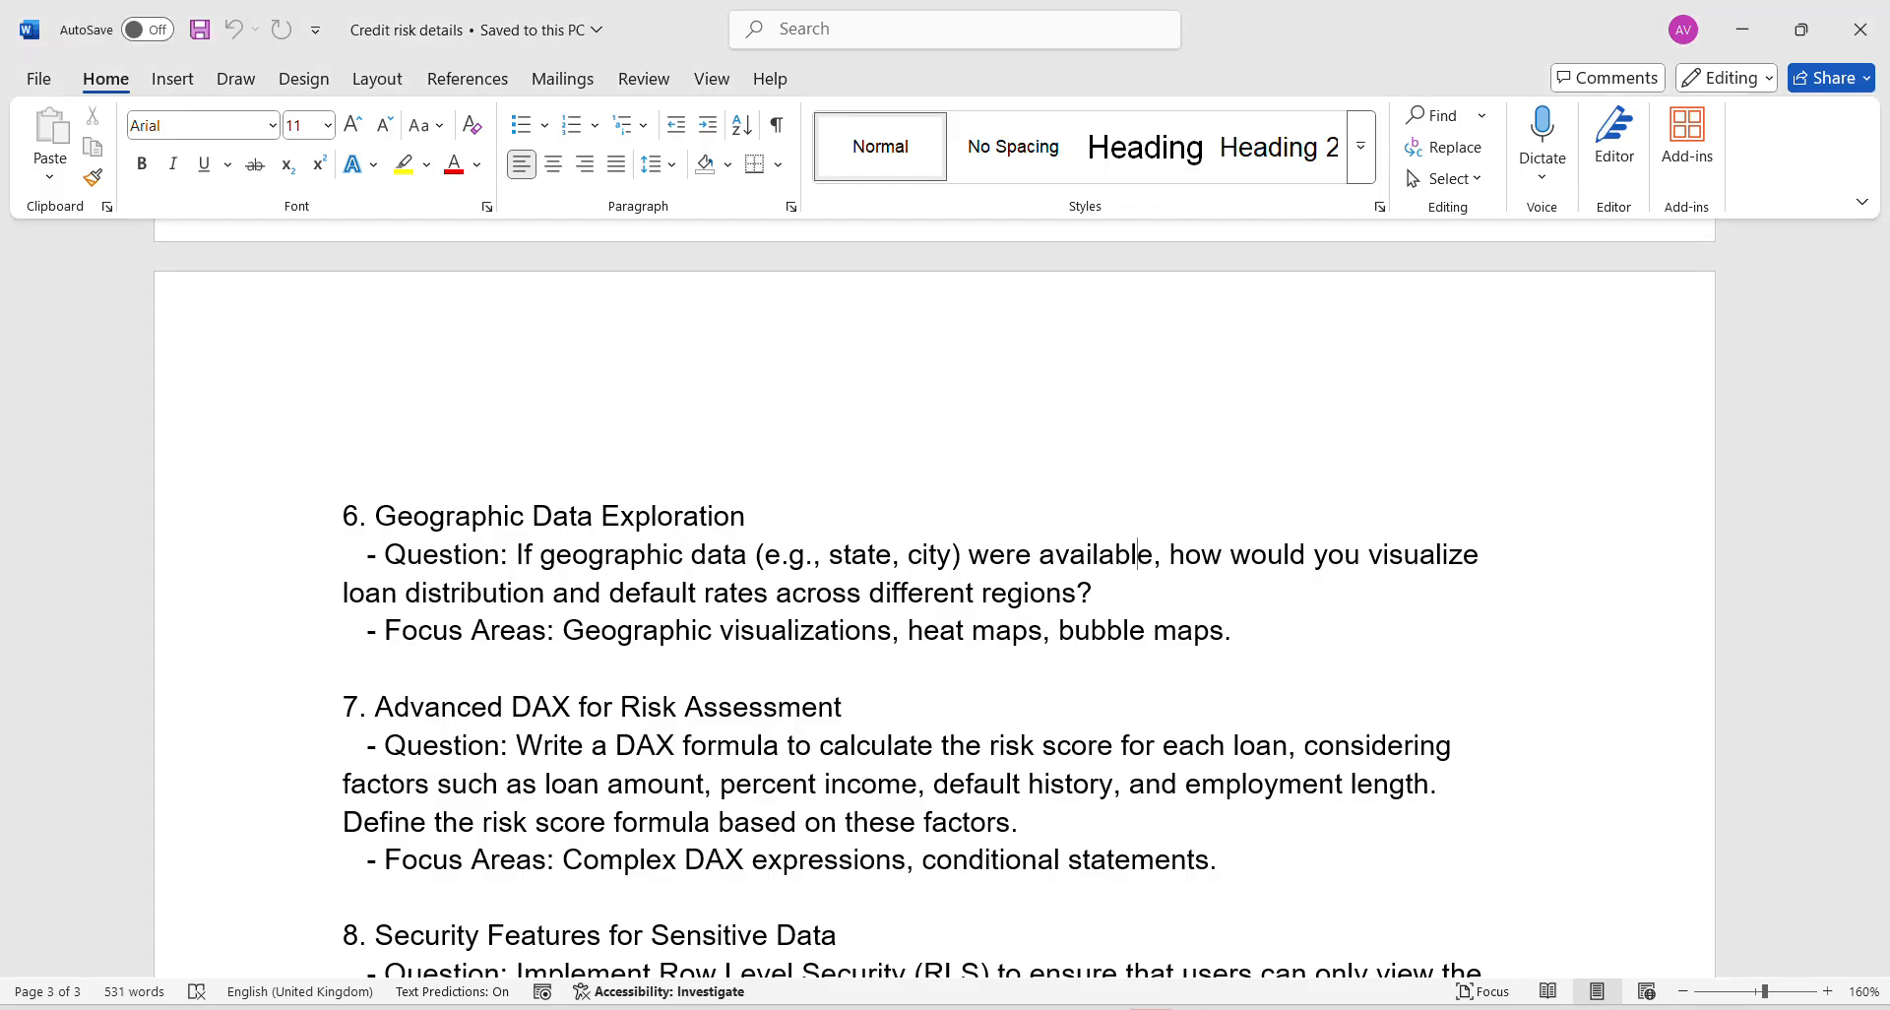
{"action": "scroll", "coordinate": [1309, 778], "scroll_direction": "down", "scroll_amount": 3}
{"action": "left_click", "coordinate": [1215, 683]}
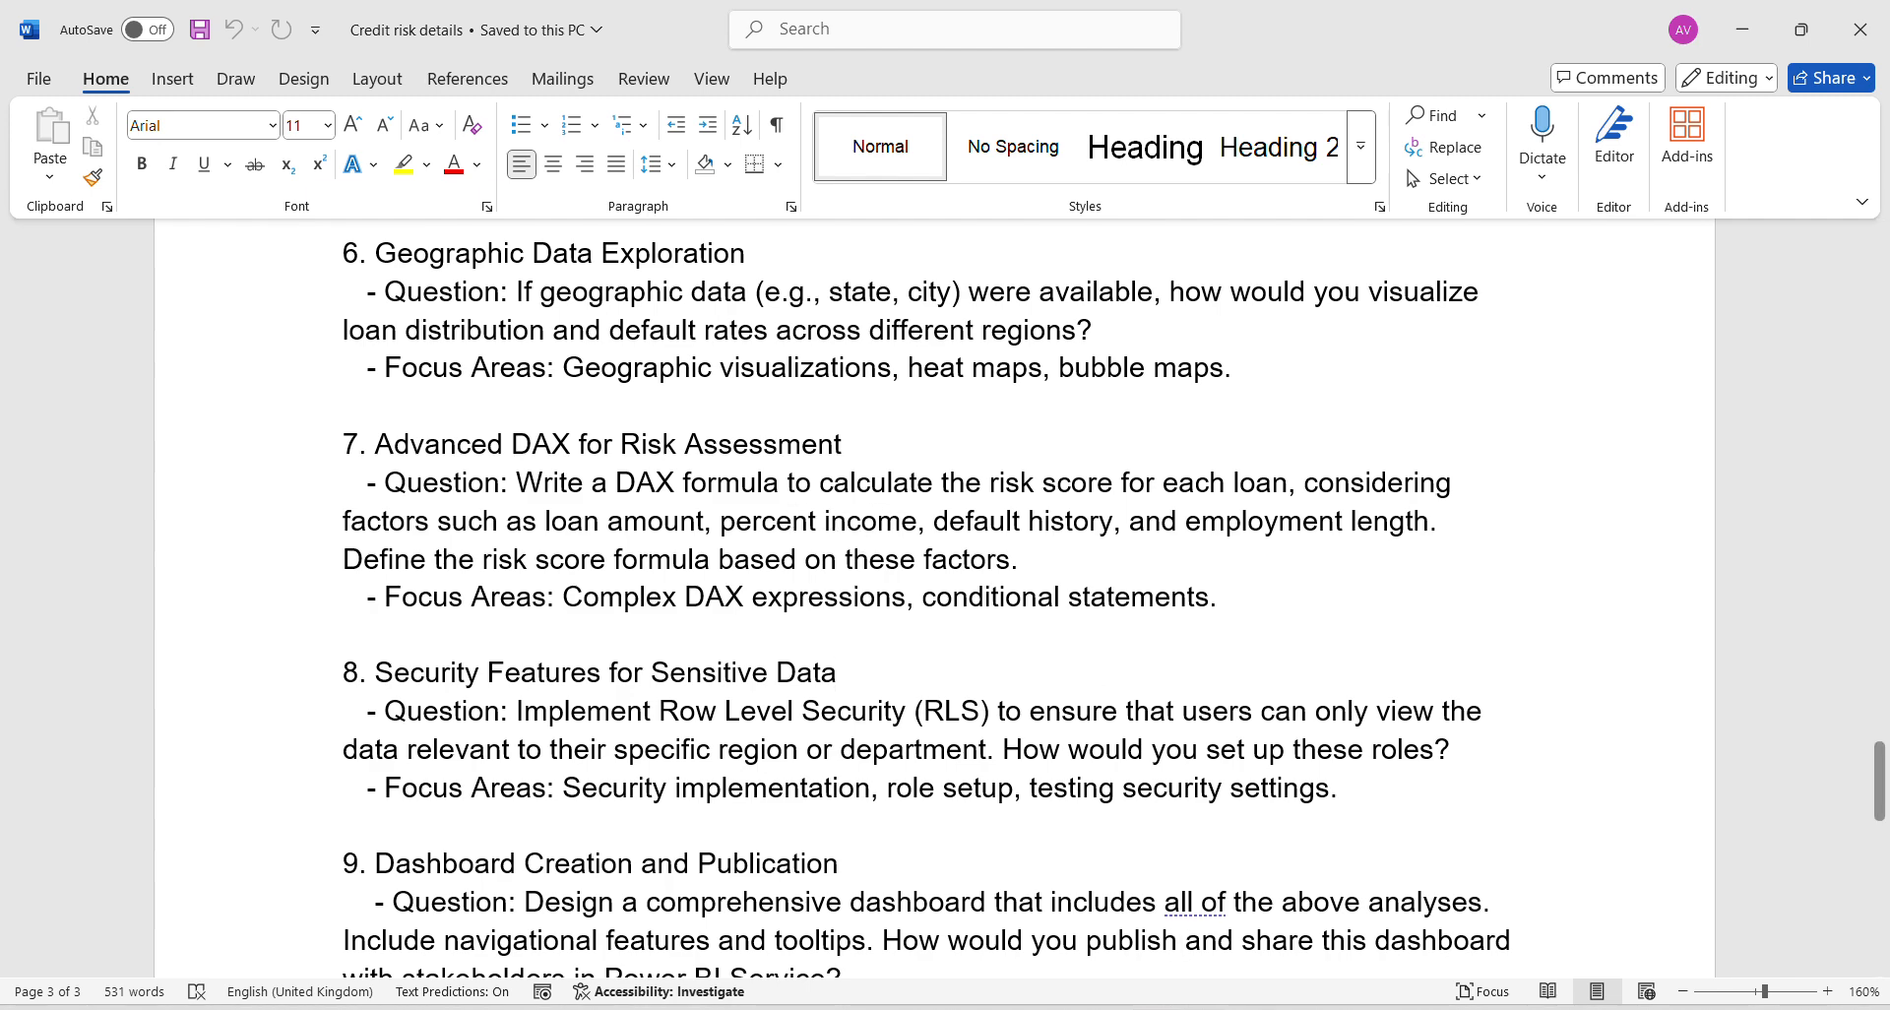
Switch to the Credit Risk presentation in PowerPoint and maximize its window.
{"action": "mouse_move", "coordinate": [1367, 1008]}
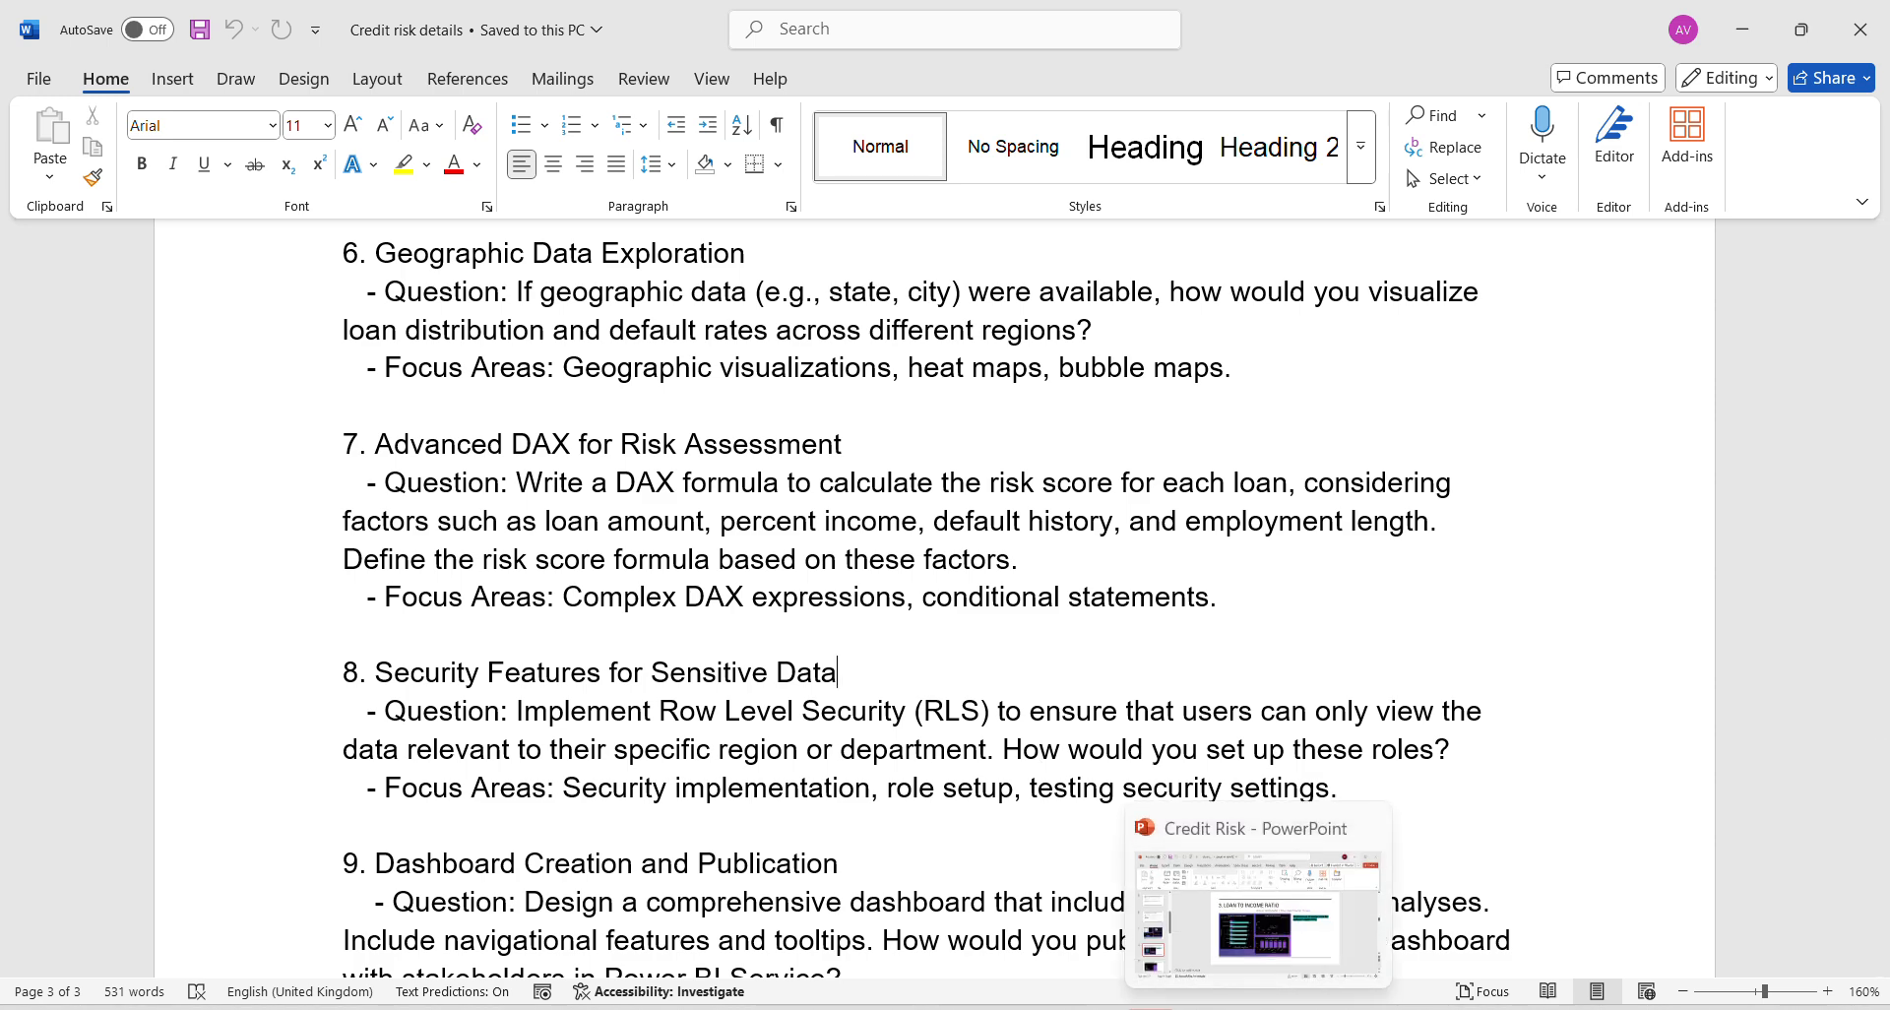
{"action": "left_click", "coordinate": [1285, 940]}
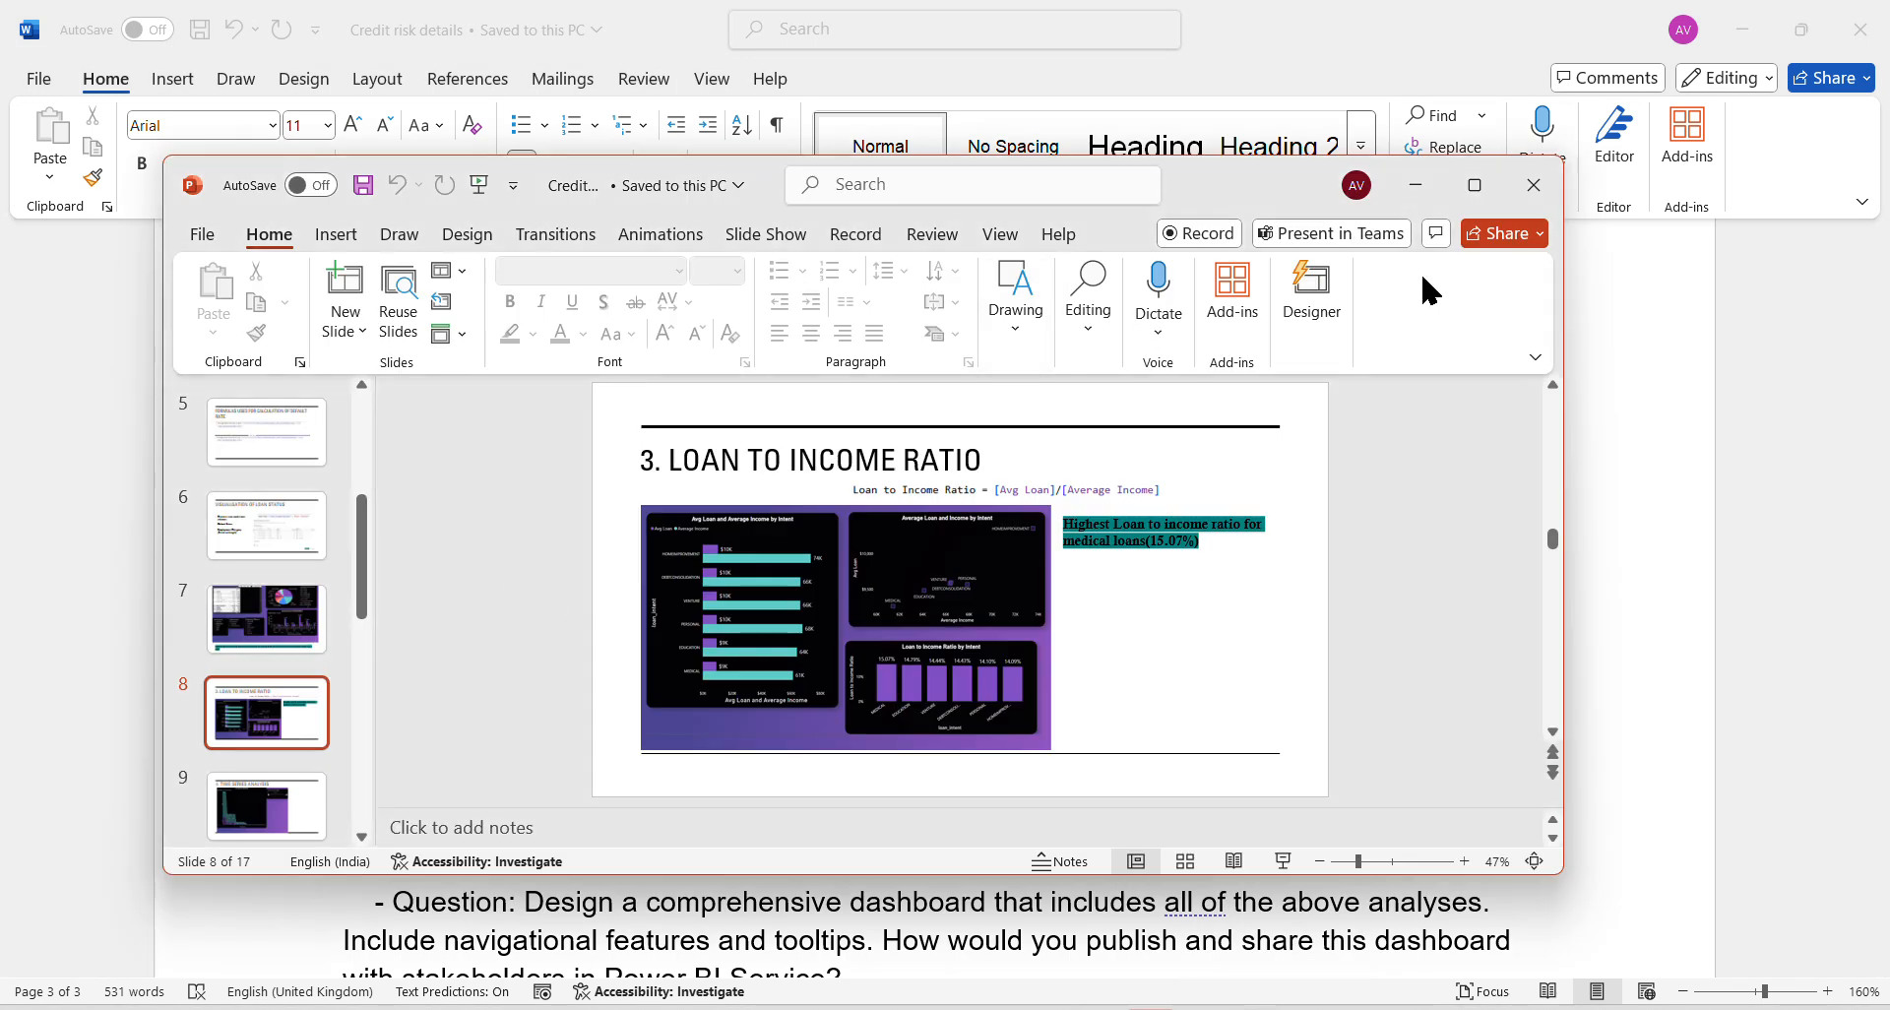
{"action": "left_click", "coordinate": [1474, 187]}
Go through the slides to 7. Risk Assessment and select its assumptions text box.
{"action": "left_click", "coordinate": [165, 305]}
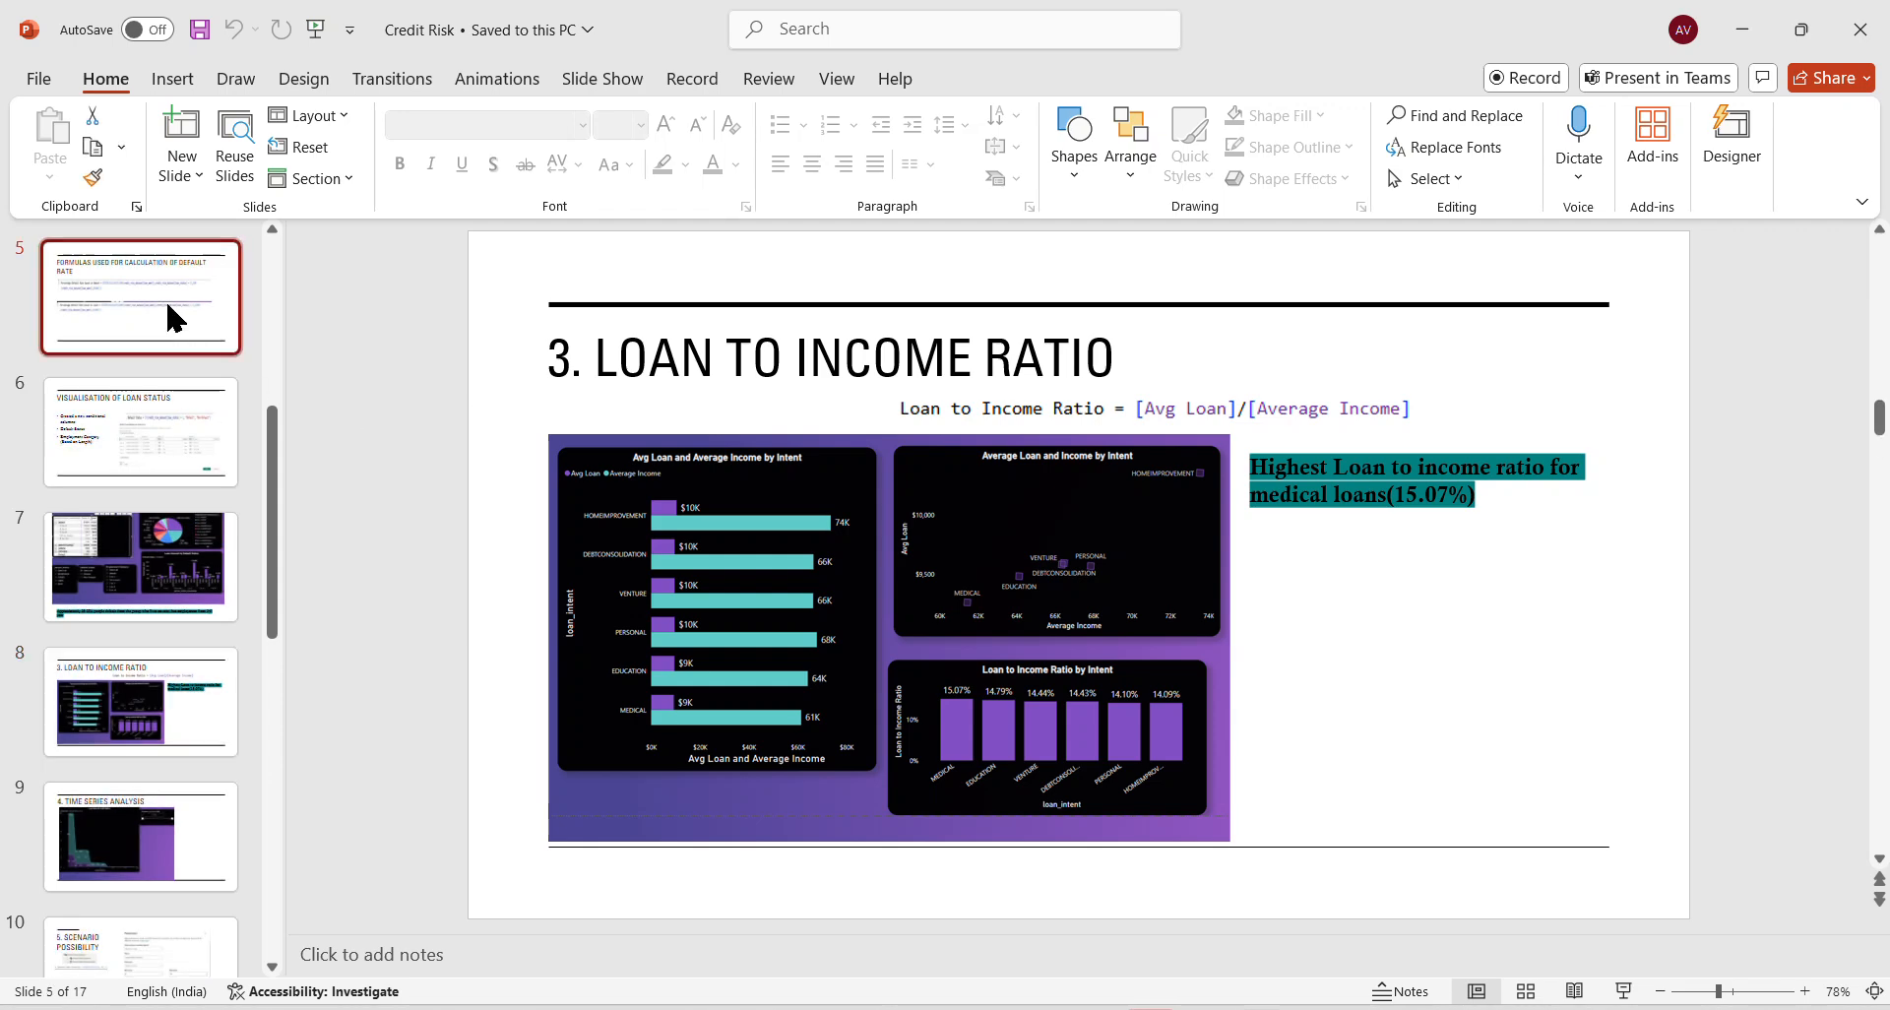
{"action": "key", "text": "Up"}
{"action": "key", "text": "Down"}
{"action": "key", "text": "Down"}
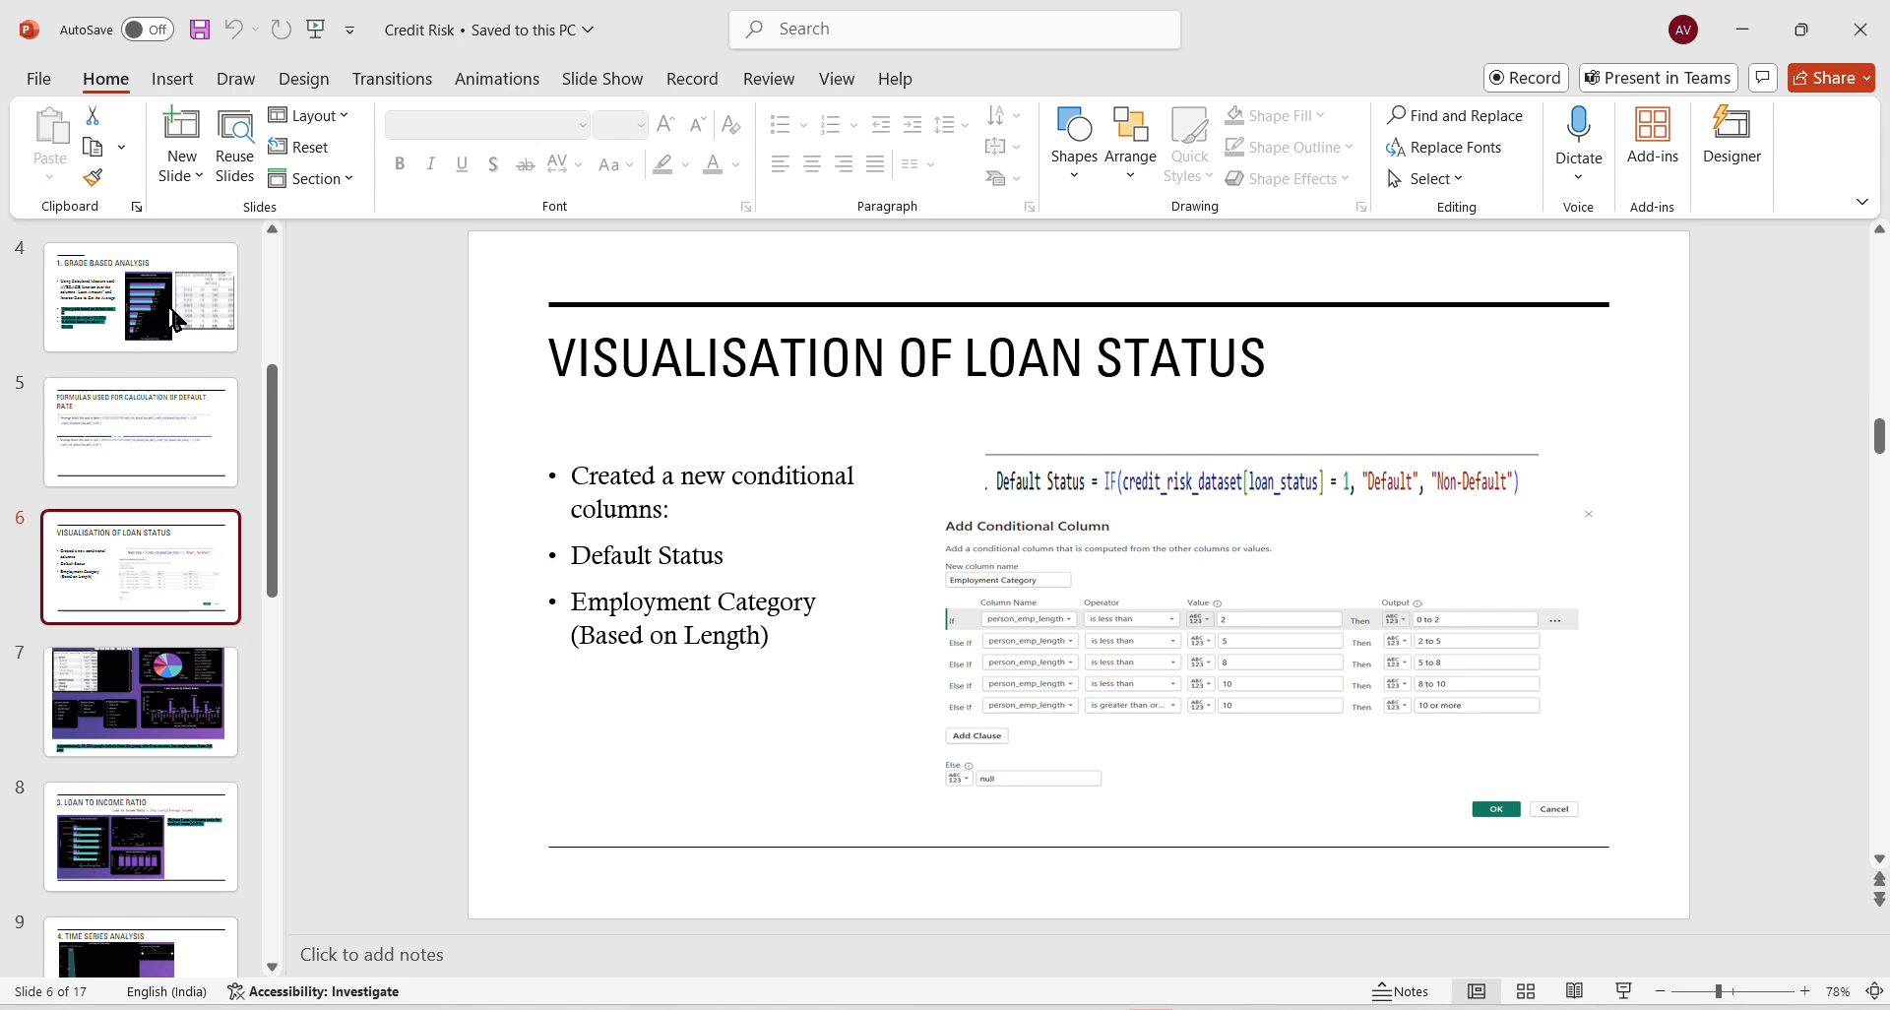
{"action": "key", "text": "Down"}
{"action": "key", "text": "Down"}
{"action": "key", "text": "Down"}
{"action": "key", "text": "Down"}
{"action": "key", "text": "Down"}
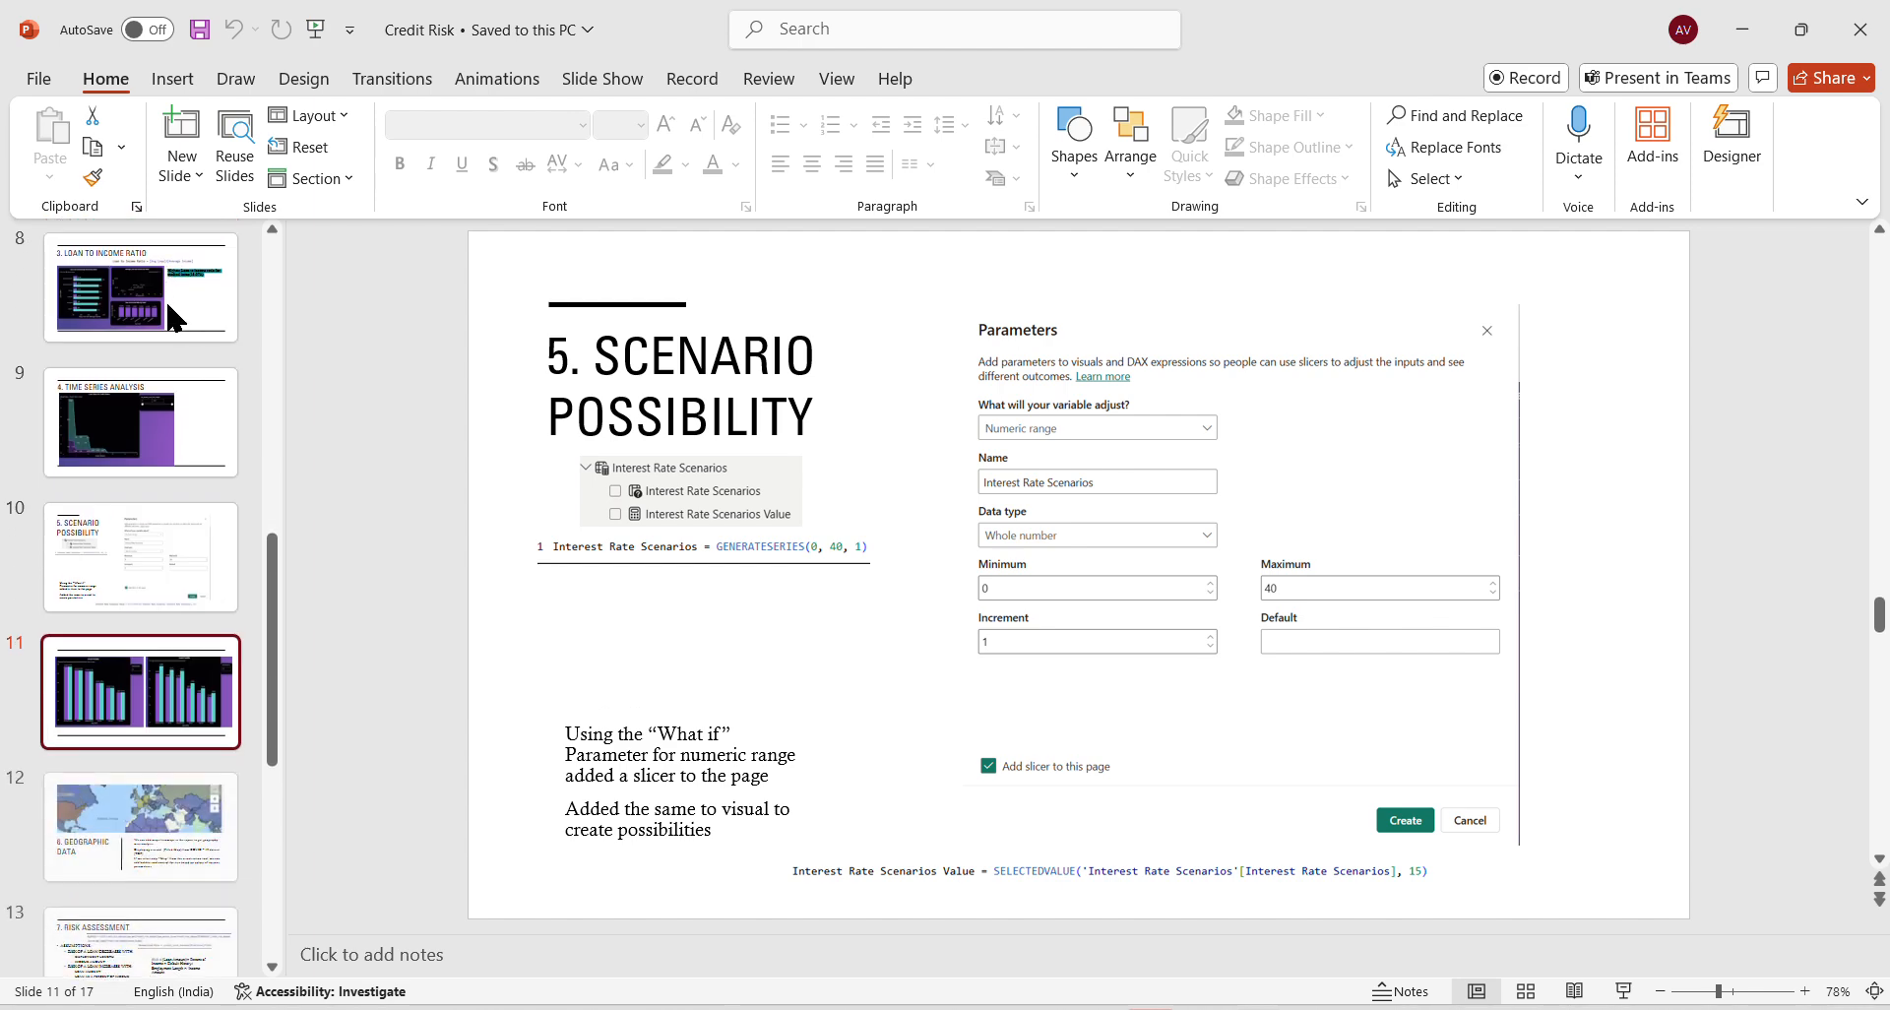
{"action": "key", "text": "Down"}
{"action": "key", "text": "Down"}
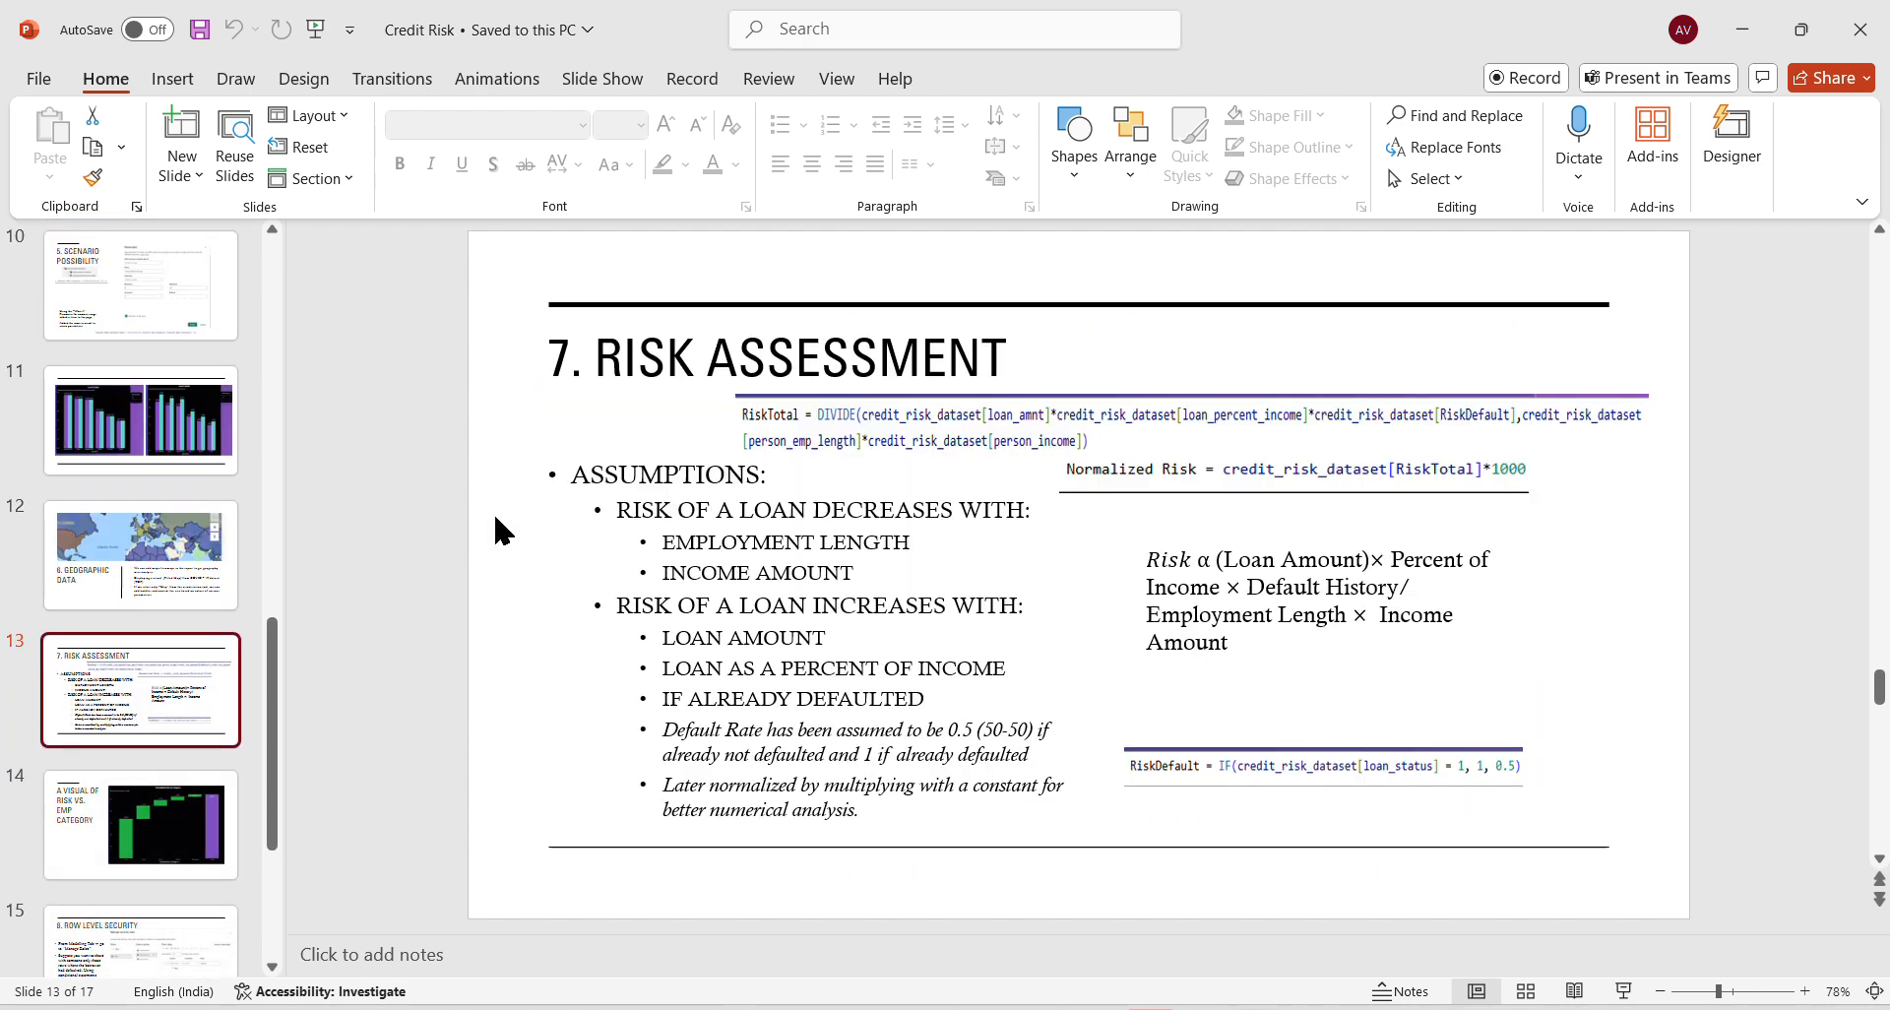
{"action": "left_click", "coordinate": [739, 532]}
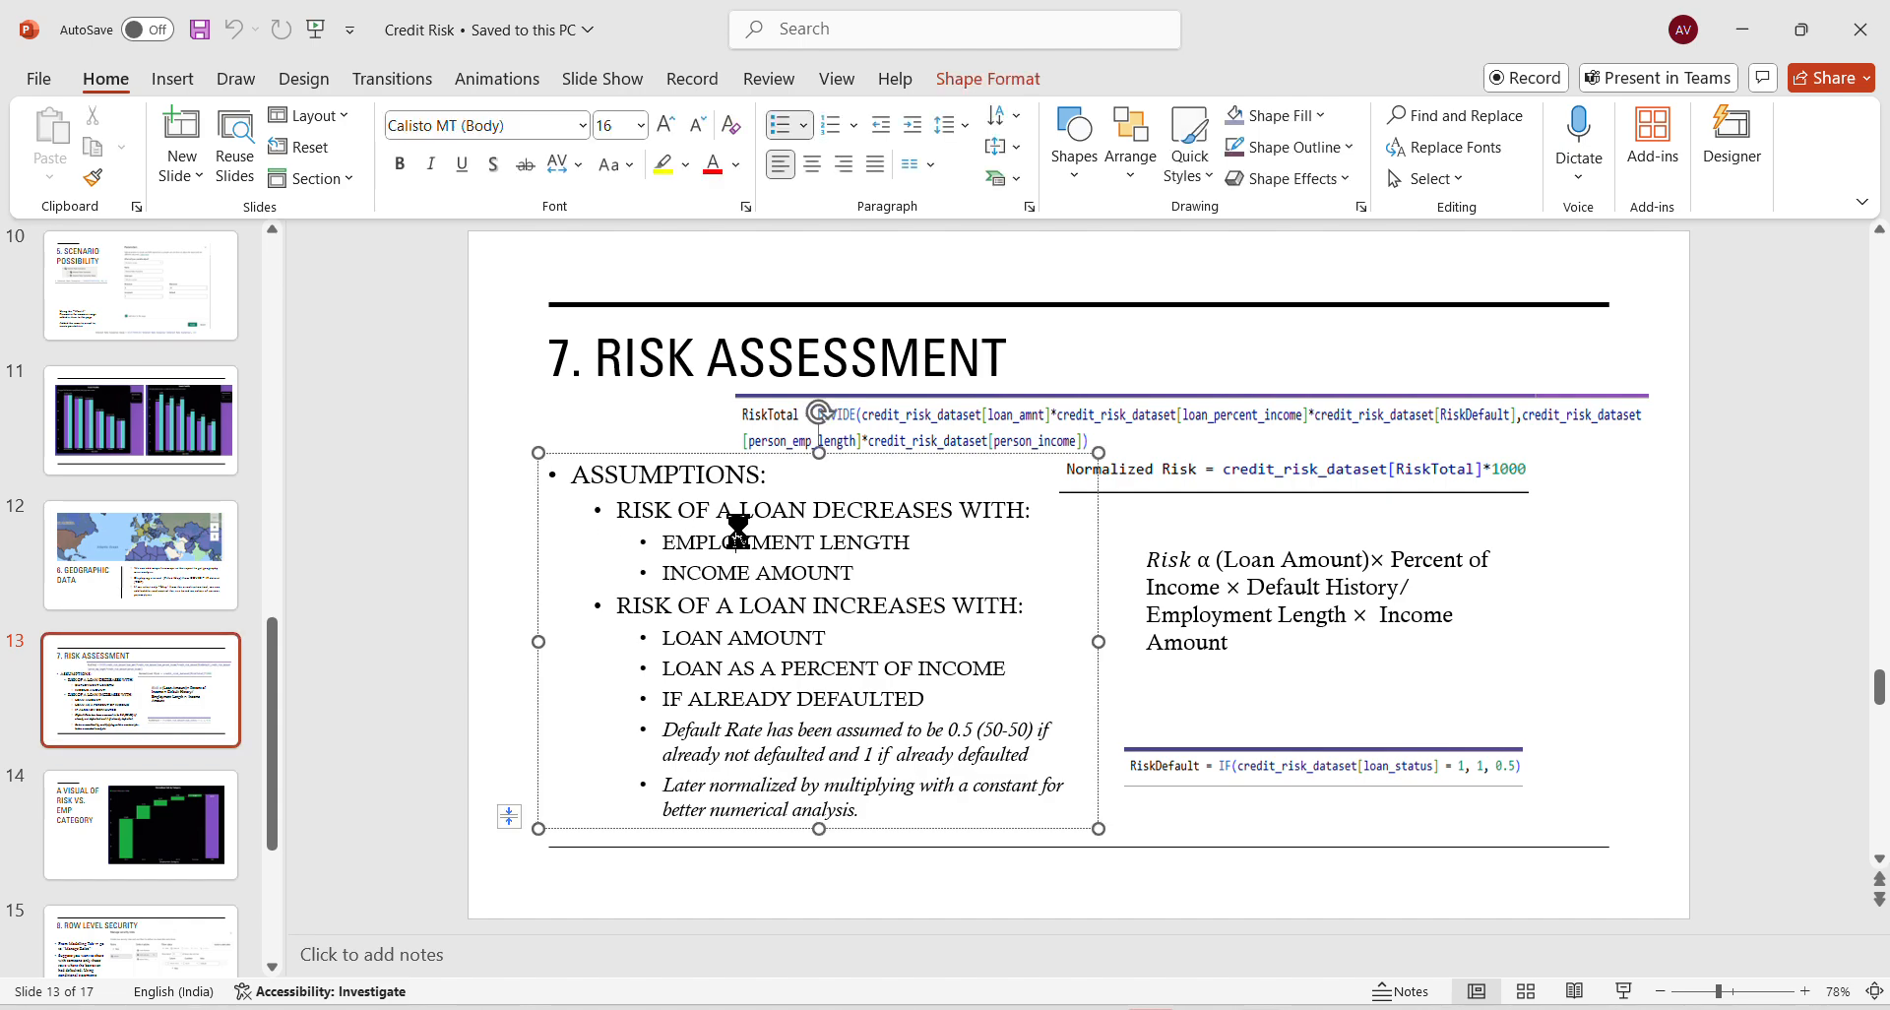
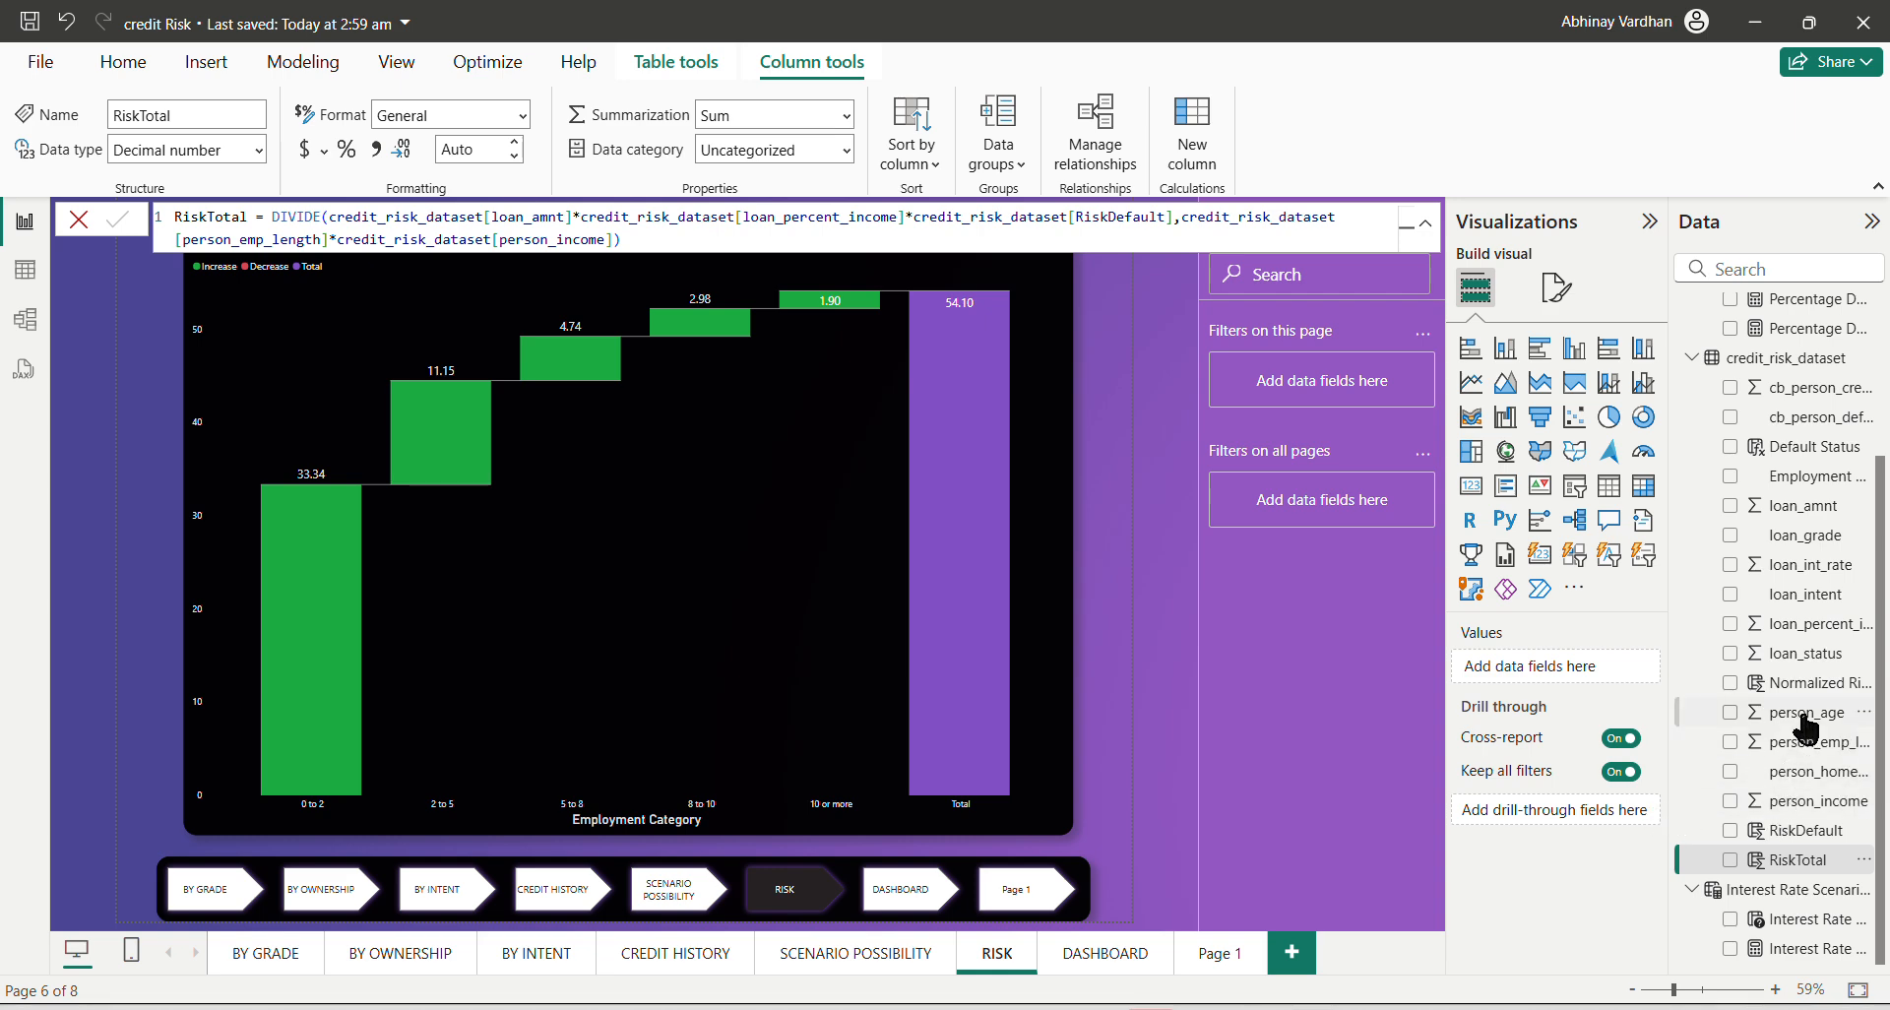
Examine the RiskDefault, RiskTotal and Normalized Risk columns of credit_risk_dataset in the table view, then return to the RISK report page.
{"action": "left_click", "coordinate": [25, 274]}
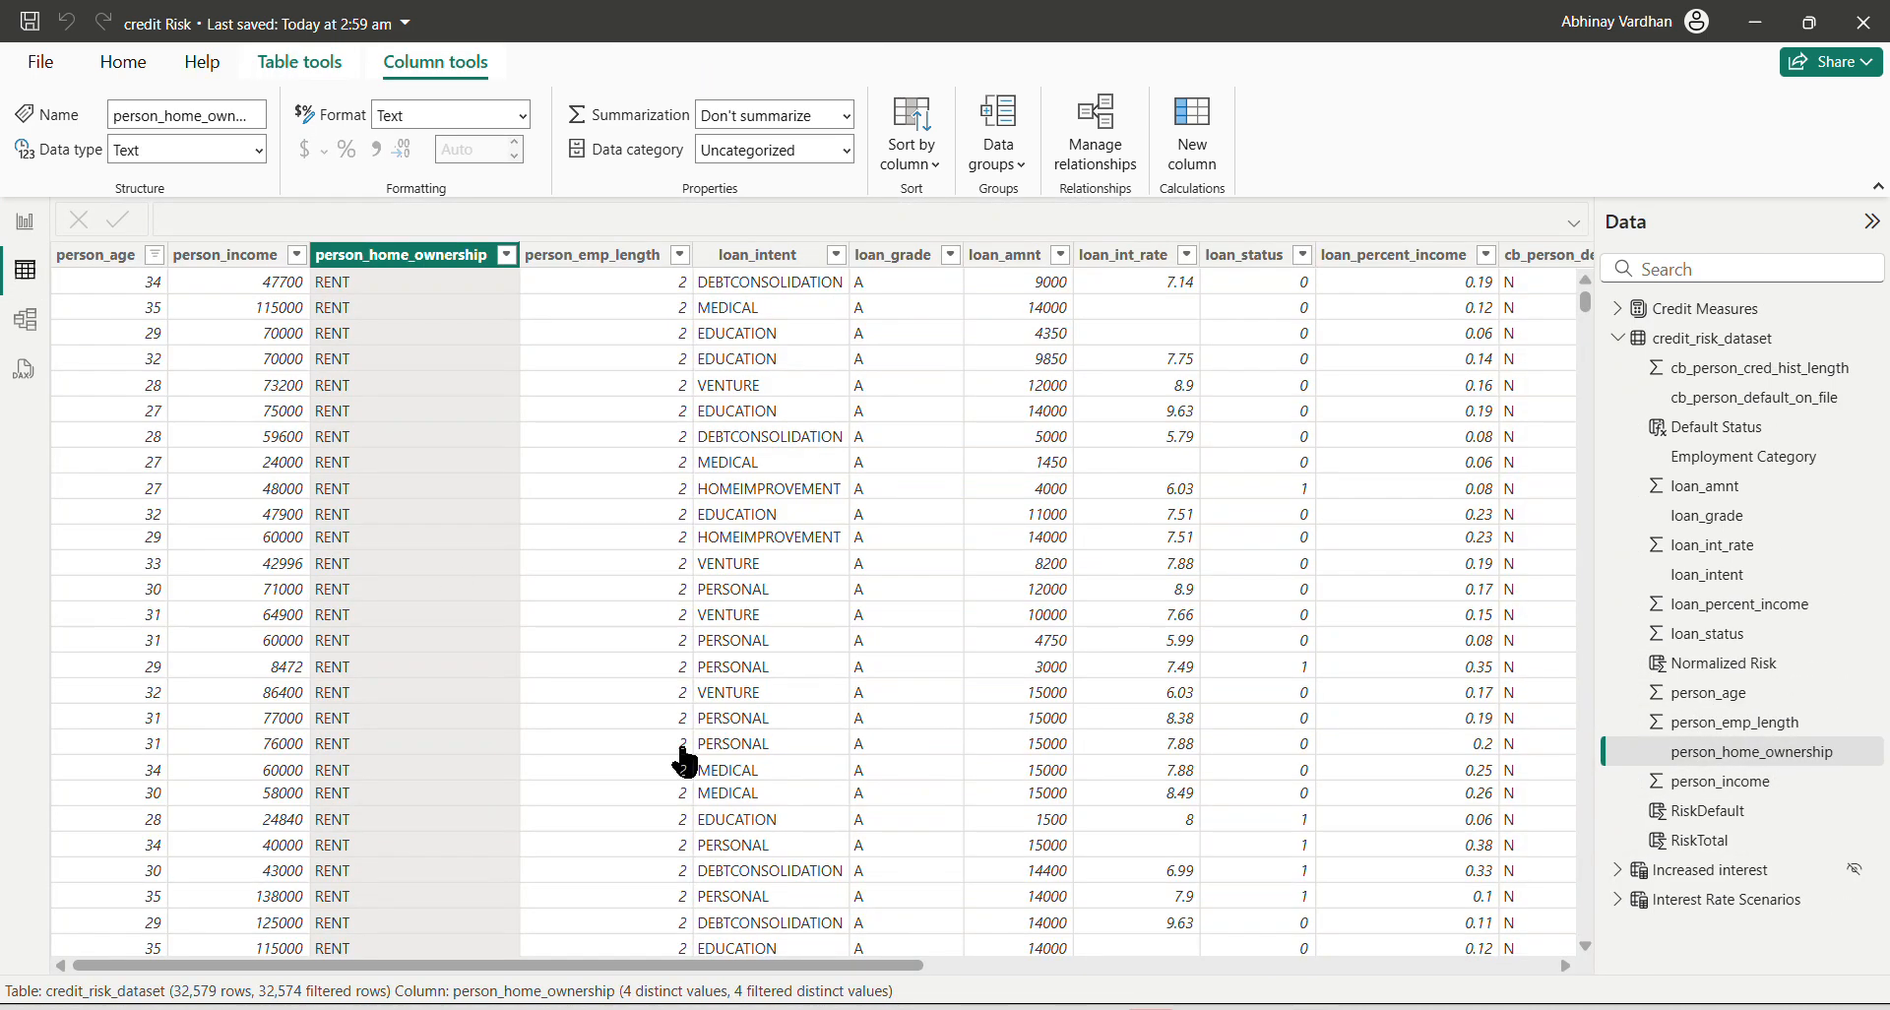
{"action": "left_click_drag", "start_coordinate": [827, 966], "coordinate": [1456, 964]}
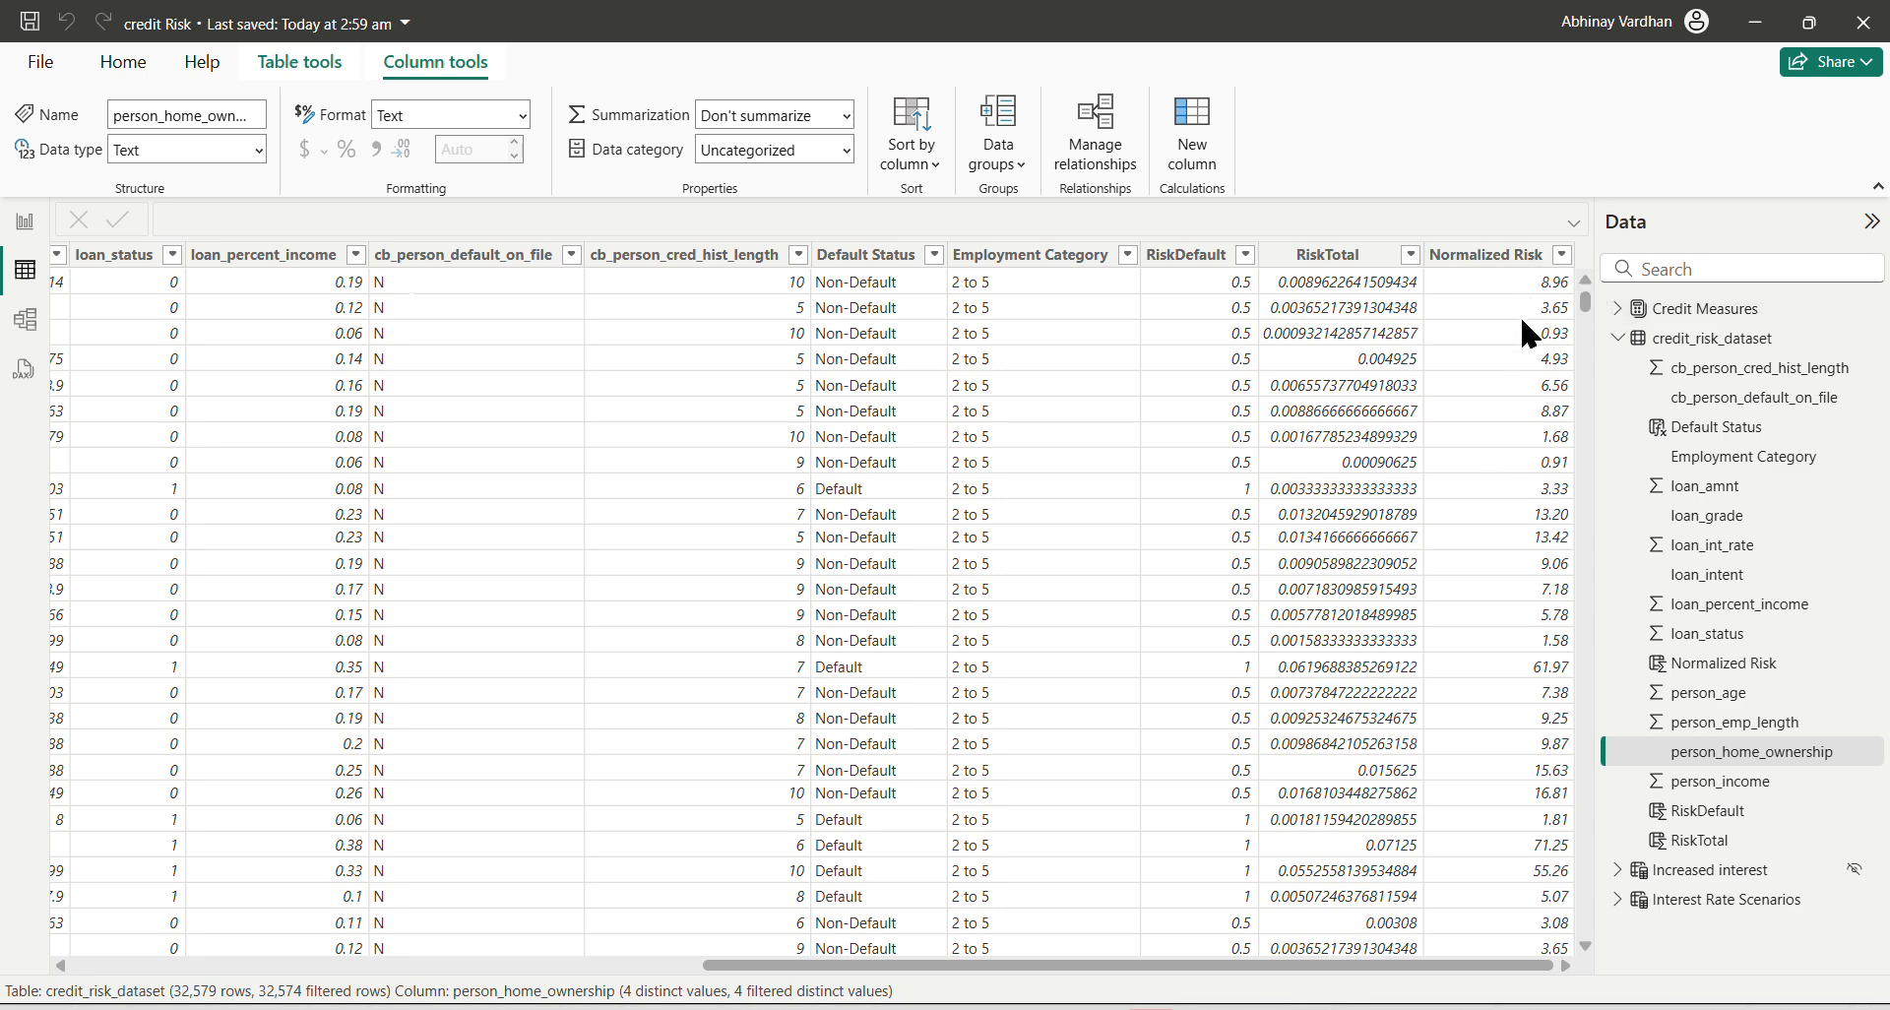
{"action": "scroll", "coordinate": [1558, 449], "scroll_direction": "down", "scroll_amount": 4}
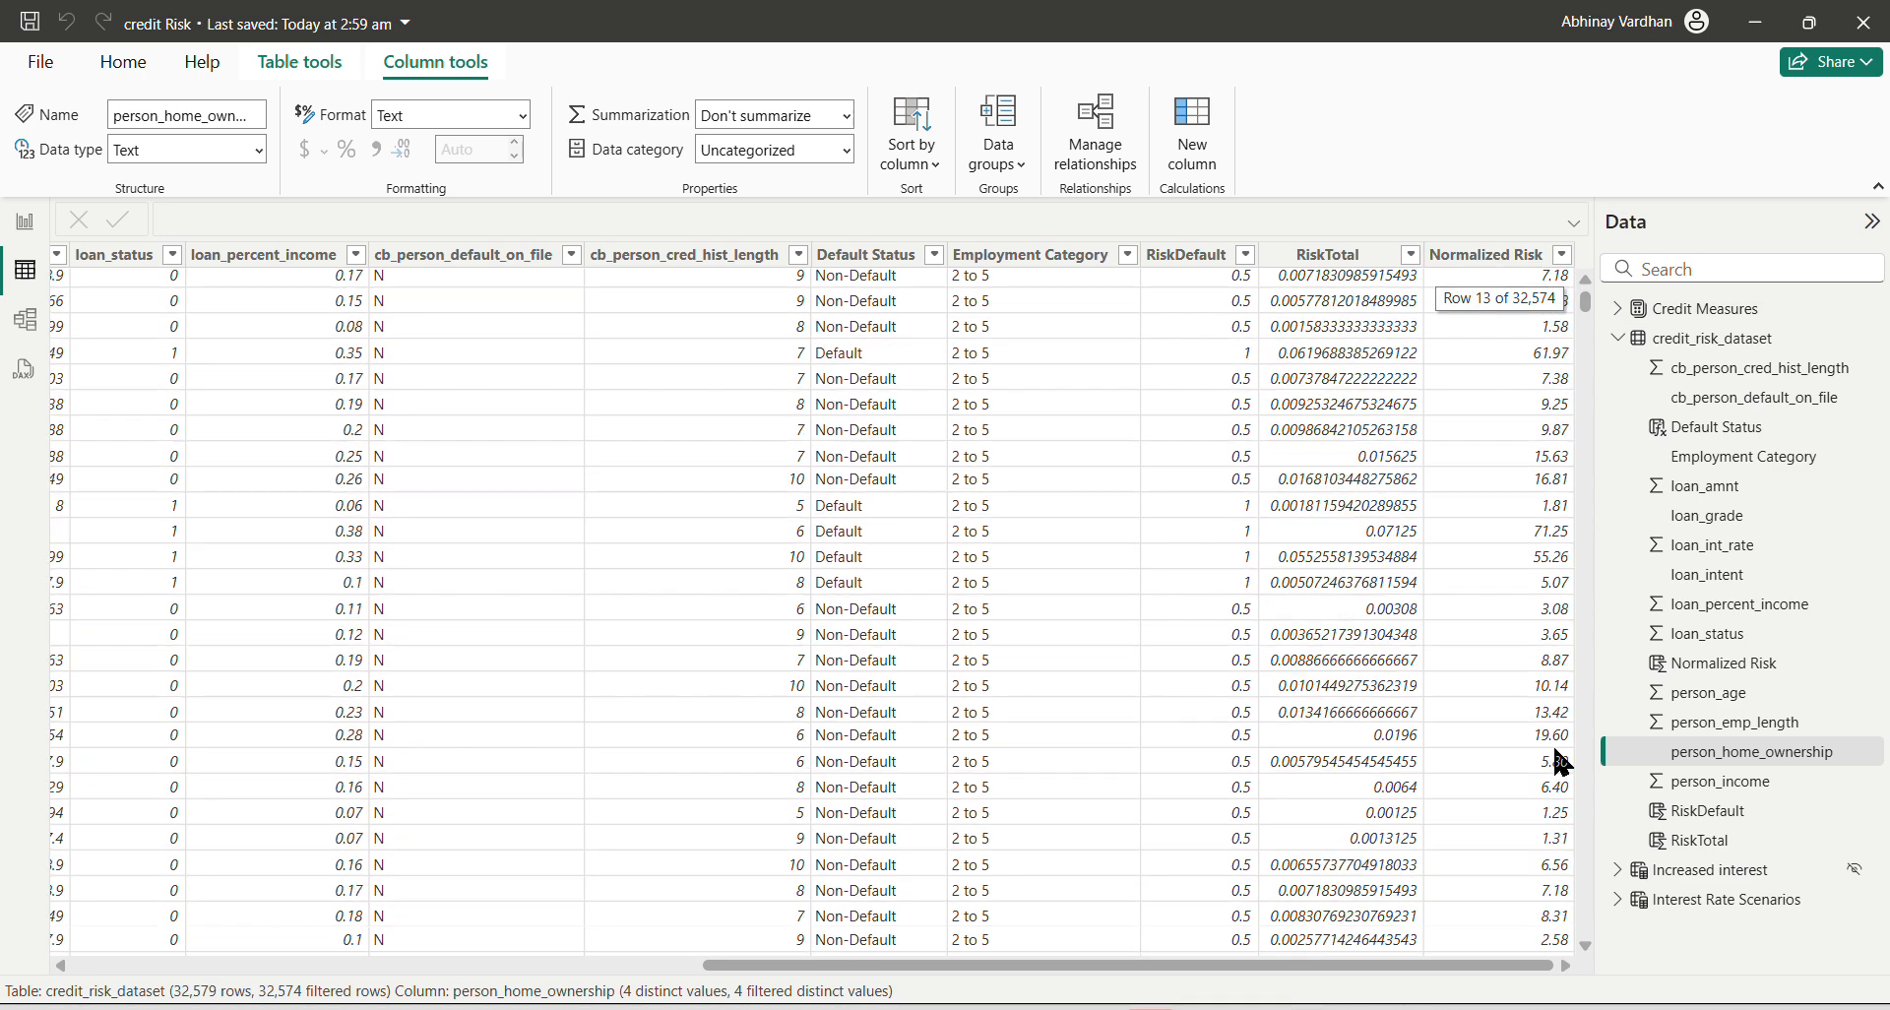
{"action": "scroll", "coordinate": [1557, 763], "scroll_direction": "down", "scroll_amount": 2}
{"action": "scroll", "coordinate": [1565, 773], "scroll_direction": "up", "scroll_amount": 6}
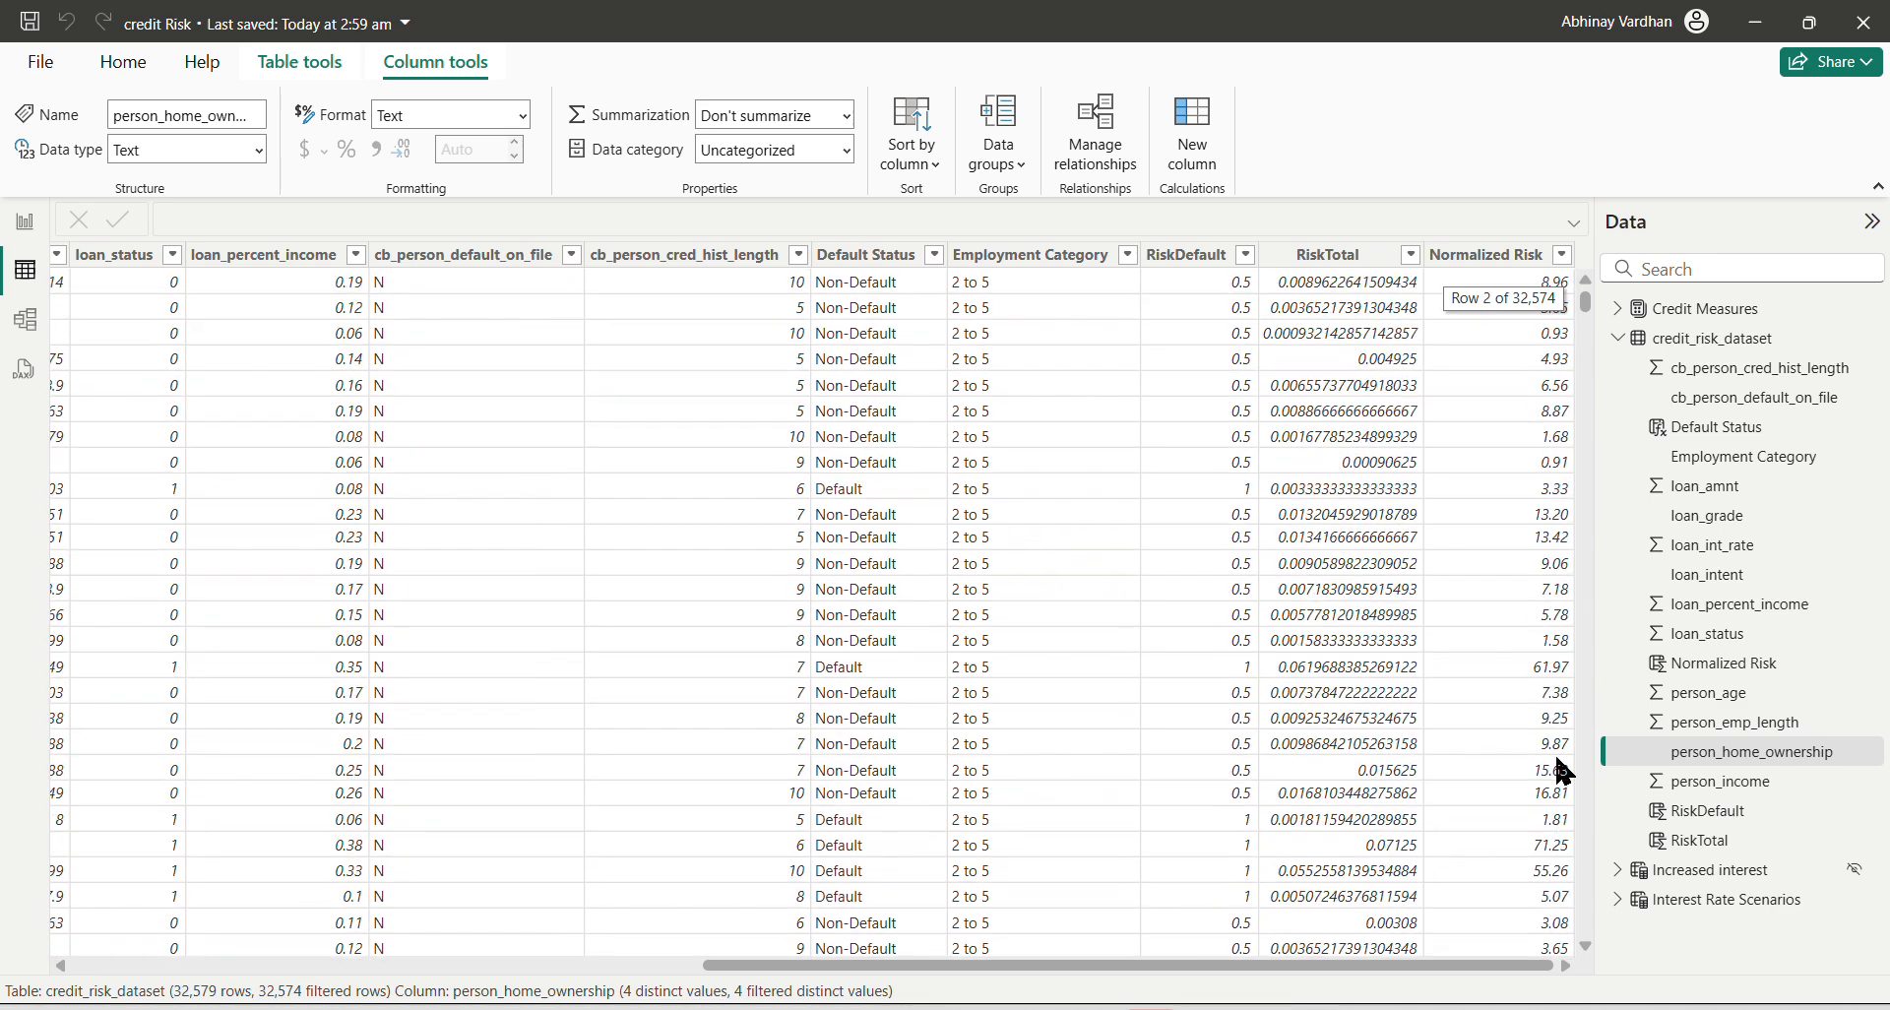
{"action": "left_click", "coordinate": [27, 215]}
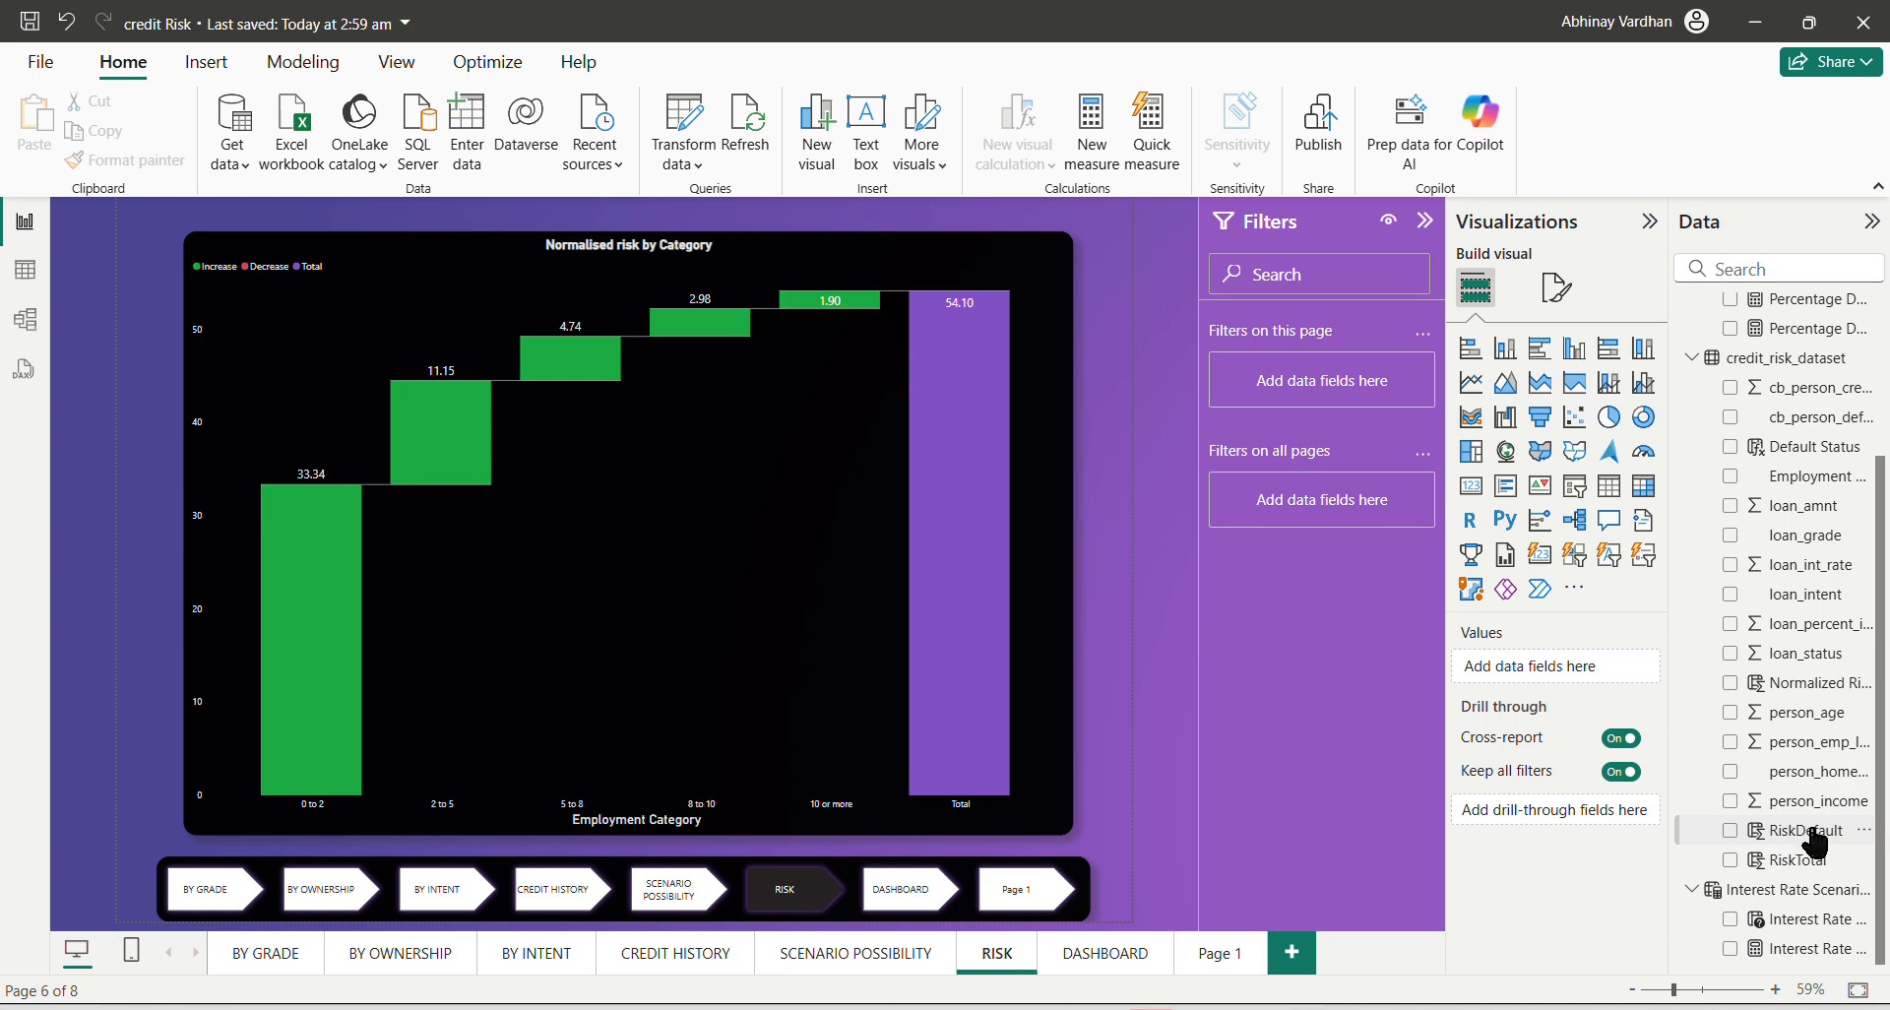
Highlight "the risk score for" in question 7 of the Word document and return to Power BI to select the Normalised risk by Category chart.
{"action": "mouse_move", "coordinate": [1260, 1004]}
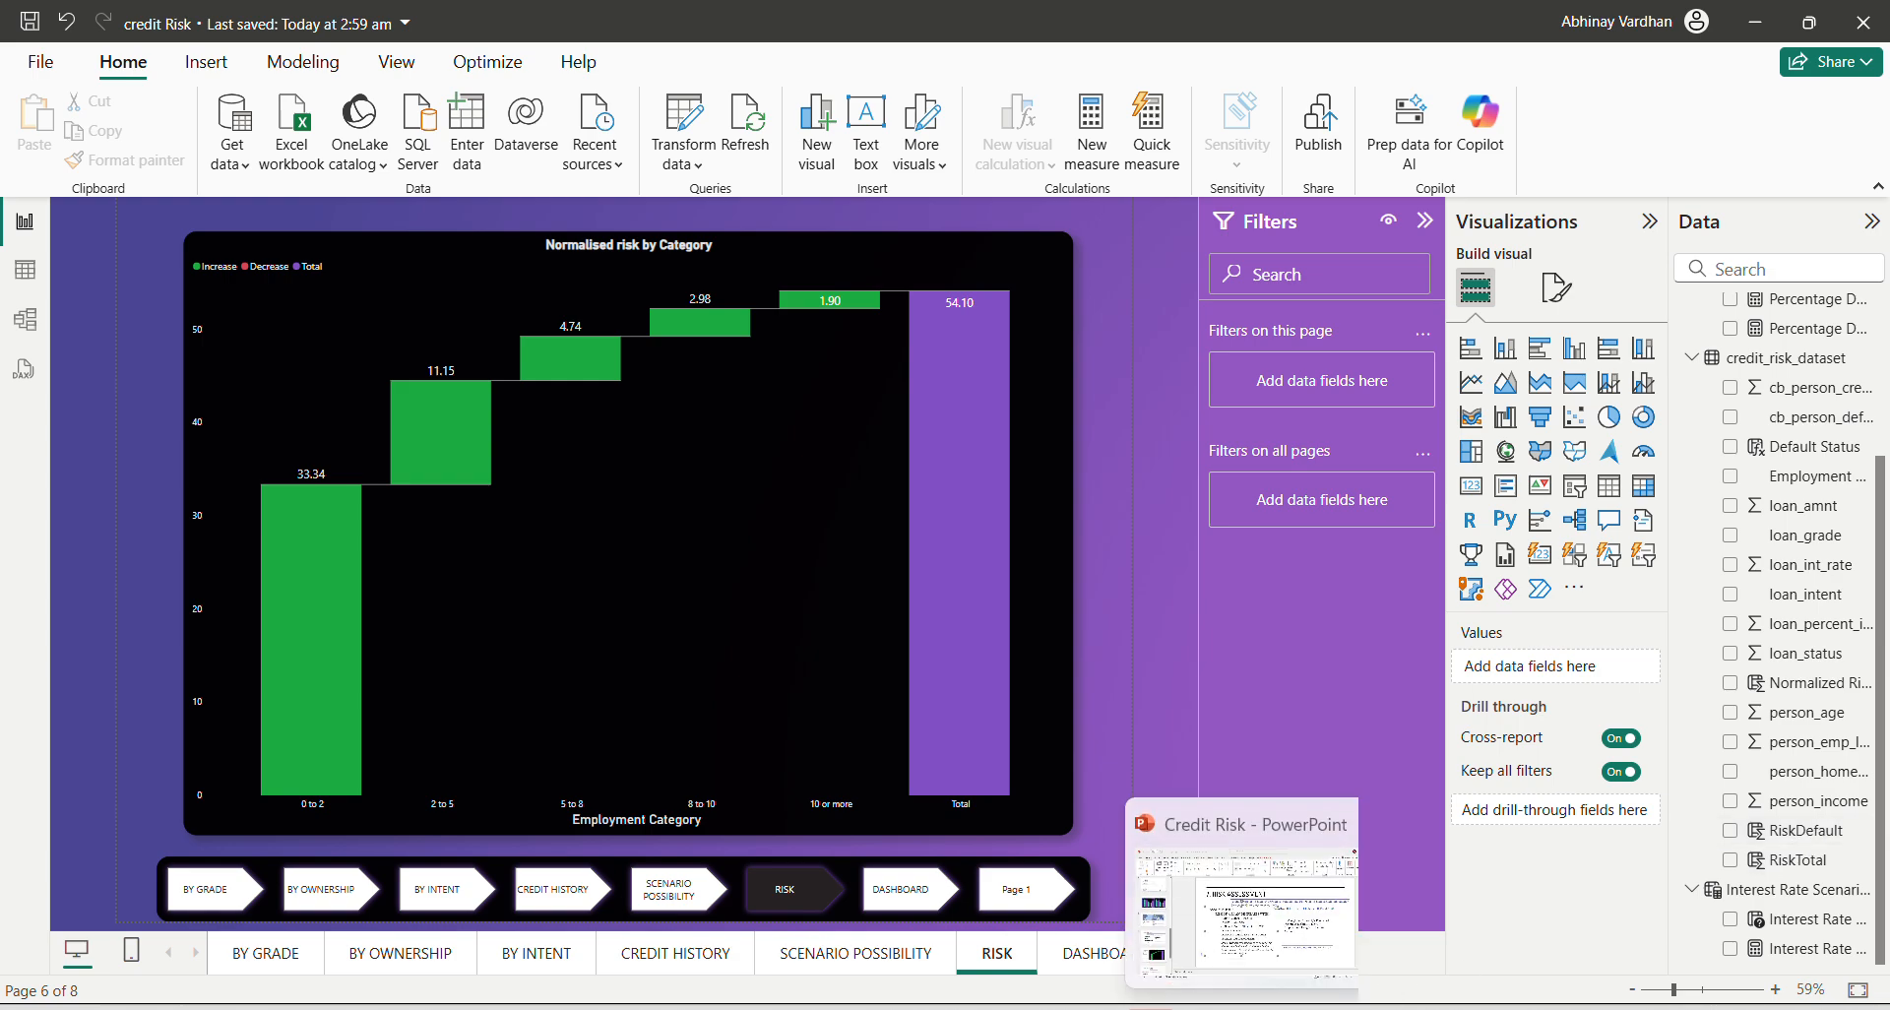
{"action": "left_click", "coordinate": [1186, 935]}
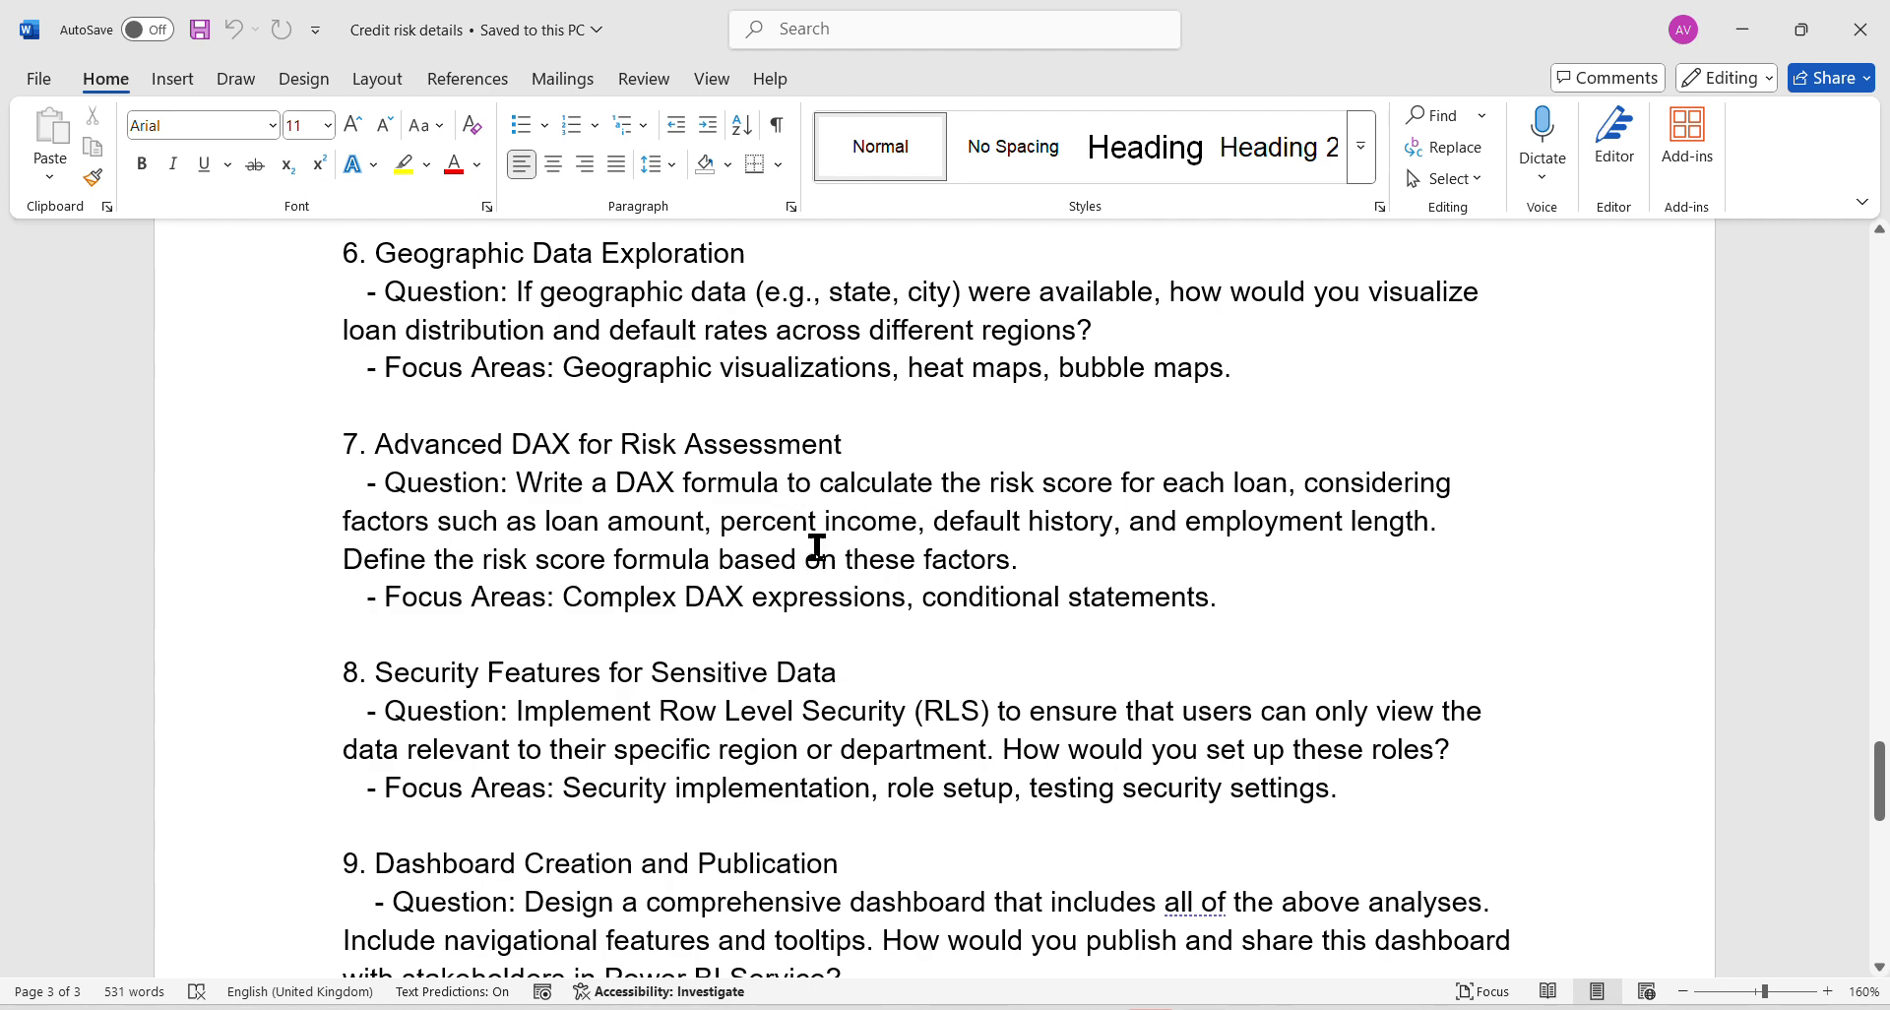
{"action": "left_click_drag", "start_coordinate": [945, 485], "coordinate": [1162, 487]}
{"action": "left_click", "coordinate": [1740, 29]}
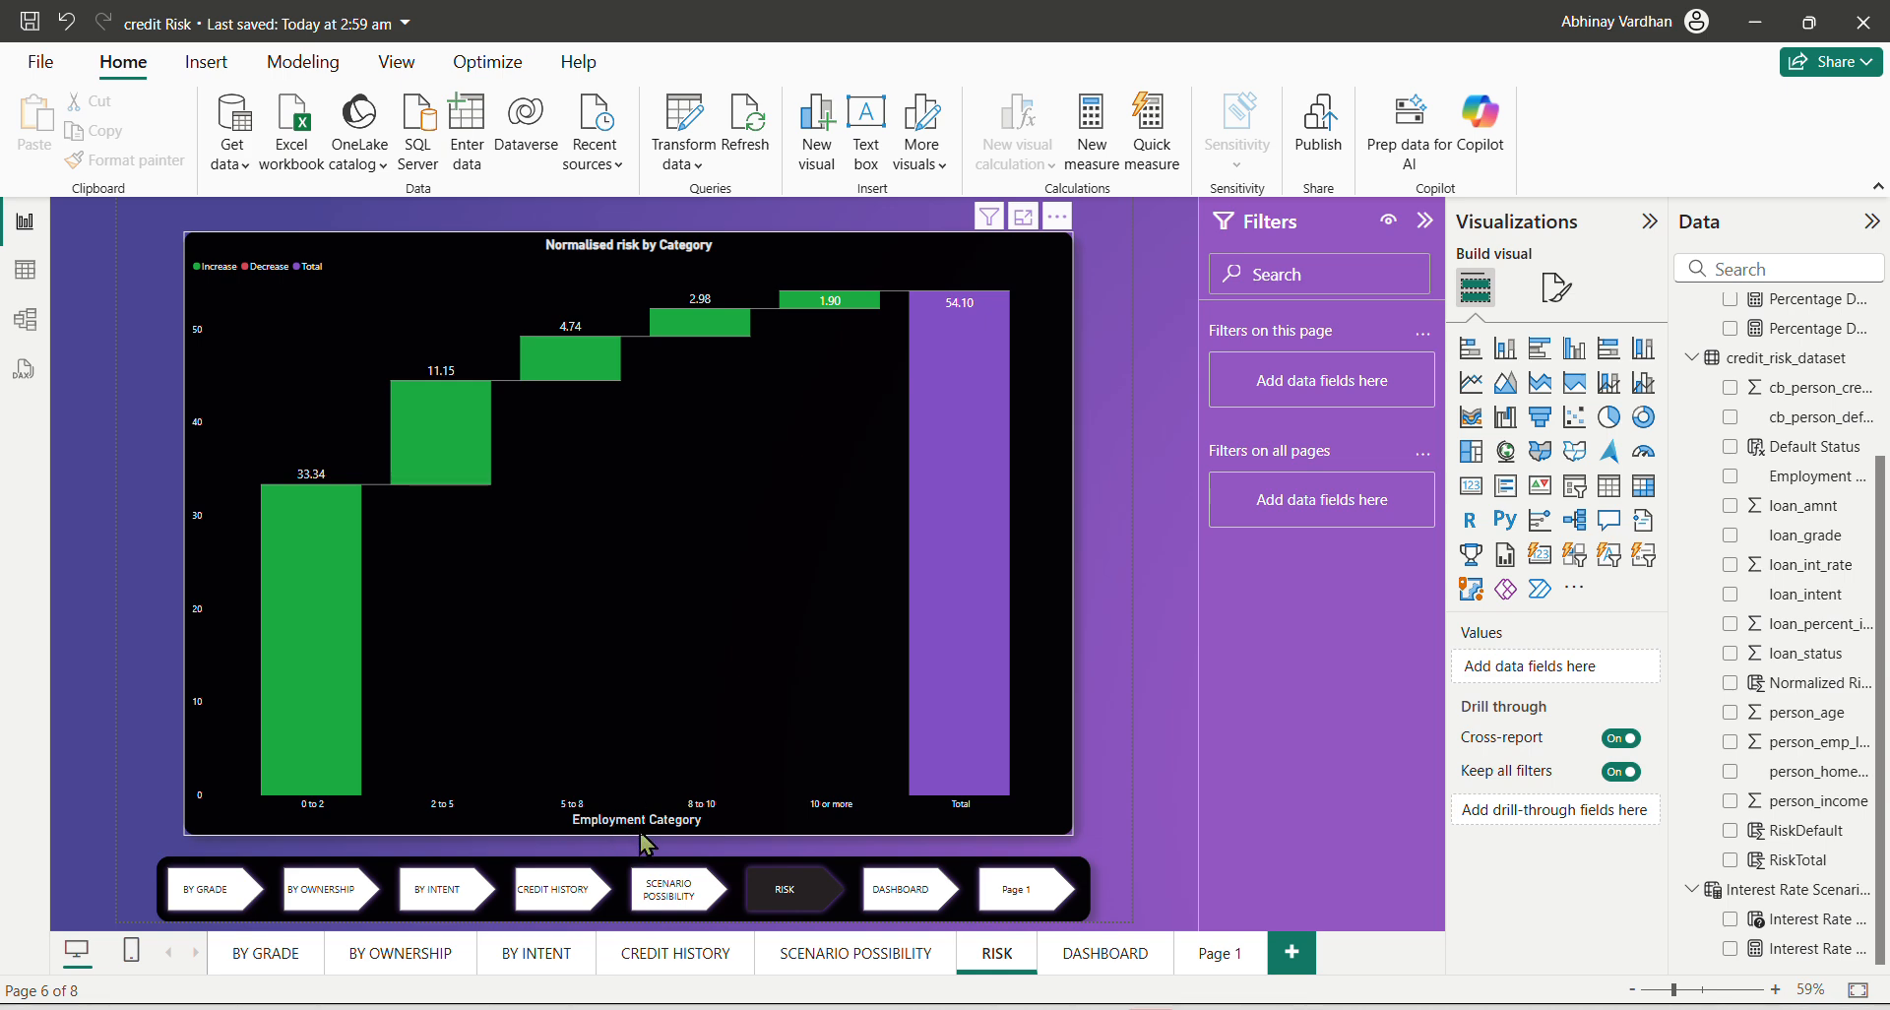
{"action": "mouse_move", "coordinate": [947, 425]}
{"action": "left_click", "coordinate": [719, 620]}
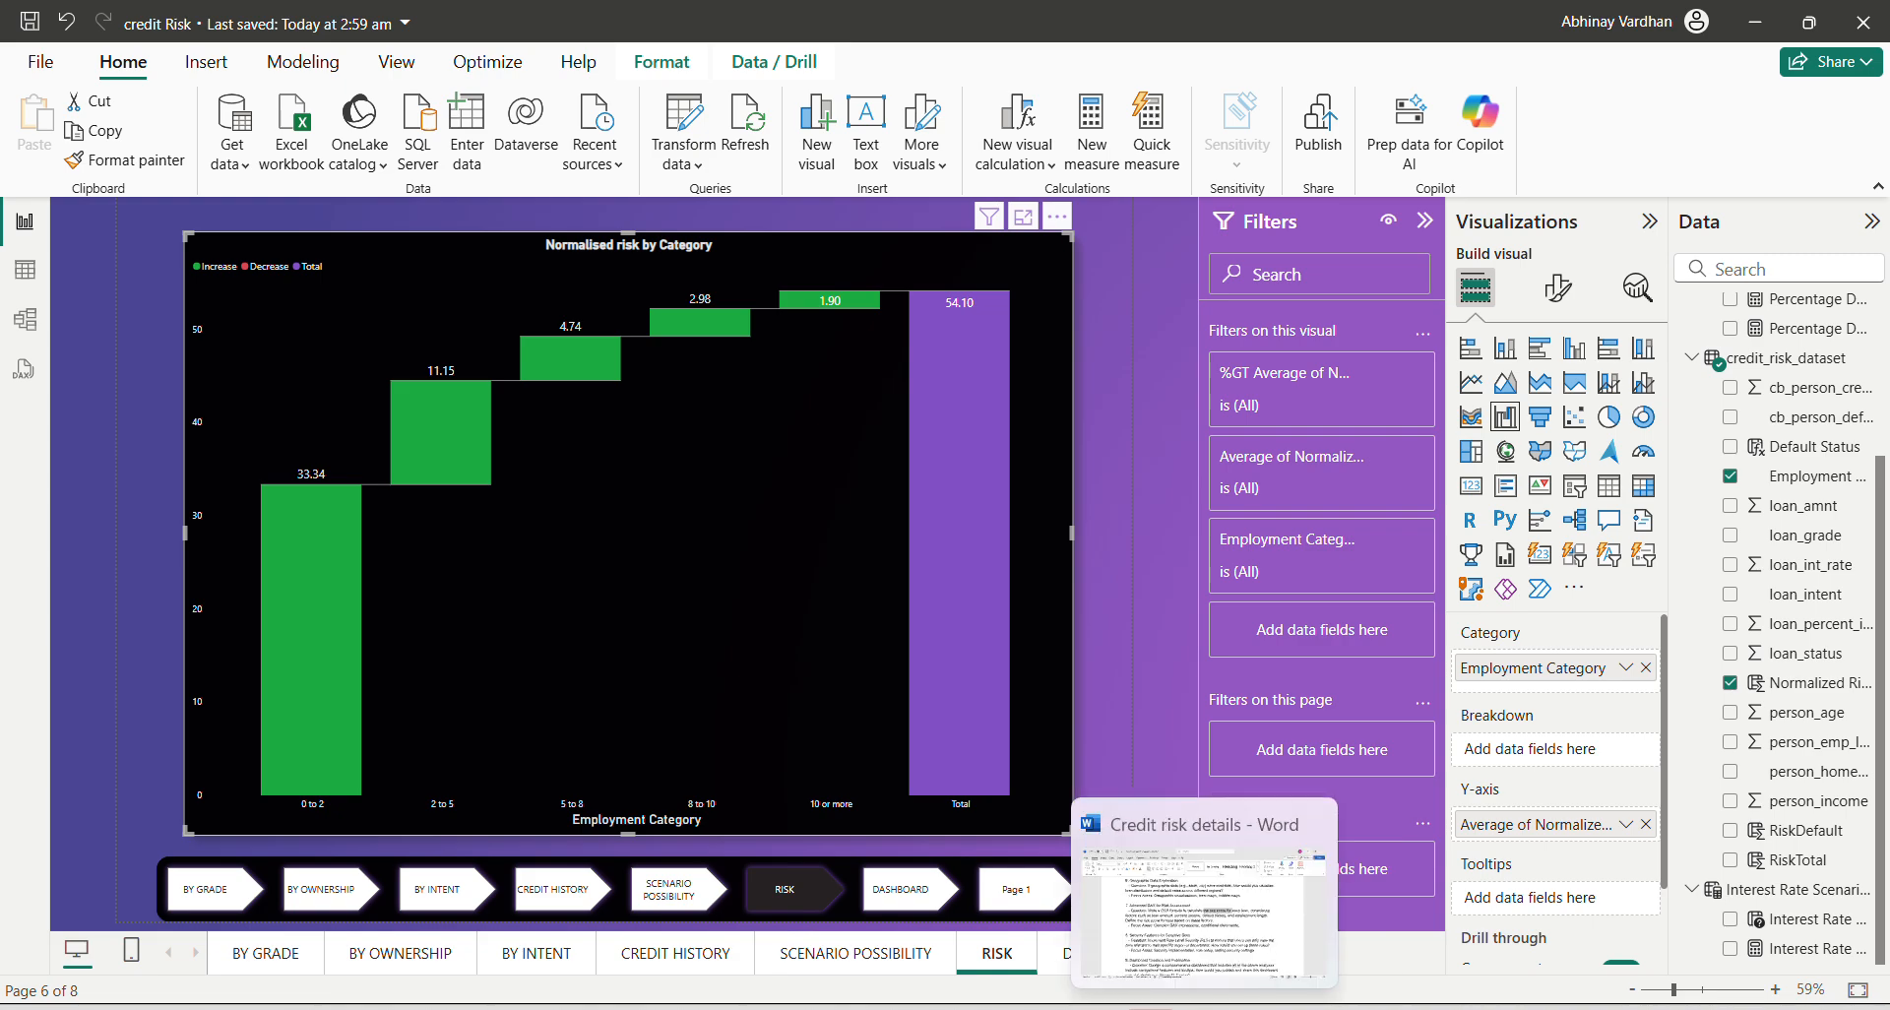
Switch to the Word document, read question 8 on Row Level Security, and return to the Power BI report.
{"action": "left_click", "coordinate": [1201, 947]}
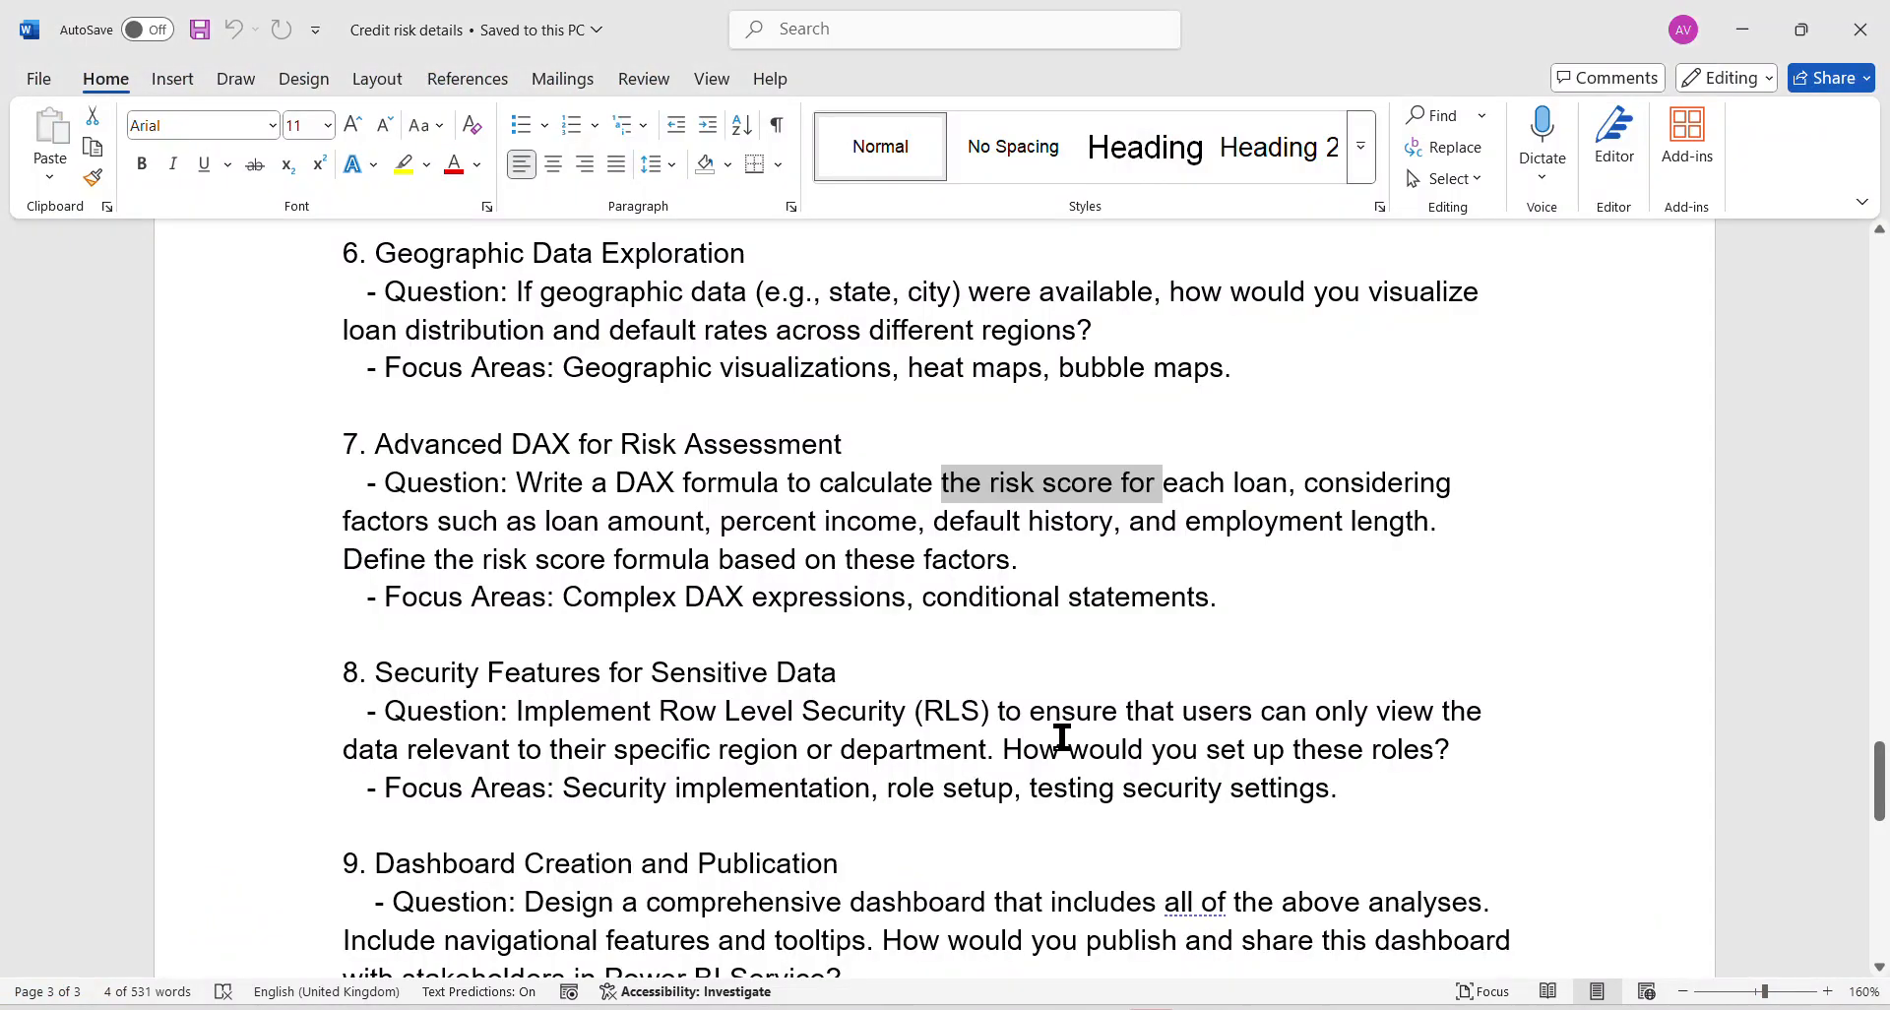
{"action": "scroll", "coordinate": [1062, 736], "scroll_direction": "down", "scroll_amount": 2}
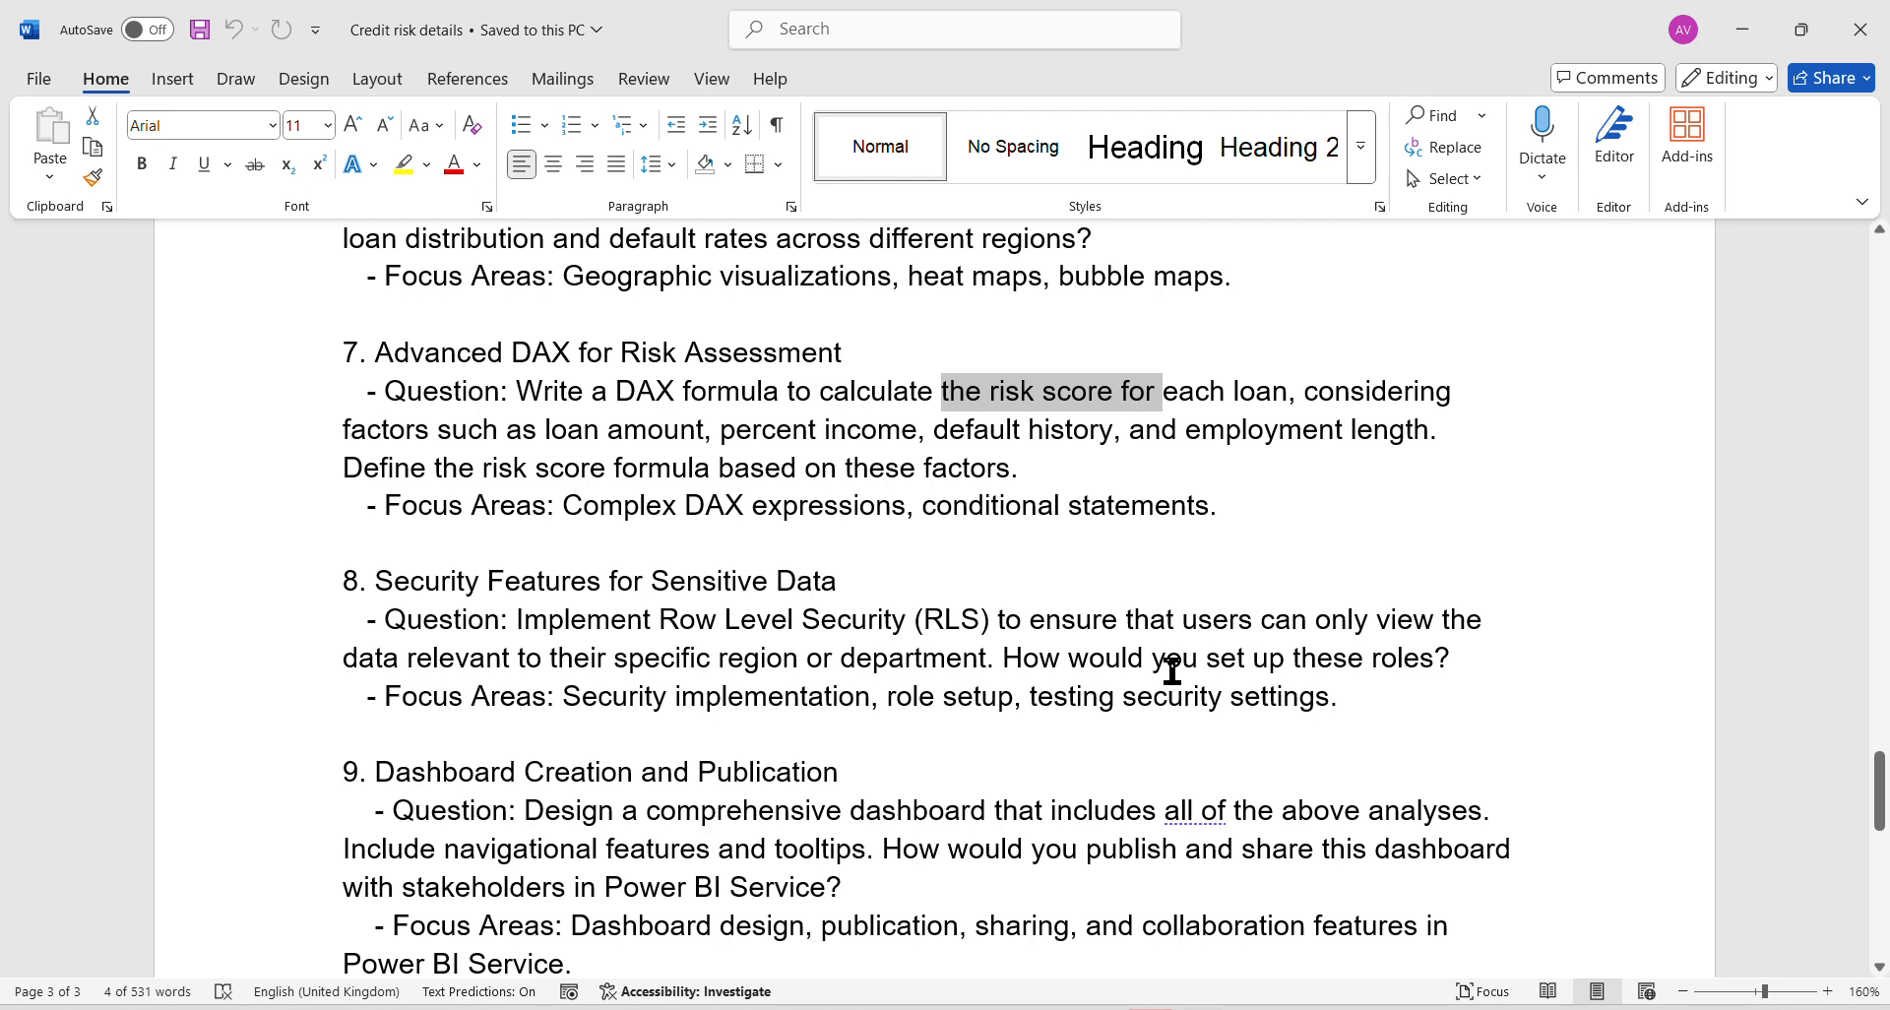
{"action": "left_click", "coordinate": [1725, 8]}
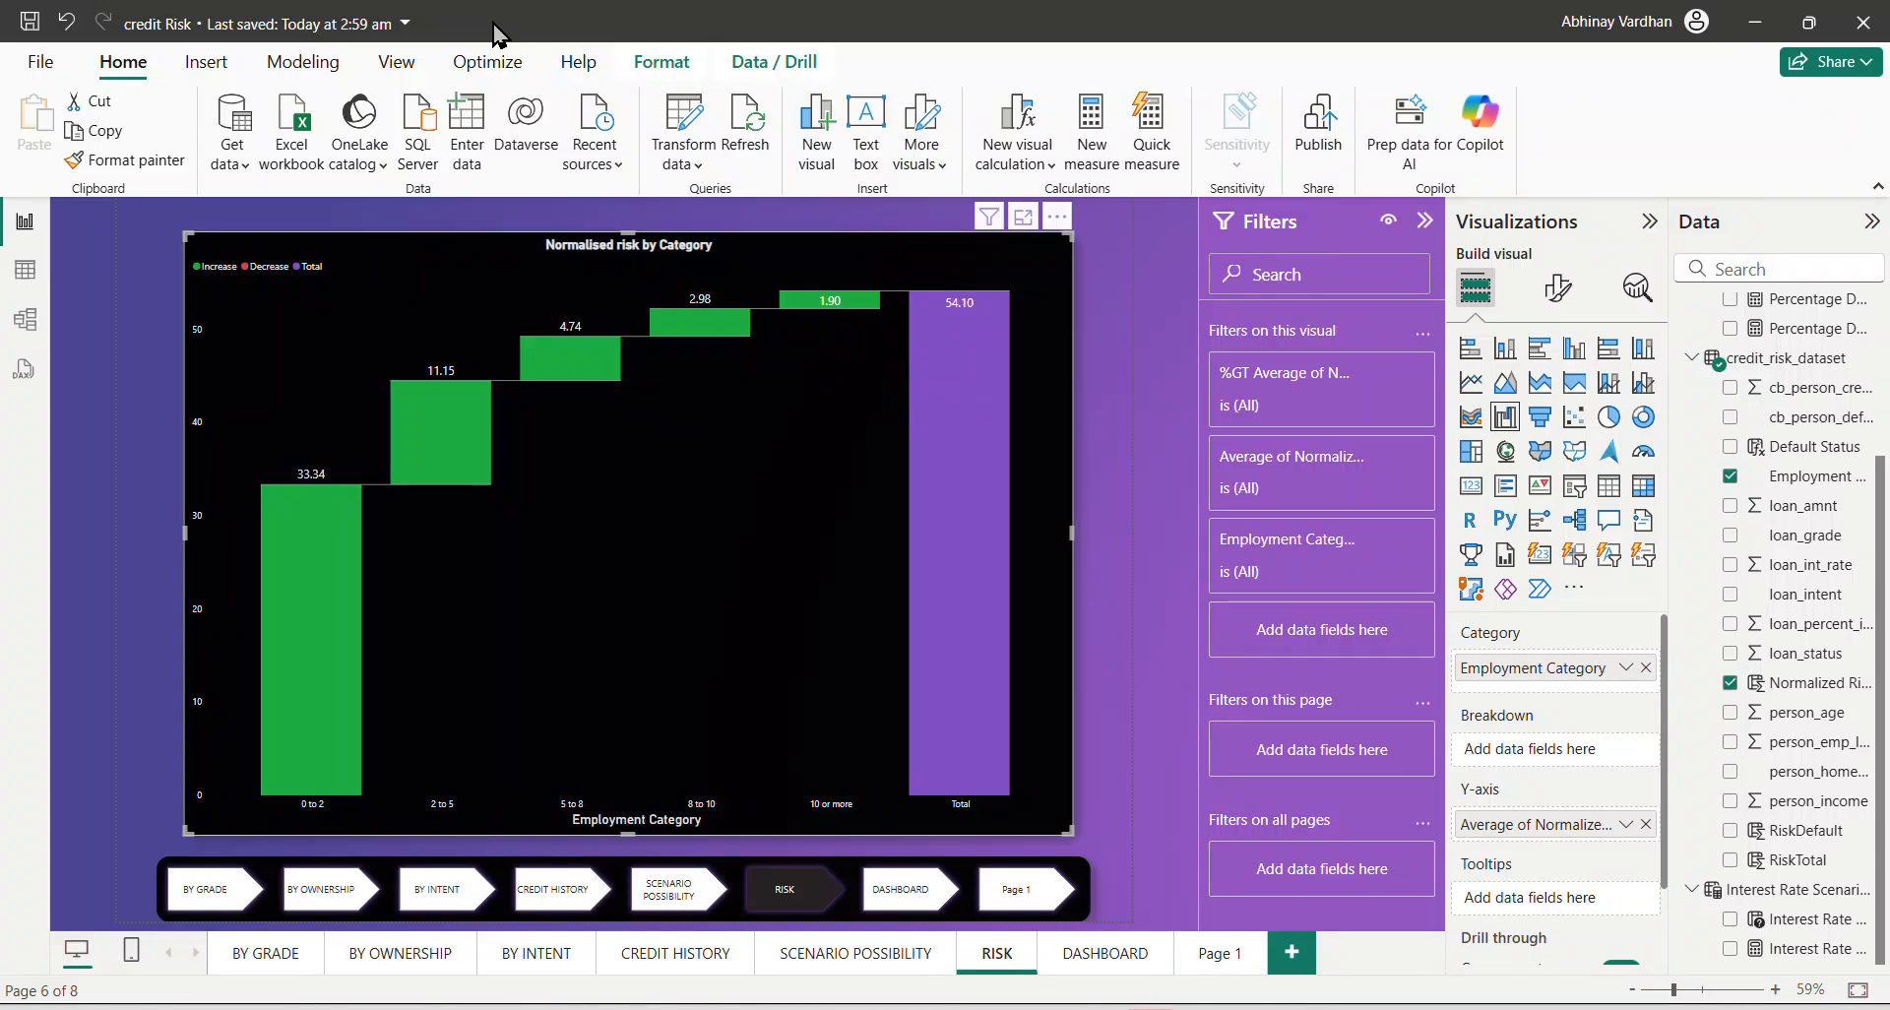
Open the security roles manager, review the Default role's filter on the credit_risk_dataset table, and close it.
{"action": "left_click", "coordinate": [297, 61]}
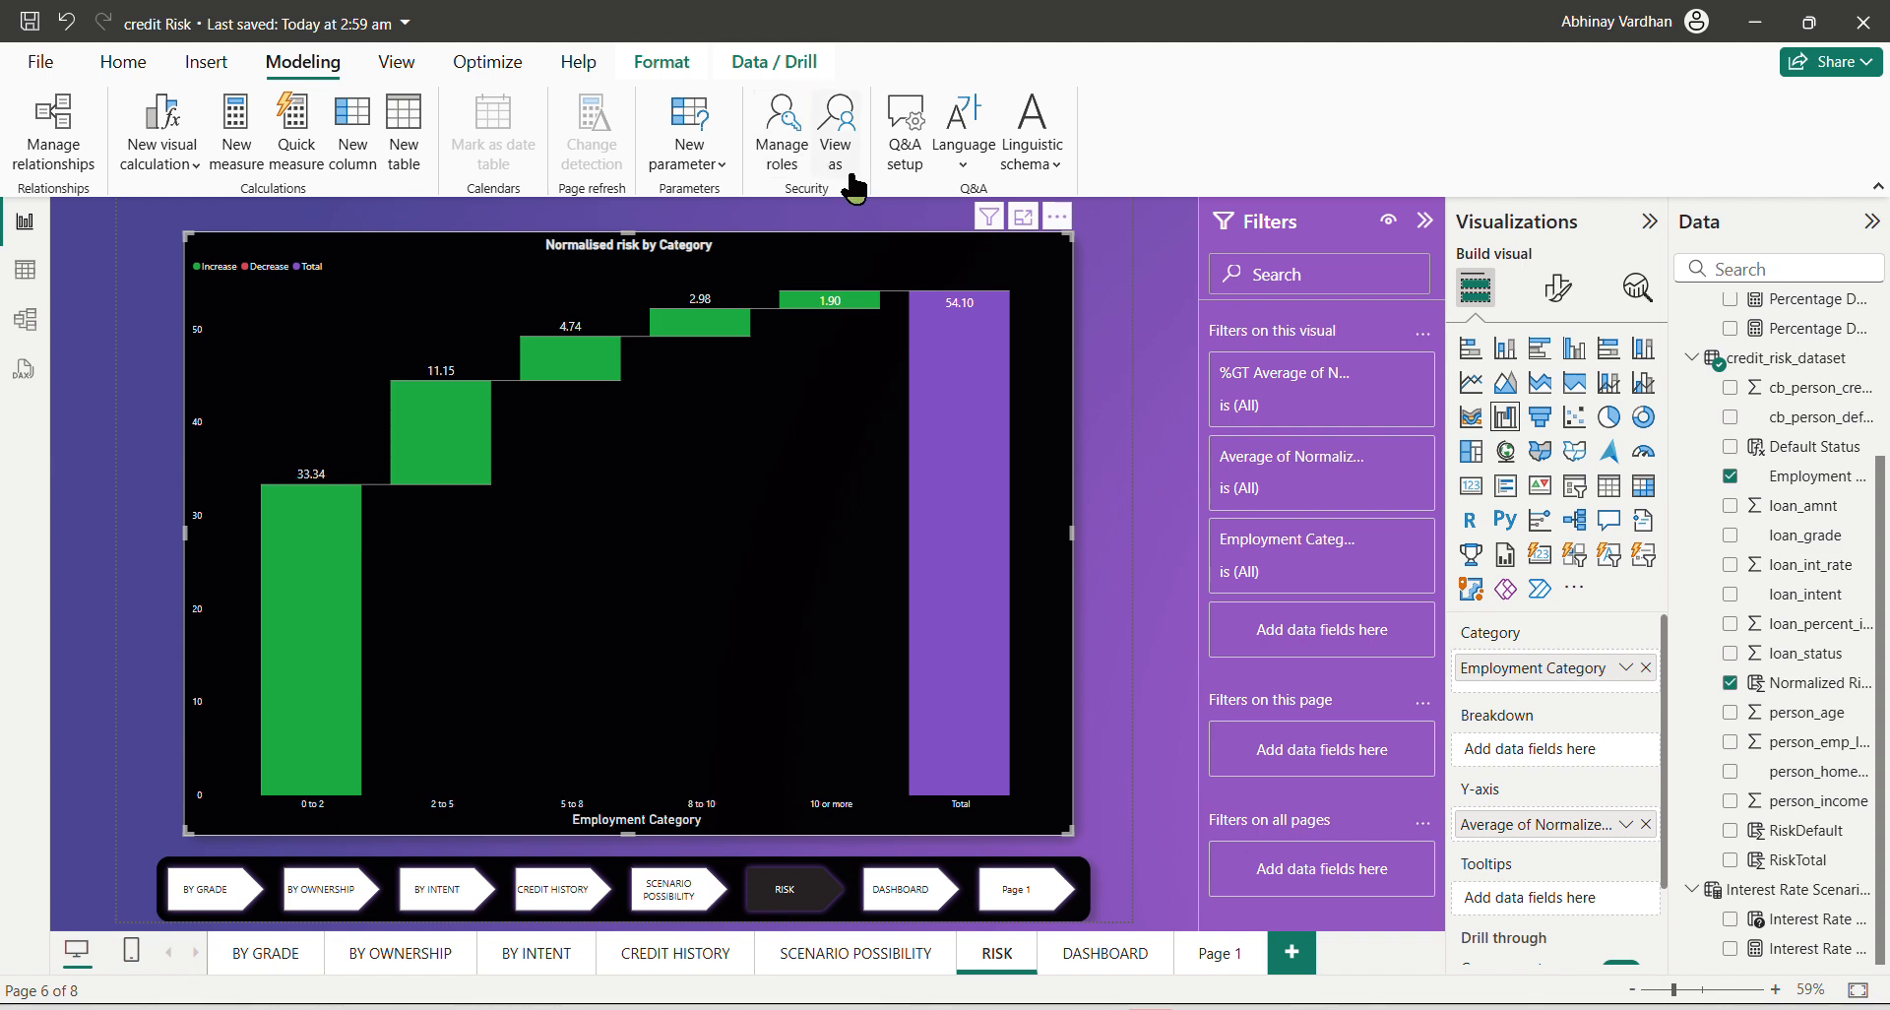
{"action": "left_click", "coordinate": [804, 148]}
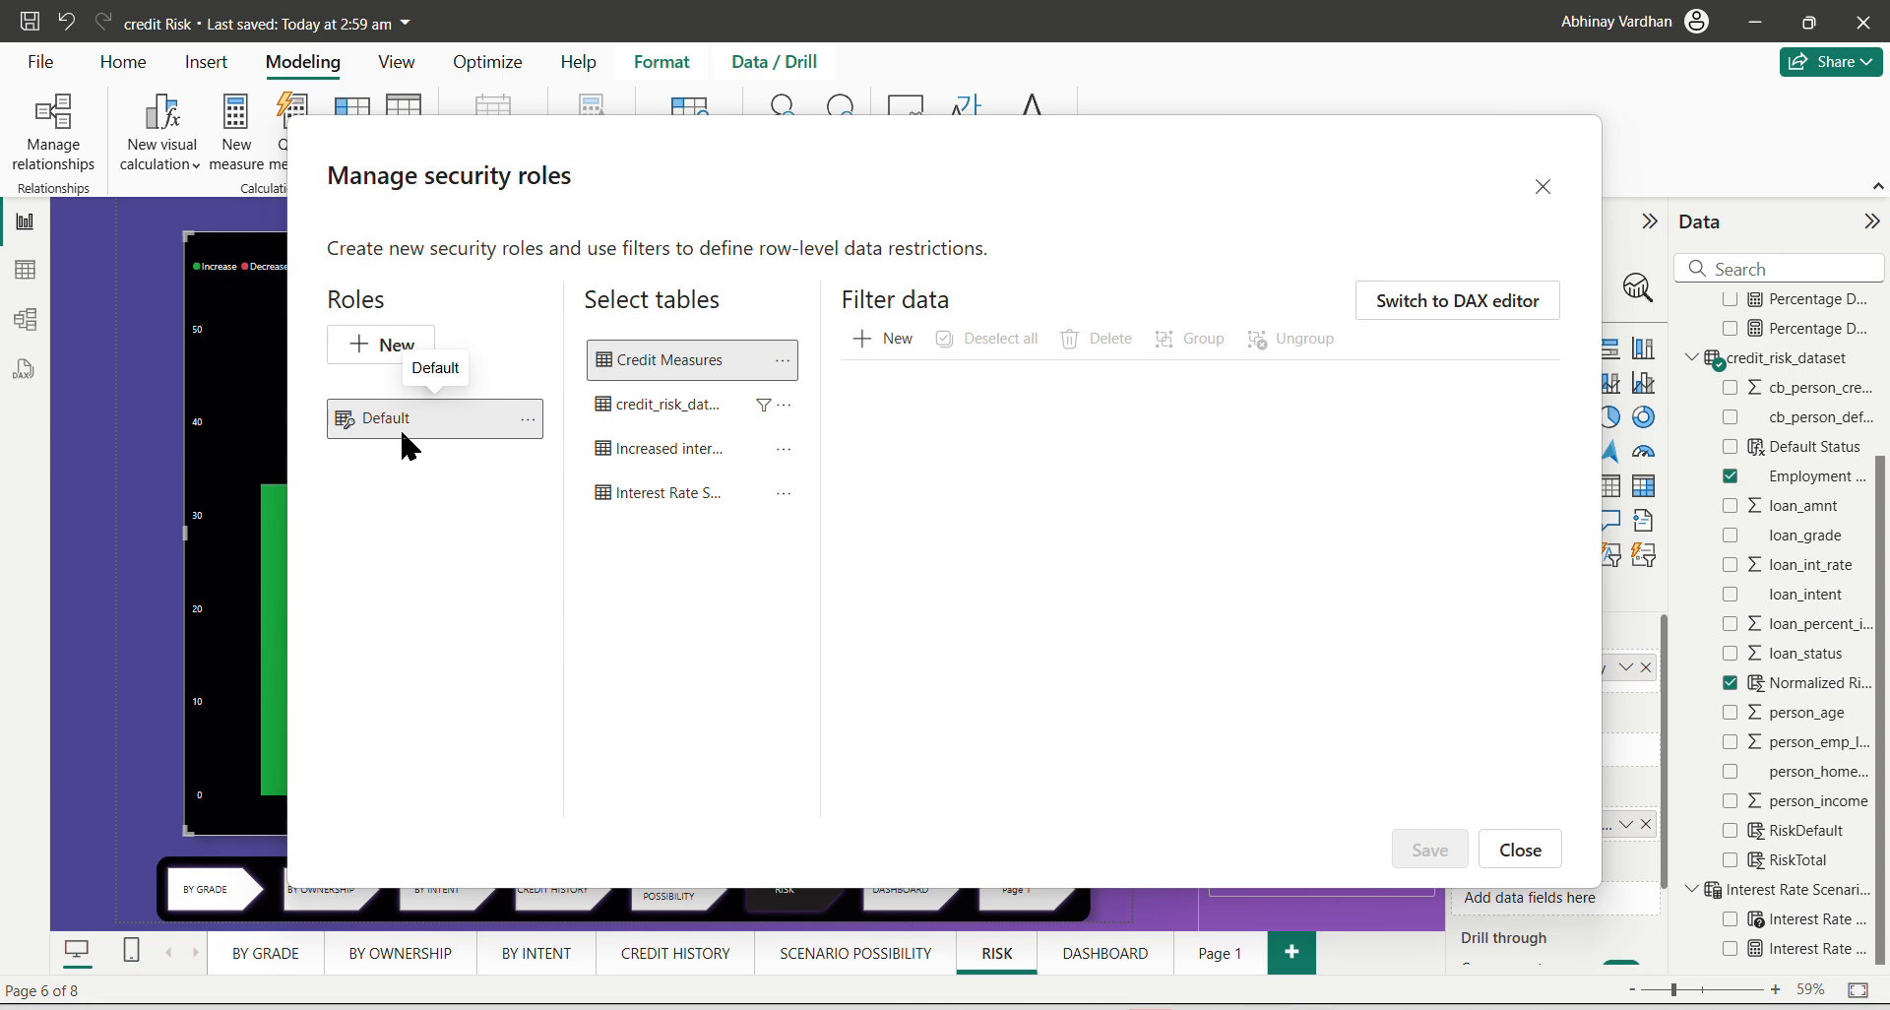
{"action": "left_click", "coordinate": [671, 420]}
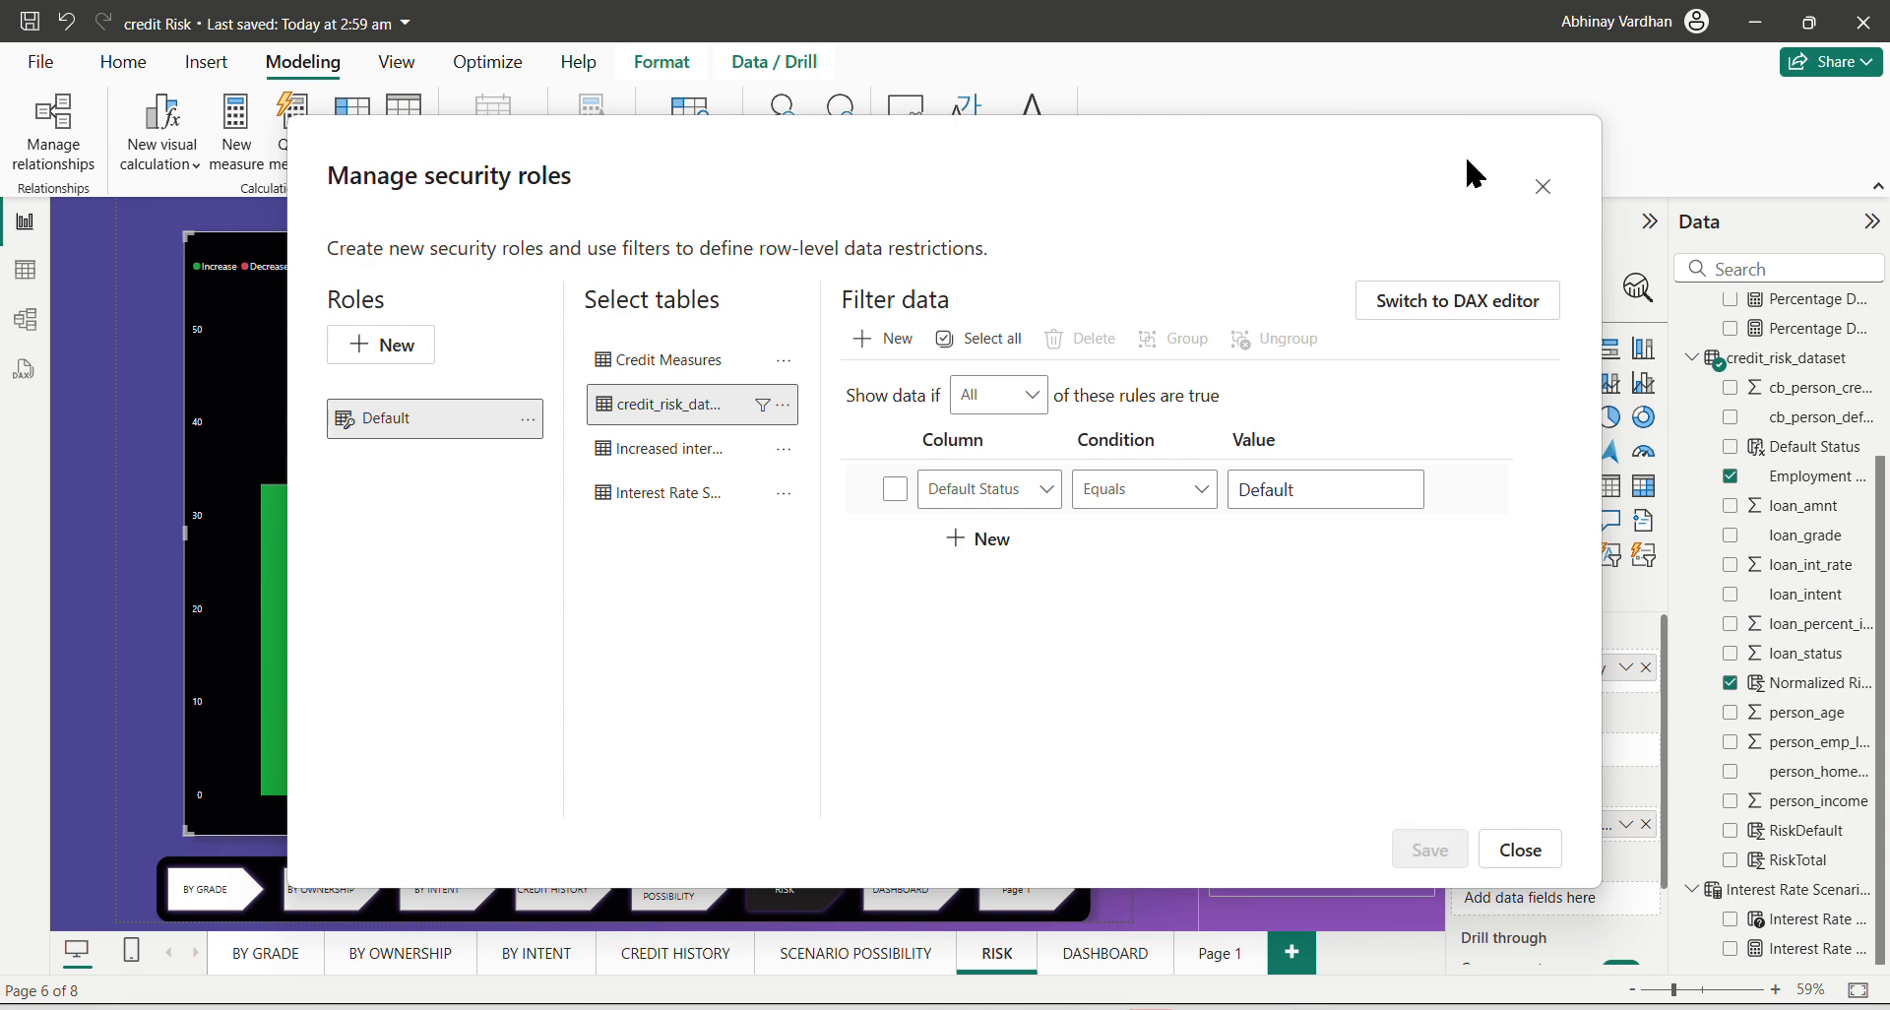
{"action": "left_click", "coordinate": [1545, 187]}
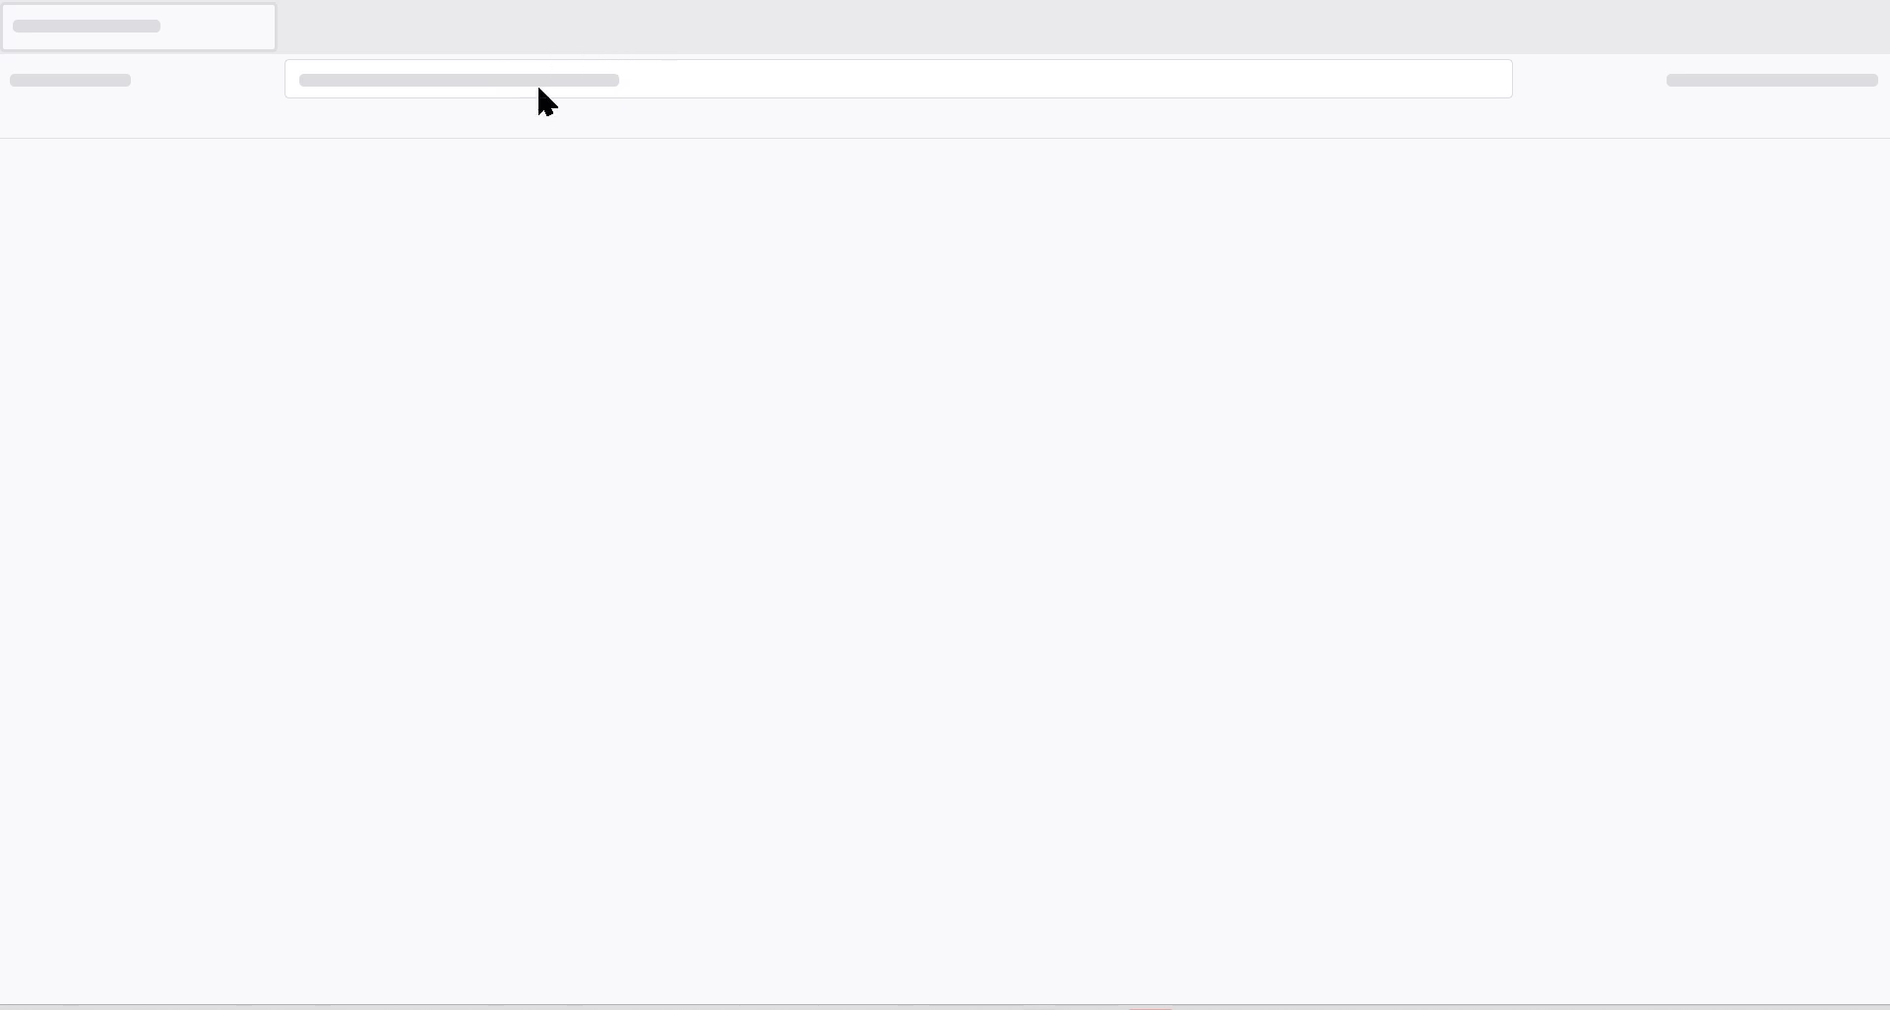
Switch to Firefox and open the Power BI service at app.powerbi.com.
{"action": "left_click", "coordinate": [413, 76]}
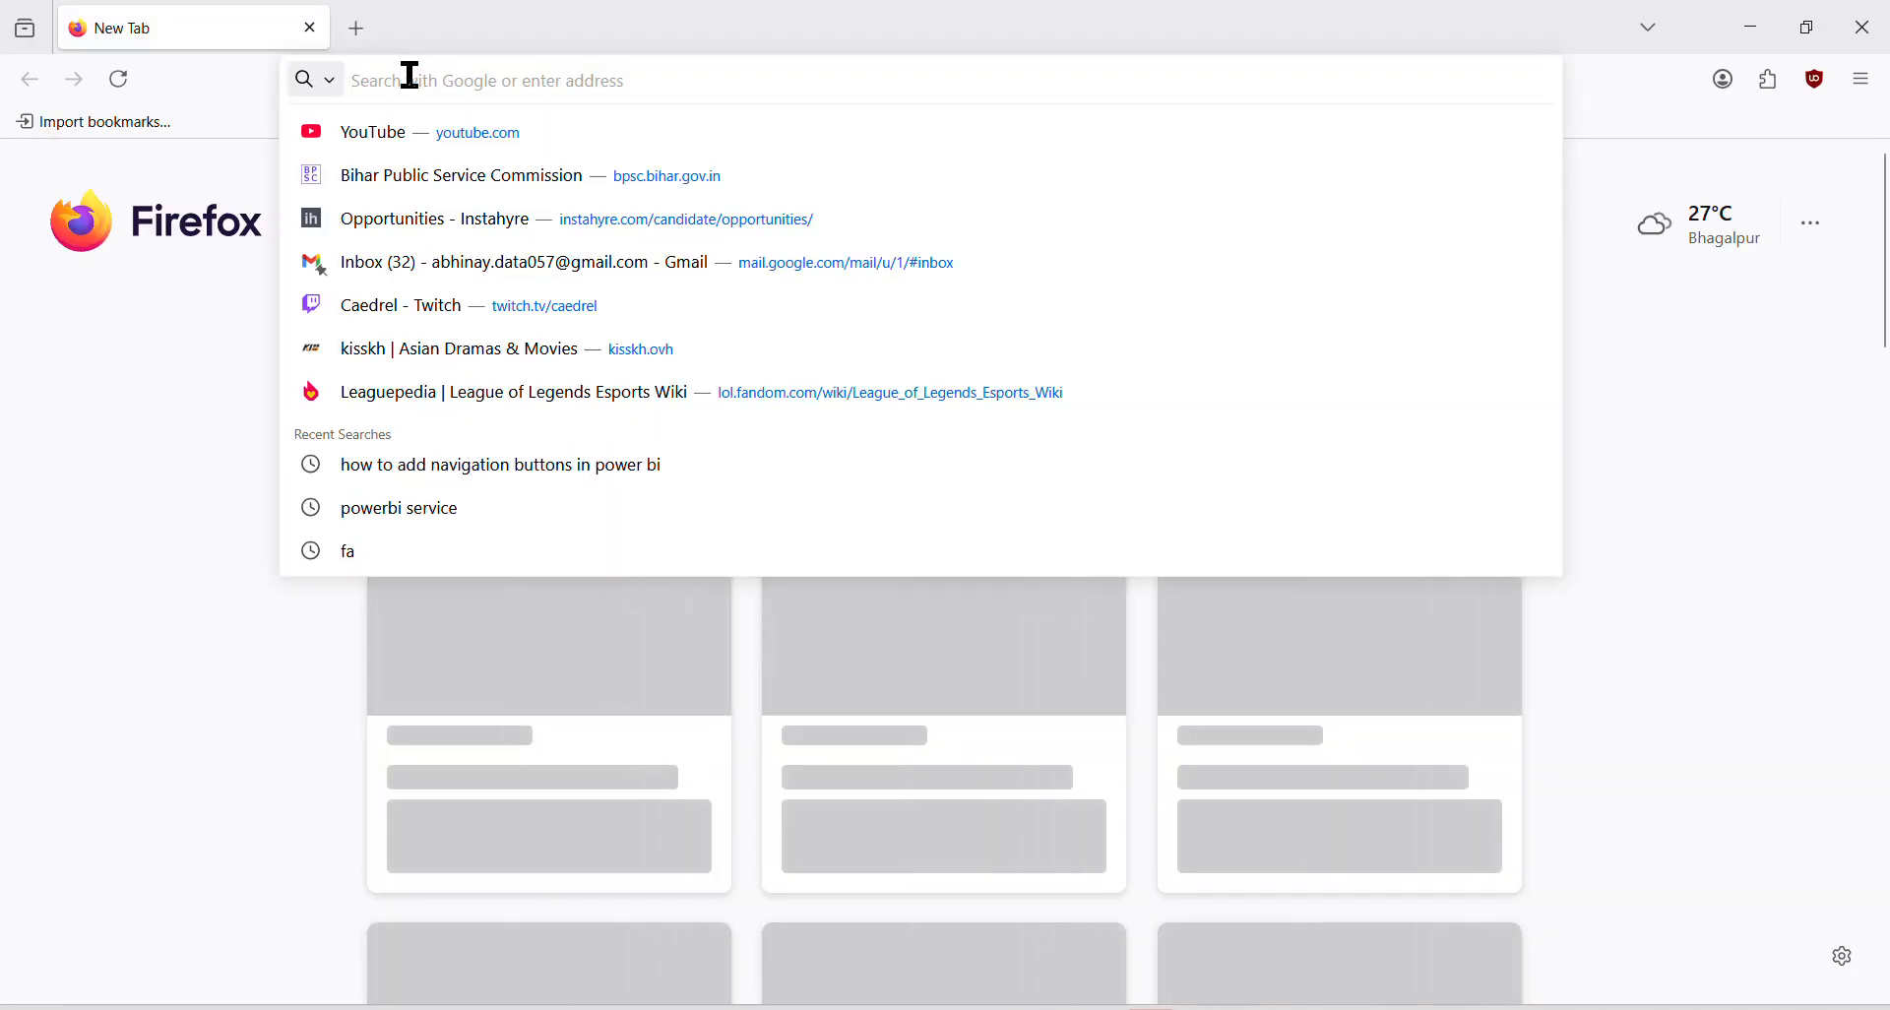
{"action": "type", "text": "power"}
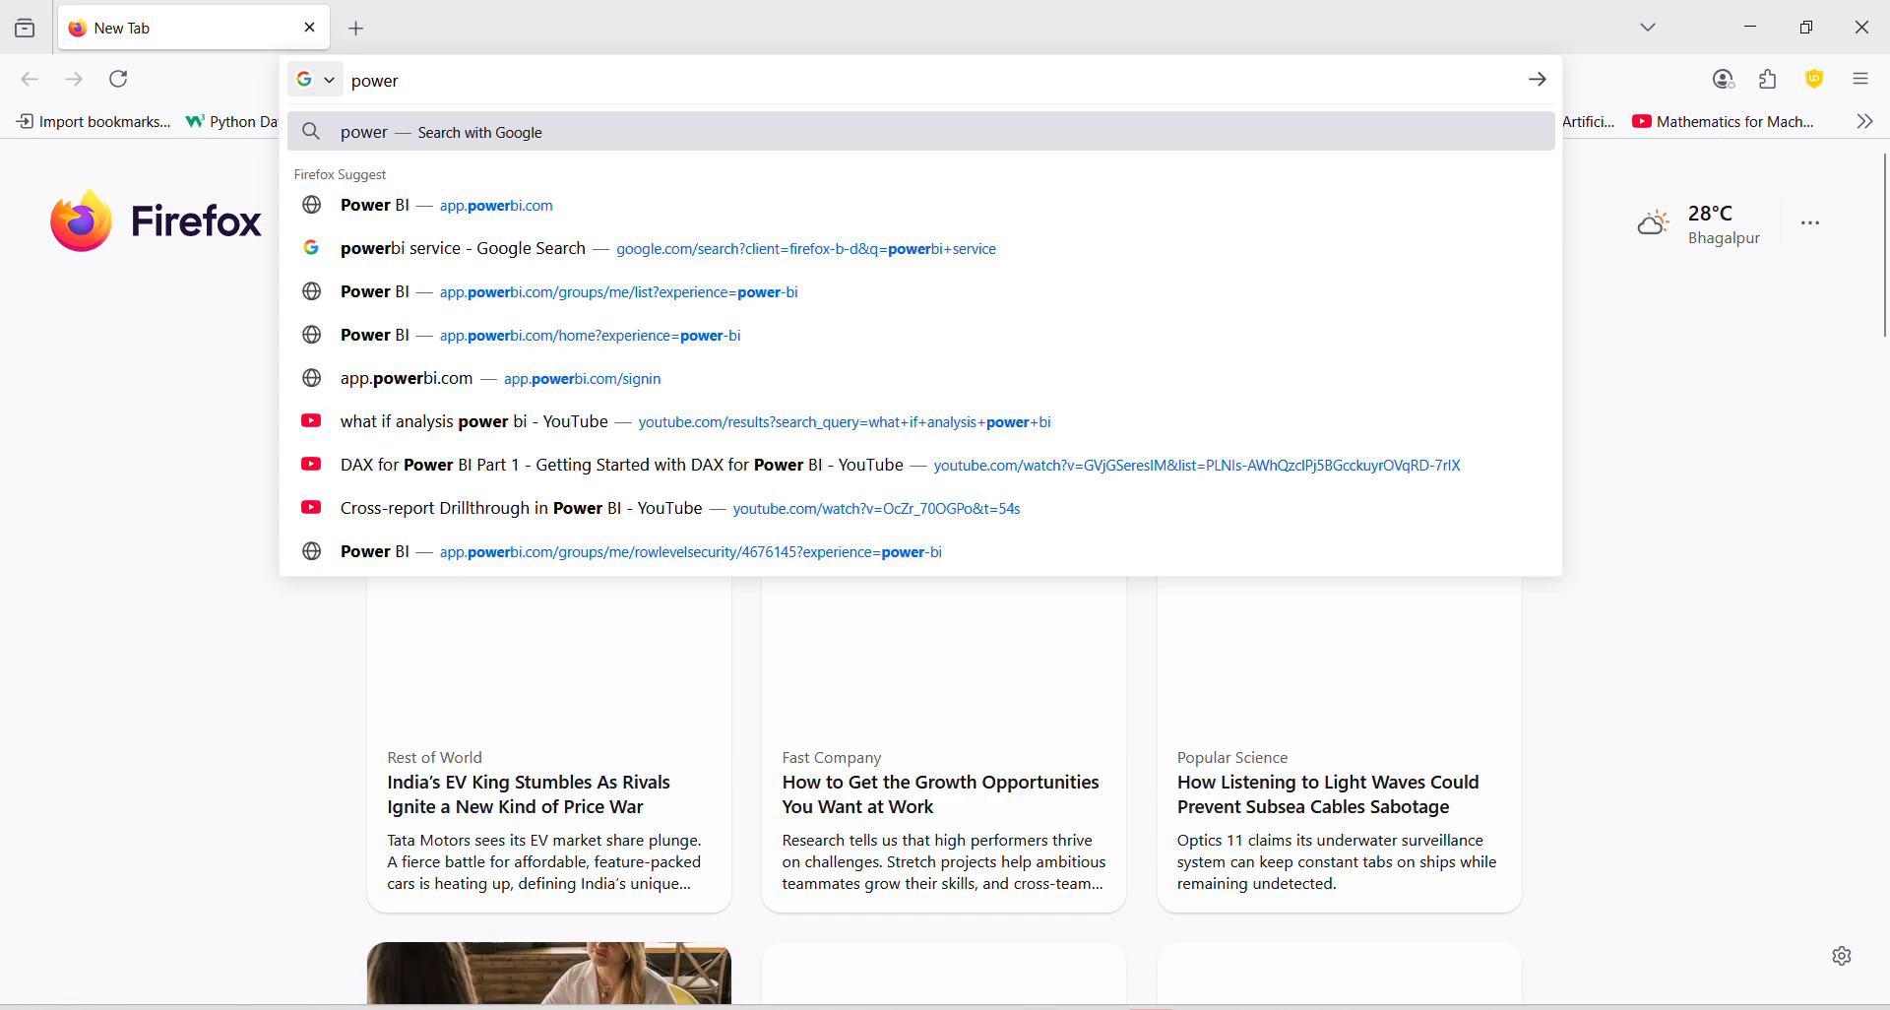
{"action": "type", "text": "vu"}
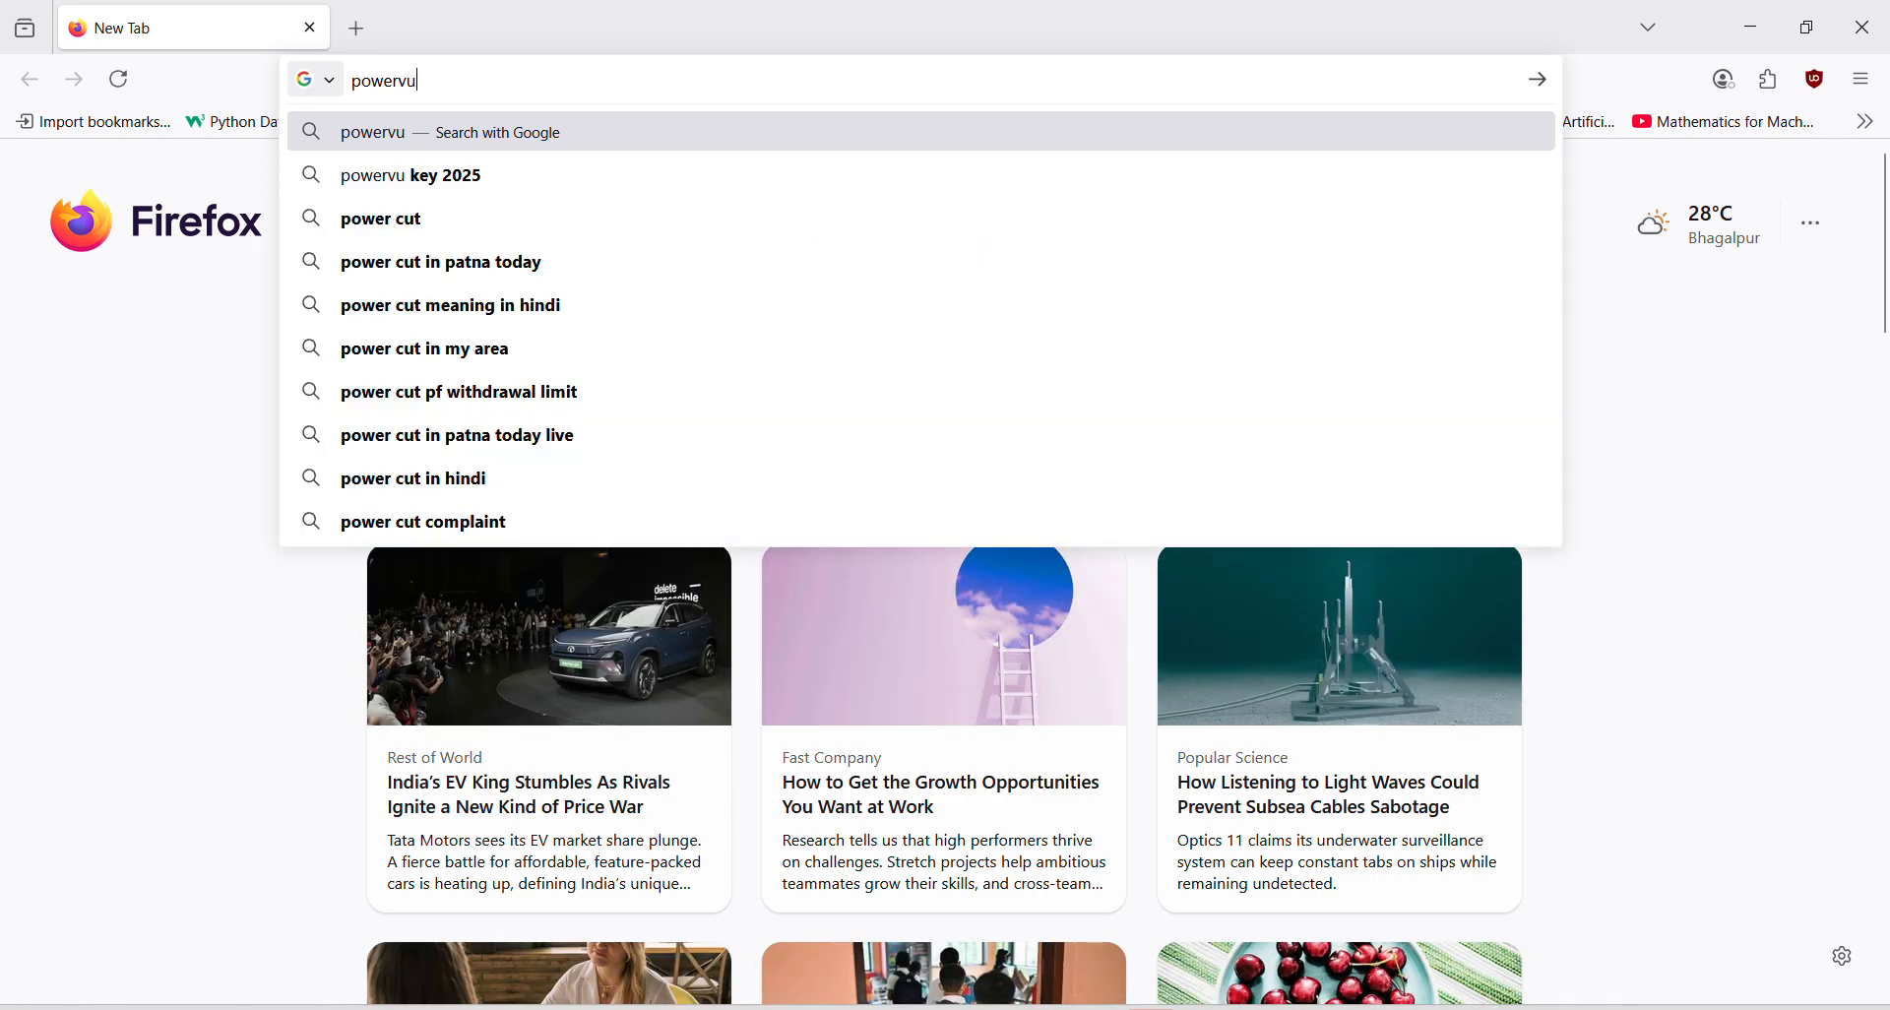
{"action": "key", "text": "BackSpace"}
{"action": "key", "text": "BackSpace"}
{"action": "type", "text": "bi"}
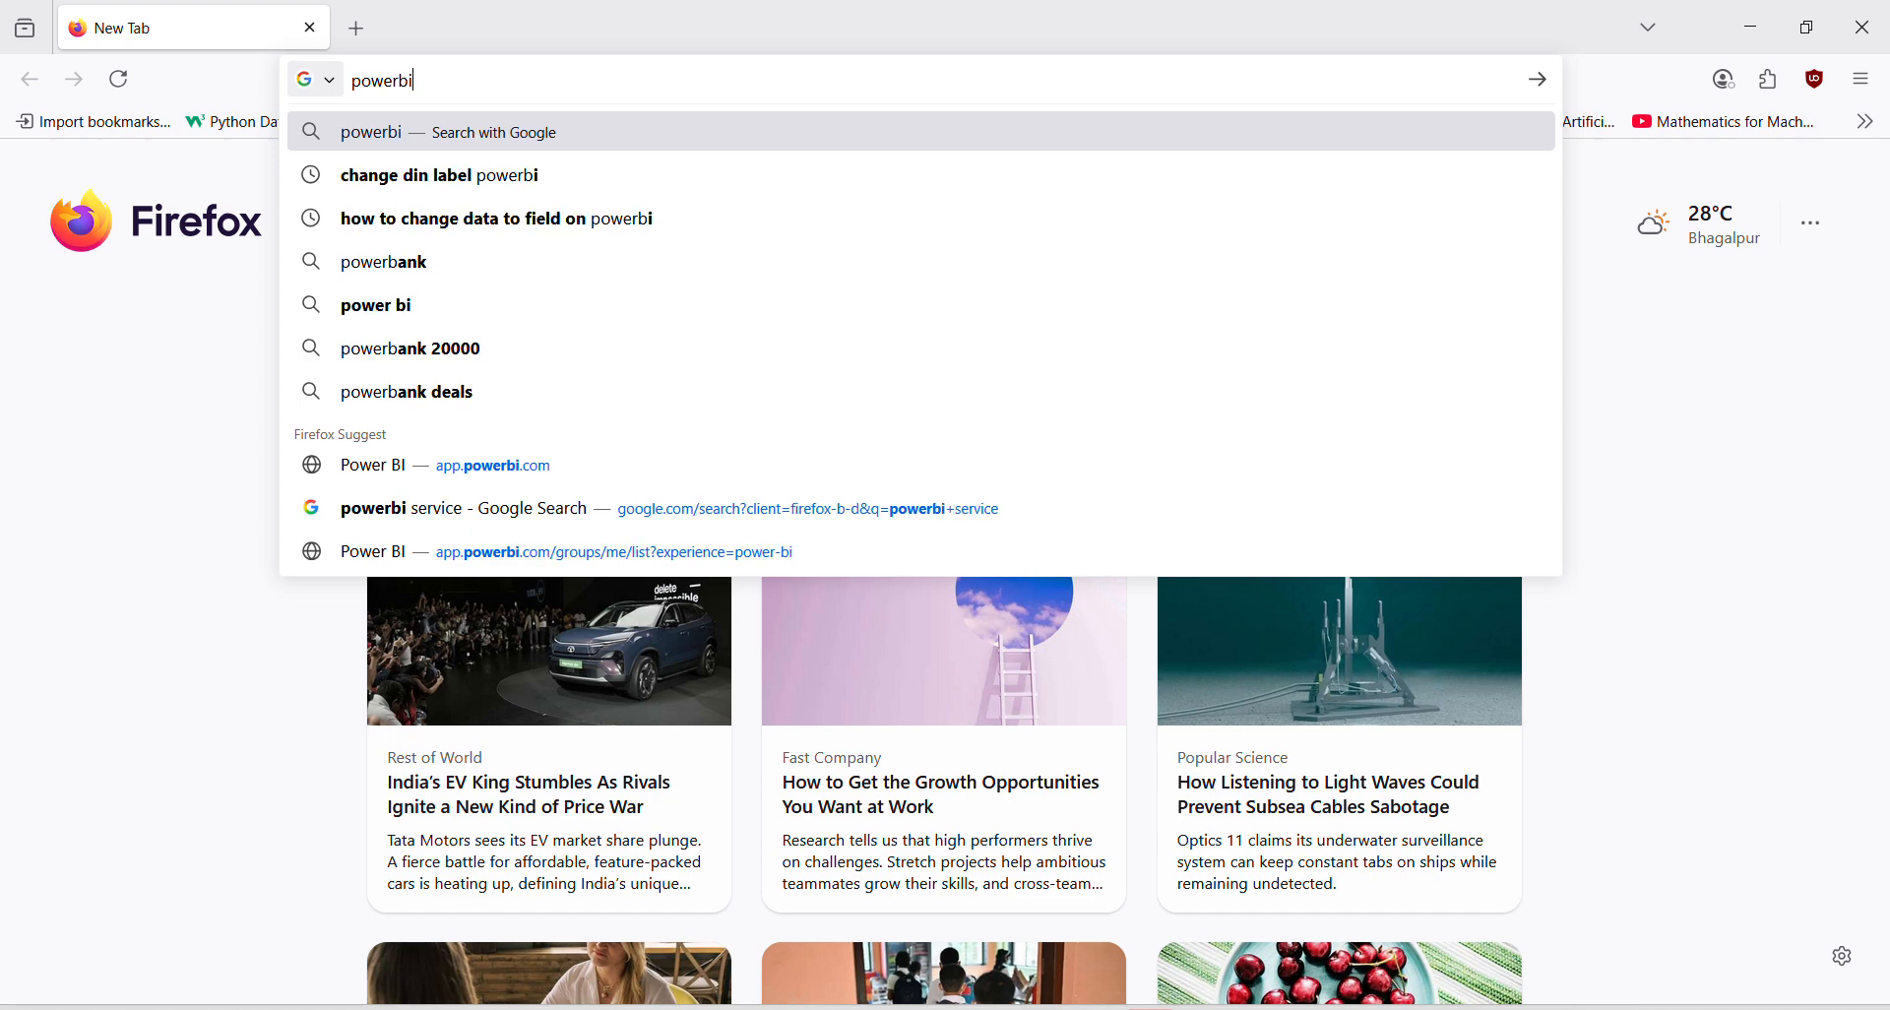
{"action": "key", "text": "Down"}
{"action": "key", "text": "Down"}
{"action": "key", "text": "Down"}
{"action": "key", "text": "Down"}
{"action": "key", "text": "Down"}
{"action": "key", "text": "Down"}
{"action": "key", "text": "Down"}
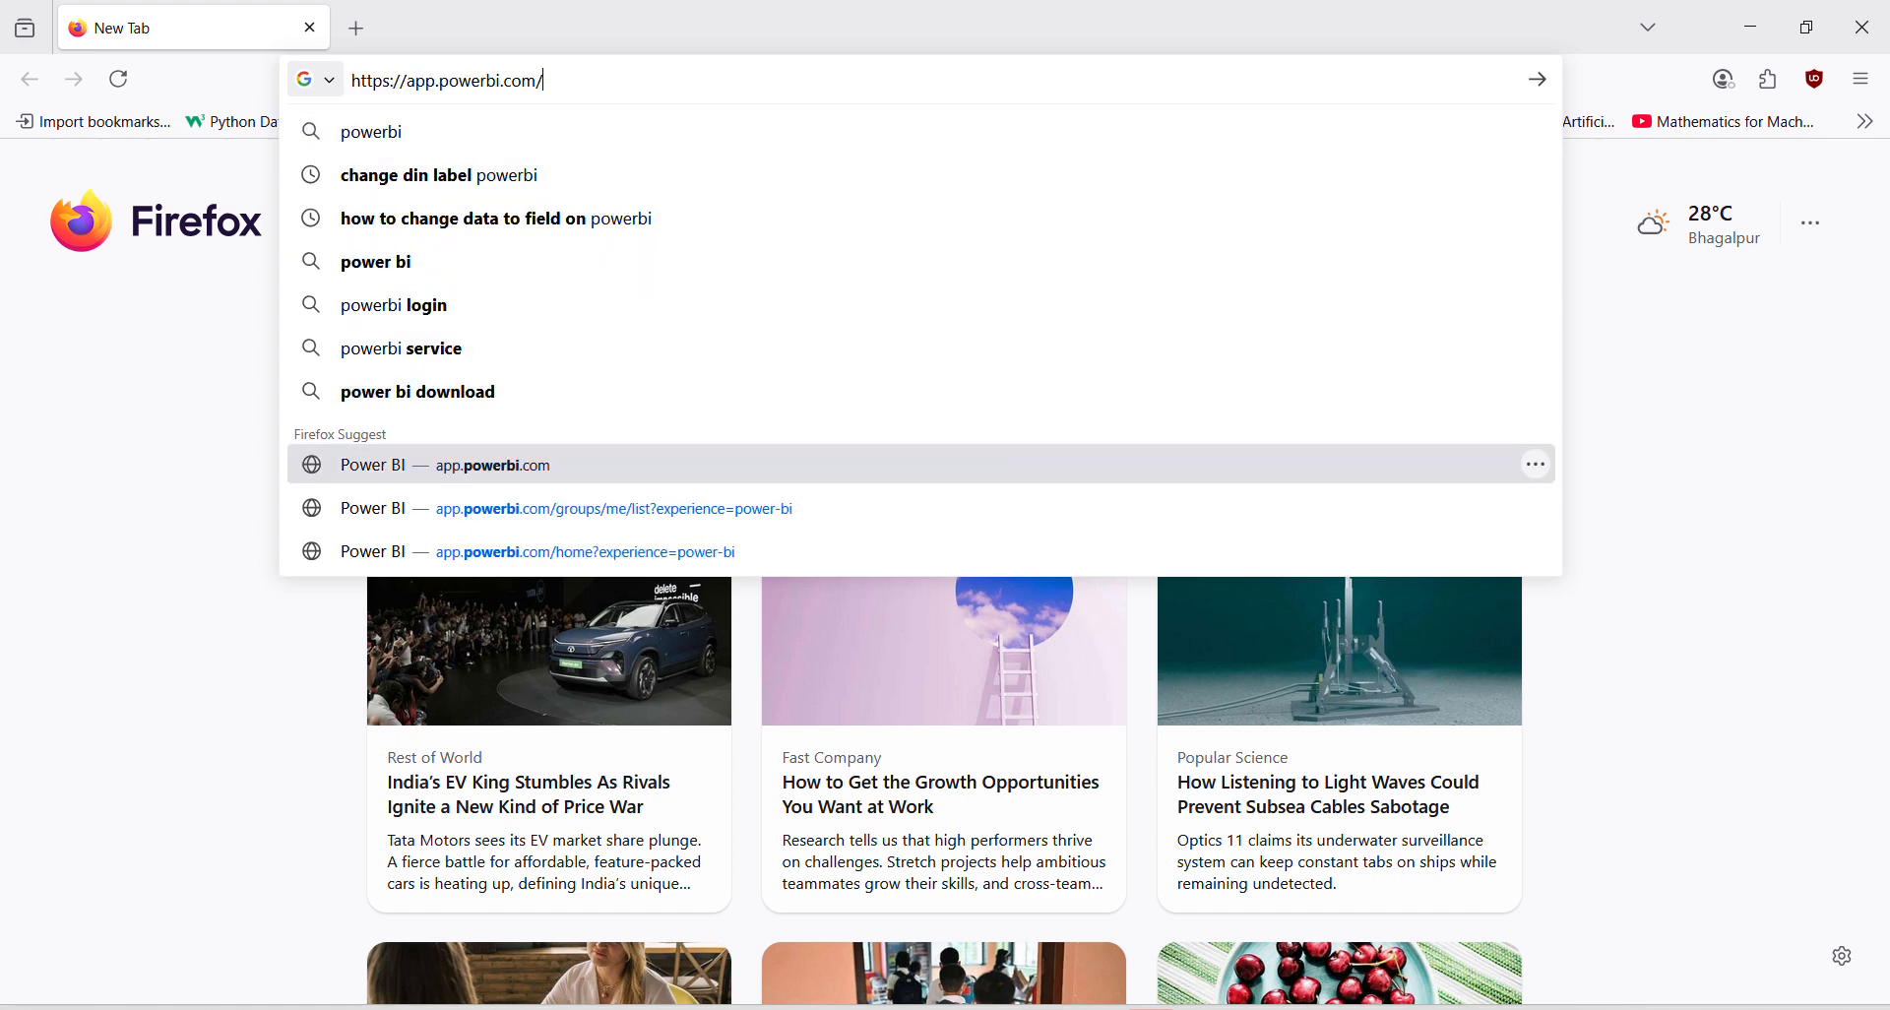
{"action": "key", "text": "Down"}
{"action": "key", "text": "Up"}
{"action": "key", "text": "Return"}
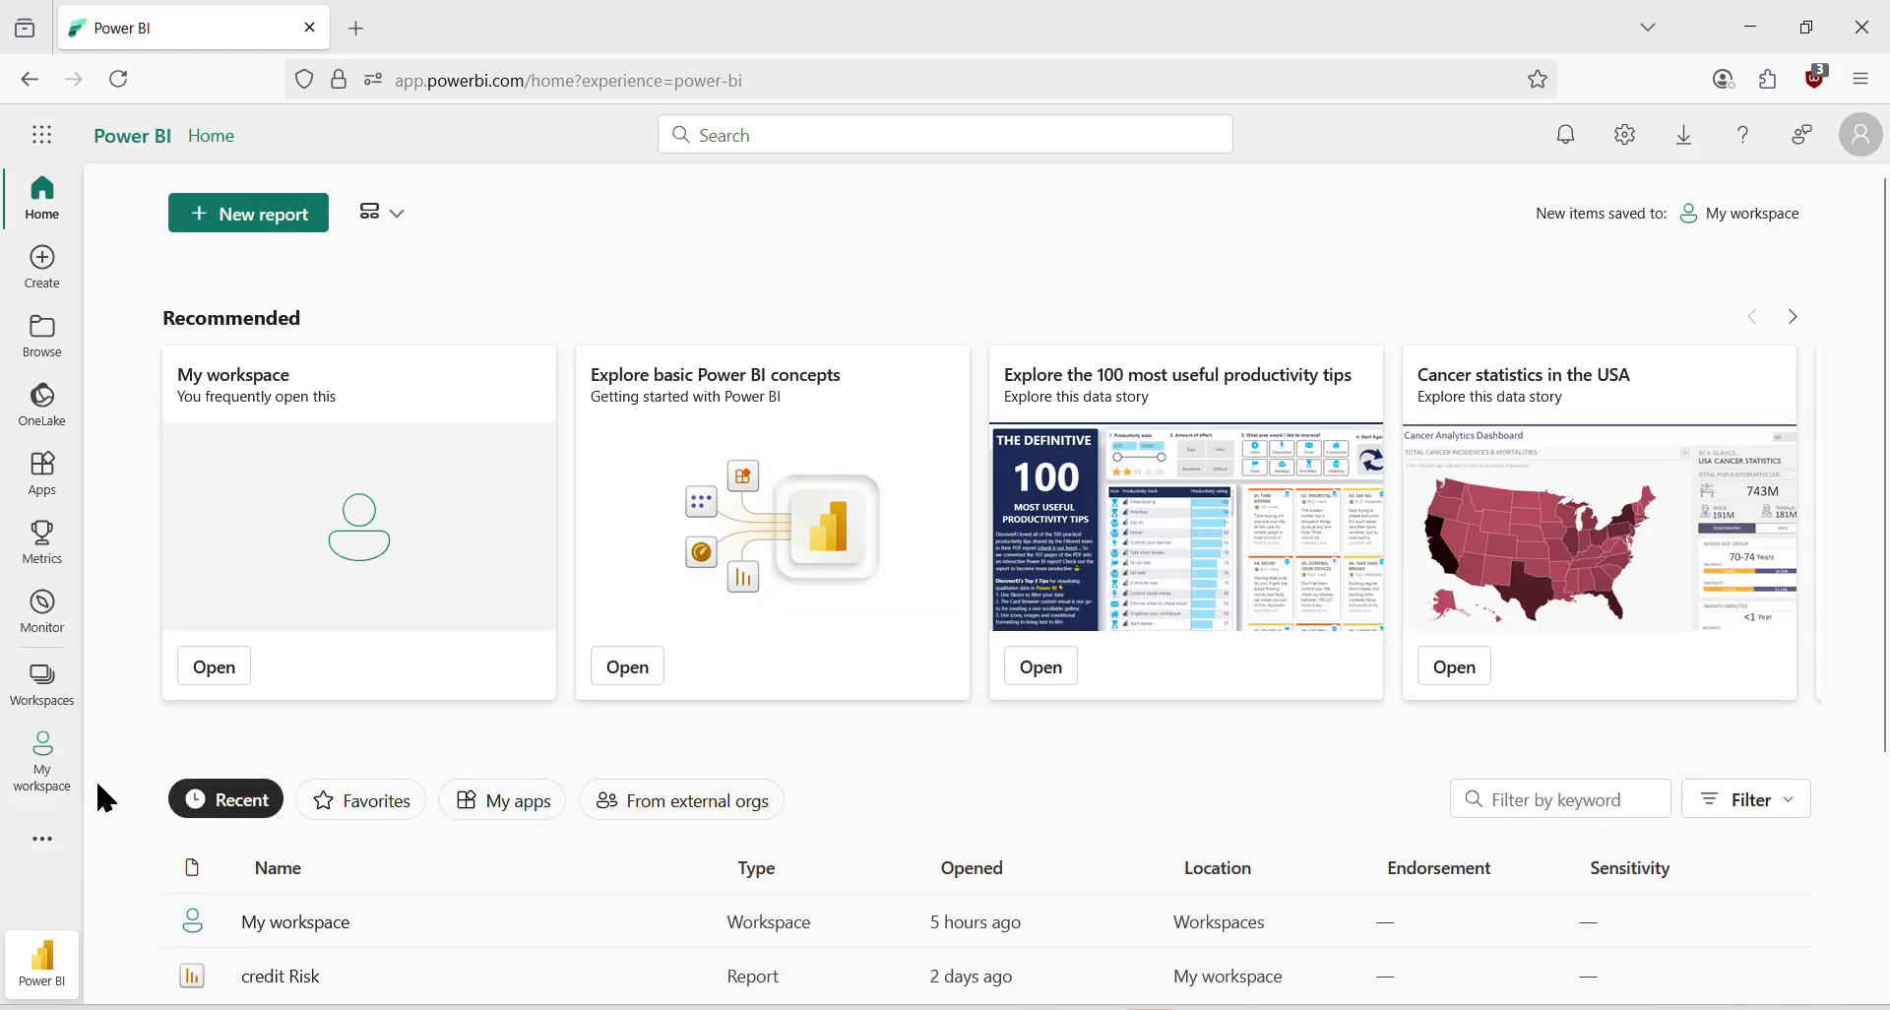
Open the row-level security settings of the credit Risk semantic model in My workspace, view the Default role's member field, and return to Power BI Desktop.
{"action": "left_click", "coordinate": [41, 753]}
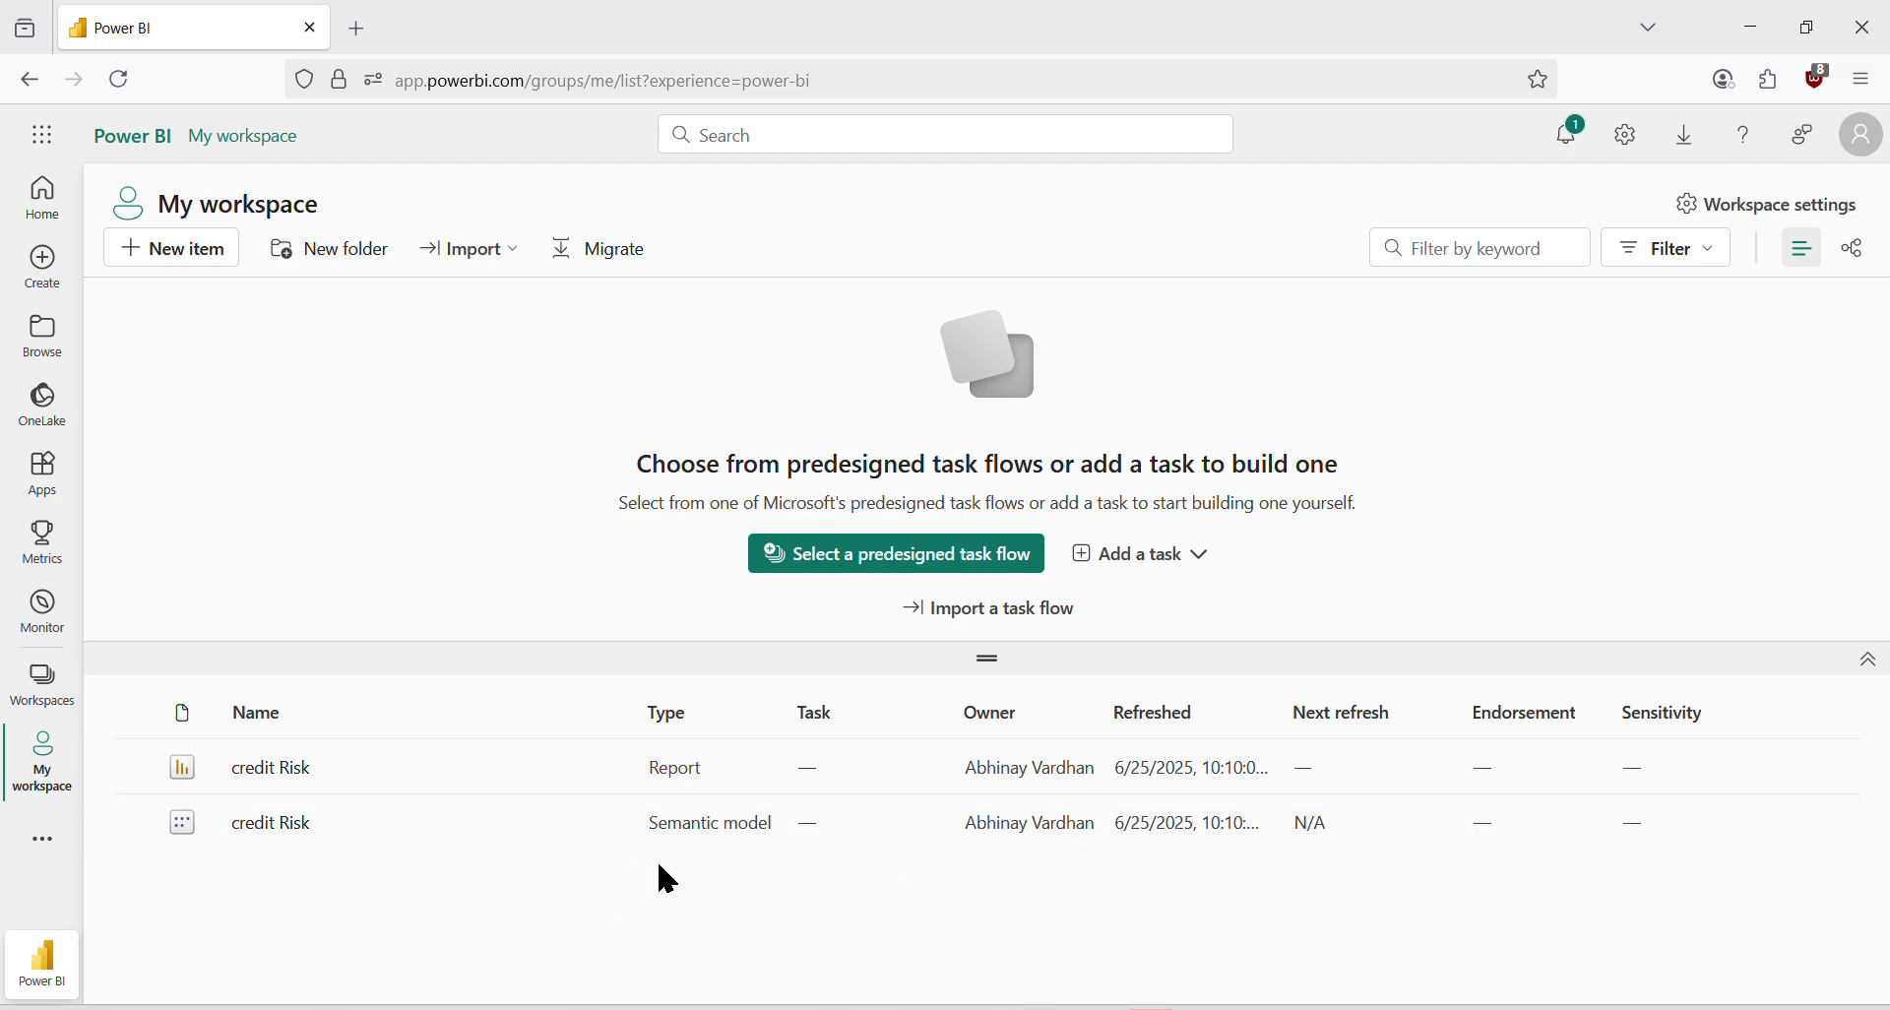
{"action": "left_click", "coordinate": [608, 826]}
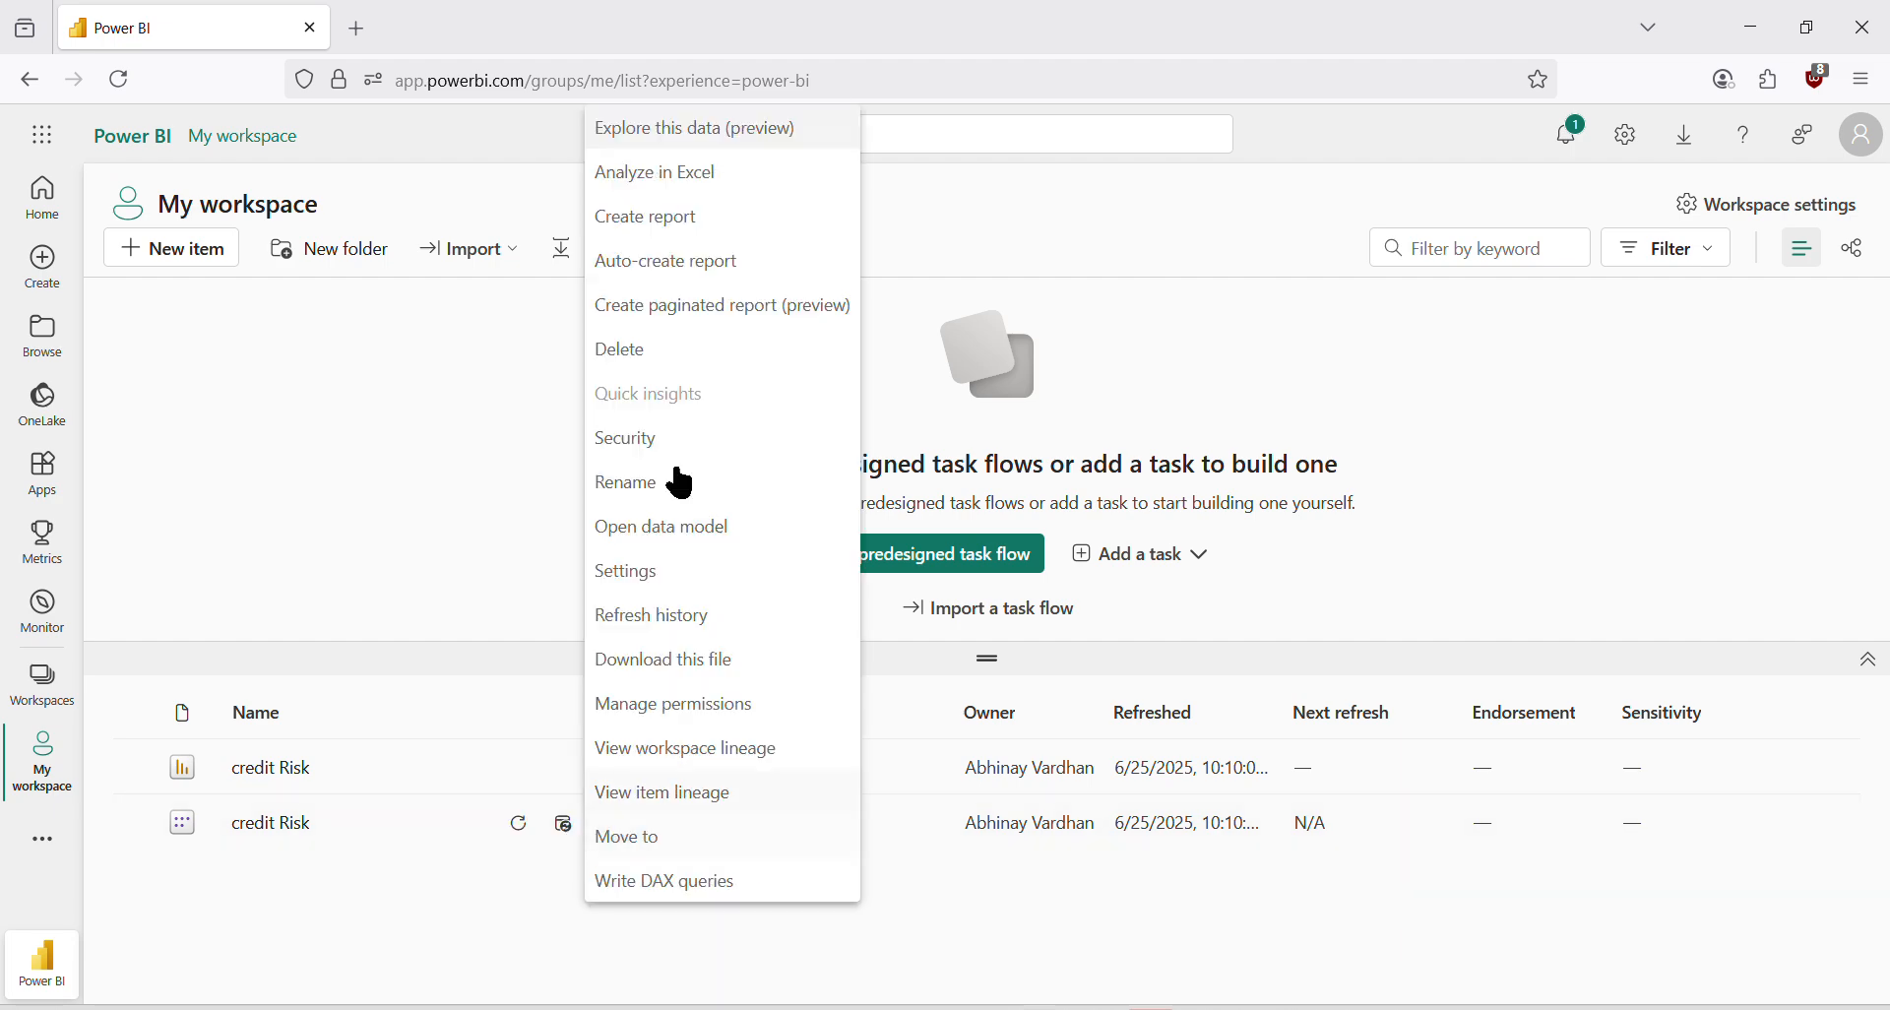
{"action": "left_click", "coordinate": [653, 439]}
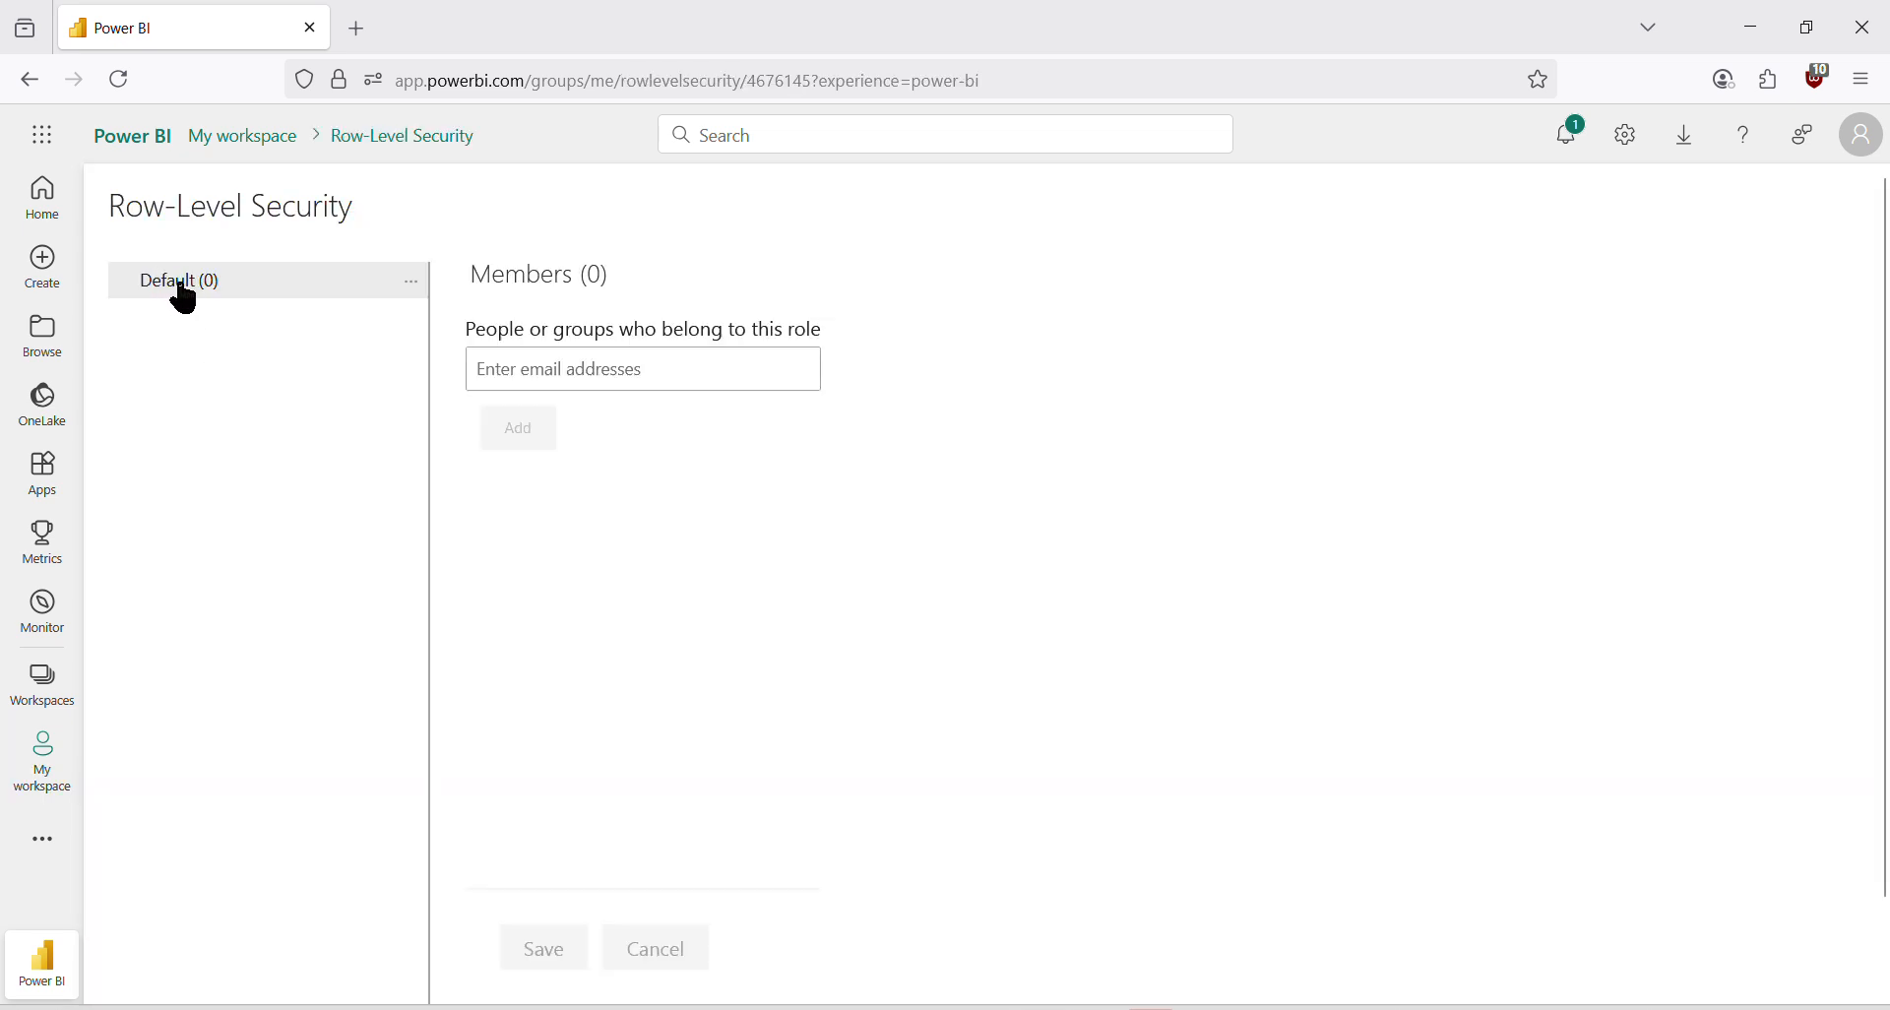
{"action": "left_click", "coordinate": [646, 370]}
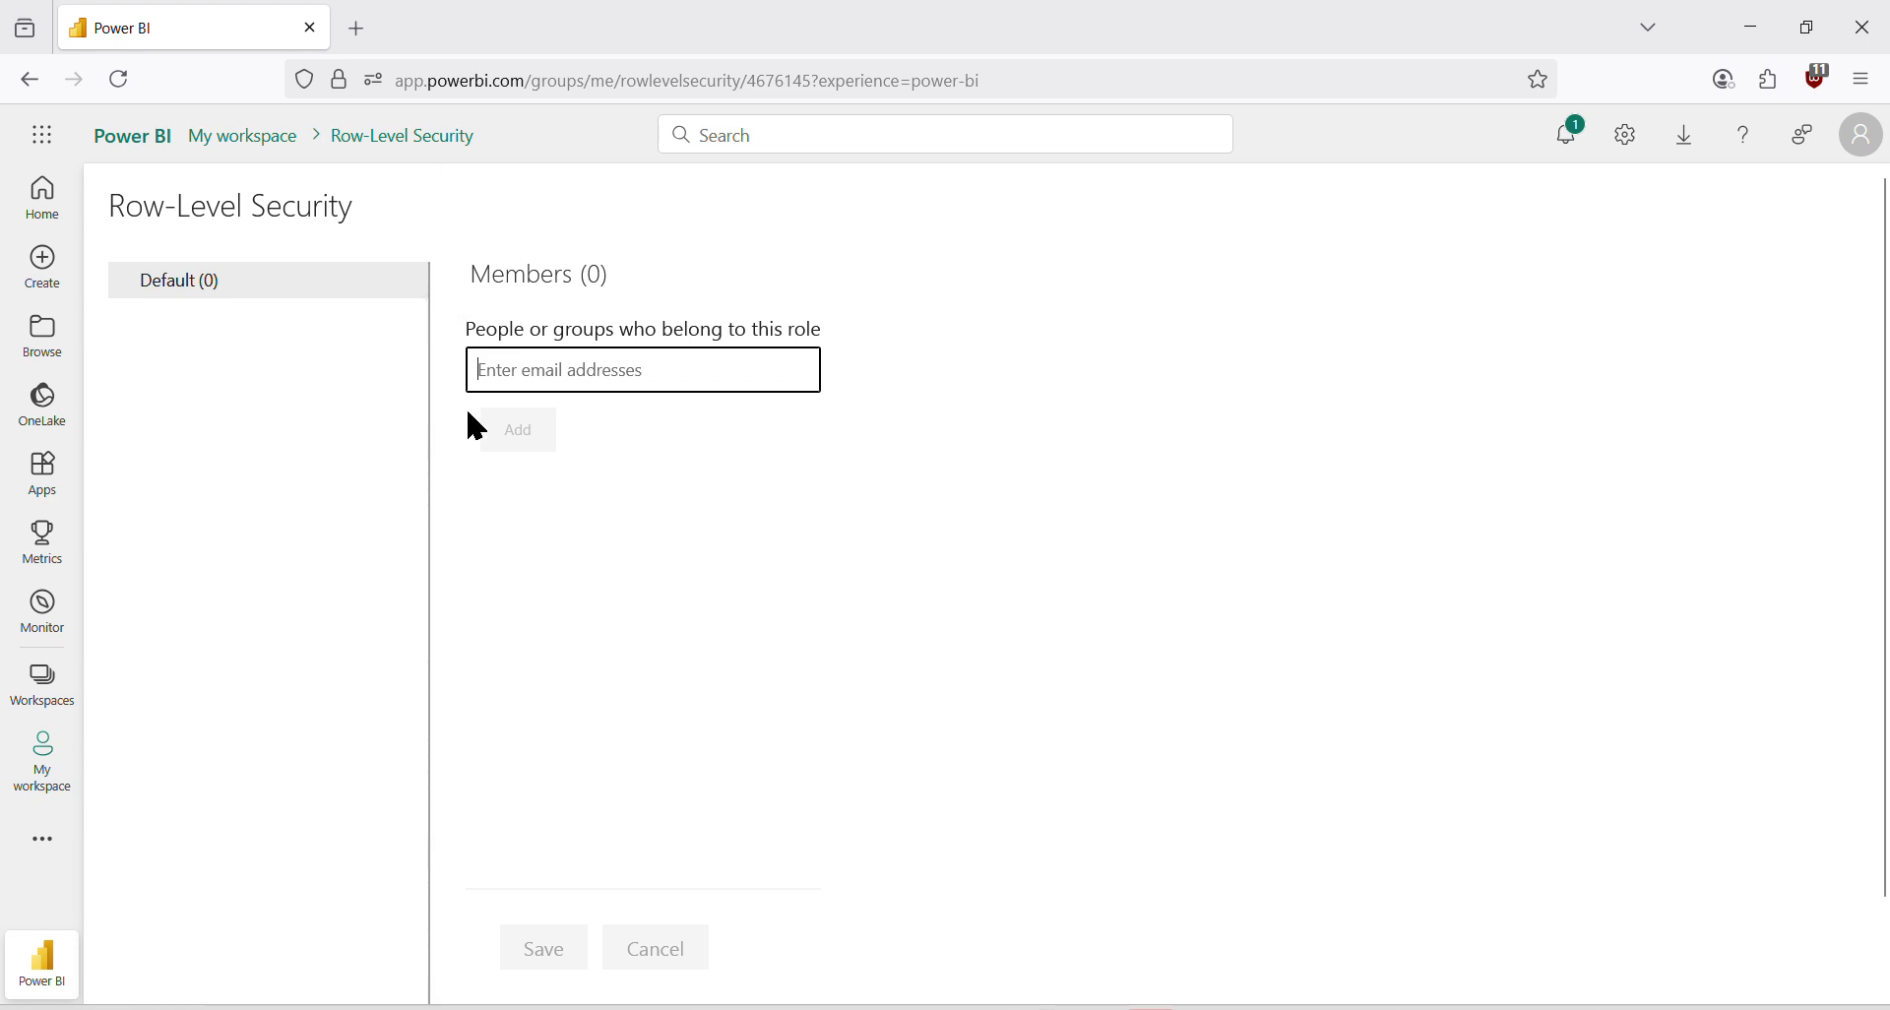
{"action": "left_click", "coordinate": [1755, 21]}
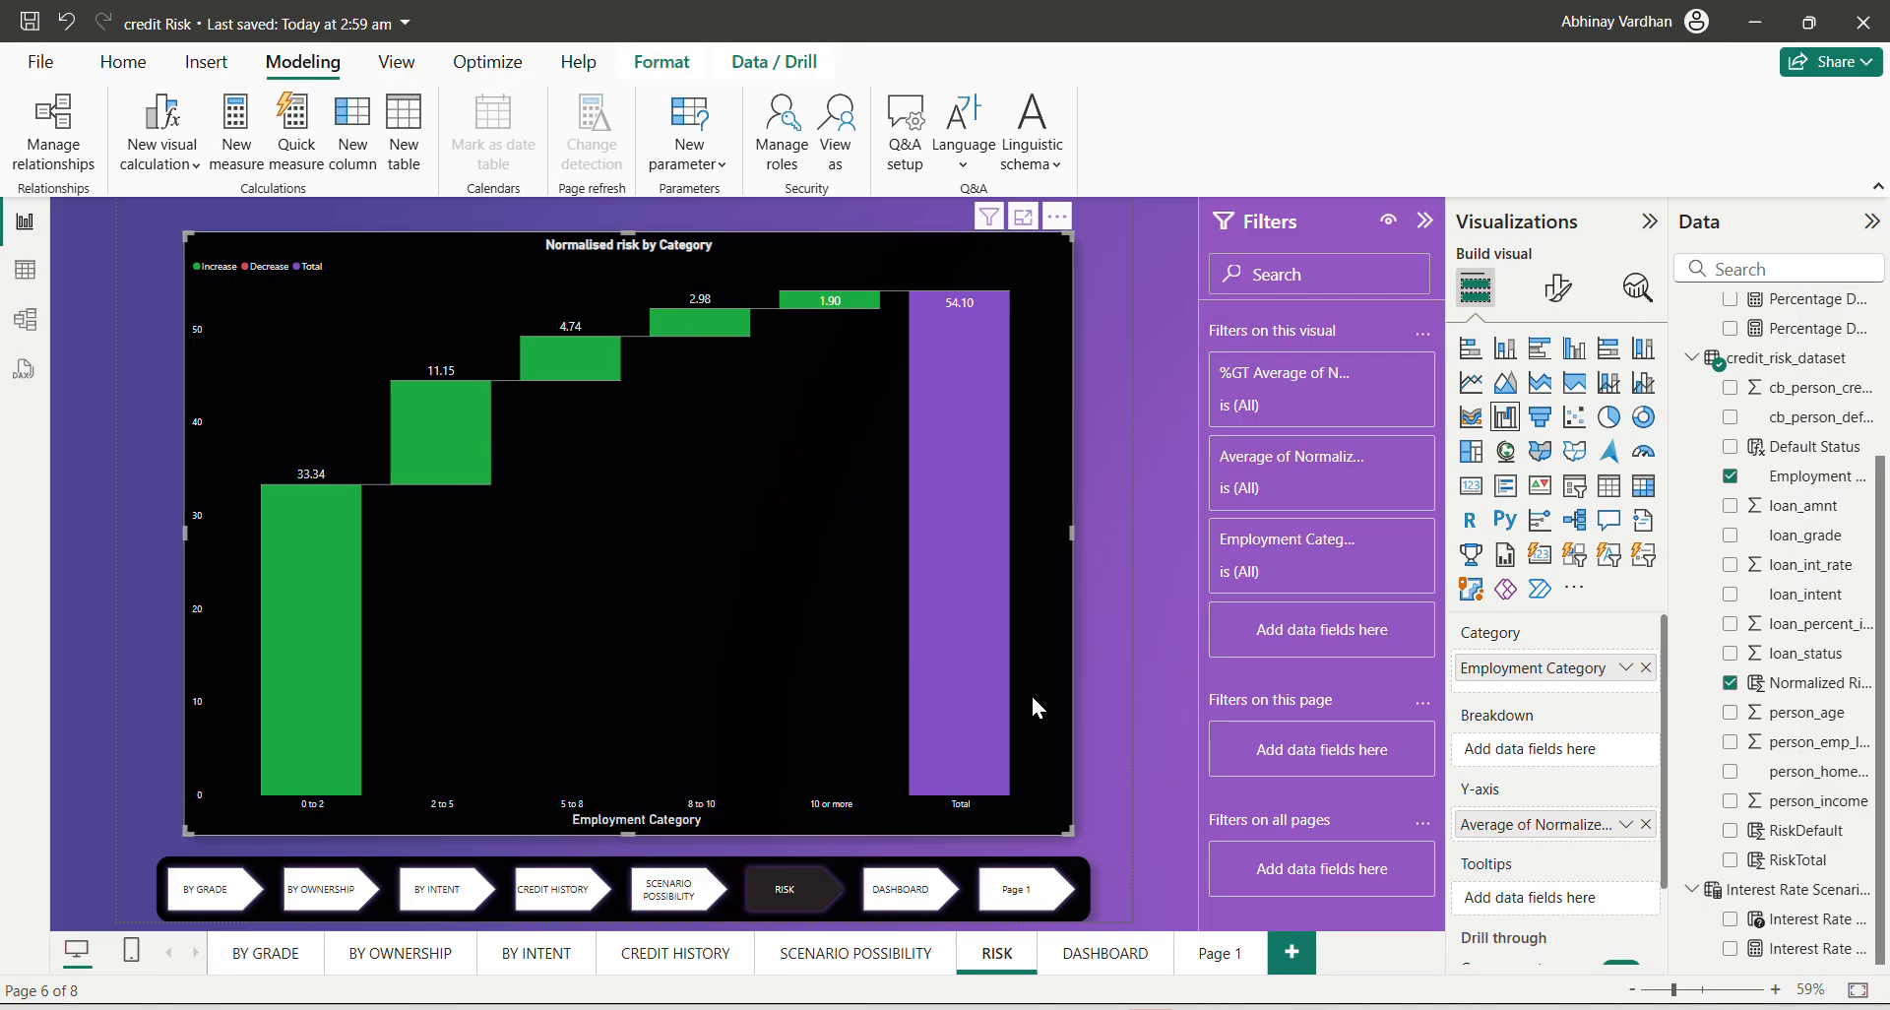
Switch to the Word document, read question 9 on dashboard creation and publication, and return to the Power BI report.
{"action": "mouse_move", "coordinate": [1258, 1008]}
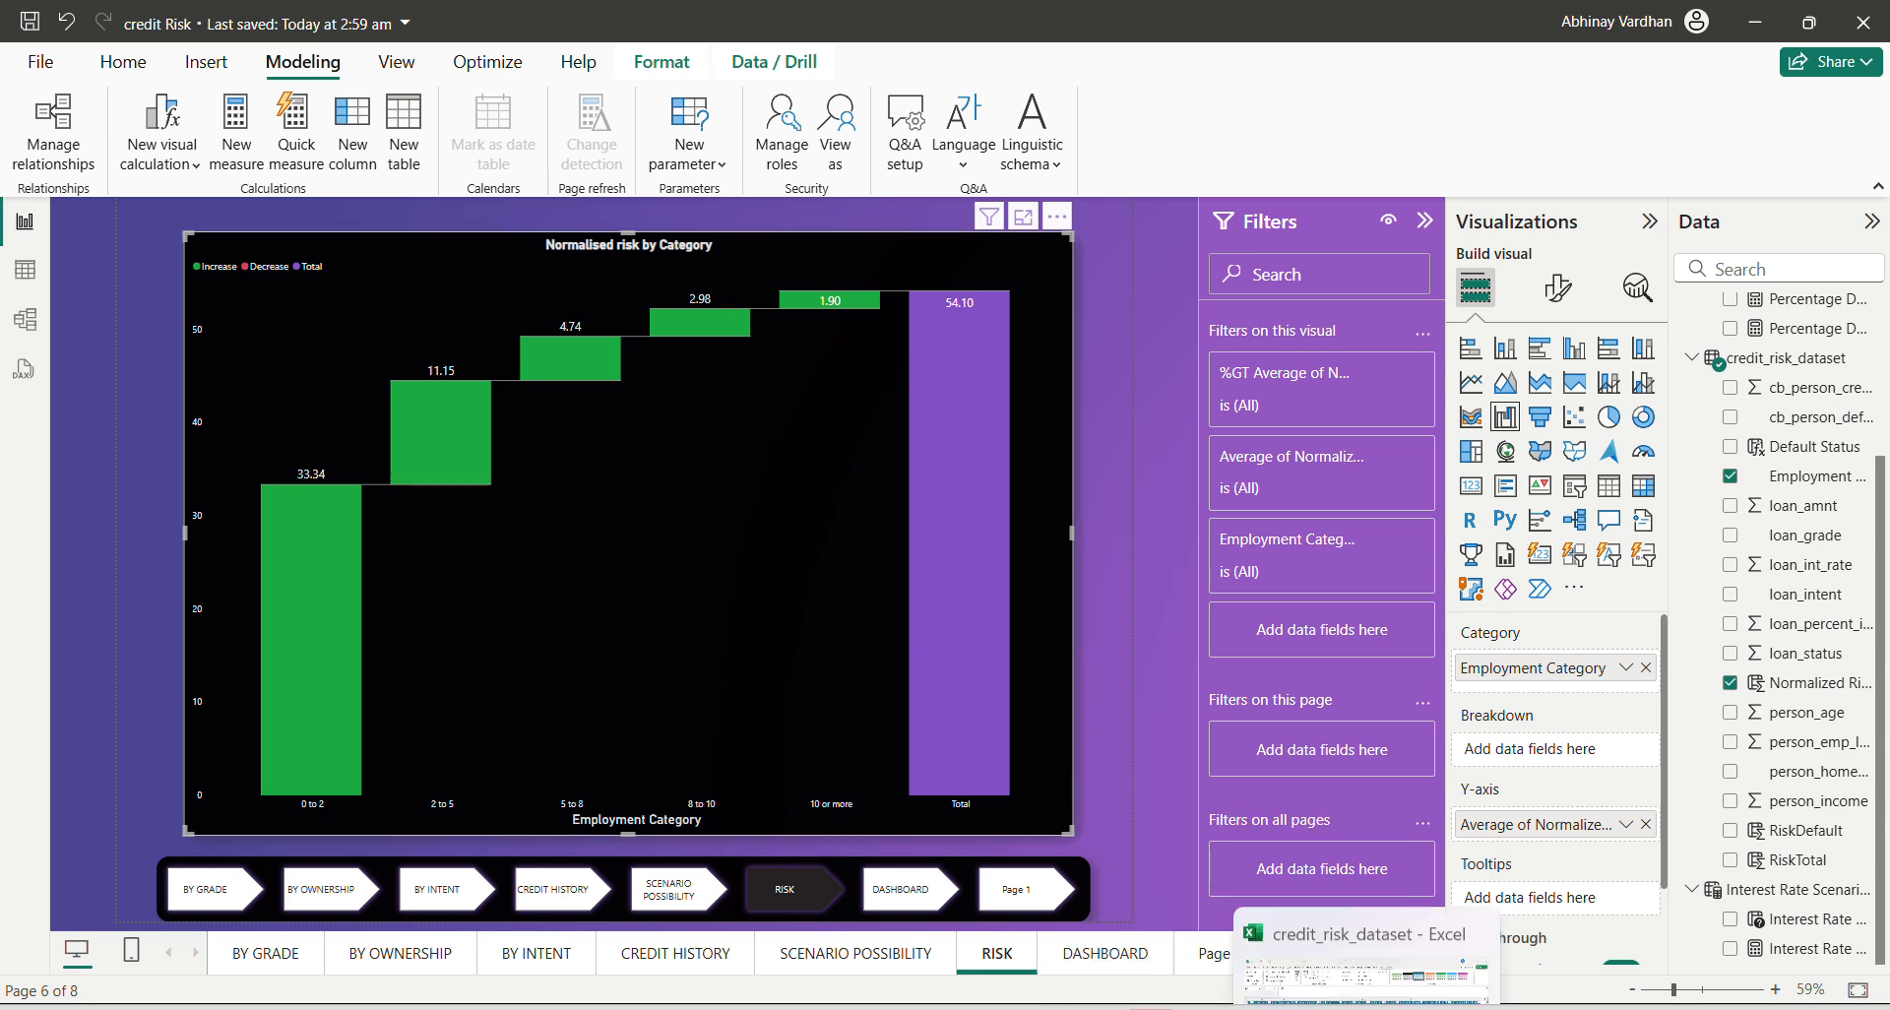
{"action": "left_click", "coordinate": [1216, 940]}
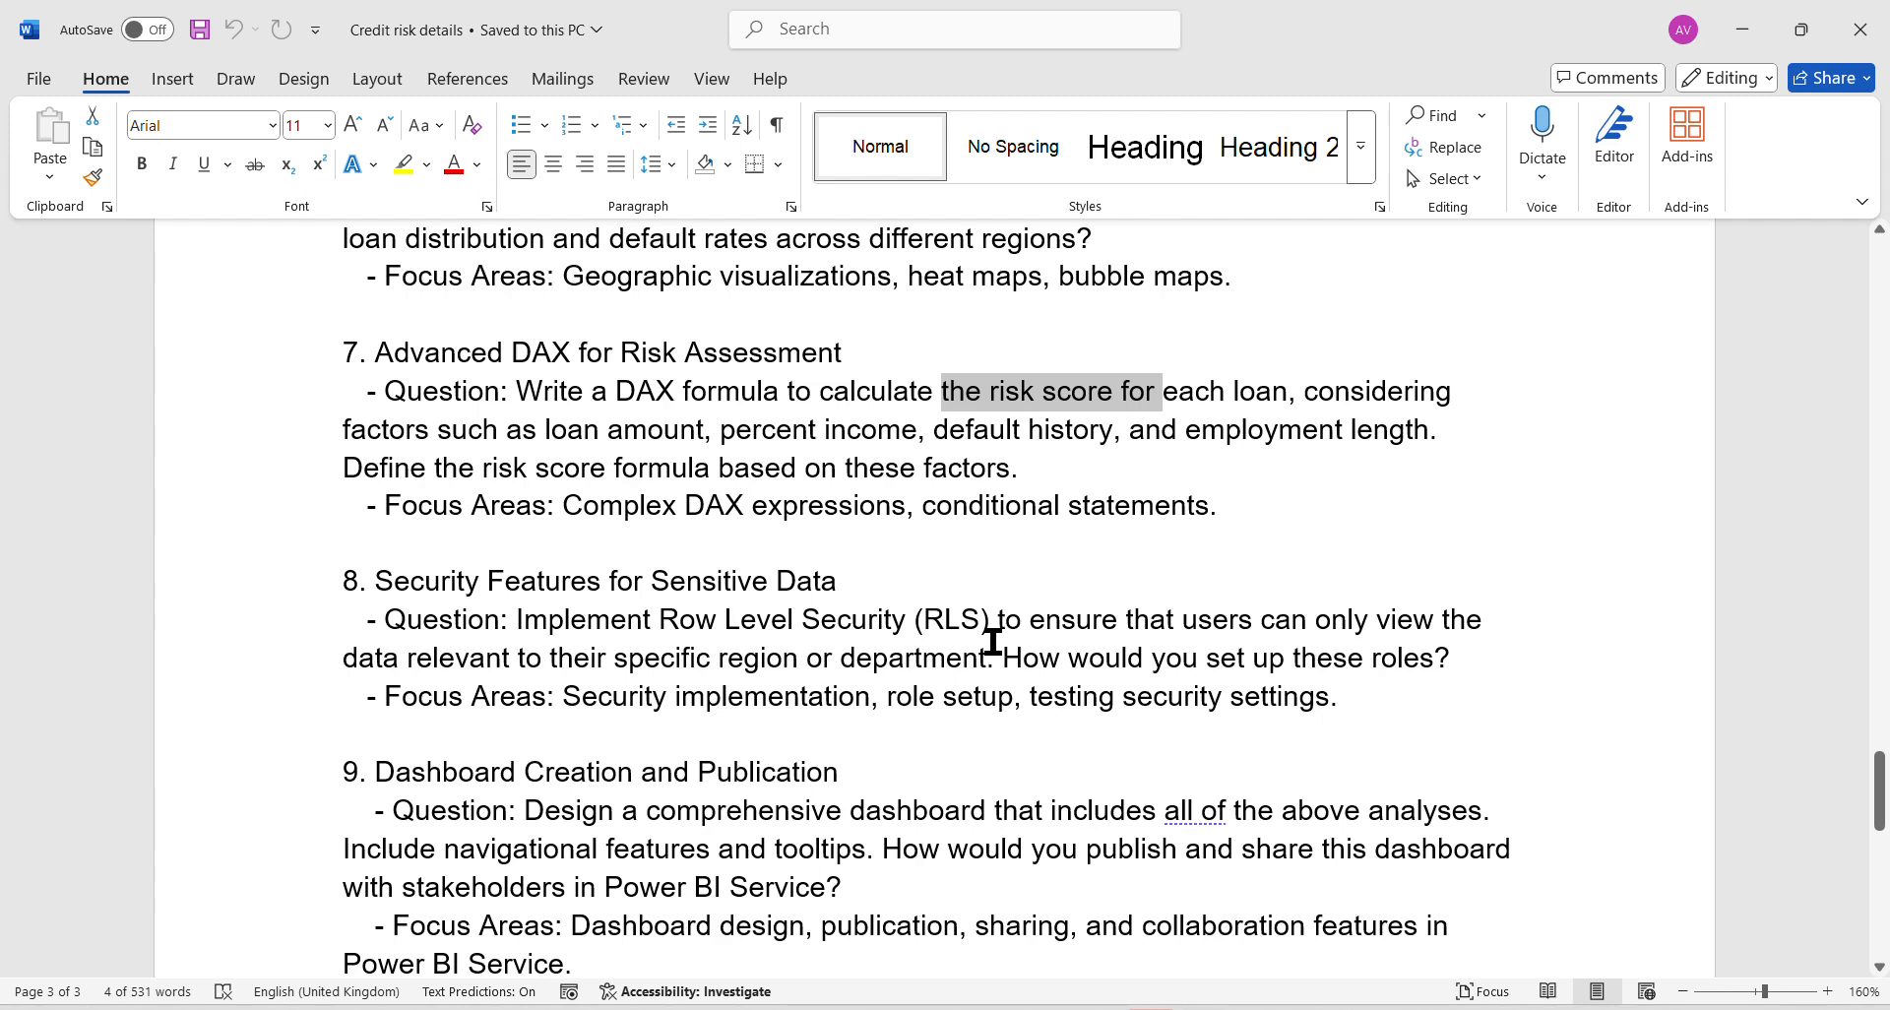
{"action": "scroll", "coordinate": [1048, 657], "scroll_direction": "down", "scroll_amount": 3}
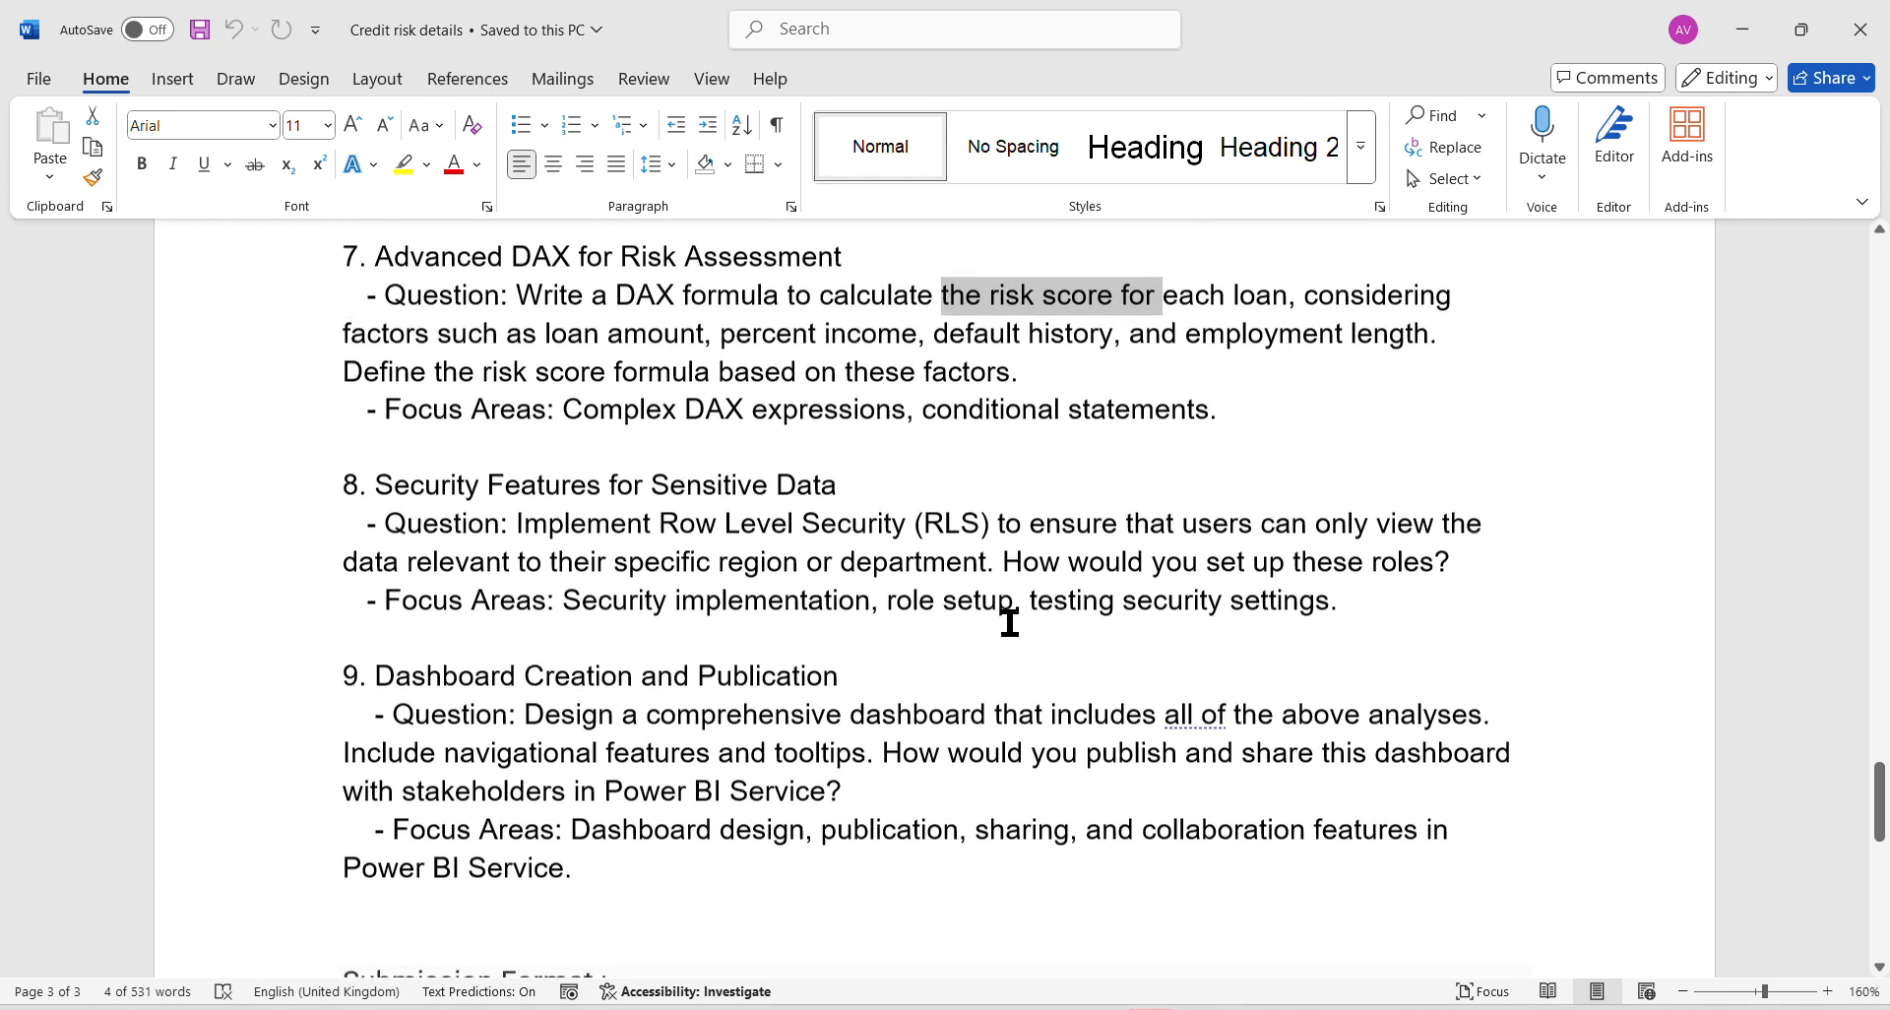
{"action": "scroll", "coordinate": [1009, 622], "scroll_direction": "down", "scroll_amount": 4}
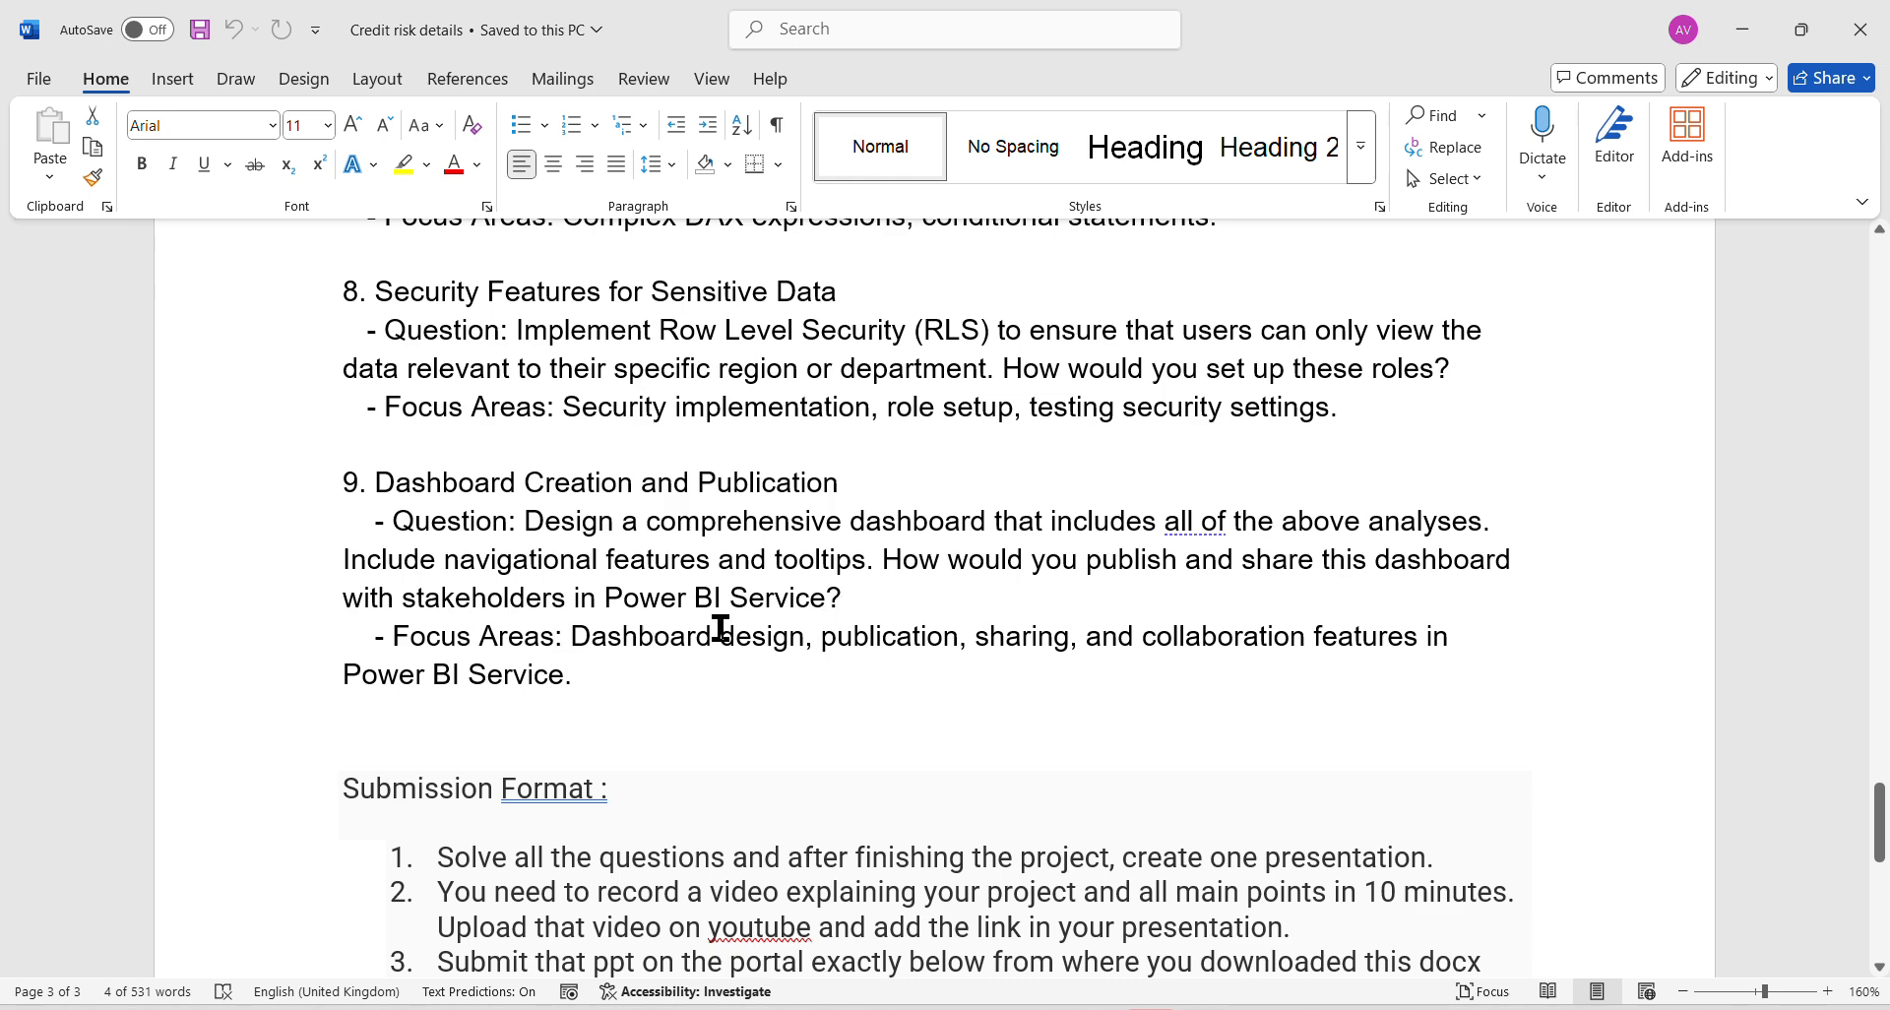
{"action": "left_click", "coordinate": [1744, 26]}
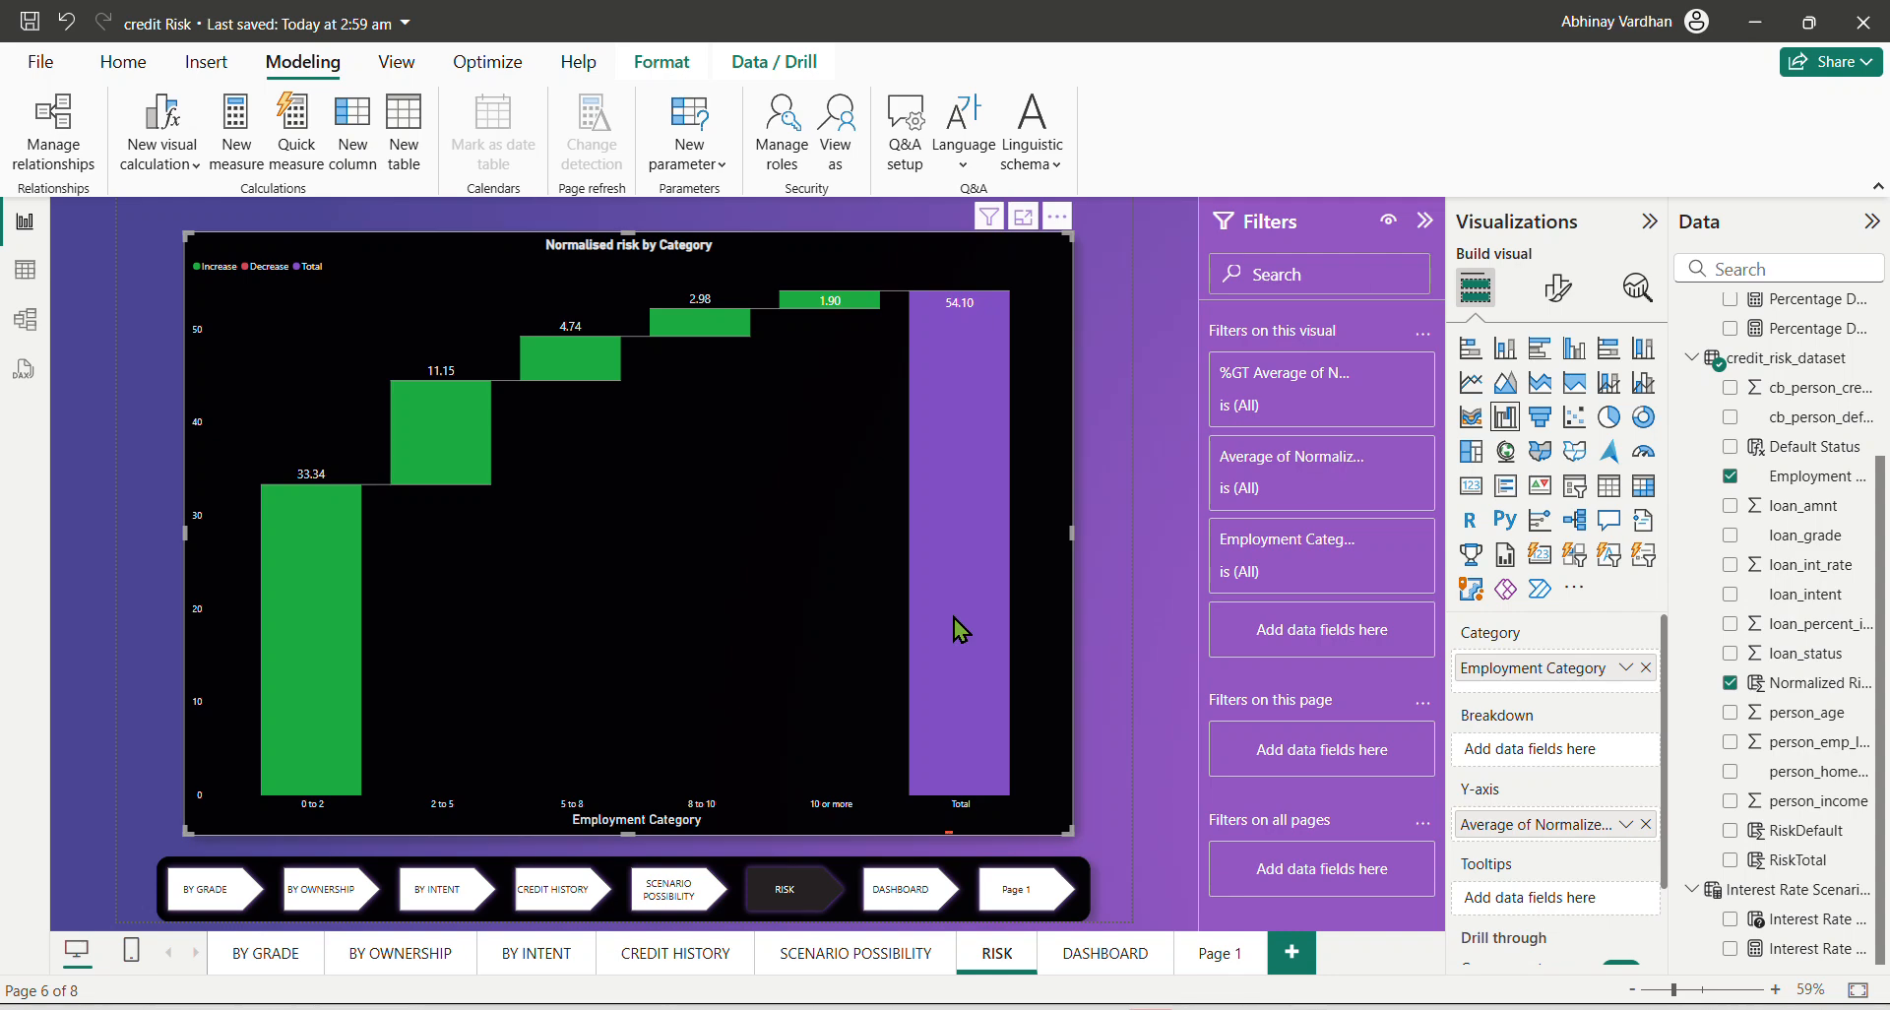
Go to the DASHBOARD page and delete Page 1 from the report.
{"action": "left_click", "coordinate": [923, 886], "text": "ctrl"}
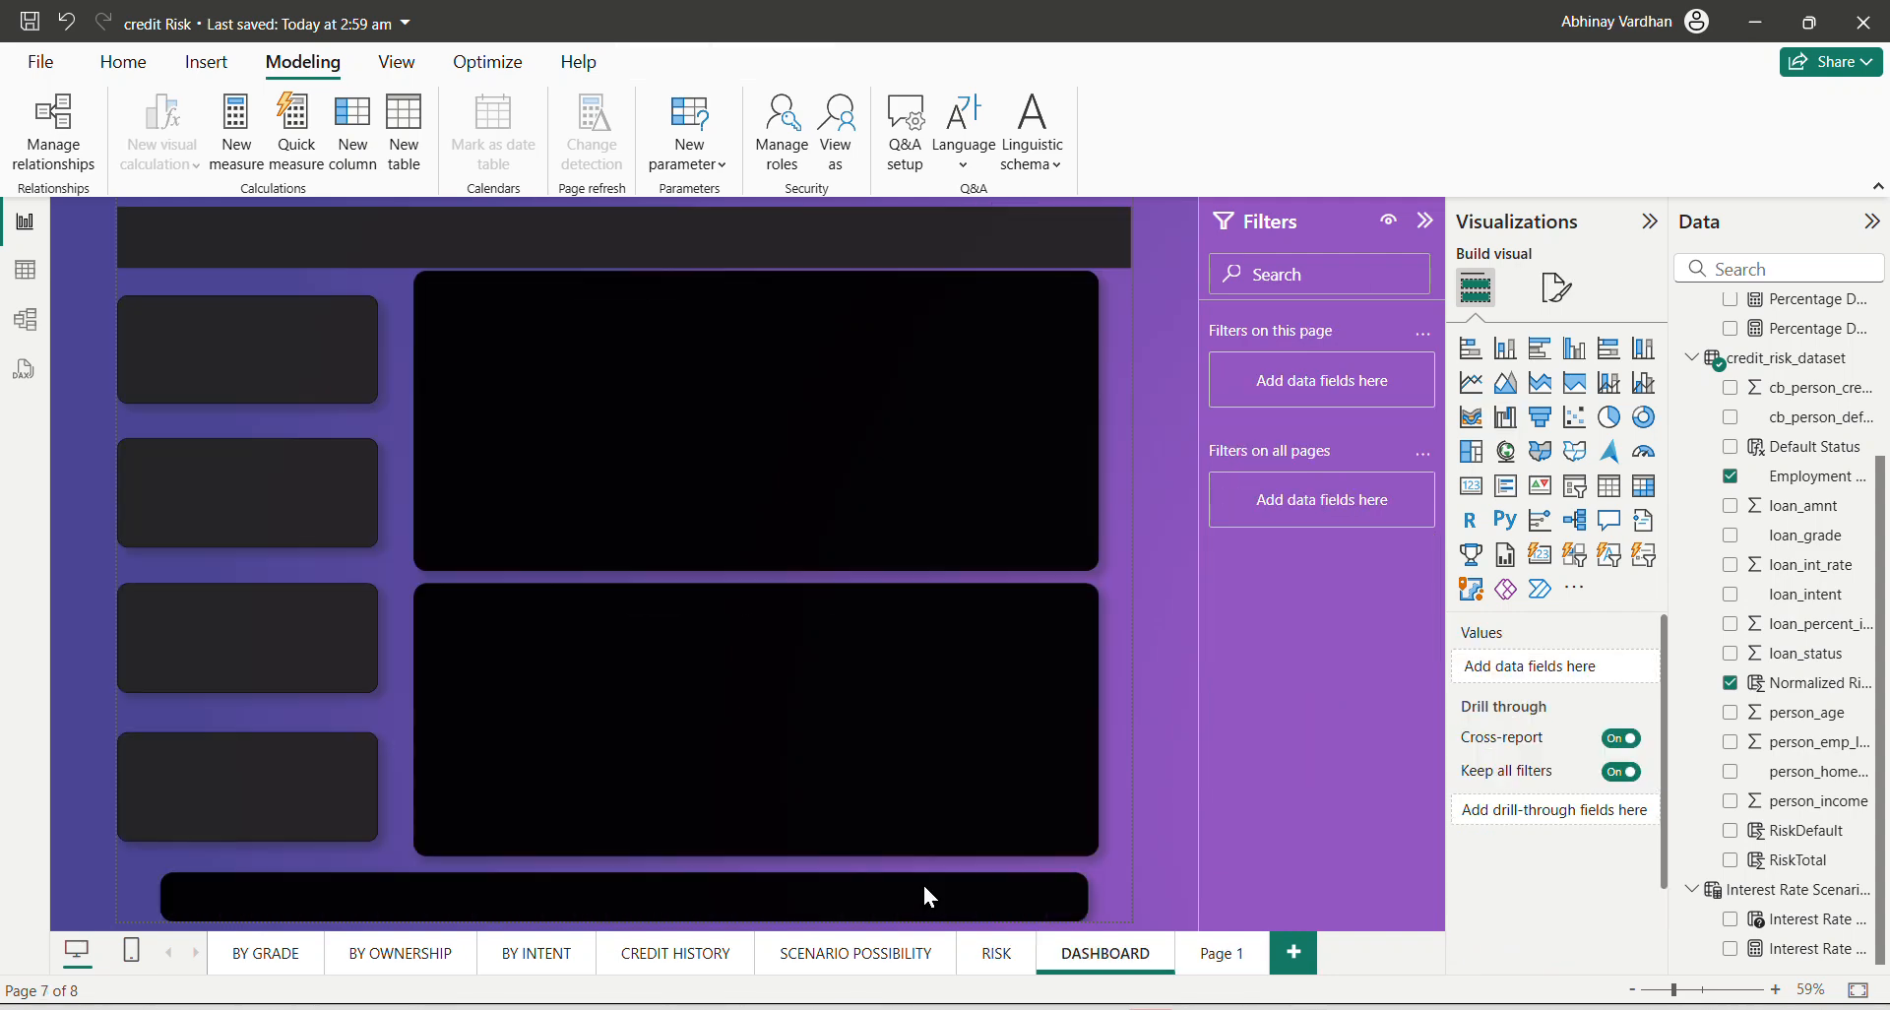
{"action": "right_click", "coordinate": [1212, 951]}
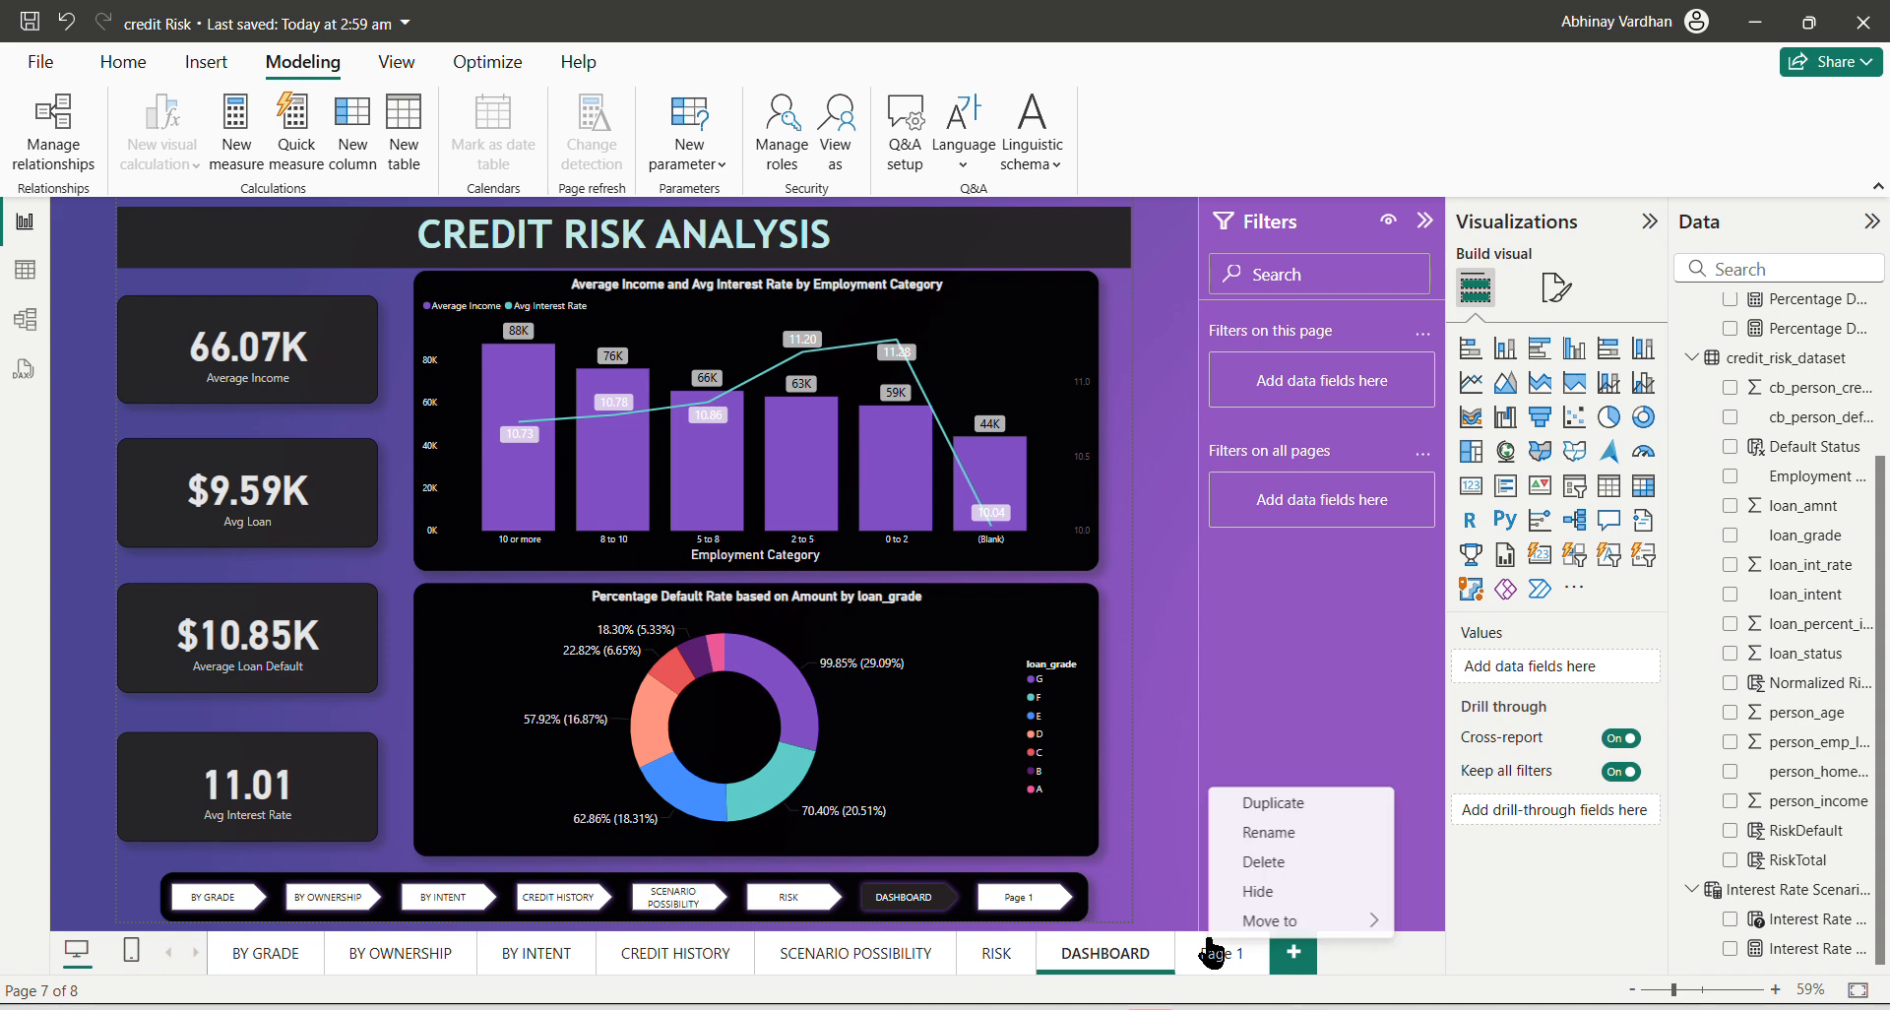
{"action": "left_click", "coordinate": [1278, 867]}
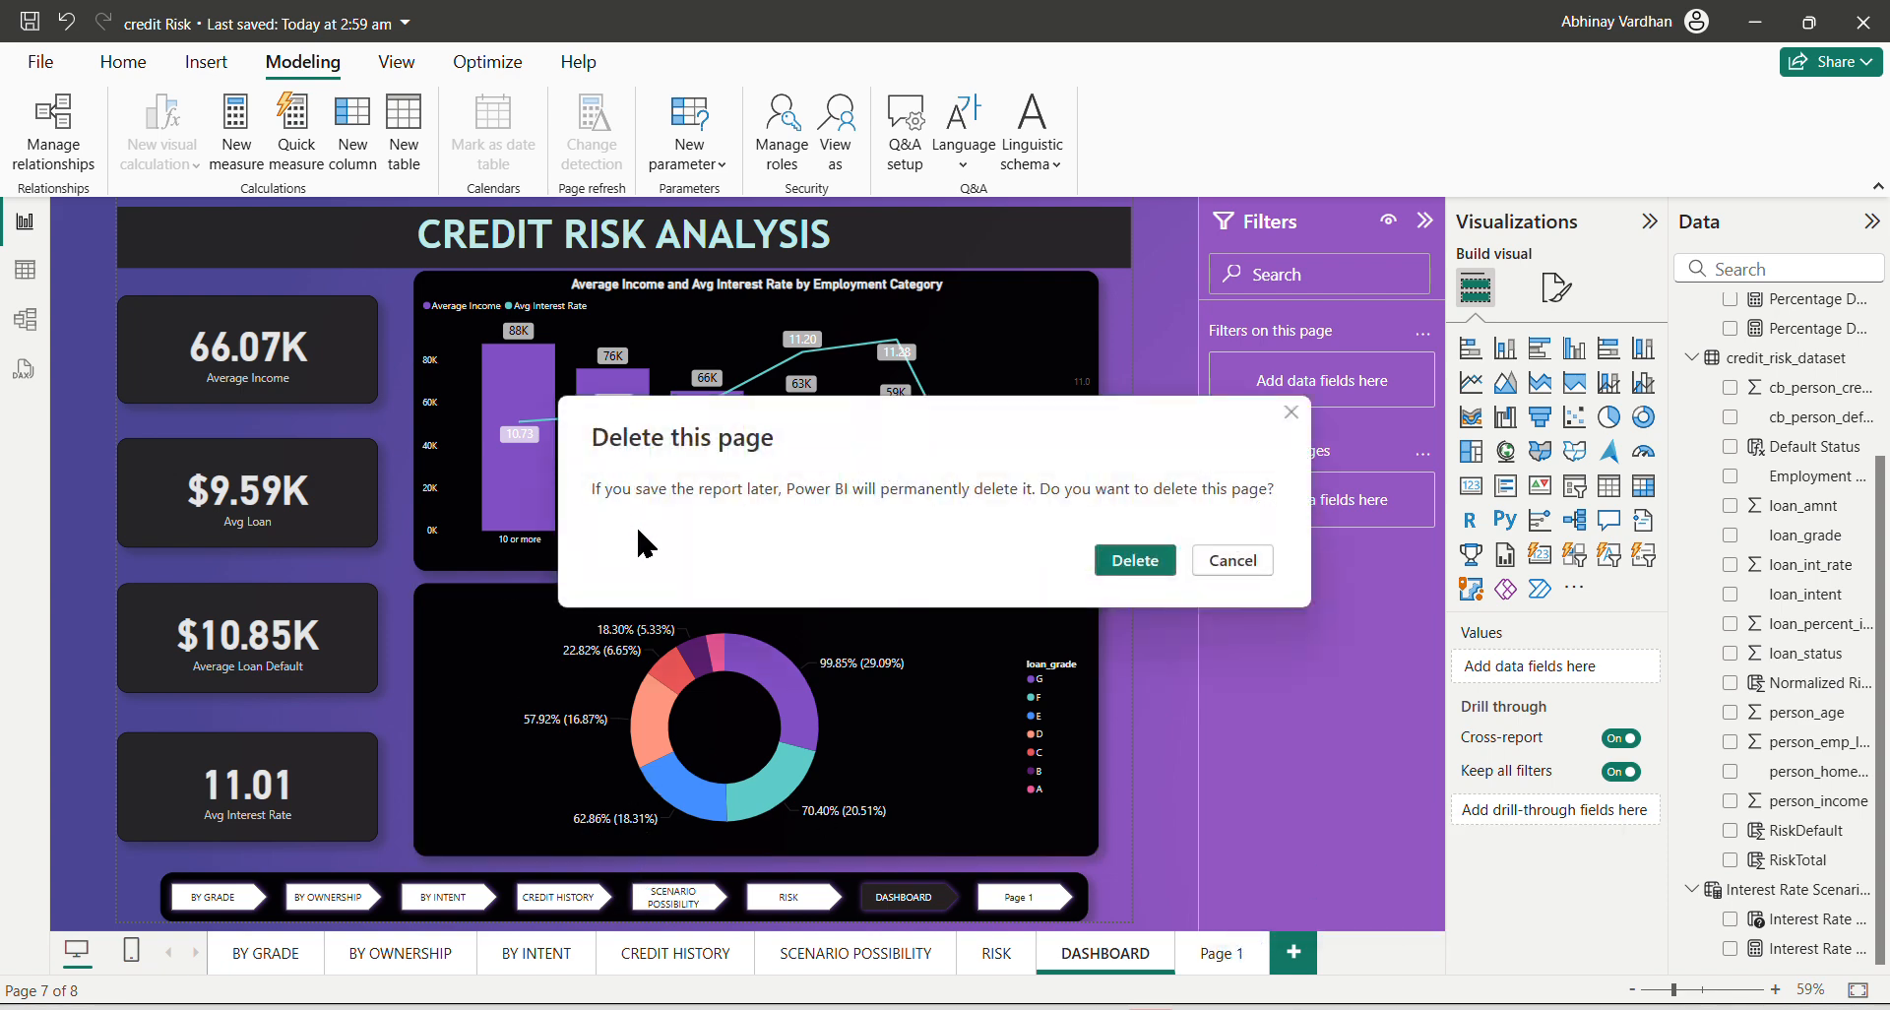
{"action": "left_click", "coordinate": [1168, 559]}
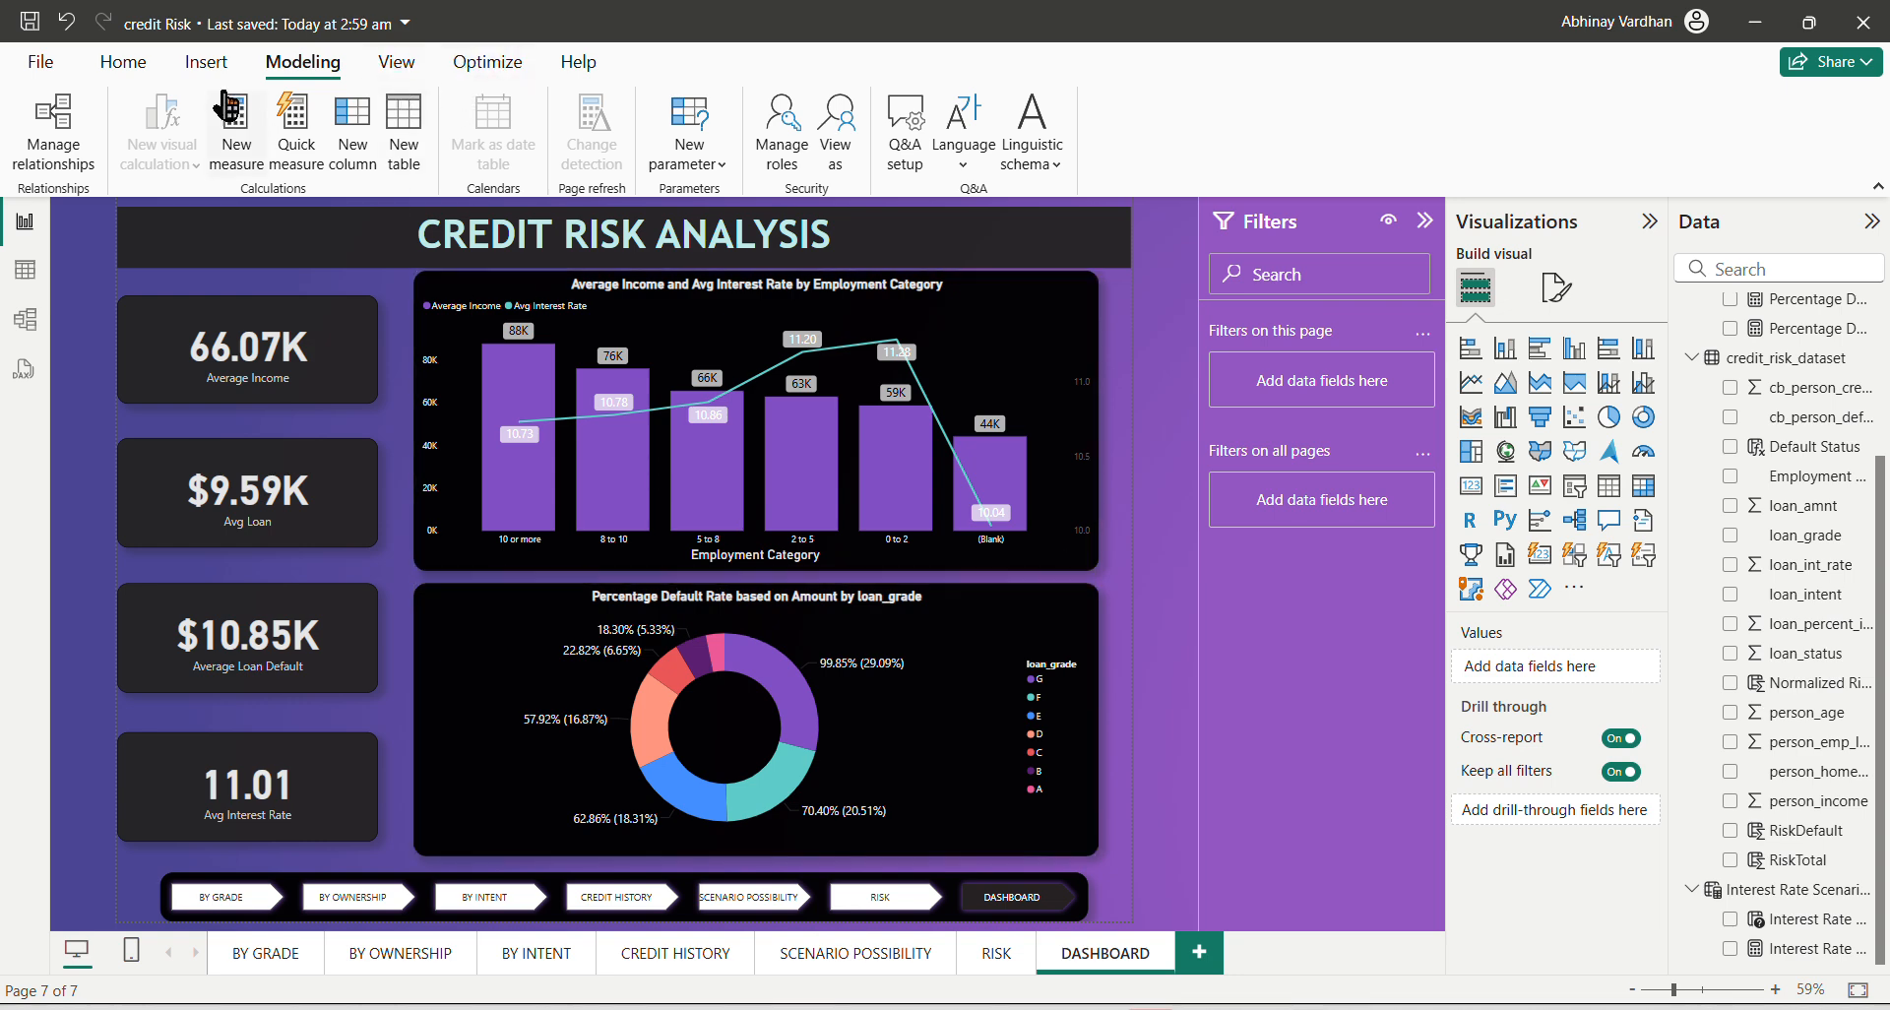
Examine the Navigator button options and the visual and general format settings of the DASHBOARD page's existing page navigator.
{"action": "left_click", "coordinate": [187, 69]}
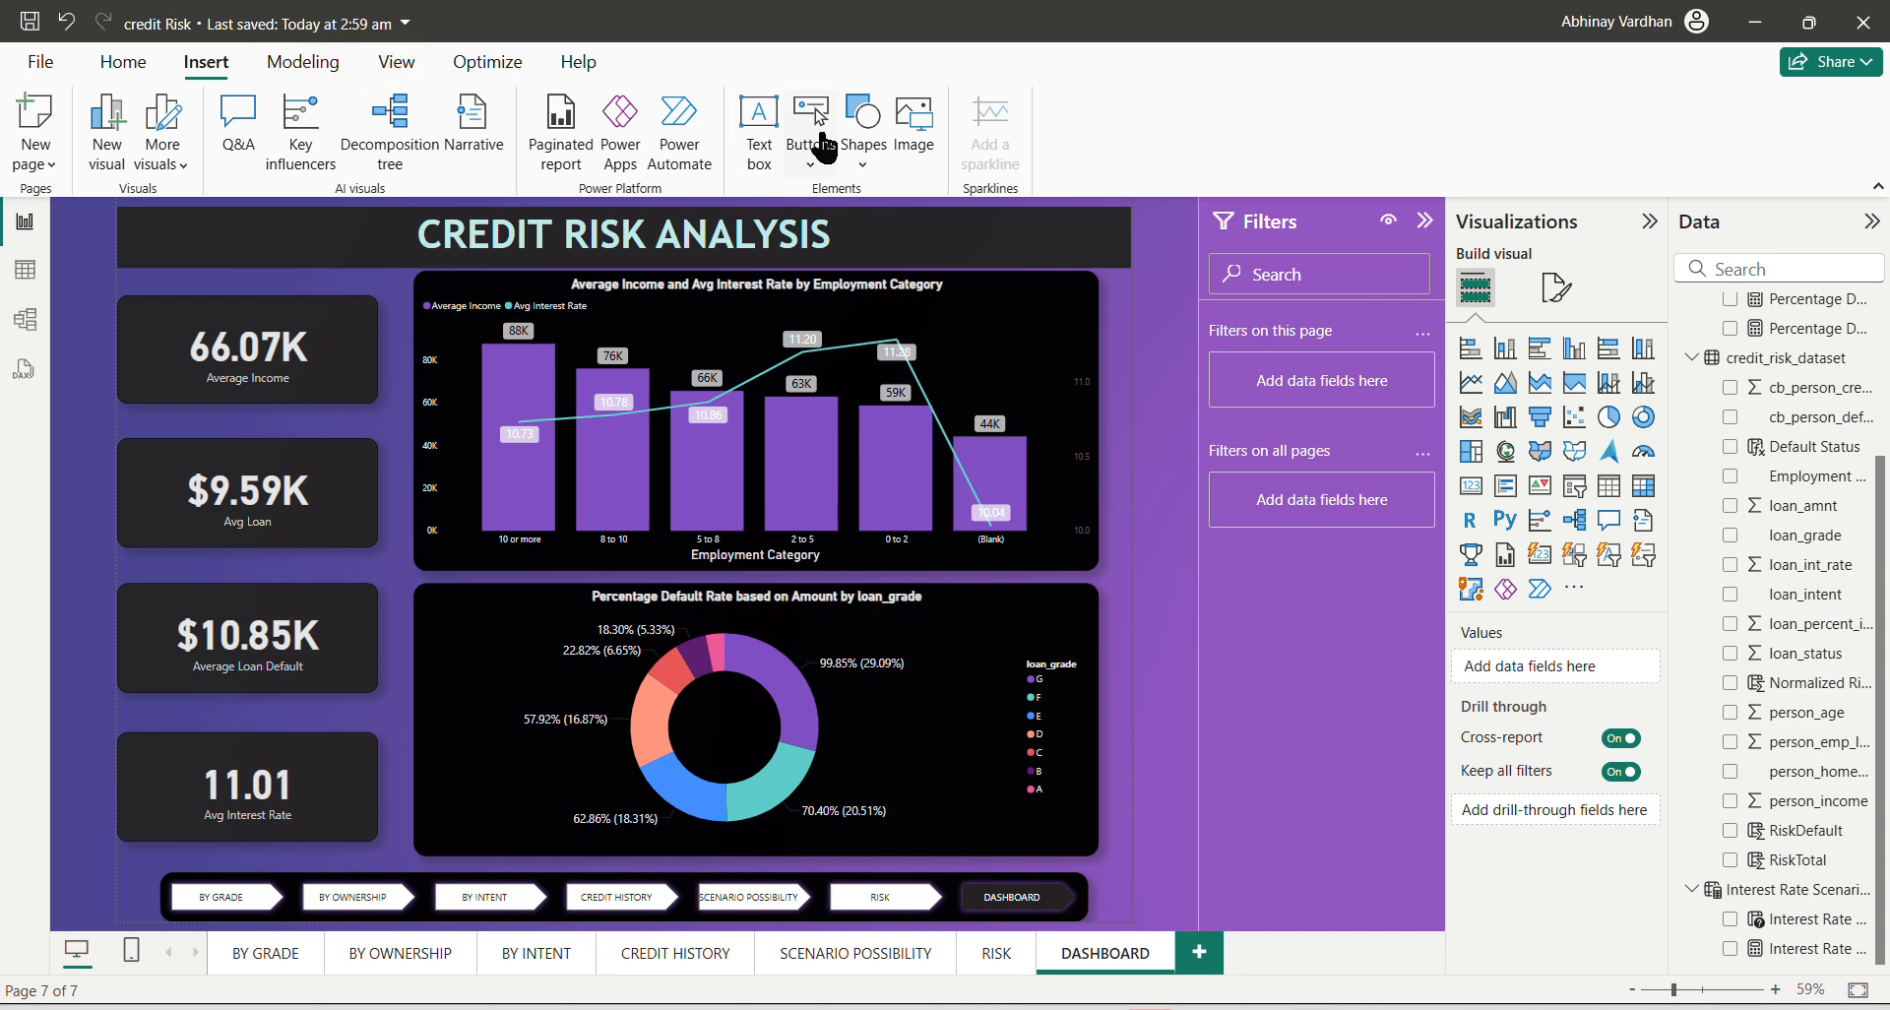
{"action": "left_click", "coordinate": [811, 178]}
{"action": "mouse_move", "coordinate": [915, 661]}
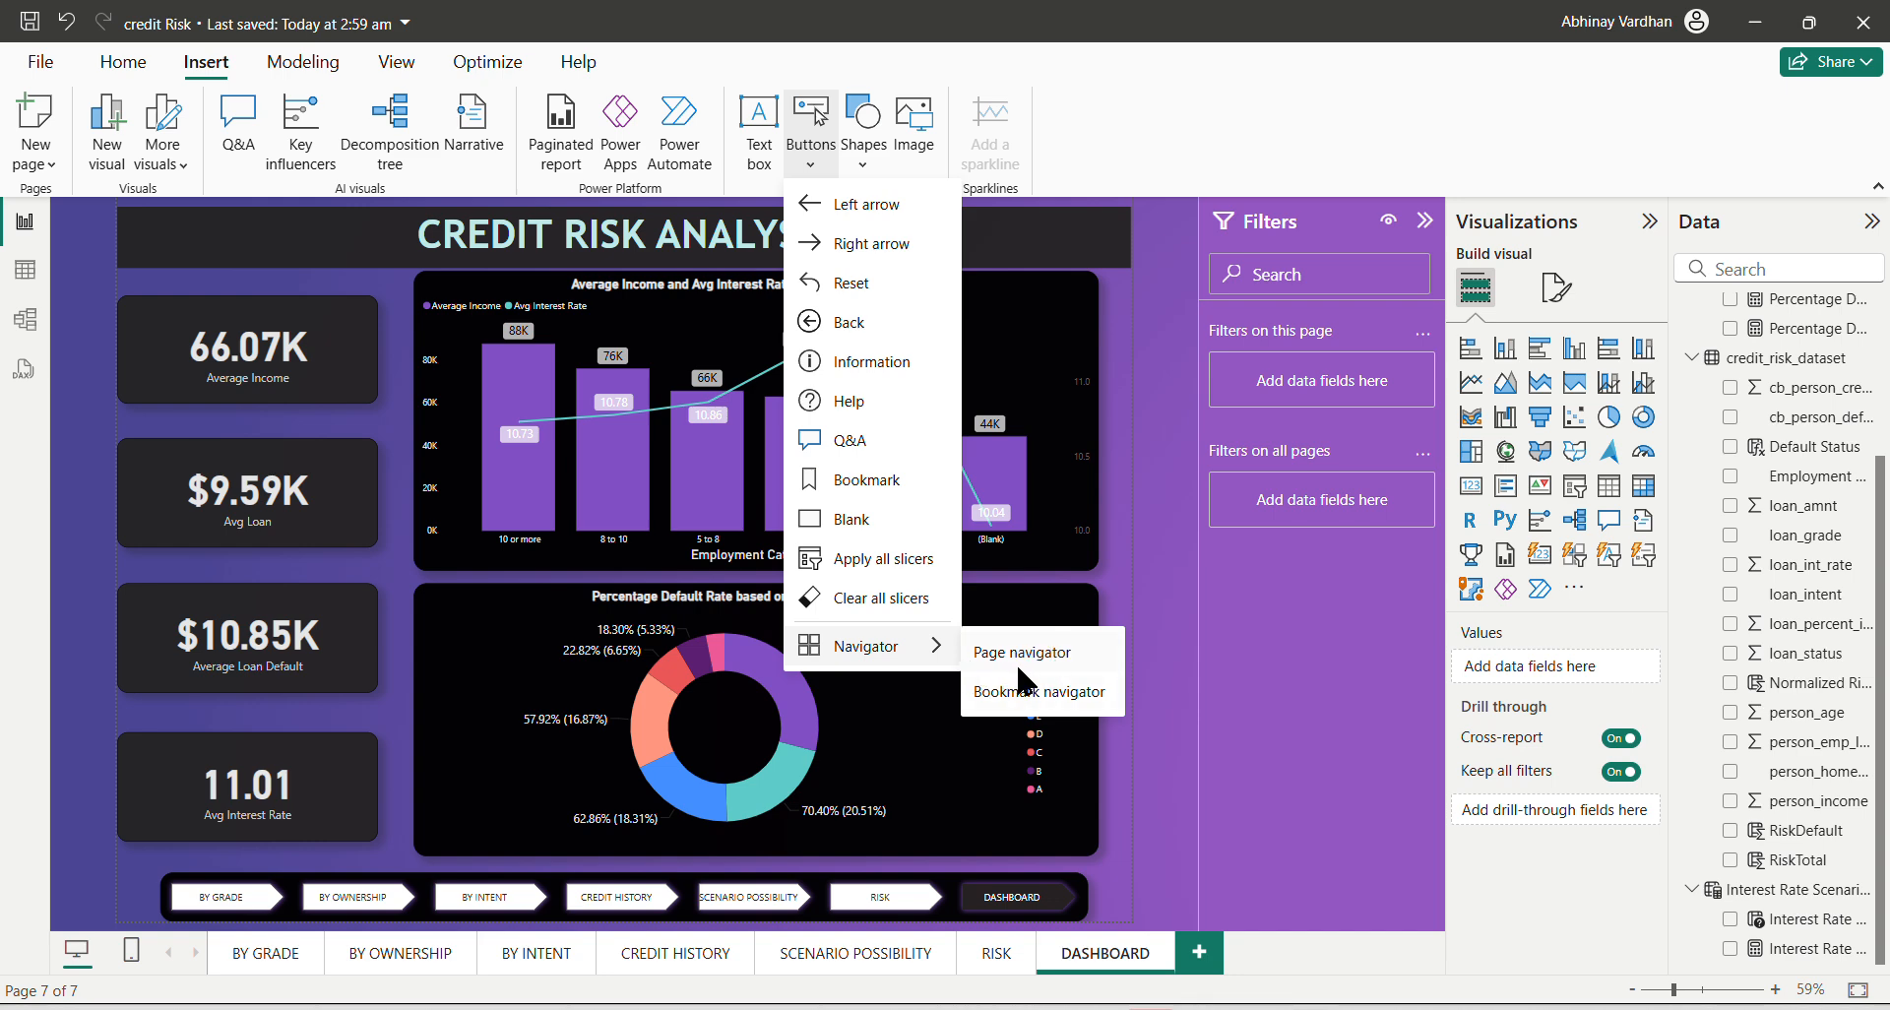
{"action": "left_click", "coordinate": [949, 878]}
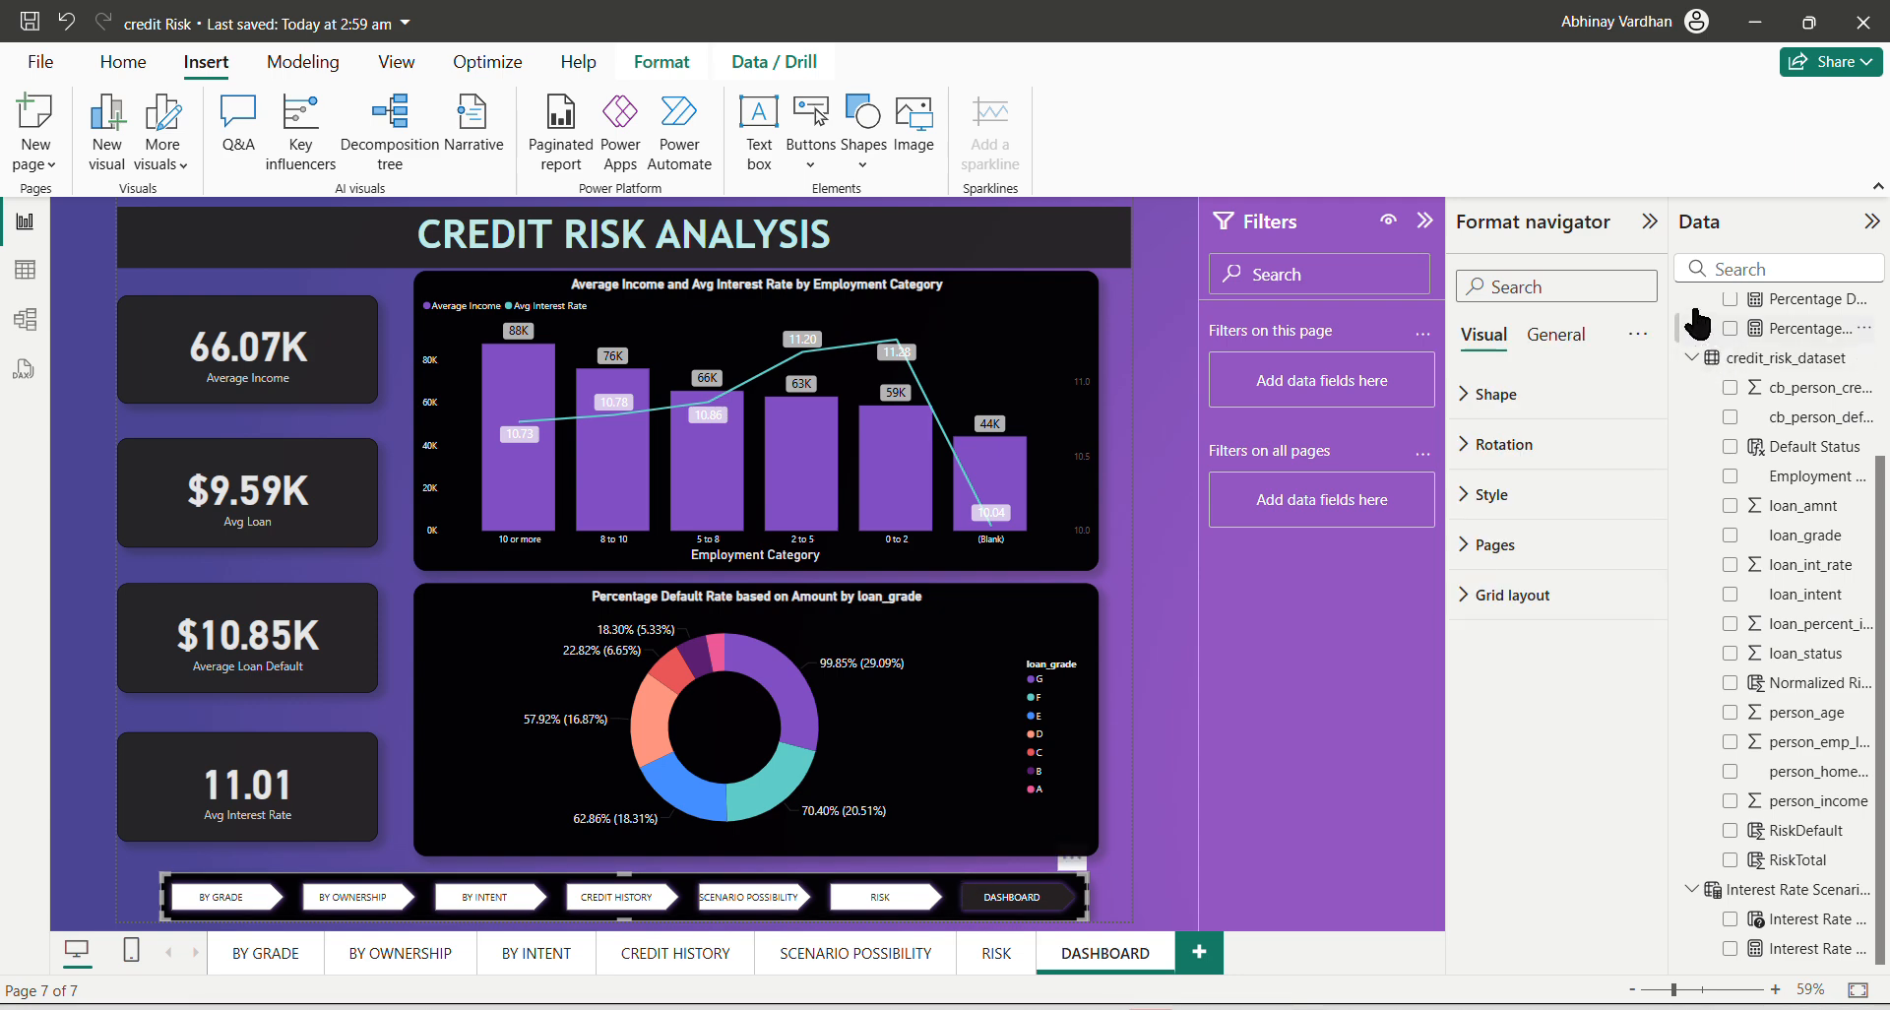
{"action": "left_click", "coordinate": [1554, 337]}
{"action": "left_click", "coordinate": [1493, 337]}
{"action": "left_click", "coordinate": [1545, 446]}
{"action": "left_click", "coordinate": [1544, 448]}
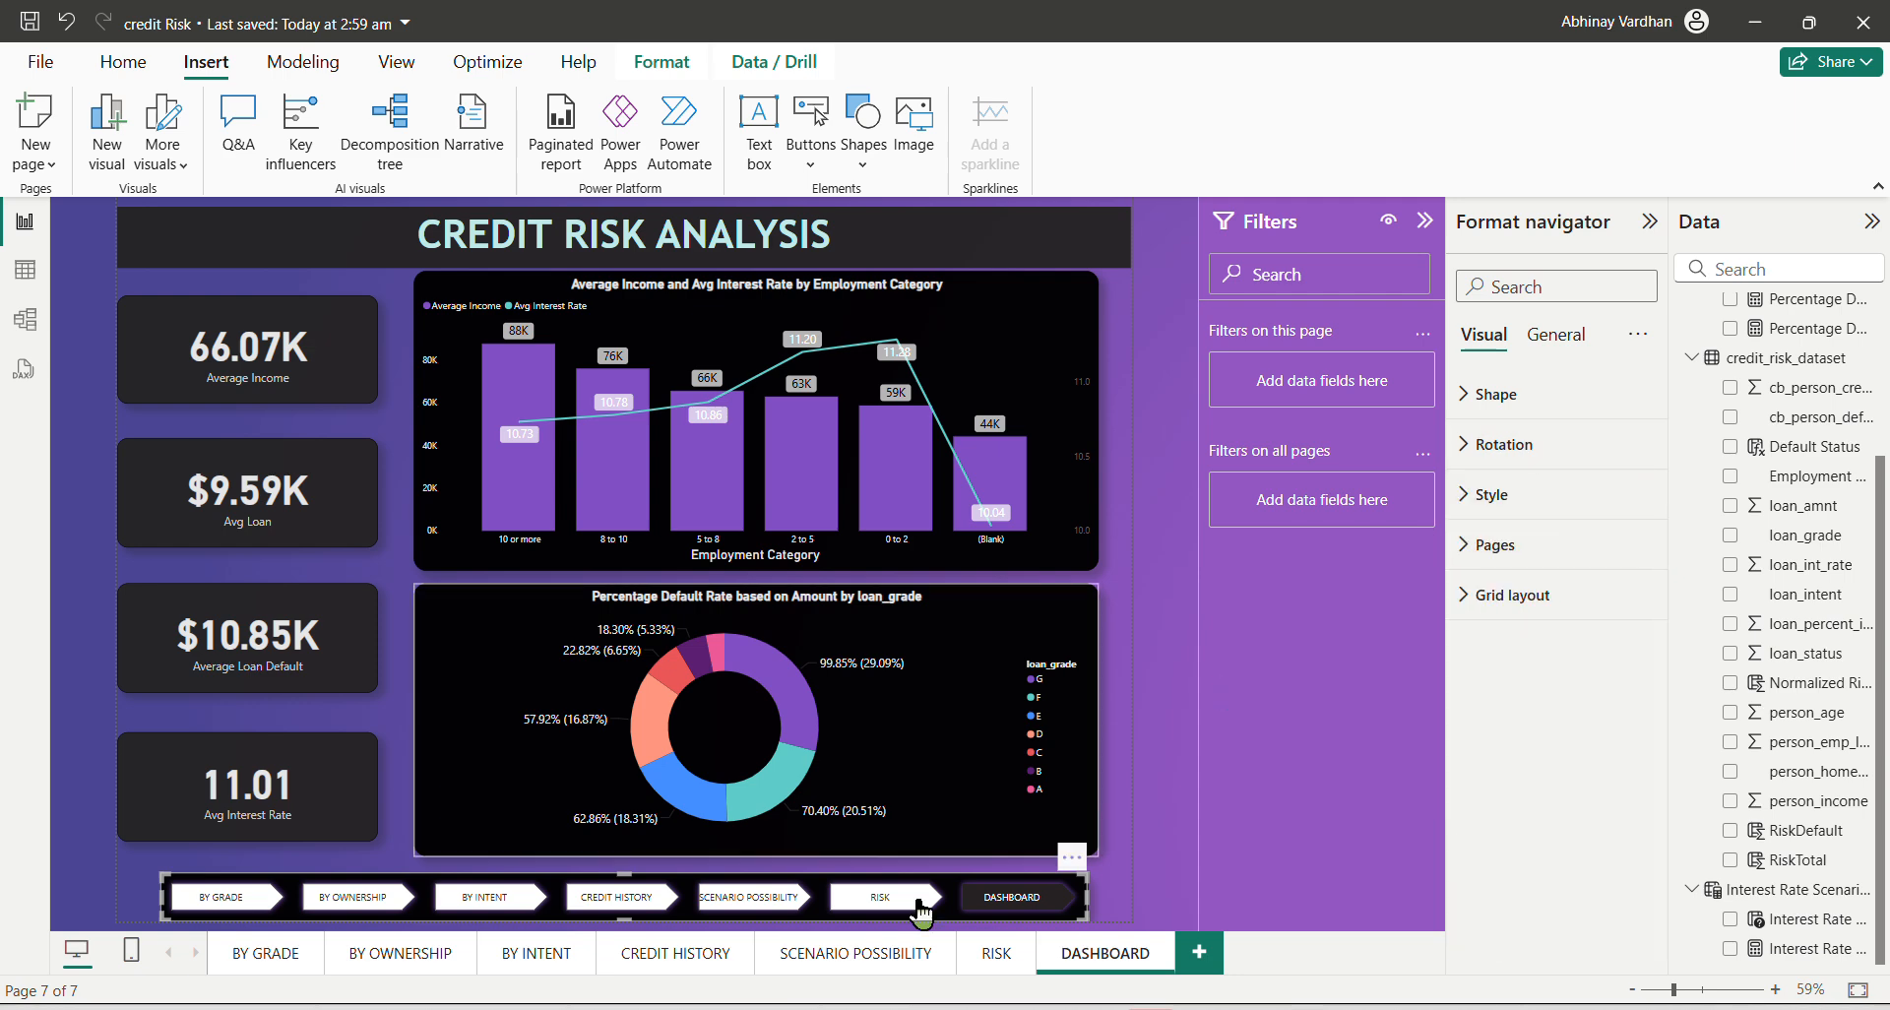
Test the page navigator by visiting SCENARIO POSSIBILITY and BY OWNERSHIP and returning to DASHBOARD.
{"action": "left_click", "coordinate": [753, 897], "text": "ctrl"}
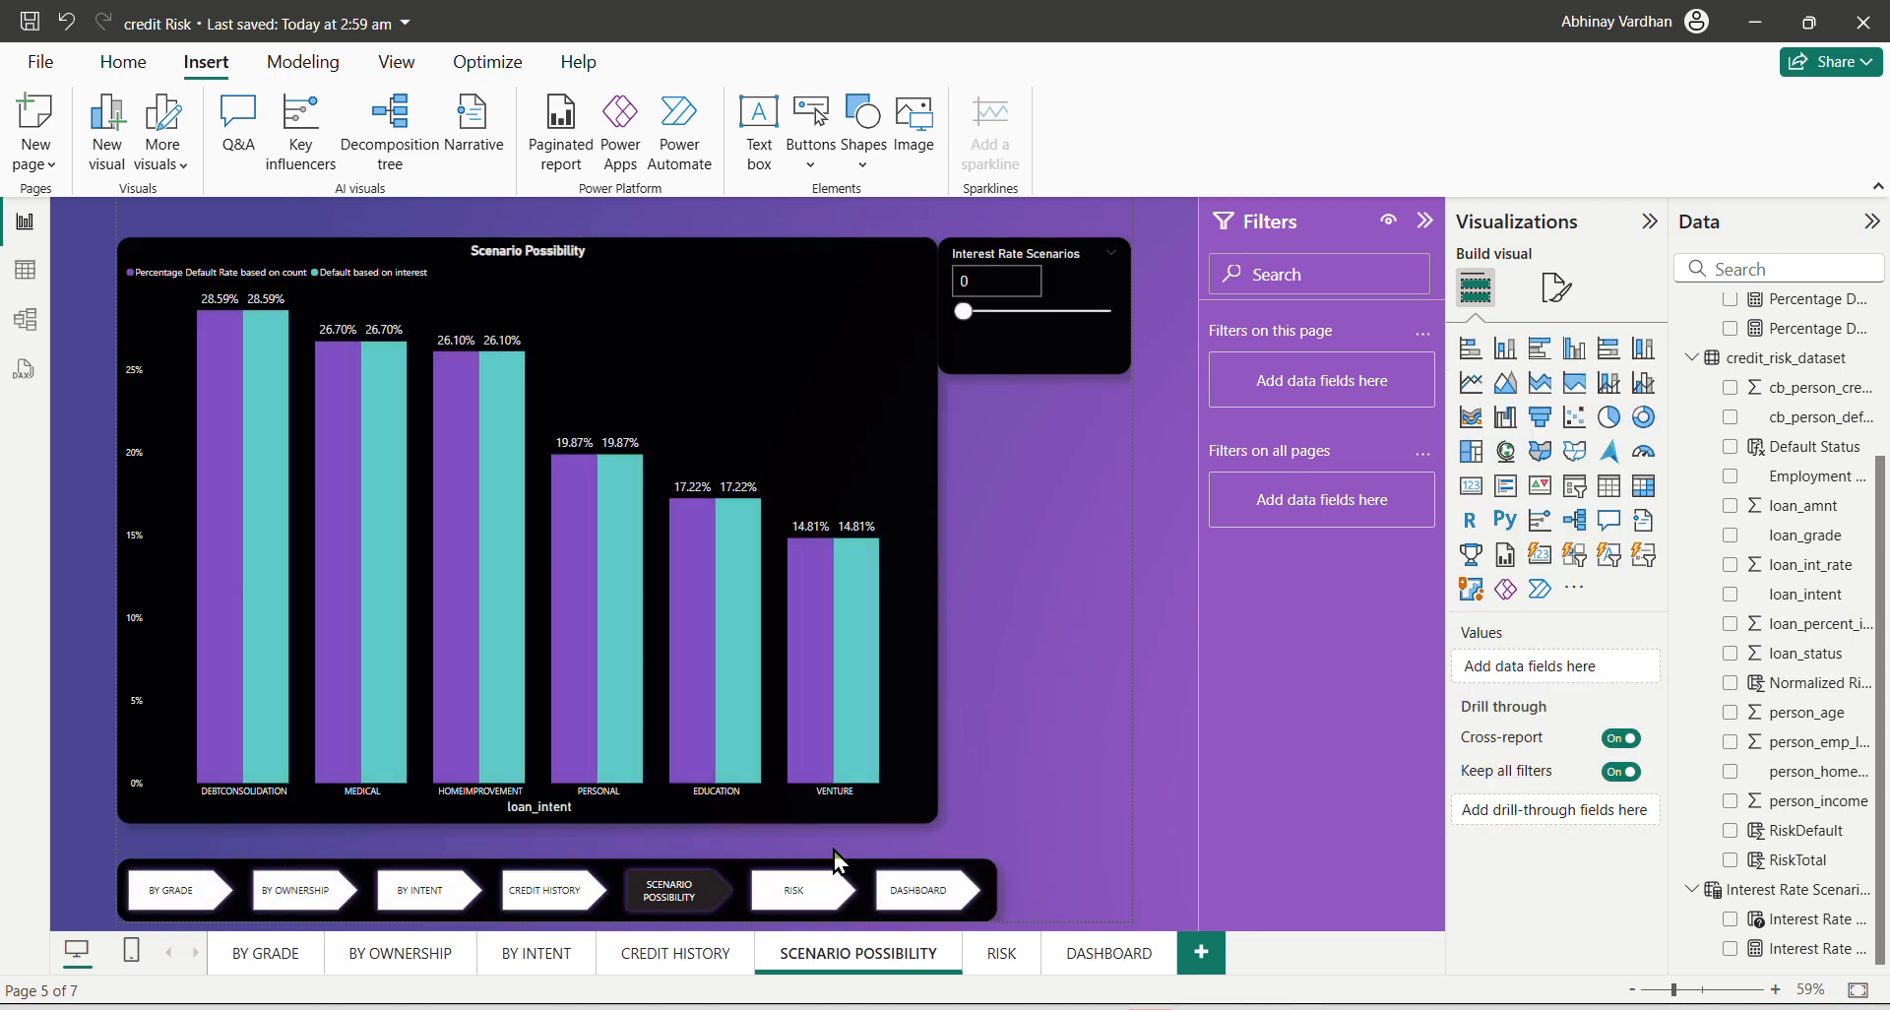
{"action": "left_click", "coordinate": [298, 891], "text": "ctrl"}
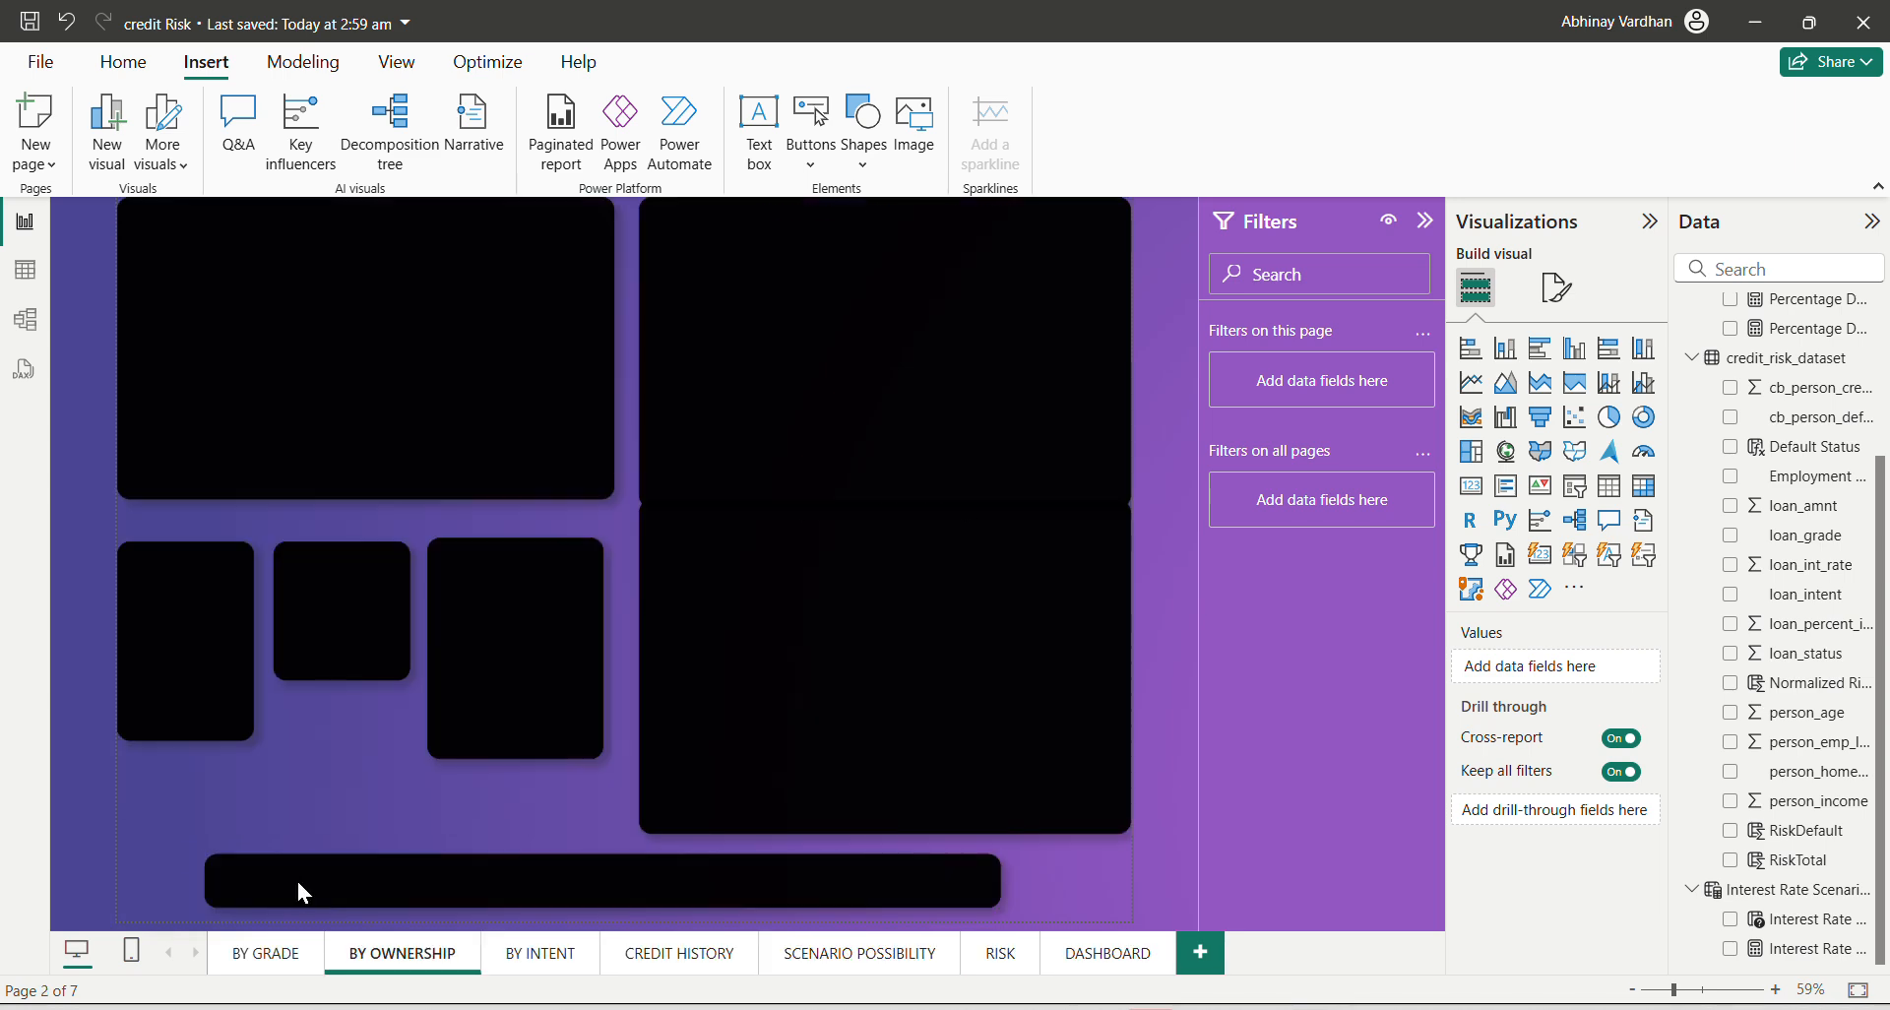
{"action": "left_click", "coordinate": [947, 888], "text": "ctrl"}
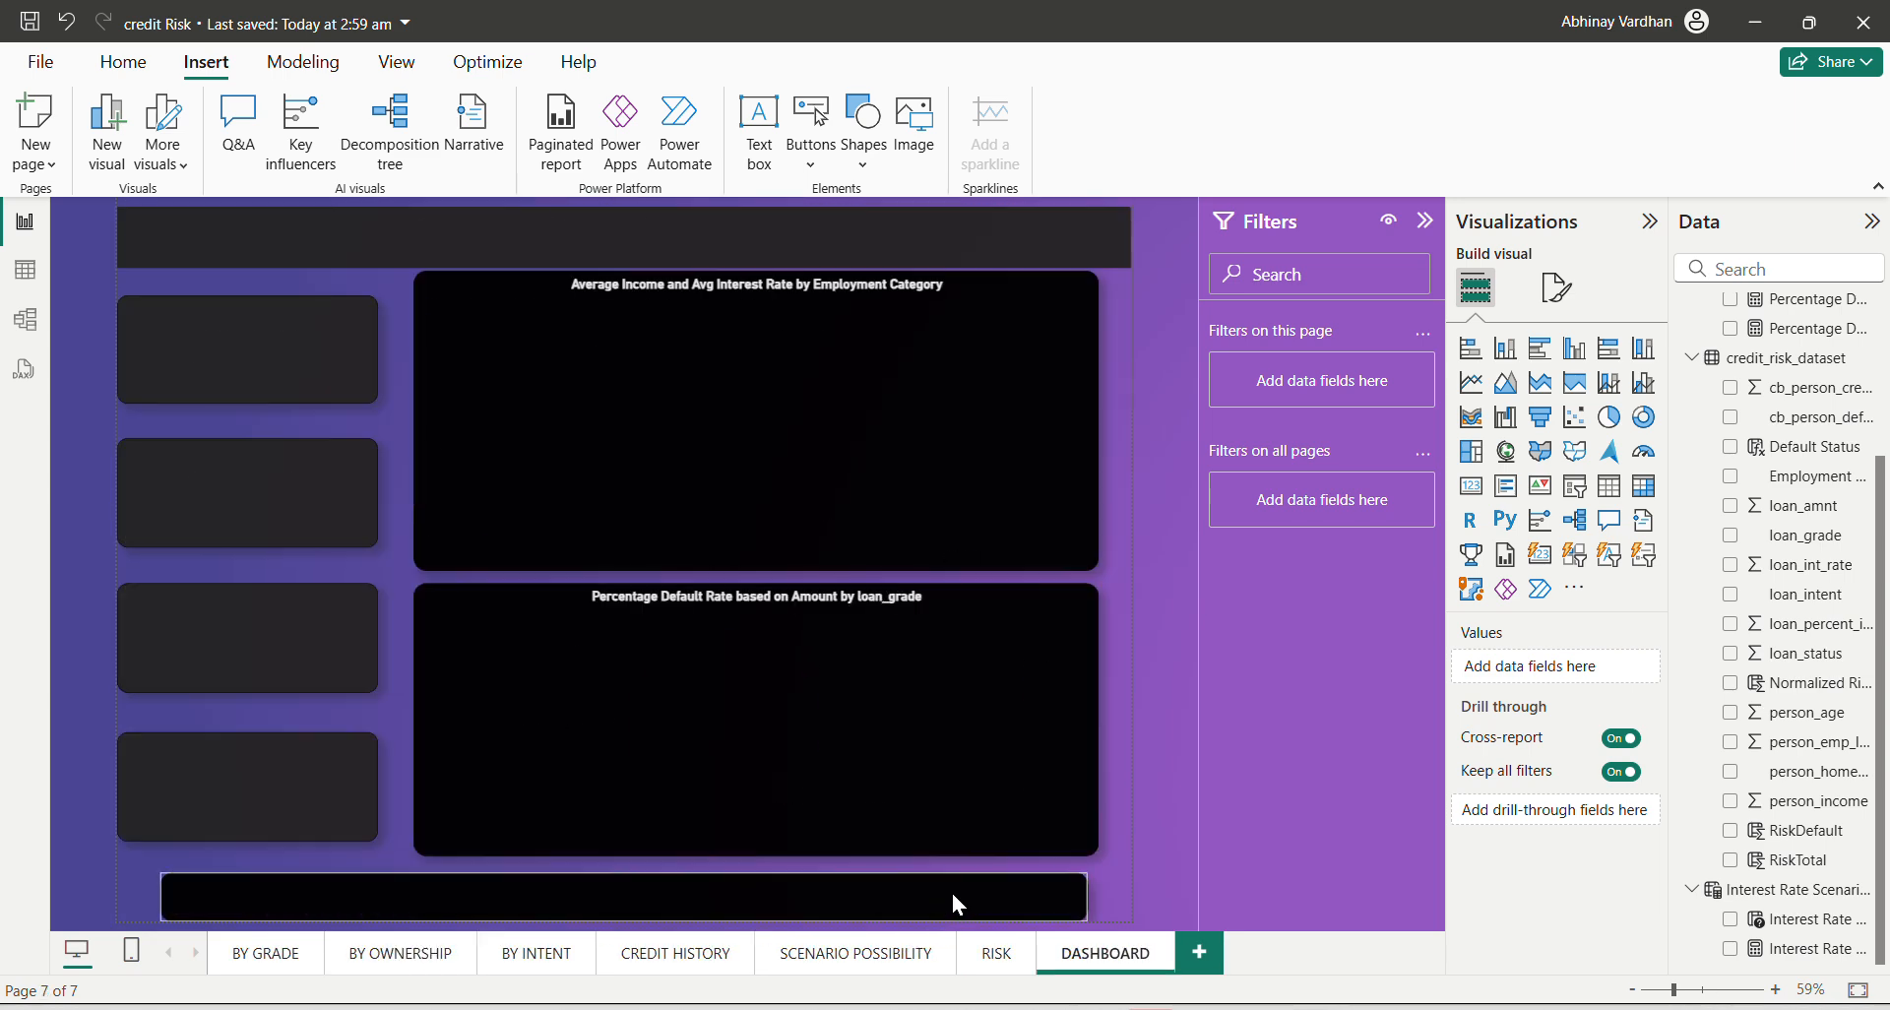